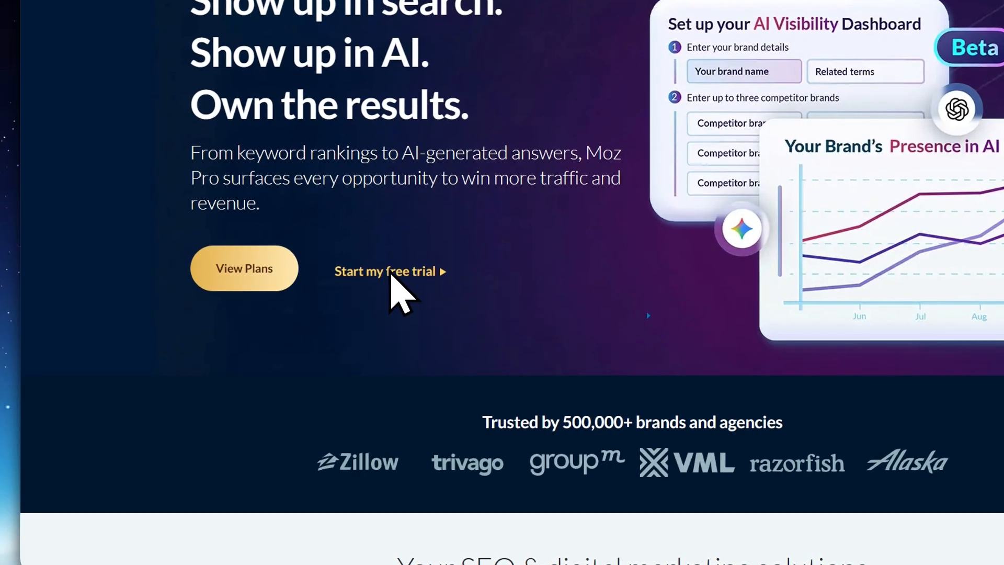
Start the Moz Pro free trial and review the features listed for the Medium plan
{"action": "left_click", "coordinate": [390, 271]}
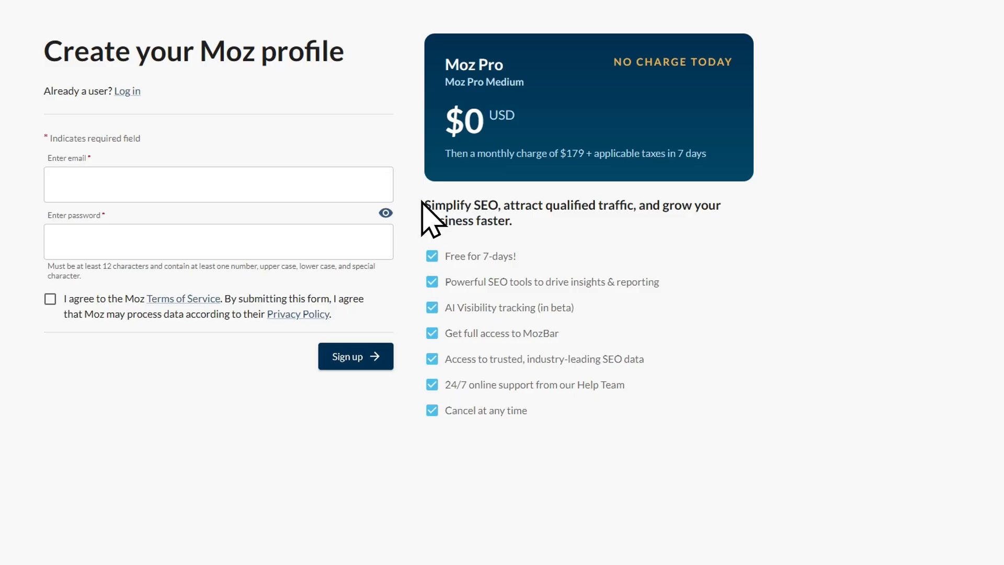
{"action": "left_click_drag", "start_coordinate": [423, 206], "coordinate": [560, 406]}
{"action": "left_click", "coordinate": [560, 406]}
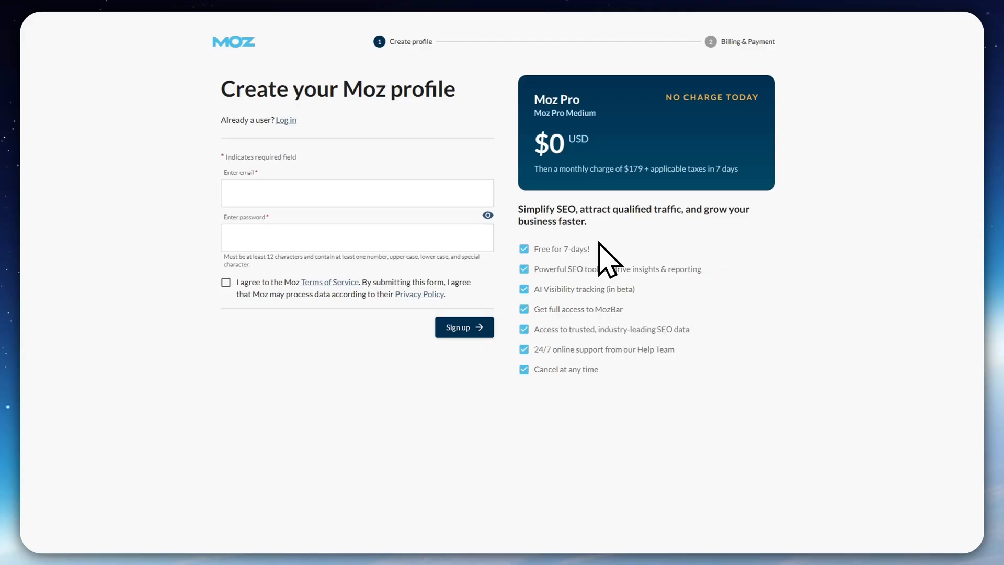
{"action": "left_click_drag", "start_coordinate": [602, 242], "coordinate": [614, 310]}
{"action": "left_click", "coordinate": [615, 311]}
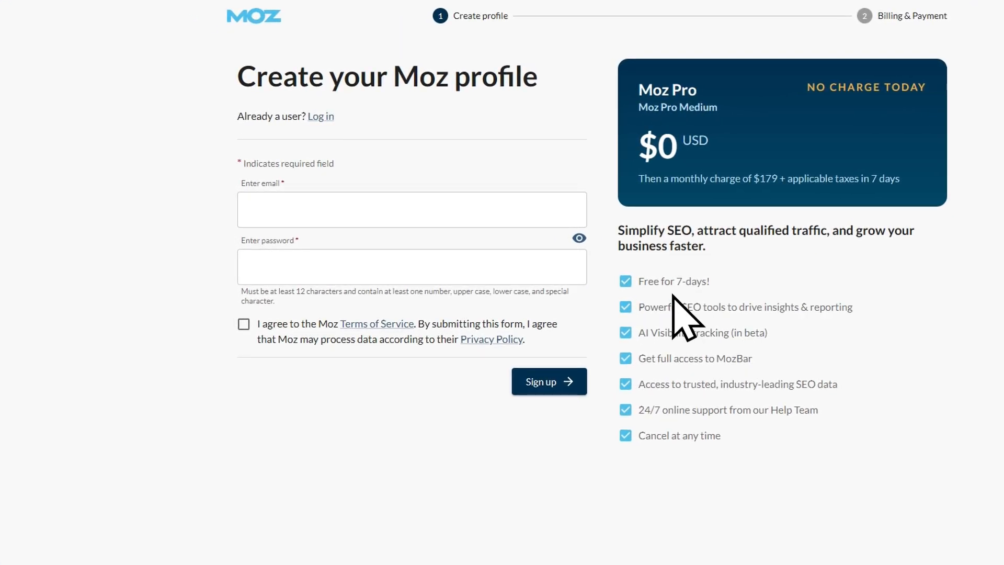
Go through the email and password fields of the Moz profile form and agree to the Terms of Service
{"action": "left_click", "coordinate": [277, 211]}
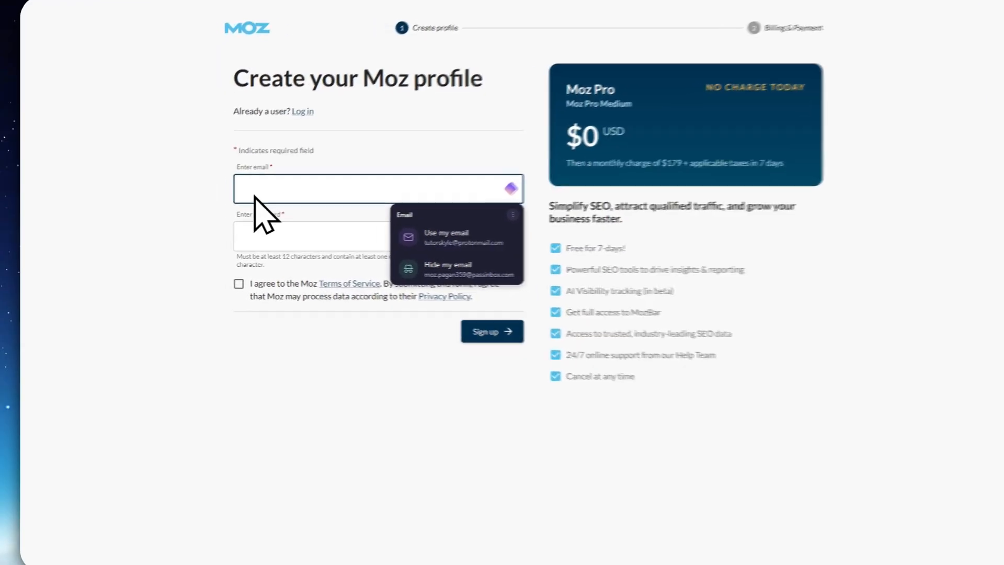
{"action": "left_click", "coordinate": [196, 217]}
{"action": "left_click", "coordinate": [267, 230]}
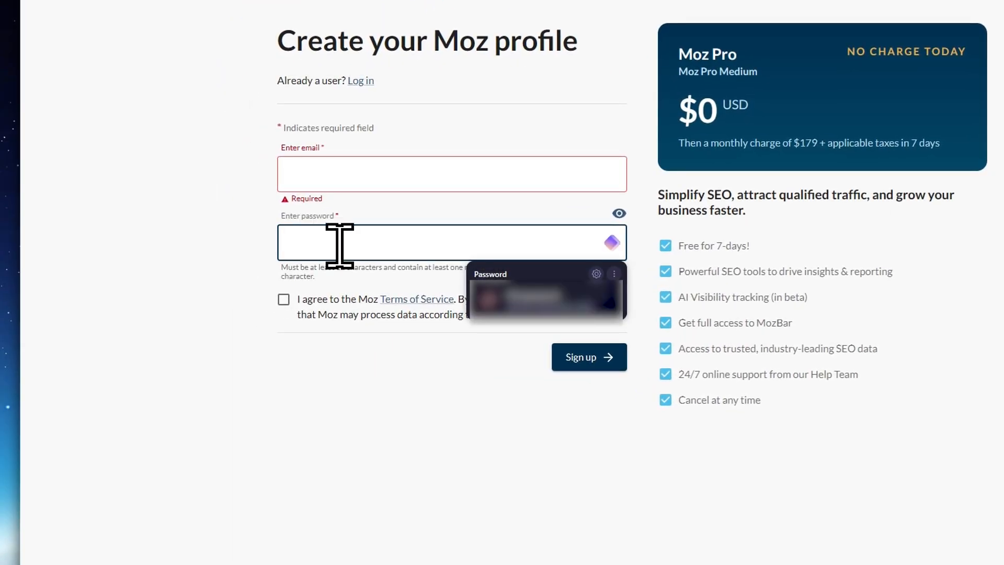
{"action": "left_click", "coordinate": [336, 355]}
{"action": "left_click", "coordinate": [282, 312]}
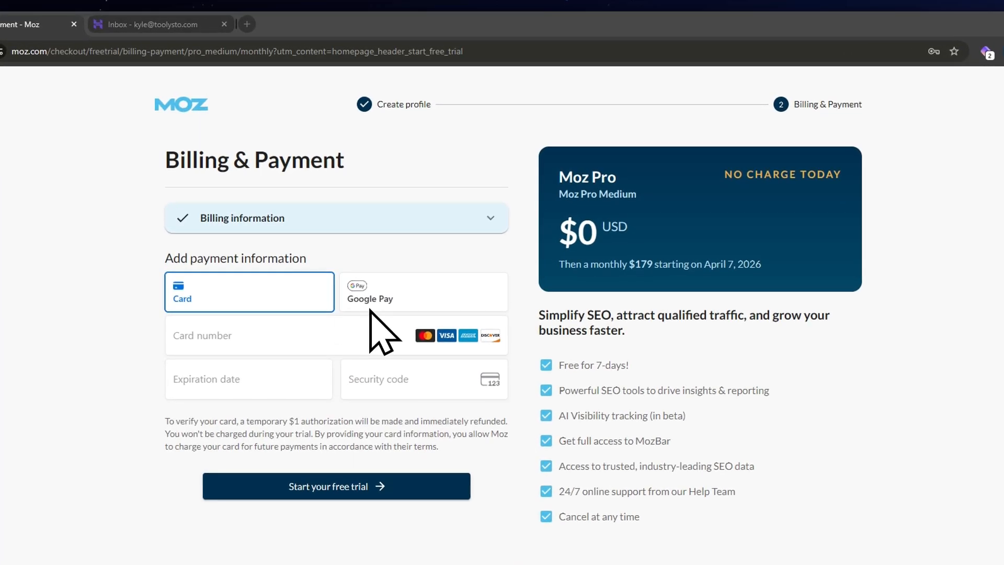
Choose Google Pay as the trial's payment method and look over the welcome questionnaire about yourself
{"action": "left_click", "coordinate": [370, 307]}
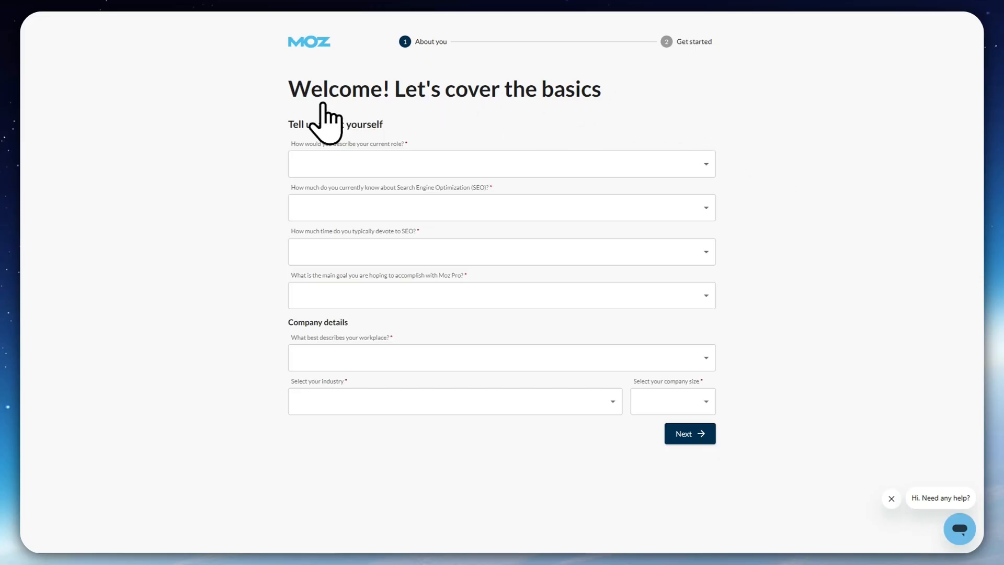
{"action": "left_click_drag", "start_coordinate": [289, 124], "coordinate": [385, 117]}
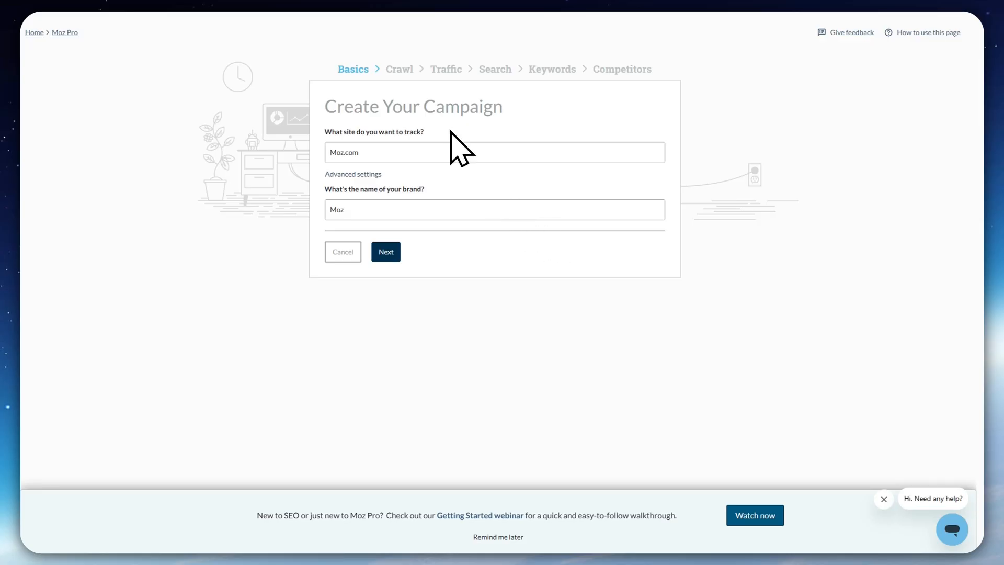
Use Moz.com as the site to track and Moz as the brand name, and continue to the crawl settings
{"action": "left_click", "coordinate": [374, 152]}
{"action": "left_click_drag", "start_coordinate": [369, 189], "coordinate": [425, 190]}
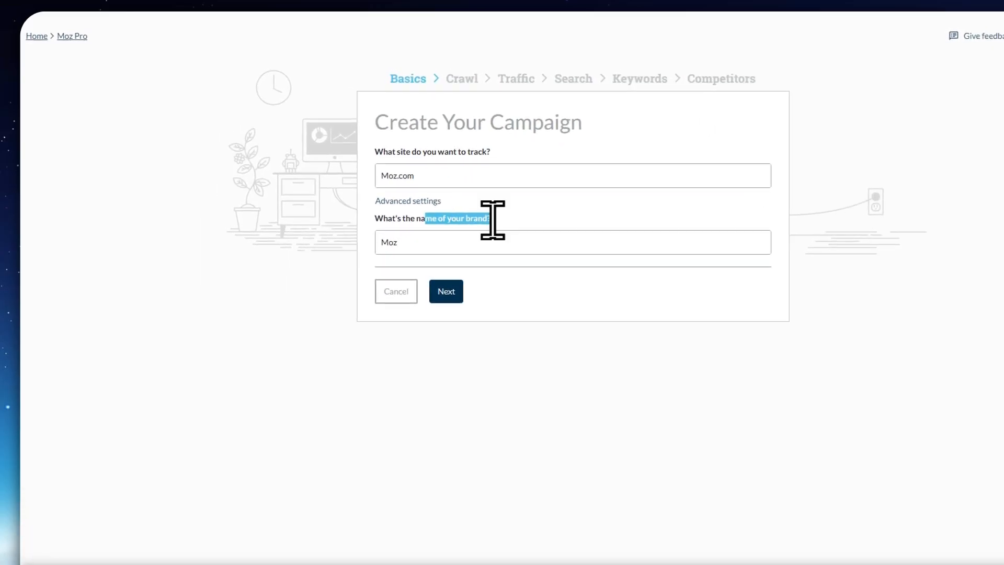
{"action": "left_click", "coordinate": [438, 242]}
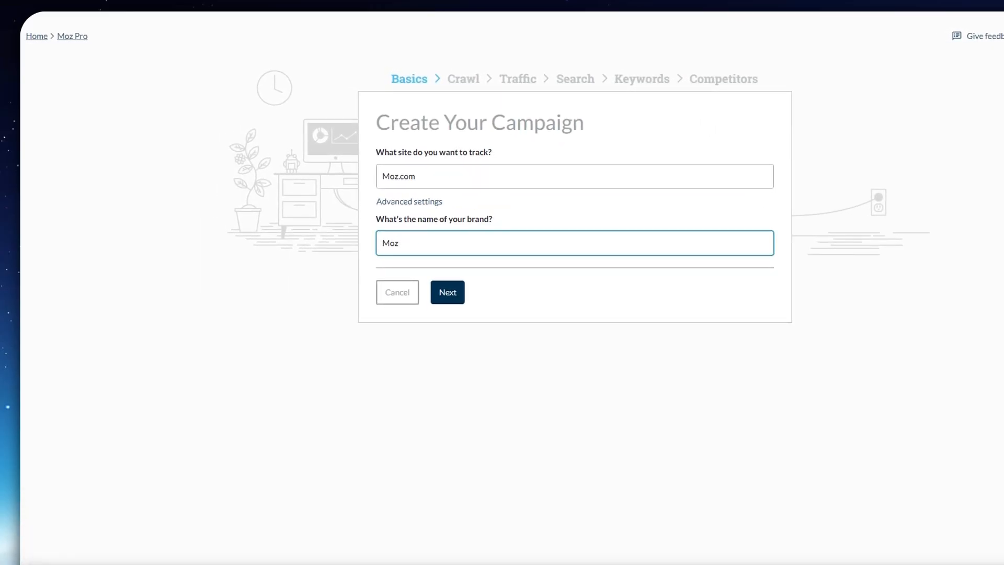
{"action": "left_click", "coordinate": [510, 325]}
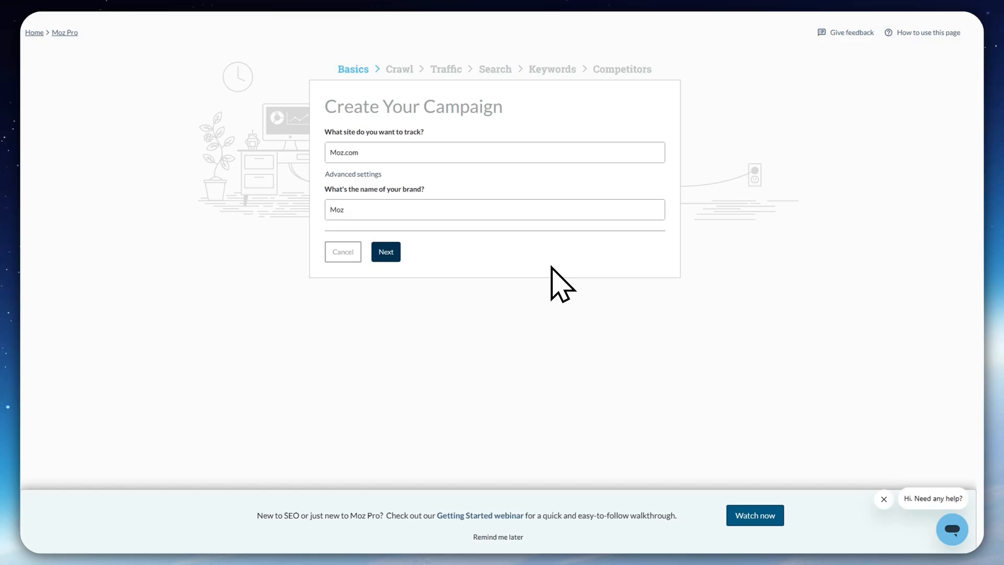
{"action": "left_click", "coordinate": [375, 254]}
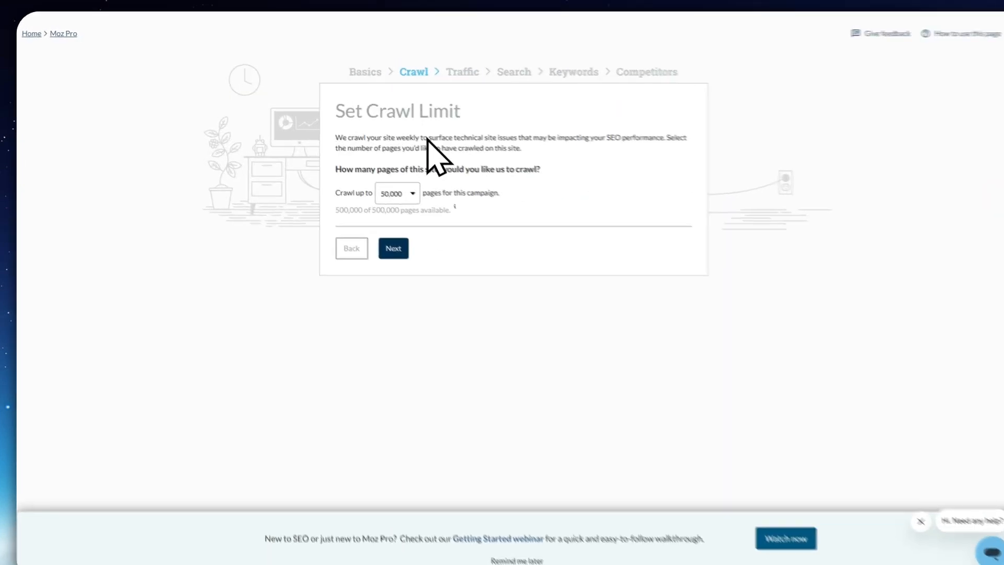
Set the campaign's crawl limit to 50,000 pages
{"action": "left_click", "coordinate": [445, 231]}
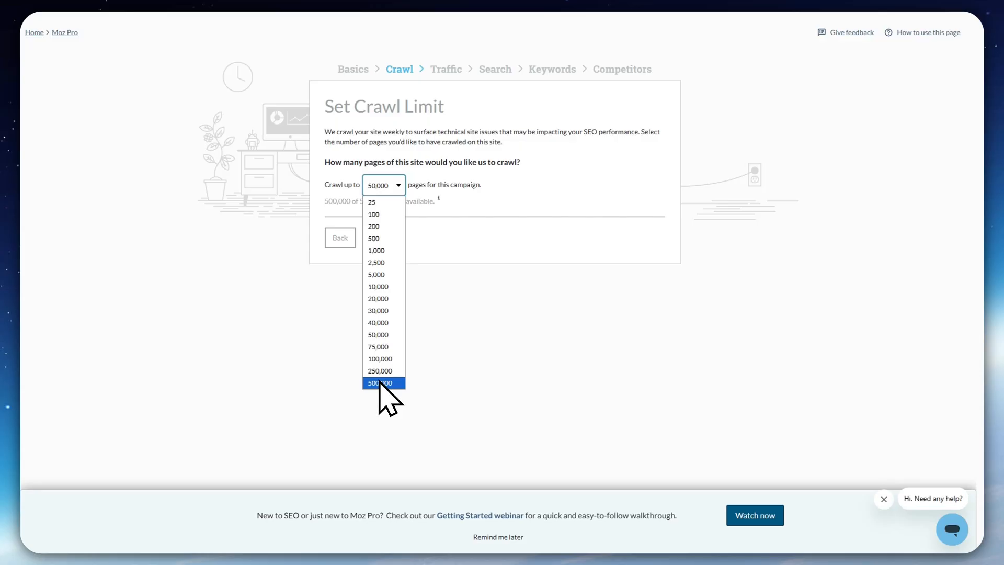
{"action": "left_click", "coordinate": [378, 335]}
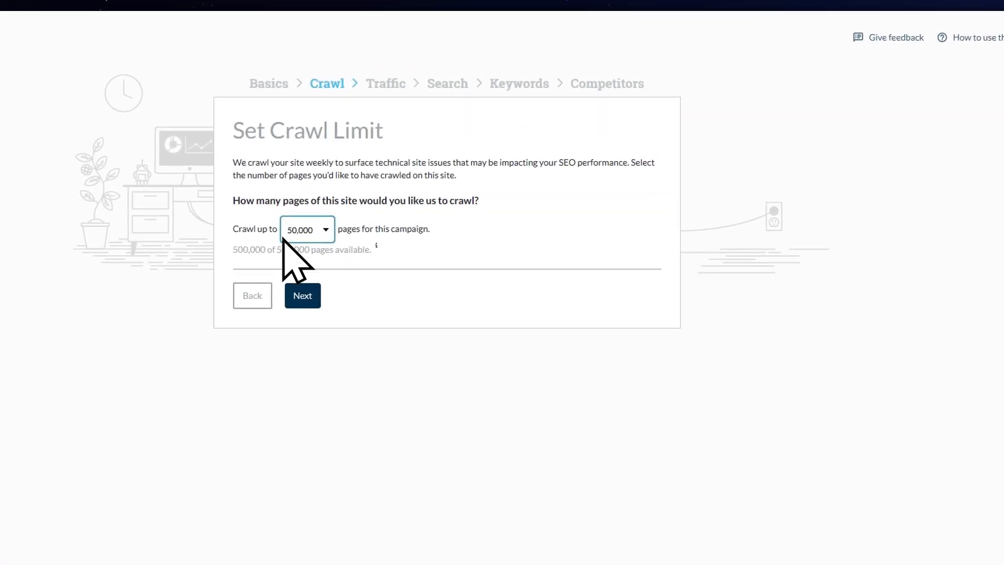
Switch to the Moz Pro Pricing page and compare the Medium plan's monthly crawl allowance with the other plans
{"action": "key", "text": "ctrl+Tab"}
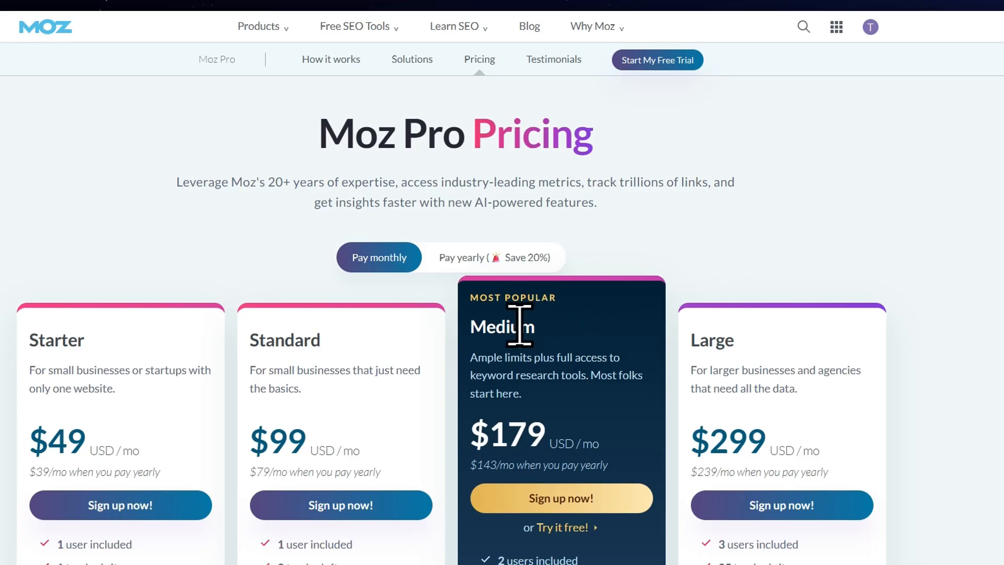
{"action": "left_click_drag", "start_coordinate": [477, 327], "coordinate": [521, 325]}
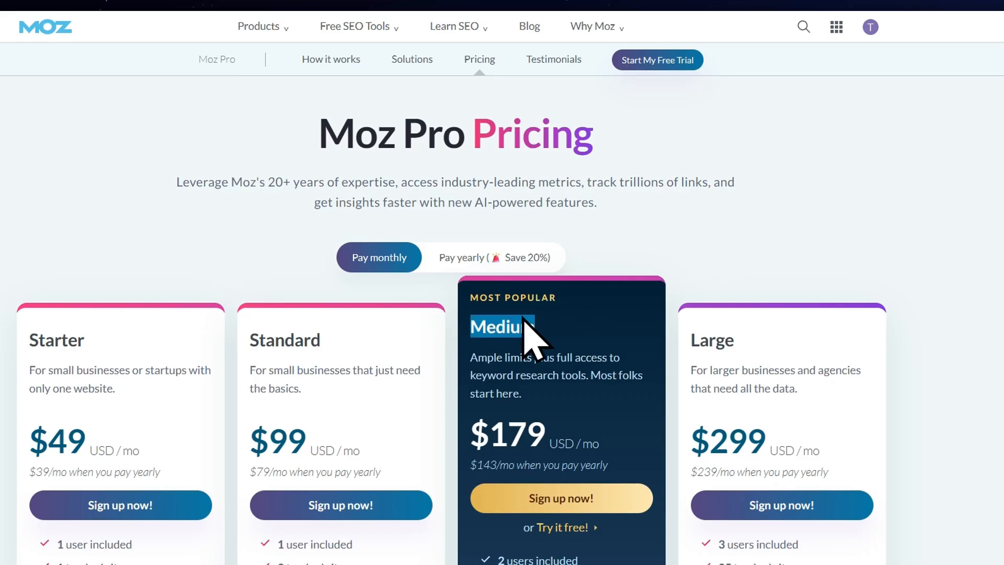
{"action": "scroll", "coordinate": [474, 283], "scroll_direction": "down", "scroll_amount": 5}
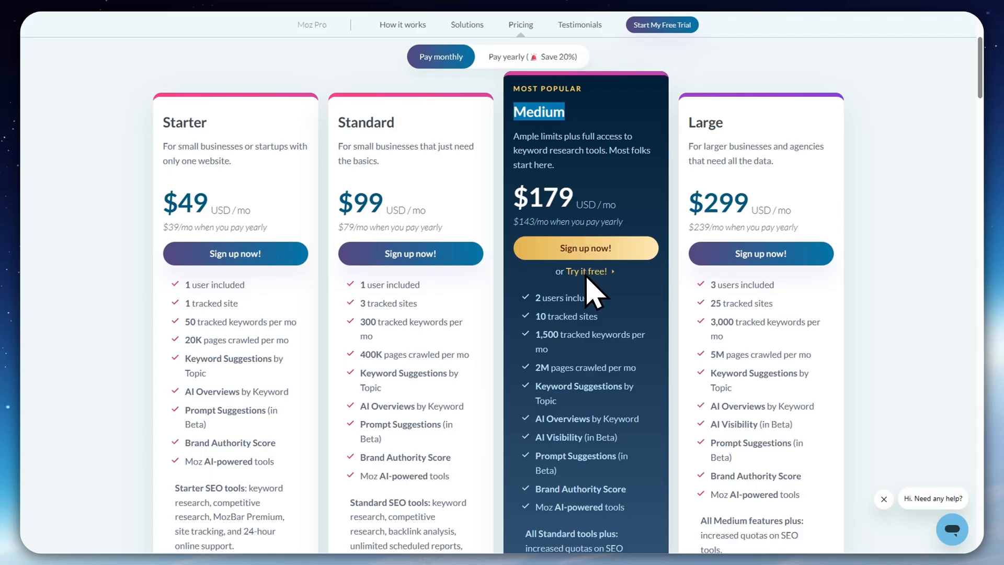
{"action": "scroll", "coordinate": [588, 356], "scroll_direction": "down", "scroll_amount": 2}
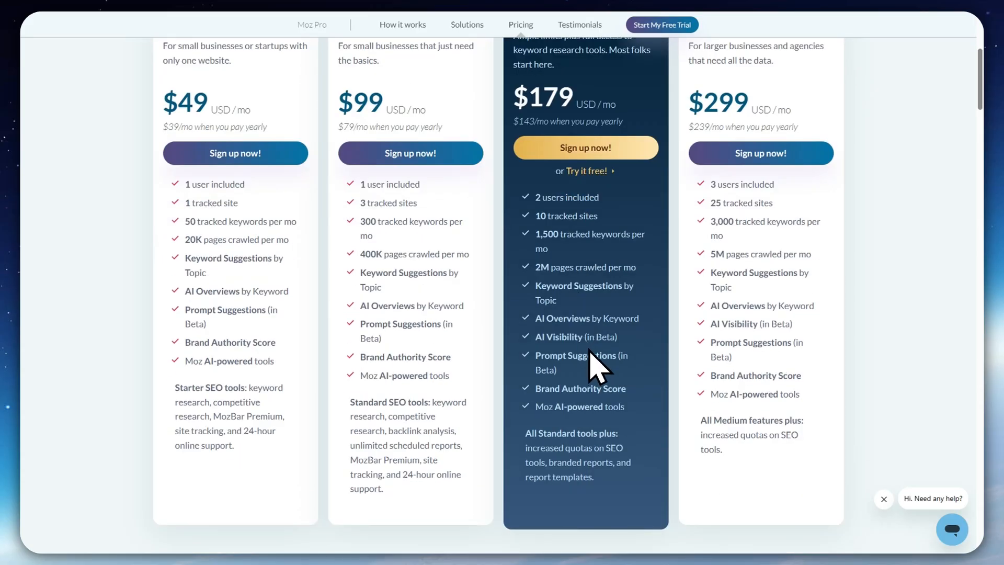
Return to the campaign setup, check the crawl limit options, keep 50,000 pages and continue to the traffic settings
{"action": "key", "text": "ctrl+Tab"}
{"action": "left_click", "coordinate": [385, 189]}
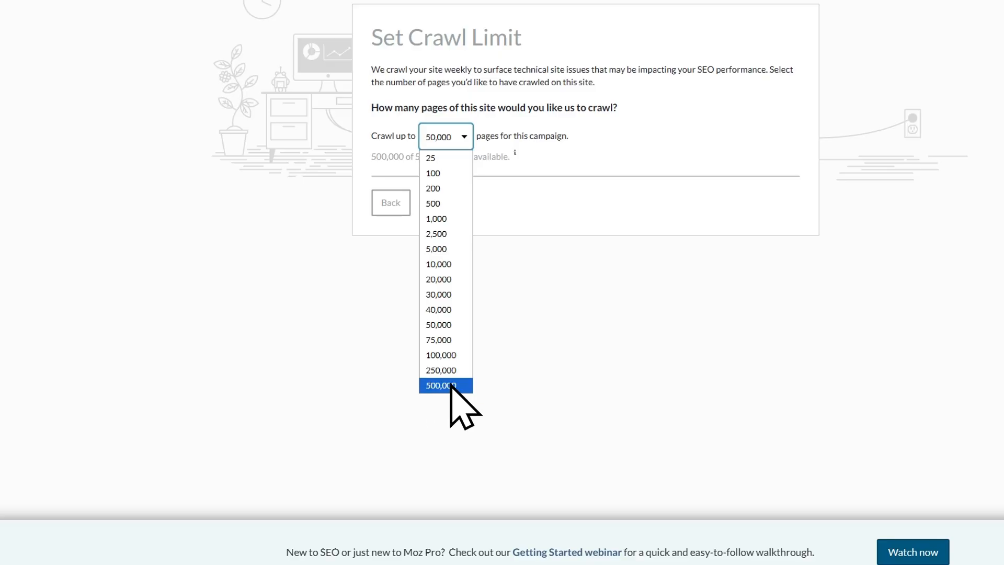
{"action": "left_click", "coordinate": [503, 373]}
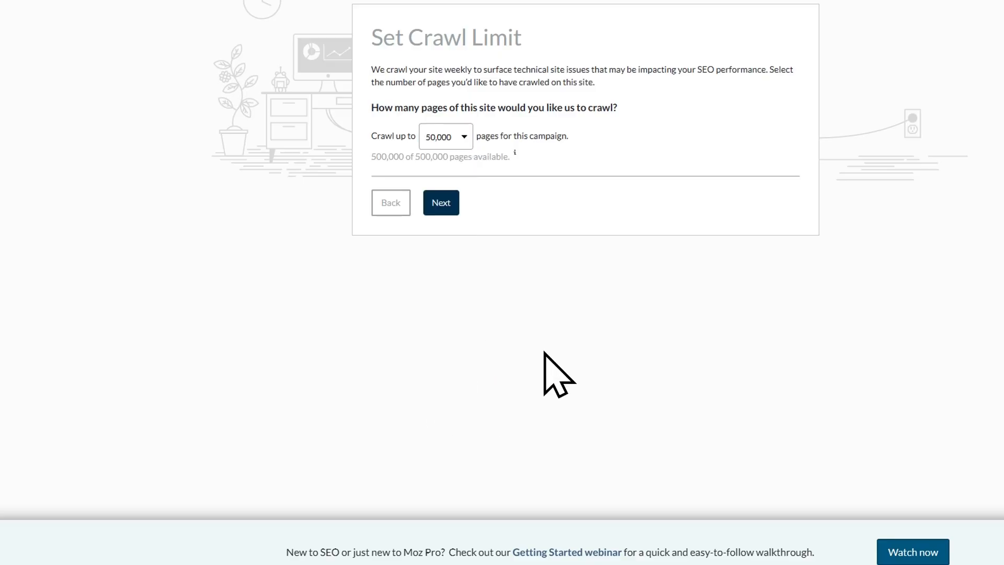
{"action": "left_click", "coordinate": [441, 204]}
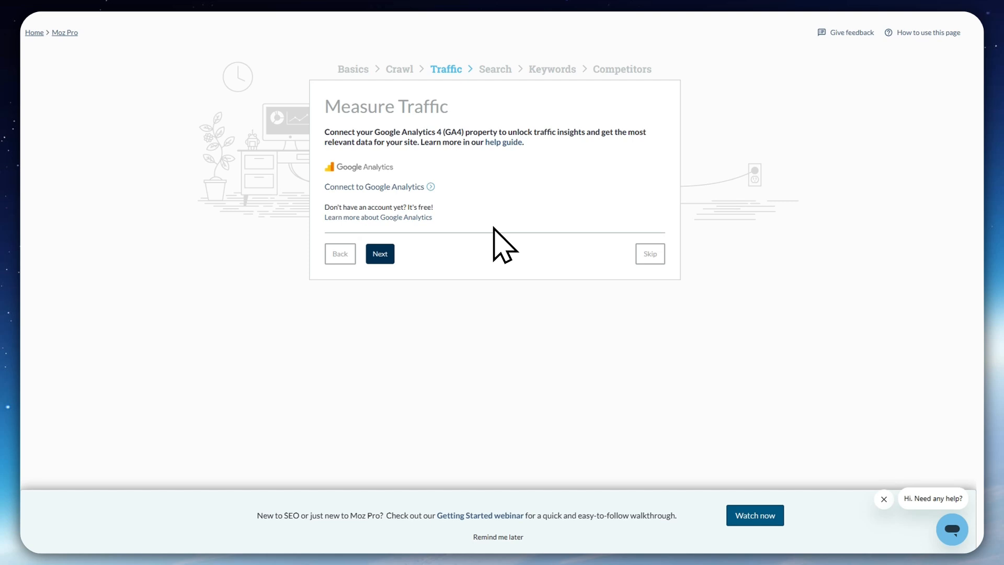
Read the Google Analytics 4 connection notes and skip connecting a property to the campaign
{"action": "left_click_drag", "start_coordinate": [329, 132], "coordinate": [419, 132]}
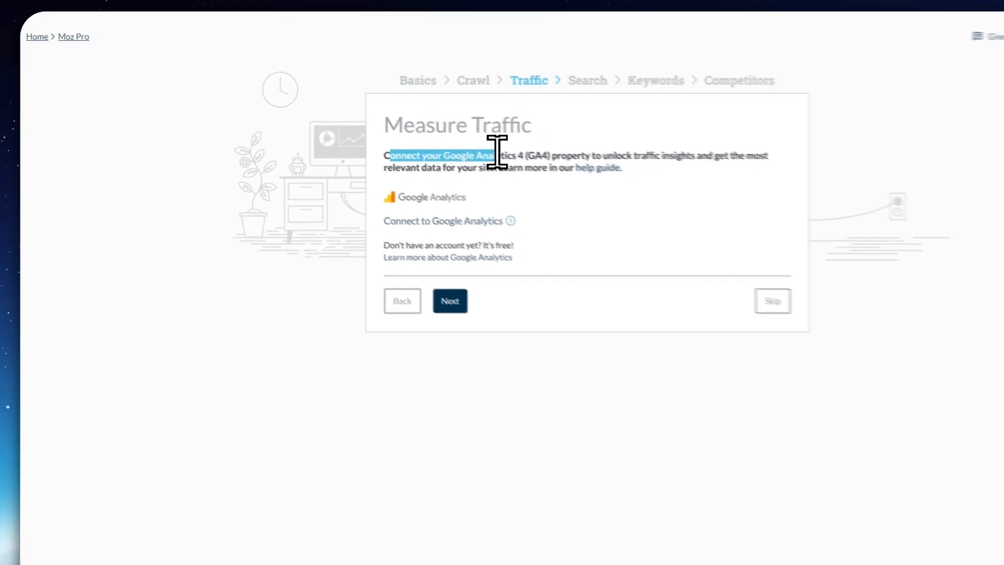
{"action": "left_click_drag", "start_coordinate": [497, 155], "coordinate": [566, 155]}
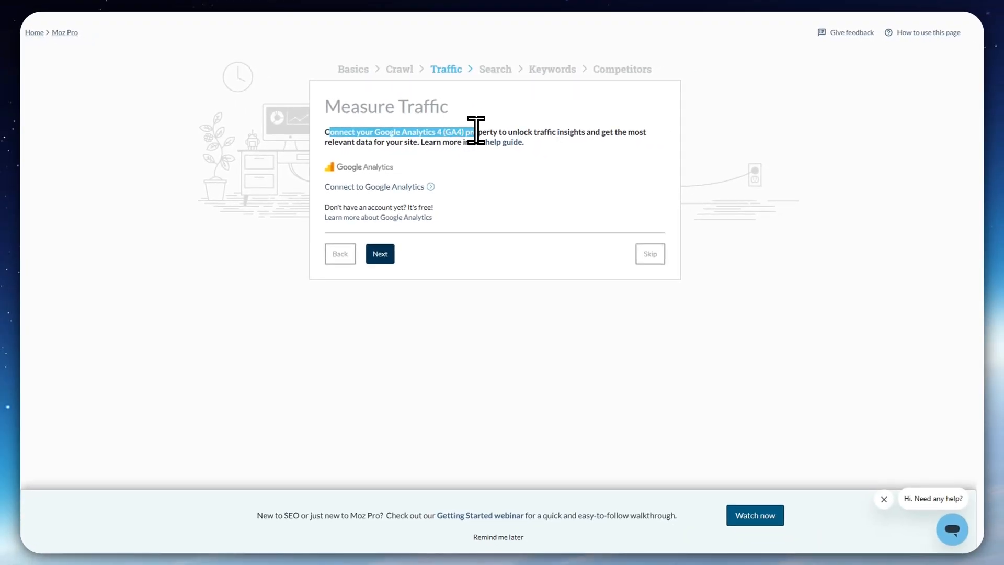
{"action": "left_click_drag", "start_coordinate": [476, 130], "coordinate": [584, 132]}
{"action": "left_click", "coordinate": [595, 171]}
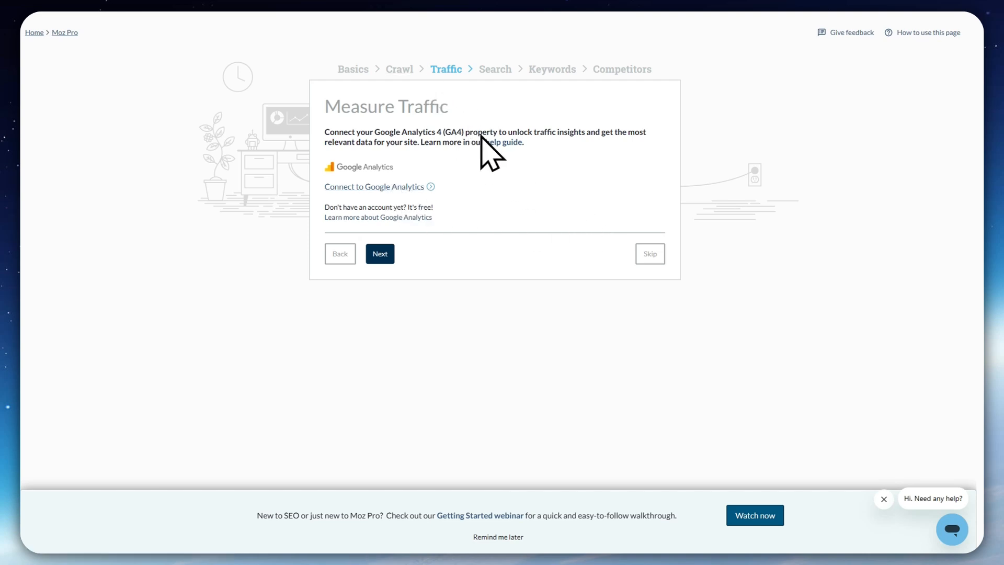
{"action": "left_click", "coordinate": [648, 254]}
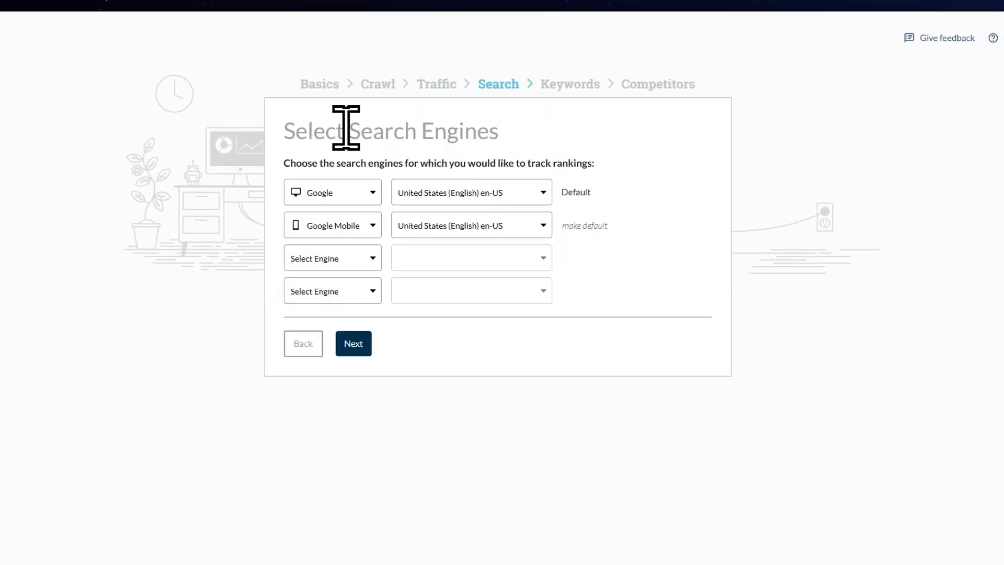
Review the engine and locale options, keep Google and Google Mobile for United States (English) en-US, and continue to the keywords
{"action": "left_click_drag", "start_coordinate": [314, 131], "coordinate": [520, 141]}
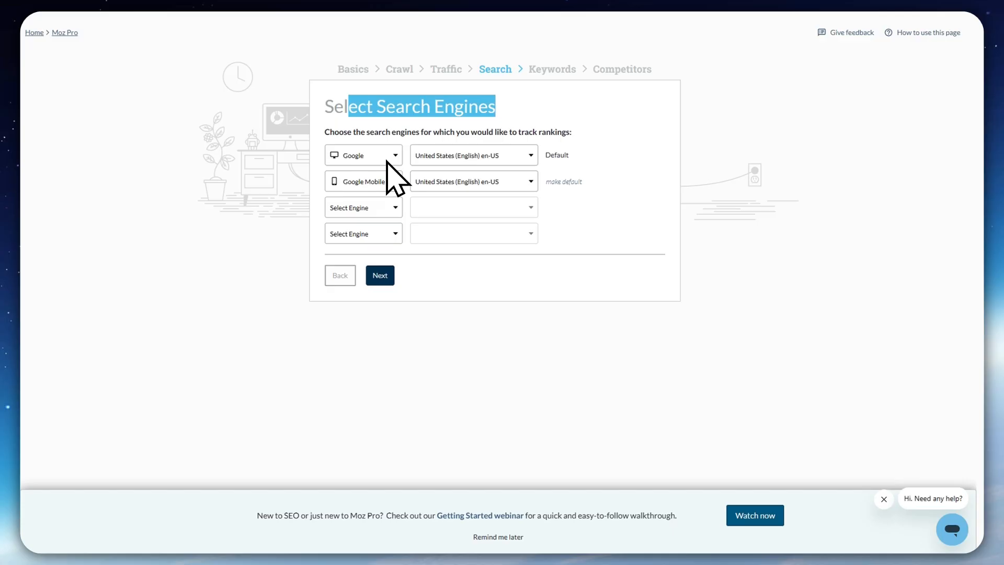
{"action": "left_click", "coordinate": [391, 208]}
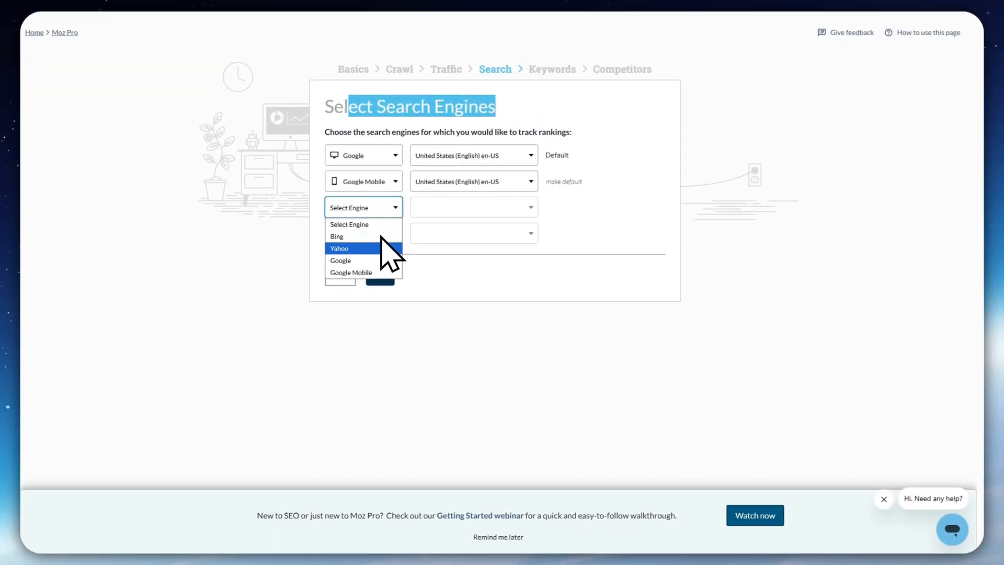
{"action": "left_click", "coordinate": [438, 246]}
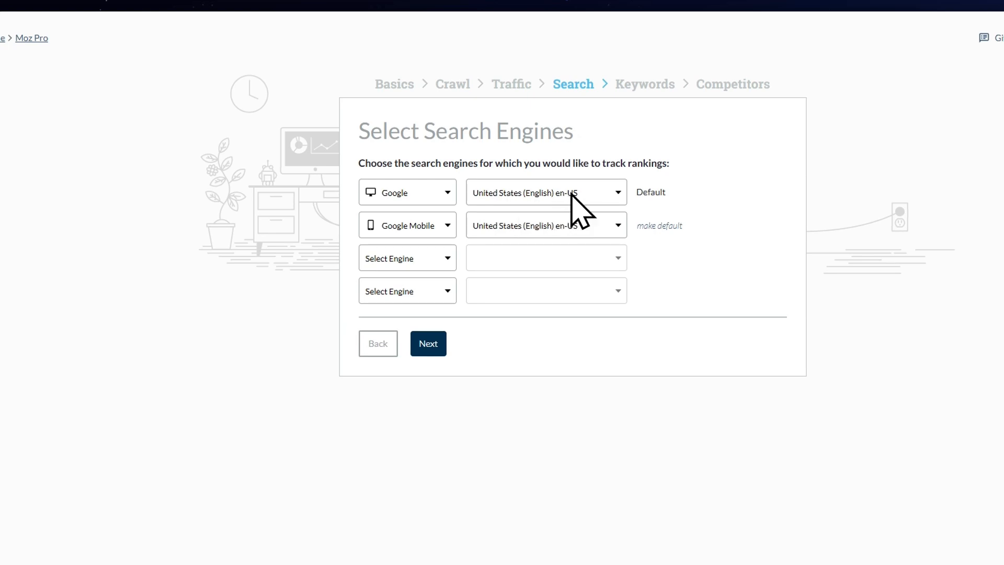
{"action": "left_click", "coordinate": [556, 198]}
{"action": "left_click", "coordinate": [554, 199]}
{"action": "left_click", "coordinate": [428, 344]}
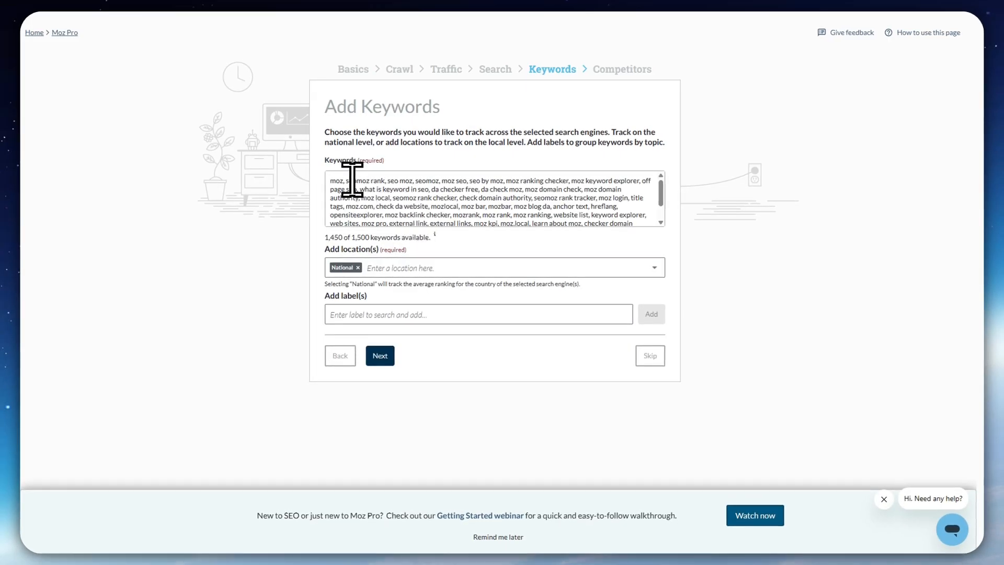
Review the full list of suggested keywords for the campaign
{"action": "left_click_drag", "start_coordinate": [340, 180], "coordinate": [527, 196]}
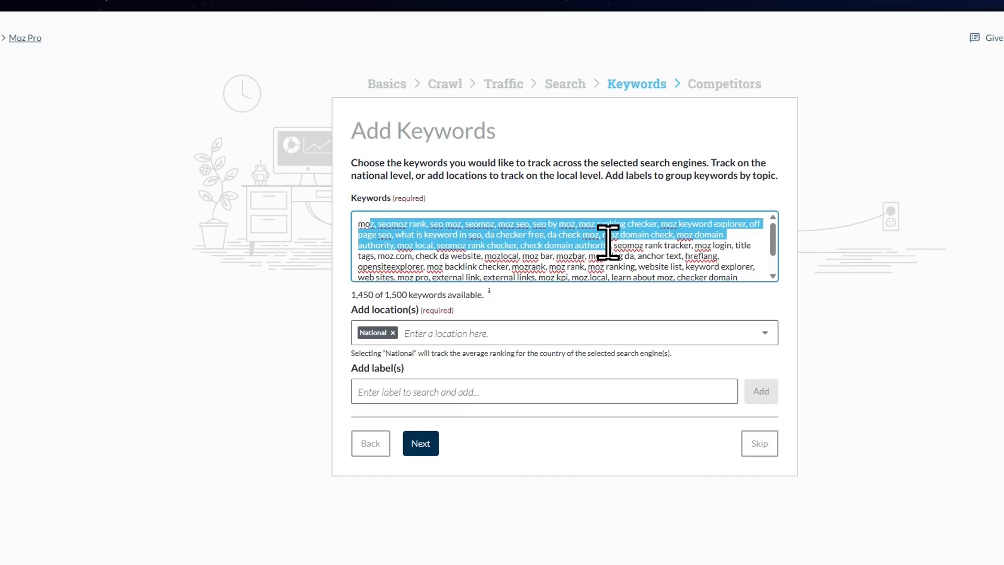
{"action": "left_click_drag", "start_coordinate": [608, 242], "coordinate": [632, 245]}
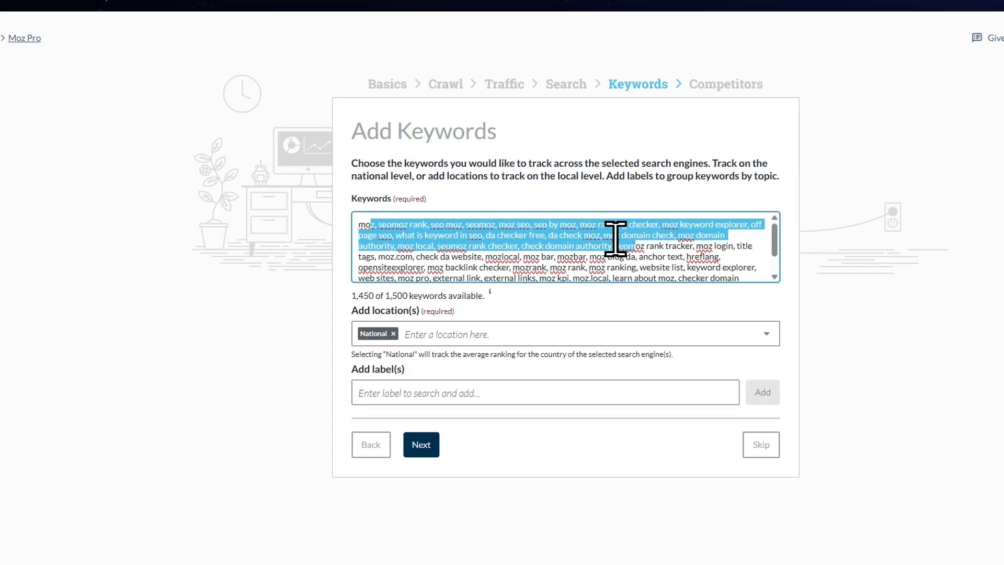
{"action": "left_click", "coordinate": [612, 228]}
{"action": "scroll", "coordinate": [579, 223], "scroll_direction": "down", "scroll_amount": 1}
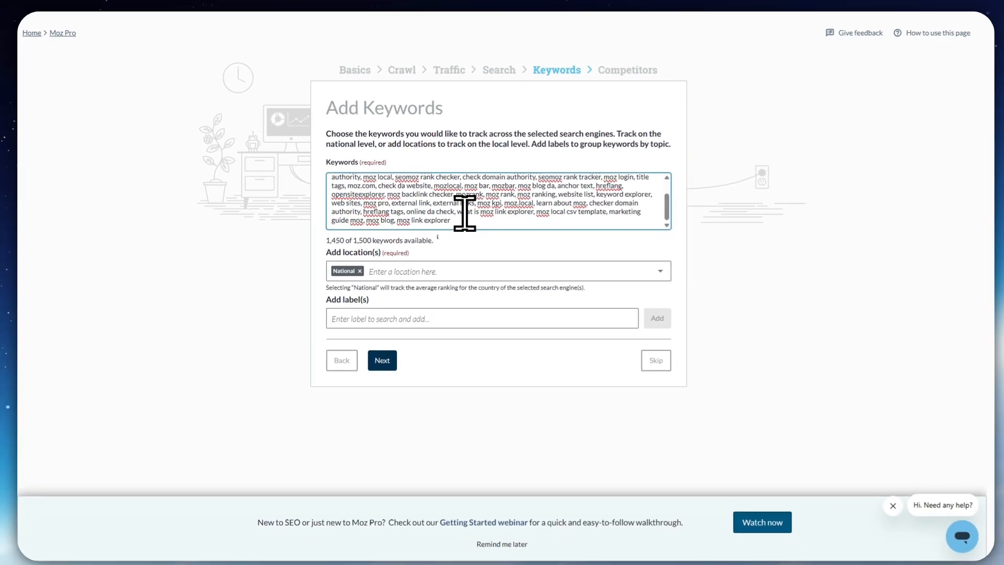
{"action": "scroll", "coordinate": [485, 242], "scroll_direction": "up", "scroll_amount": 1}
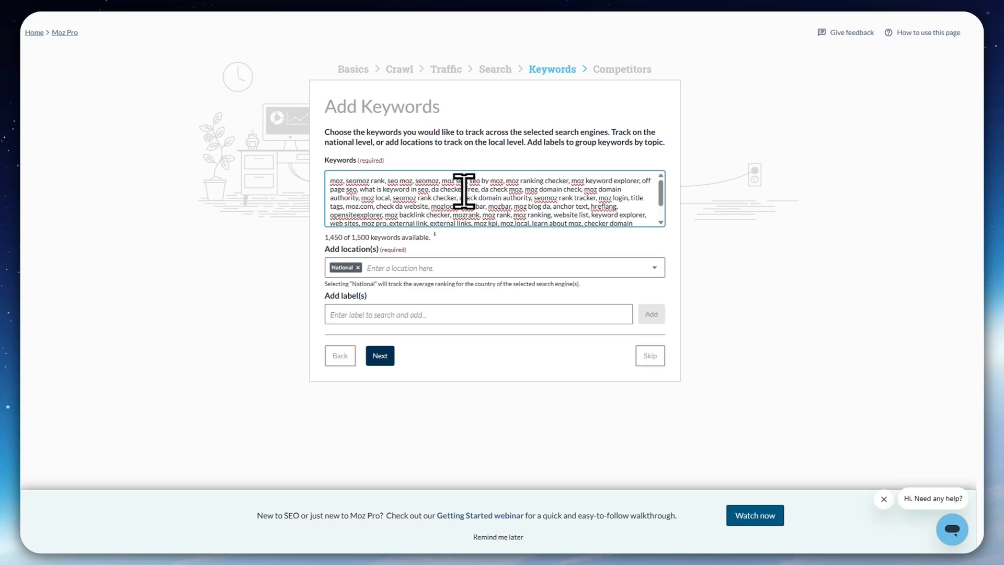
{"action": "scroll", "coordinate": [462, 203], "scroll_direction": "down", "scroll_amount": 1}
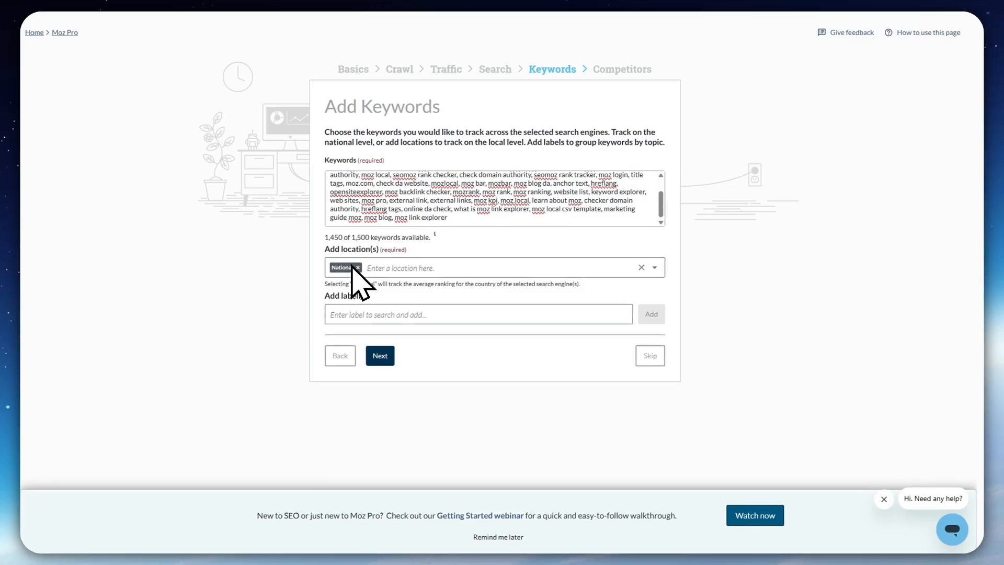
Search the tracking locations for chicago and clear the entry, leaving only National
{"action": "left_click", "coordinate": [426, 267]}
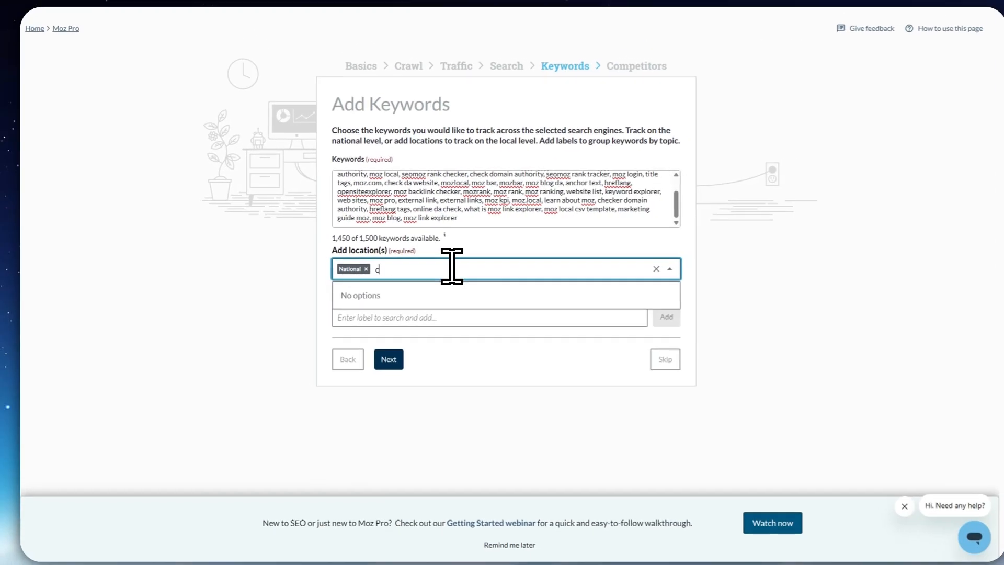
{"action": "type", "text": "chicago"}
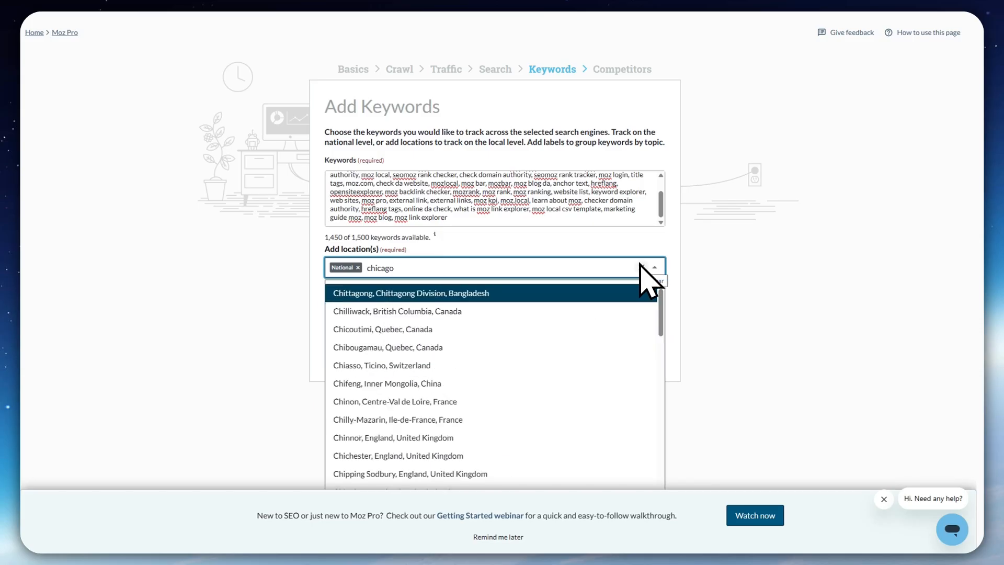
{"action": "left_click", "coordinate": [641, 268]}
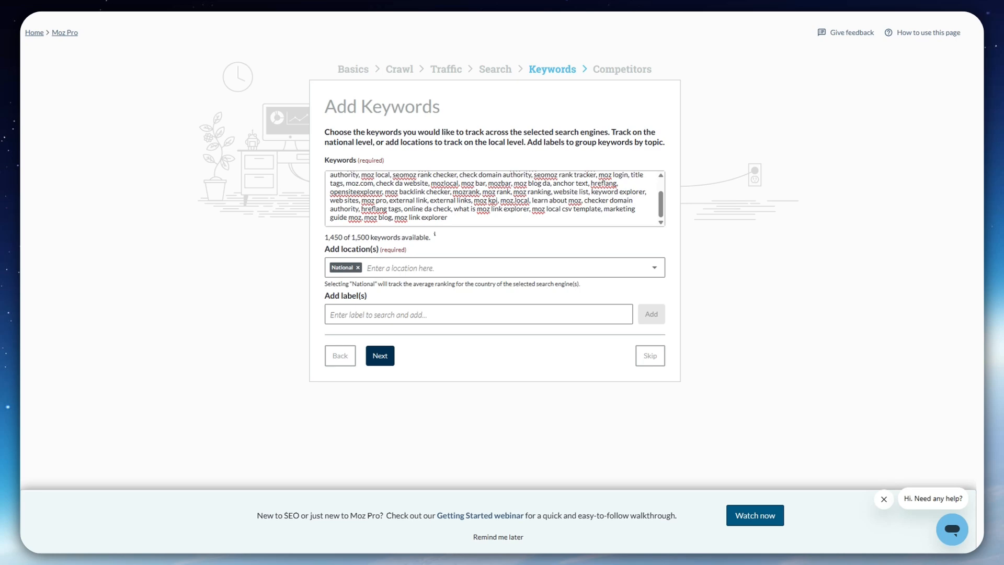
{"action": "left_click", "coordinate": [416, 316]}
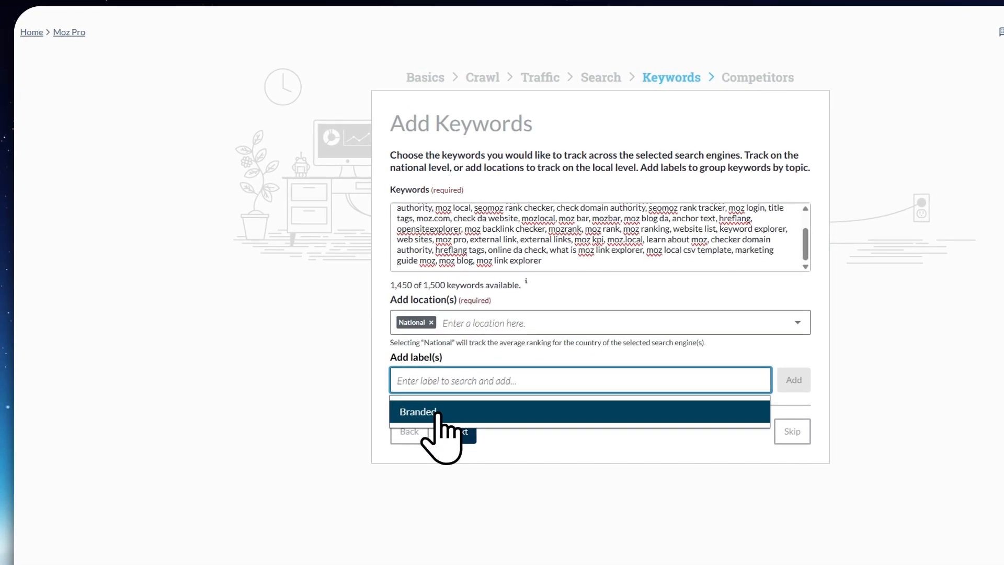
{"action": "left_click", "coordinate": [478, 412]}
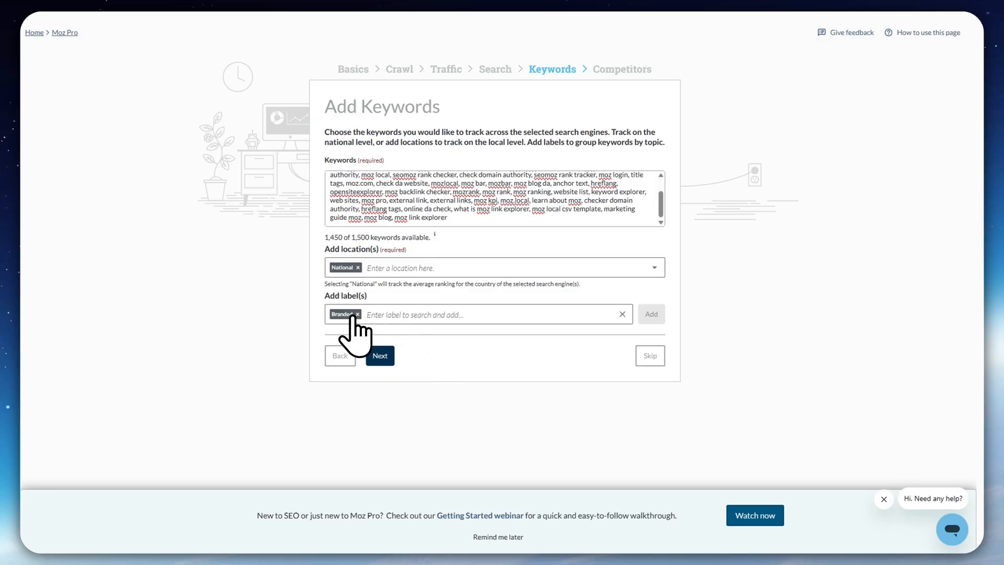
{"action": "left_click", "coordinate": [357, 314]}
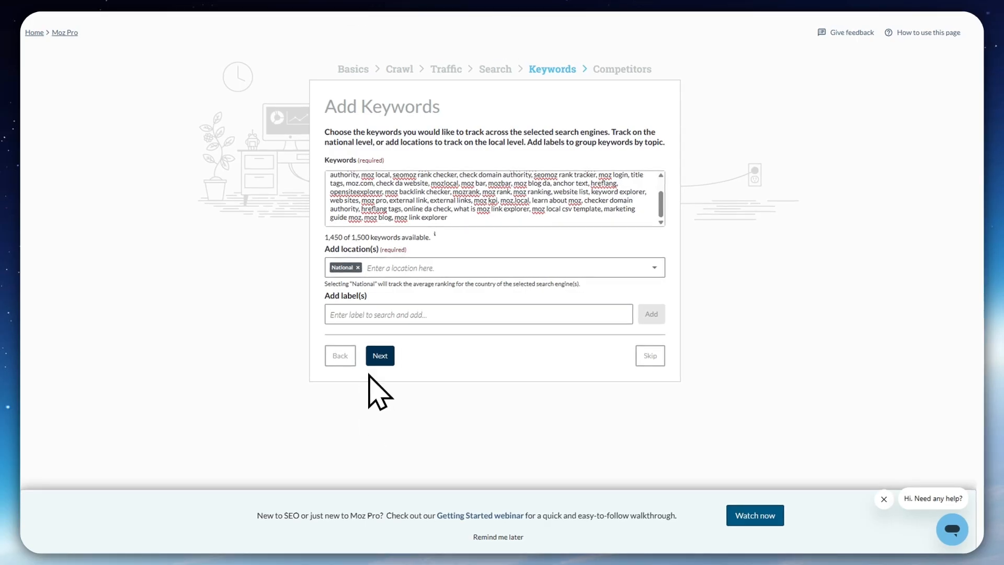
Add the Branded label to the keywords and continue to the competitor settings
{"action": "left_click", "coordinate": [370, 314]}
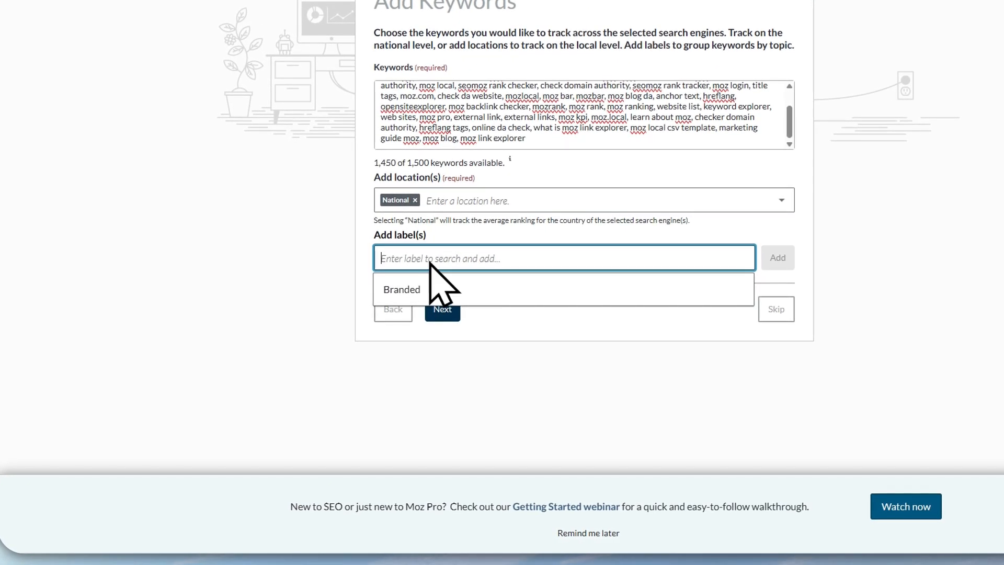
{"action": "left_click", "coordinate": [400, 291]}
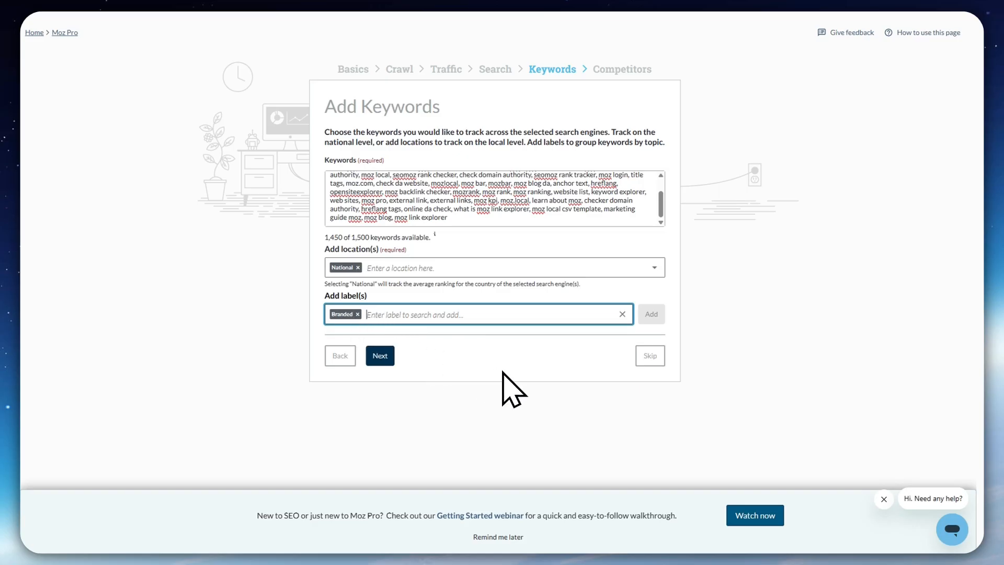
{"action": "left_click", "coordinate": [379, 359]}
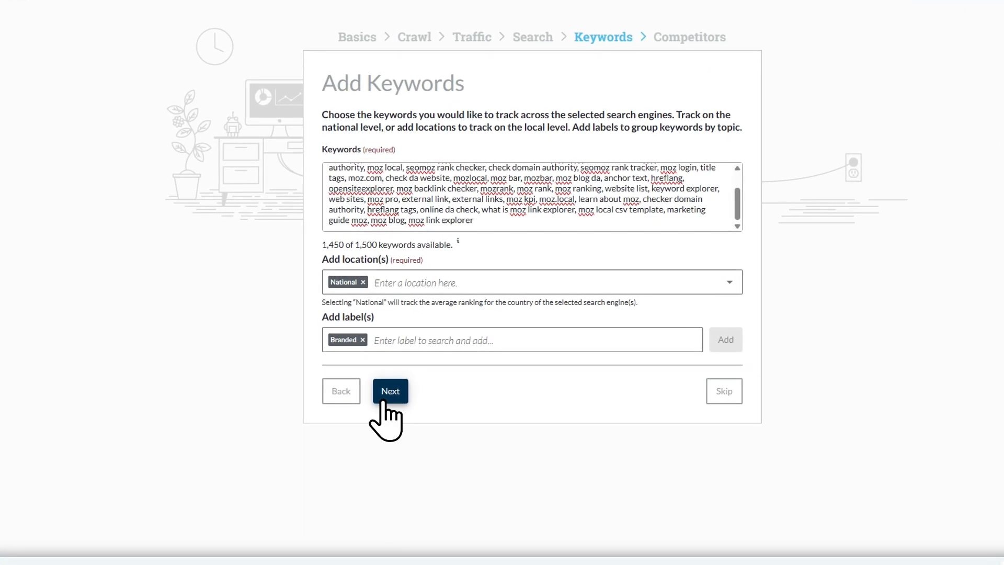
{"action": "left_click", "coordinate": [385, 398]}
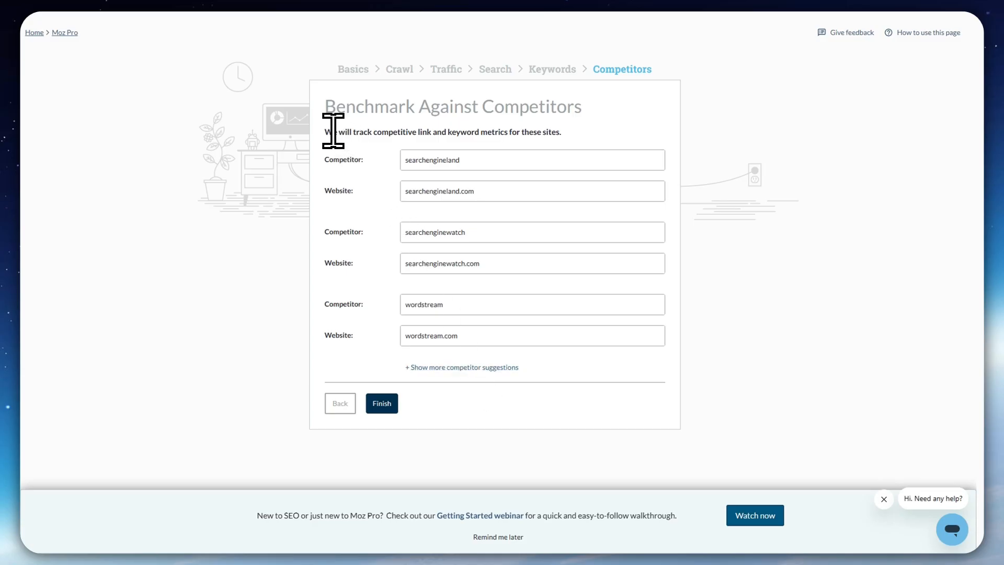
Review what competitor benchmarking tracks and the suggested competitor names and websites
{"action": "left_click_drag", "start_coordinate": [353, 131], "coordinate": [431, 132]}
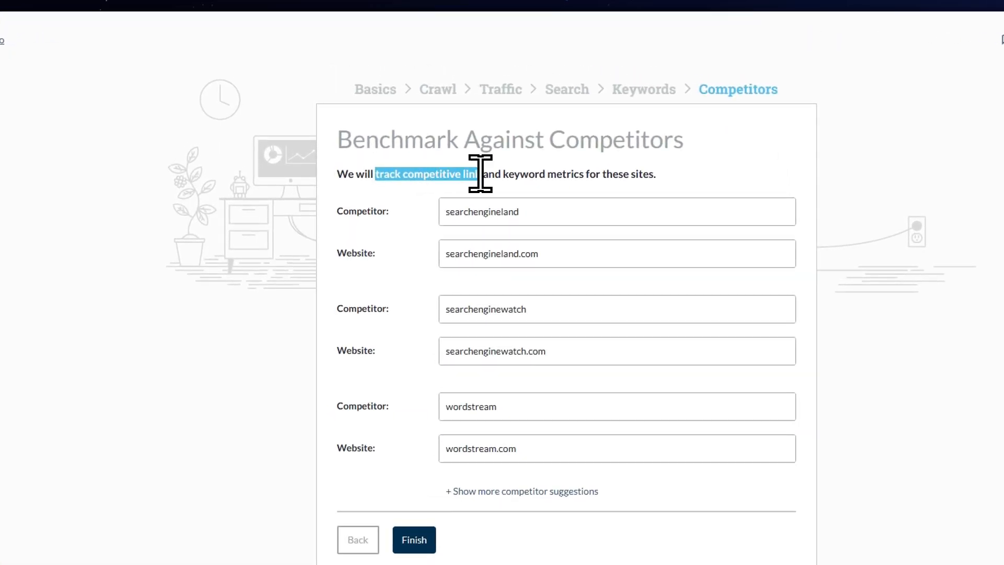
{"action": "left_click_drag", "start_coordinate": [480, 173], "coordinate": [630, 174]}
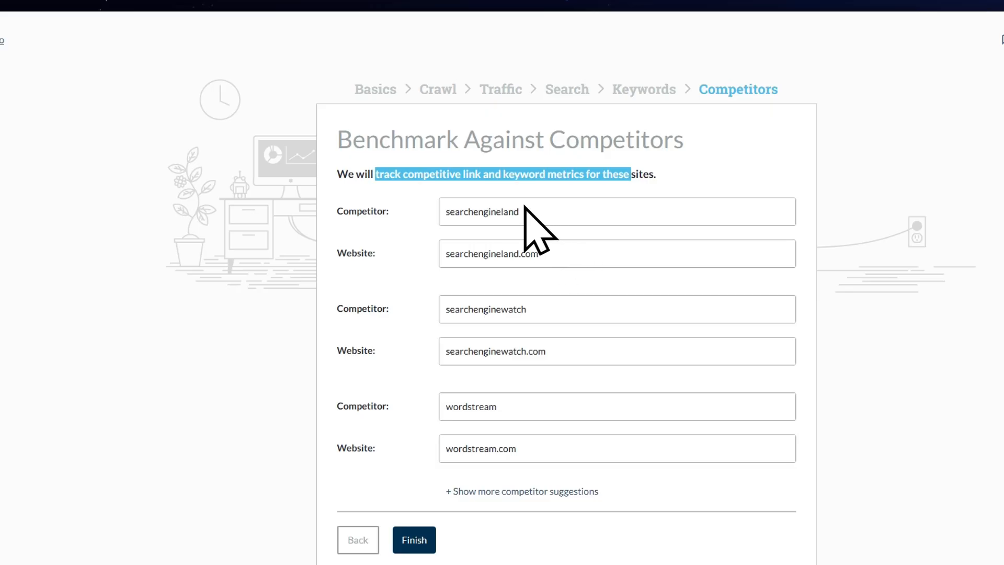
{"action": "left_click", "coordinate": [348, 207]}
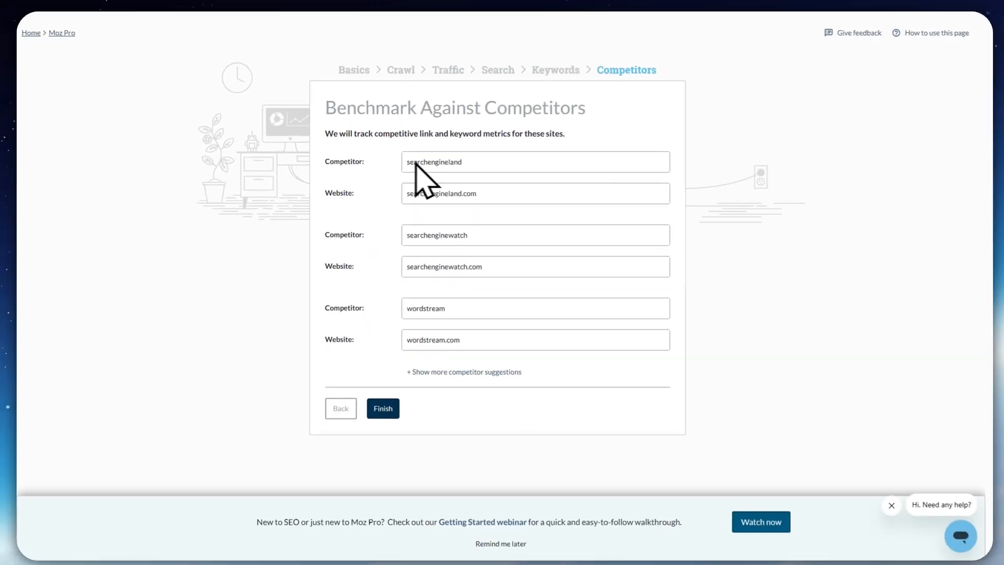
{"action": "left_click_drag", "start_coordinate": [336, 193], "coordinate": [356, 191]}
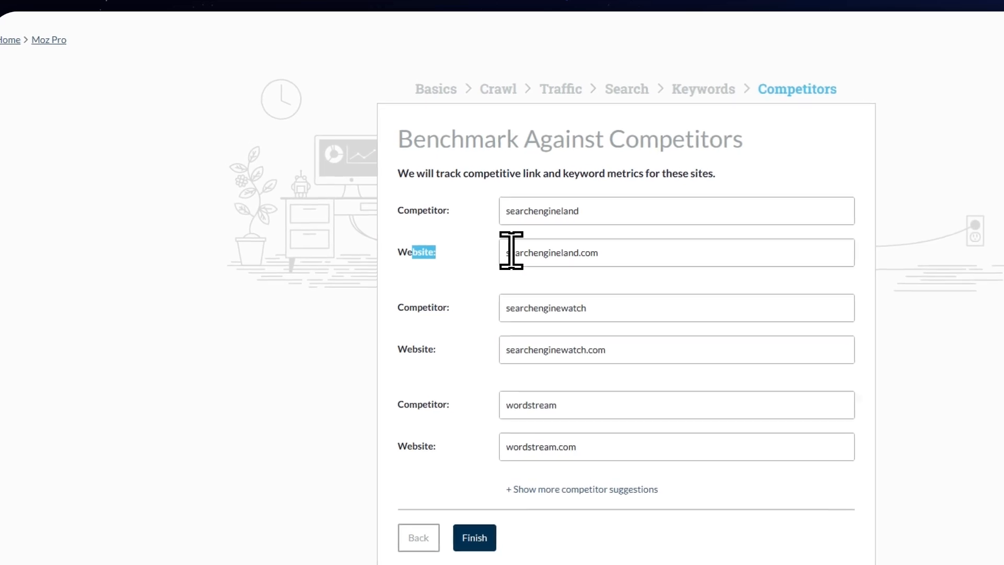
{"action": "left_click", "coordinate": [513, 244]}
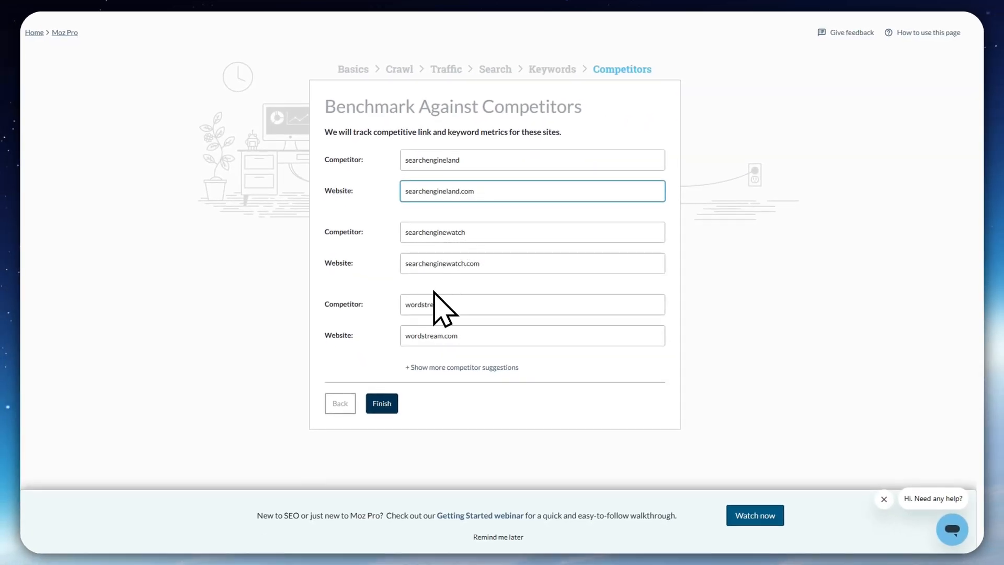
Replace the first competitor with semrush and its website with semrush.com, and finish the campaign setup
{"action": "left_click_drag", "start_coordinate": [477, 161], "coordinate": [381, 155]}
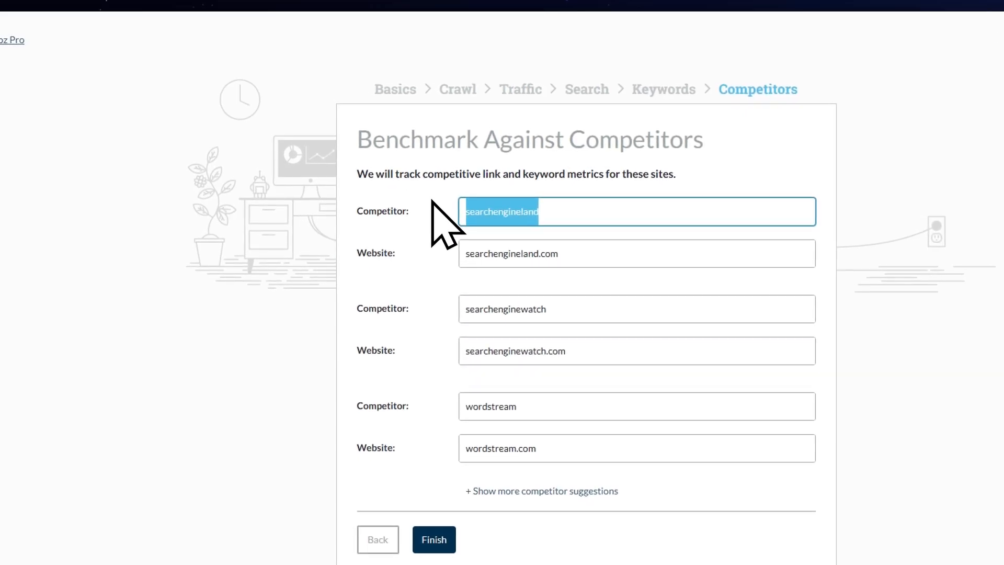
{"action": "key", "text": "BackSpace"}
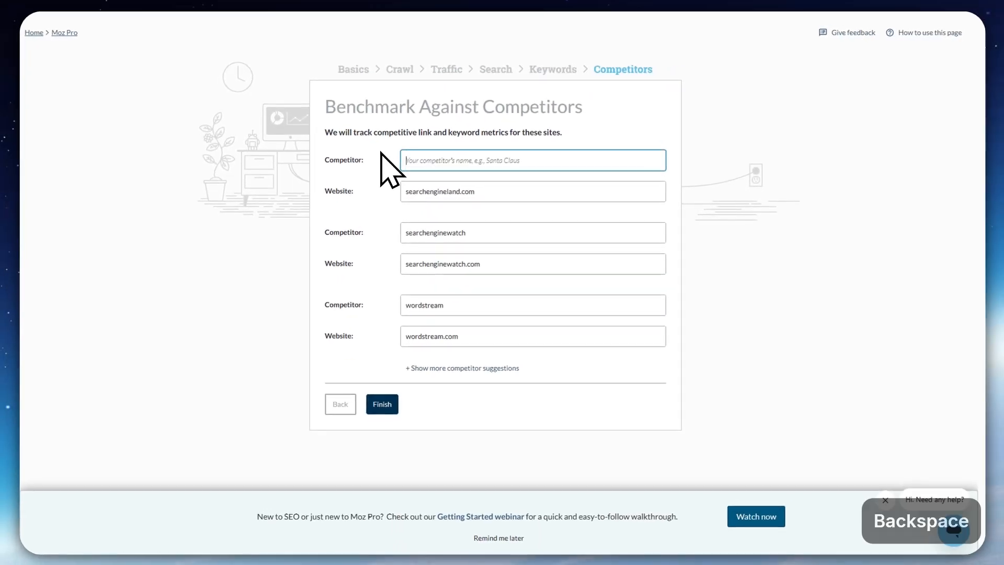
{"action": "type", "text": "sem"}
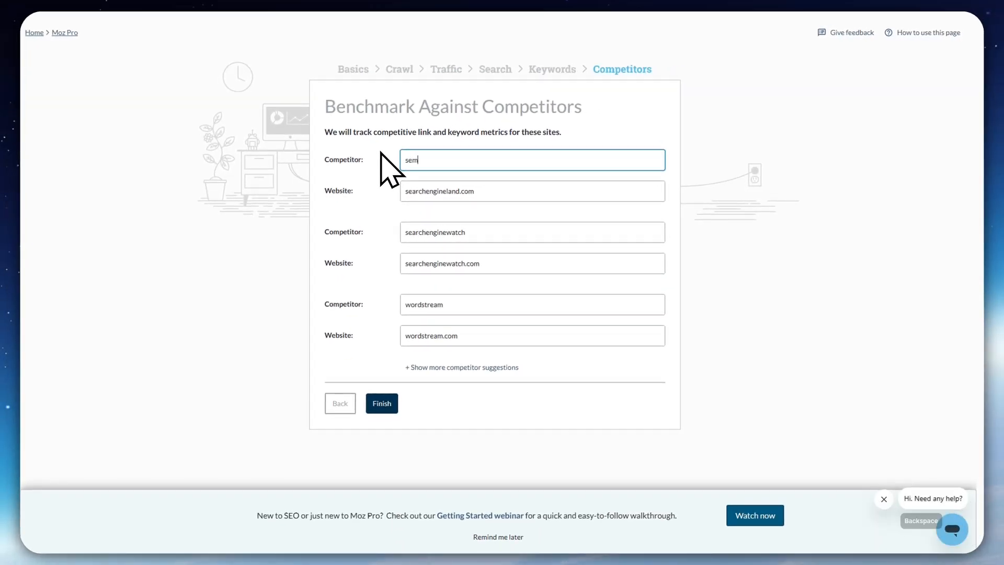
{"action": "left_click_drag", "start_coordinate": [495, 192], "coordinate": [306, 192]}
{"action": "type", "text": "sme"}
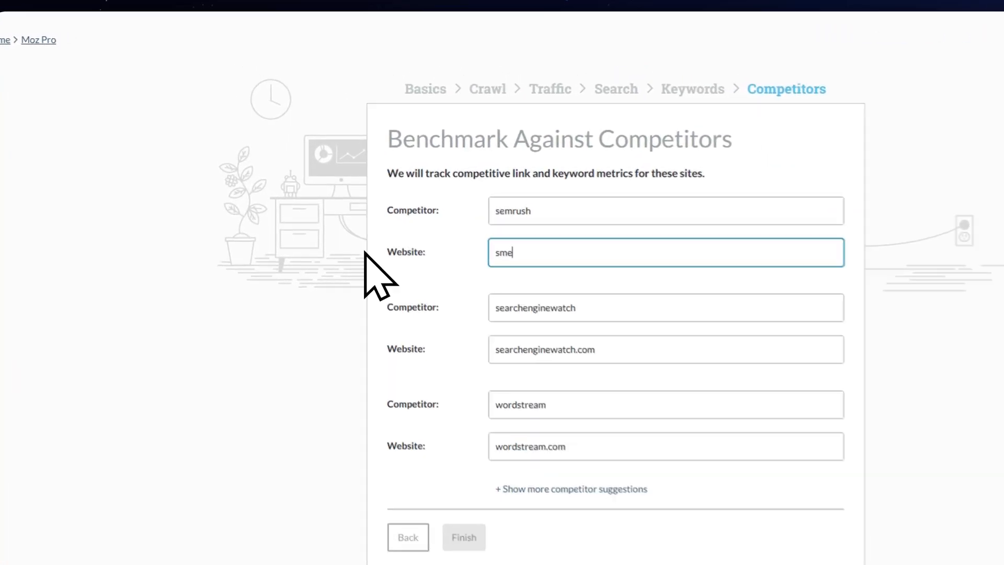
{"action": "key", "text": "BackSpace"}
{"action": "key", "text": "BackSpace"}
{"action": "type", "text": "emrush.com"}
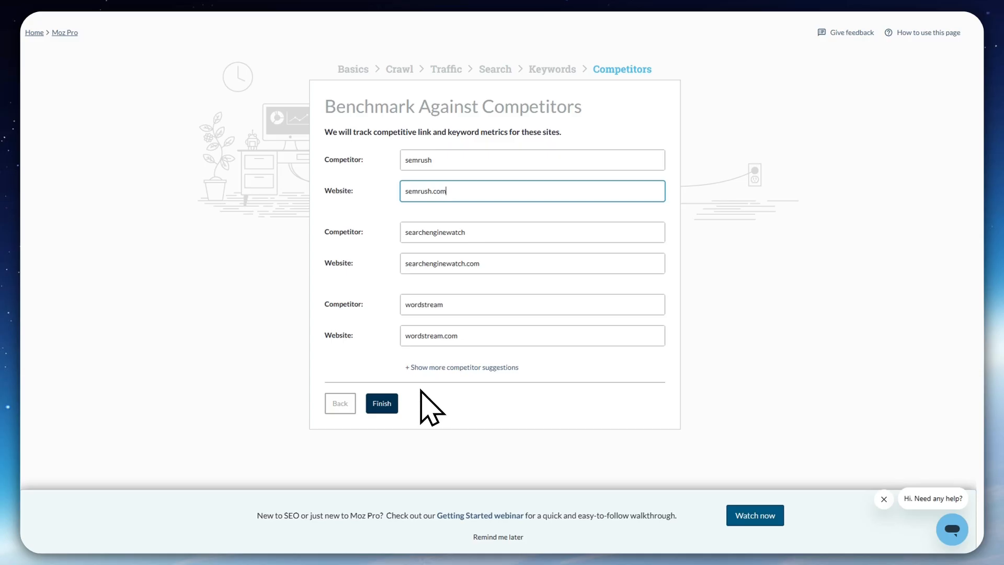
{"action": "left_click", "coordinate": [711, 302]}
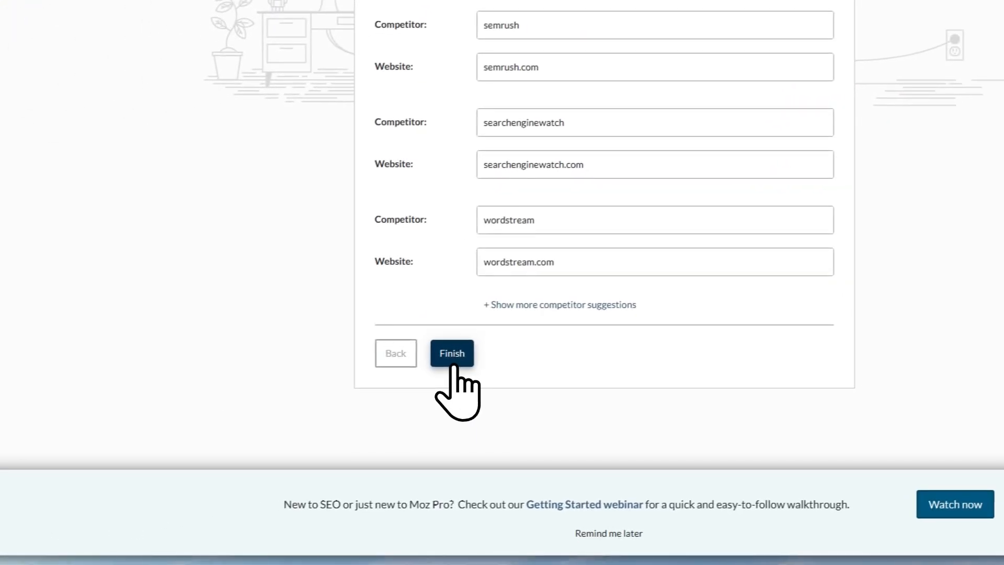
{"action": "left_click", "coordinate": [453, 360]}
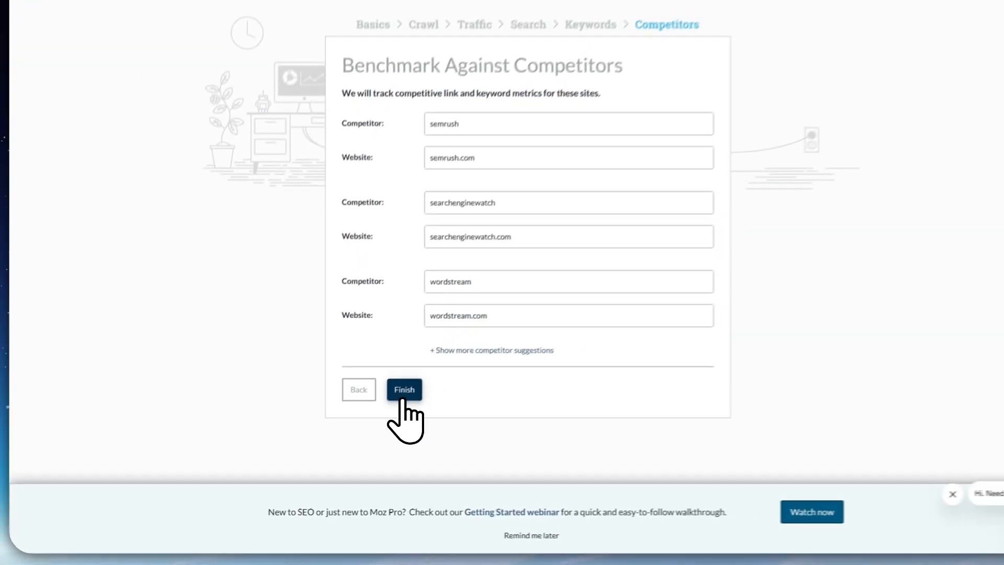
{"action": "left_click", "coordinate": [403, 395]}
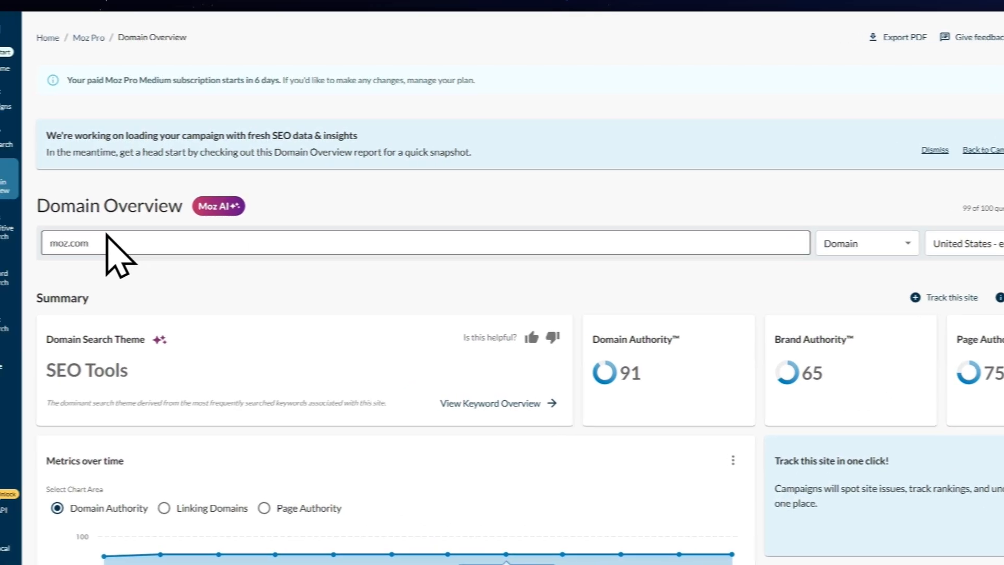
Check the Domain Overview's domain, domain type and preferred market choices for moz.com, and skim the report
{"action": "left_click", "coordinate": [98, 244]}
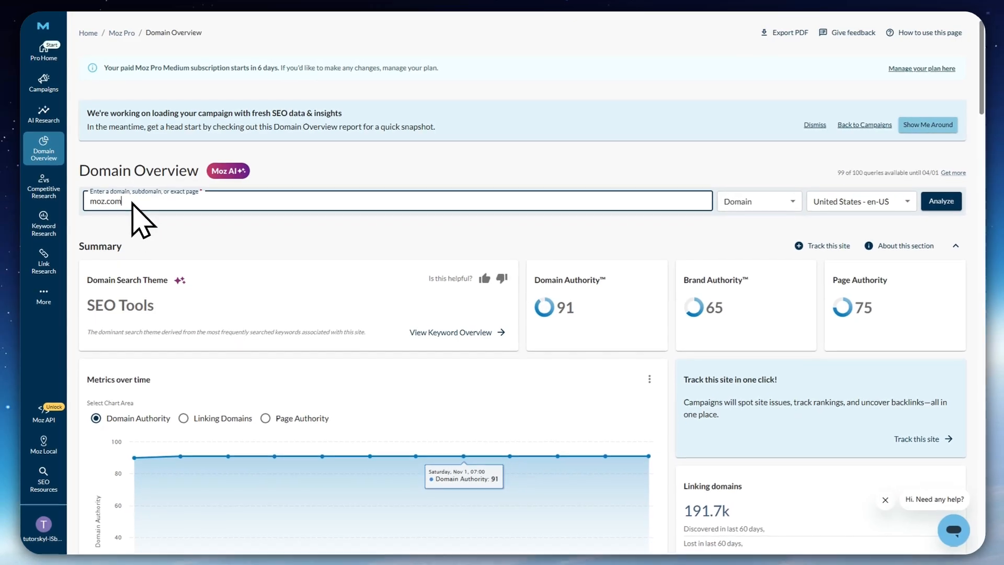
{"action": "left_click", "coordinate": [764, 204]}
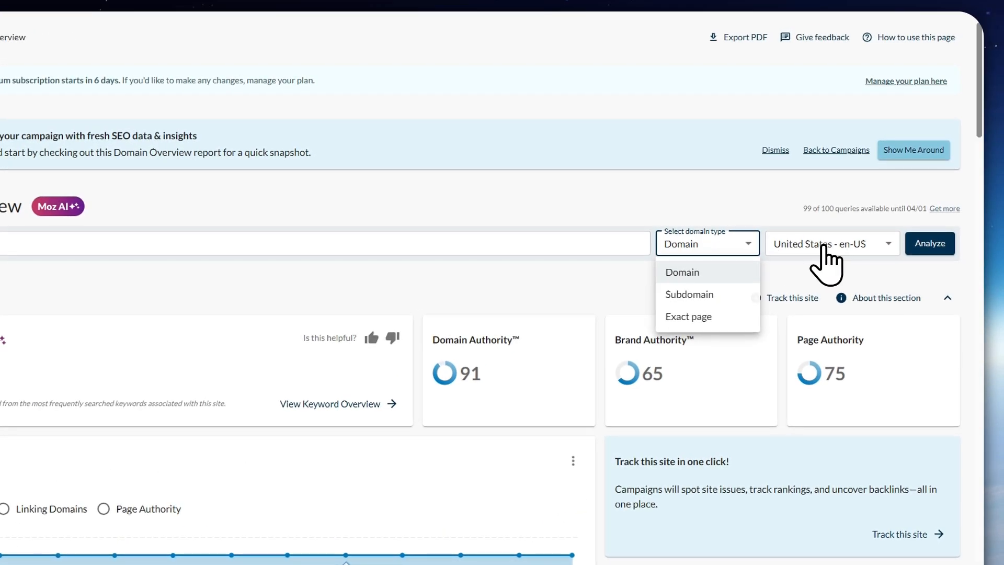
{"action": "left_click", "coordinate": [823, 245]}
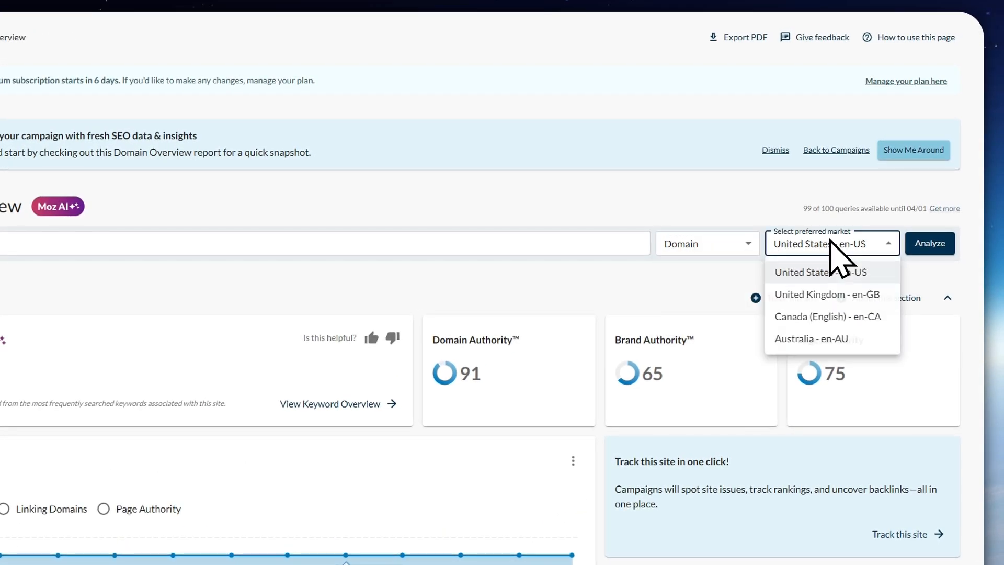
{"action": "left_click", "coordinate": [633, 273]}
{"action": "scroll", "coordinate": [436, 468], "scroll_direction": "down", "scroll_amount": 5}
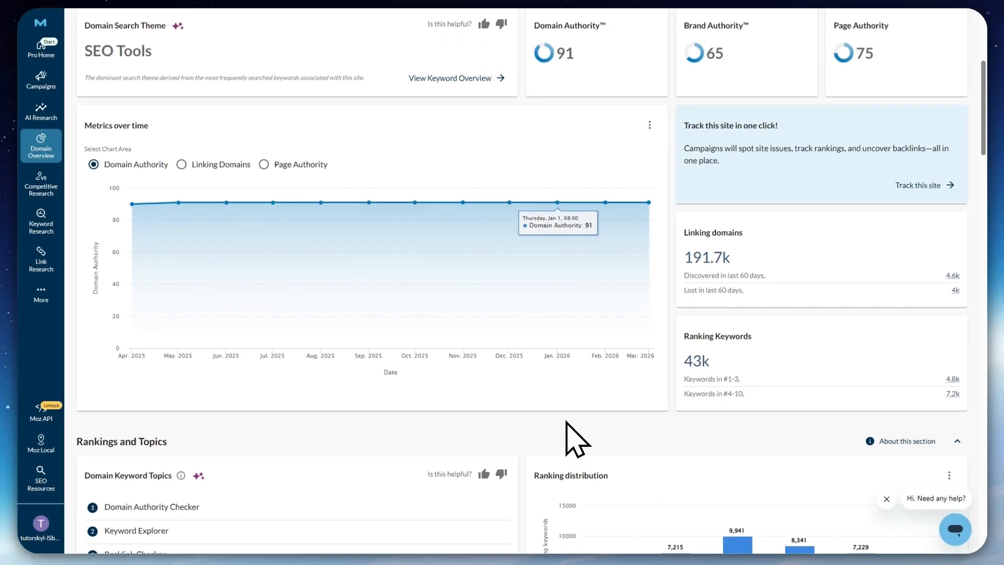
{"action": "scroll", "coordinate": [570, 423], "scroll_direction": "up", "scroll_amount": 5}
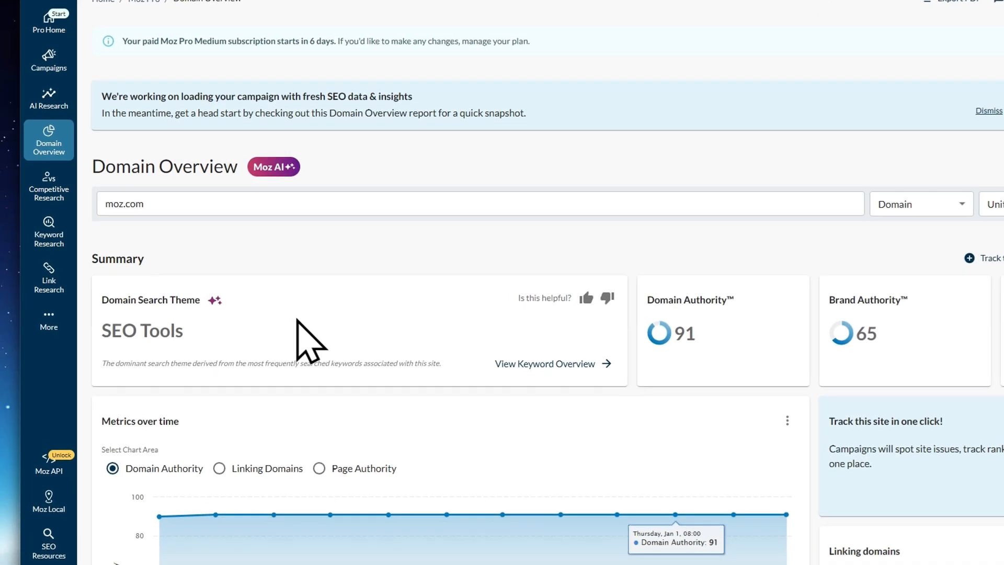
Examine the Domain Authority, Brand Authority and Page Authority scores in the moz.com summary
{"action": "scroll", "coordinate": [293, 324], "scroll_direction": "down", "scroll_amount": 2}
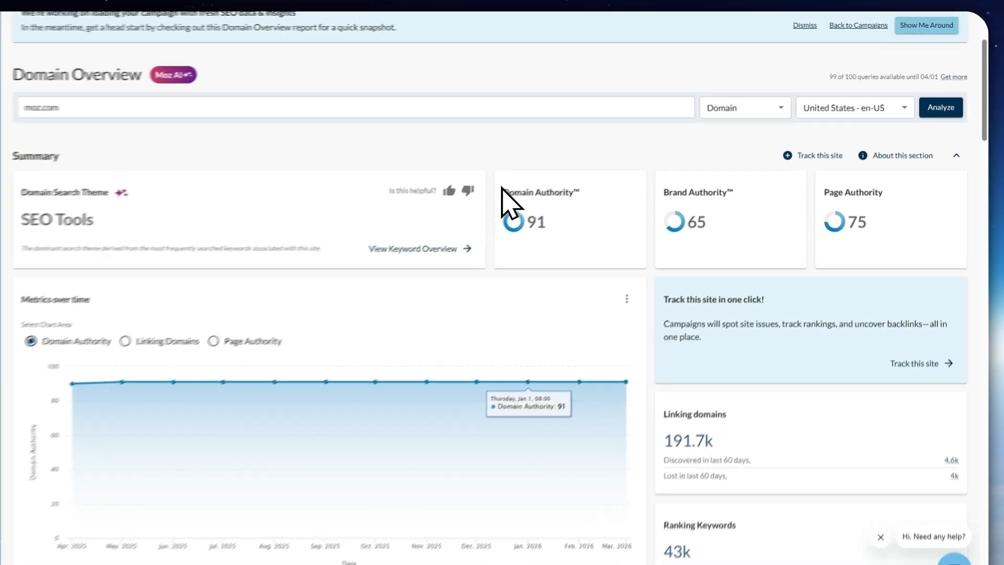
{"action": "left_click_drag", "start_coordinate": [535, 179], "coordinate": [613, 180]}
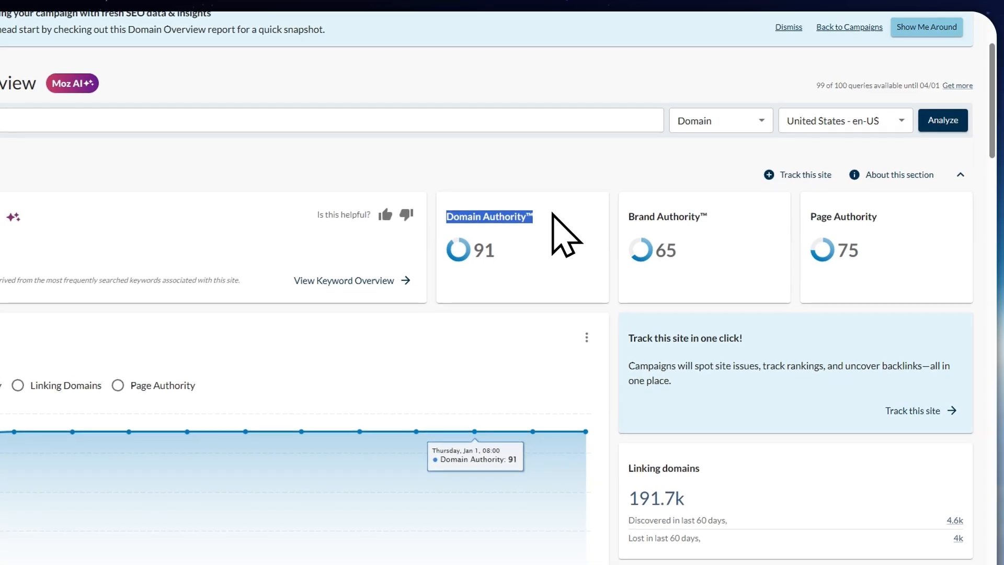
{"action": "left_click", "coordinate": [545, 219]}
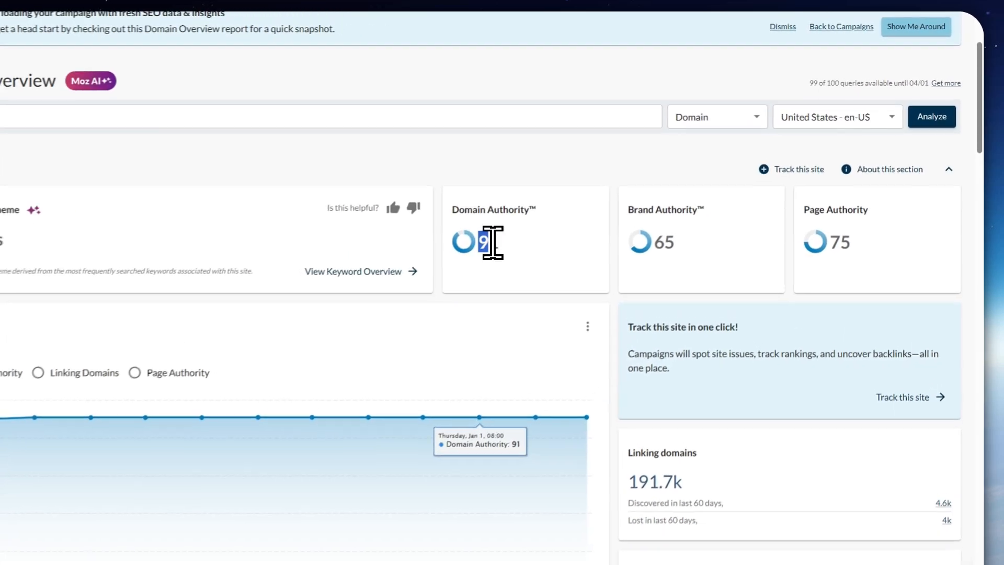
{"action": "double_click", "coordinate": [564, 208]}
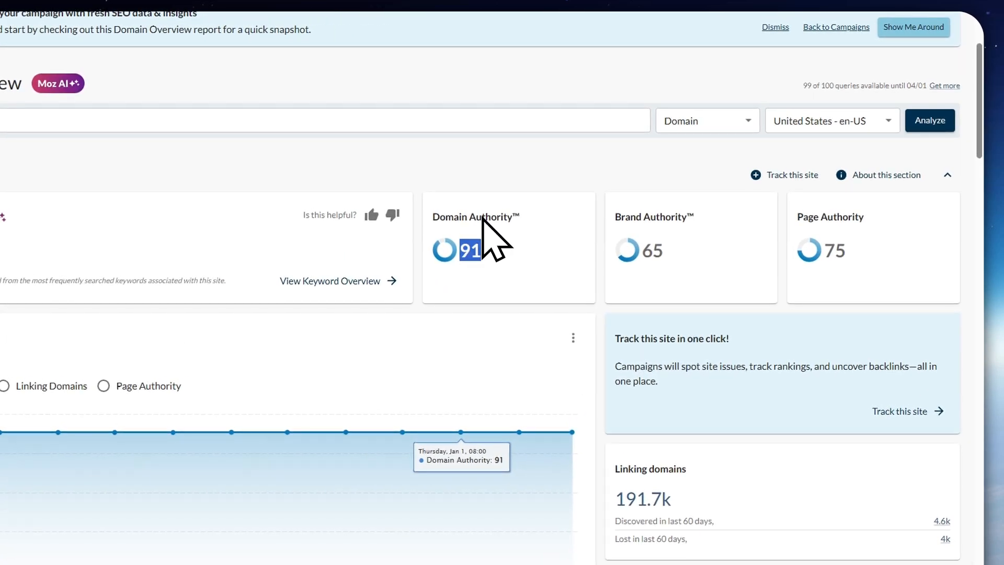
{"action": "left_click", "coordinate": [506, 246]}
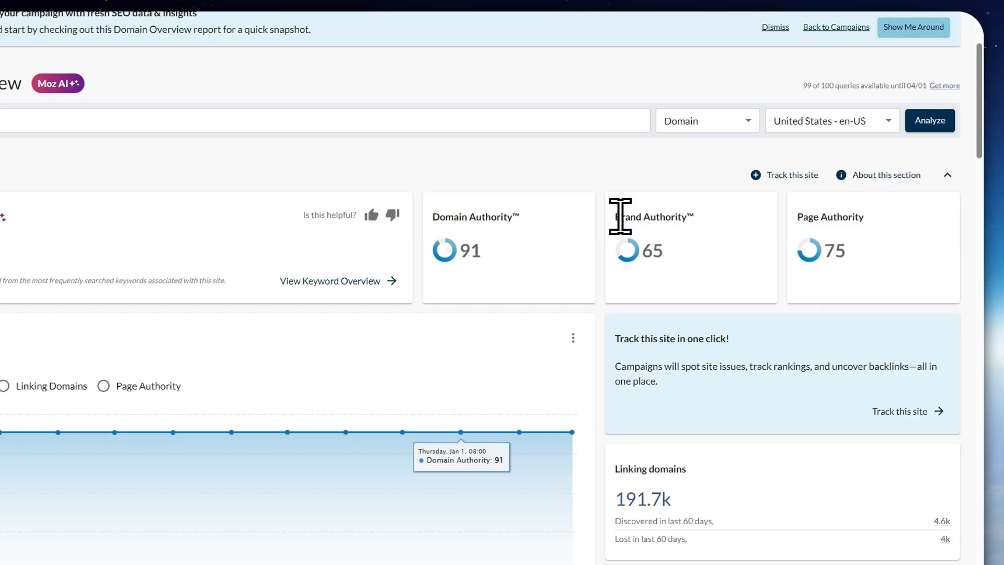
{"action": "left_click_drag", "start_coordinate": [620, 216], "coordinate": [702, 226]}
{"action": "left_click", "coordinate": [696, 264]}
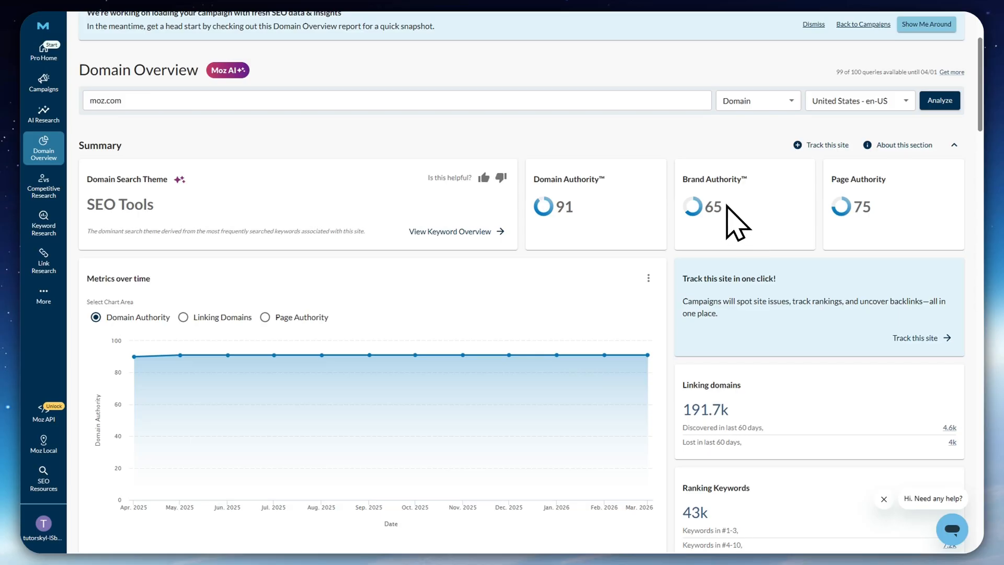
{"action": "left_click_drag", "start_coordinate": [832, 181], "coordinate": [882, 182]}
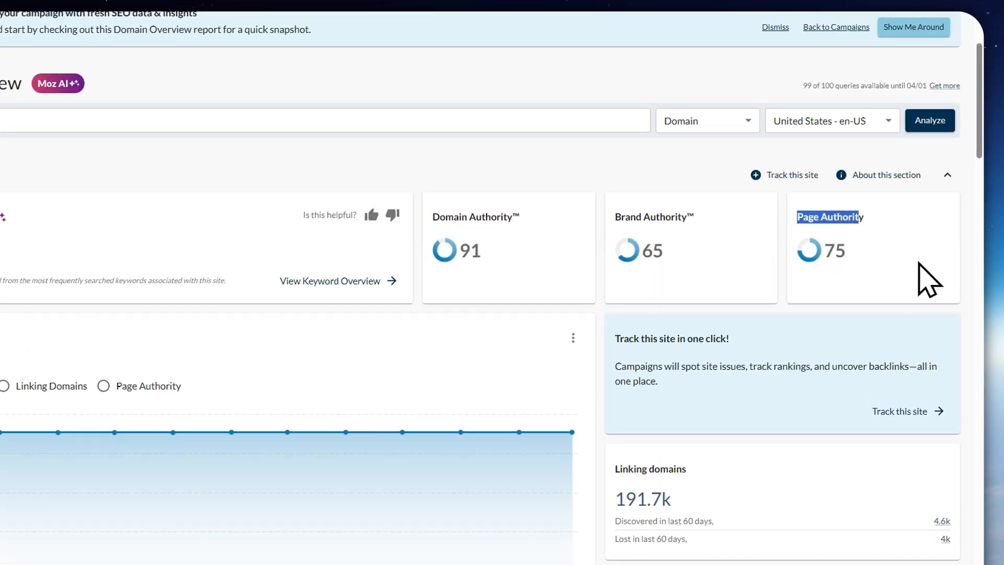
{"action": "left_click", "coordinate": [830, 258]}
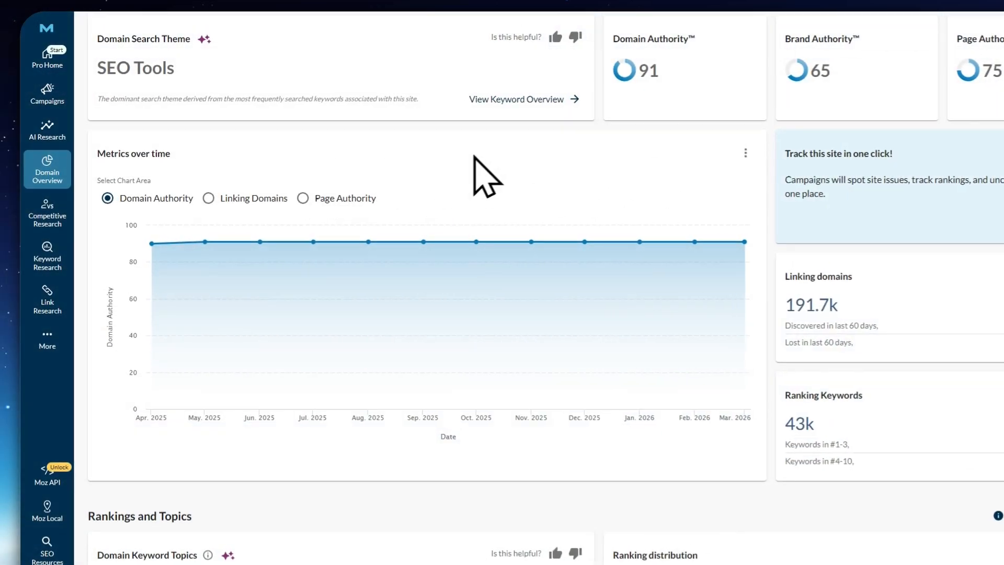
Compare the Metrics over time chart for Domain Authority, Linking Domains and Page Authority, ending back on Domain Authority
{"action": "scroll", "coordinate": [474, 158], "scroll_direction": "up", "scroll_amount": 2}
{"action": "left_click_drag", "start_coordinate": [101, 265], "coordinate": [217, 256]}
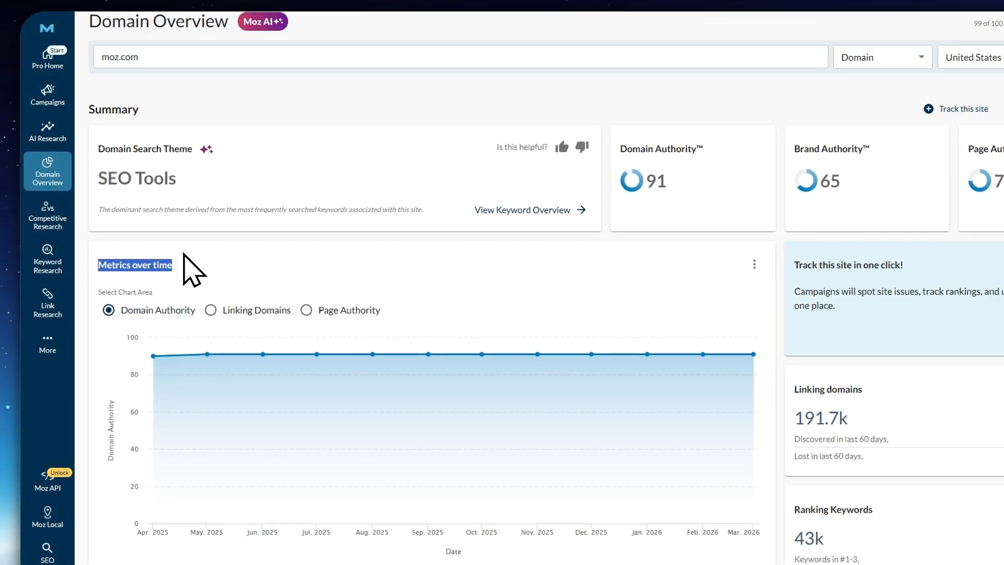
{"action": "left_click", "coordinate": [201, 269]}
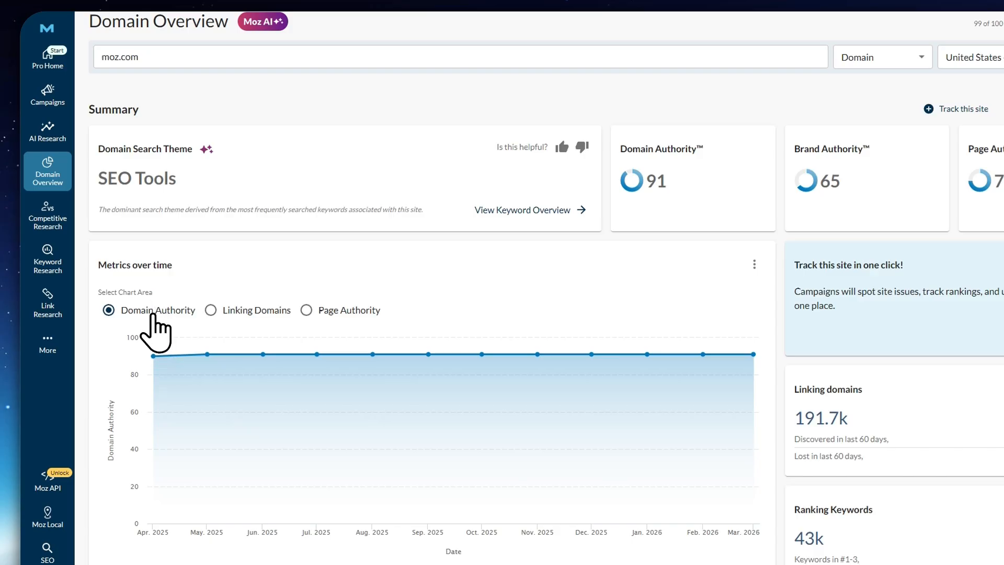
{"action": "left_click", "coordinate": [214, 311]}
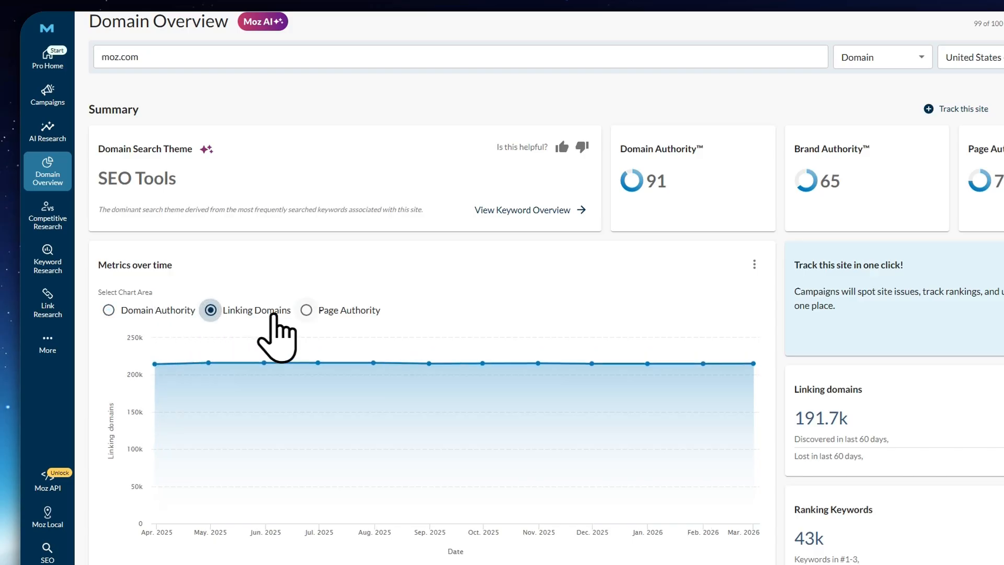
{"action": "left_click", "coordinate": [318, 312]}
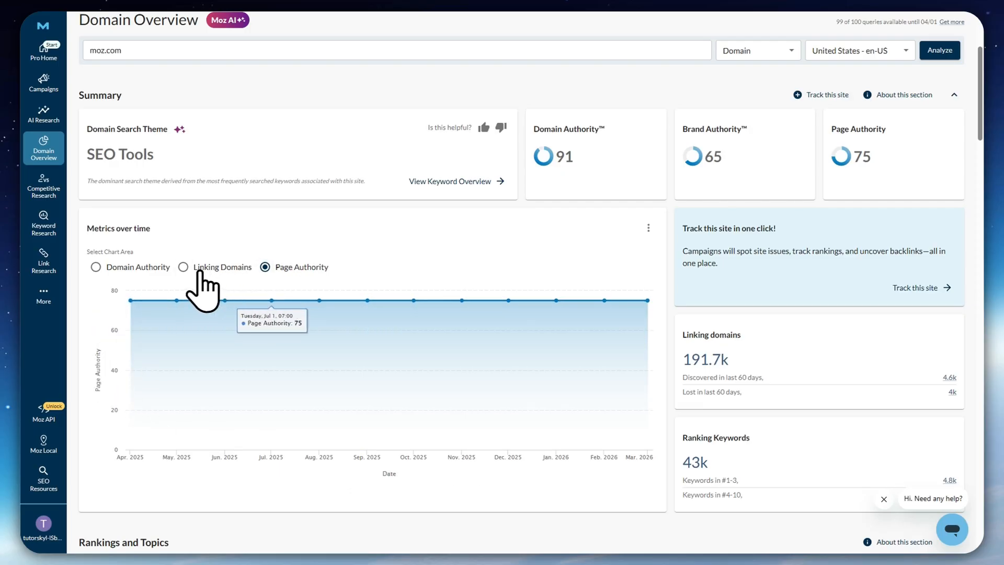
{"action": "left_click", "coordinate": [122, 241]}
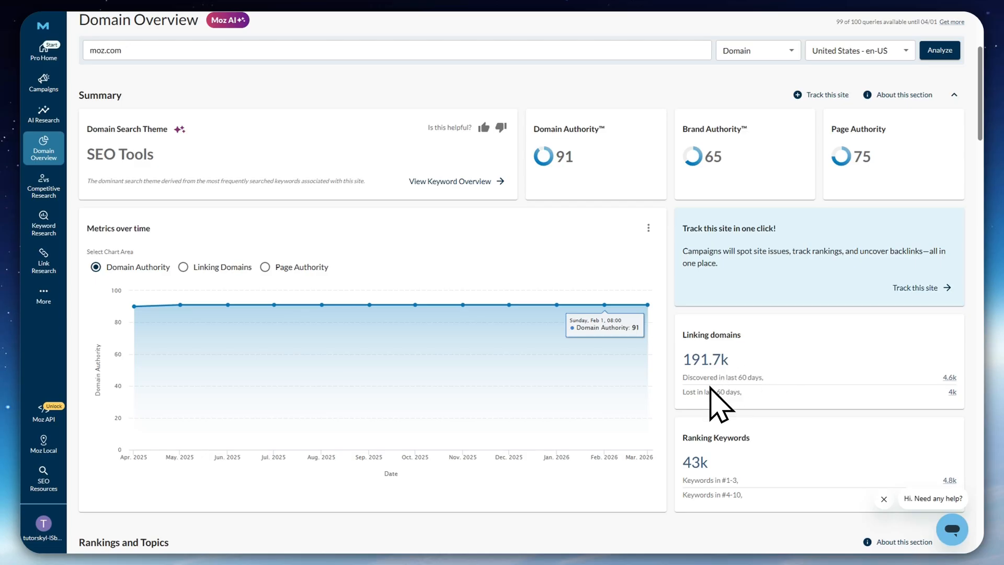
Check the Linking domains and Ranking Keywords summaries, including the keywords in positions #1-3 and #4-10
{"action": "scroll", "coordinate": [701, 408], "scroll_direction": "down", "scroll_amount": 1}
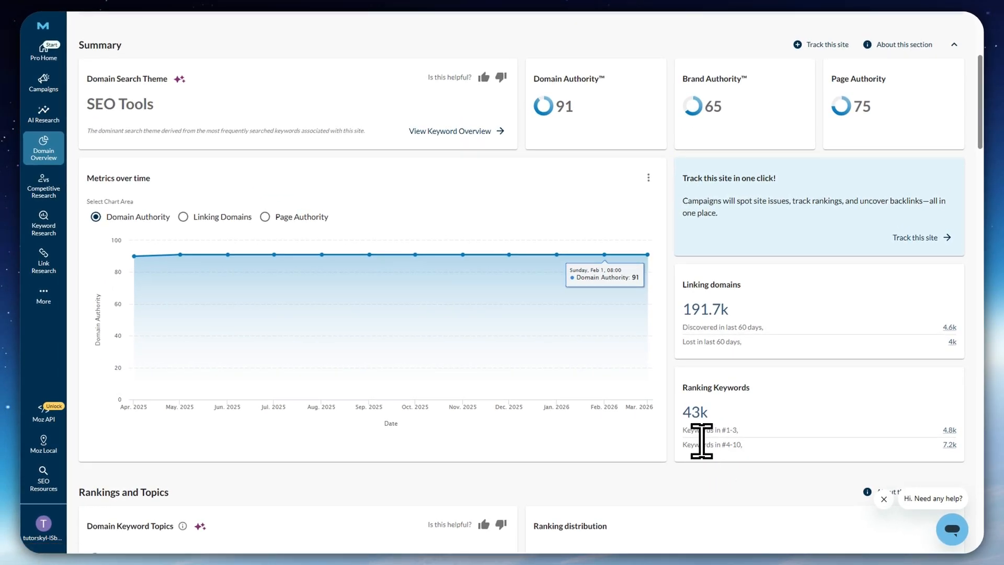
{"action": "left_click_drag", "start_coordinate": [683, 430], "coordinate": [736, 430]}
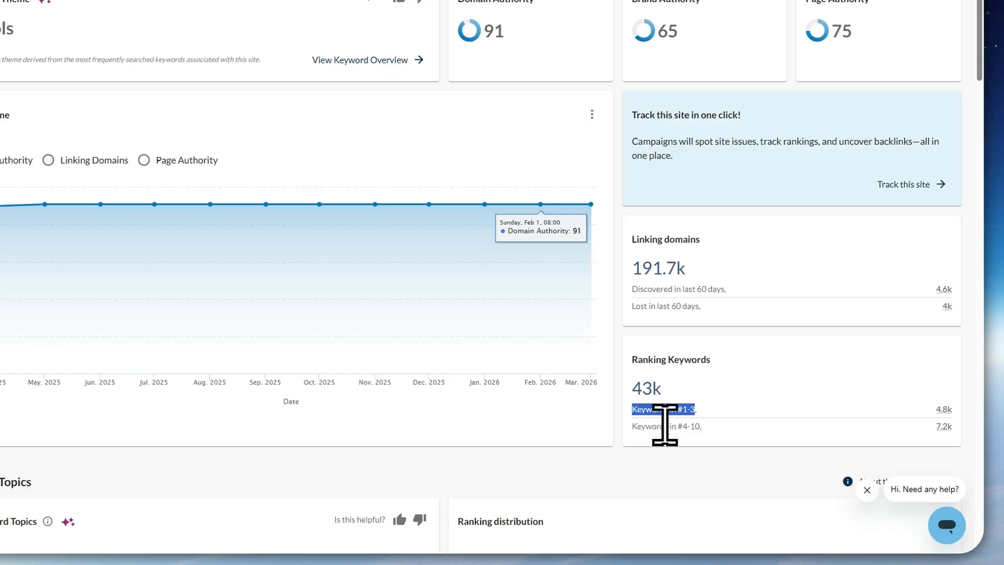
{"action": "left_click_drag", "start_coordinate": [685, 414], "coordinate": [683, 419]}
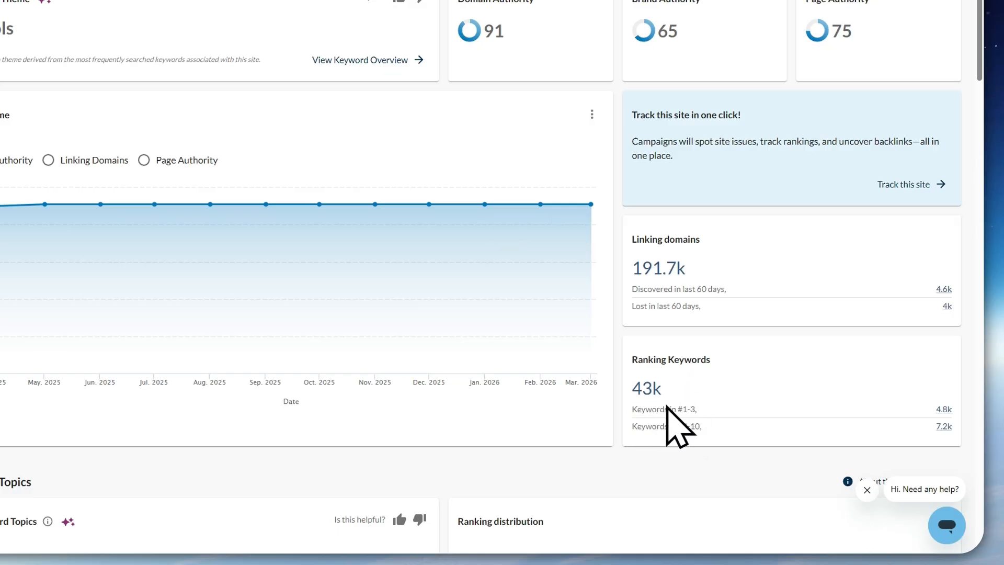
{"action": "scroll", "coordinate": [667, 402], "scroll_direction": "down", "scroll_amount": 3}
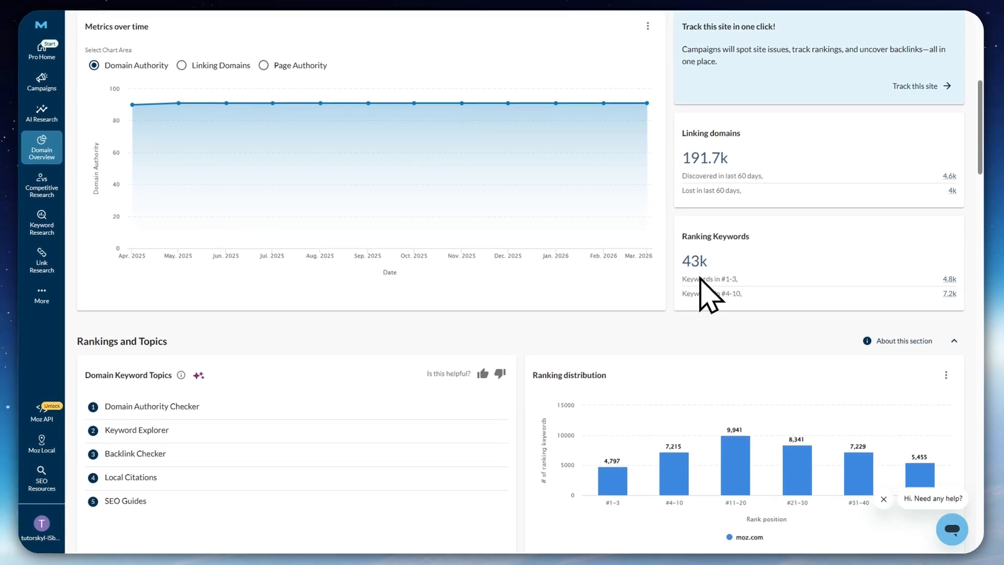
Review the Rankings and Topics section: domain keyword topics, ranking distribution and the top ranking keywords table
{"action": "scroll", "coordinate": [576, 319], "scroll_direction": "down", "scroll_amount": 2}
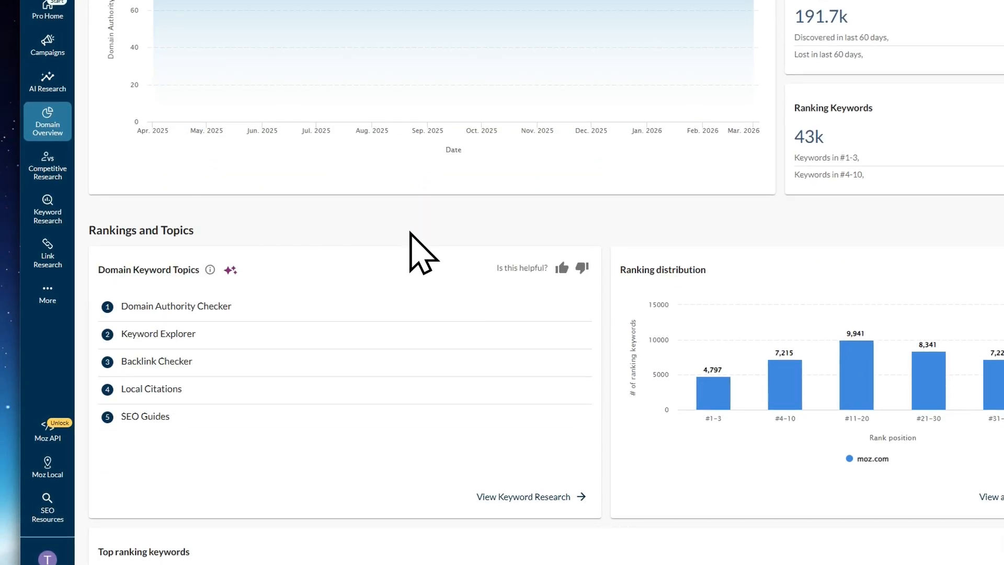
{"action": "mouse_move", "coordinate": [857, 399]}
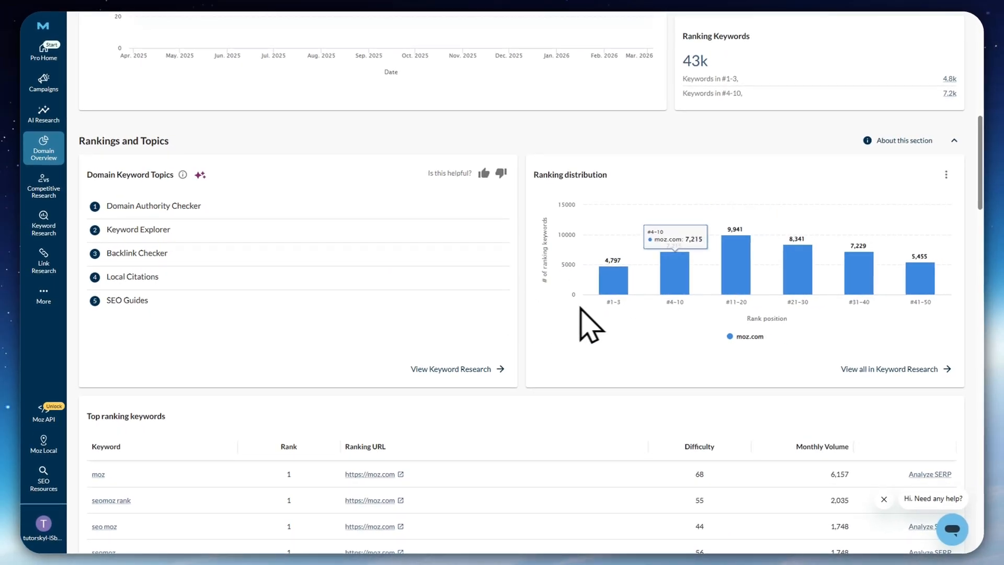
{"action": "scroll", "coordinate": [686, 333], "scroll_direction": "down", "scroll_amount": 1}
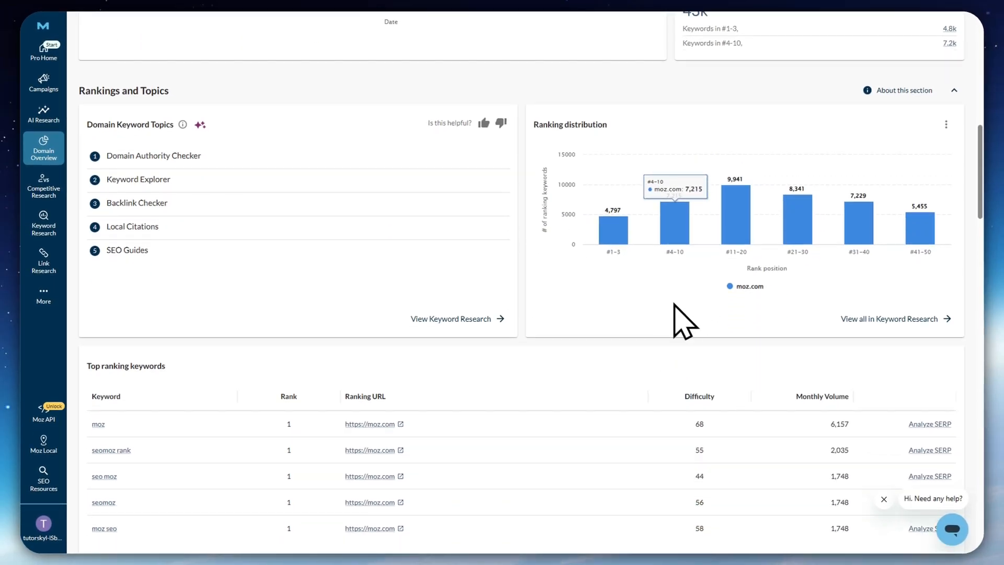
{"action": "scroll", "coordinate": [301, 382], "scroll_direction": "down", "scroll_amount": 1}
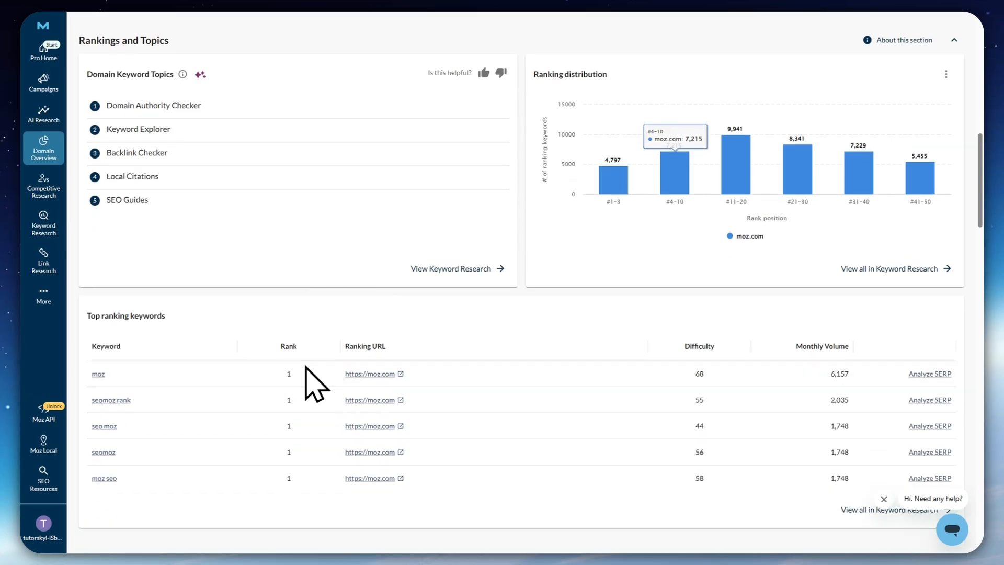
{"action": "scroll", "coordinate": [547, 313], "scroll_direction": "up", "scroll_amount": 2}
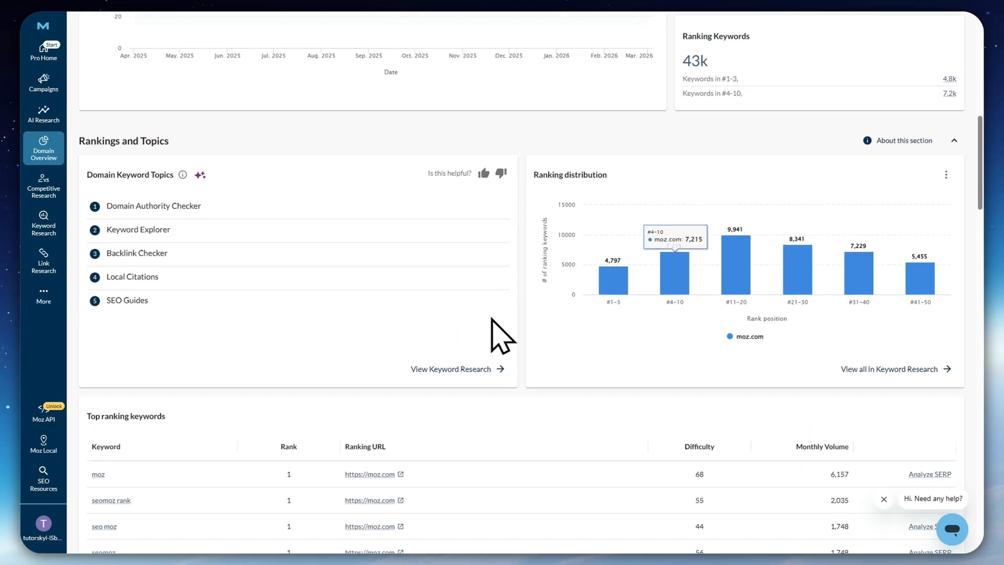
{"action": "scroll", "coordinate": [550, 344], "scroll_direction": "down", "scroll_amount": 2}
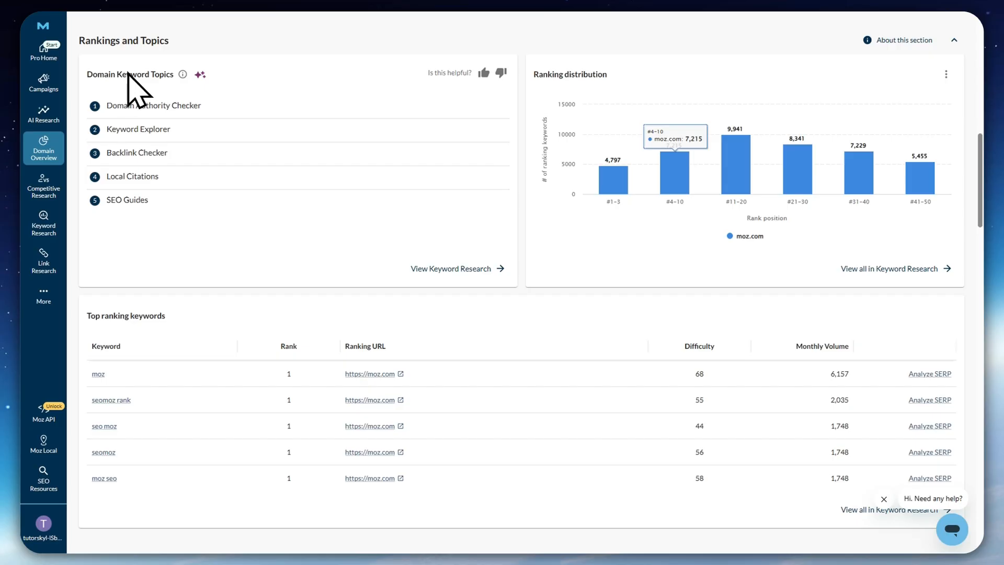
{"action": "scroll", "coordinate": [386, 273], "scroll_direction": "down", "scroll_amount": 3}
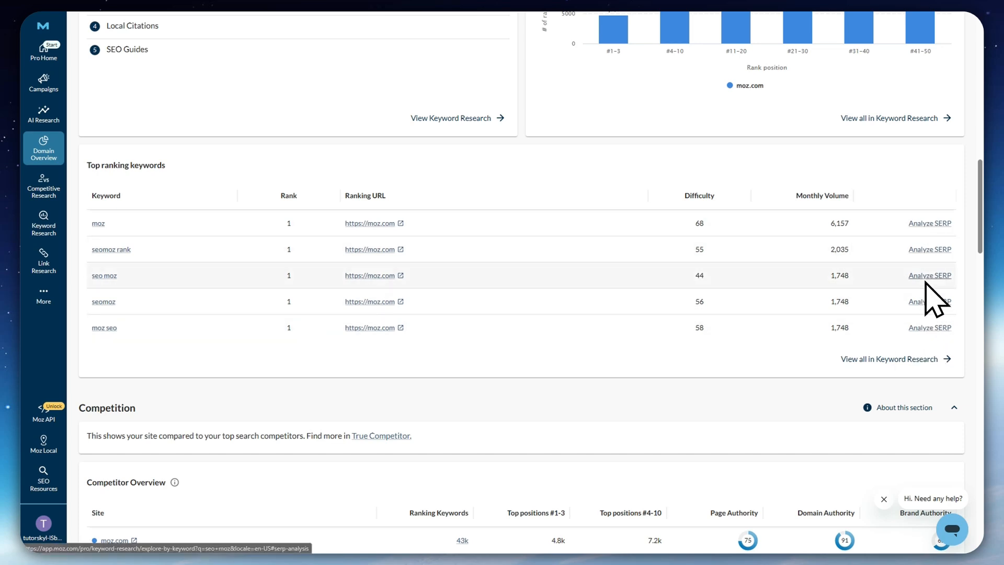
Review the Competition section's competitor overview, Brand Authority and ranking distribution comparisons, and keyword opportunities
{"action": "scroll", "coordinate": [746, 350], "scroll_direction": "down", "scroll_amount": 3}
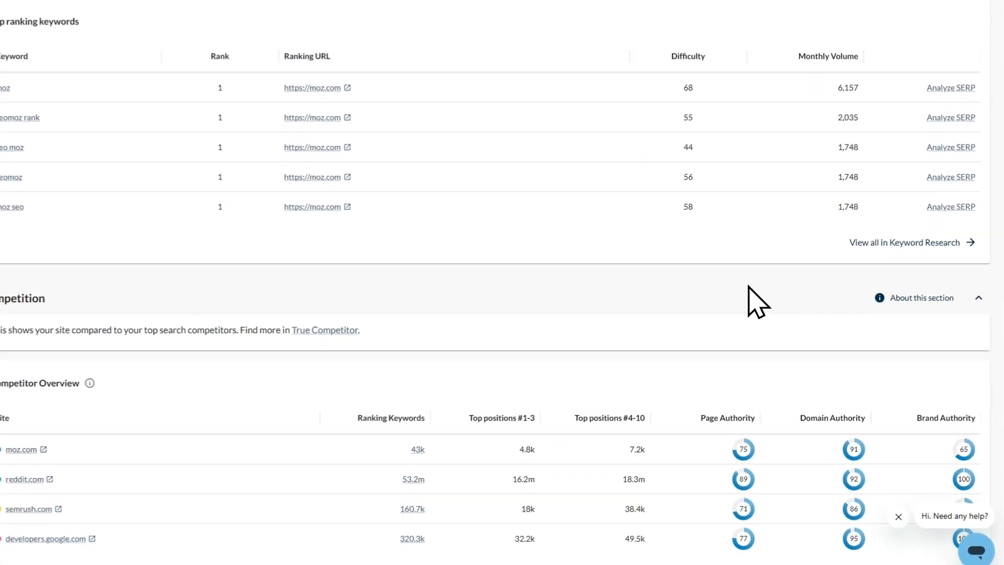
{"action": "scroll", "coordinate": [411, 294], "scroll_direction": "down", "scroll_amount": 3}
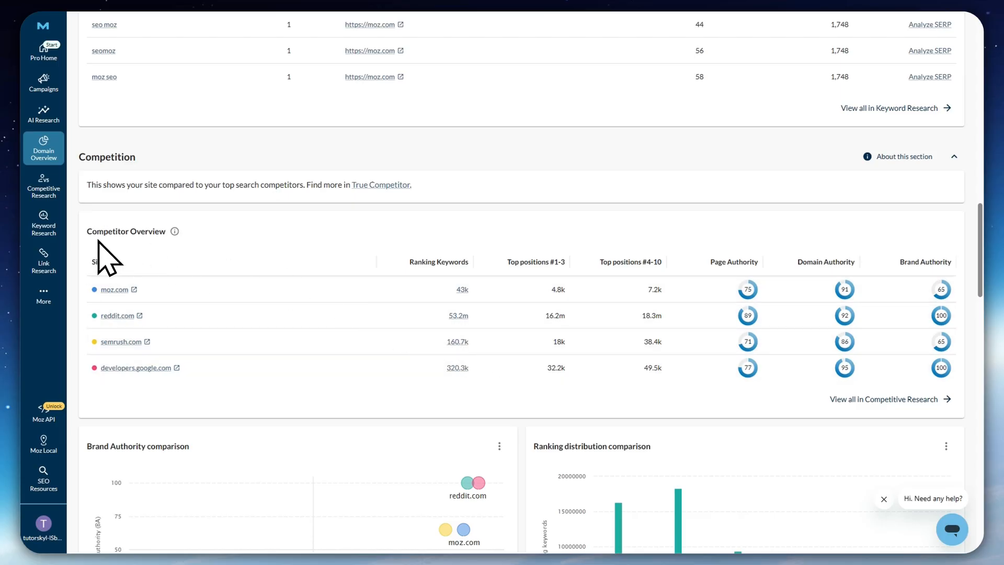
{"action": "scroll", "coordinate": [235, 272], "scroll_direction": "down", "scroll_amount": 4}
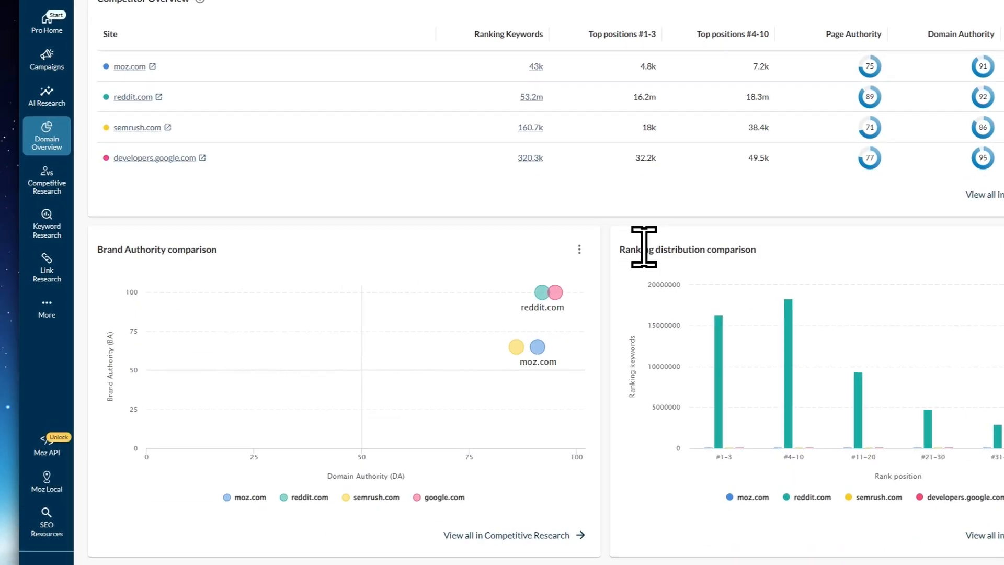
{"action": "left_click_drag", "start_coordinate": [637, 249], "coordinate": [756, 250]}
{"action": "scroll", "coordinate": [578, 289], "scroll_direction": "down", "scroll_amount": 2}
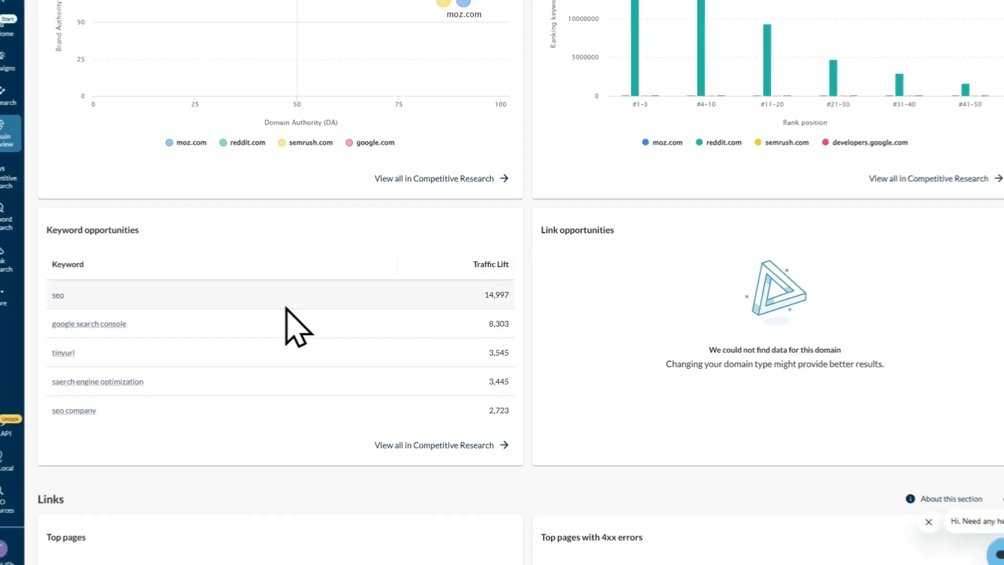
{"action": "scroll", "coordinate": [473, 342], "scroll_direction": "down", "scroll_amount": 5}
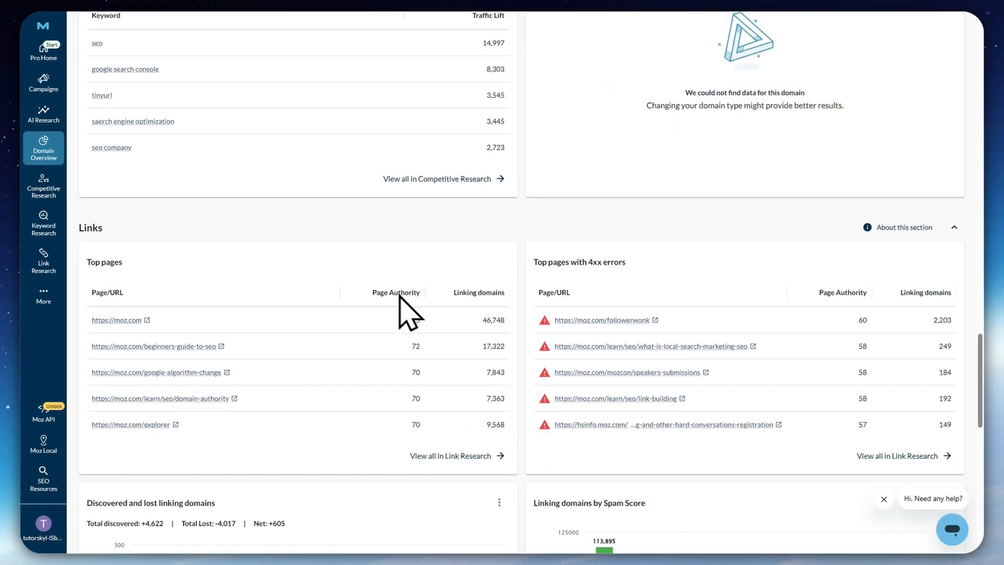
Examine the Links section's Top pages and Top pages with 4xx errors tables
{"action": "scroll", "coordinate": [303, 262], "scroll_direction": "down", "scroll_amount": 3}
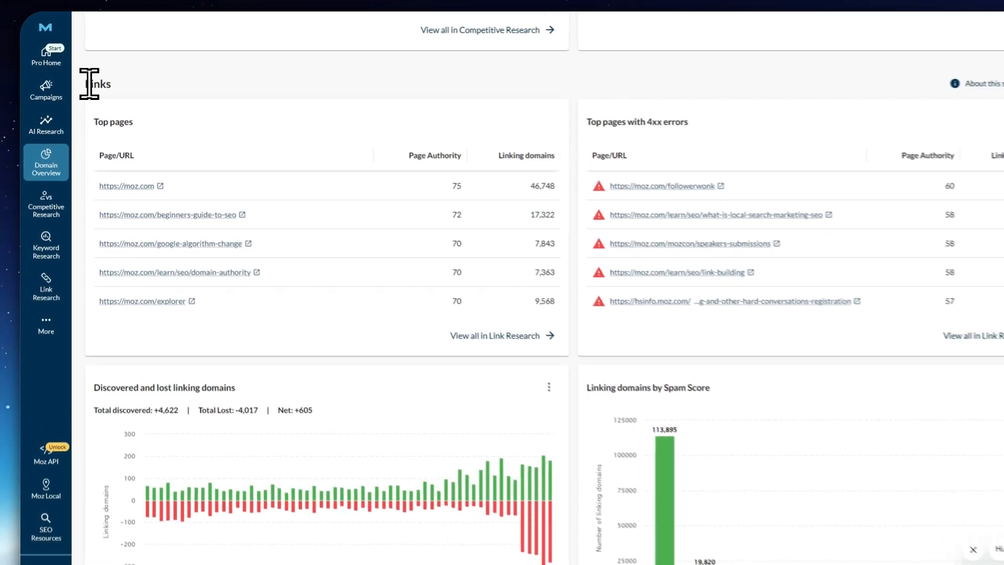
{"action": "left_click_drag", "start_coordinate": [80, 78], "coordinate": [138, 80]}
{"action": "left_click", "coordinate": [164, 75]}
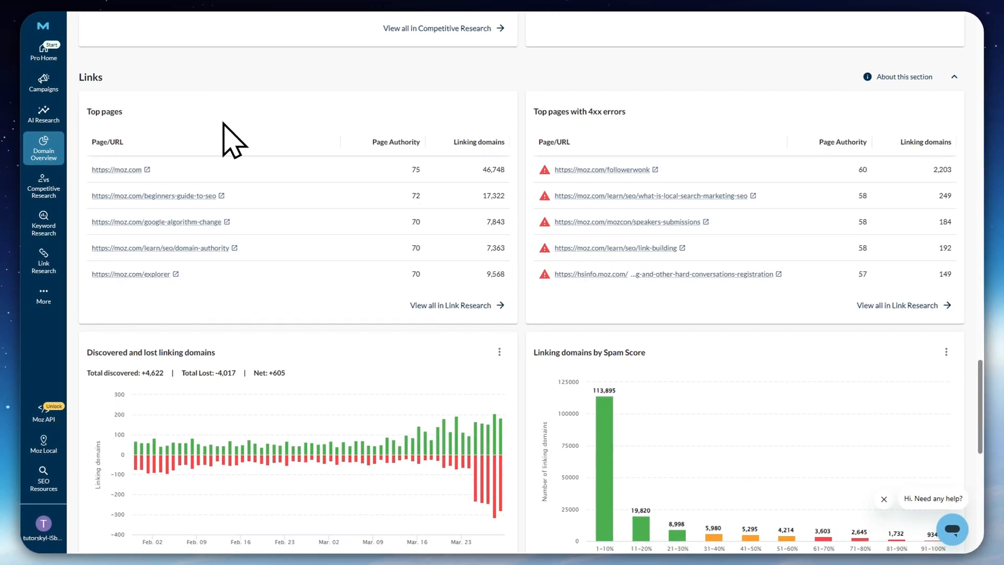
{"action": "left_click_drag", "start_coordinate": [91, 111], "coordinate": [124, 112]}
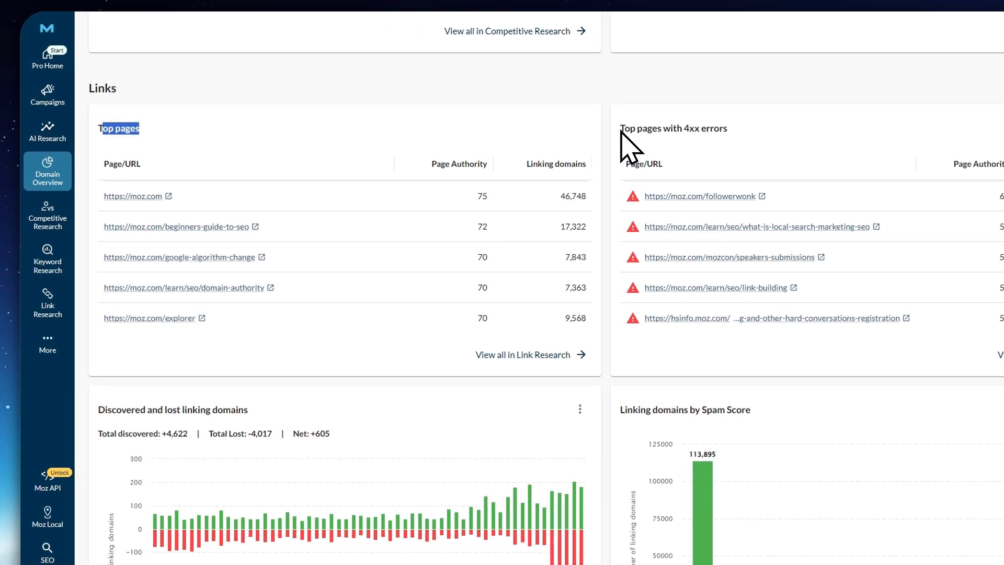
{"action": "left_click_drag", "start_coordinate": [621, 131], "coordinate": [738, 128]}
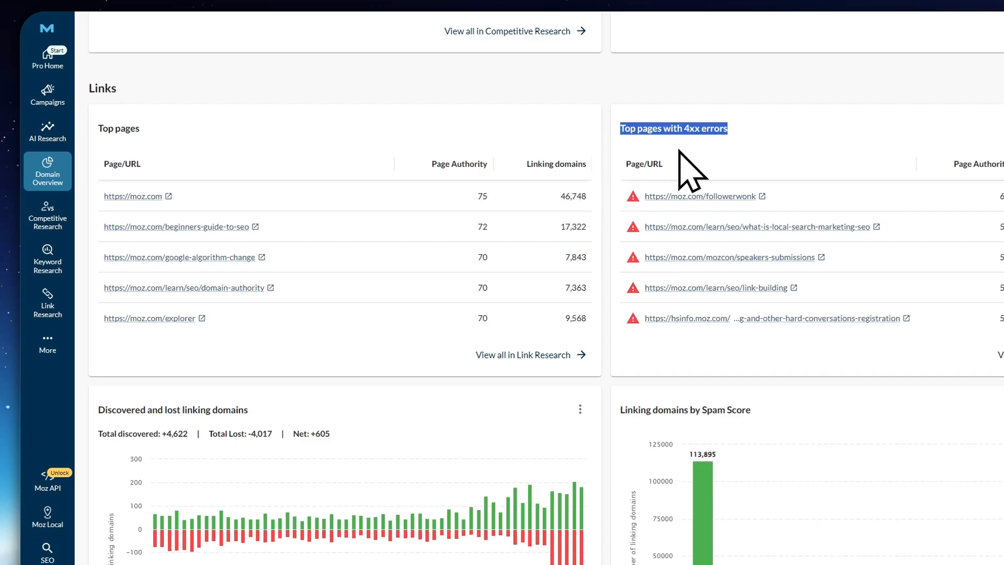
{"action": "left_click", "coordinate": [244, 131]}
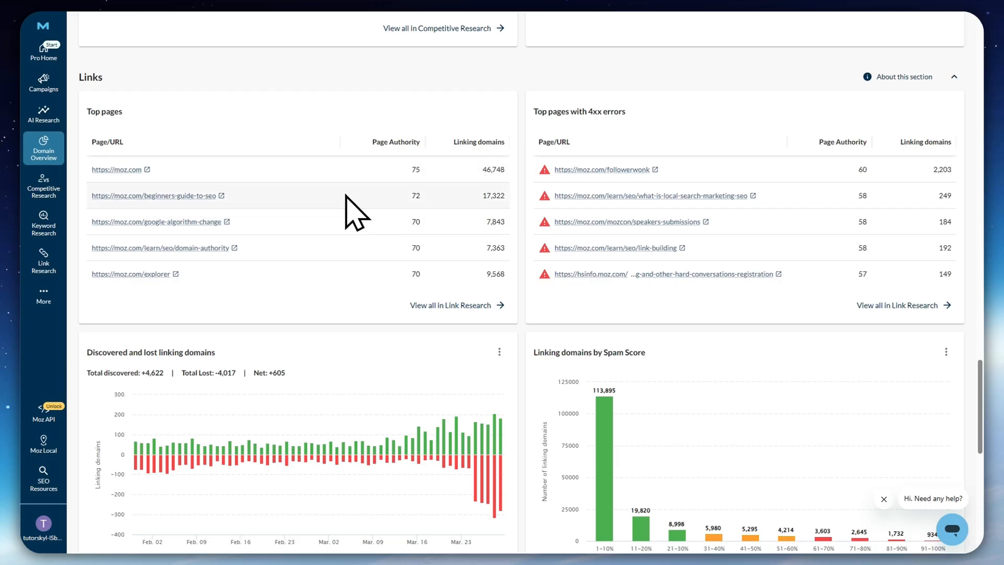
{"action": "left_click_drag", "start_coordinate": [532, 109], "coordinate": [633, 103]}
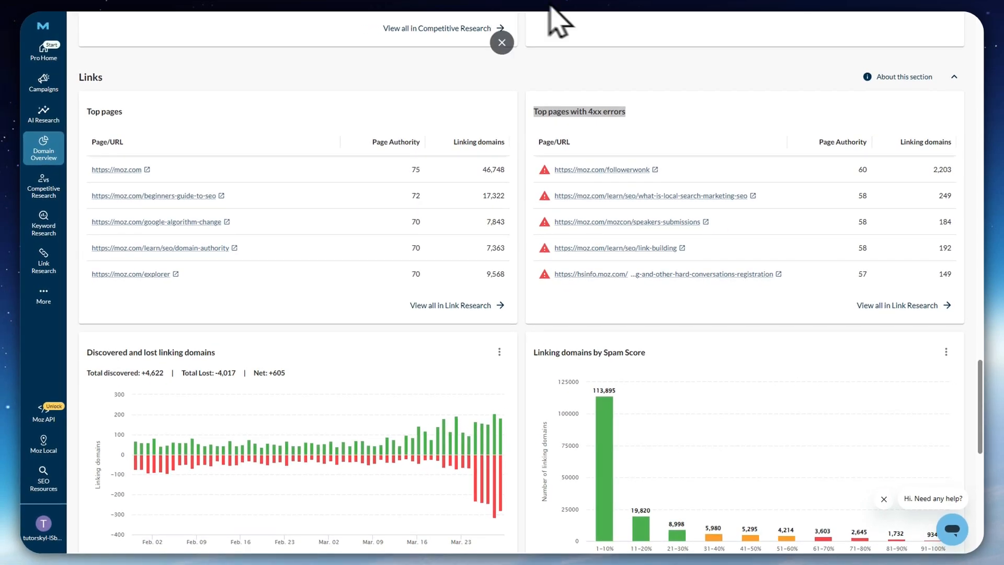
{"action": "left_click", "coordinate": [695, 115]}
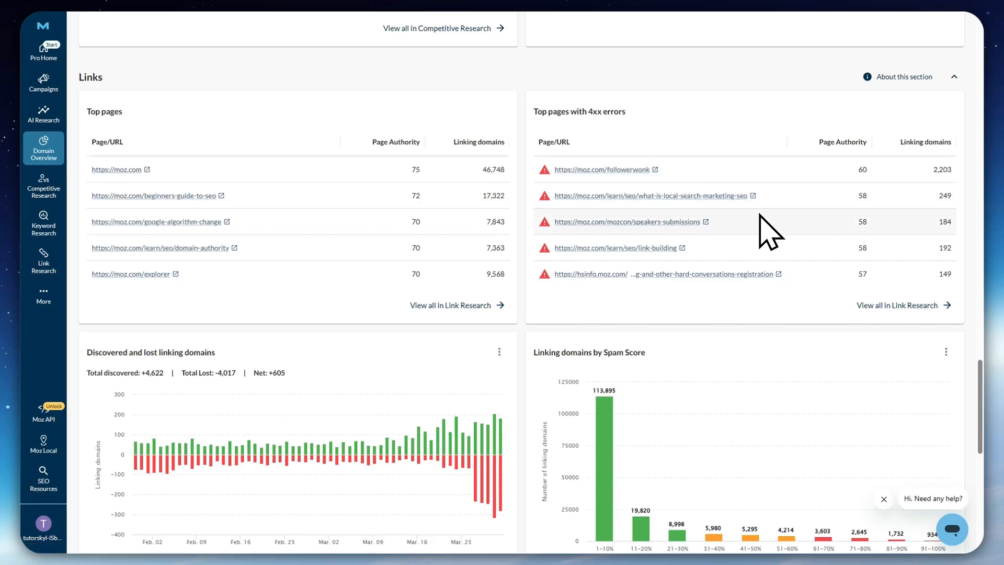
Review the discovered and lost linking domains, Spam Score breakdown, top linking domains and frequently used anchor text
{"action": "scroll", "coordinate": [765, 230], "scroll_direction": "down", "scroll_amount": 1}
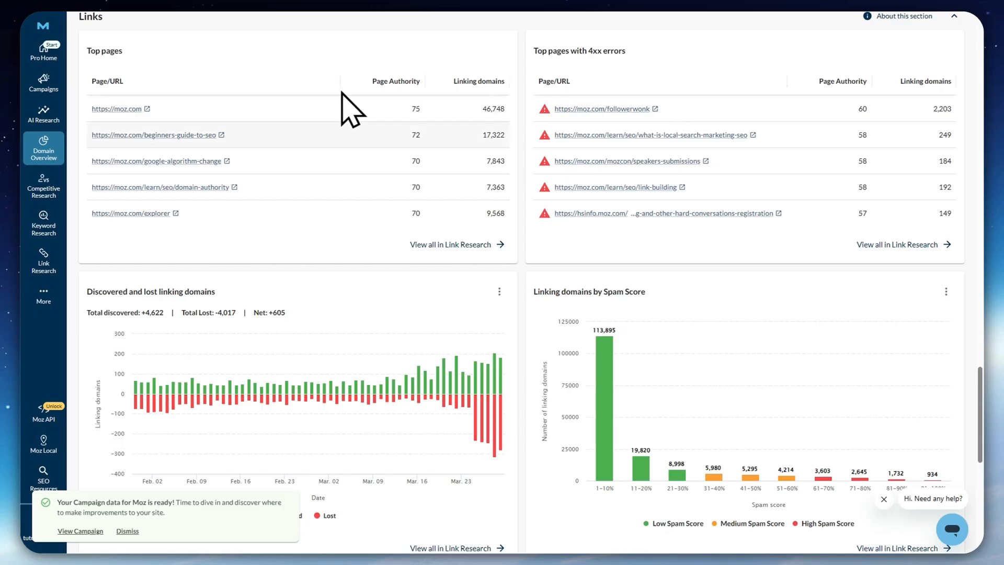
{"action": "scroll", "coordinate": [605, 224], "scroll_direction": "down", "scroll_amount": 3}
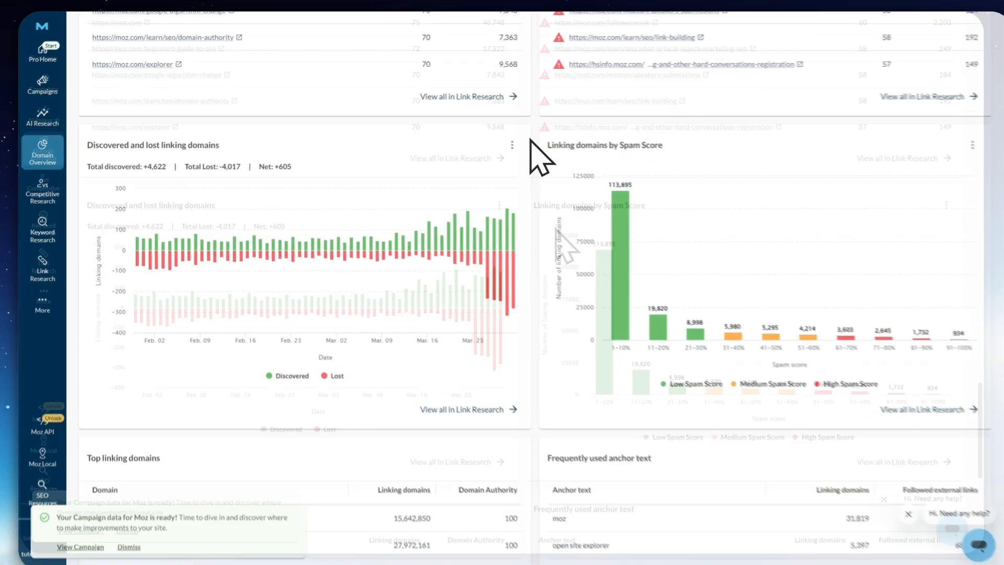
{"action": "scroll", "coordinate": [560, 135], "scroll_direction": "down", "scroll_amount": 4}
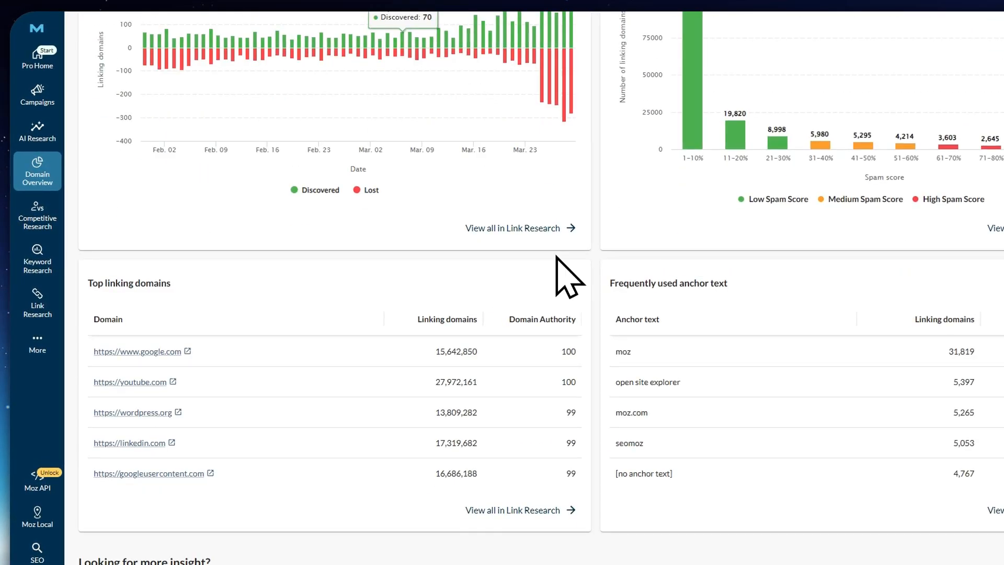
{"action": "scroll", "coordinate": [565, 281], "scroll_direction": "up", "scroll_amount": 2}
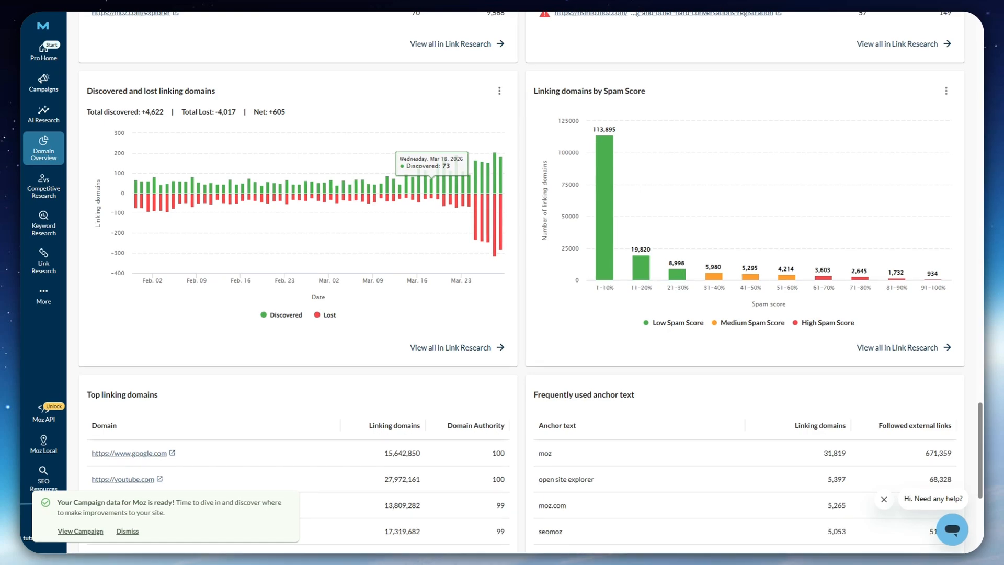
{"action": "scroll", "coordinate": [440, 392], "scroll_direction": "down", "scroll_amount": 3}
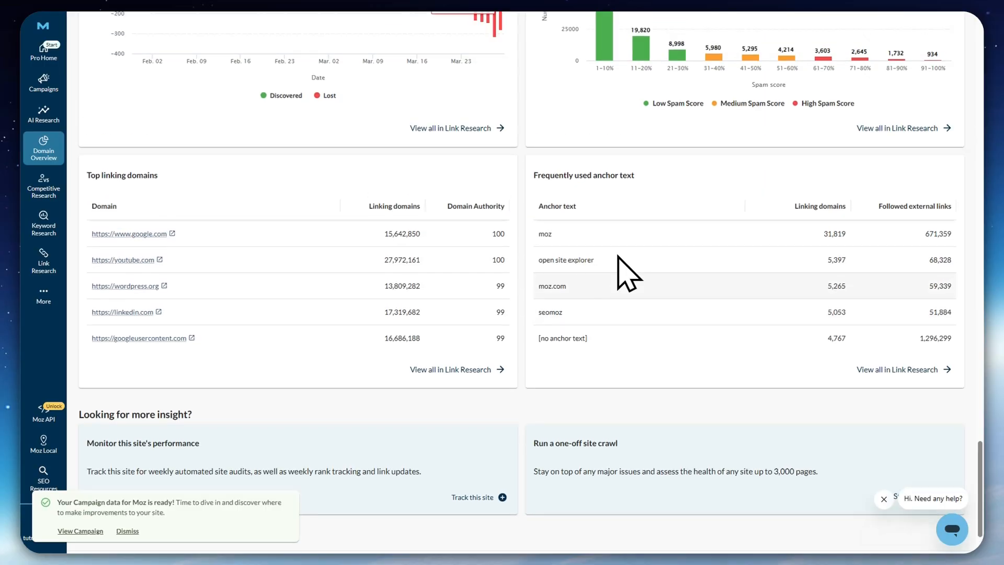
Skim back up through the moz.com report past the competitor comparison charts
{"action": "scroll", "coordinate": [623, 269], "scroll_direction": "up", "scroll_amount": 15}
{"action": "scroll", "coordinate": [590, 252], "scroll_direction": "down", "scroll_amount": 5}
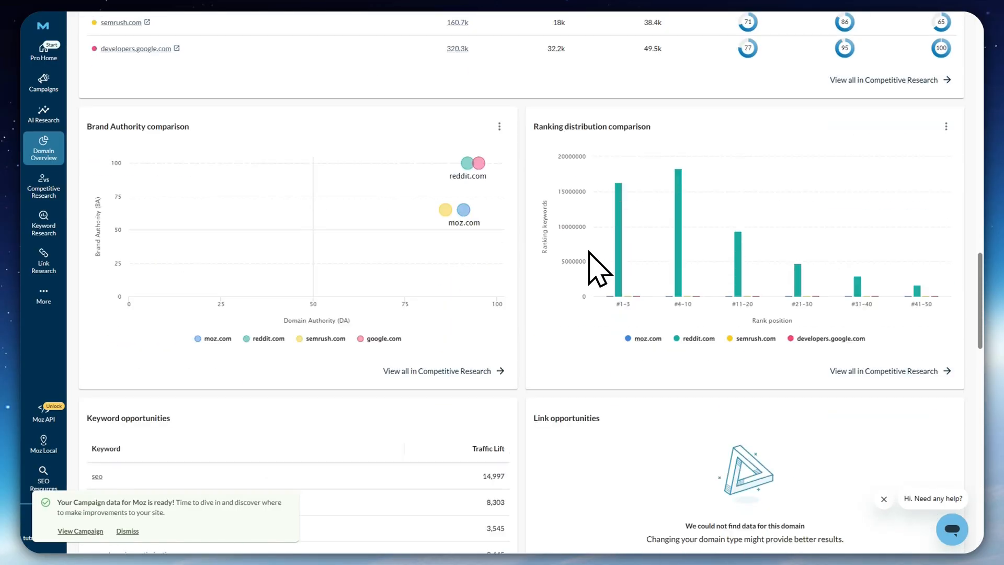
{"action": "scroll", "coordinate": [589, 253], "scroll_direction": "up", "scroll_amount": 10}
{"action": "scroll", "coordinate": [485, 237], "scroll_direction": "up", "scroll_amount": 10}
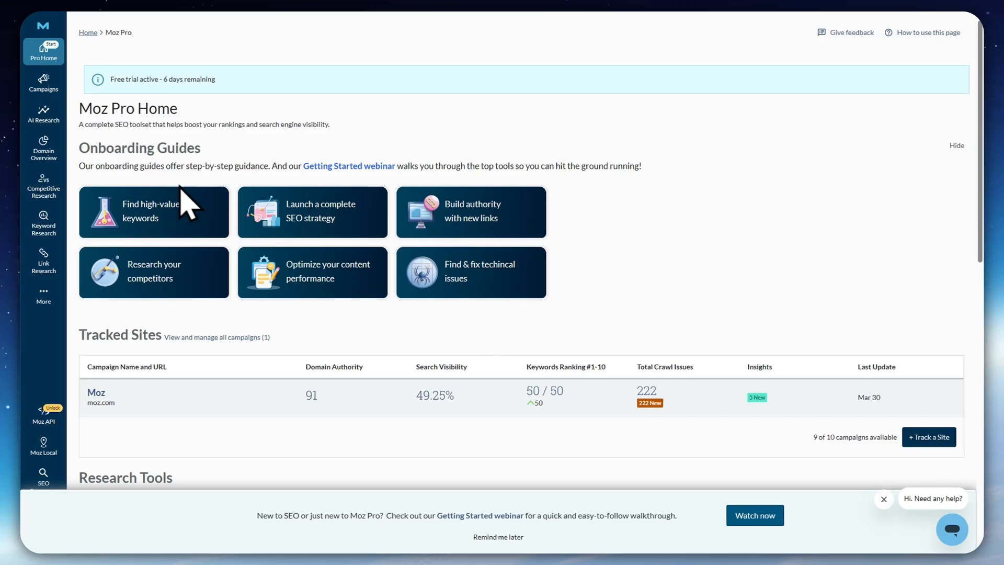
Review the Moz Pro Home page's tracked sites table and the research tools listed below it
{"action": "scroll", "coordinate": [157, 167], "scroll_direction": "down", "scroll_amount": 5}
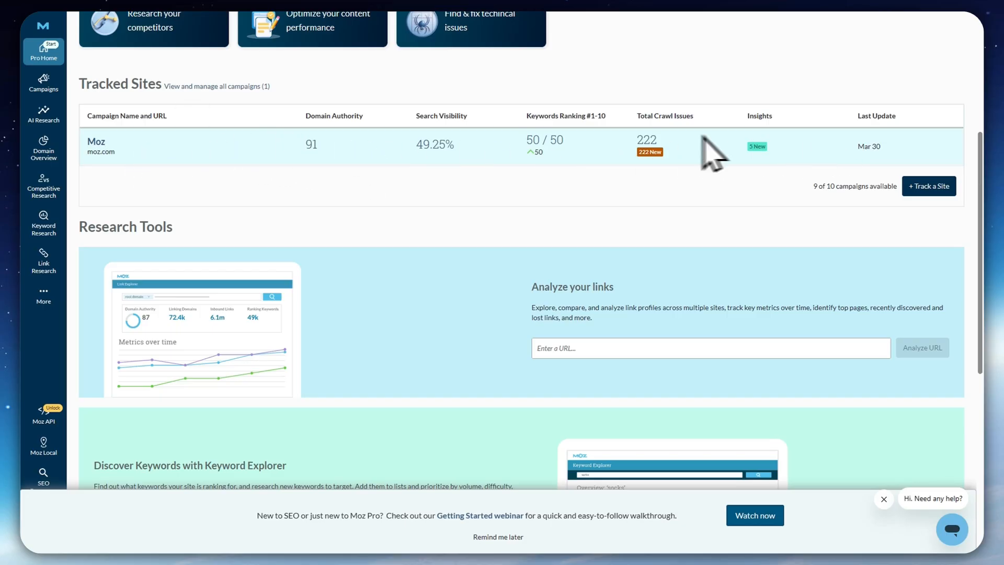
{"action": "scroll", "coordinate": [157, 197], "scroll_direction": "down", "scroll_amount": 3}
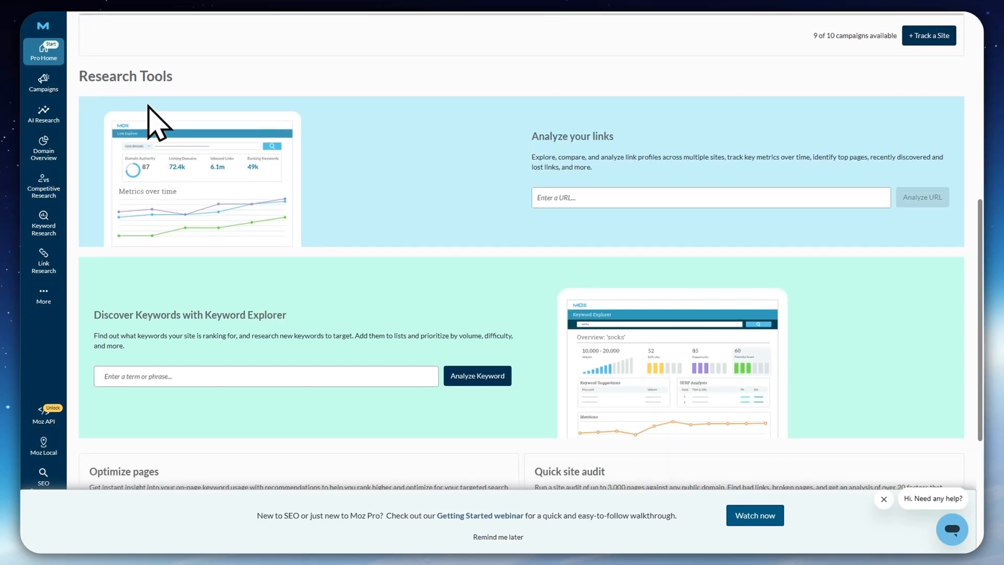
{"action": "scroll", "coordinate": [369, 332], "scroll_direction": "down", "scroll_amount": 4}
{"action": "scroll", "coordinate": [260, 233], "scroll_direction": "up", "scroll_amount": 4}
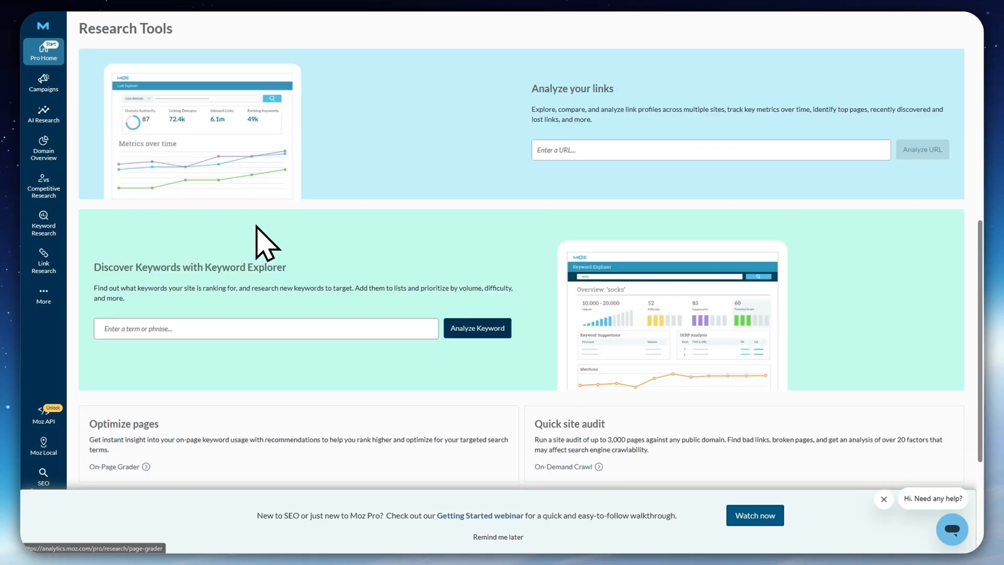
{"action": "scroll", "coordinate": [381, 302], "scroll_direction": "down", "scroll_amount": 4}
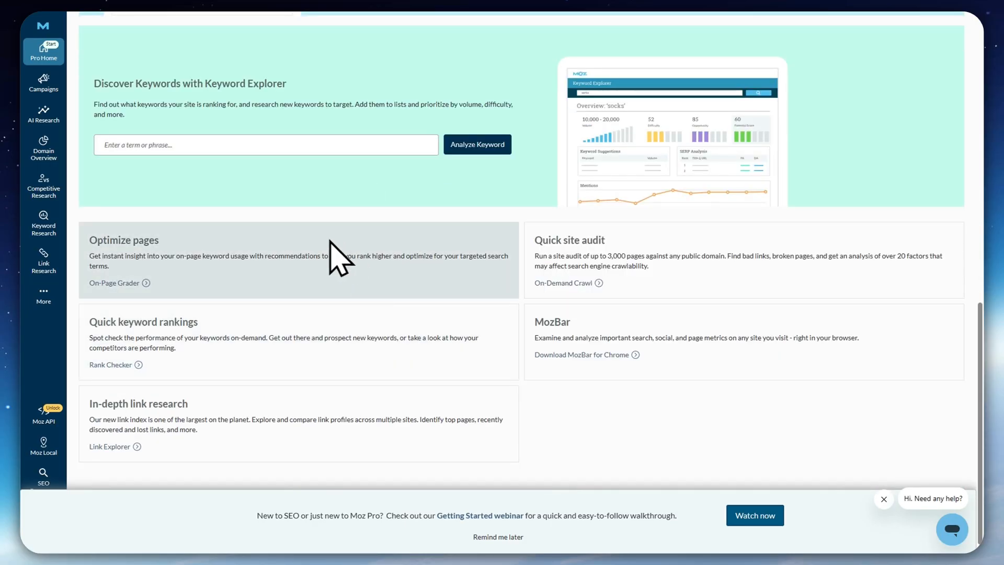
{"action": "scroll", "coordinate": [331, 253], "scroll_direction": "up", "scroll_amount": 1}
{"action": "scroll", "coordinate": [389, 342], "scroll_direction": "up", "scroll_amount": 10}
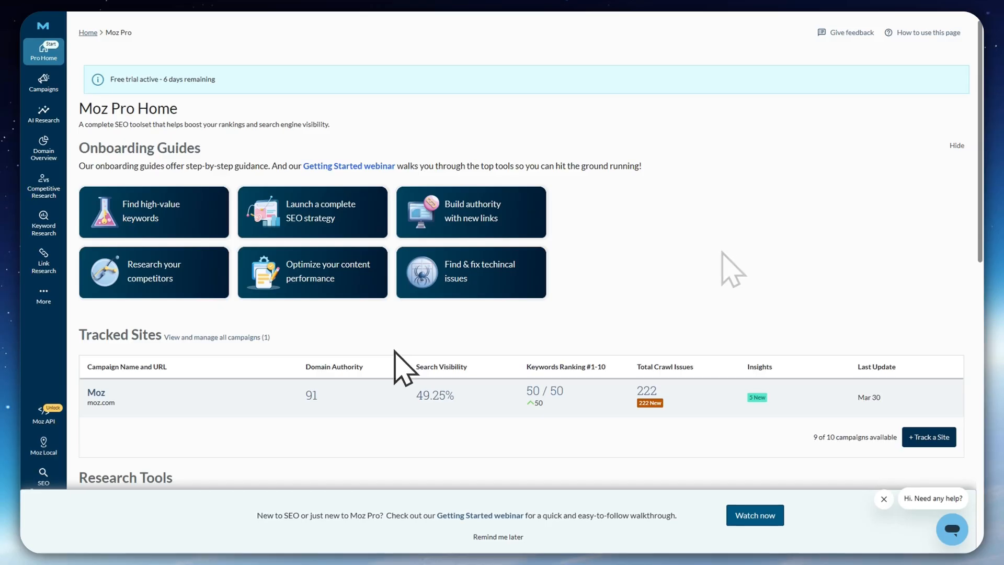
Open the list of all campaigns and check the Active and Archived Campaigns filter options
{"action": "mouse_move", "coordinate": [42, 90]}
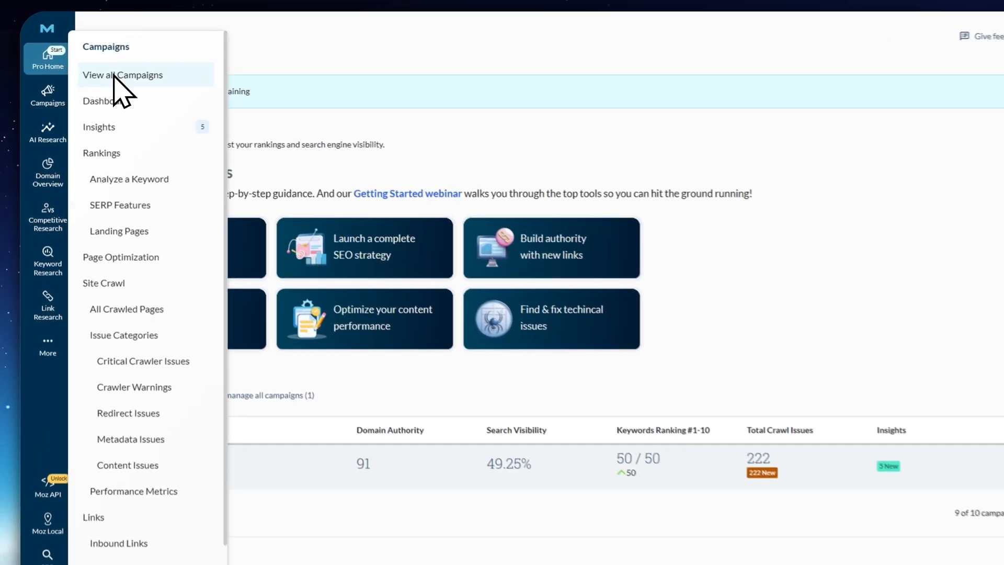
{"action": "left_click", "coordinate": [100, 65]}
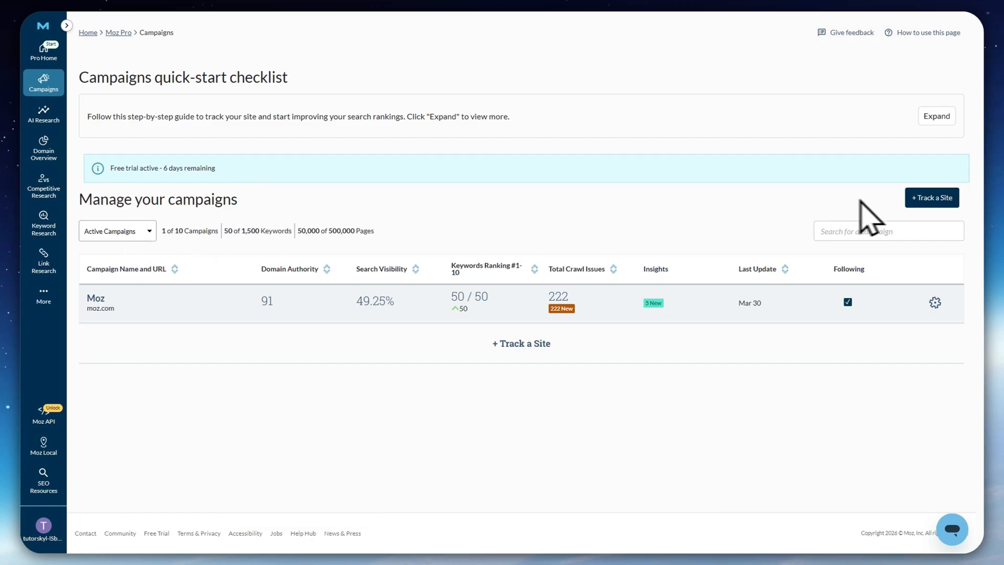
{"action": "left_click", "coordinate": [133, 230]}
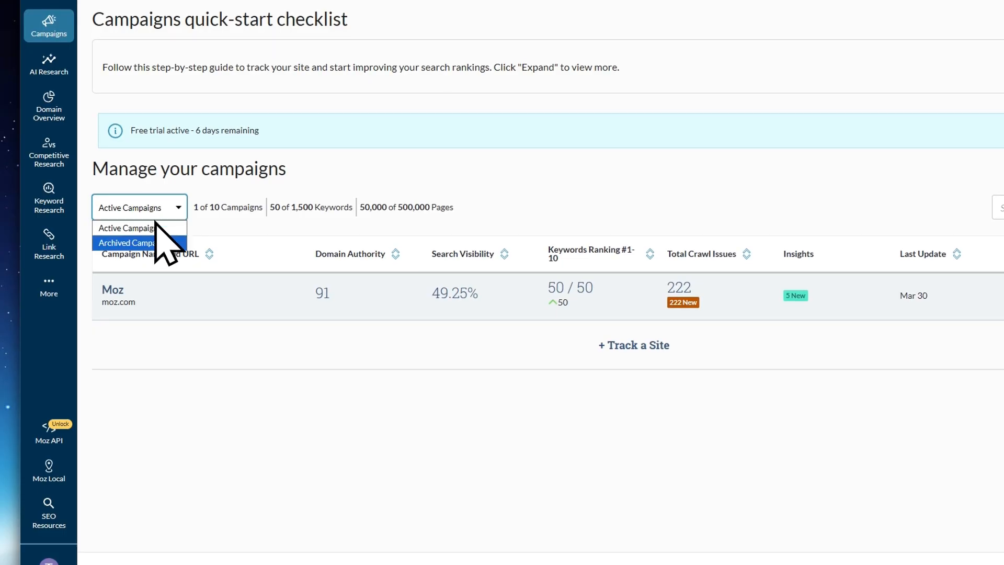
{"action": "left_click", "coordinate": [299, 325]}
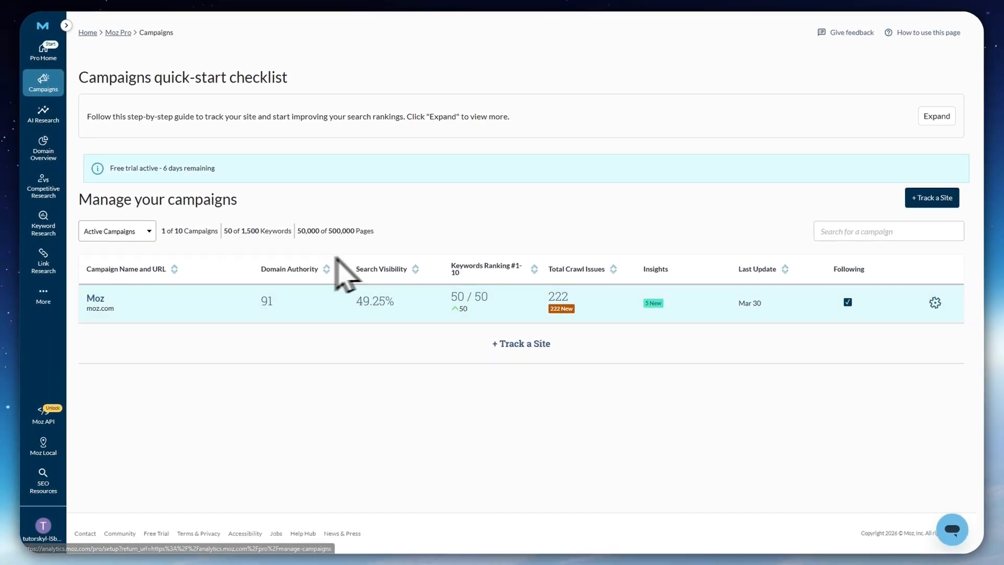
Look at the new-campaign setup form, cancel it, and check the account's campaign, keyword and page limits
{"action": "left_click", "coordinate": [924, 199]}
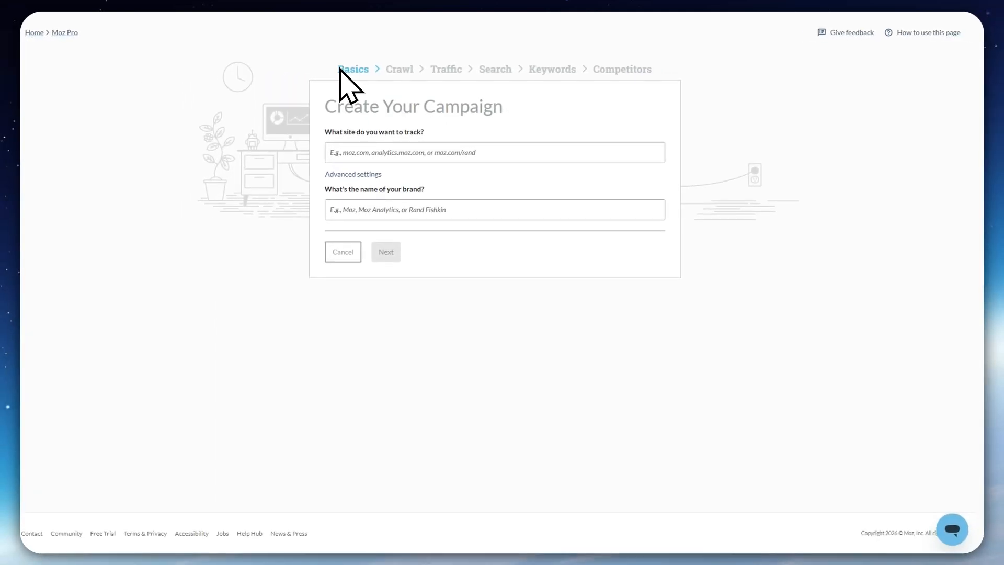
{"action": "left_click", "coordinate": [340, 253]}
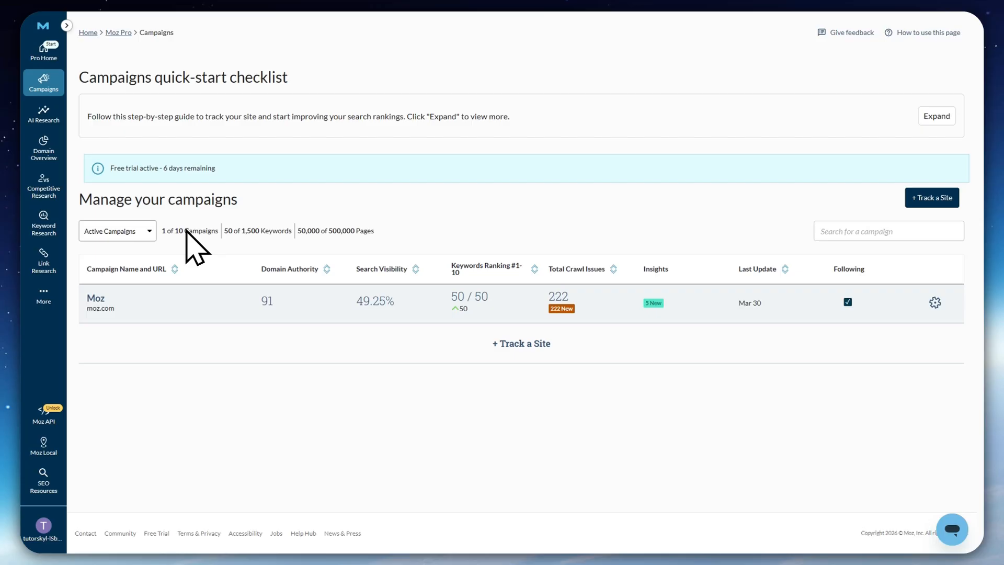
{"action": "left_click_drag", "start_coordinate": [163, 231], "coordinate": [376, 232]}
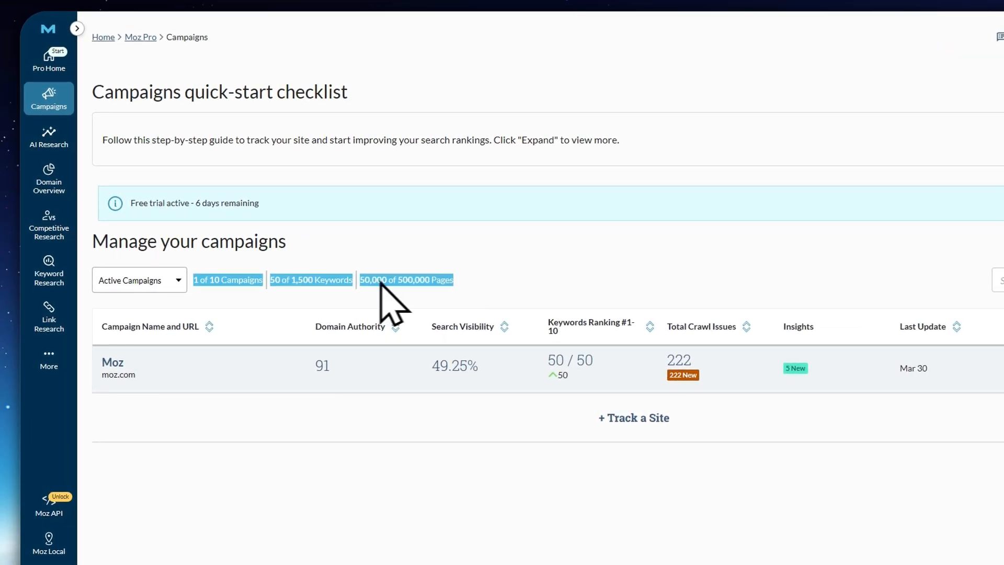
{"action": "left_click", "coordinate": [212, 283]}
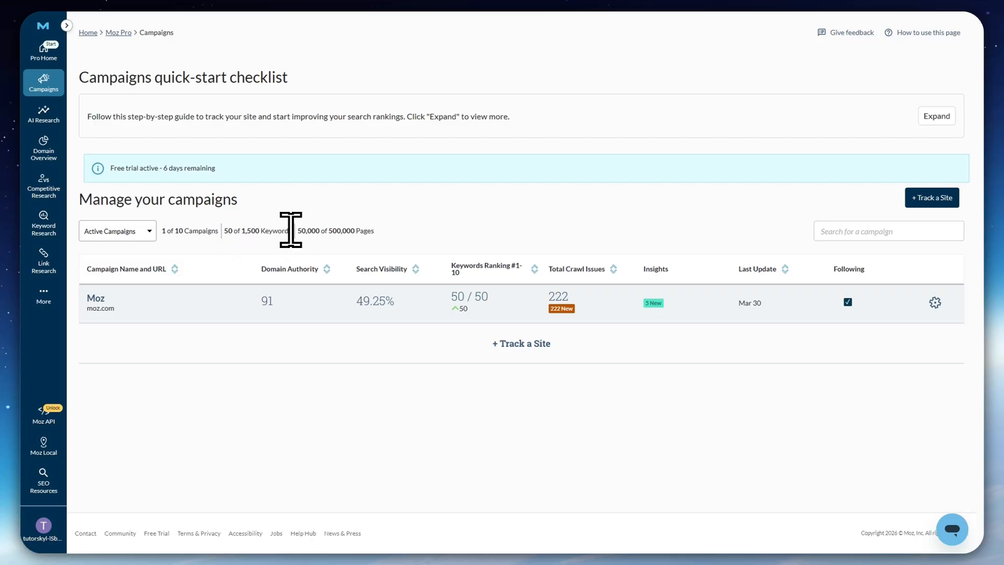
{"action": "double_click", "coordinate": [313, 231]}
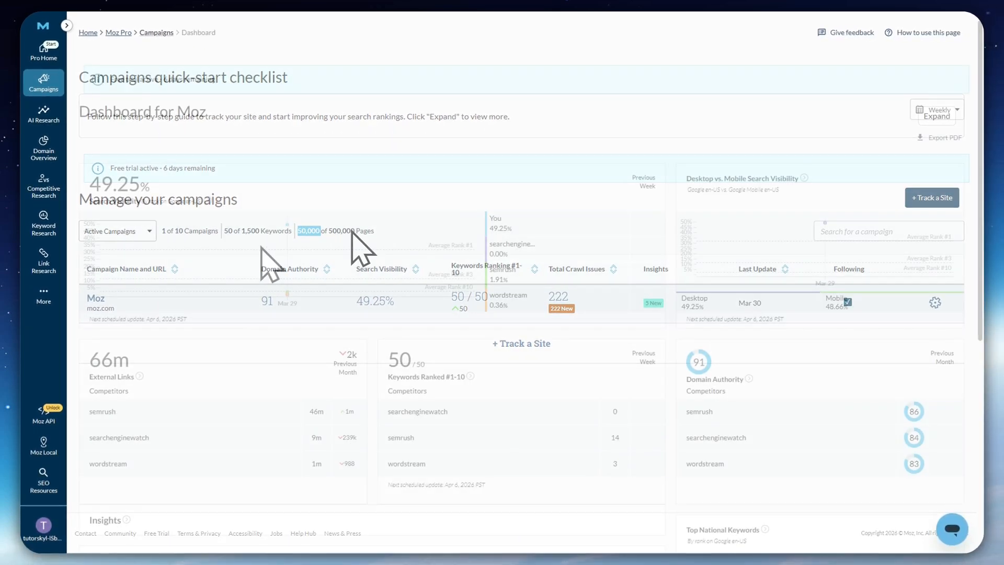
Open the Moz campaign's dashboard and review its competitor metrics, Top National Keywords and performance tracking prompts
{"action": "mouse_move", "coordinate": [37, 89]}
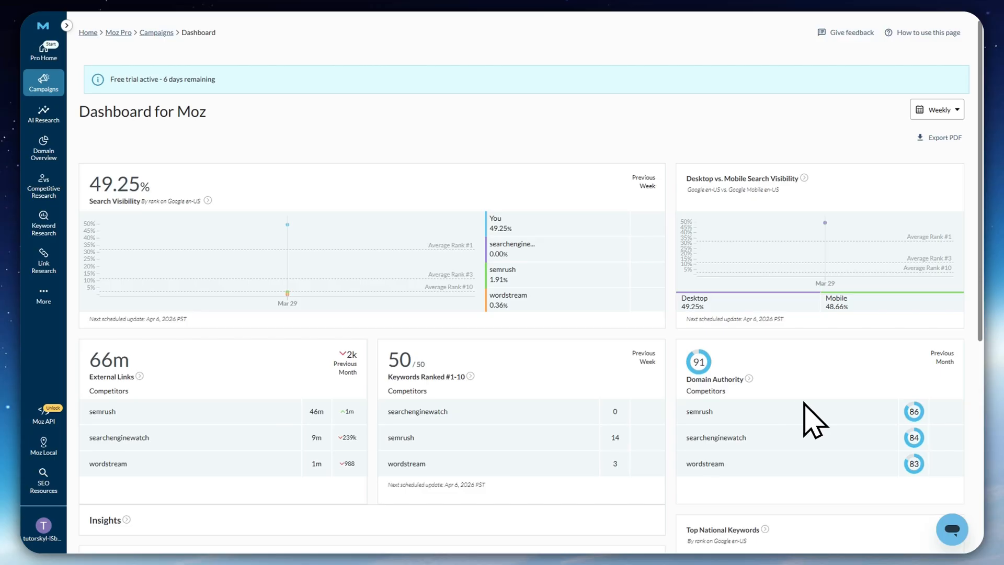
{"action": "scroll", "coordinate": [713, 374], "scroll_direction": "down", "scroll_amount": 3}
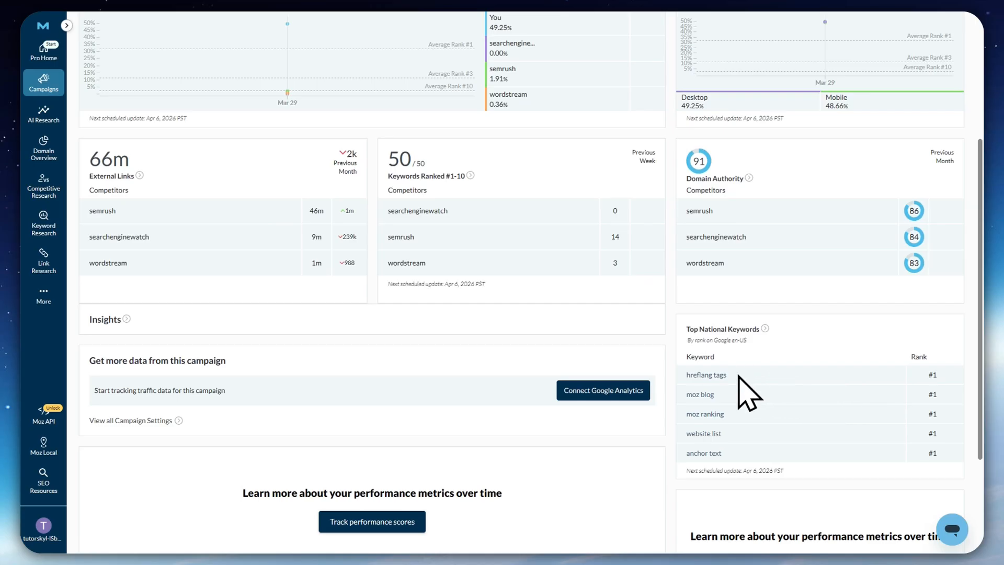
{"action": "scroll", "coordinate": [742, 444], "scroll_direction": "down", "scroll_amount": 3}
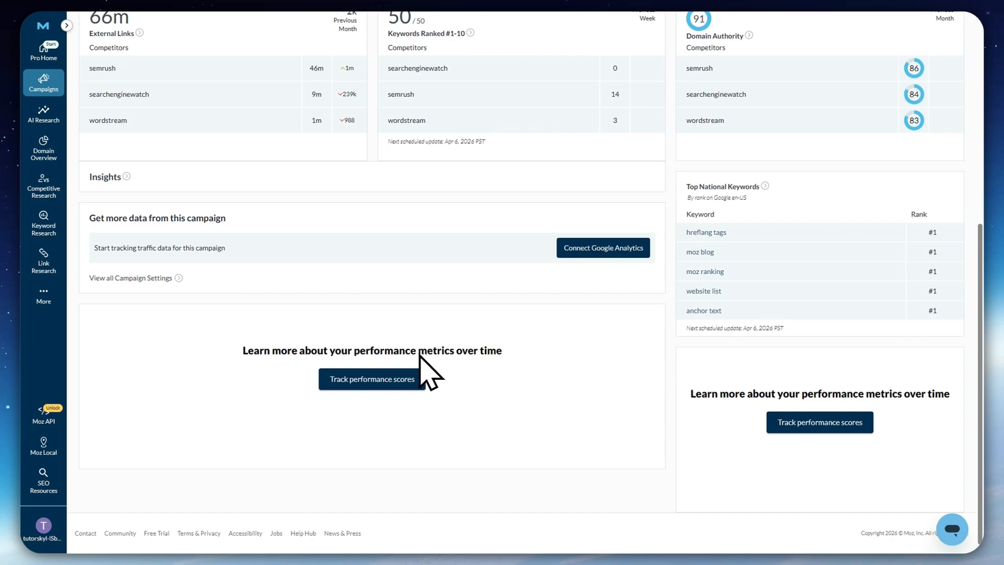
{"action": "left_click_drag", "start_coordinate": [297, 351], "coordinate": [518, 361]}
{"action": "left_click_drag", "start_coordinate": [720, 394], "coordinate": [917, 361]}
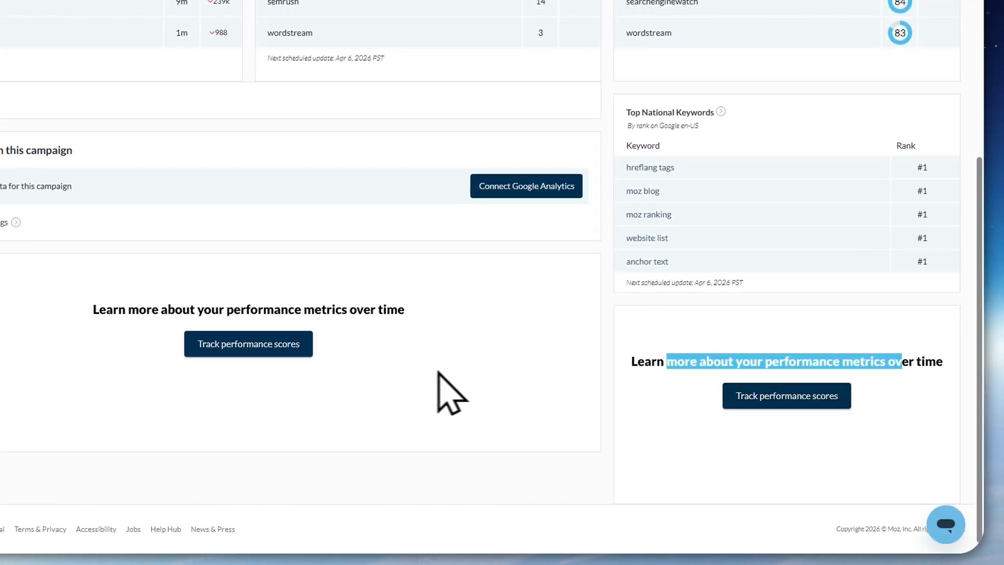
{"action": "scroll", "coordinate": [438, 372], "scroll_direction": "up", "scroll_amount": 10}
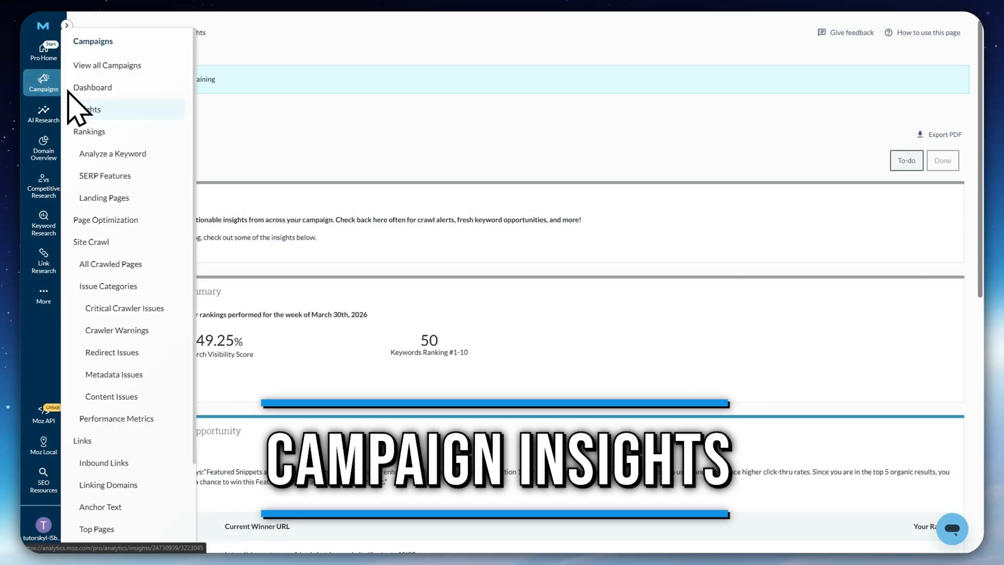
Open the campaign's Insights page and read the Welcome message and Your Rankings Summary
{"action": "left_click", "coordinate": [95, 109]}
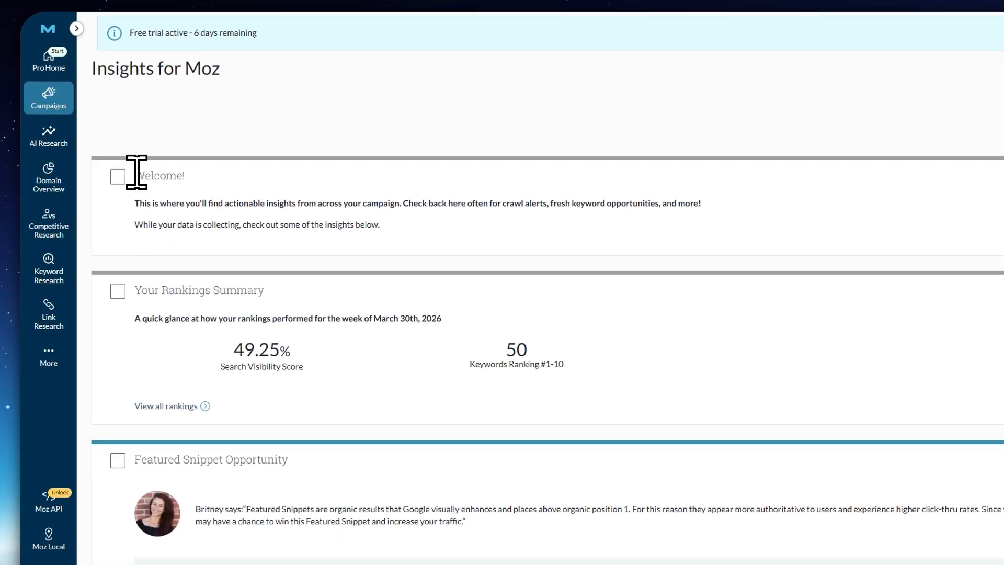
{"action": "left_click_drag", "start_coordinate": [134, 170], "coordinate": [410, 226]}
{"action": "left_click", "coordinate": [457, 242]}
{"action": "left_click_drag", "start_coordinate": [161, 204], "coordinate": [394, 206]}
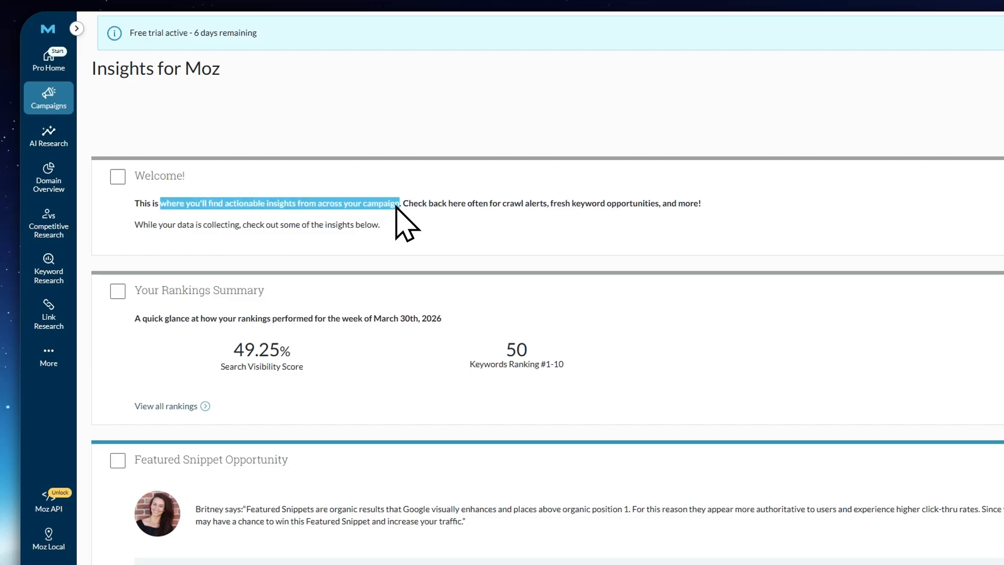
{"action": "left_click", "coordinate": [446, 263]}
{"action": "left_click_drag", "start_coordinate": [176, 318], "coordinate": [460, 325]}
{"action": "scroll", "coordinate": [421, 370], "scroll_direction": "down", "scroll_amount": 4}
{"action": "left_click", "coordinate": [383, 211]}
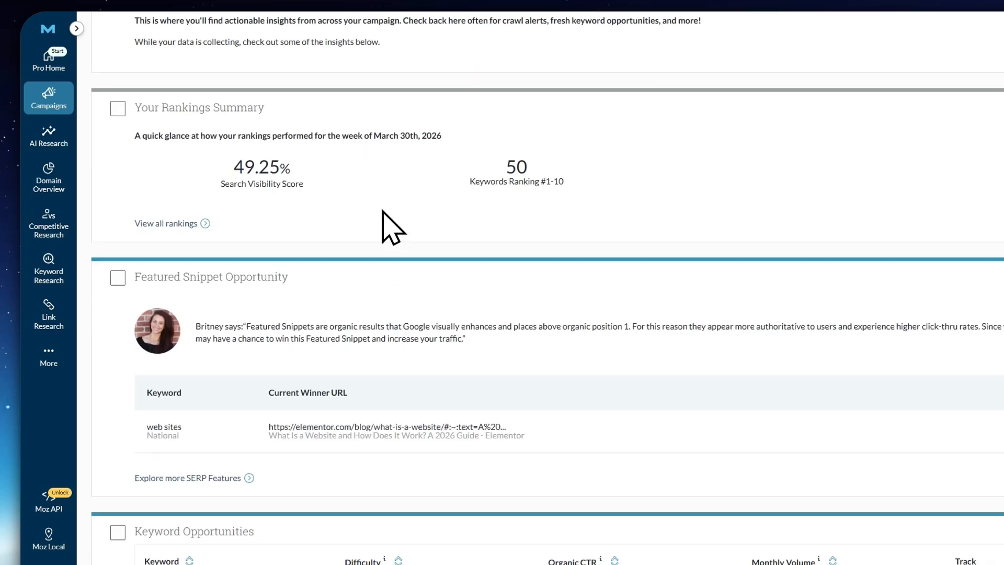
Read the Featured Snippet Opportunity insight and its explanation of how featured snippets raise click-through rates
{"action": "scroll", "coordinate": [236, 188], "scroll_direction": "down", "scroll_amount": 3}
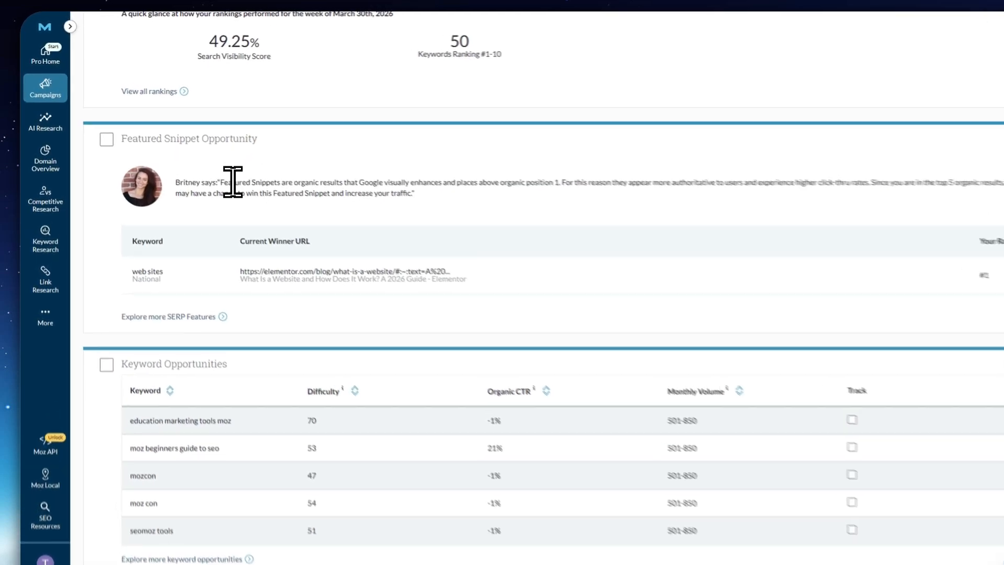
{"action": "left_click_drag", "start_coordinate": [217, 171], "coordinate": [285, 171]}
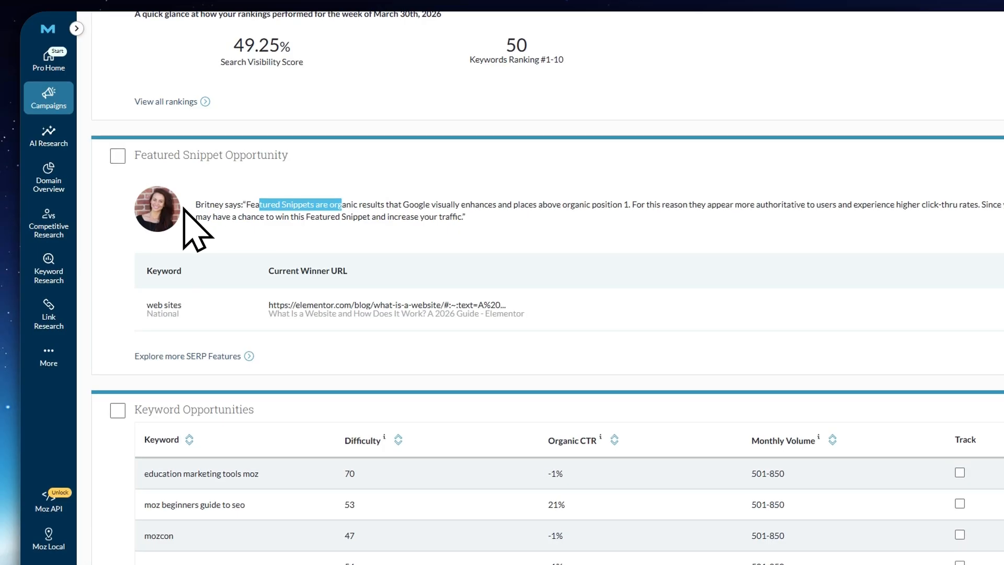
{"action": "left_click_drag", "start_coordinate": [205, 204], "coordinate": [271, 208]}
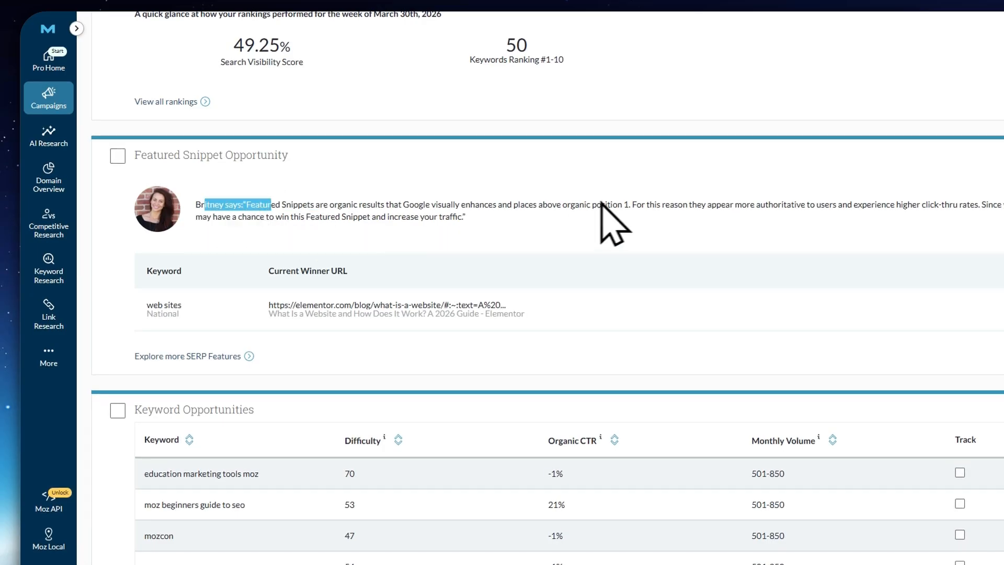
{"action": "left_click_drag", "start_coordinate": [571, 204], "coordinate": [1003, 203]}
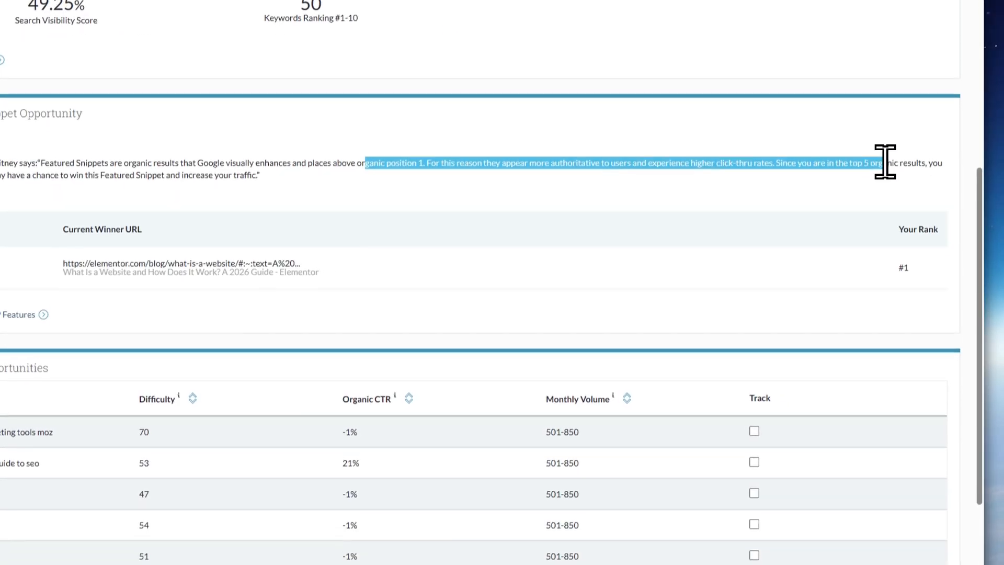
{"action": "left_click", "coordinate": [447, 164]}
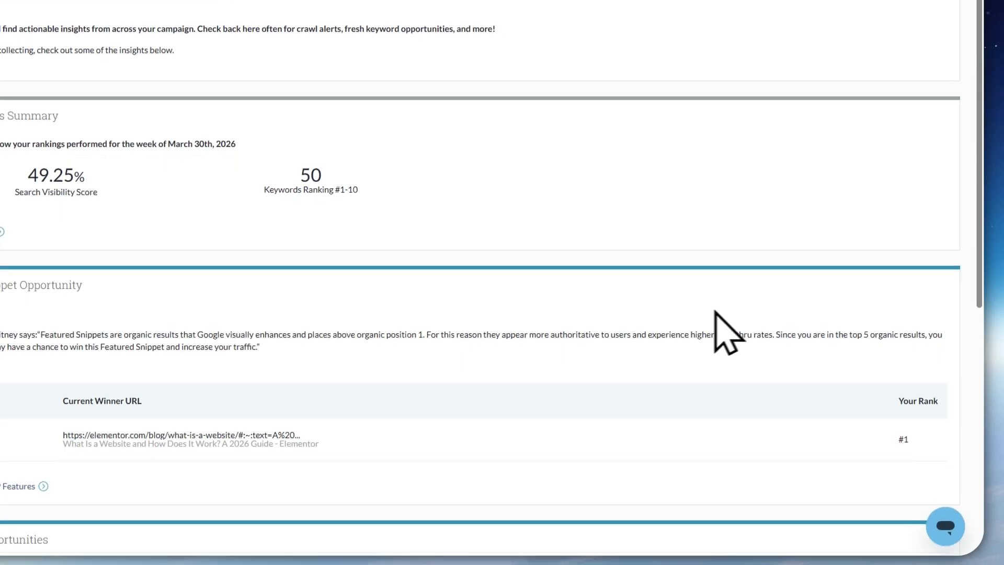
Track the keyword "education marketing tools moz" from the Keyword Opportunities table
{"action": "scroll", "coordinate": [502, 377], "scroll_direction": "down", "scroll_amount": 4}
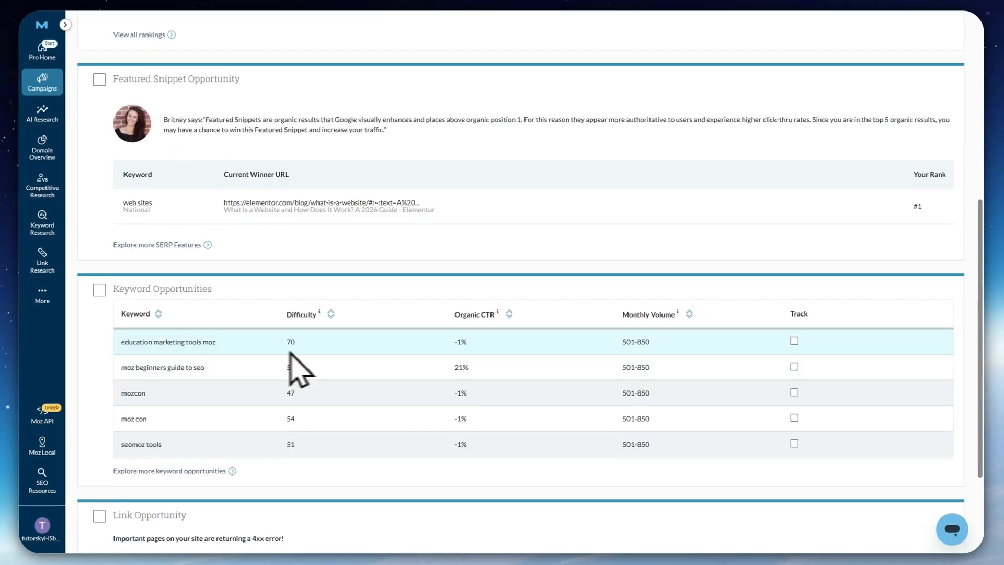
{"action": "scroll", "coordinate": [267, 348], "scroll_direction": "down", "scroll_amount": 3}
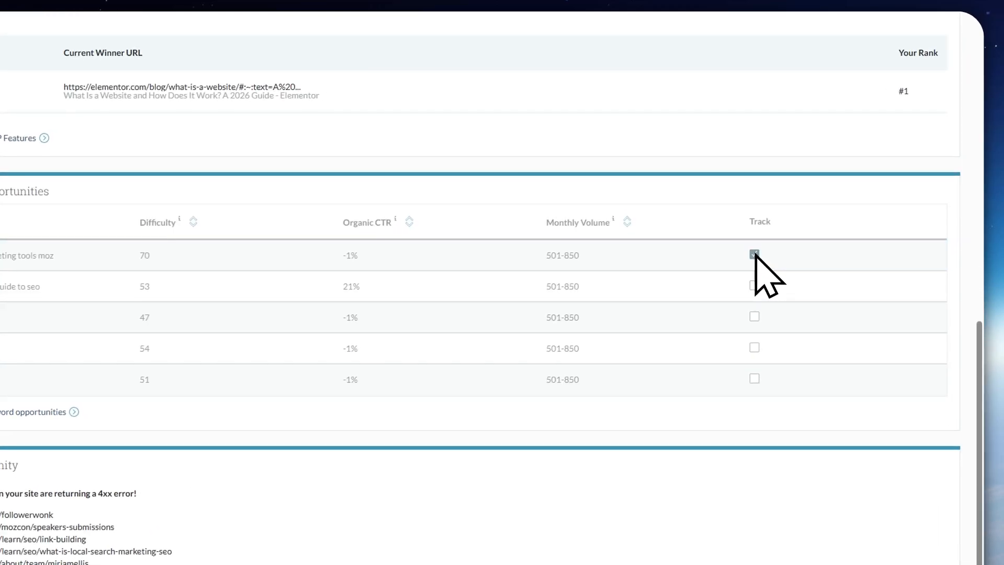
{"action": "left_click", "coordinate": [754, 254]}
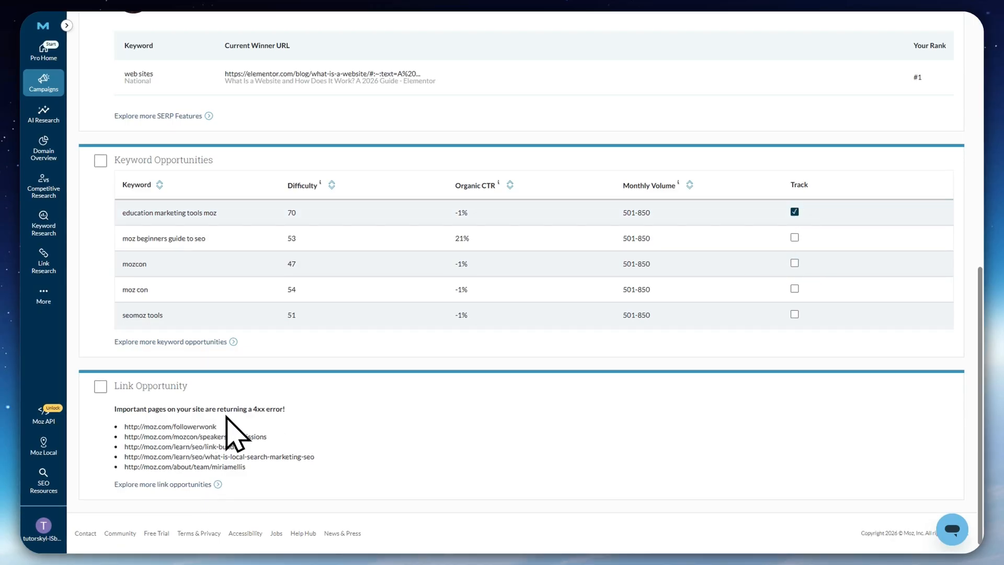
Examine the Link Opportunity insight's list of important pages returning 4xx errors
{"action": "left_click_drag", "start_coordinate": [115, 404], "coordinate": [285, 408]}
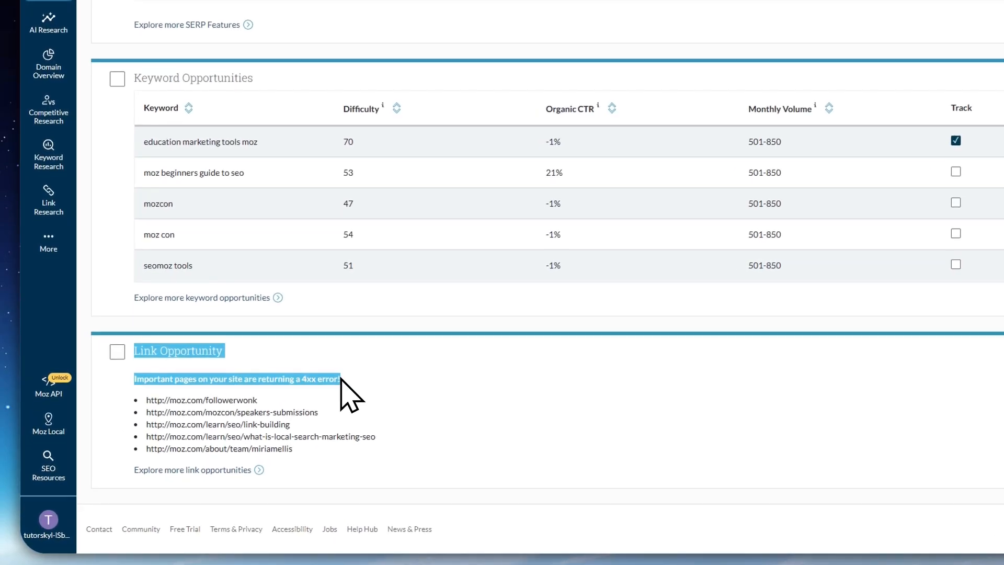
{"action": "left_click", "coordinate": [300, 405]}
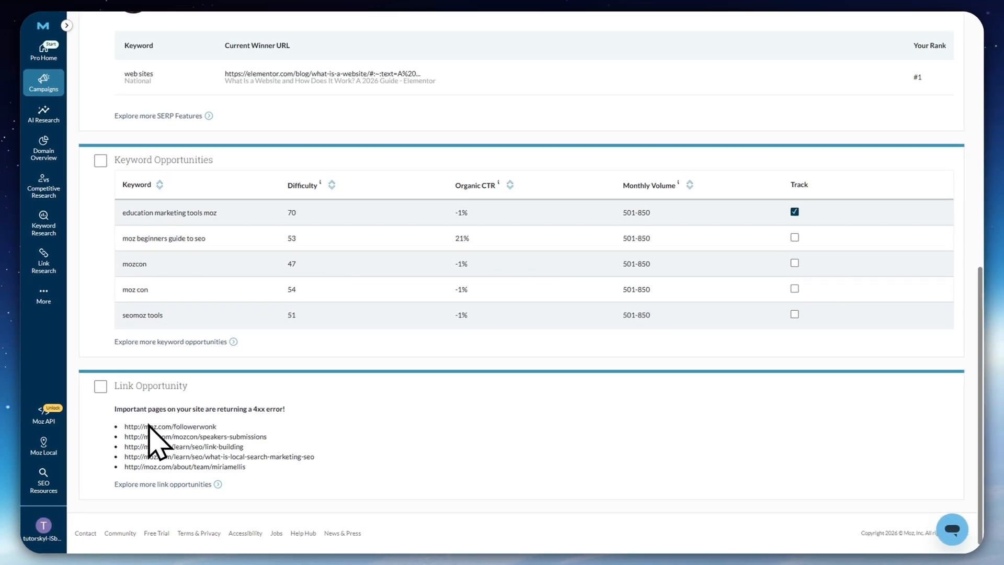
{"action": "left_click_drag", "start_coordinate": [113, 406], "coordinate": [299, 444]}
{"action": "left_click", "coordinate": [167, 425]}
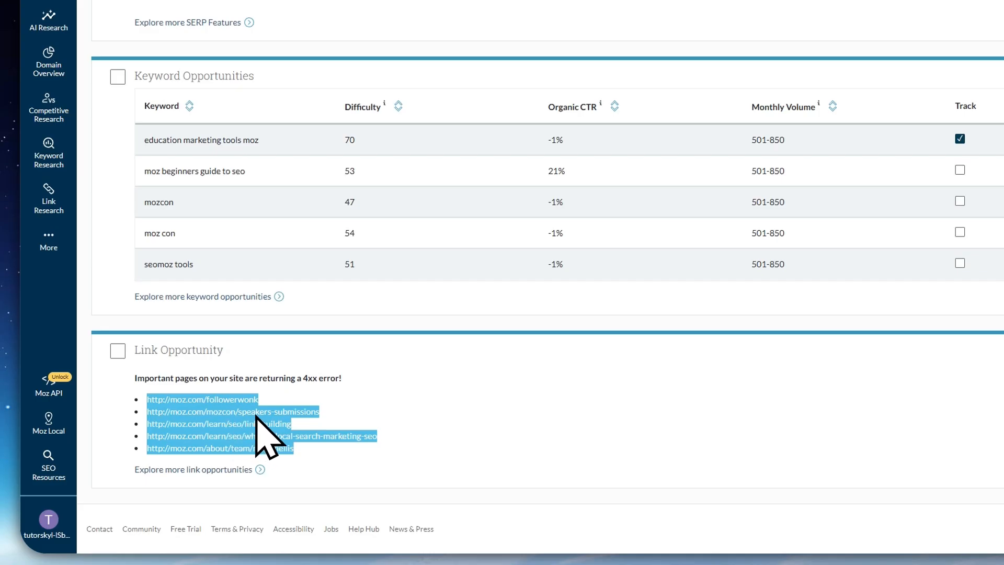
{"action": "left_click", "coordinate": [293, 432]}
{"action": "scroll", "coordinate": [261, 424], "scroll_direction": "up", "scroll_amount": 10}
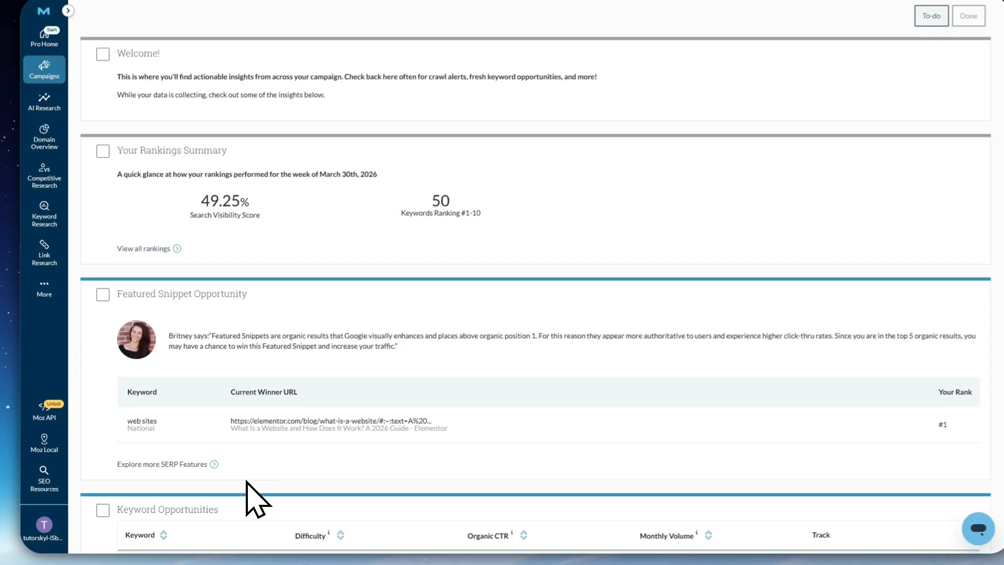
{"action": "scroll", "coordinate": [247, 480], "scroll_direction": "down", "scroll_amount": 6}
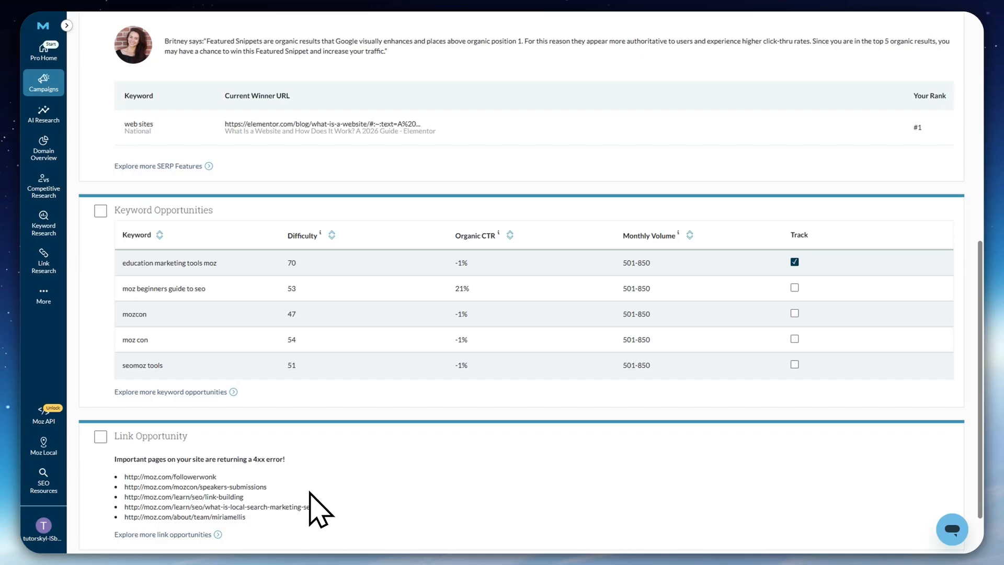
{"action": "scroll", "coordinate": [313, 502], "scroll_direction": "up", "scroll_amount": 8}
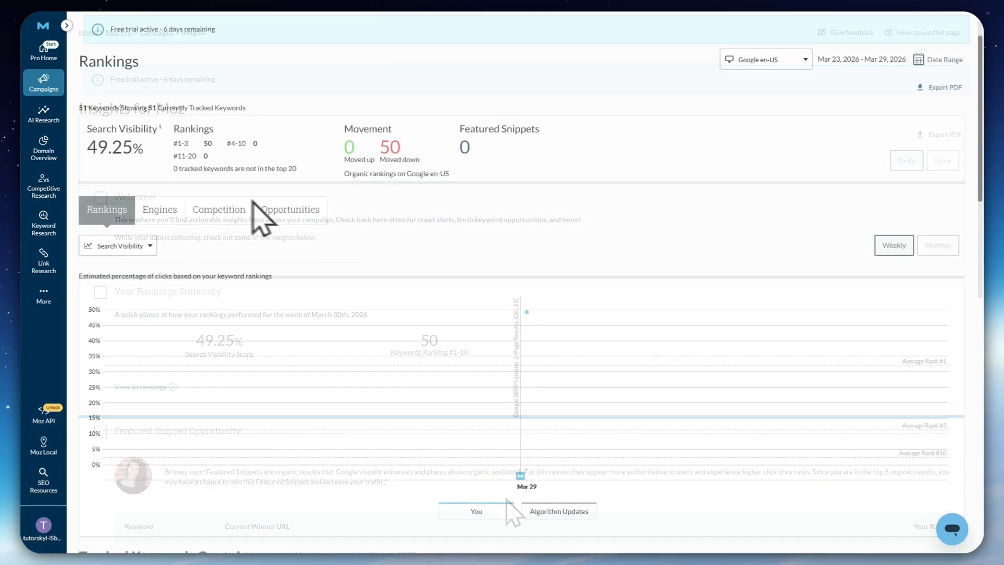
Open the campaign's Rankings page and inspect its search engine choices and date range
{"action": "mouse_move", "coordinate": [38, 92]}
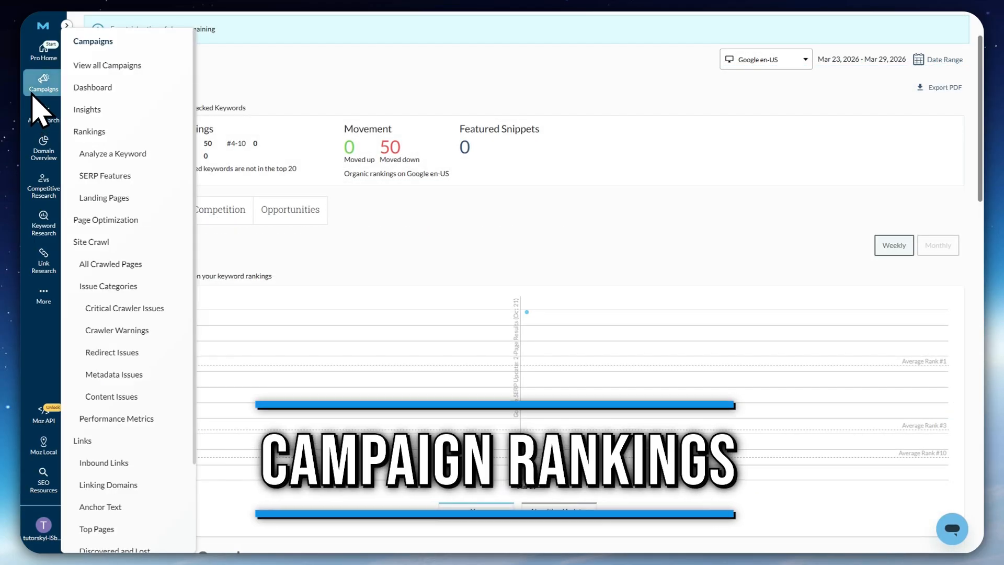
{"action": "left_click", "coordinate": [102, 131]}
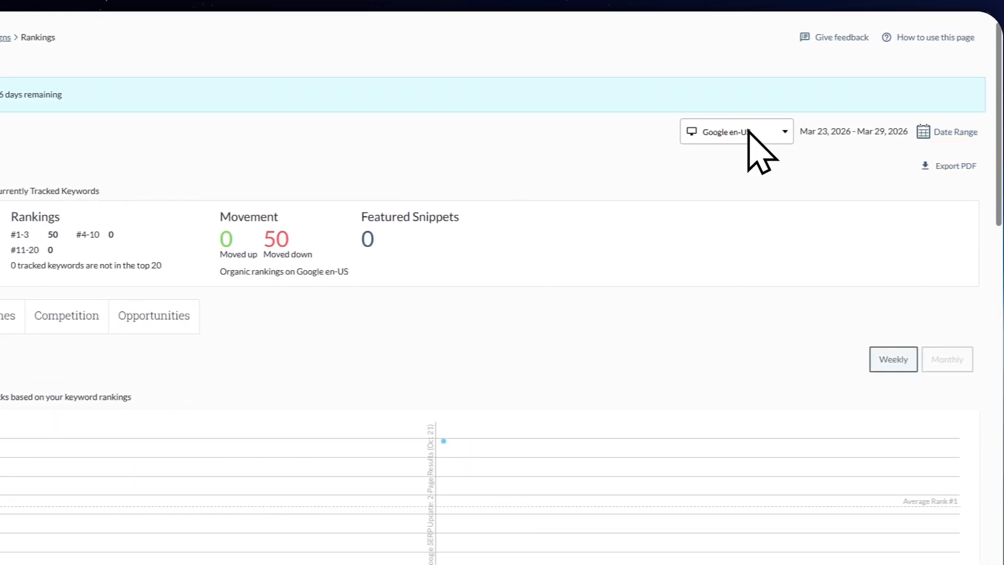
{"action": "left_click", "coordinate": [719, 130]}
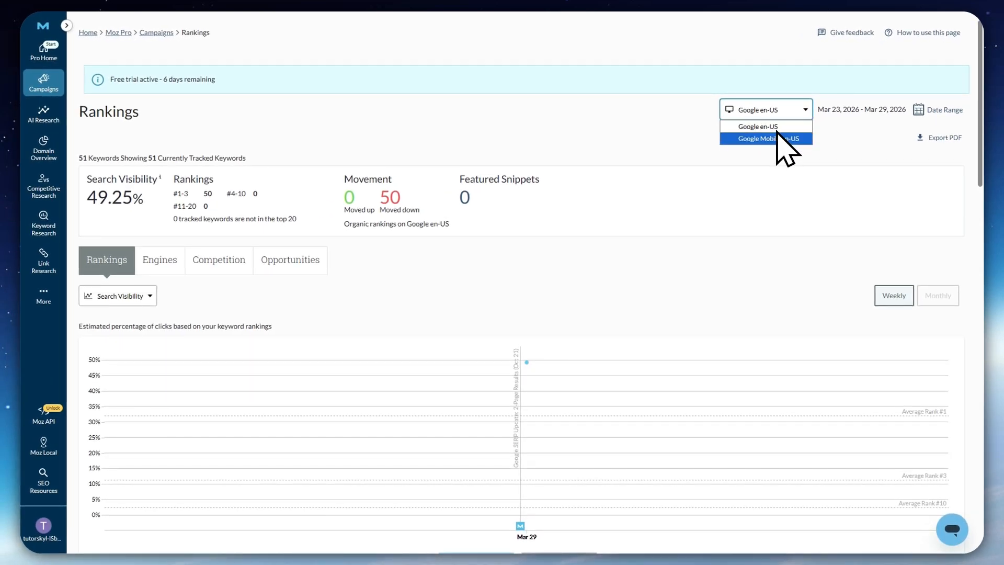
{"action": "left_click", "coordinate": [858, 125]}
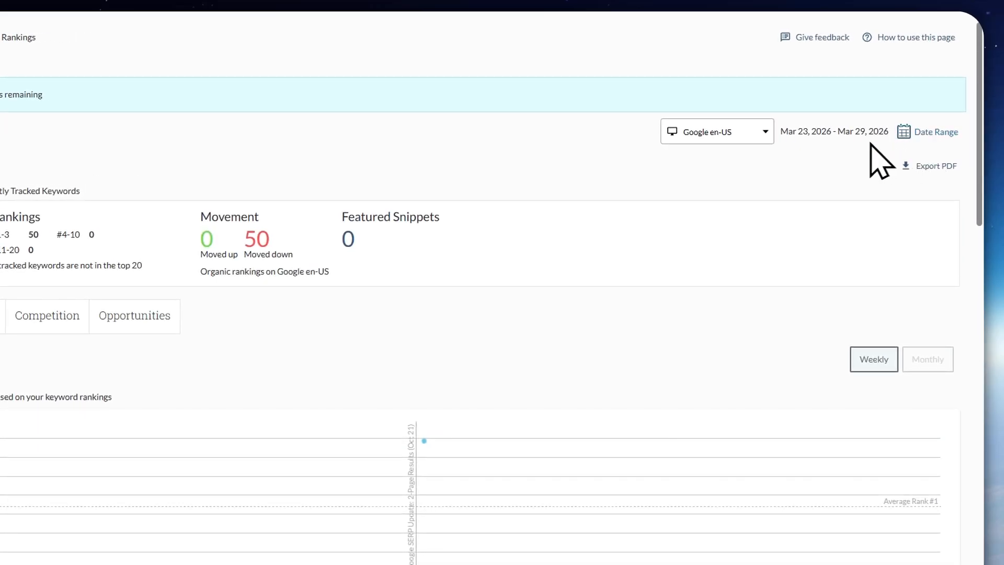
{"action": "scroll", "coordinate": [285, 327], "scroll_direction": "down", "scroll_amount": 5}
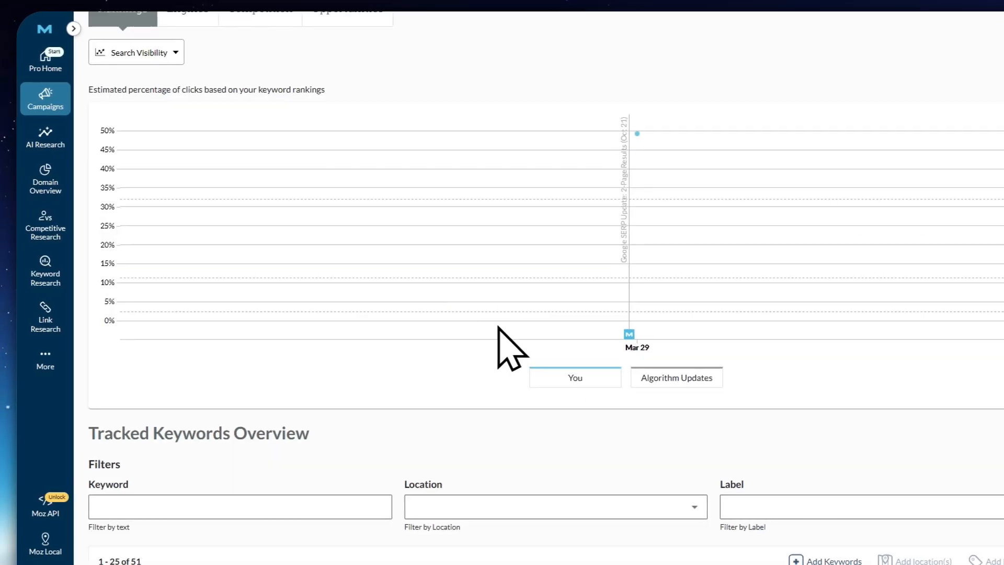
{"action": "scroll", "coordinate": [498, 326], "scroll_direction": "up", "scroll_amount": 5}
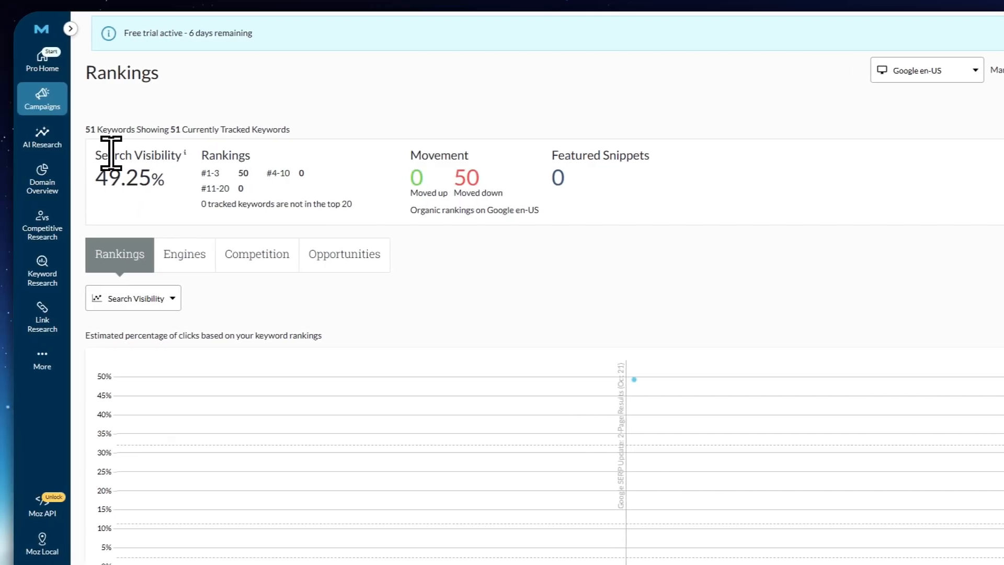
Review the Search Visibility, Rankings and Featured Snippets figures in the rankings summary
{"action": "left_click_drag", "start_coordinate": [57, 153], "coordinate": [212, 181]}
{"action": "left_click_drag", "start_coordinate": [277, 196], "coordinate": [332, 206]}
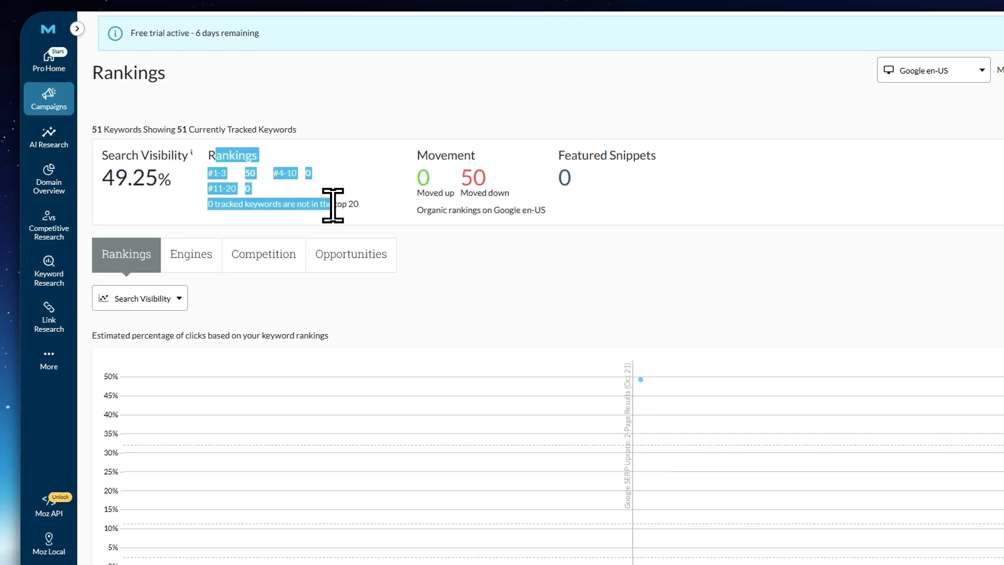
{"action": "left_click_drag", "start_coordinate": [560, 152], "coordinate": [699, 162]}
{"action": "left_click", "coordinate": [567, 310]}
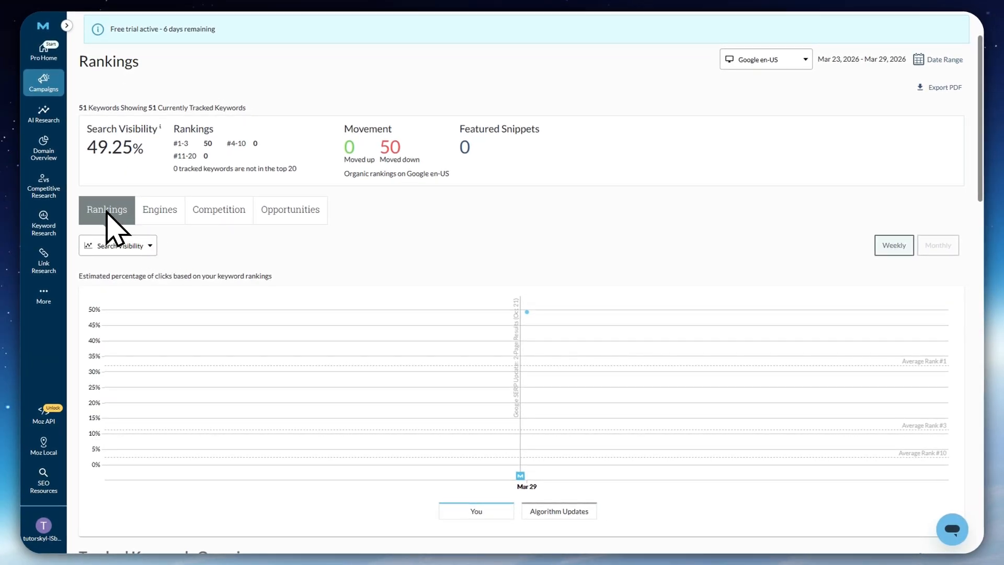
Switch the rankings chart to the Rankings metric, and view the Search Visibility comparison by search engine
{"action": "left_click", "coordinate": [140, 246]}
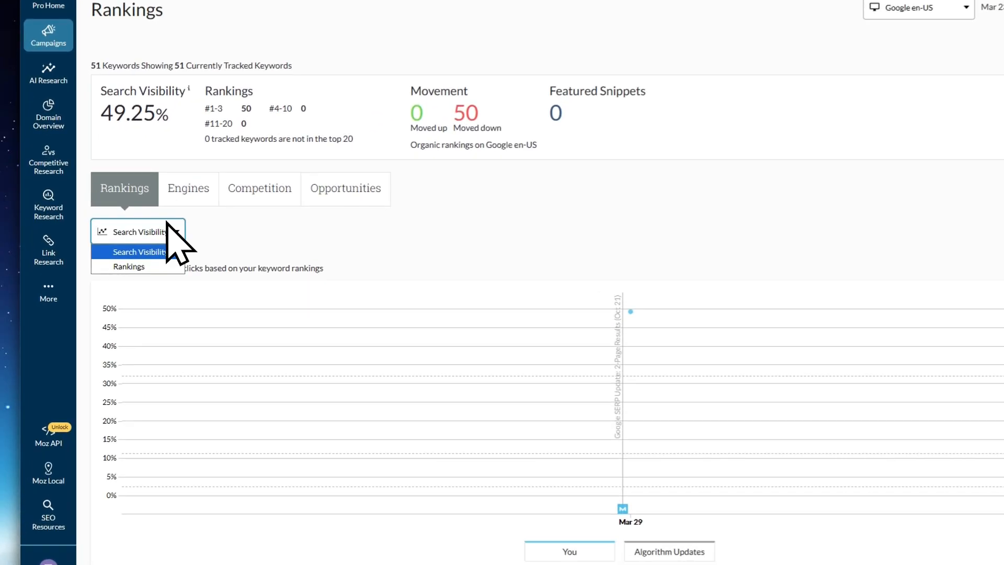
{"action": "left_click", "coordinate": [131, 266]}
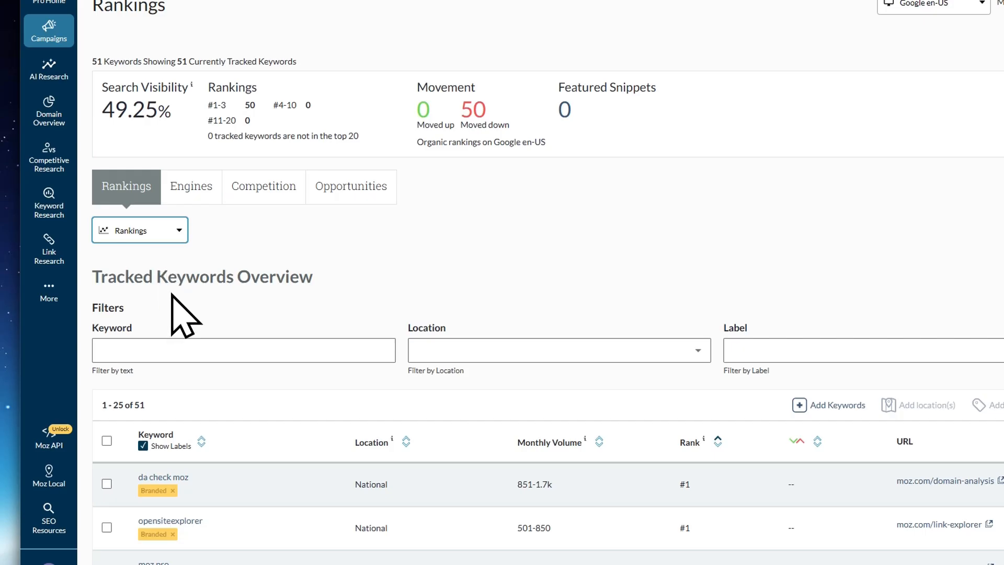
{"action": "left_click", "coordinate": [191, 184]}
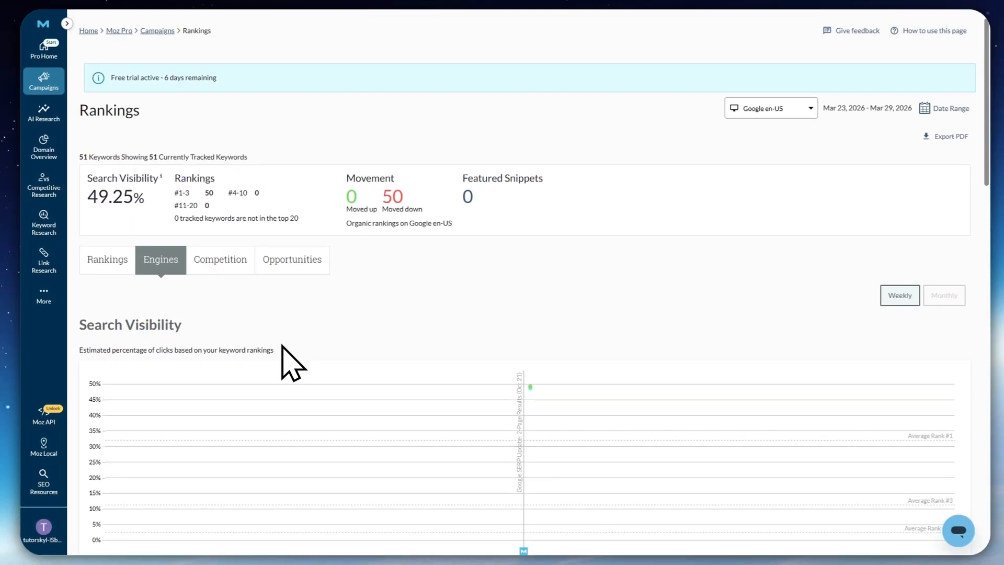
{"action": "scroll", "coordinate": [291, 429], "scroll_direction": "down", "scroll_amount": 3}
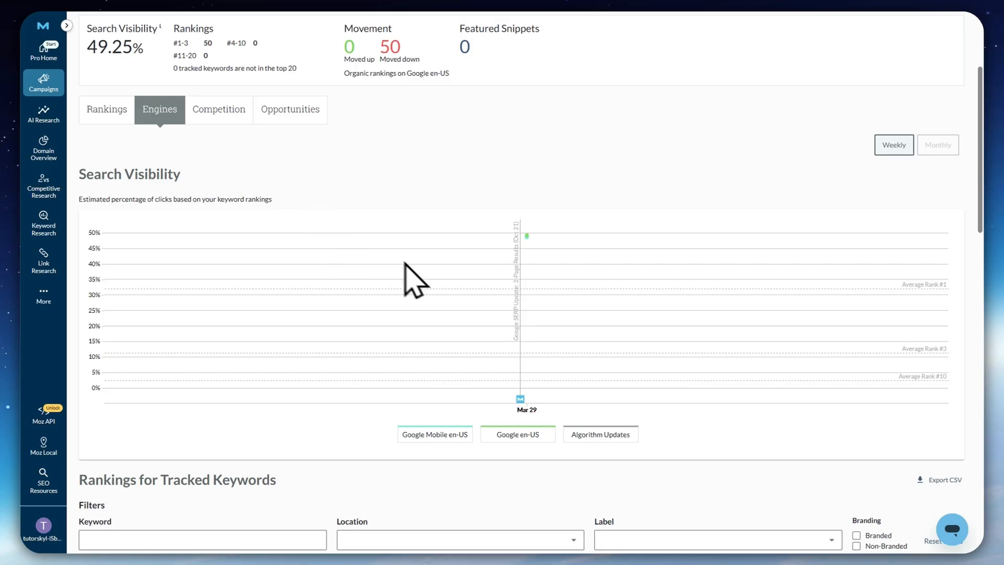
Examine the Competition view's search visibility chart against wordstream, semrush and searchenginewatch
{"action": "left_click", "coordinate": [218, 109]}
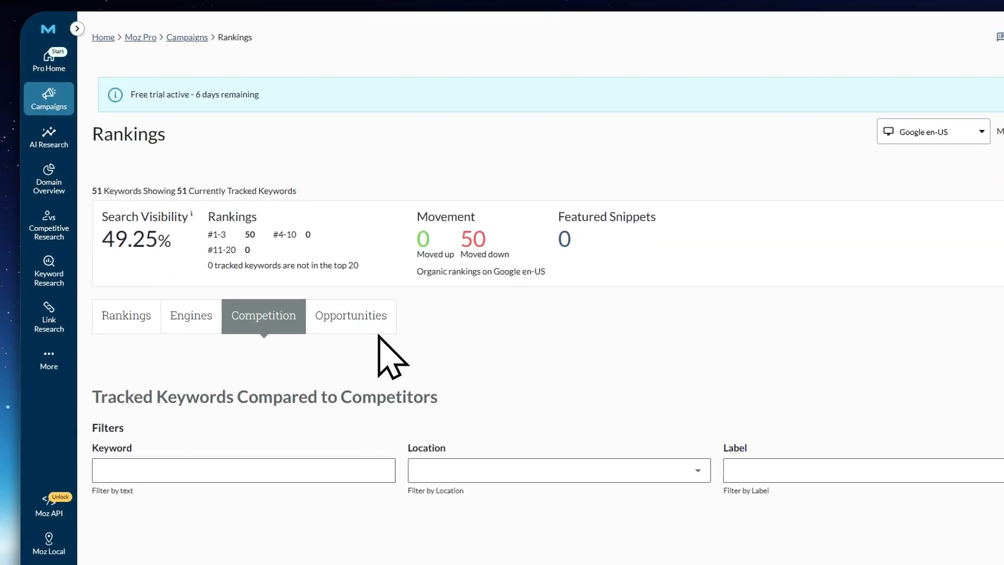
{"action": "scroll", "coordinate": [397, 345], "scroll_direction": "down", "scroll_amount": 2}
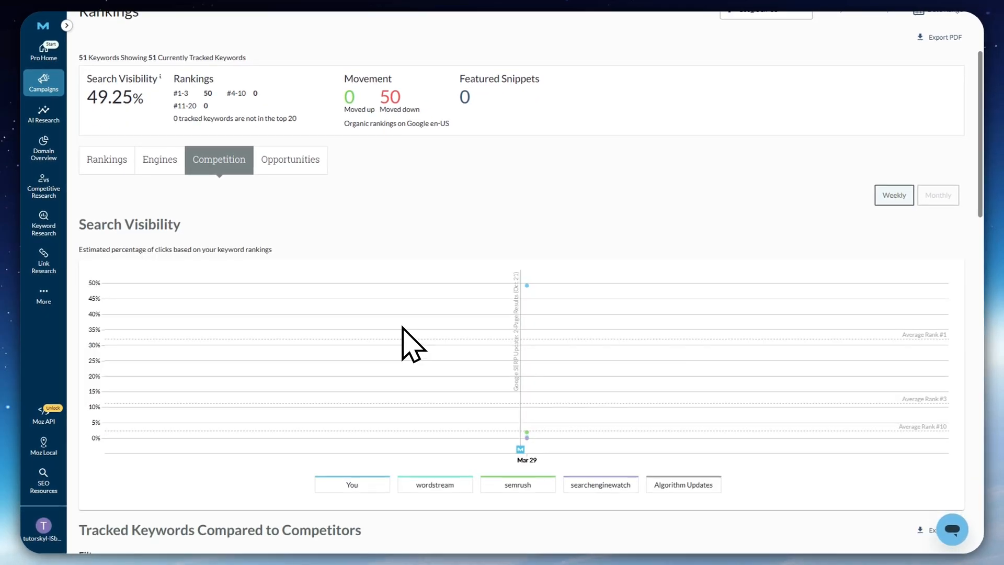
{"action": "scroll", "coordinate": [398, 340], "scroll_direction": "down", "scroll_amount": 2}
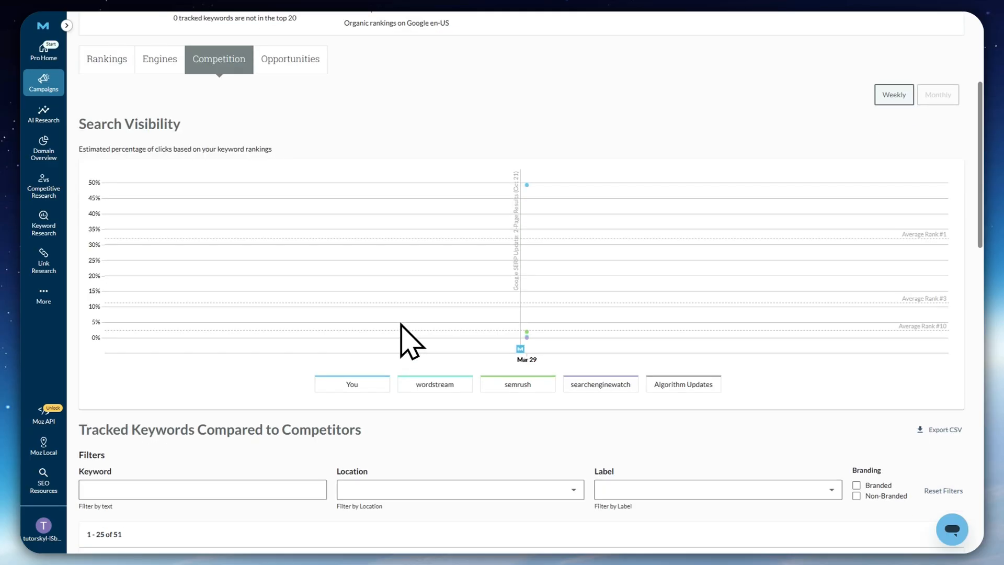
{"action": "scroll", "coordinate": [327, 252], "scroll_direction": "up", "scroll_amount": 3}
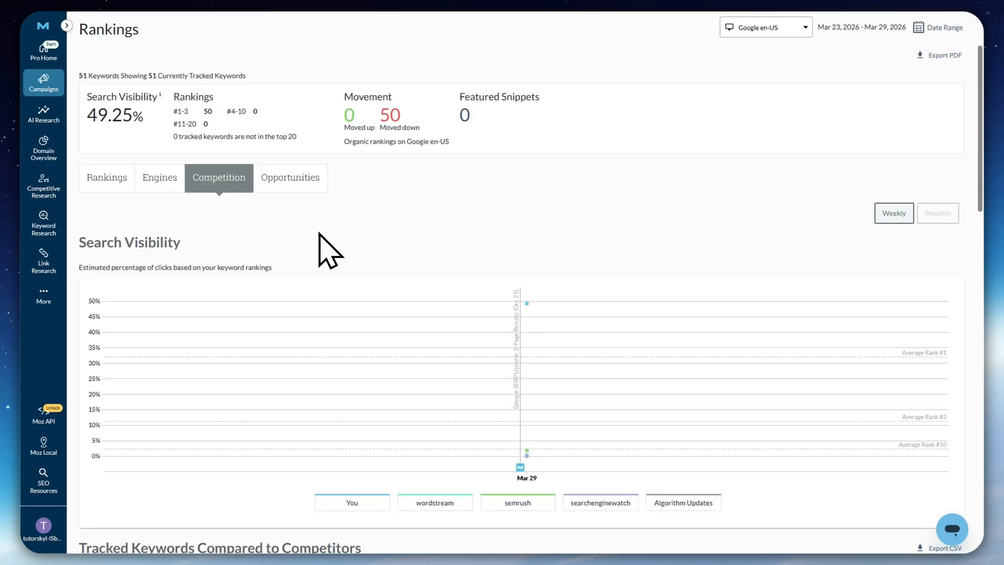
{"action": "scroll", "coordinate": [338, 294], "scroll_direction": "down", "scroll_amount": 1}
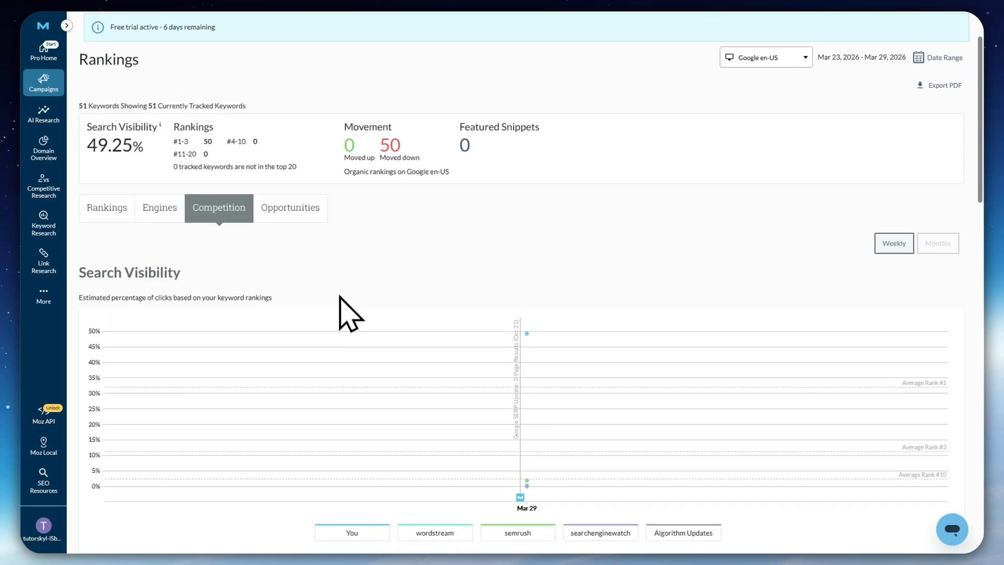
Examine the keyword Opportunities table with its difficulty, organic CTR and monthly volume columns
{"action": "left_click", "coordinate": [281, 158]}
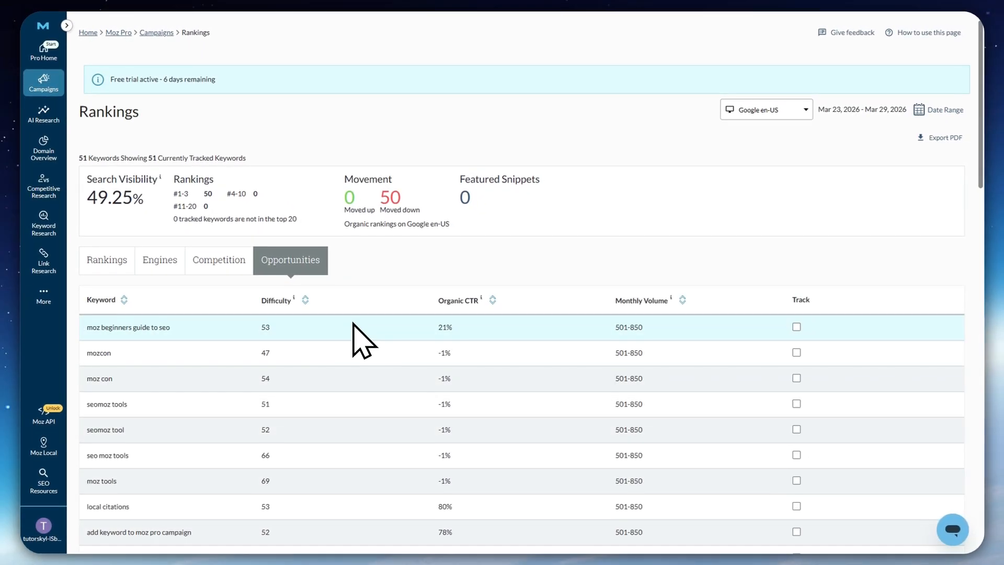
{"action": "scroll", "coordinate": [361, 337], "scroll_direction": "down", "scroll_amount": 1}
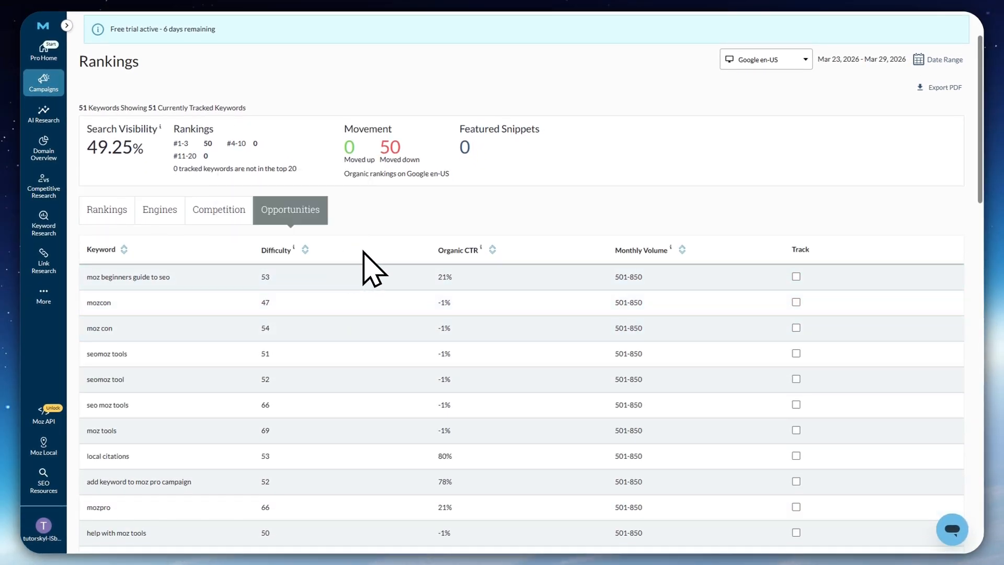
{"action": "scroll", "coordinate": [366, 244], "scroll_direction": "down", "scroll_amount": 1}
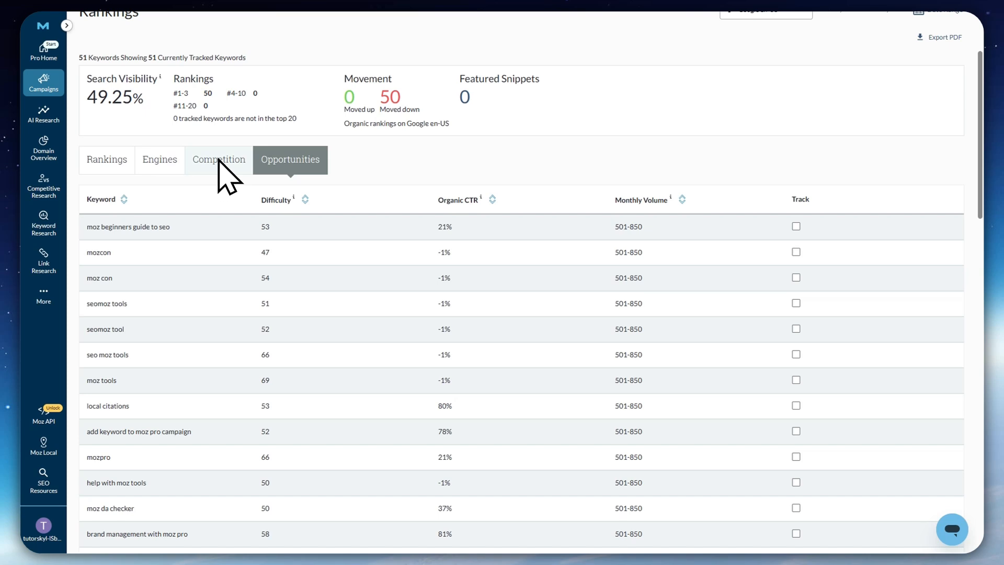
{"action": "scroll", "coordinate": [392, 281], "scroll_direction": "down", "scroll_amount": 6}
{"action": "scroll", "coordinate": [578, 218], "scroll_direction": "up", "scroll_amount": 3}
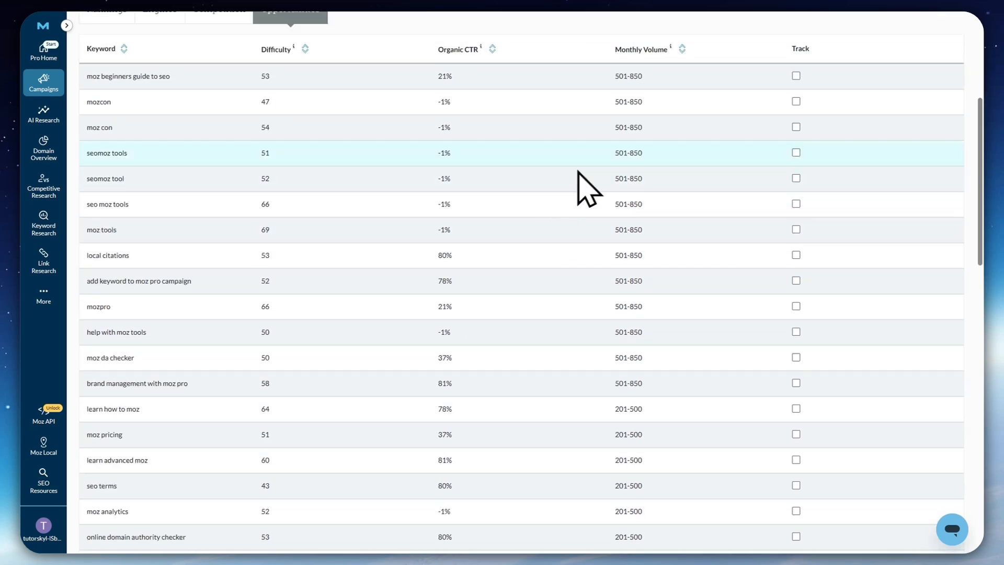
{"action": "scroll", "coordinate": [589, 188], "scroll_direction": "up", "scroll_amount": 3}
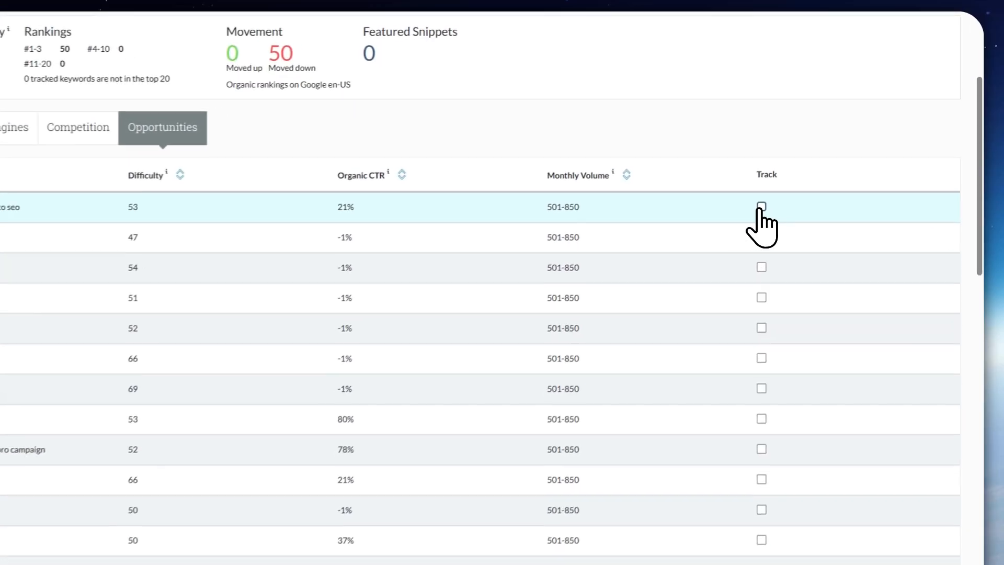
Track the keywords "moz beginners guide to seo", "mozcon" and "moz con" from the Opportunities table
{"action": "left_click", "coordinate": [796, 176]}
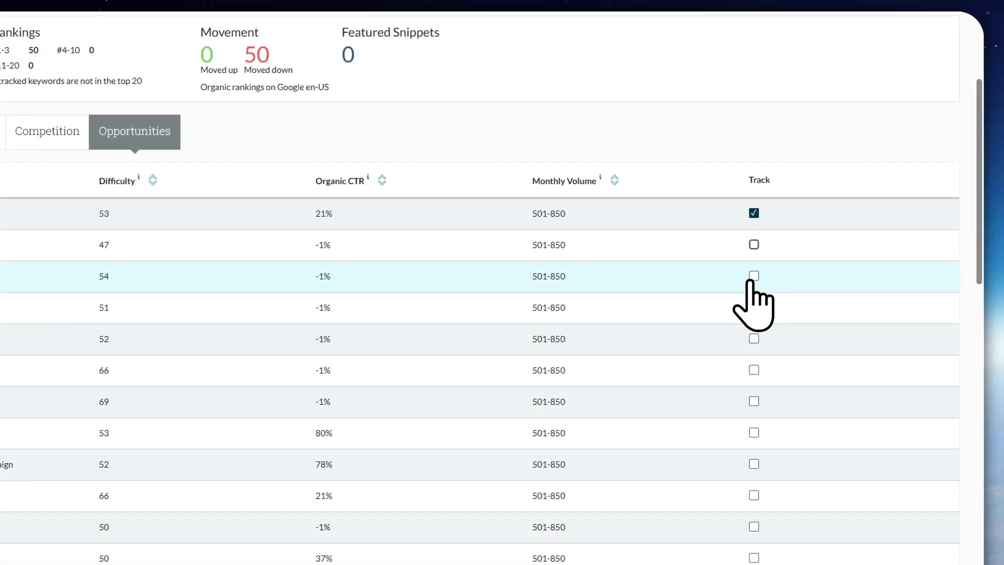
{"action": "left_click", "coordinate": [754, 276]}
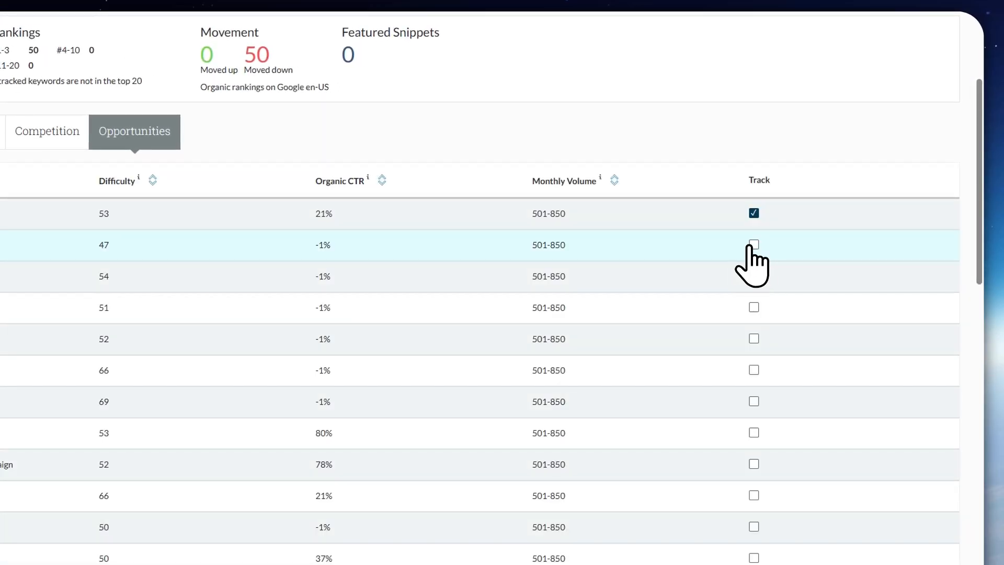
{"action": "left_click", "coordinate": [753, 244]}
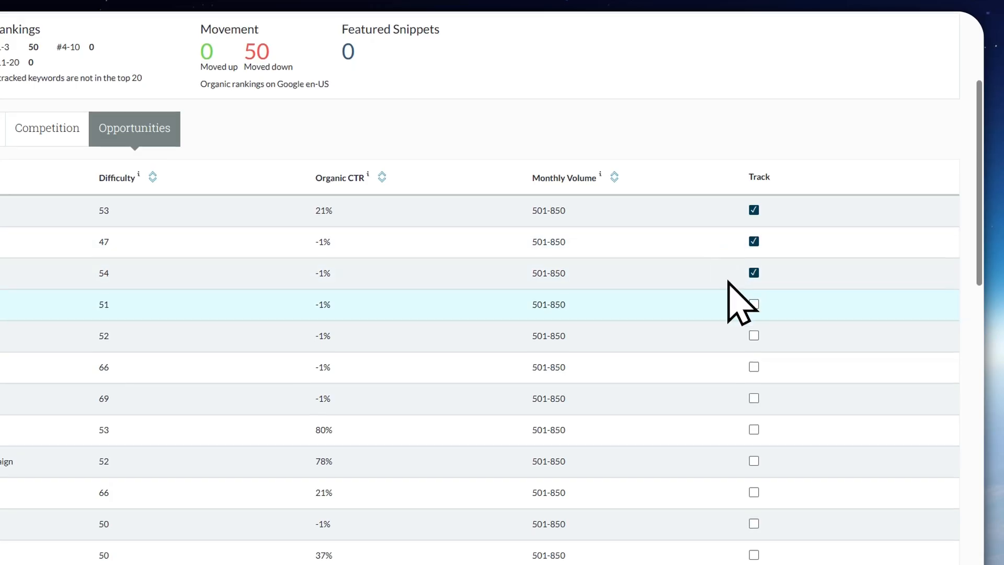
Return to the main Rankings view and examine the Tracked Keywords Overview table
{"action": "scroll", "coordinate": [729, 287], "scroll_direction": "up", "scroll_amount": 4}
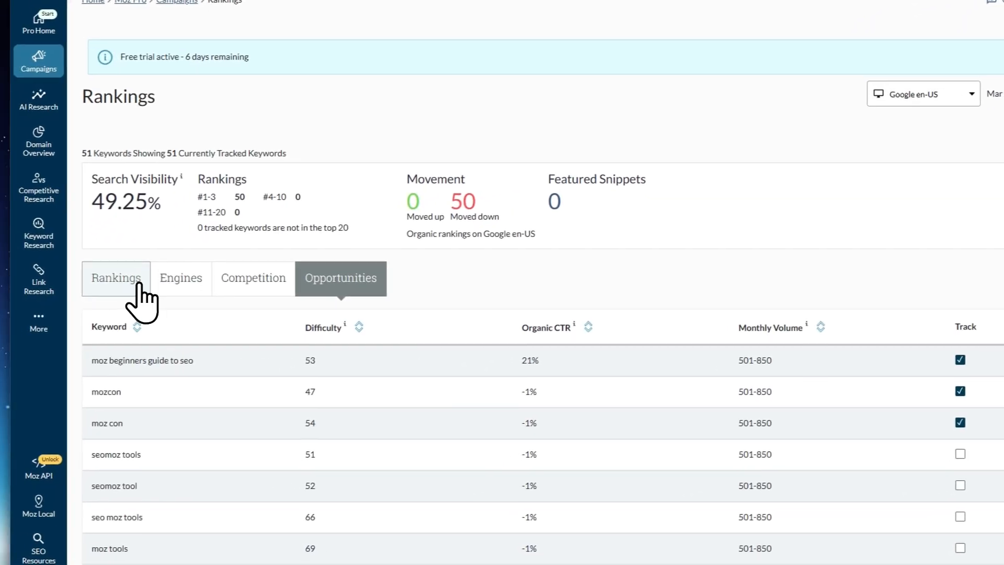
{"action": "left_click", "coordinate": [141, 292]}
{"action": "scroll", "coordinate": [251, 211], "scroll_direction": "down", "scroll_amount": 10}
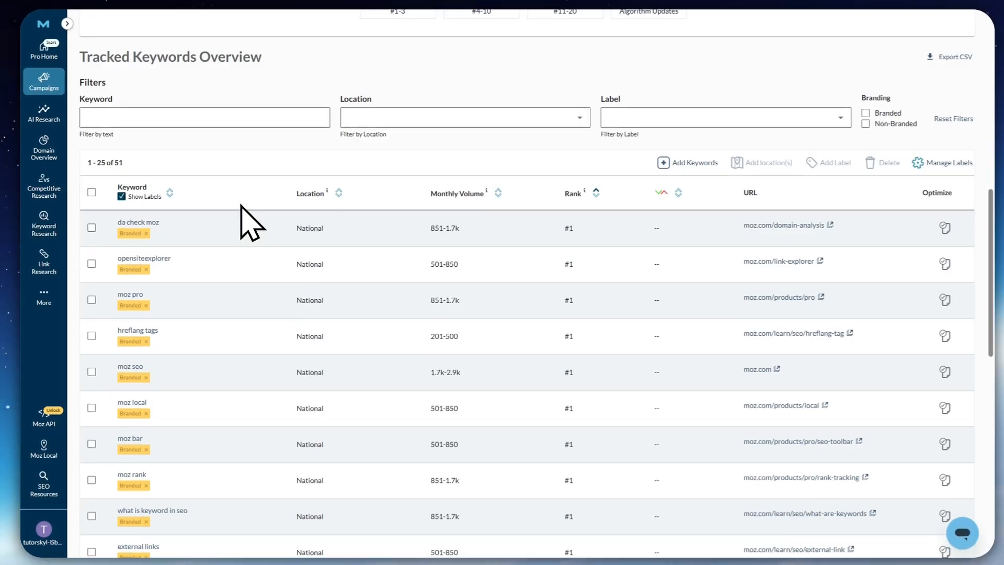
{"action": "scroll", "coordinate": [241, 204], "scroll_direction": "up", "scroll_amount": 4}
{"action": "scroll", "coordinate": [239, 198], "scroll_direction": "down", "scroll_amount": 4}
{"action": "scroll", "coordinate": [241, 207], "scroll_direction": "down", "scroll_amount": 2}
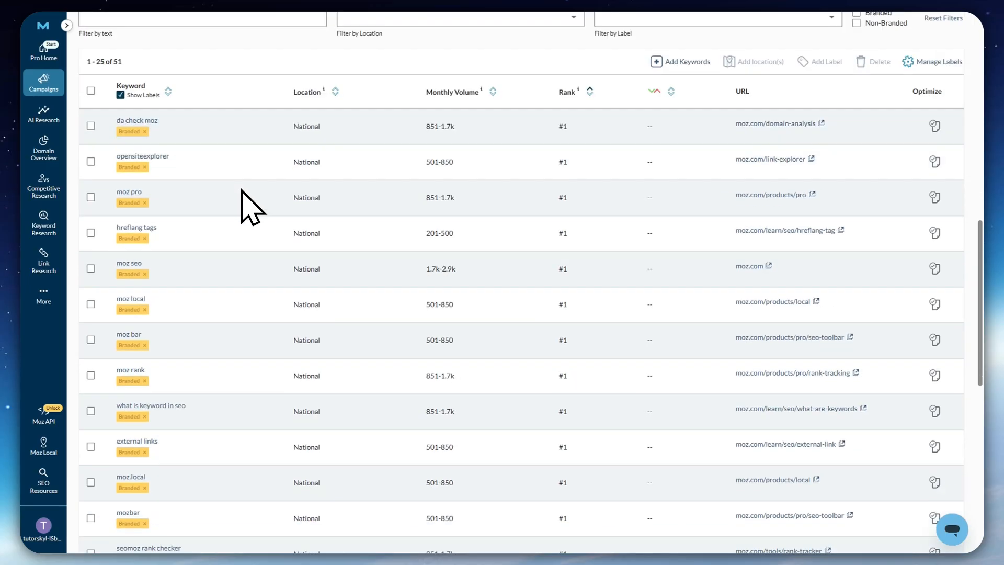
{"action": "scroll", "coordinate": [247, 202], "scroll_direction": "up", "scroll_amount": 3}
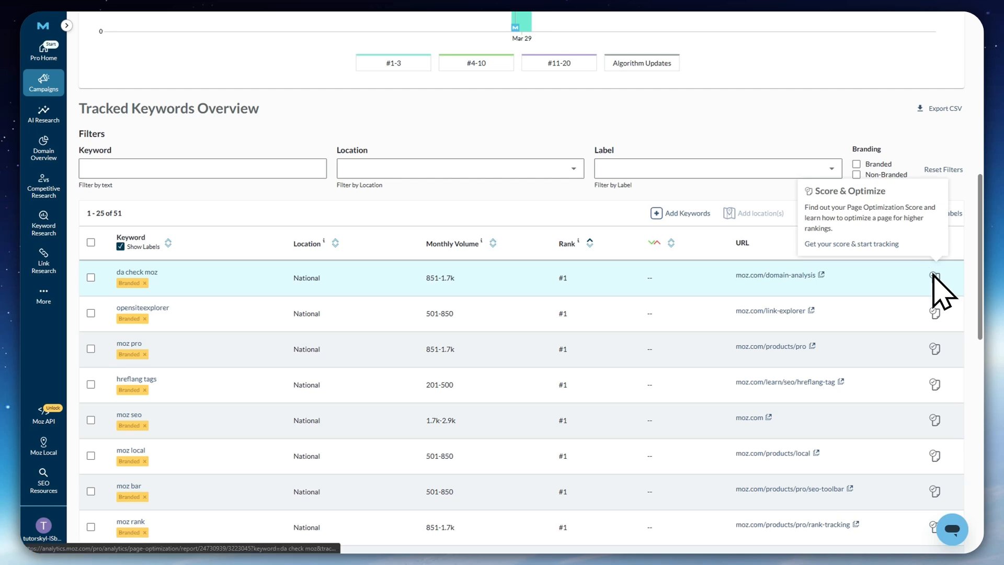
Open the Page Optimization Score report for the tracked keyword "da check moz"
{"action": "mouse_move", "coordinate": [935, 278]}
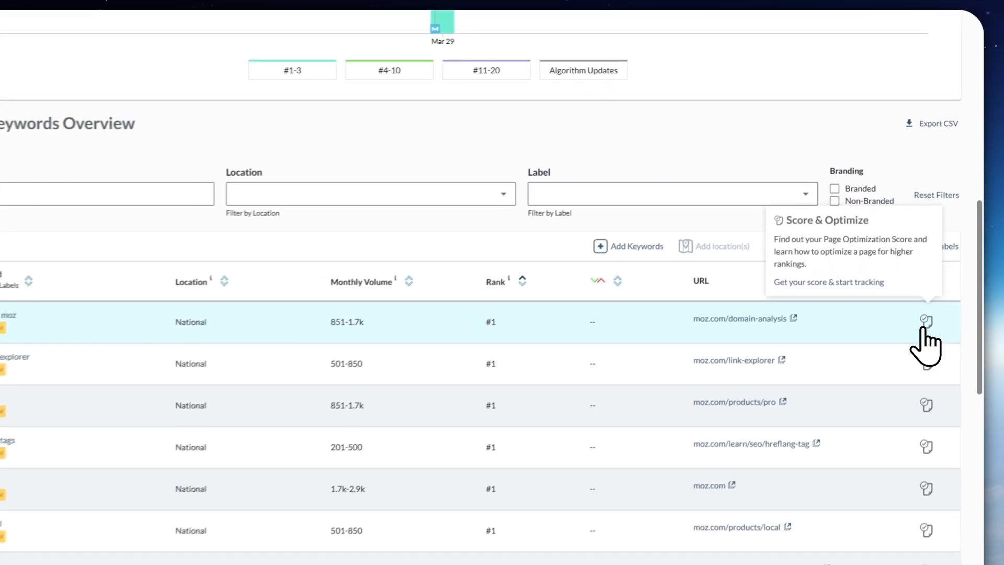
{"action": "left_click", "coordinate": [935, 277]}
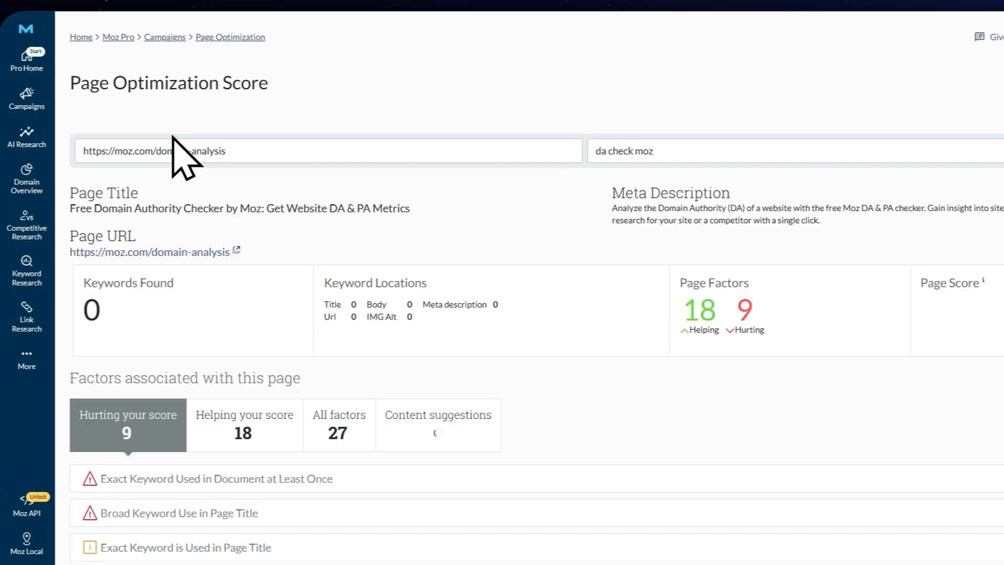
{"action": "left_click_drag", "start_coordinate": [133, 84], "coordinate": [305, 87]}
{"action": "left_click", "coordinate": [372, 101]}
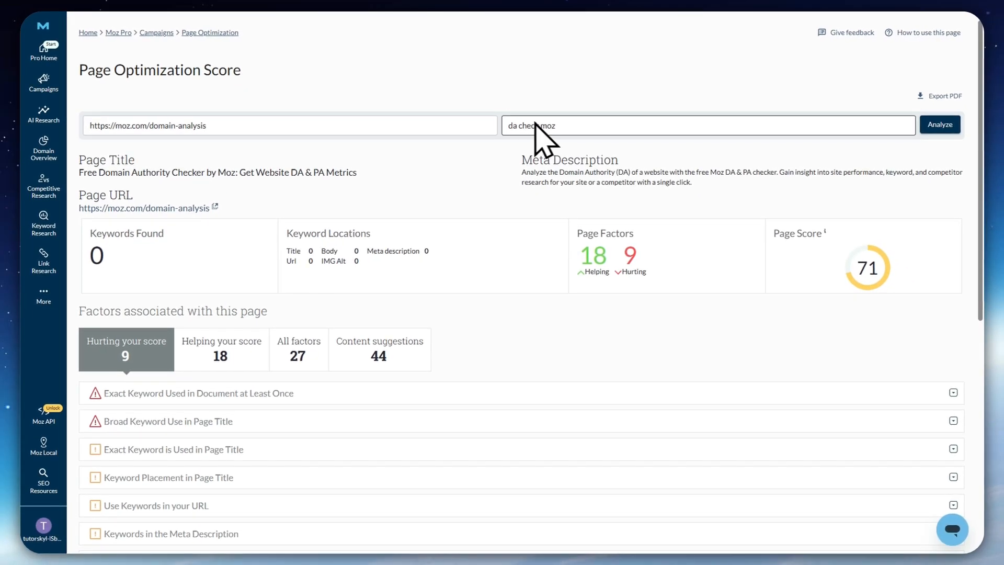
Examine the factors hurting the page's score, including exact keyword use in the document, and the content suggestions
{"action": "scroll", "coordinate": [448, 179], "scroll_direction": "down", "scroll_amount": 2}
{"action": "scroll", "coordinate": [141, 324], "scroll_direction": "down", "scroll_amount": 3}
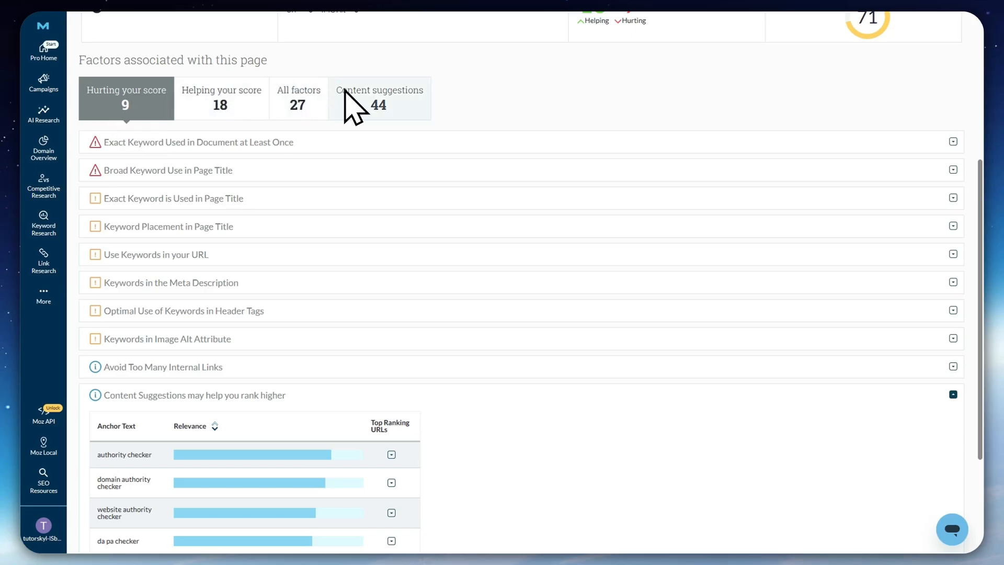
{"action": "scroll", "coordinate": [255, 333], "scroll_direction": "down", "scroll_amount": 2}
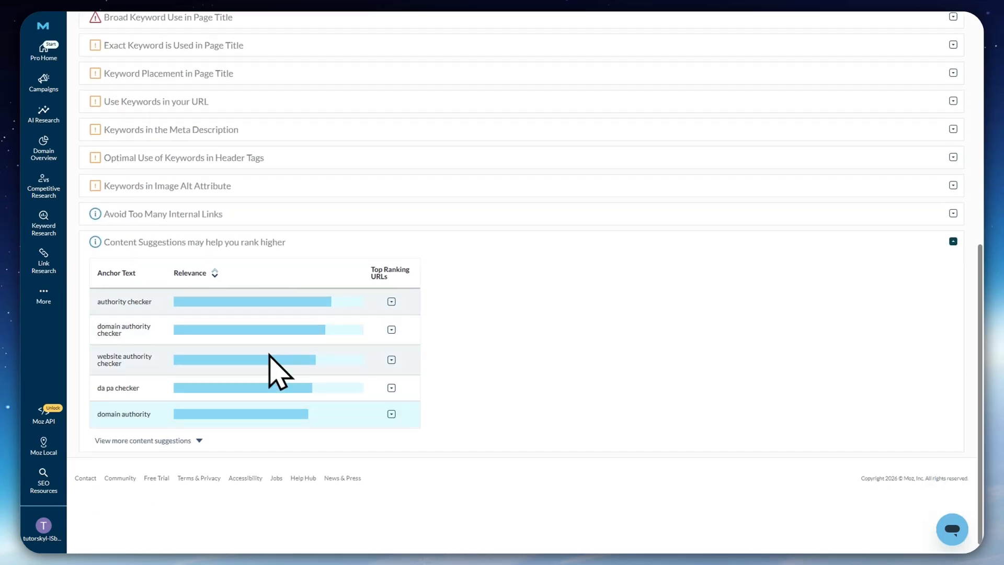
{"action": "scroll", "coordinate": [270, 355], "scroll_direction": "up", "scroll_amount": 3}
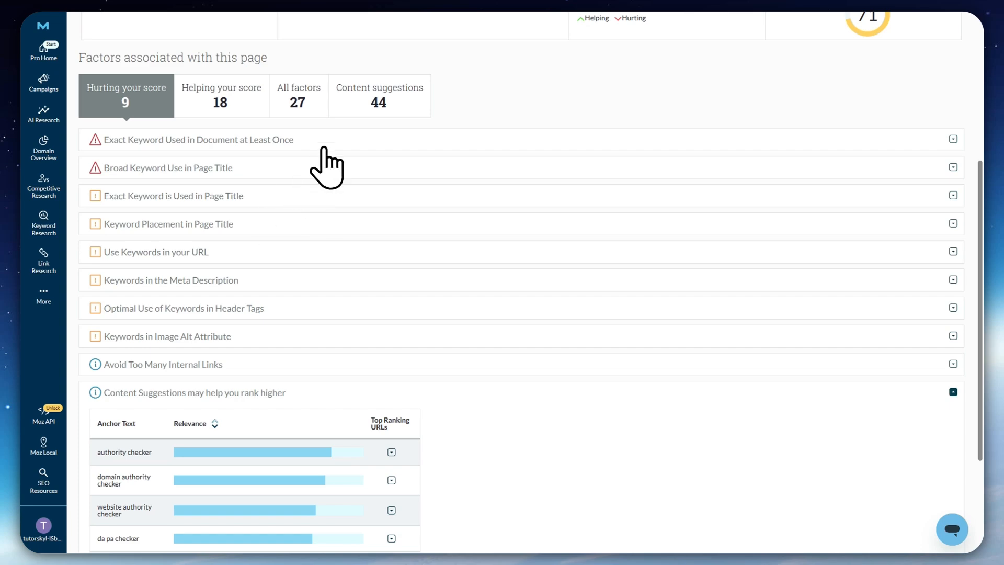
{"action": "left_click", "coordinate": [366, 139]}
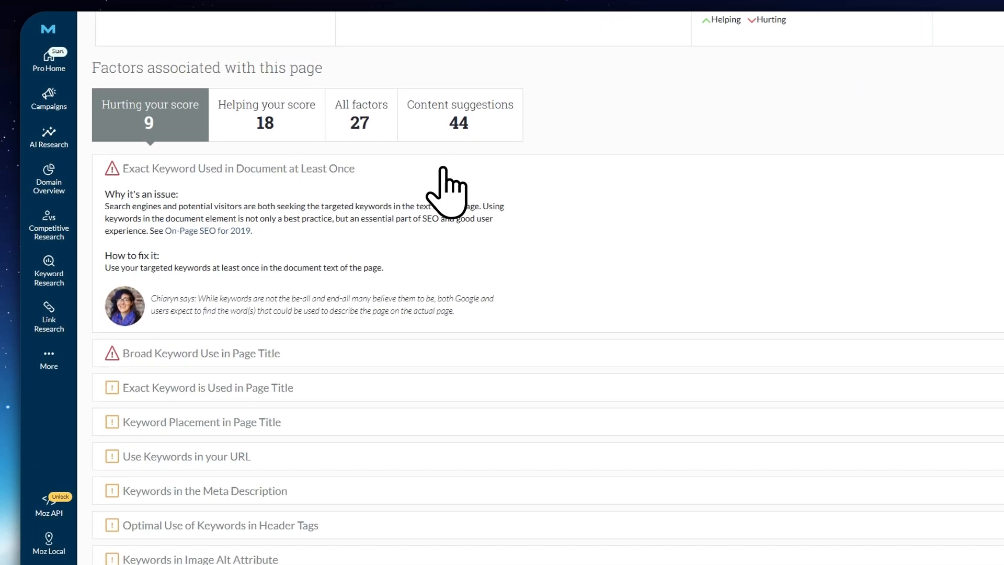
{"action": "left_click", "coordinate": [443, 168]}
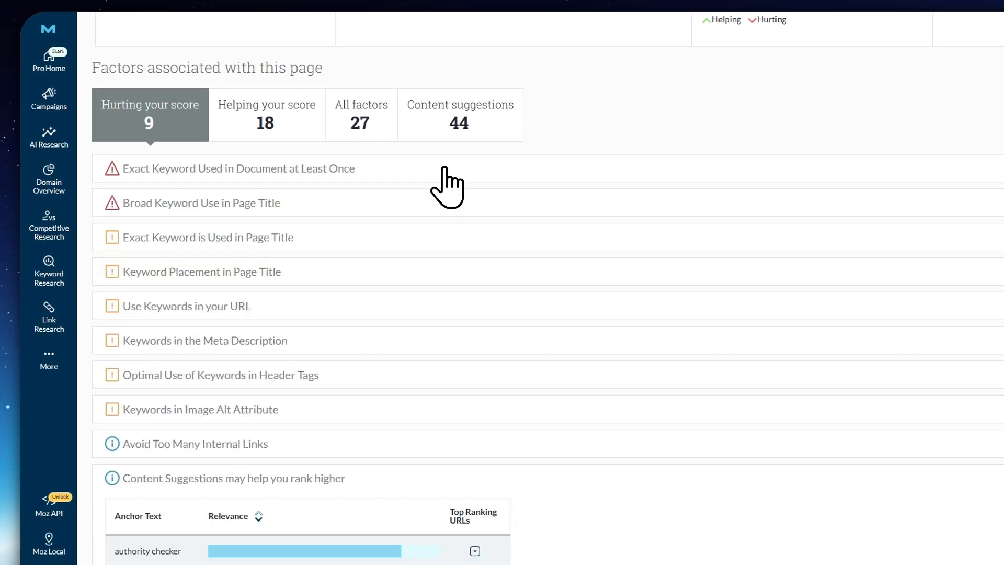
Review the page URL and keyword fields of the Page Optimization Score report for "da check moz"
{"action": "scroll", "coordinate": [399, 186], "scroll_direction": "up", "scroll_amount": 5}
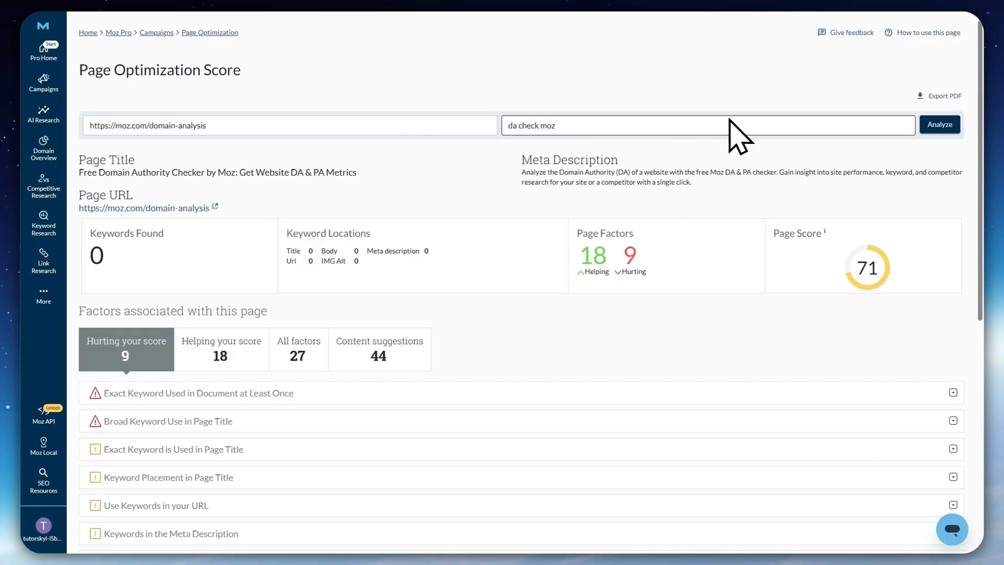
{"action": "left_click", "coordinate": [269, 125]}
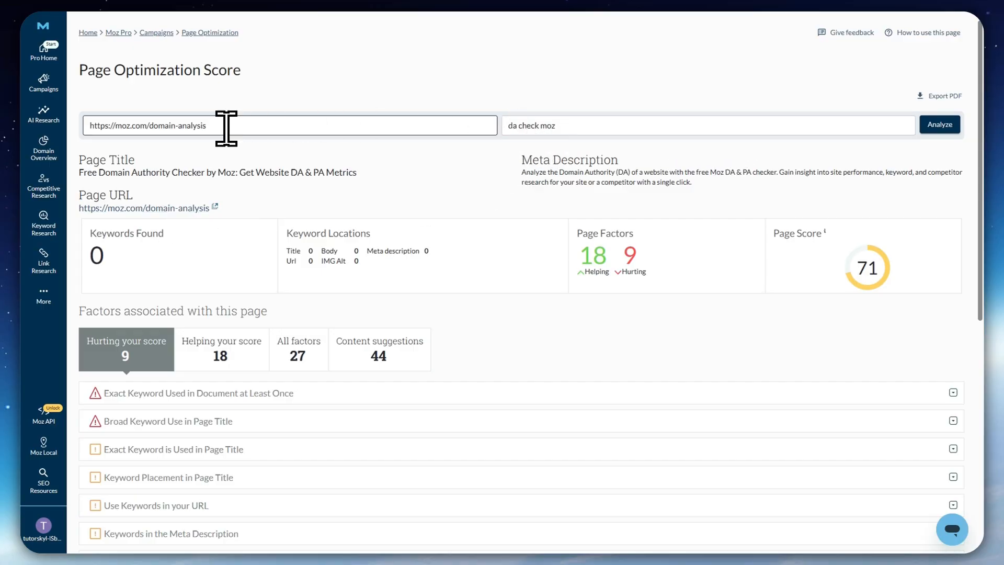
{"action": "left_click", "coordinate": [542, 124]}
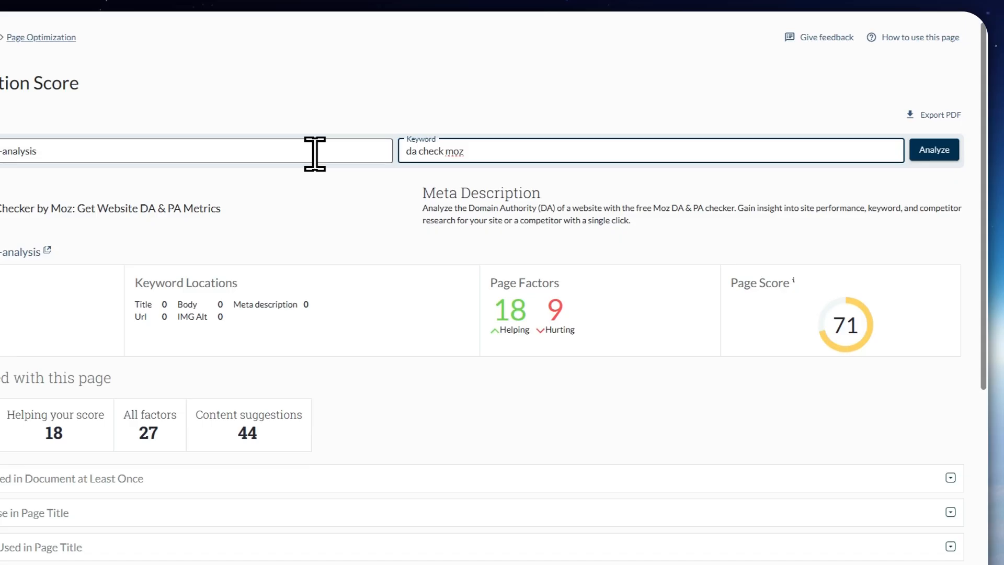
{"action": "left_click", "coordinate": [315, 153]}
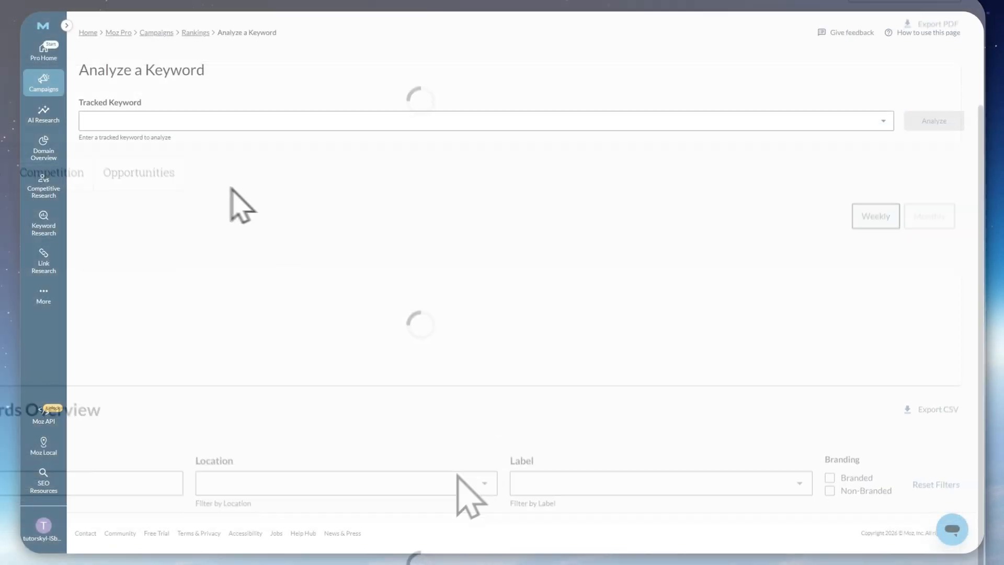
Open the campaign's Analyze a Keyword page and browse the list of tracked keywords
{"action": "mouse_move", "coordinate": [43, 86]}
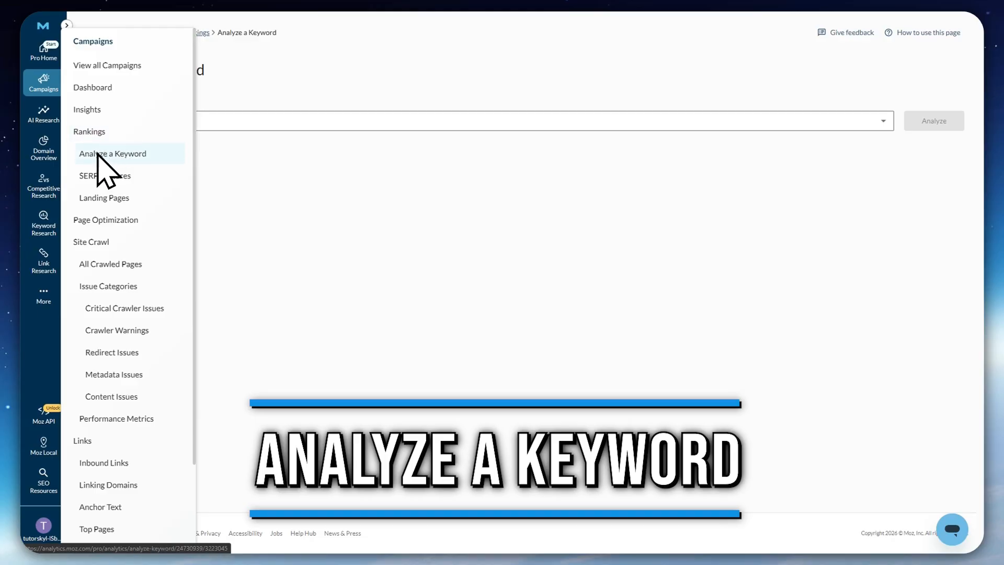
{"action": "left_click", "coordinate": [120, 153]}
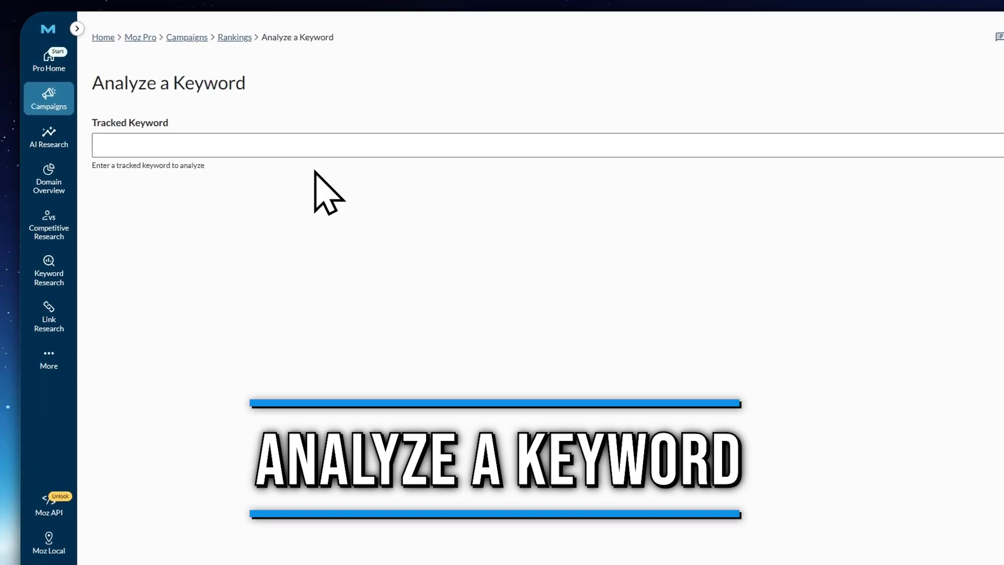
{"action": "left_click", "coordinate": [215, 142]}
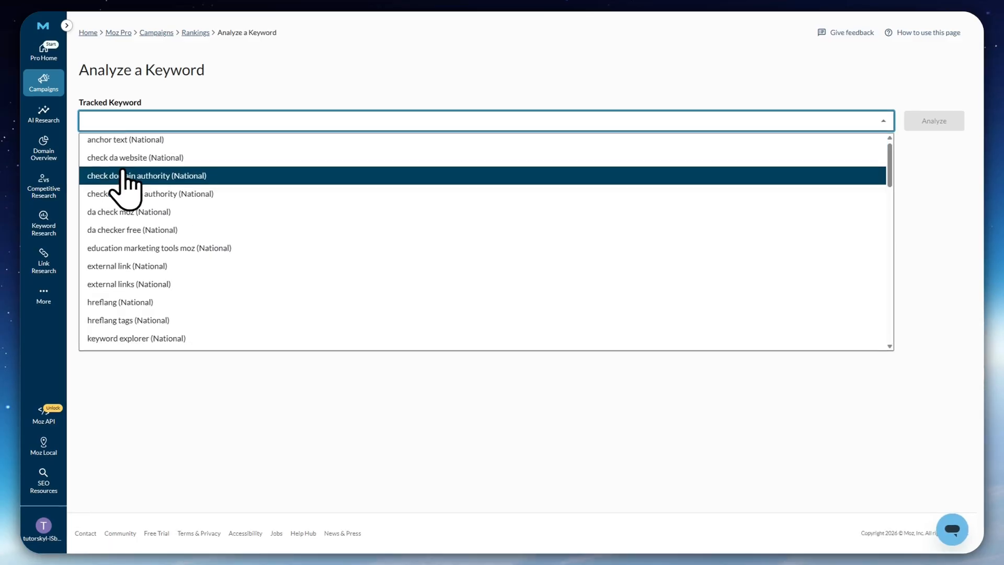
{"action": "scroll", "coordinate": [219, 239], "scroll_direction": "down", "scroll_amount": 12}
{"action": "scroll", "coordinate": [213, 230], "scroll_direction": "down", "scroll_amount": 4}
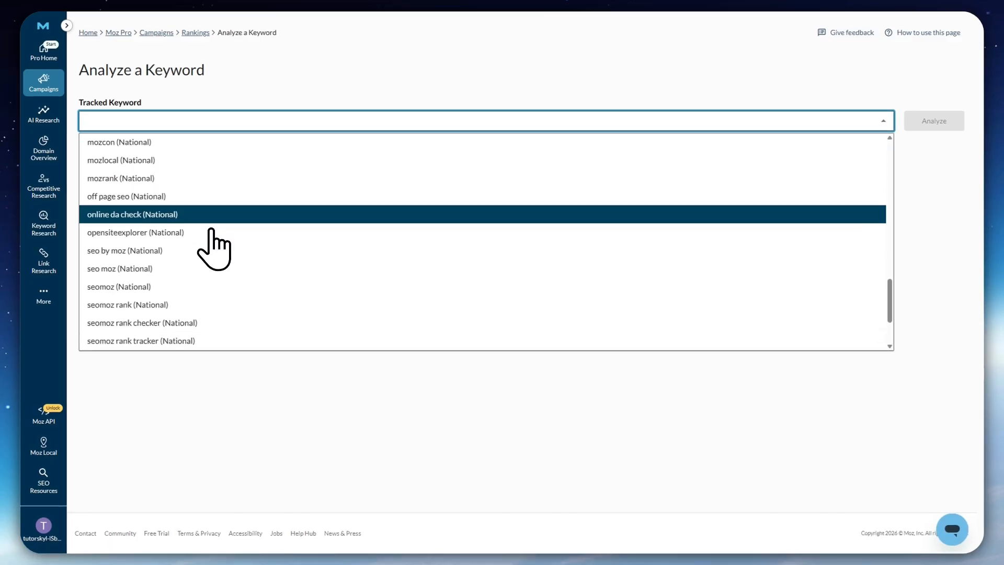
{"action": "scroll", "coordinate": [209, 231], "scroll_direction": "up", "scroll_amount": 6}
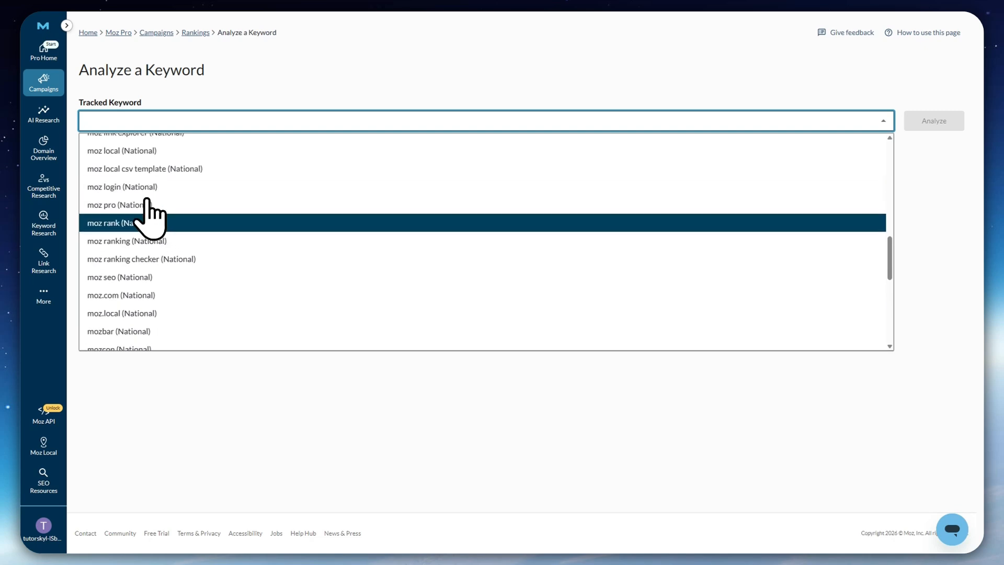
{"action": "scroll", "coordinate": [157, 213], "scroll_direction": "up", "scroll_amount": 7}
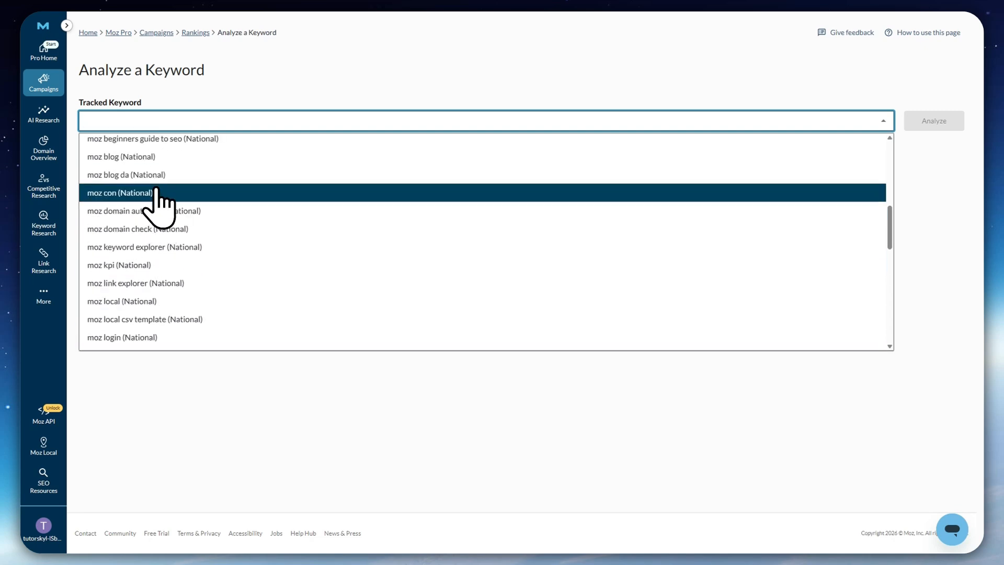
{"action": "scroll", "coordinate": [175, 256], "scroll_direction": "up", "scroll_amount": 3}
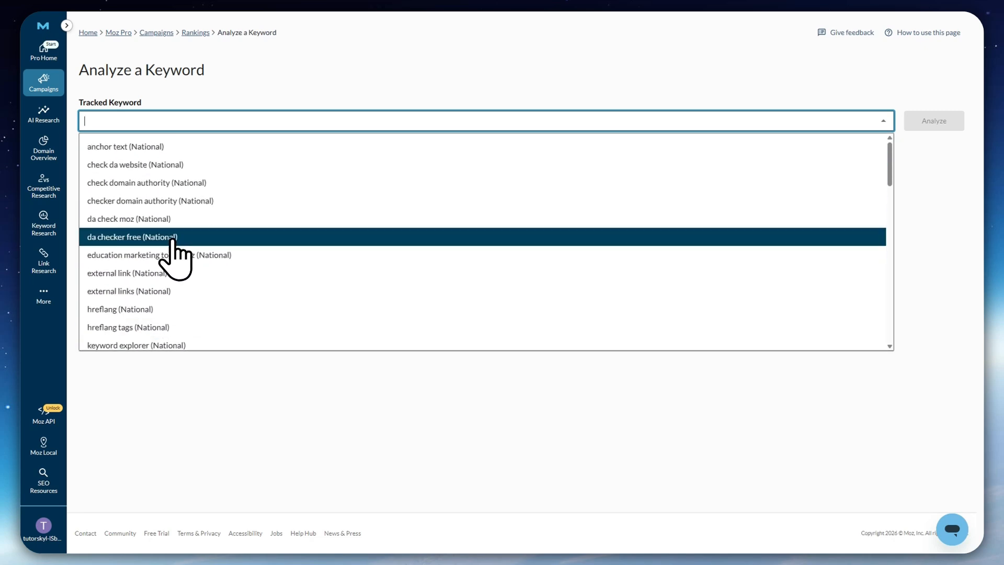
{"action": "type", "text": "reqwe"}
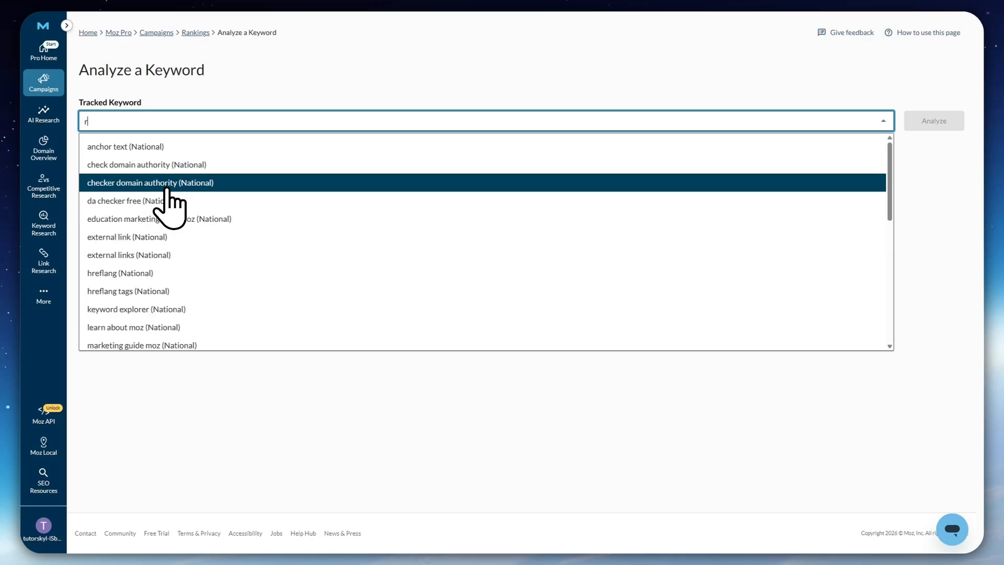
{"action": "key", "text": "BackSpace"}
{"action": "key", "text": "BackSpace"}
{"action": "key", "text": "BackSpace"}
{"action": "key", "text": "BackSpace"}
{"action": "key", "text": "BackSpace"}
{"action": "key", "text": "BackSpace"}
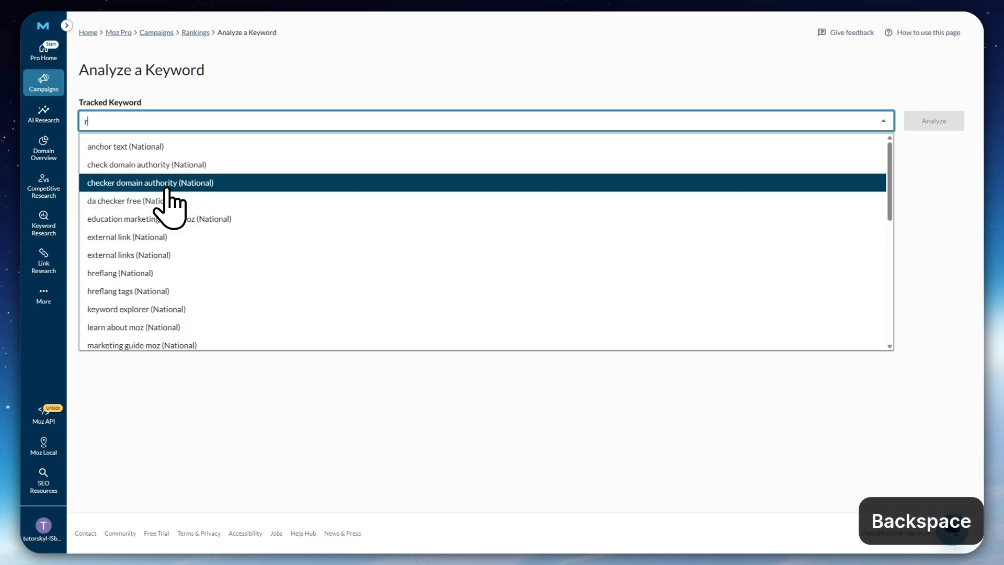
Choose the tracked keyword "moz (National)" and analyze it
{"action": "scroll", "coordinate": [168, 191], "scroll_direction": "down", "scroll_amount": 4}
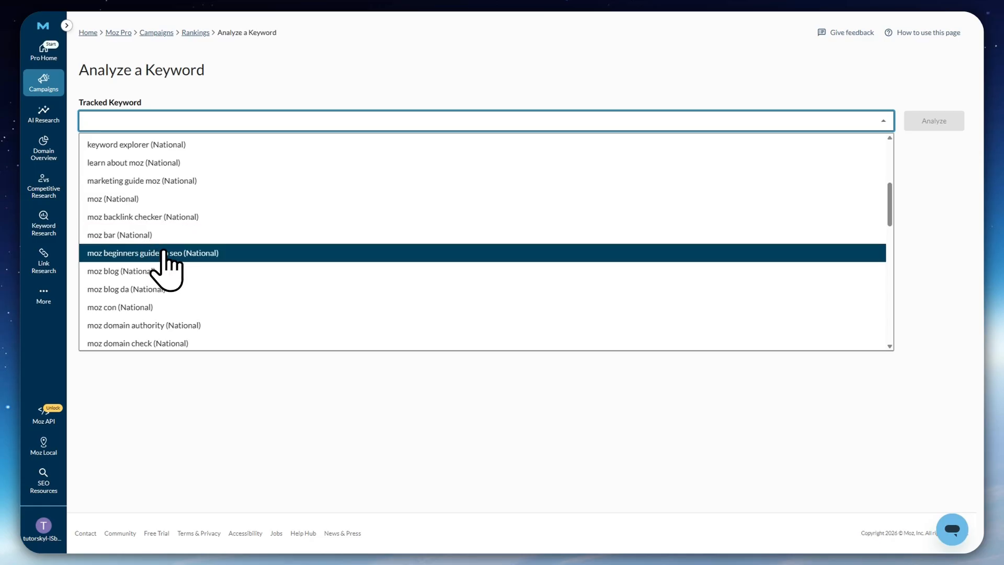
{"action": "left_click", "coordinate": [103, 199]}
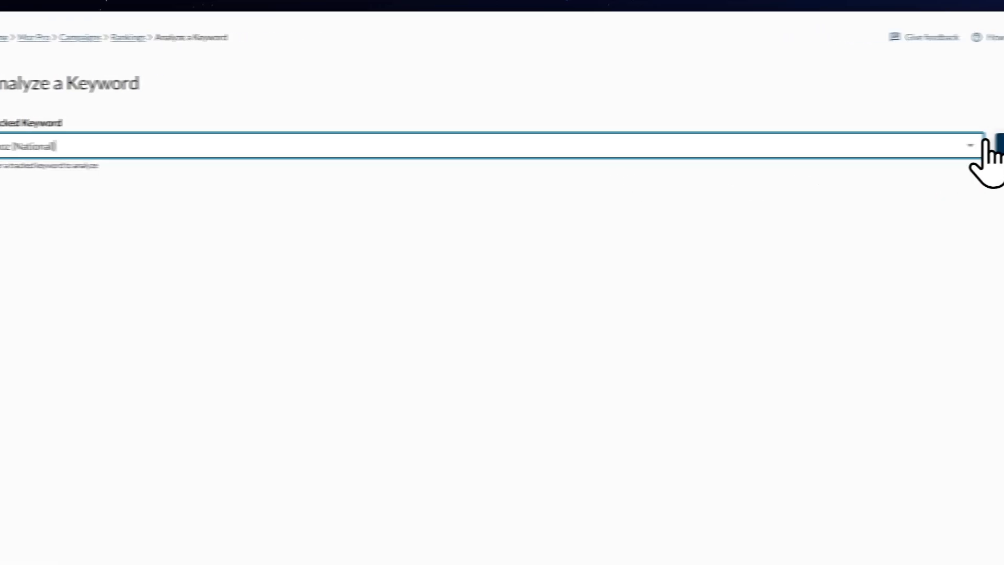
{"action": "left_click", "coordinate": [939, 147]}
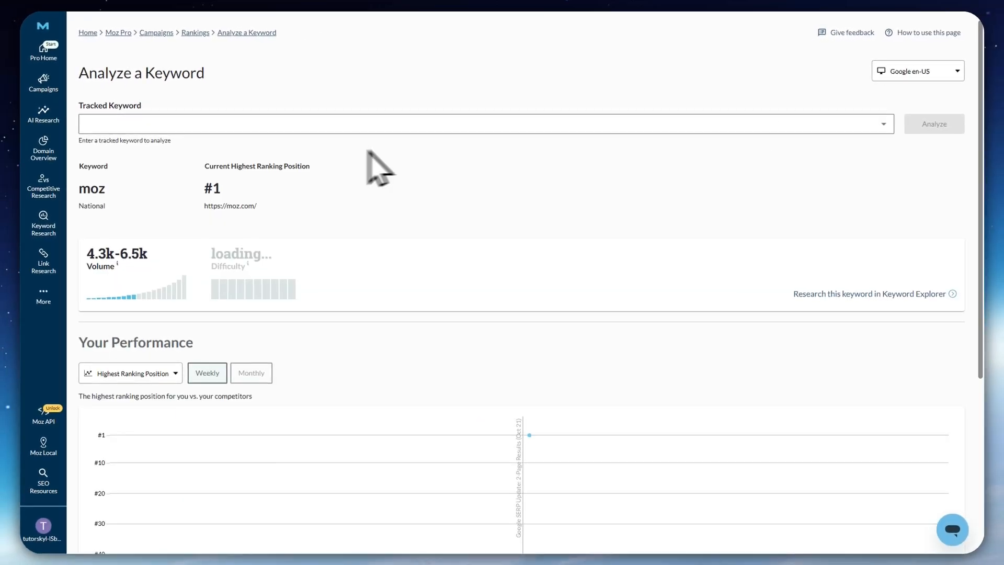
Examine the volume, difficulty, ranking performance chart and SERP Analysis table for the keyword "moz"
{"action": "mouse_move", "coordinate": [232, 234]}
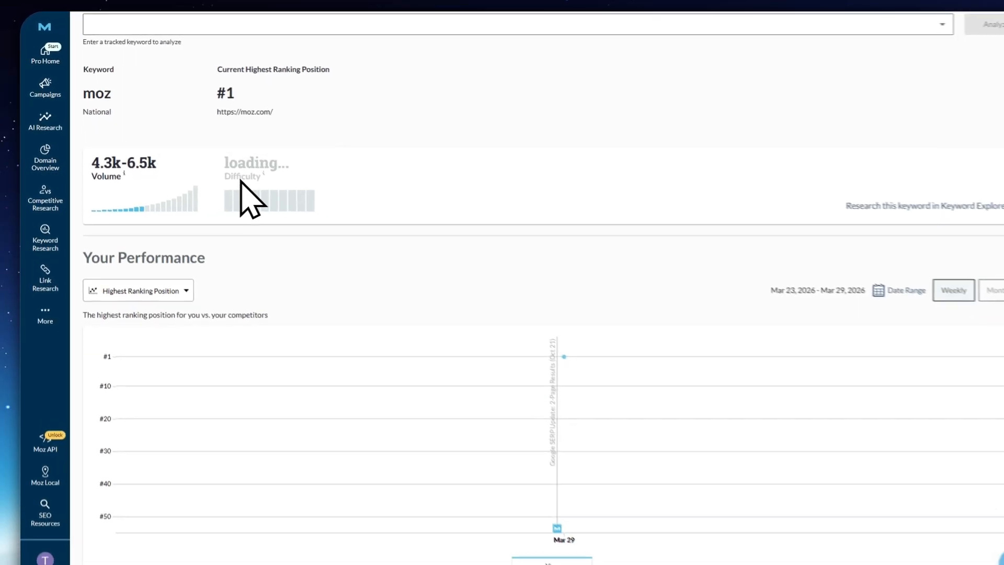
{"action": "mouse_move", "coordinate": [285, 203]}
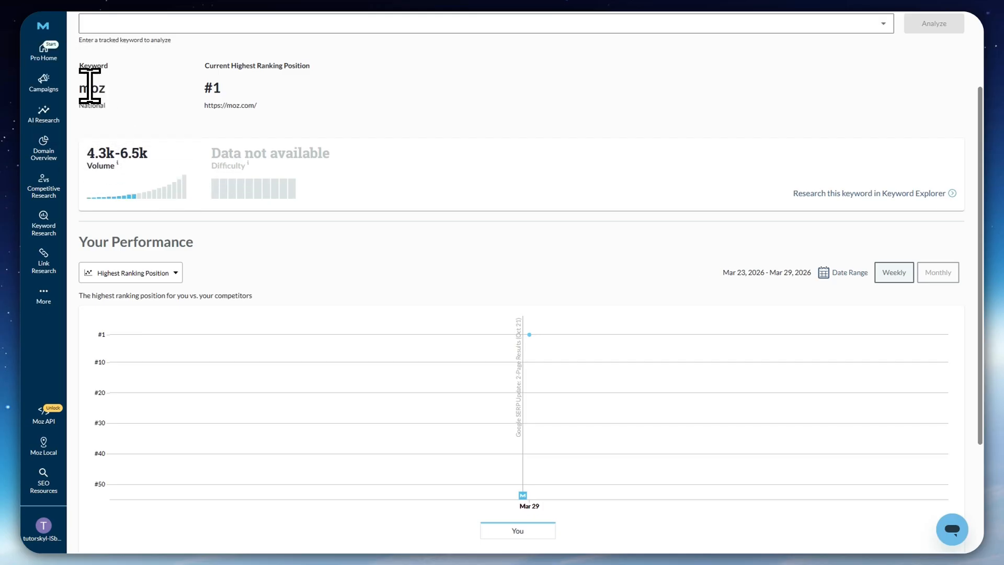
{"action": "scroll", "coordinate": [276, 268], "scroll_direction": "down", "scroll_amount": 2}
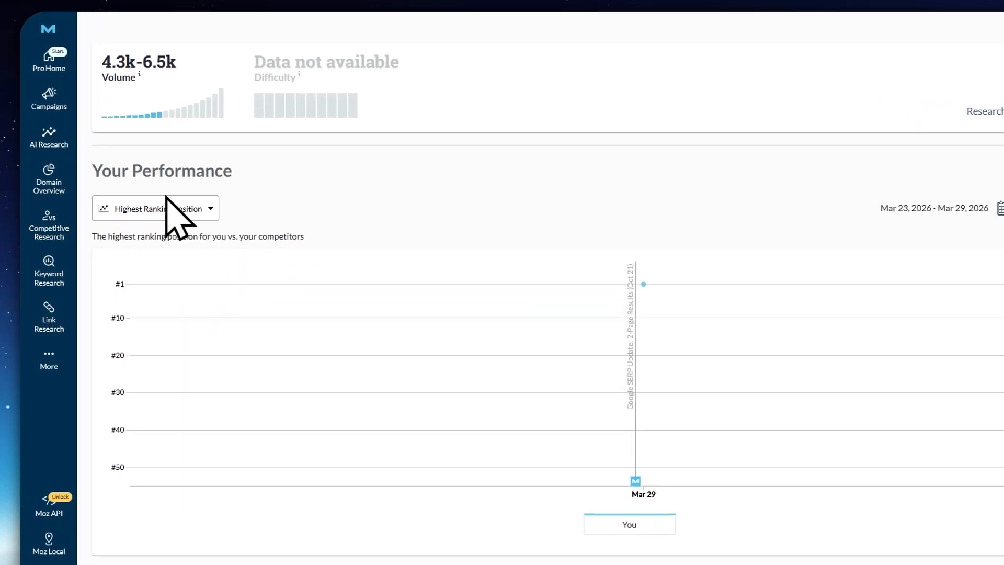
{"action": "scroll", "coordinate": [518, 266], "scroll_direction": "down", "scroll_amount": 5}
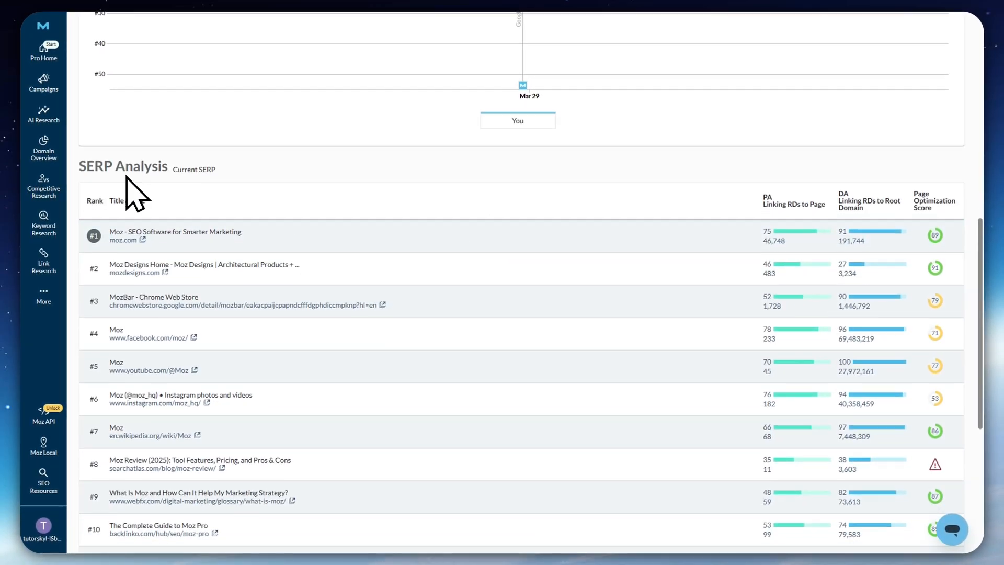
{"action": "scroll", "coordinate": [442, 415], "scroll_direction": "down", "scroll_amount": 2}
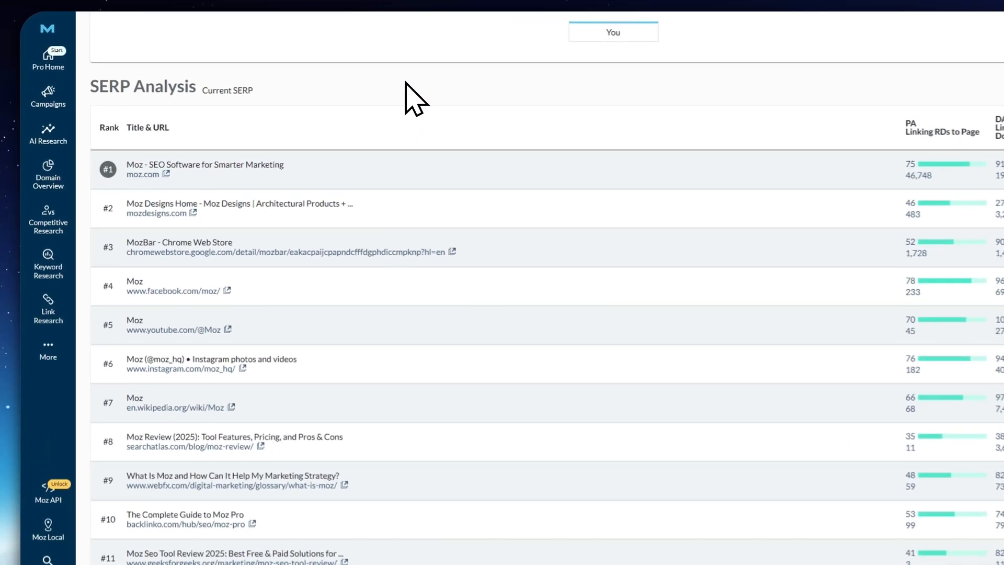
{"action": "scroll", "coordinate": [414, 214], "scroll_direction": "down", "scroll_amount": 4}
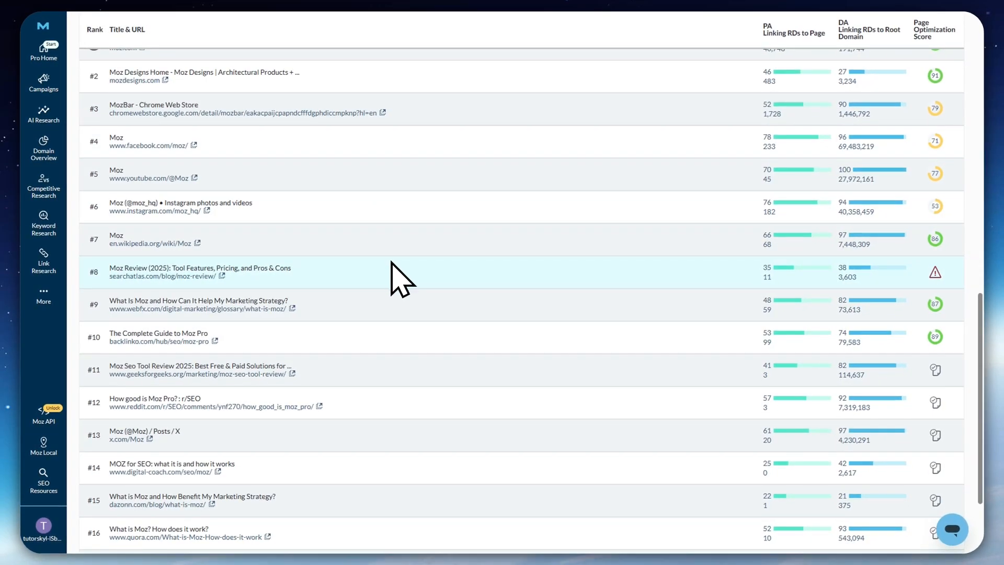
{"action": "scroll", "coordinate": [402, 280], "scroll_direction": "up", "scroll_amount": 2}
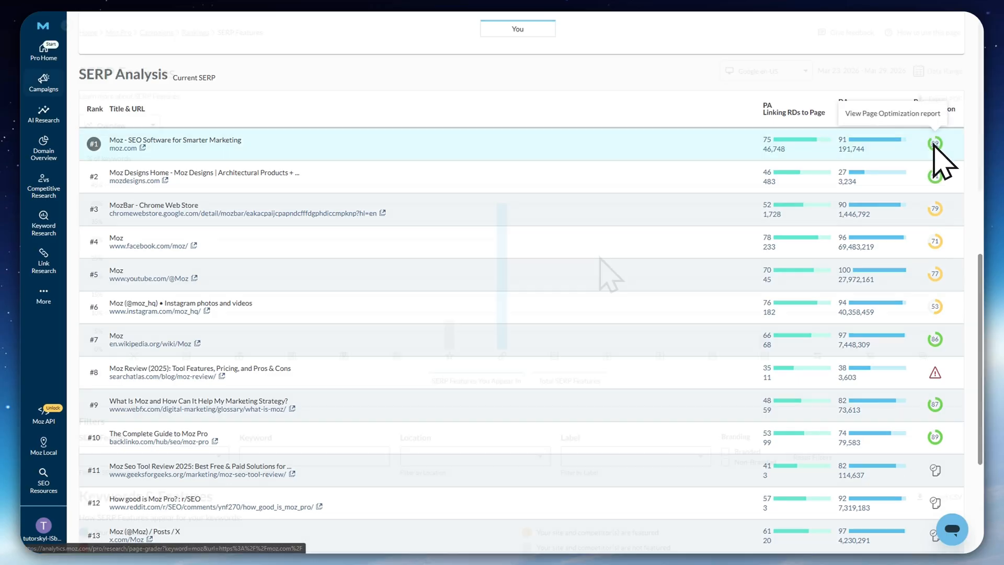
Go to the campaign's SERP Features page and examine the overview chart of keyword percentages by feature
{"action": "mouse_move", "coordinate": [43, 83]}
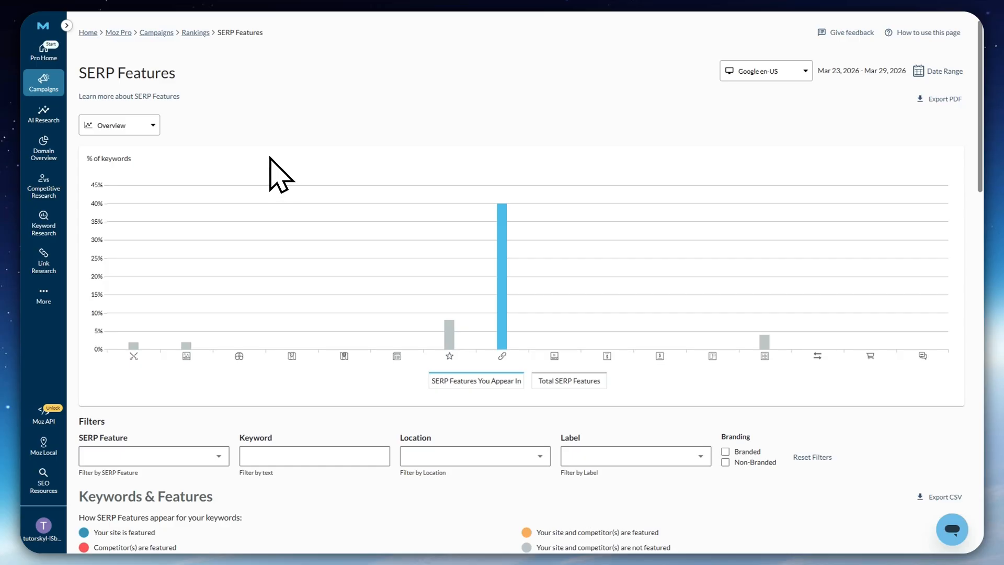
{"action": "scroll", "coordinate": [259, 171], "scroll_direction": "down", "scroll_amount": 2}
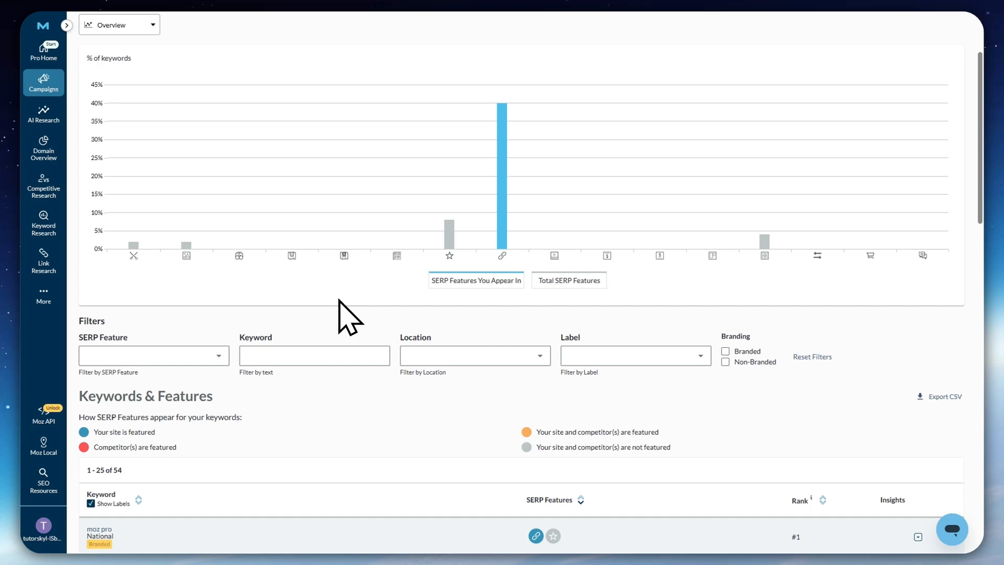
{"action": "scroll", "coordinate": [366, 293], "scroll_direction": "up", "scroll_amount": 2}
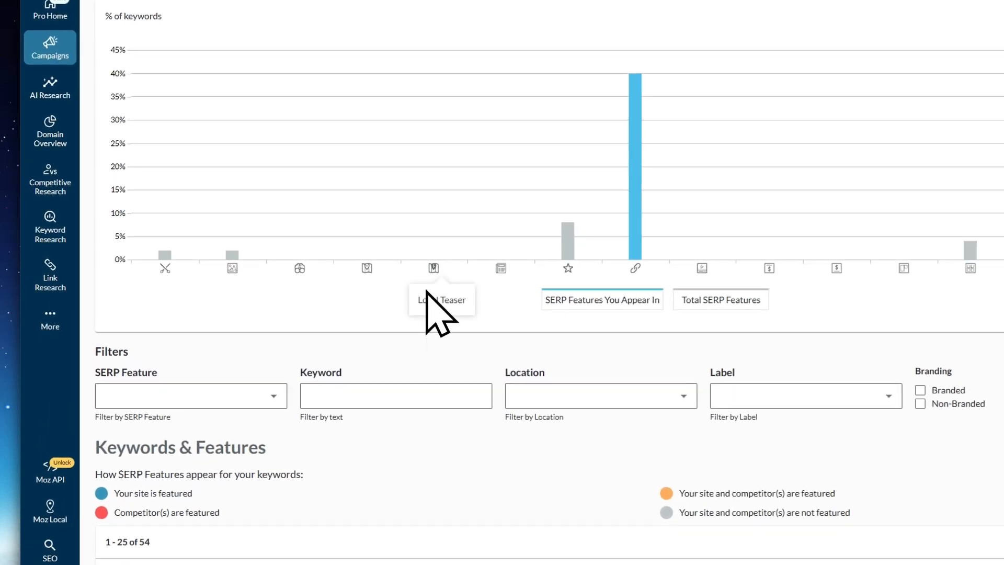
{"action": "scroll", "coordinate": [407, 201], "scroll_direction": "down", "scroll_amount": 3}
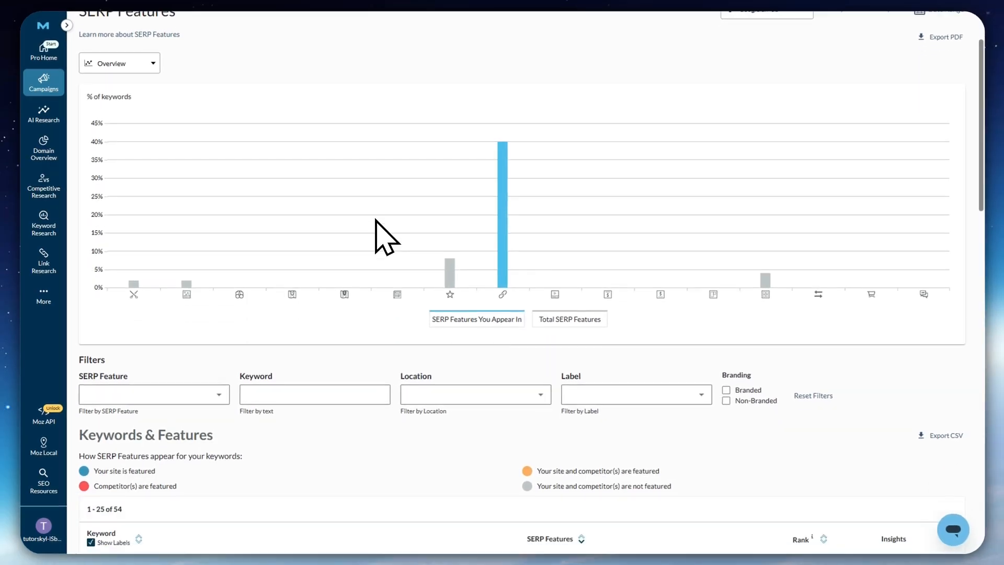
{"action": "scroll", "coordinate": [407, 201], "scroll_direction": "up", "scroll_amount": 3}
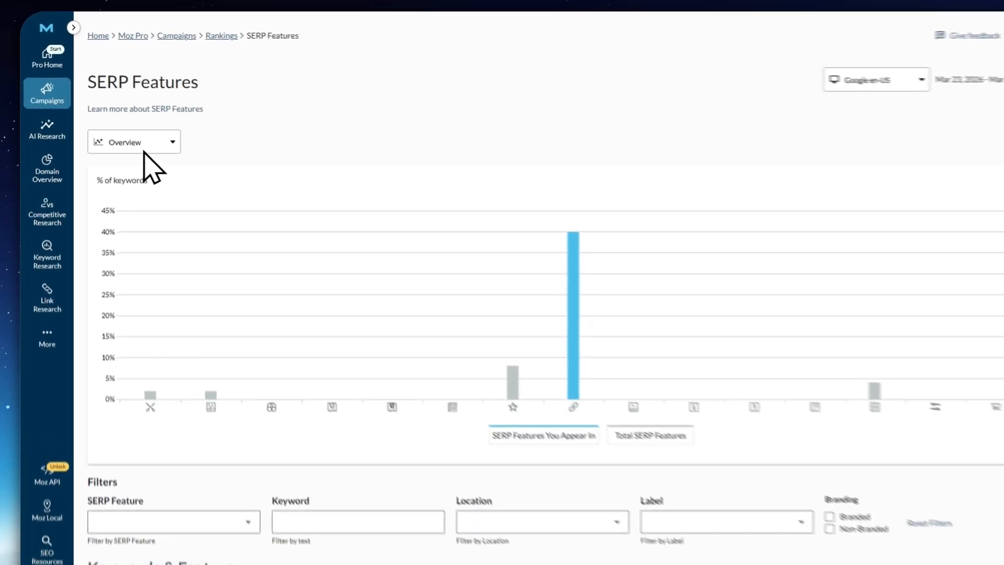
View the SERP Features chart as Trended Analysis, return it to Overview, and check the available search engine options
{"action": "left_click", "coordinate": [144, 149]}
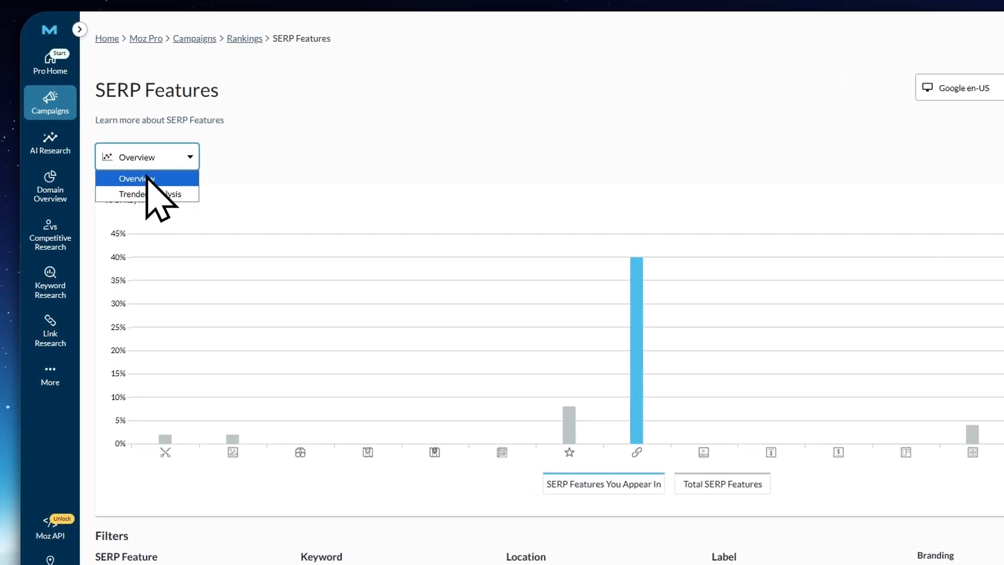
{"action": "left_click", "coordinate": [173, 193]}
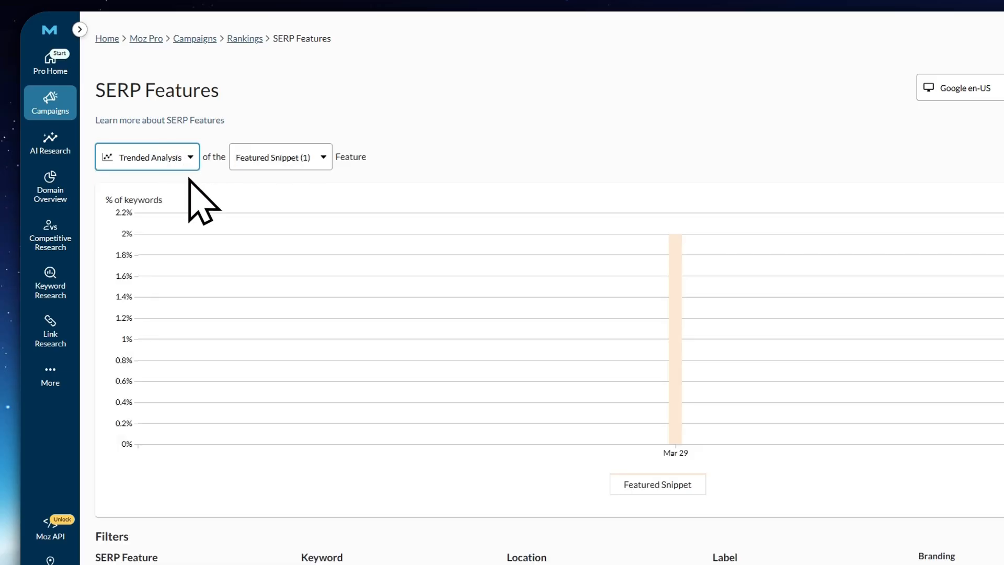
{"action": "left_click", "coordinate": [181, 162]}
{"action": "left_click", "coordinate": [178, 174]}
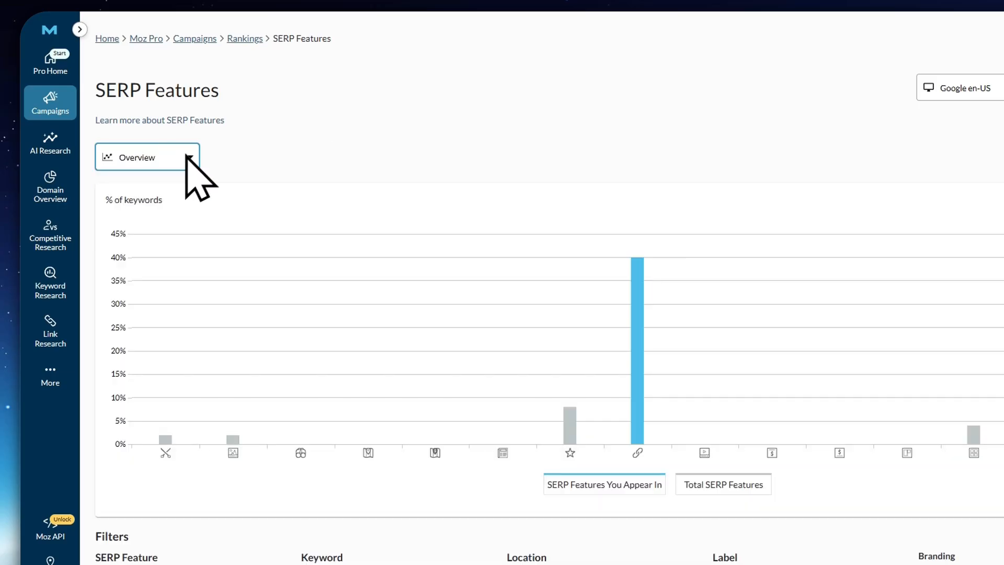
{"action": "left_click", "coordinate": [973, 87]}
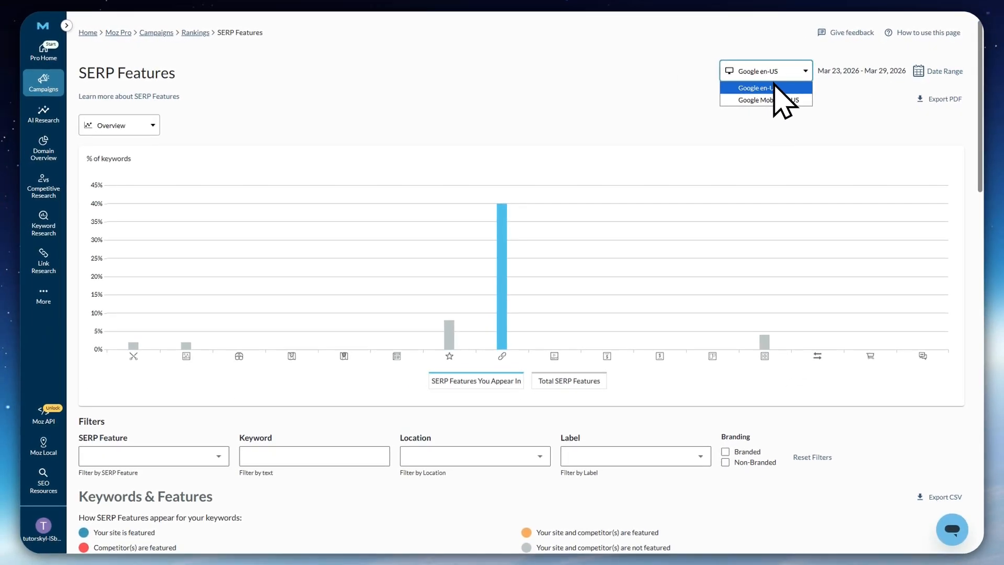
{"action": "left_click", "coordinate": [625, 76]}
Examine the Keywords & Features table, including the SERP features for the keywords "moz pro" and "moz"
{"action": "scroll", "coordinate": [609, 129], "scroll_direction": "down", "scroll_amount": 3}
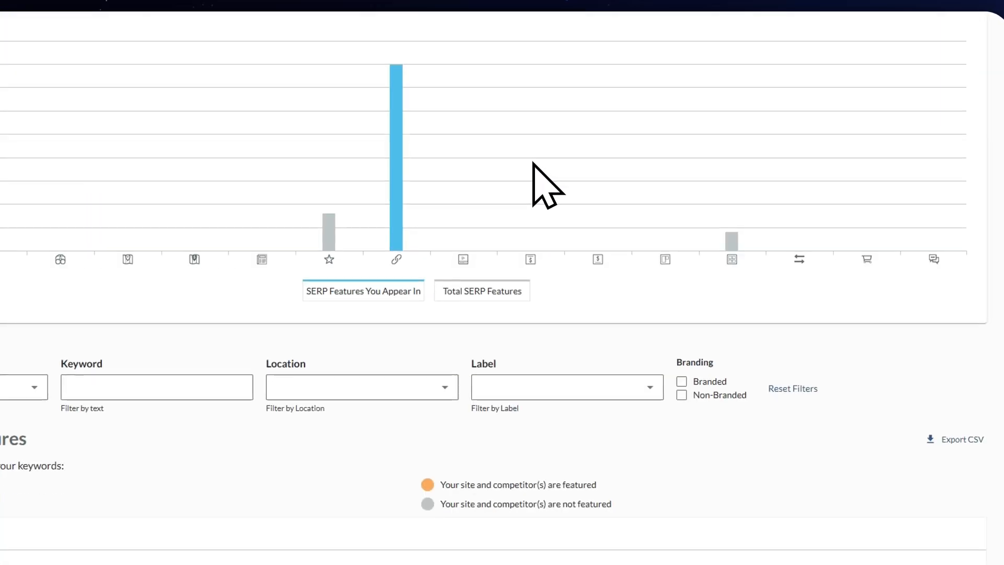
{"action": "scroll", "coordinate": [533, 163], "scroll_direction": "down", "scroll_amount": 5}
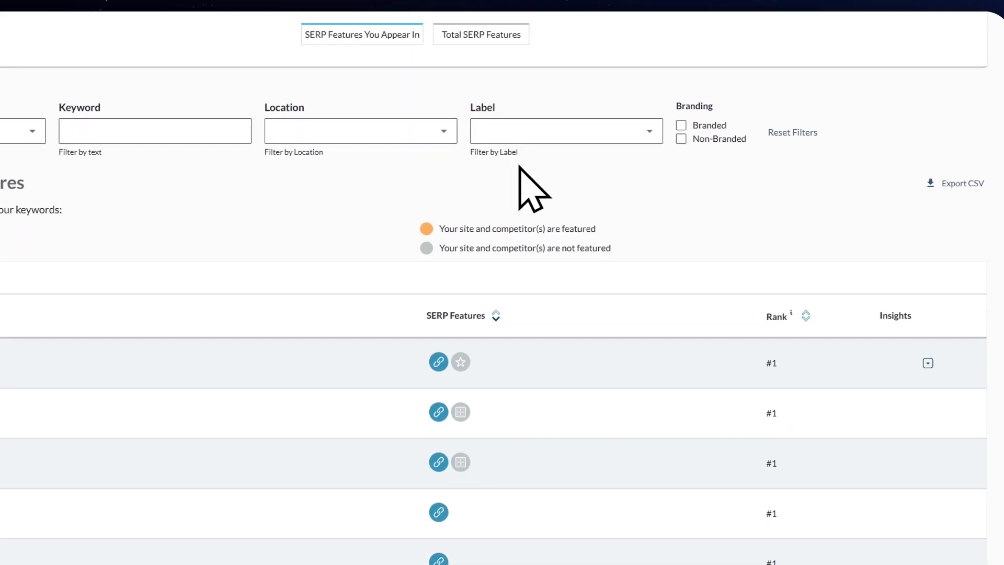
{"action": "left_click_drag", "start_coordinate": [82, 178], "coordinate": [269, 179]}
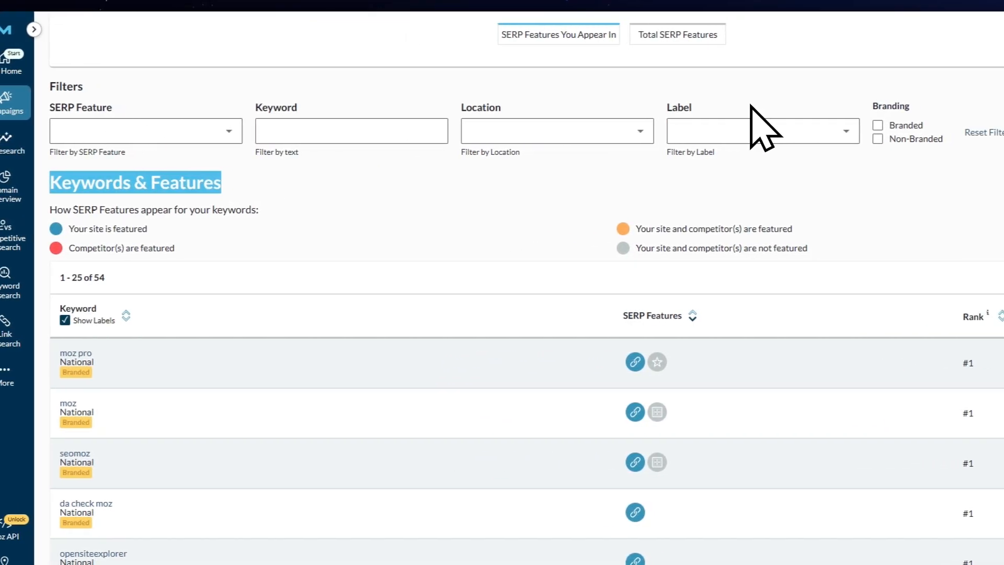
{"action": "left_click", "coordinate": [474, 231]}
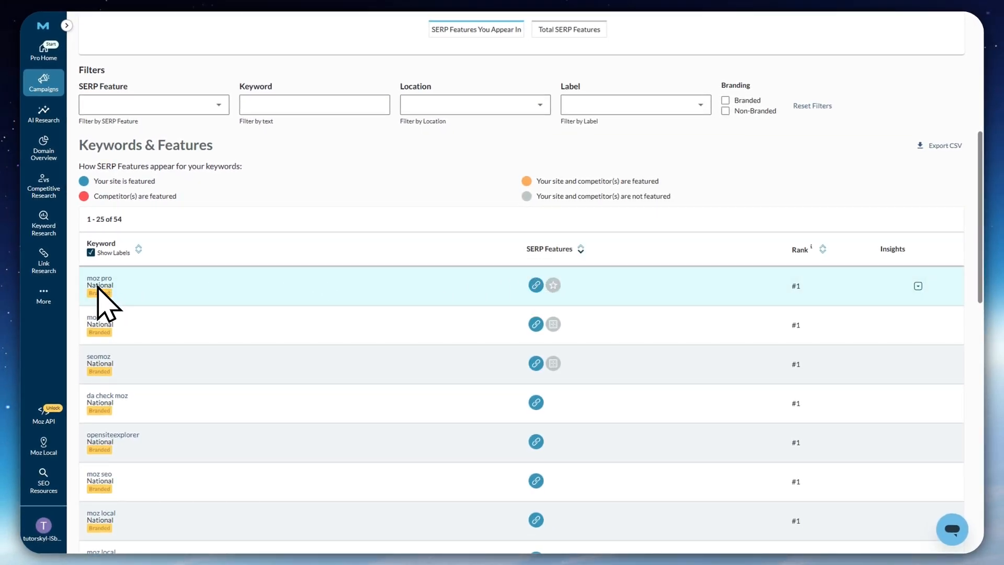
{"action": "mouse_move", "coordinate": [534, 282]}
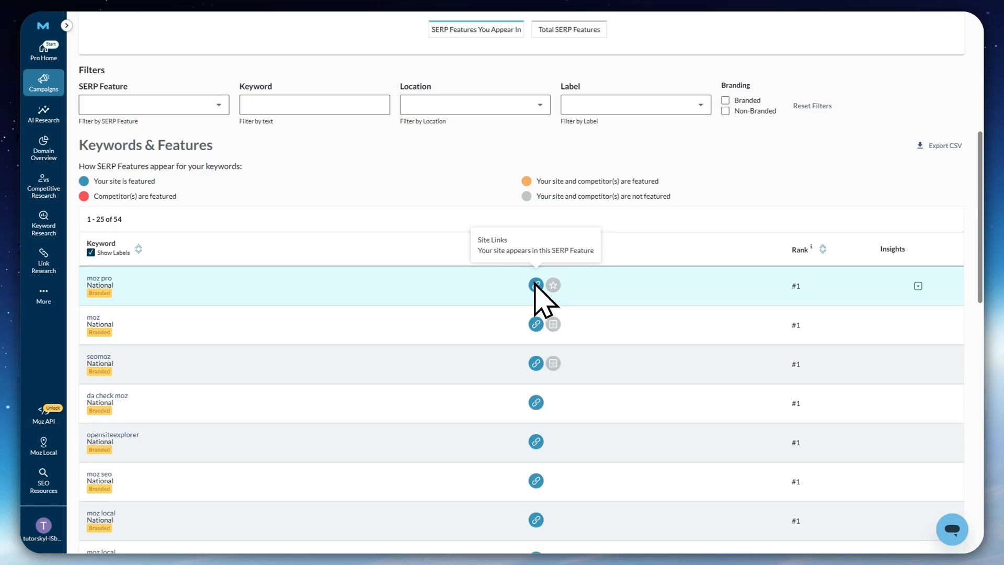
{"action": "mouse_move", "coordinate": [553, 323]}
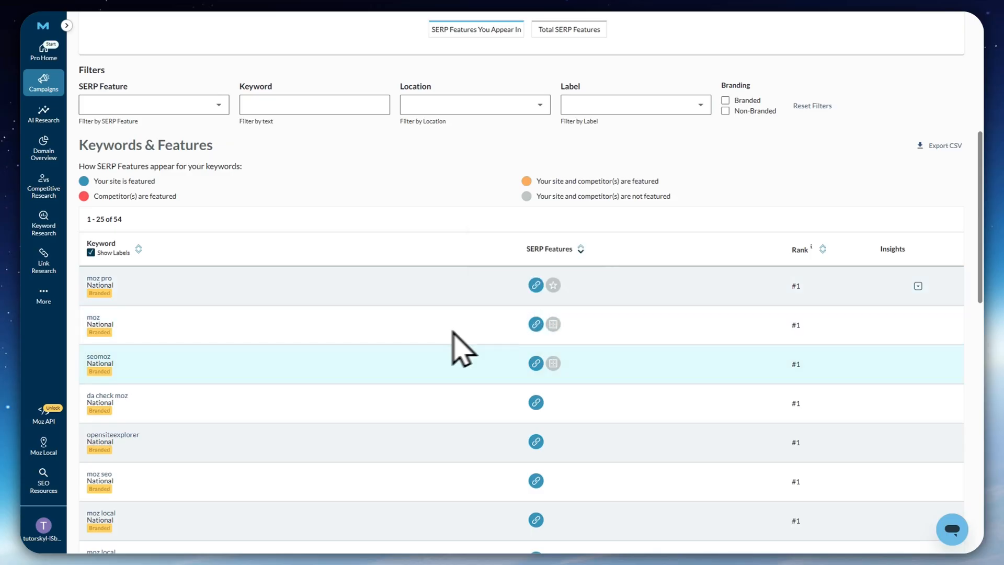
Expand the insight for the keyword "moz pro" in the Keywords & Features table and read the advice on Reviews rich snippets
{"action": "scroll", "coordinate": [502, 441], "scroll_direction": "down", "scroll_amount": 5}
{"action": "scroll", "coordinate": [574, 444], "scroll_direction": "up", "scroll_amount": 5}
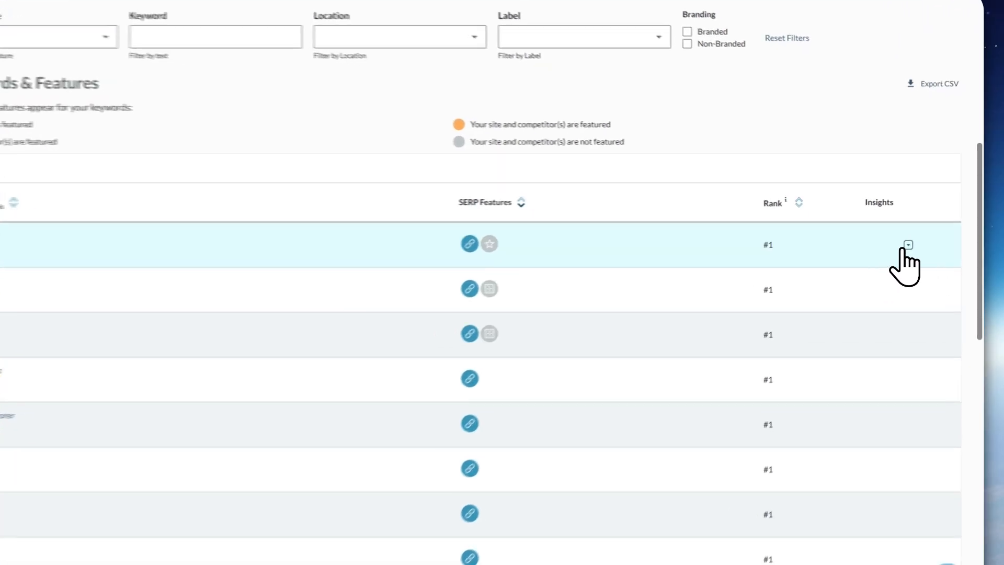
{"action": "left_click", "coordinate": [918, 236]}
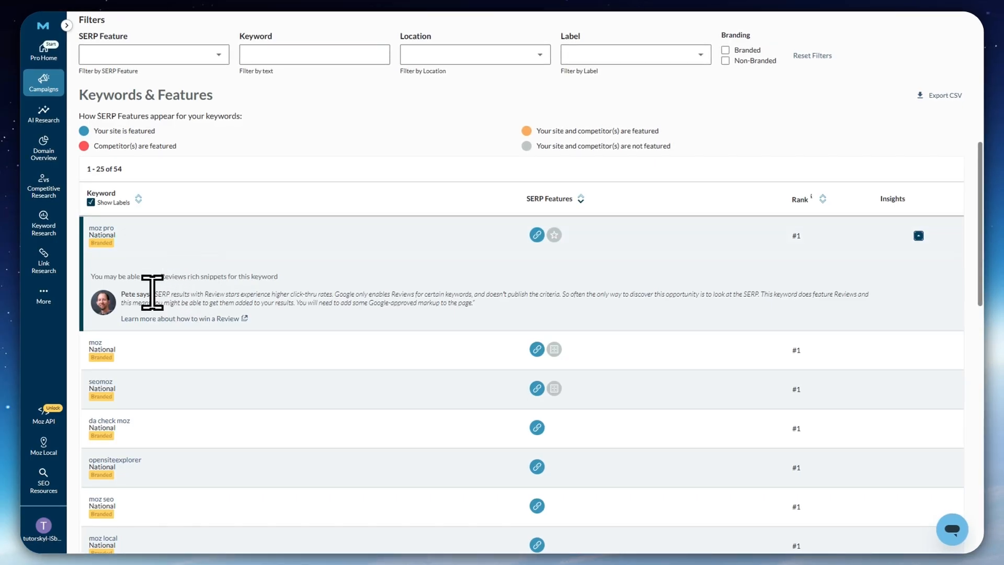
{"action": "left_click_drag", "start_coordinate": [127, 294], "coordinate": [208, 294]}
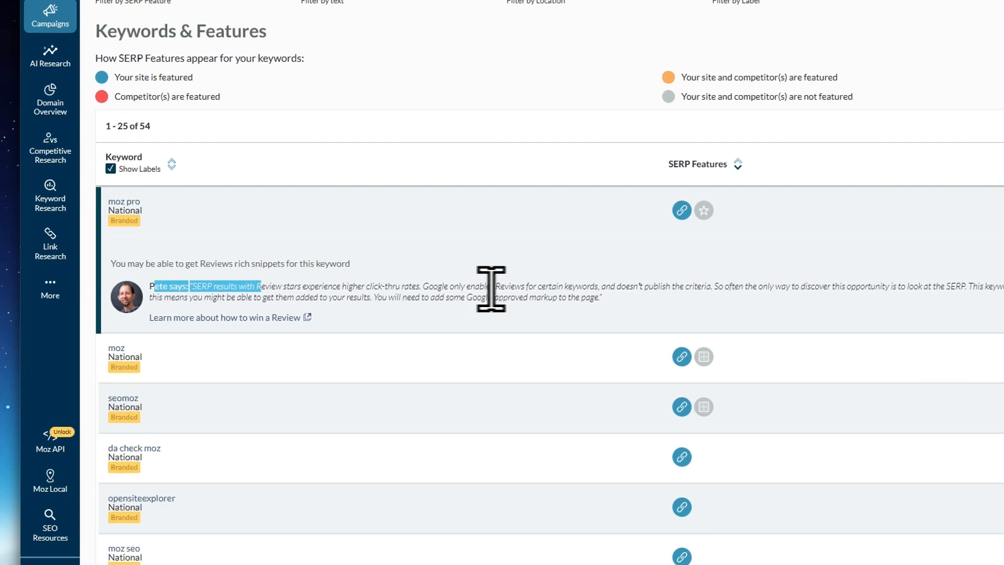
{"action": "left_click", "coordinate": [590, 289]}
{"action": "left_click_drag", "start_coordinate": [600, 293], "coordinate": [154, 282]}
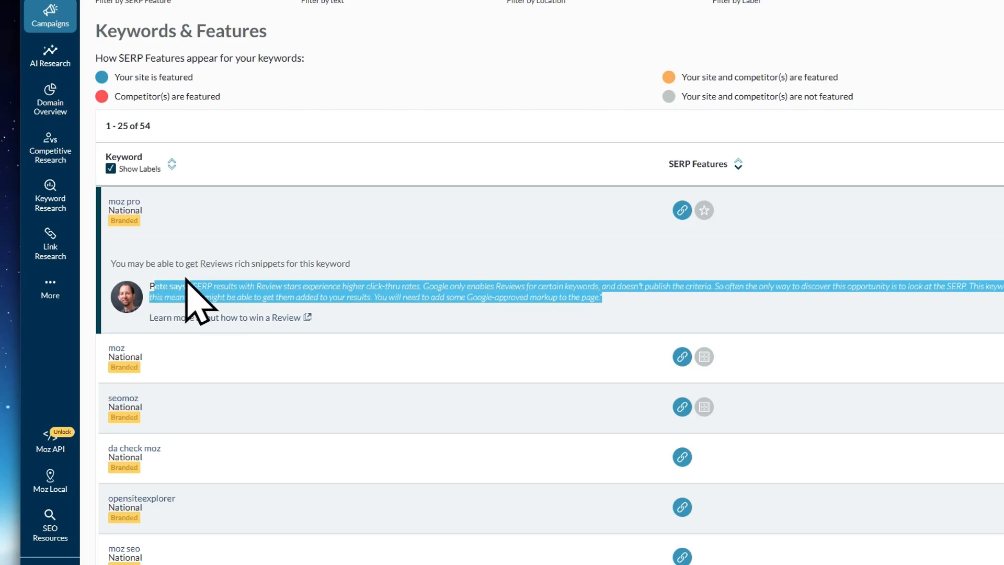
{"action": "left_click", "coordinate": [304, 291]}
Go through the remaining keywords in the Keywords & Features table and expand the insight for "moz bar"
{"action": "scroll", "coordinate": [665, 298], "scroll_direction": "down", "scroll_amount": 14}
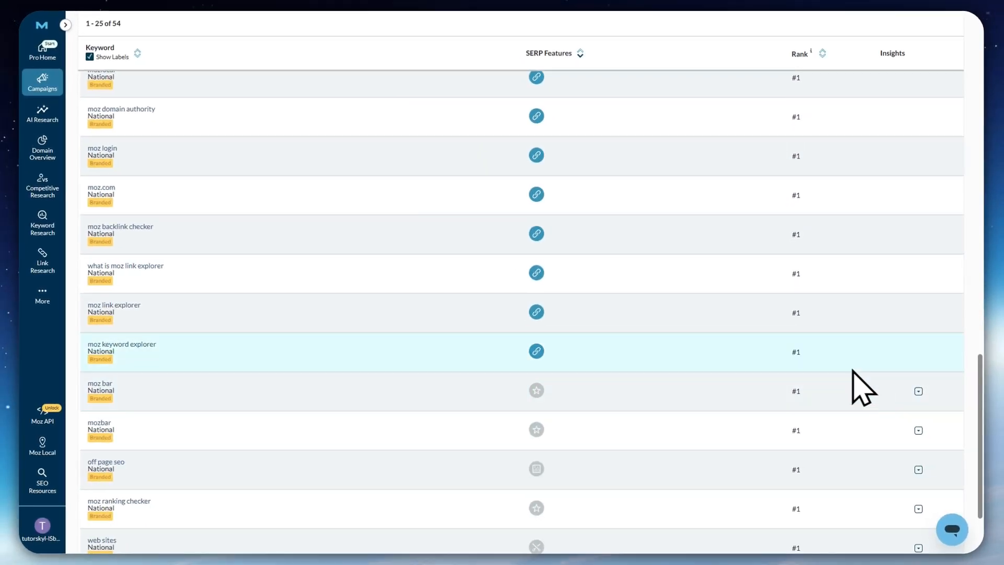
{"action": "scroll", "coordinate": [863, 387], "scroll_direction": "down", "scroll_amount": 3}
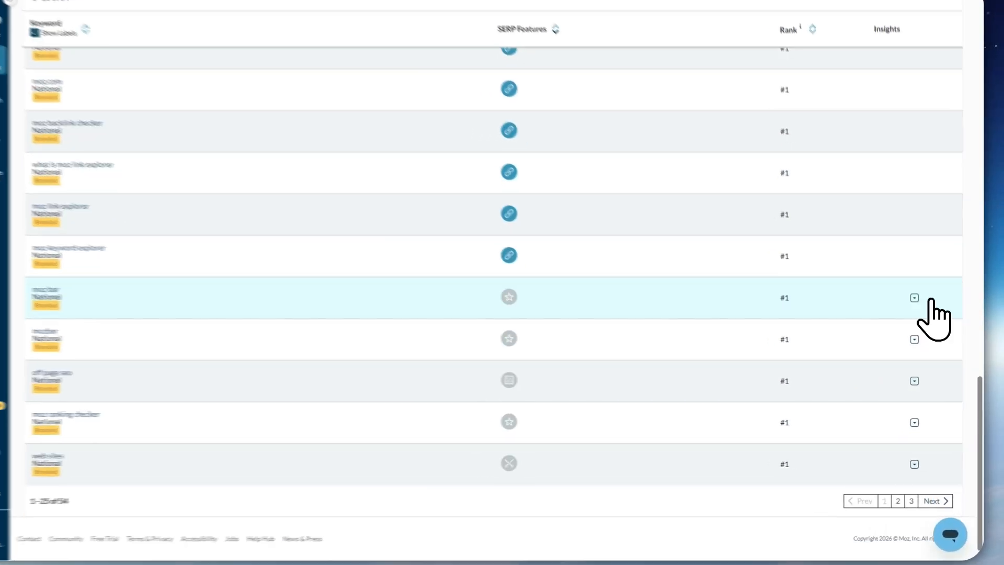
{"action": "left_click", "coordinate": [917, 307]}
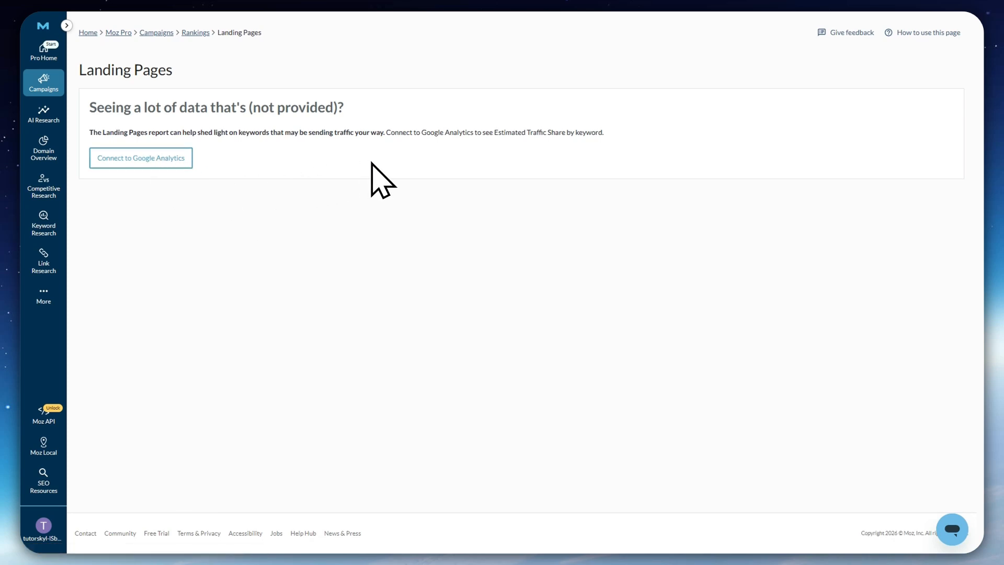
Read the Landing Pages report's notice about "(not provided)" data and connecting to Google Analytics
{"action": "left_click_drag", "start_coordinate": [105, 108], "coordinate": [182, 121]}
{"action": "left_click", "coordinate": [349, 146]}
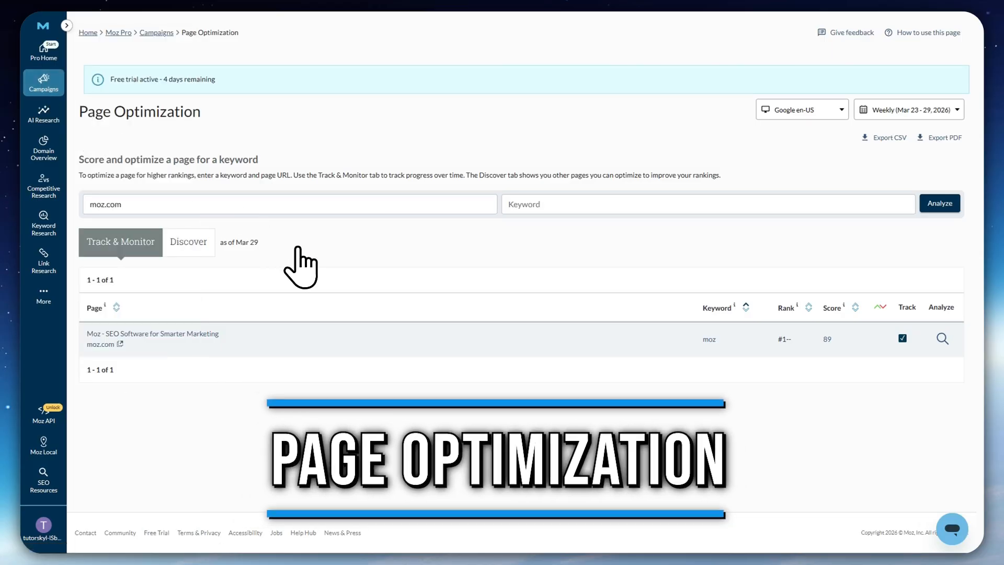
Go to the campaign's Page Optimization page and read the introduction to scoring and optimizing a page for a keyword
{"action": "mouse_move", "coordinate": [38, 98]}
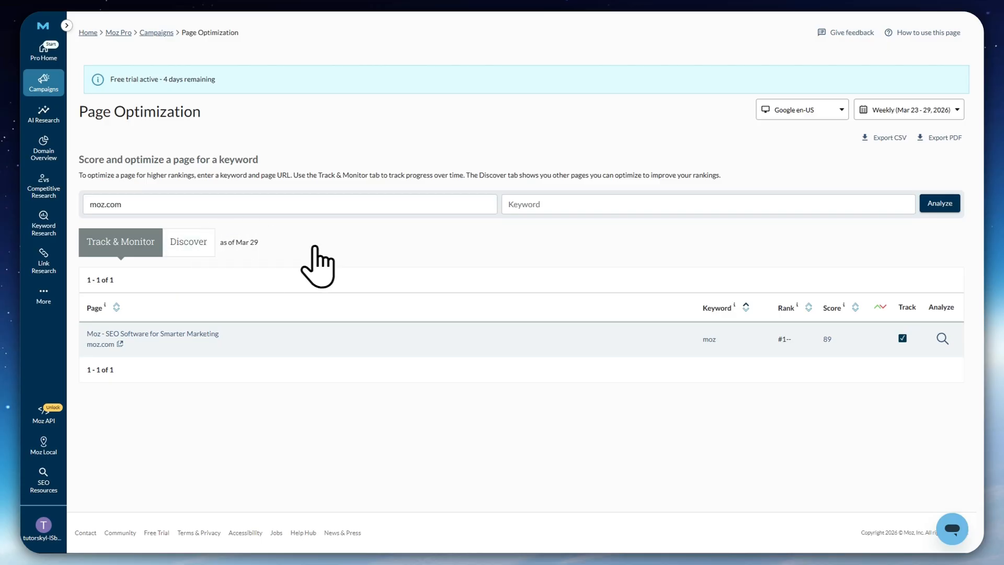
{"action": "left_click_drag", "start_coordinate": [79, 160], "coordinate": [268, 147]}
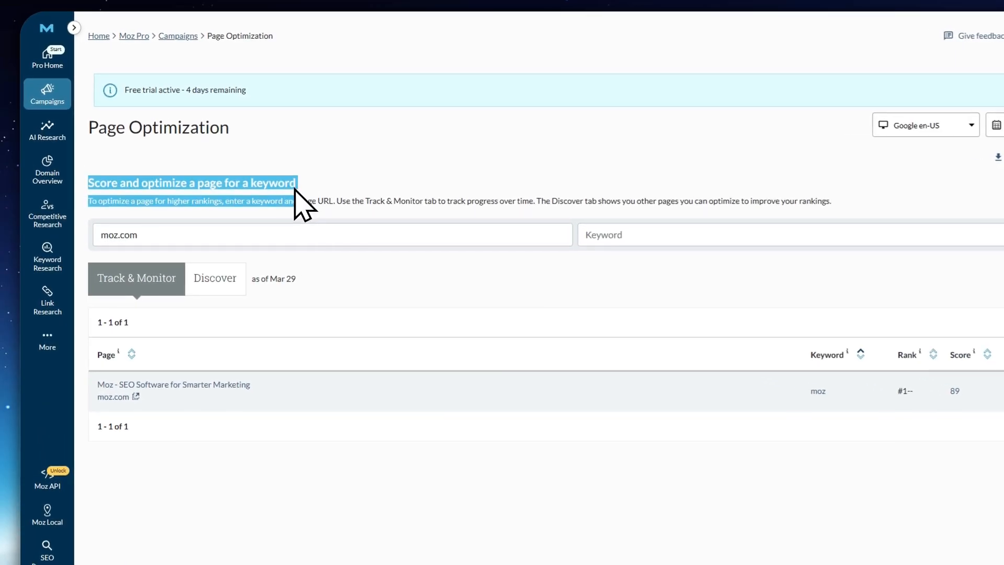
{"action": "left_click", "coordinate": [312, 175]}
{"action": "left_click", "coordinate": [262, 232]}
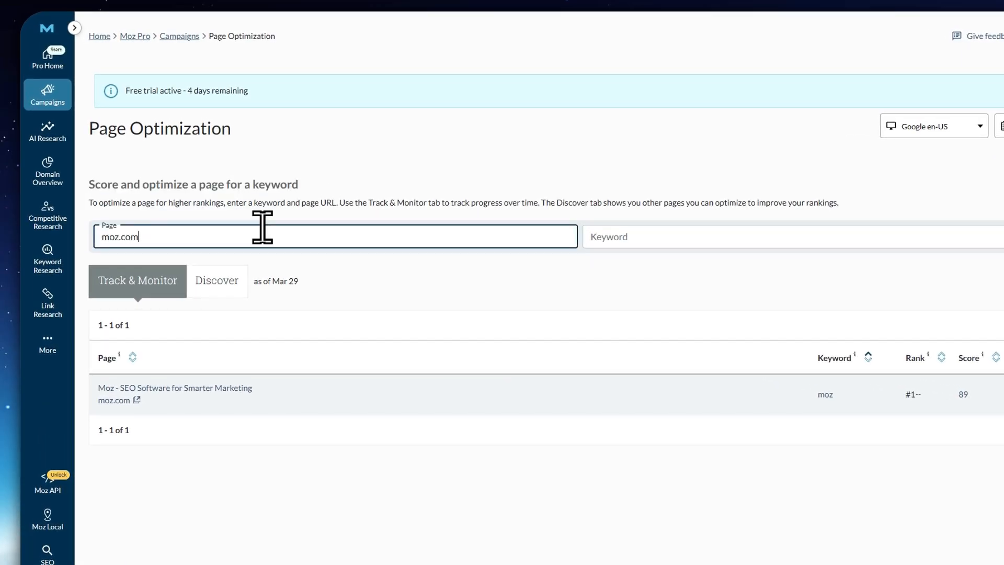
{"action": "key", "text": "BackSpace"}
{"action": "key", "text": "BackSpace"}
{"action": "key", "text": "BackSpace"}
{"action": "key", "text": "BackSpace"}
{"action": "key", "text": "BackSpace"}
{"action": "key", "text": "BackSpace"}
{"action": "key", "text": "BackSpace"}
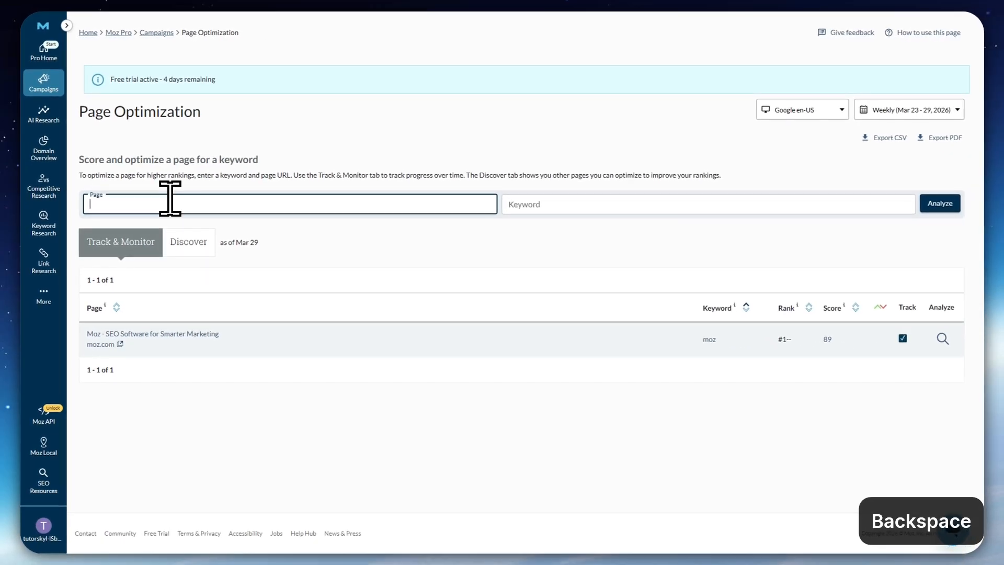
{"action": "type", "text": "moz.com/fo"}
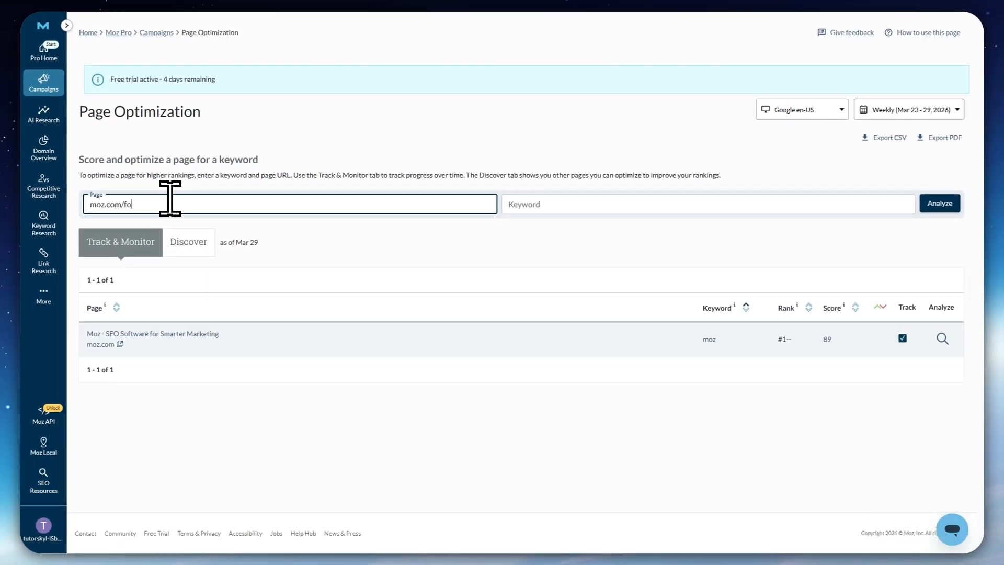
{"action": "type", "text": "rum"}
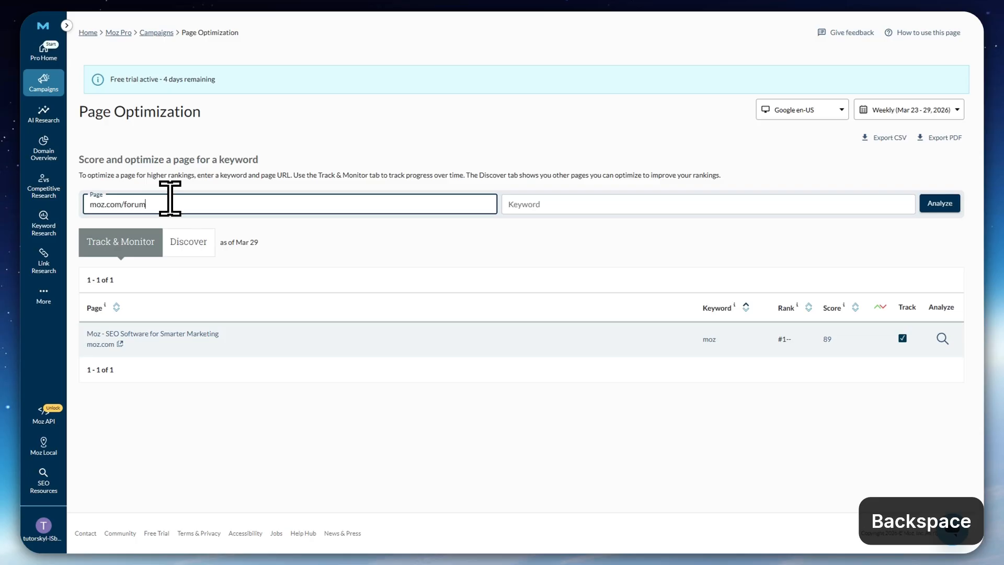
{"action": "key", "text": "BackSpace"}
{"action": "key", "text": "BackSpace"}
{"action": "key", "text": "BackSpace"}
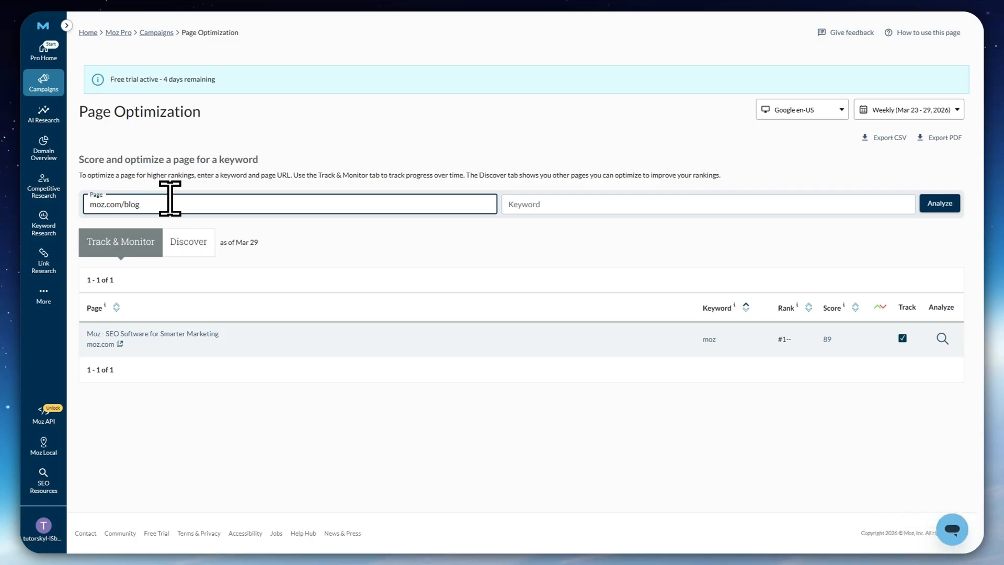
{"action": "left_click_drag", "start_coordinate": [159, 205], "coordinate": [40, 205]}
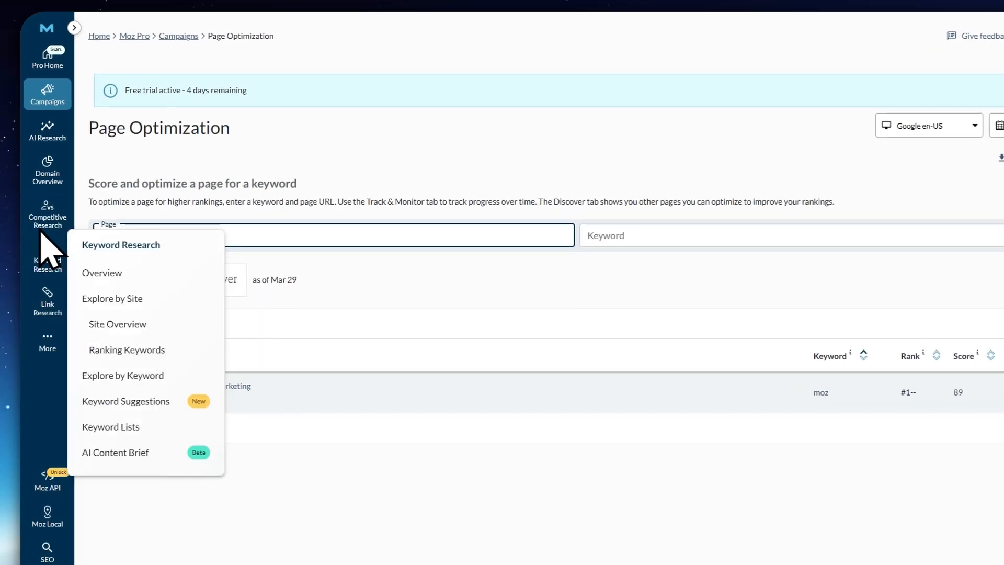
{"action": "key", "text": "BackSpace"}
{"action": "left_click", "coordinate": [568, 239]}
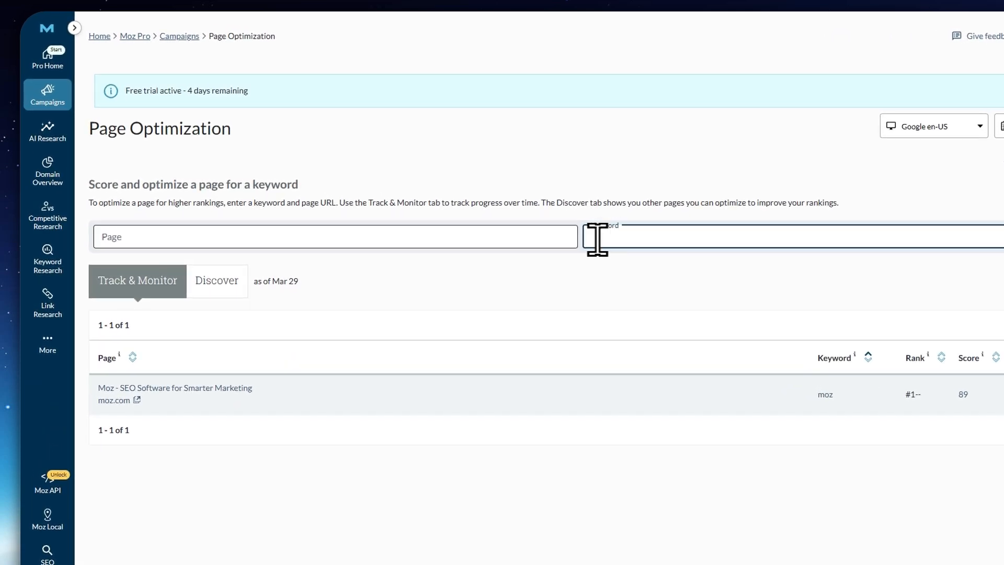
Analyze the page moz.com for the keyword "moz"
{"action": "left_click", "coordinate": [432, 233]}
{"action": "type", "text": "moz.com"}
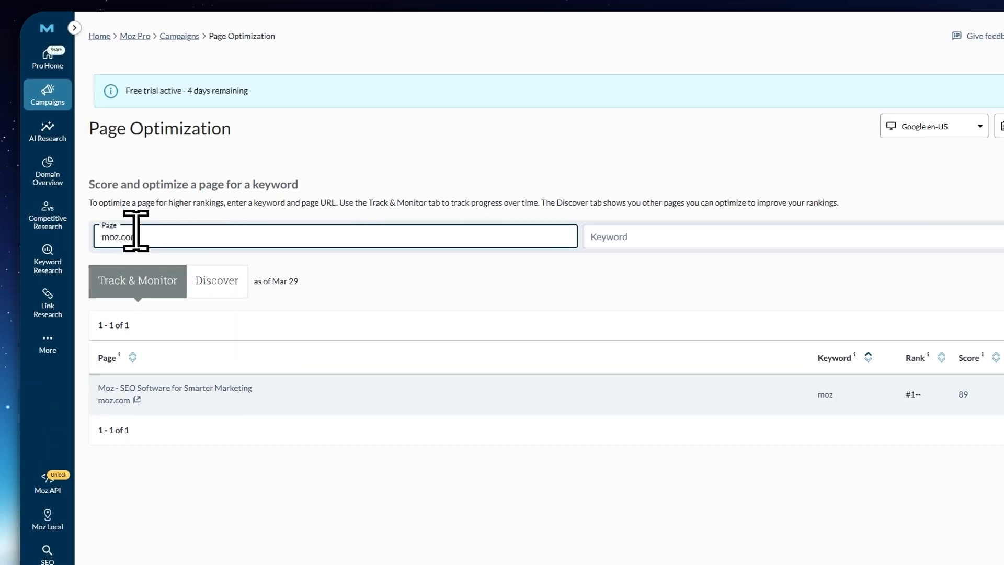
{"action": "left_click", "coordinate": [642, 236]}
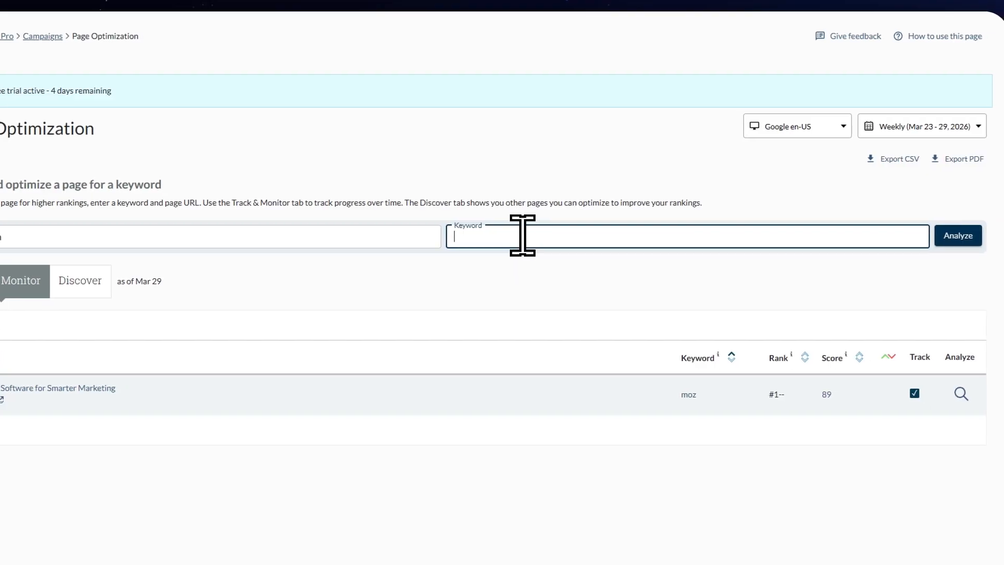
{"action": "type", "text": "moz"}
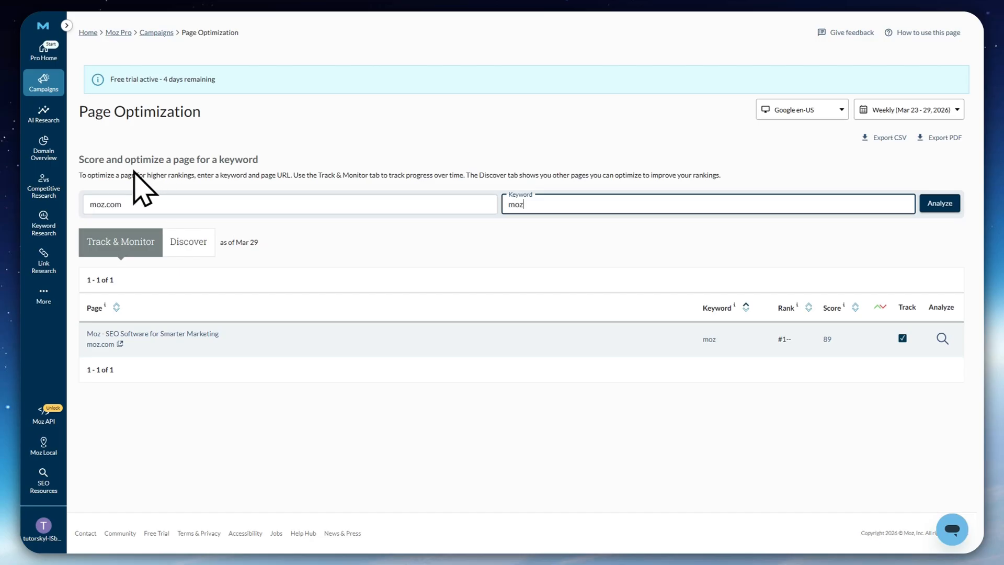
{"action": "left_click", "coordinate": [939, 204]}
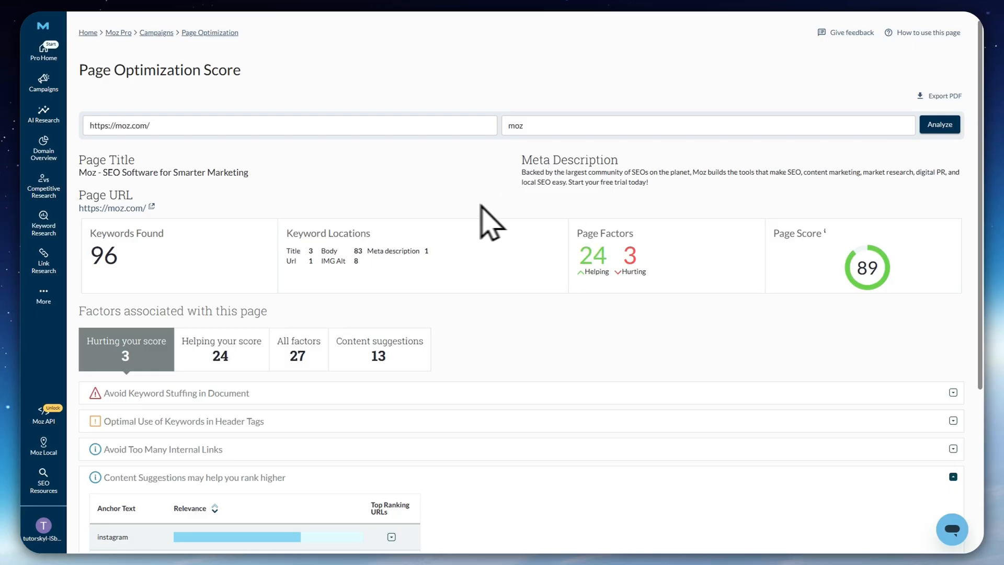
Examine the Page Optimization Score report, including the Keywords Found figure and the factors associated with the page
{"action": "scroll", "coordinate": [311, 199], "scroll_direction": "down", "scroll_amount": 2}
{"action": "scroll", "coordinate": [312, 201], "scroll_direction": "up", "scroll_amount": 2}
{"action": "left_click_drag", "start_coordinate": [97, 234], "coordinate": [249, 238]}
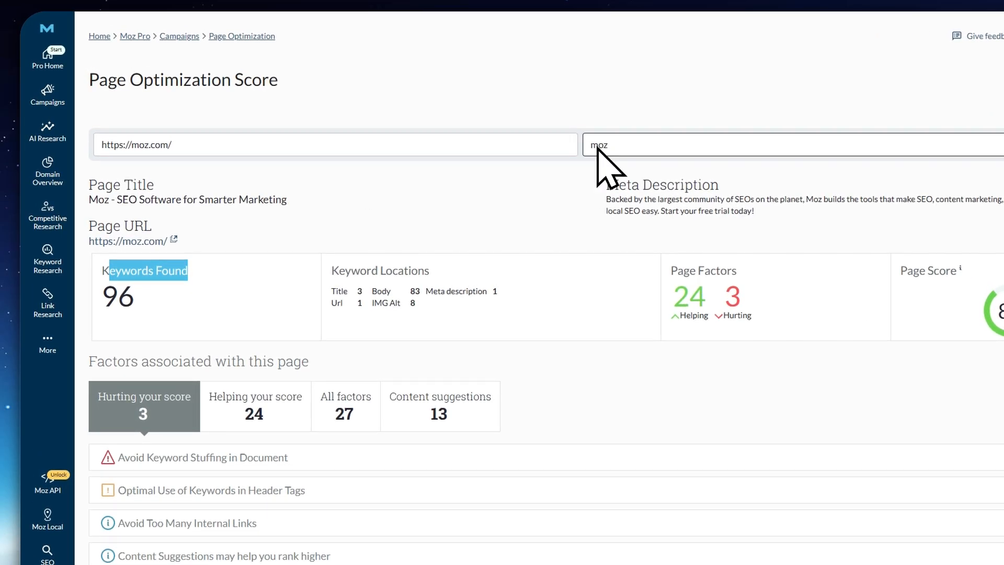
{"action": "left_click", "coordinate": [518, 228]}
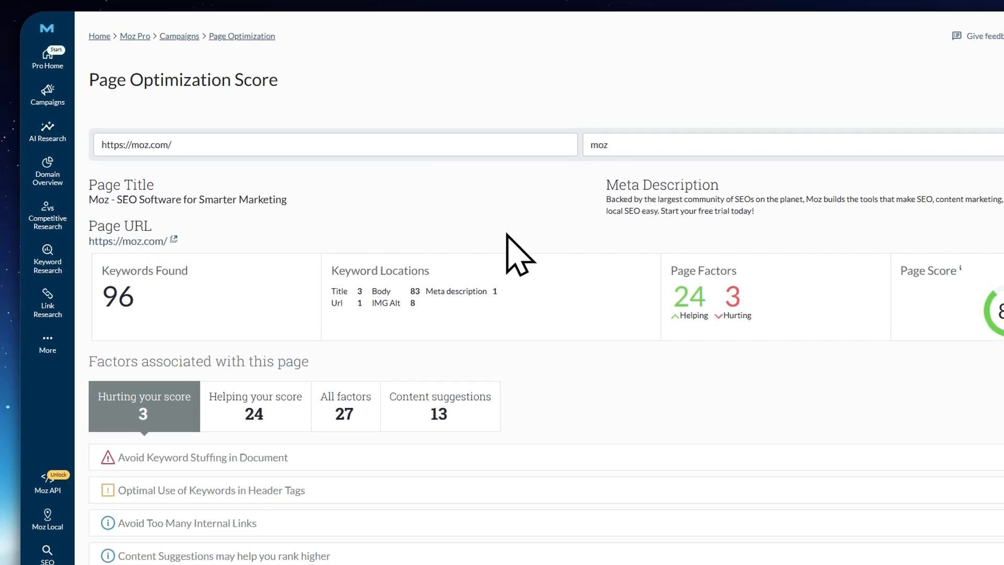
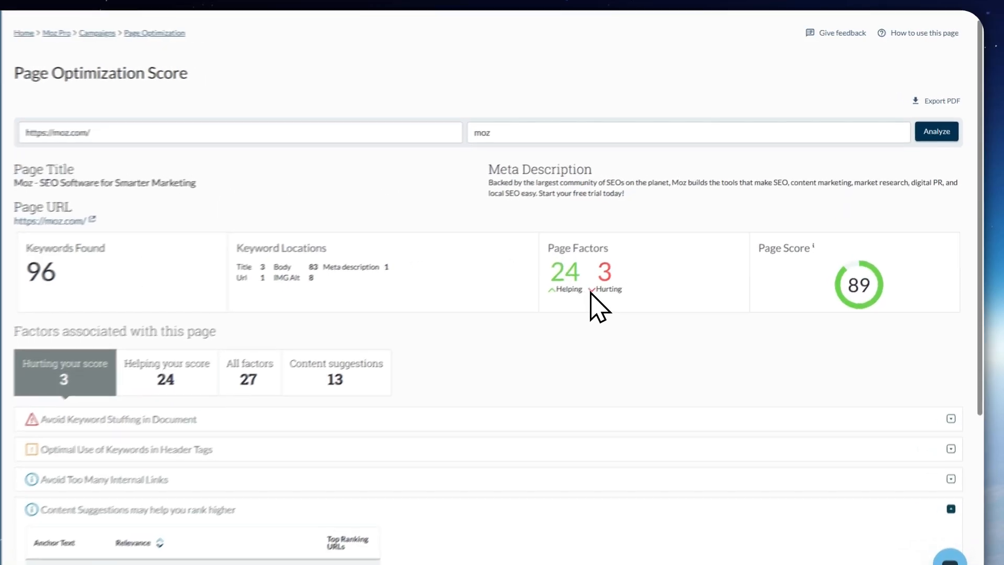
Review the Page Factors figures and the list of factors hurting the page's optimization score
{"action": "double_click", "coordinate": [605, 272]}
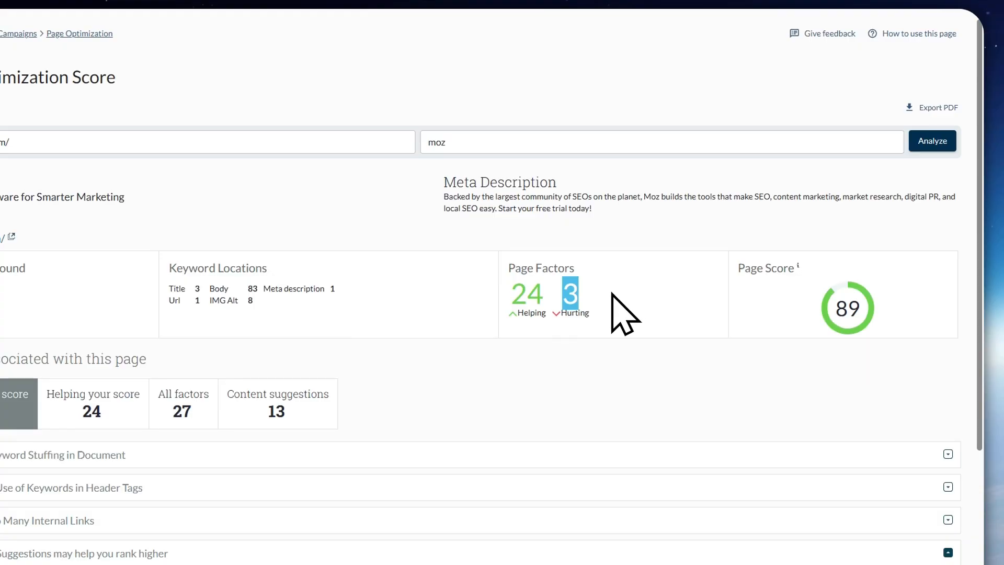
{"action": "scroll", "coordinate": [625, 314], "scroll_direction": "down", "scroll_amount": 5}
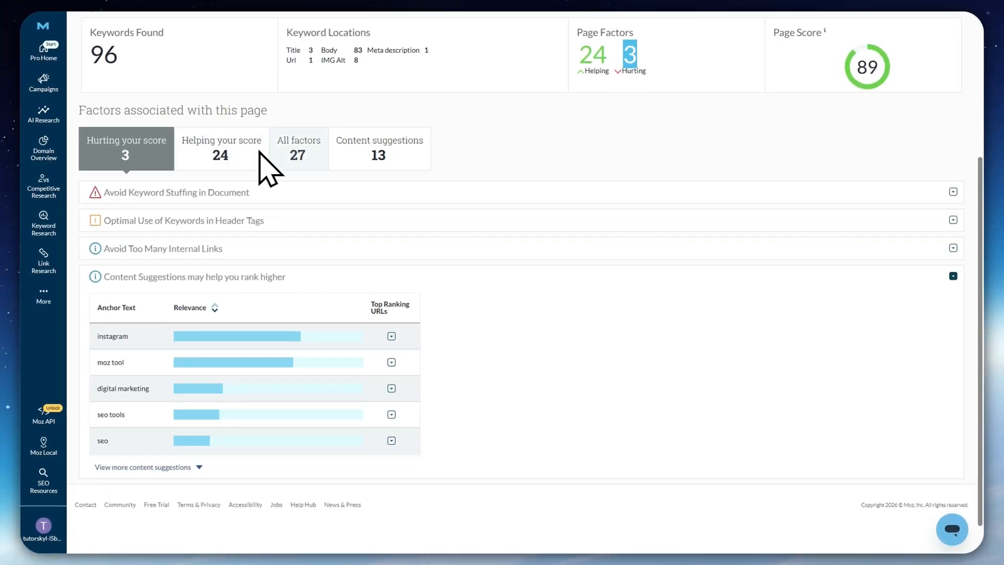
{"action": "scroll", "coordinate": [293, 188], "scroll_direction": "up", "scroll_amount": 4}
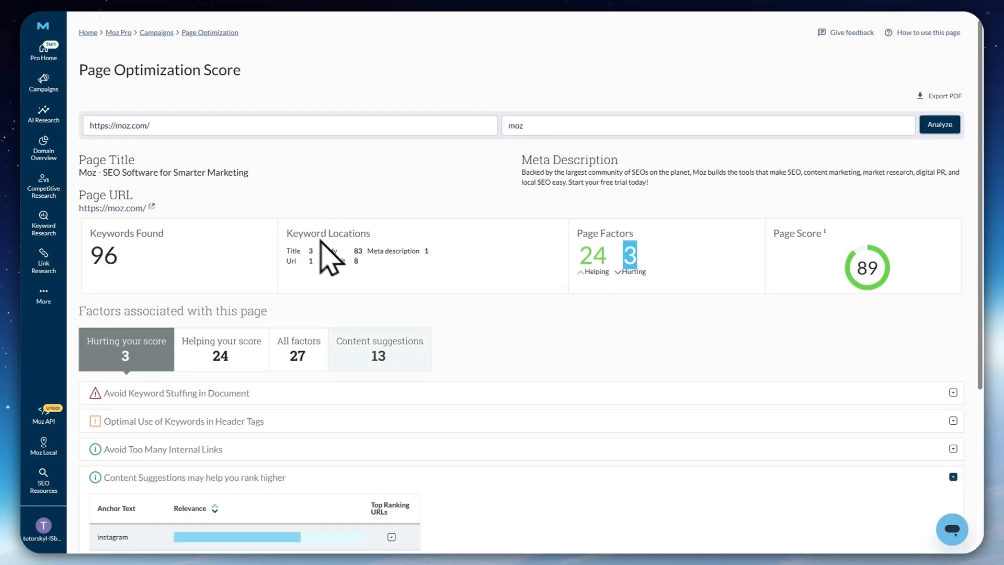
{"action": "scroll", "coordinate": [474, 370], "scroll_direction": "down", "scroll_amount": 2}
{"action": "scroll", "coordinate": [568, 407], "scroll_direction": "down", "scroll_amount": 2}
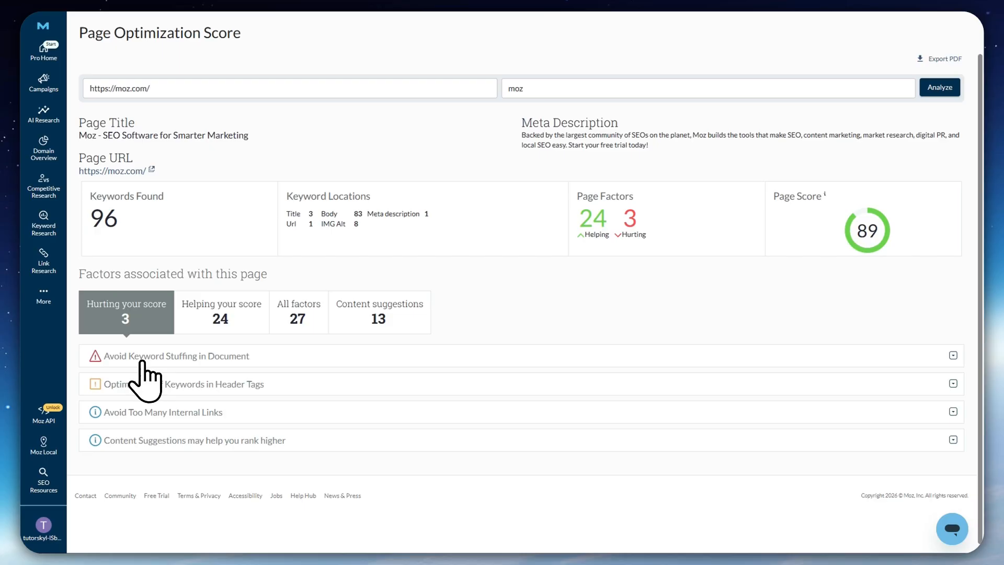
Expand the hurting factor "Avoid Keyword Stuffing in Document" and read why it is an issue and how to fix it
{"action": "left_click", "coordinate": [160, 358]}
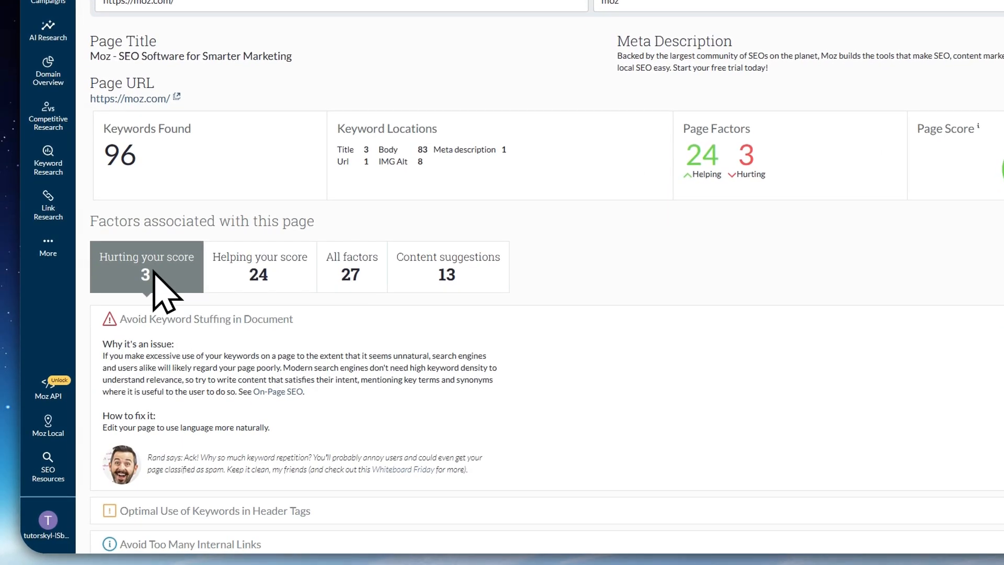
{"action": "scroll", "coordinate": [123, 367], "scroll_direction": "down", "scroll_amount": 1}
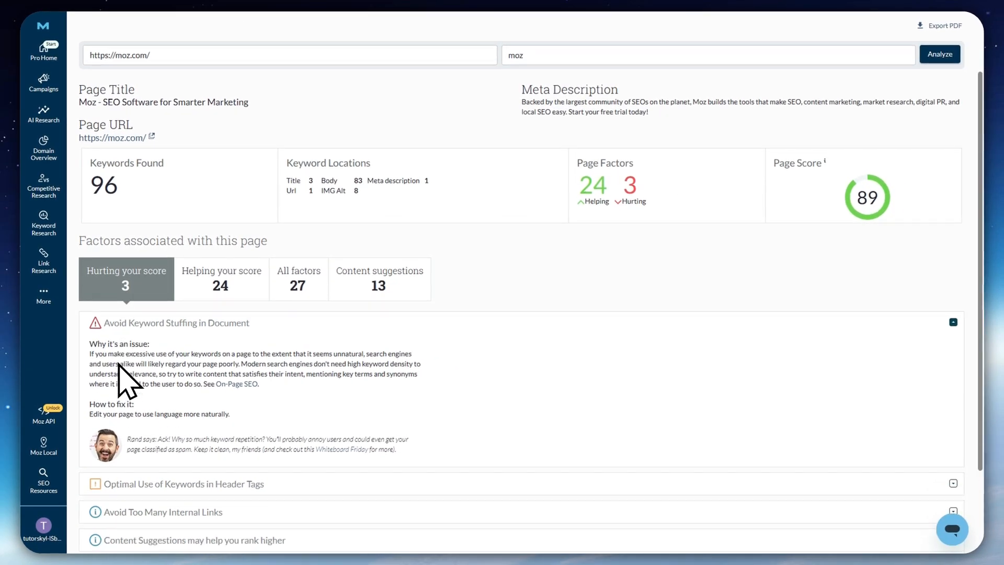
{"action": "scroll", "coordinate": [121, 366], "scroll_direction": "down", "scroll_amount": 2}
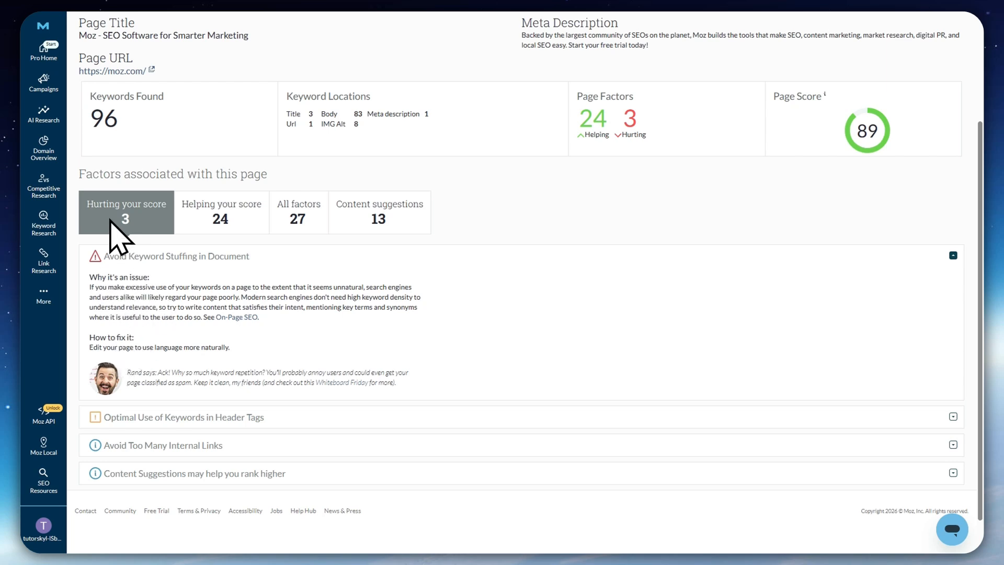
{"action": "scroll", "coordinate": [110, 301], "scroll_direction": "up", "scroll_amount": 4}
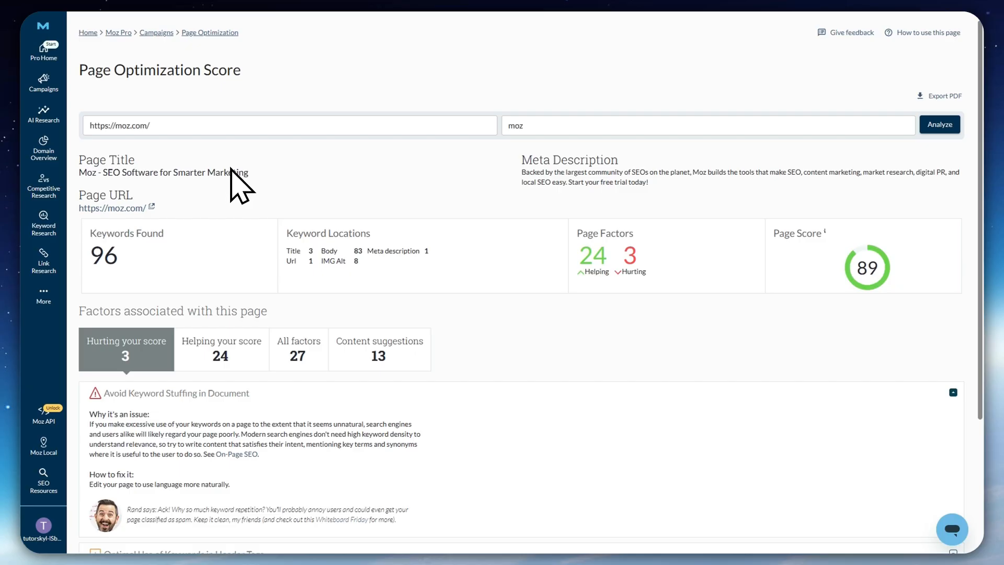
{"action": "scroll", "coordinate": [251, 220], "scroll_direction": "down", "scroll_amount": 4}
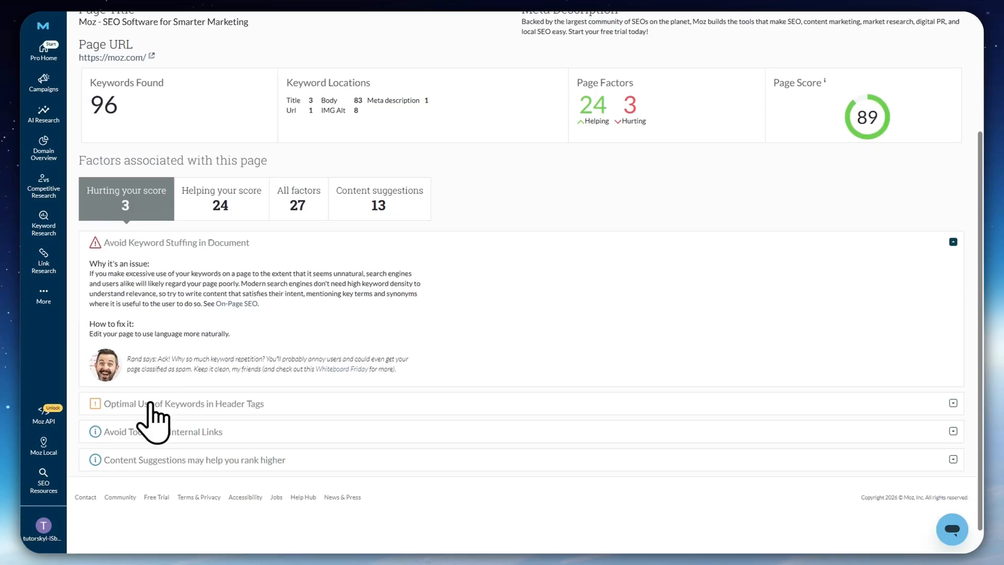
Expand "Optimal Use of Keywords in Header Tags" and "Avoid Too Many Internal Links" and read their issue explanations and fixes
{"action": "left_click", "coordinate": [116, 404]}
{"action": "scroll", "coordinate": [128, 379], "scroll_direction": "down", "scroll_amount": 4}
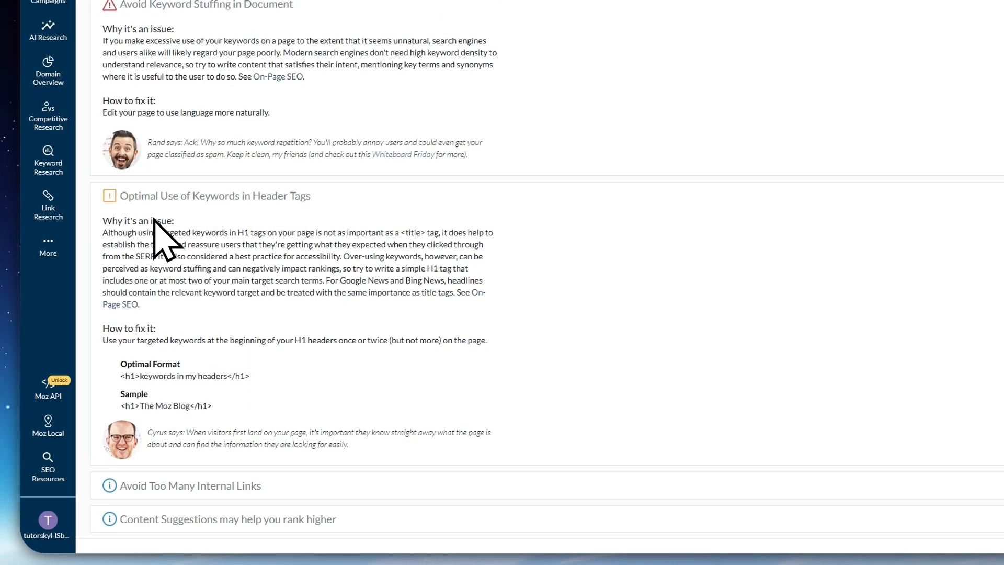
{"action": "scroll", "coordinate": [131, 324], "scroll_direction": "down", "scroll_amount": 1}
{"action": "left_click", "coordinate": [212, 392]}
{"action": "scroll", "coordinate": [209, 397], "scroll_direction": "down", "scroll_amount": 4}
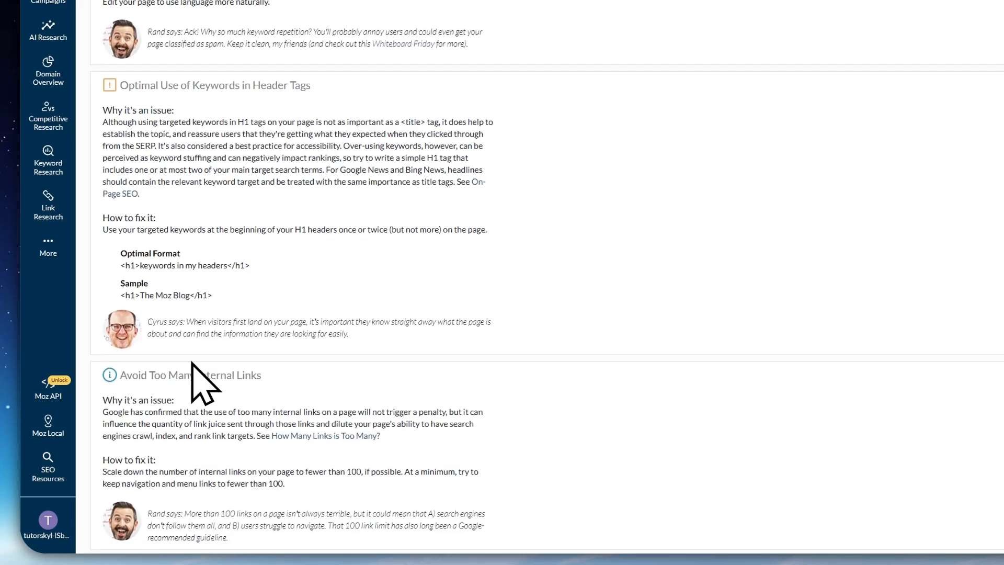
{"action": "left_click_drag", "start_coordinate": [111, 251], "coordinate": [209, 264]}
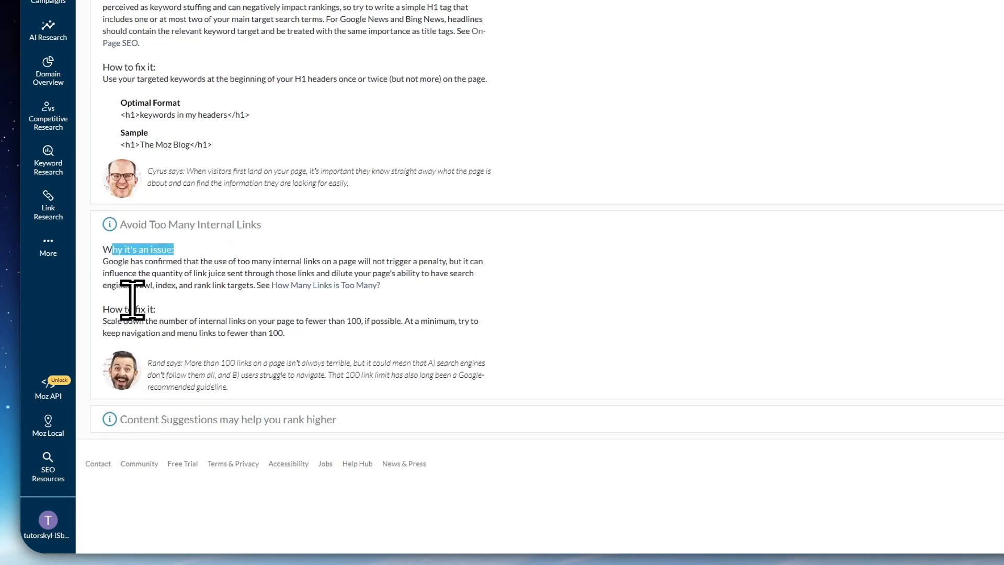
{"action": "left_click_drag", "start_coordinate": [110, 309], "coordinate": [210, 304]}
{"action": "scroll", "coordinate": [211, 320], "scroll_direction": "up", "scroll_amount": 20}
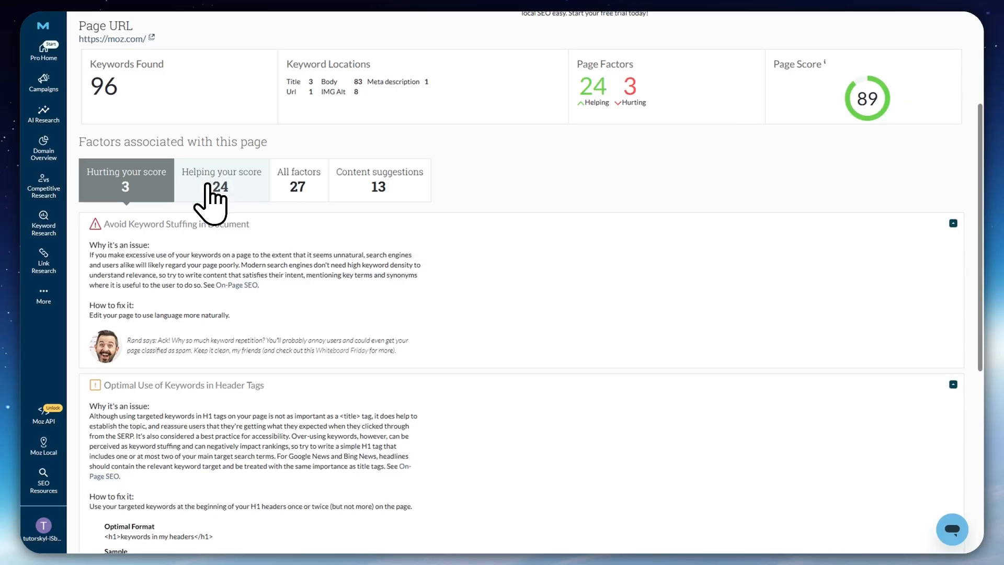
Show the factors helping the page's score and look through the list
{"action": "left_click", "coordinate": [210, 181]}
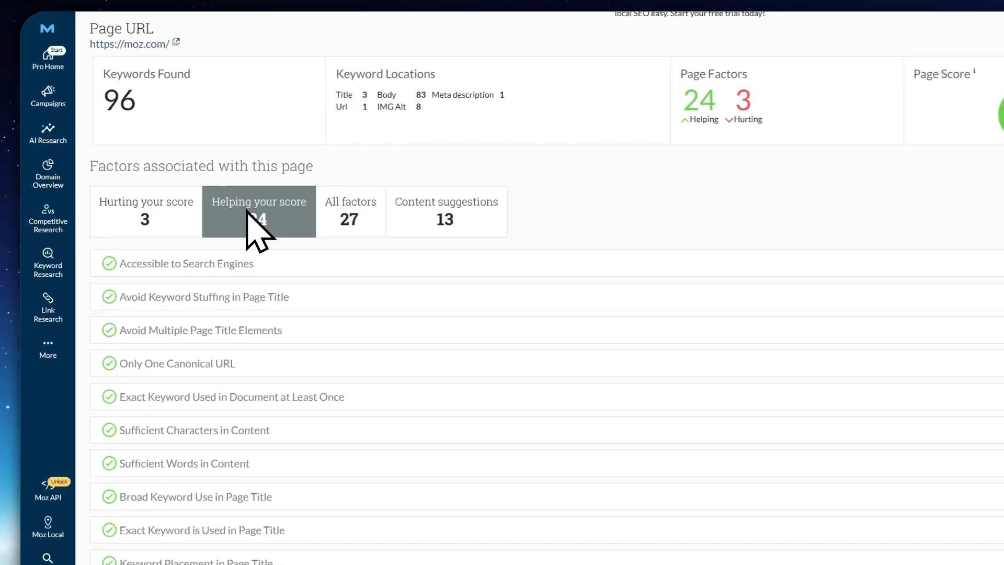
{"action": "scroll", "coordinate": [314, 316], "scroll_direction": "down", "scroll_amount": 4}
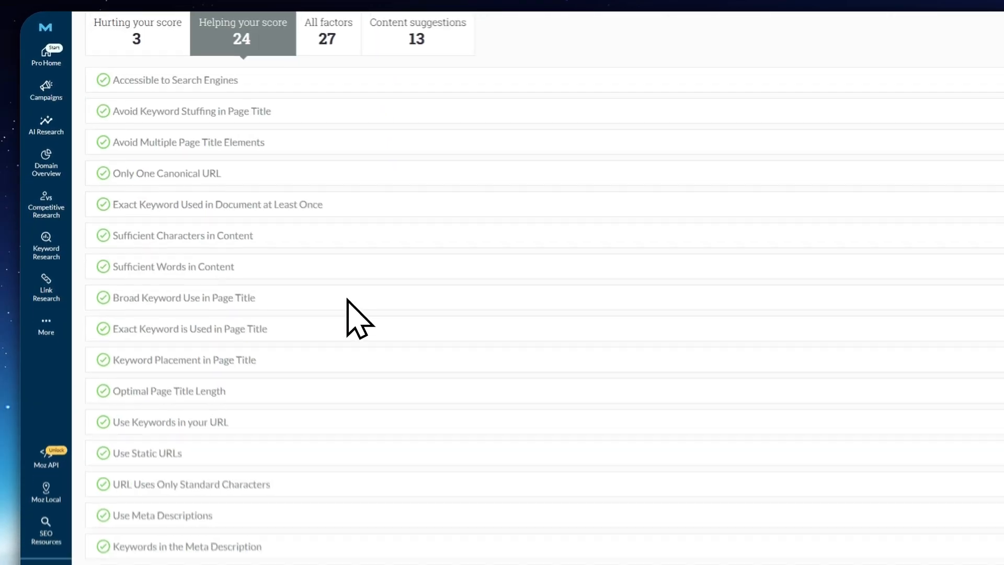
{"action": "scroll", "coordinate": [324, 291], "scroll_direction": "up", "scroll_amount": 5}
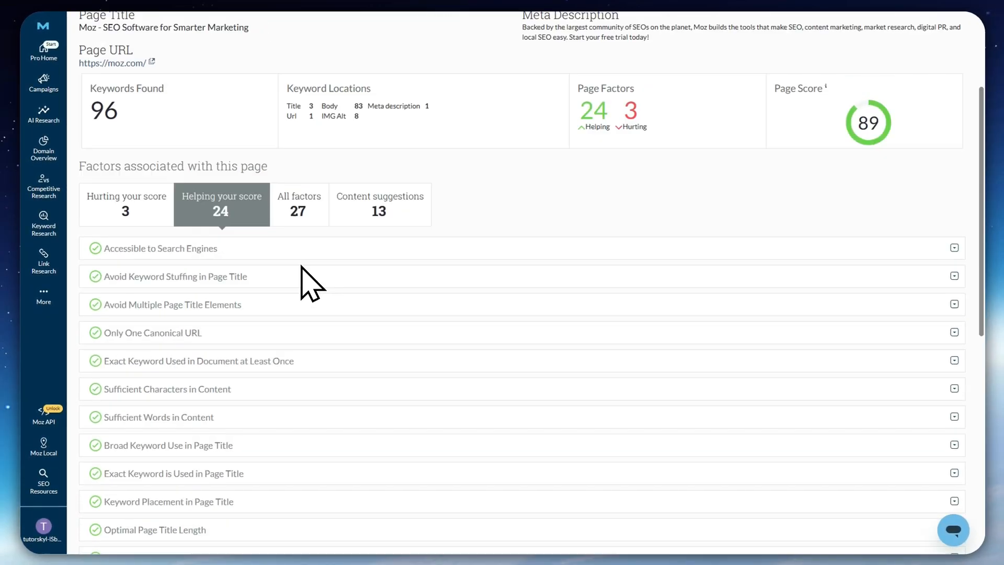
{"action": "scroll", "coordinate": [302, 267], "scroll_direction": "up", "scroll_amount": 3}
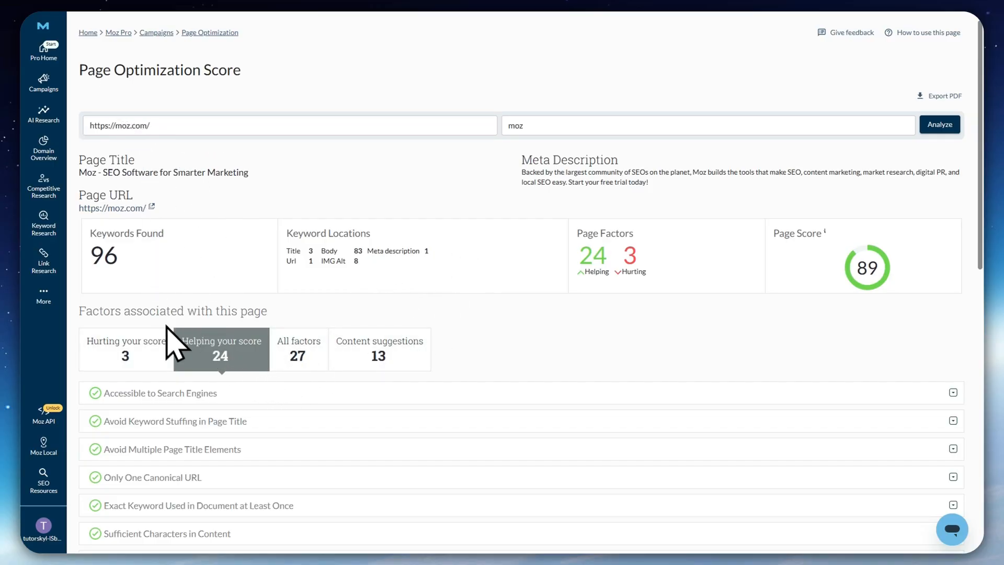
{"action": "scroll", "coordinate": [173, 335], "scroll_direction": "down", "scroll_amount": 5}
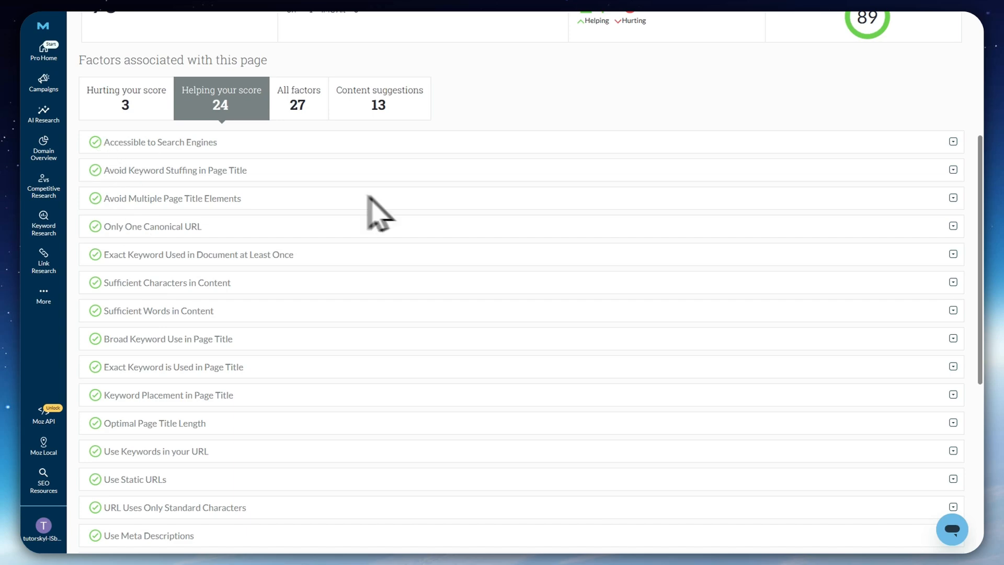
Expand the helping factor "Accessible to Search Engines", read its details and look over the remaining helping factors
{"action": "left_click", "coordinate": [127, 151]}
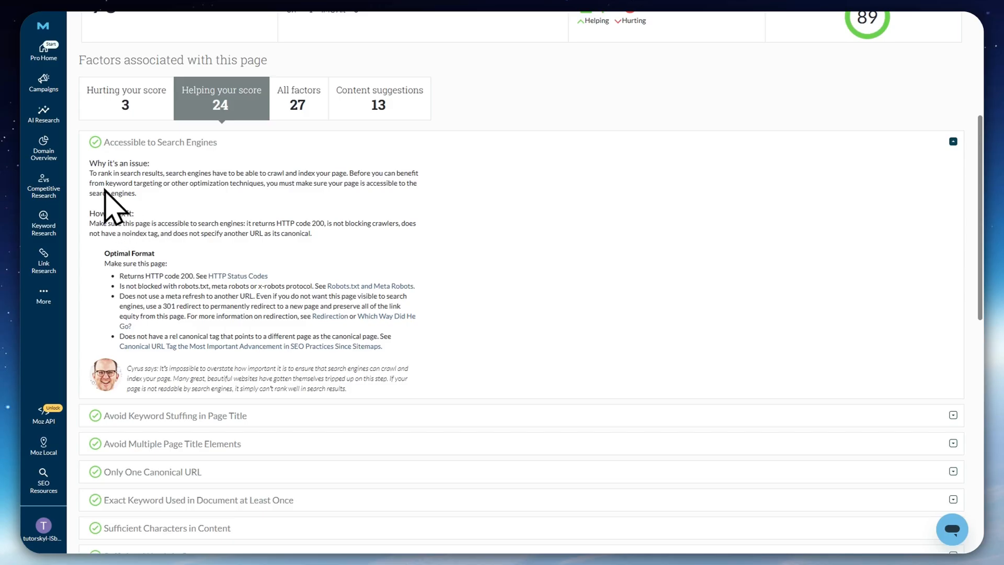
{"action": "scroll", "coordinate": [134, 287], "scroll_direction": "up", "scroll_amount": 5}
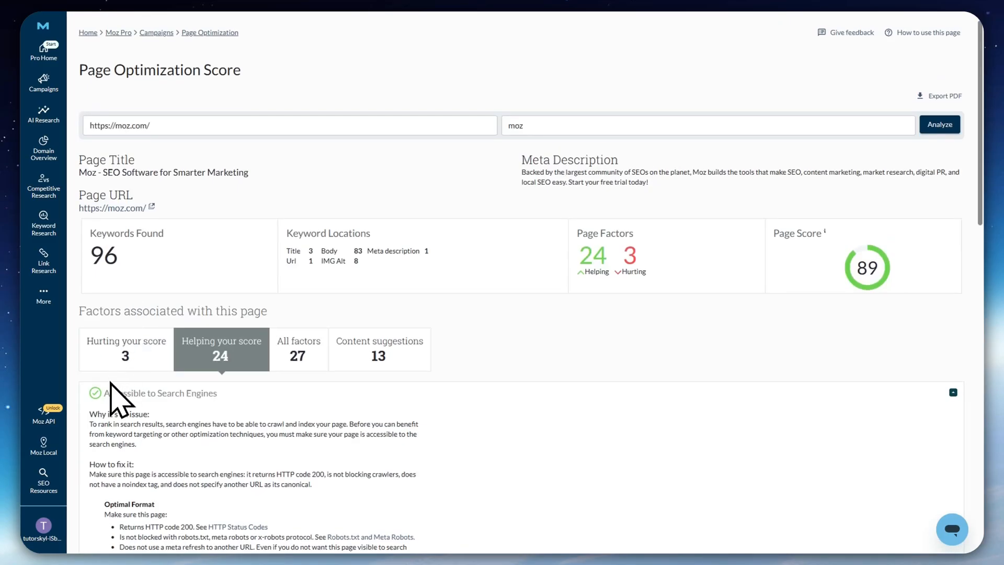
{"action": "scroll", "coordinate": [104, 377], "scroll_direction": "down", "scroll_amount": 8}
{"action": "scroll", "coordinate": [118, 369], "scroll_direction": "down", "scroll_amount": 4}
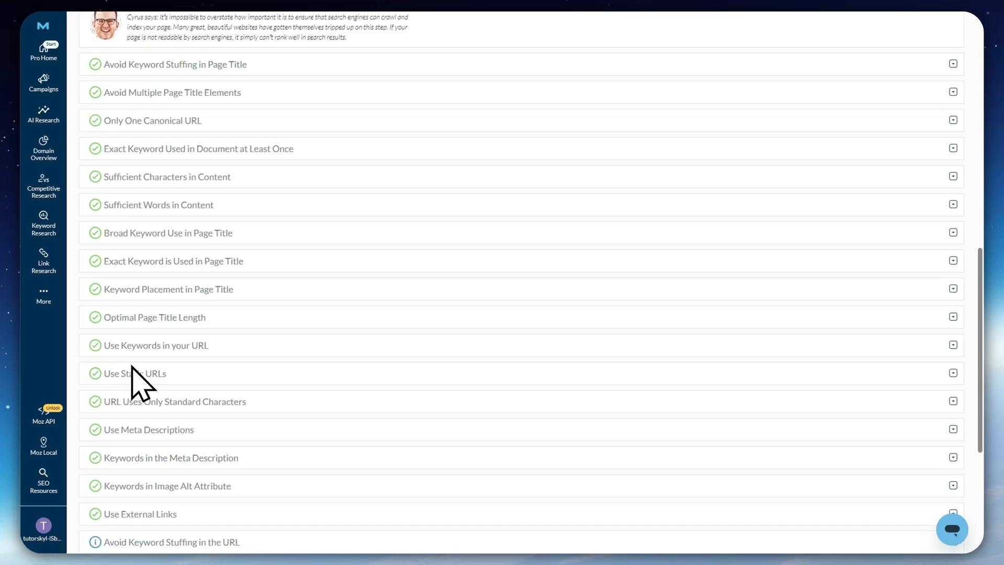
{"action": "scroll", "coordinate": [378, 297], "scroll_direction": "down", "scroll_amount": 3}
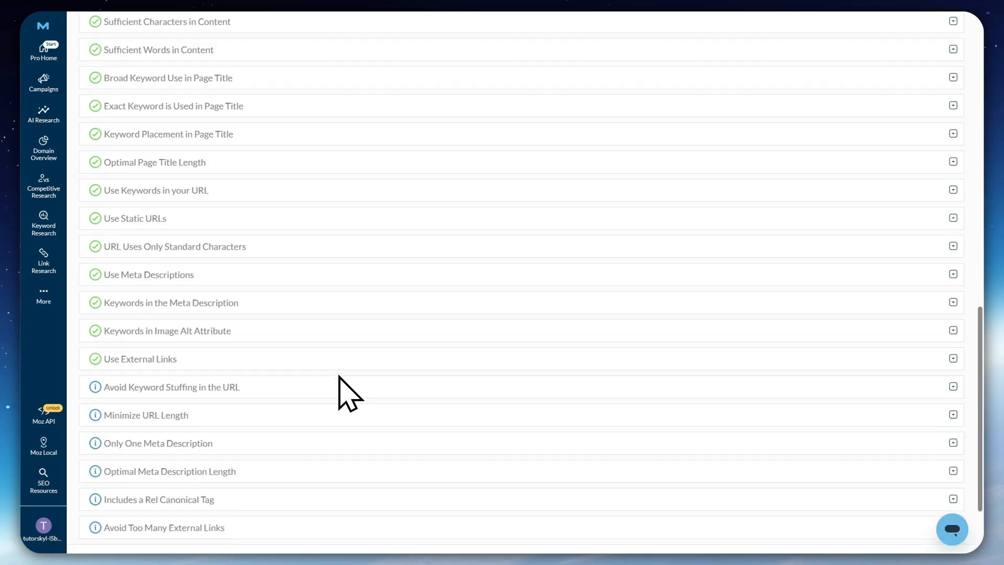
Expand the helping factor "Avoid Keyword Stuffing in the URL" and read its explanation and fix
{"action": "scroll", "coordinate": [314, 390], "scroll_direction": "down", "scroll_amount": 1}
{"action": "left_click", "coordinate": [185, 343]}
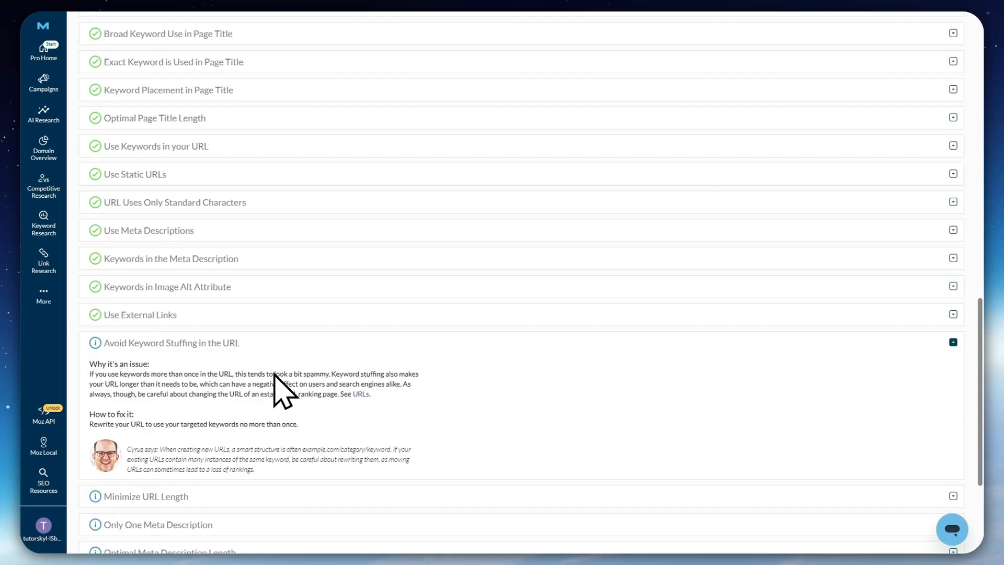
View all factors and examine the content suggestions with their relevance, ending on the full factor list
{"action": "scroll", "coordinate": [274, 381], "scroll_direction": "up", "scroll_amount": 15}
{"action": "left_click", "coordinate": [346, 331]}
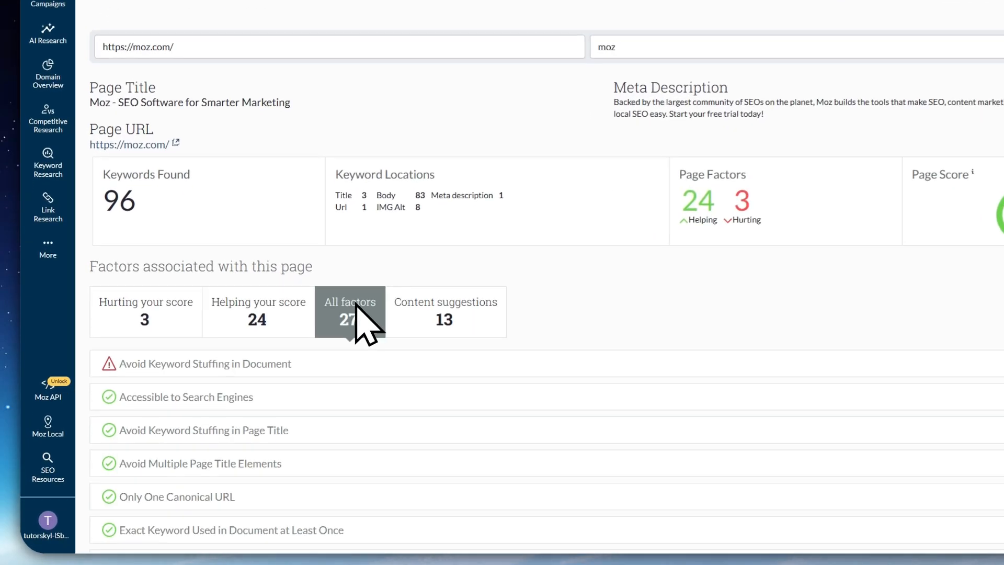
{"action": "left_click", "coordinate": [411, 327]}
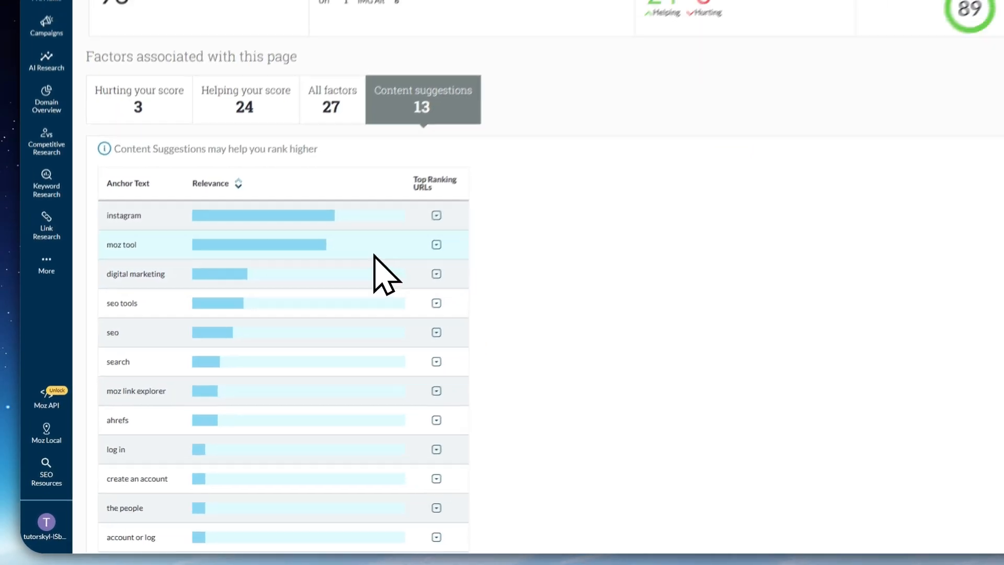
{"action": "scroll", "coordinate": [366, 299], "scroll_direction": "up", "scroll_amount": 4}
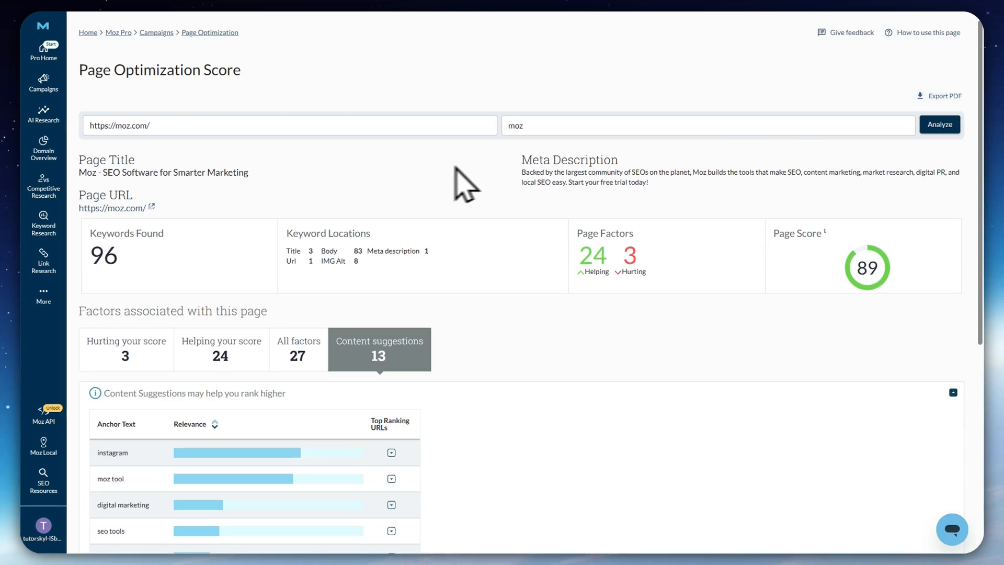
{"action": "scroll", "coordinate": [377, 314], "scroll_direction": "down", "scroll_amount": 5}
{"action": "scroll", "coordinate": [450, 374], "scroll_direction": "up", "scroll_amount": 5}
{"action": "left_click", "coordinate": [298, 349]}
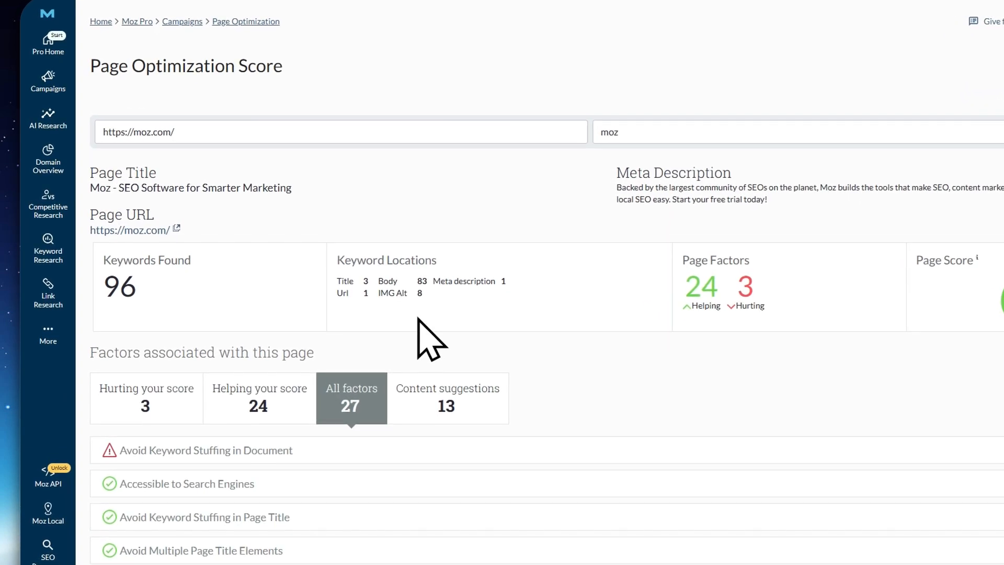
Return to the campaign's Page Optimization page and examine the discovered pages with their keywords, ranks and scores
{"action": "mouse_move", "coordinate": [47, 116]}
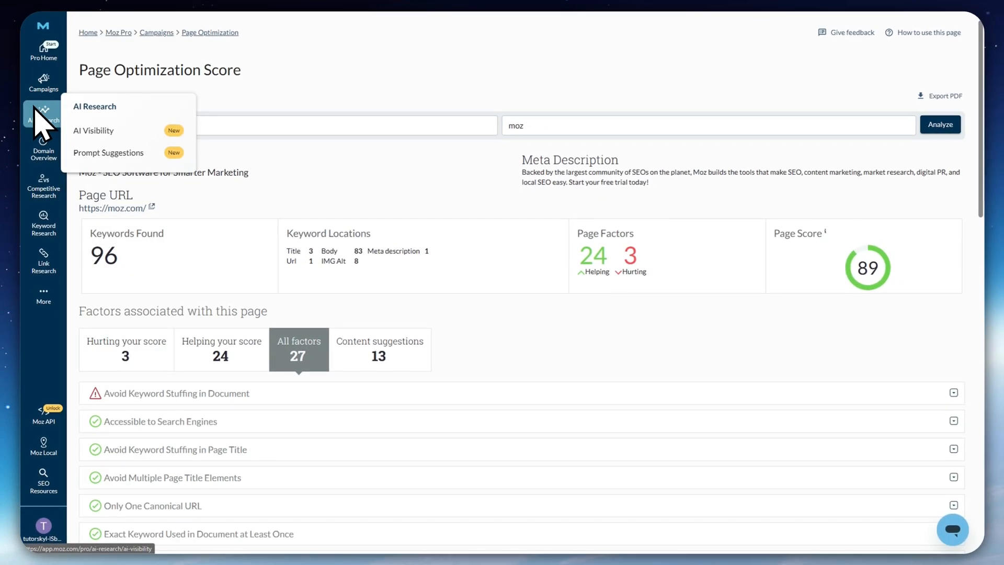
{"action": "mouse_move", "coordinate": [43, 84]}
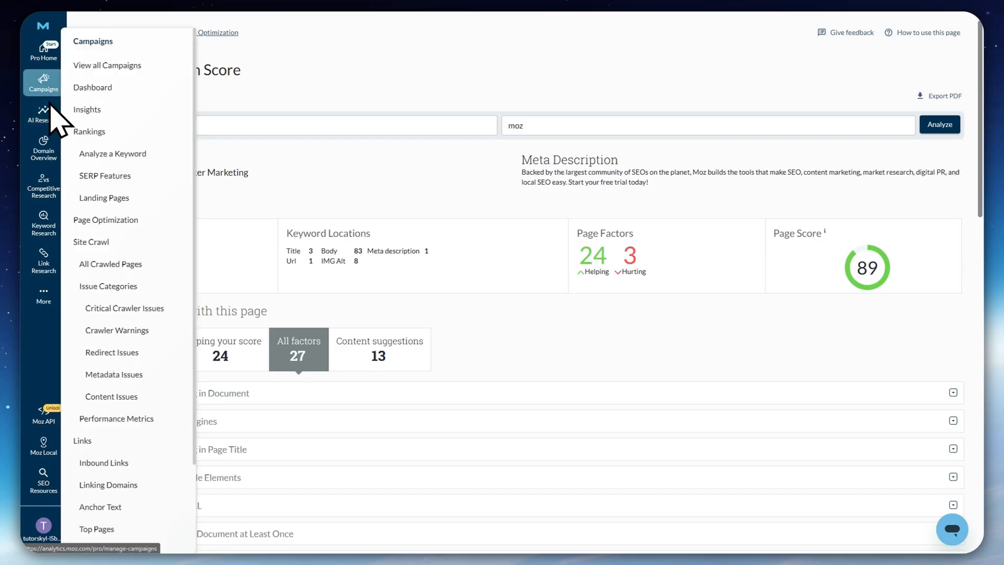
{"action": "left_click", "coordinate": [113, 236]}
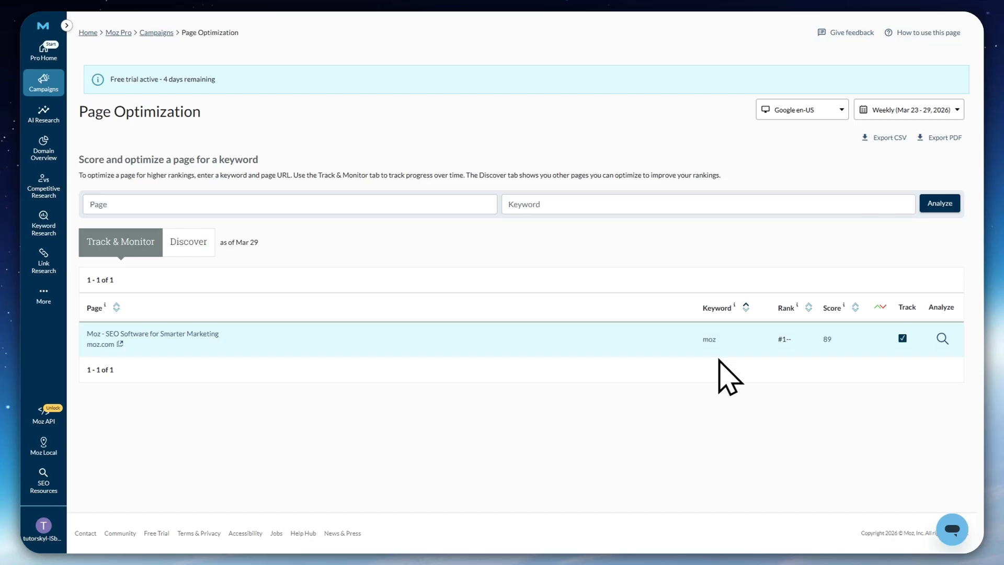
{"action": "left_click", "coordinate": [190, 251]}
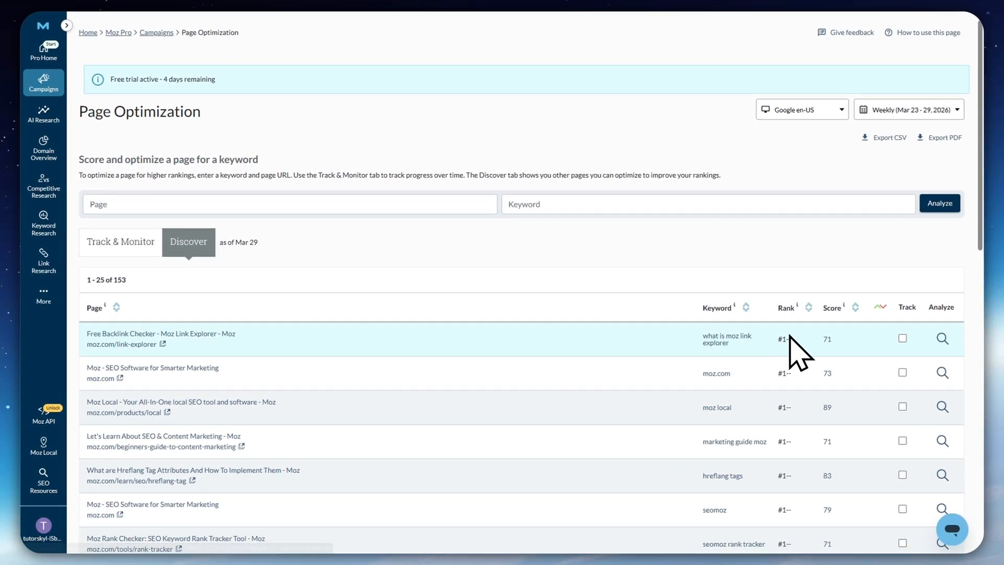
{"action": "scroll", "coordinate": [858, 332], "scroll_direction": "down", "scroll_amount": 4}
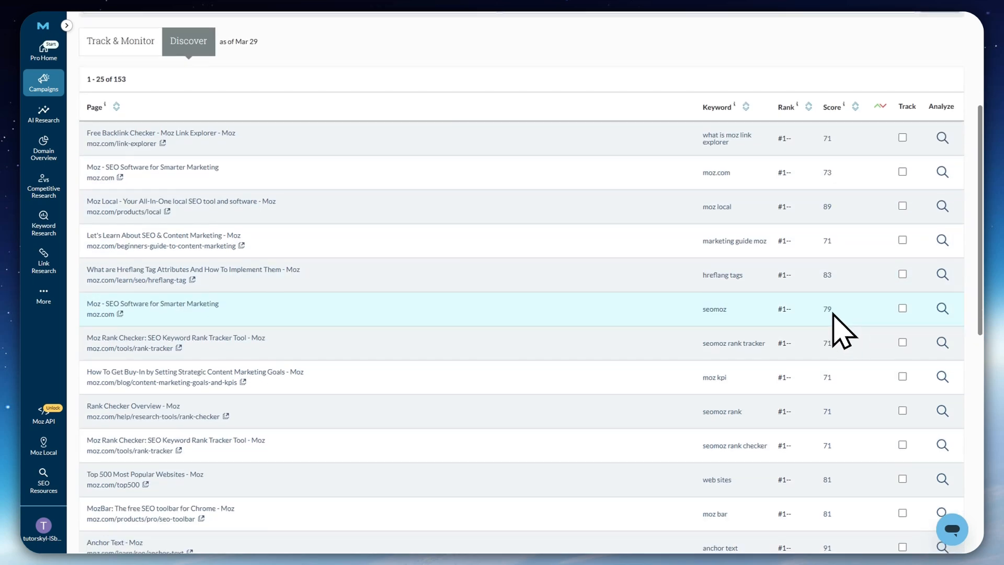
{"action": "scroll", "coordinate": [510, 335], "scroll_direction": "up", "scroll_amount": 2}
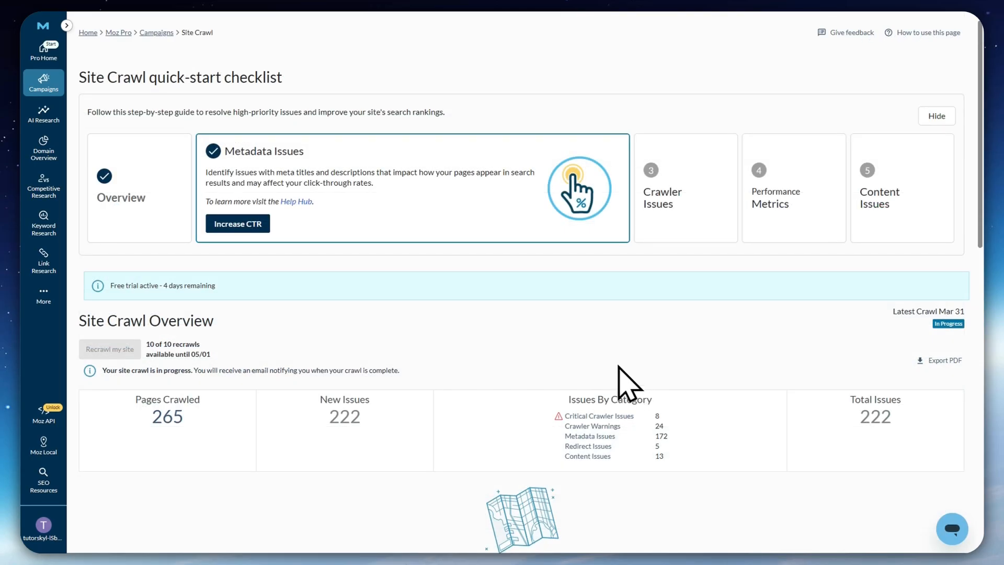
Go to the campaign's Site Crawl overview and examine the pages crawled, new issues, issues by category and all-issues chart
{"action": "mouse_move", "coordinate": [43, 82]}
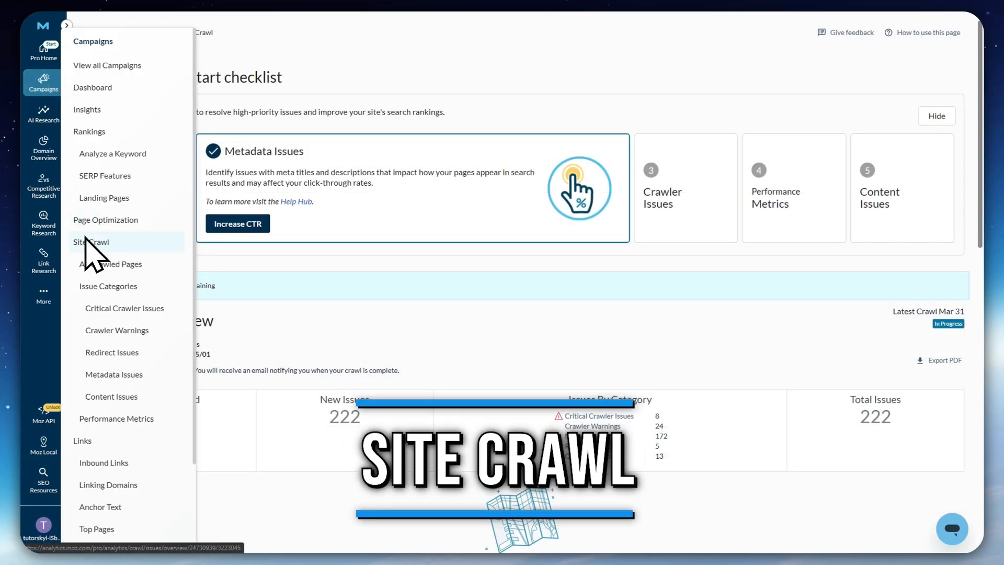
{"action": "scroll", "coordinate": [339, 317], "scroll_direction": "down", "scroll_amount": 2}
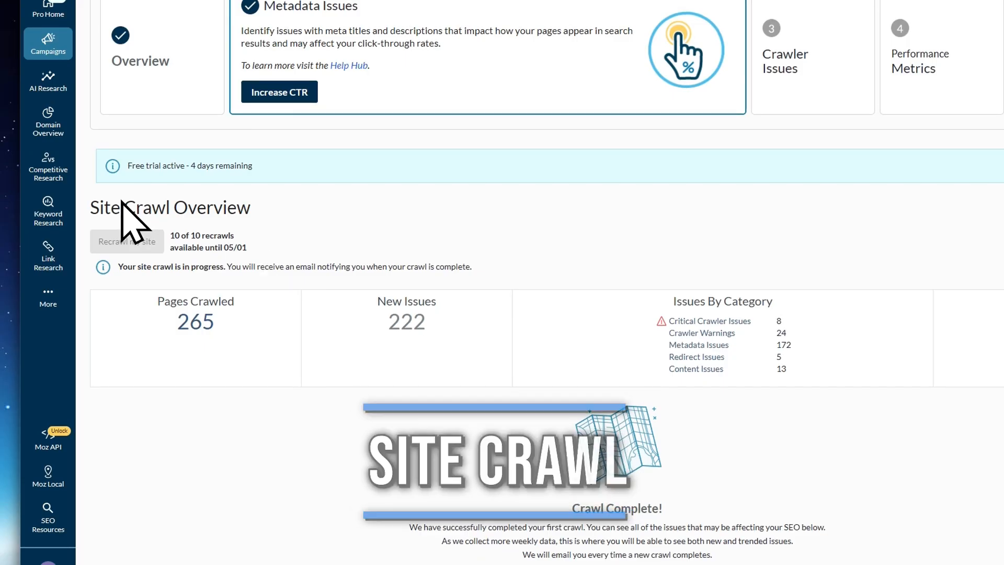
{"action": "scroll", "coordinate": [125, 220], "scroll_direction": "up", "scroll_amount": 2}
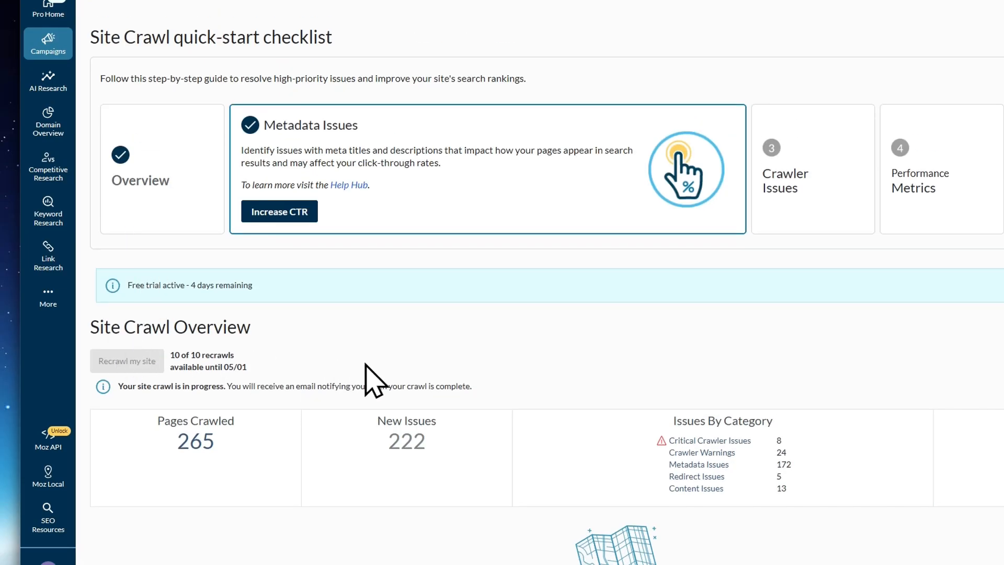
{"action": "scroll", "coordinate": [365, 377], "scroll_direction": "down", "scroll_amount": 4}
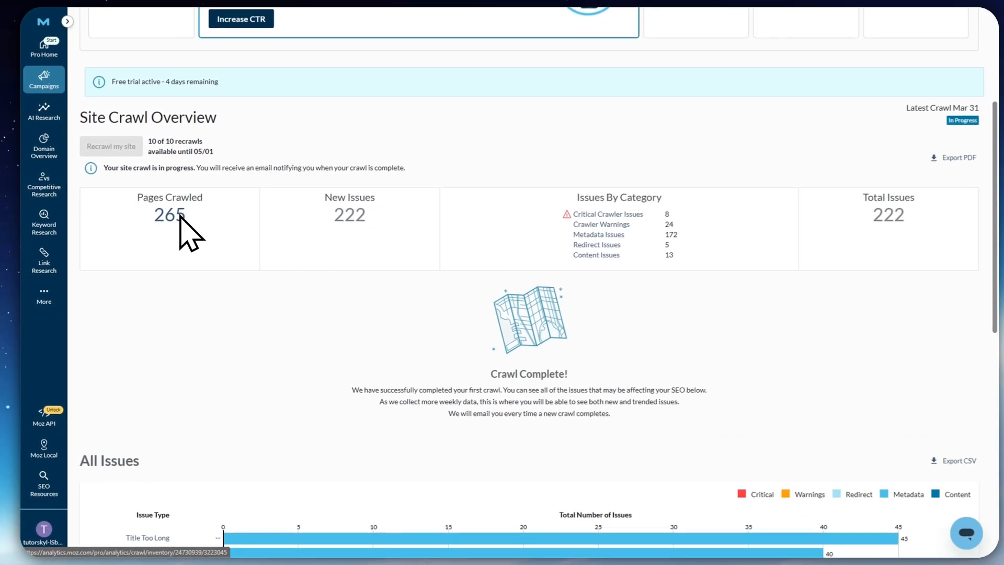
{"action": "scroll", "coordinate": [188, 209], "scroll_direction": "down", "scroll_amount": 2}
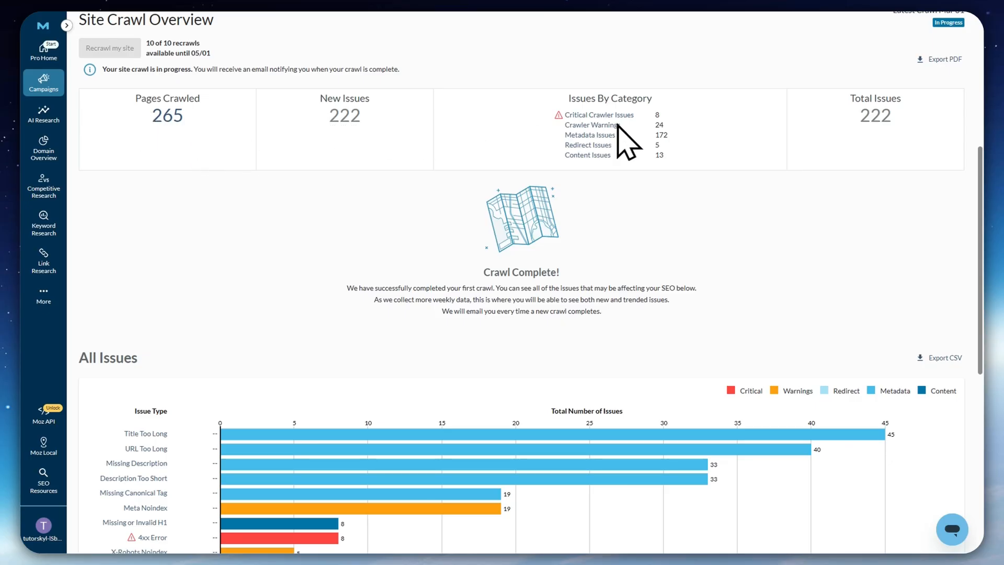
{"action": "scroll", "coordinate": [586, 136], "scroll_direction": "up", "scroll_amount": 1}
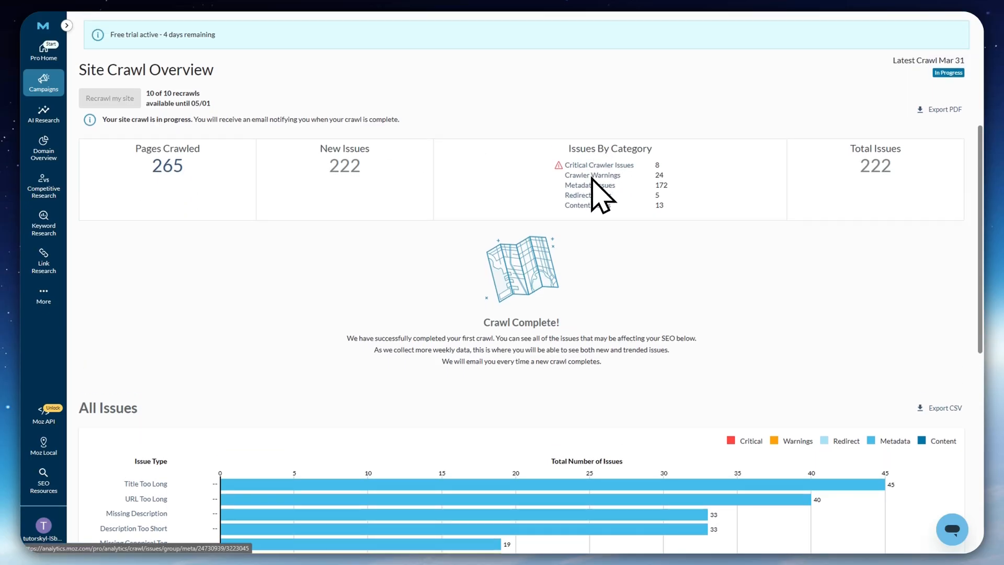
Compare the site crawl's issues by category with the issue types in the All Issues chart
{"action": "scroll", "coordinate": [487, 178], "scroll_direction": "up", "scroll_amount": 1}
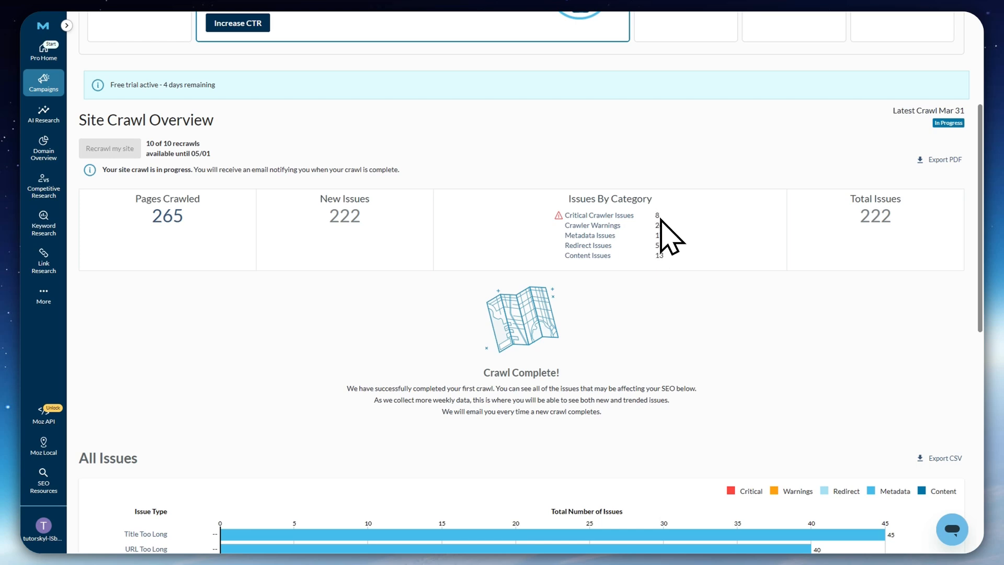
{"action": "scroll", "coordinate": [649, 266], "scroll_direction": "down", "scroll_amount": 3}
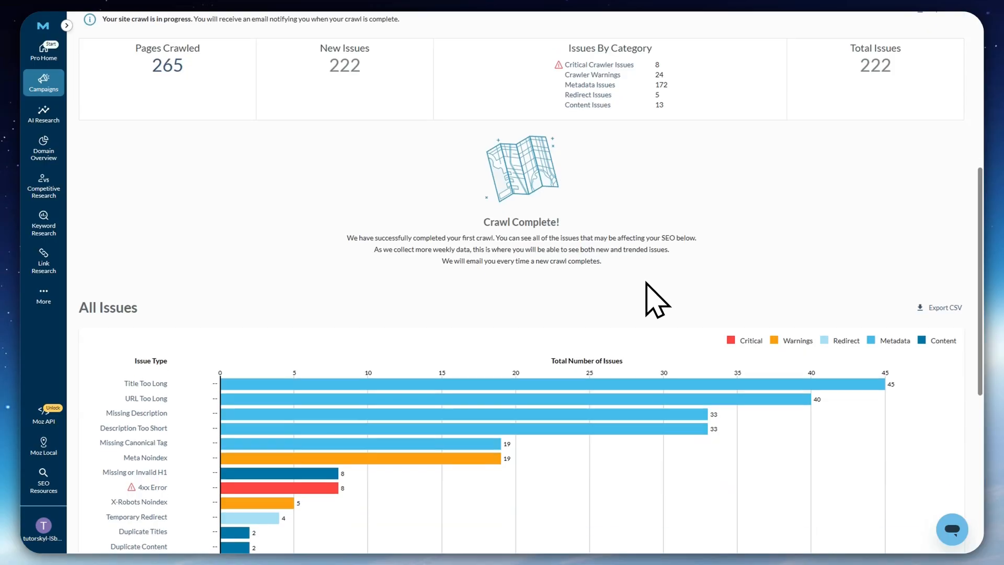
{"action": "scroll", "coordinate": [628, 261], "scroll_direction": "up", "scroll_amount": 3}
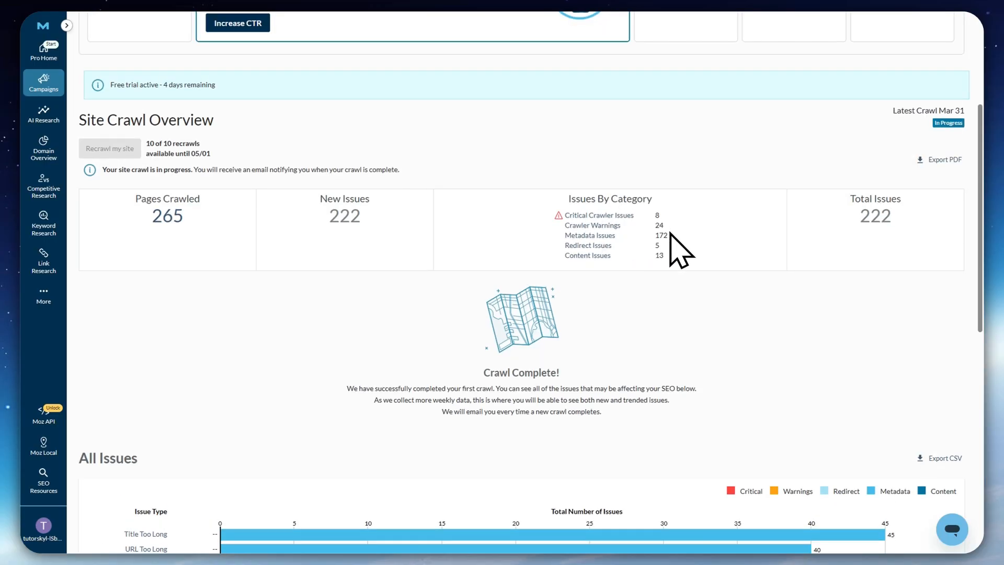
{"action": "scroll", "coordinate": [661, 299], "scroll_direction": "down", "scroll_amount": 5}
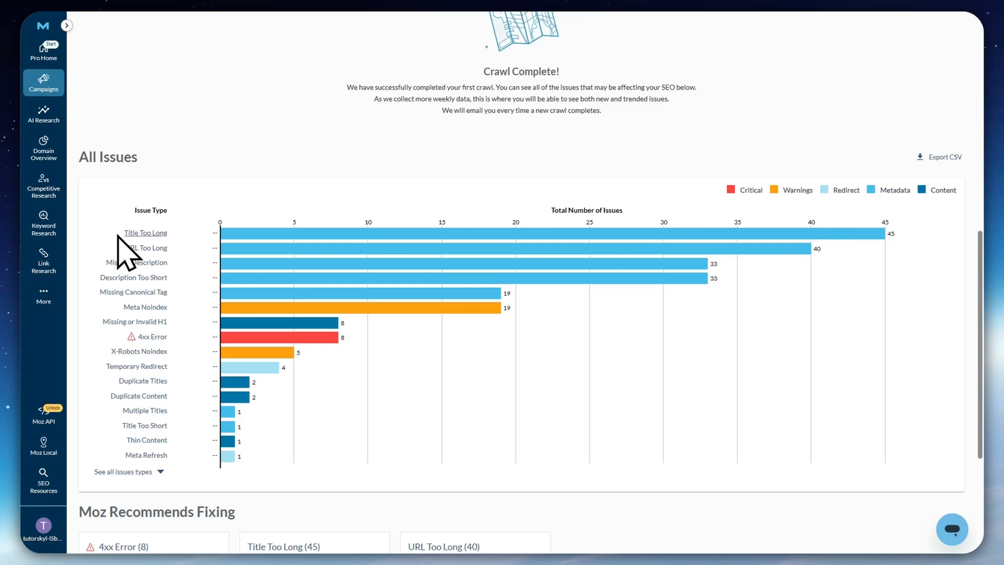
Open the "Title Too Long" issue from the chart and read its explanation, recommended fix and affected pages
{"action": "left_click", "coordinate": [148, 238]}
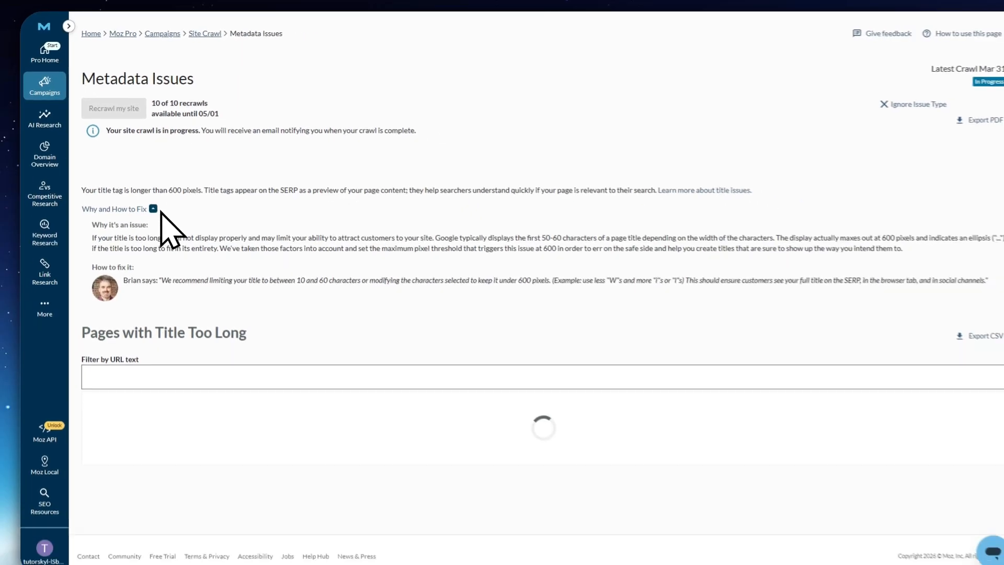
{"action": "scroll", "coordinate": [236, 202], "scroll_direction": "down", "scroll_amount": 6}
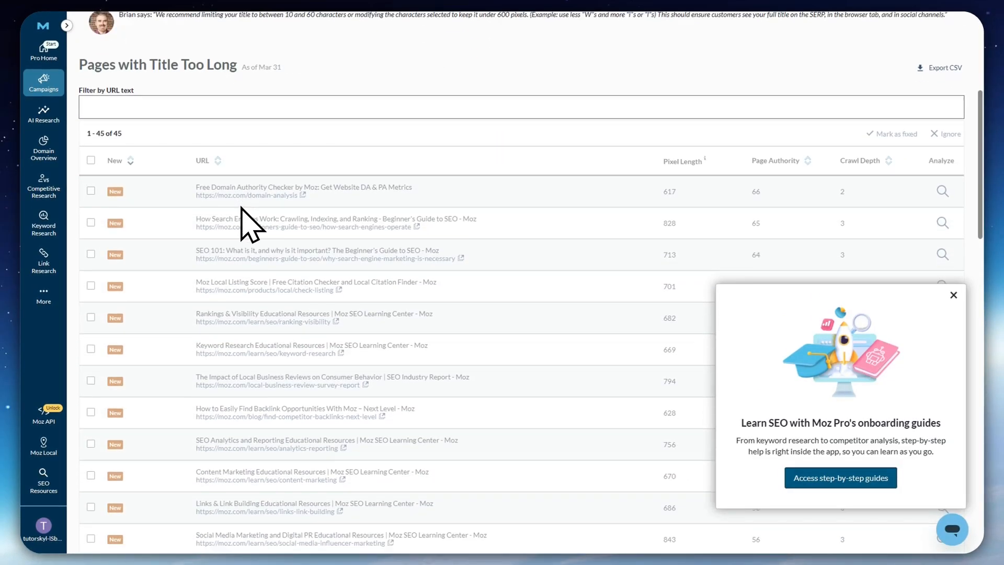
{"action": "scroll", "coordinate": [245, 214], "scroll_direction": "down", "scroll_amount": 5}
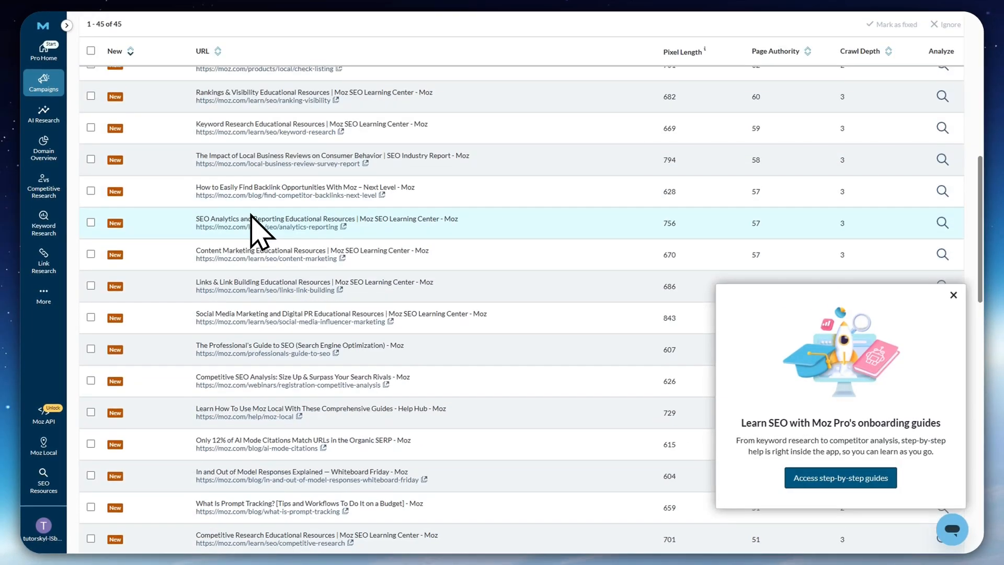
{"action": "scroll", "coordinate": [251, 222], "scroll_direction": "up", "scroll_amount": 10}
{"action": "scroll", "coordinate": [269, 240], "scroll_direction": "down", "scroll_amount": 4}
{"action": "scroll", "coordinate": [273, 343], "scroll_direction": "up", "scroll_amount": 3}
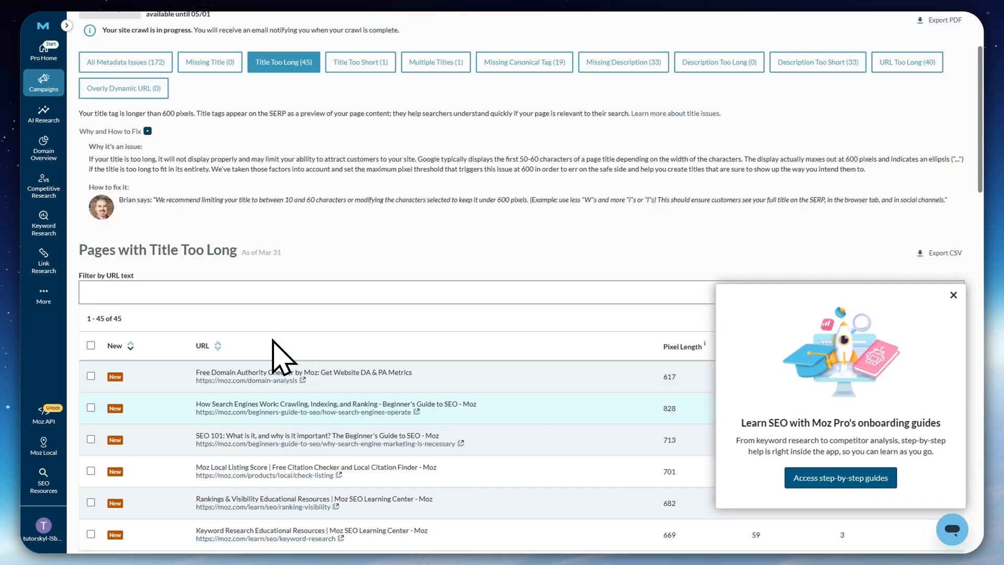
{"action": "scroll", "coordinate": [273, 333], "scroll_direction": "down", "scroll_amount": 1}
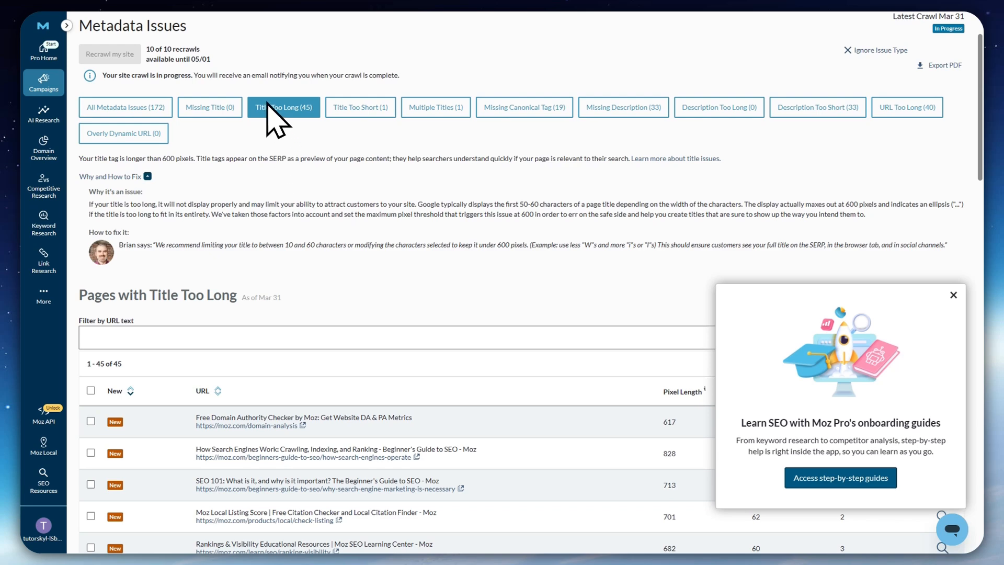
{"action": "scroll", "coordinate": [224, 336], "scroll_direction": "down", "scroll_amount": 6}
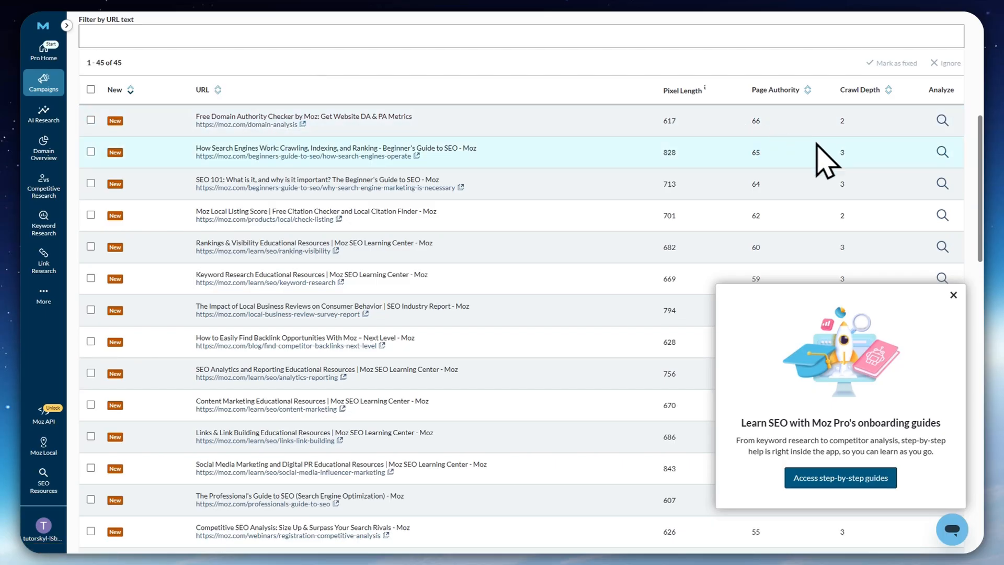
Examine the too-long-title pages' pixel length, page authority, crawl depth and per-URL analysis option
{"action": "scroll", "coordinate": [889, 191], "scroll_direction": "up", "scroll_amount": 1}
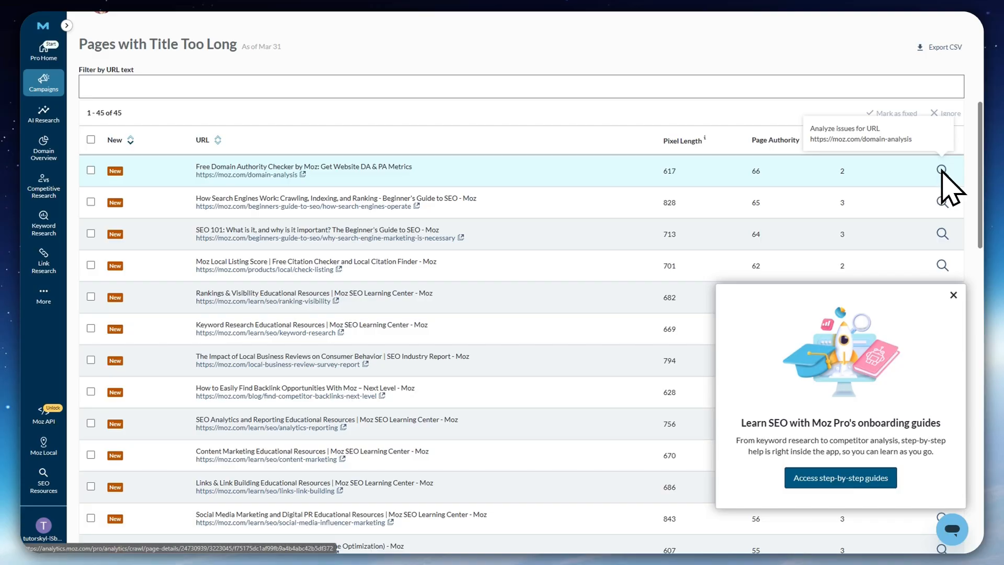
{"action": "scroll", "coordinate": [758, 225], "scroll_direction": "up", "scroll_amount": 3}
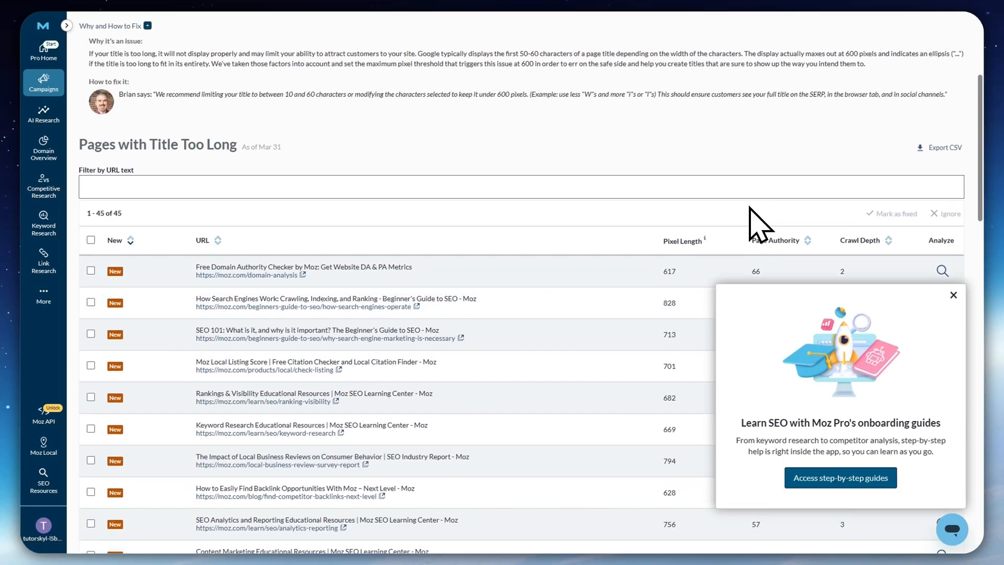
{"action": "scroll", "coordinate": [746, 224], "scroll_direction": "down", "scroll_amount": 2}
{"action": "scroll", "coordinate": [455, 314], "scroll_direction": "down", "scroll_amount": 10}
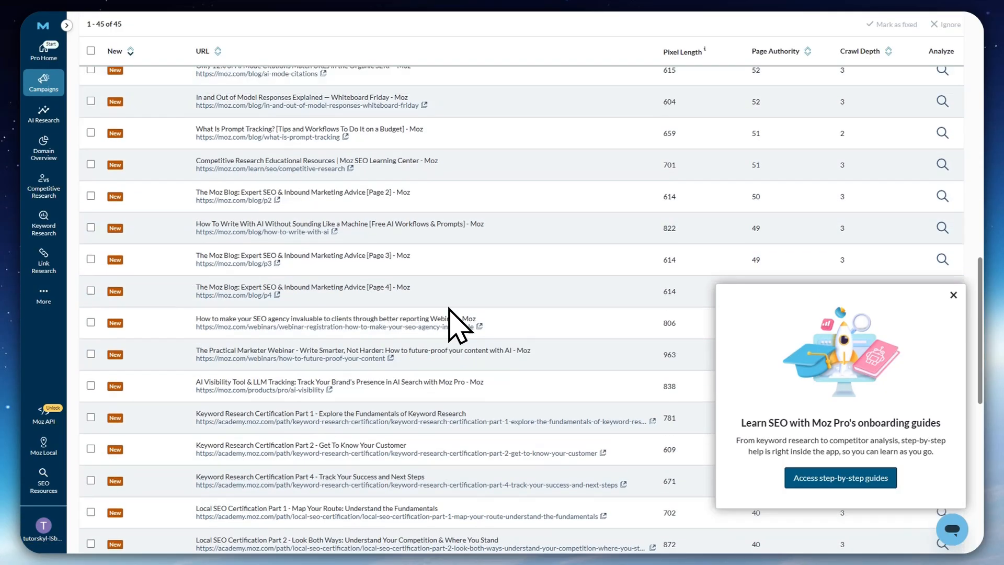
{"action": "scroll", "coordinate": [450, 314], "scroll_direction": "up", "scroll_amount": 15}
{"action": "scroll", "coordinate": [459, 325], "scroll_direction": "up", "scroll_amount": 1}
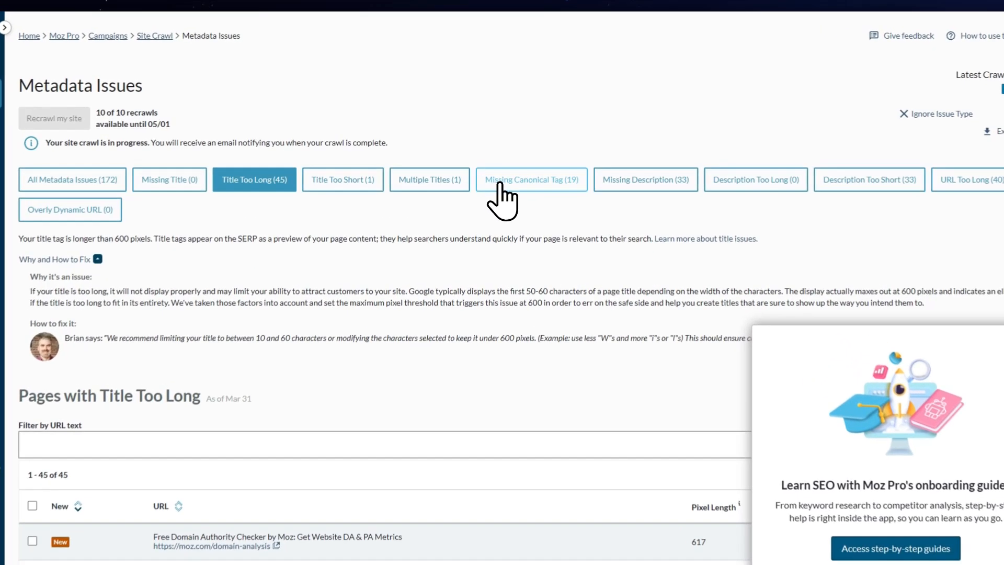
Filter the metadata issues to "Missing Canonical Tag" and review its fix advice and affected pages
{"action": "left_click", "coordinate": [497, 158]}
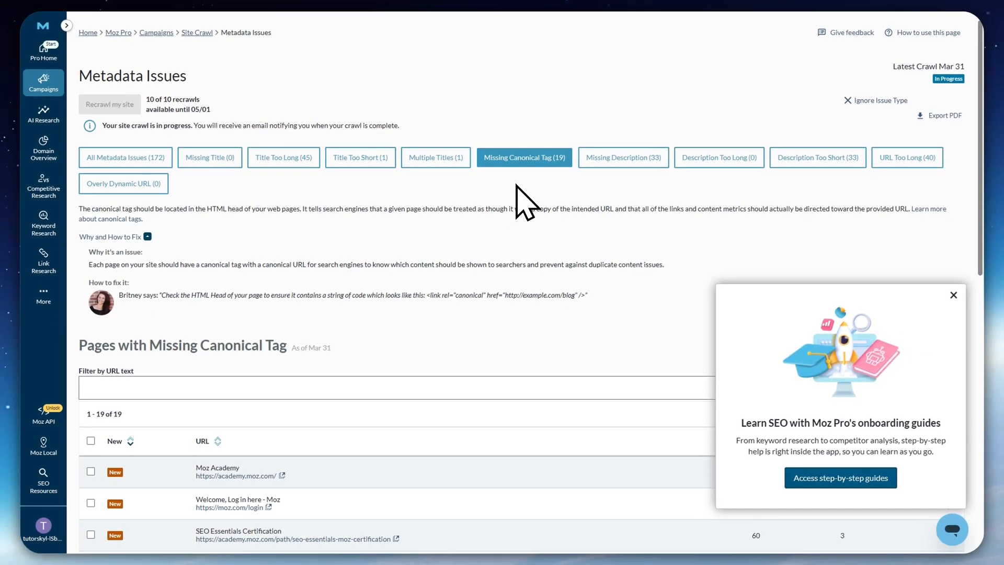
{"action": "scroll", "coordinate": [376, 325], "scroll_direction": "down", "scroll_amount": 8}
{"action": "scroll", "coordinate": [321, 415], "scroll_direction": "up", "scroll_amount": 7}
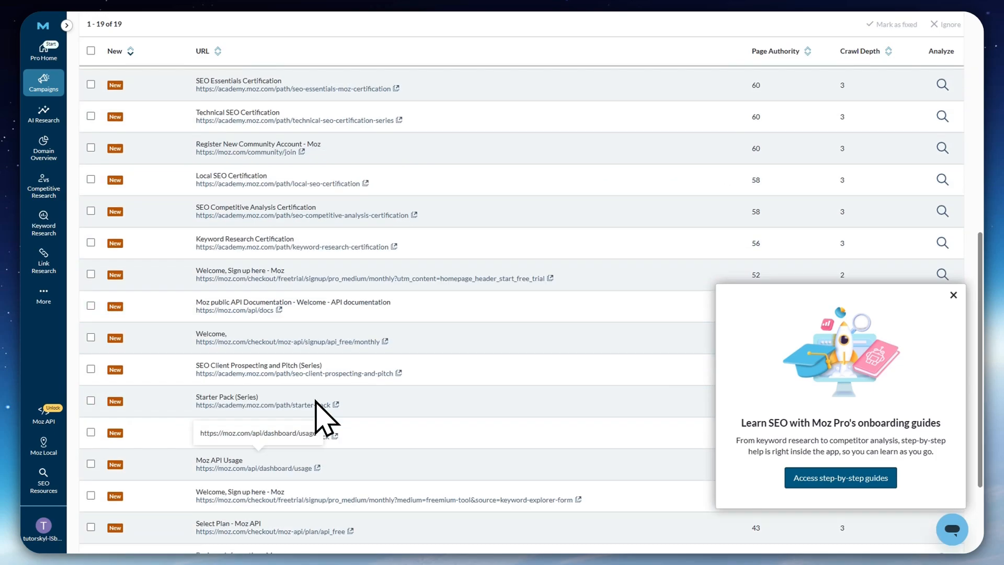
{"action": "scroll", "coordinate": [313, 391], "scroll_direction": "up", "scroll_amount": 1}
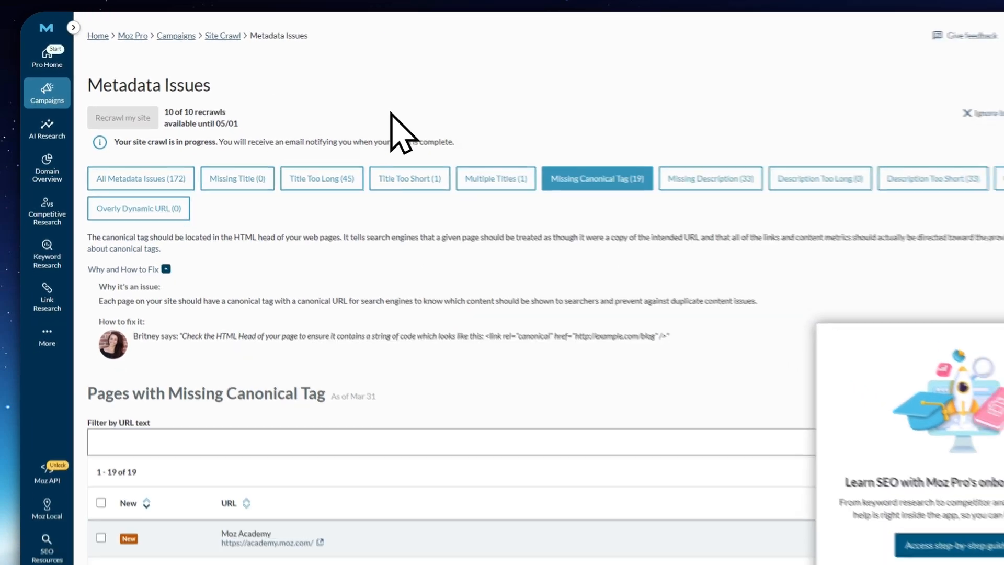
Return to the Site Crawl overview and examine the All Issues chart and the Moz Recommends Fixing suggestions
{"action": "scroll", "coordinate": [372, 253], "scroll_direction": "down", "scroll_amount": 3}
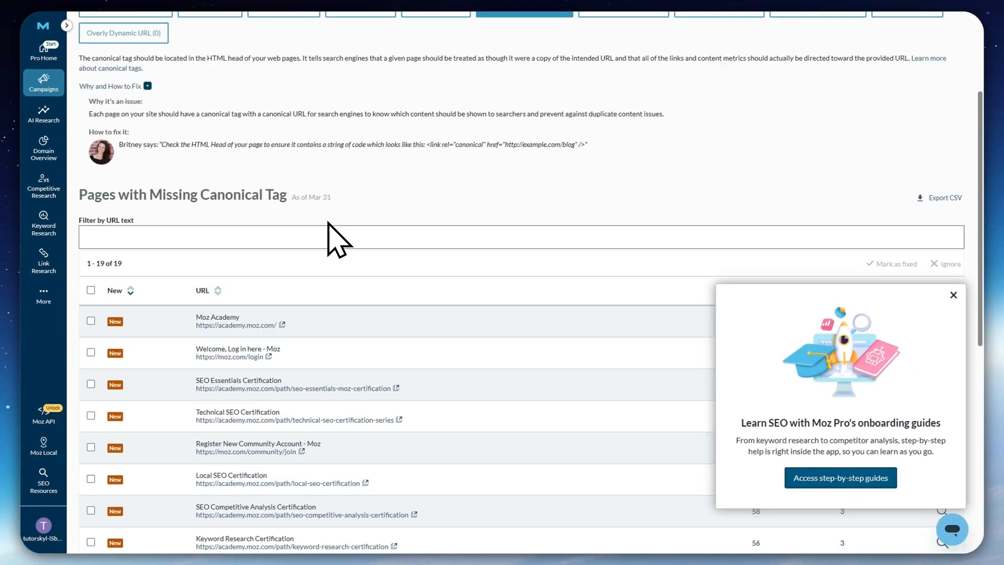
{"action": "scroll", "coordinate": [320, 242], "scroll_direction": "up", "scroll_amount": 3}
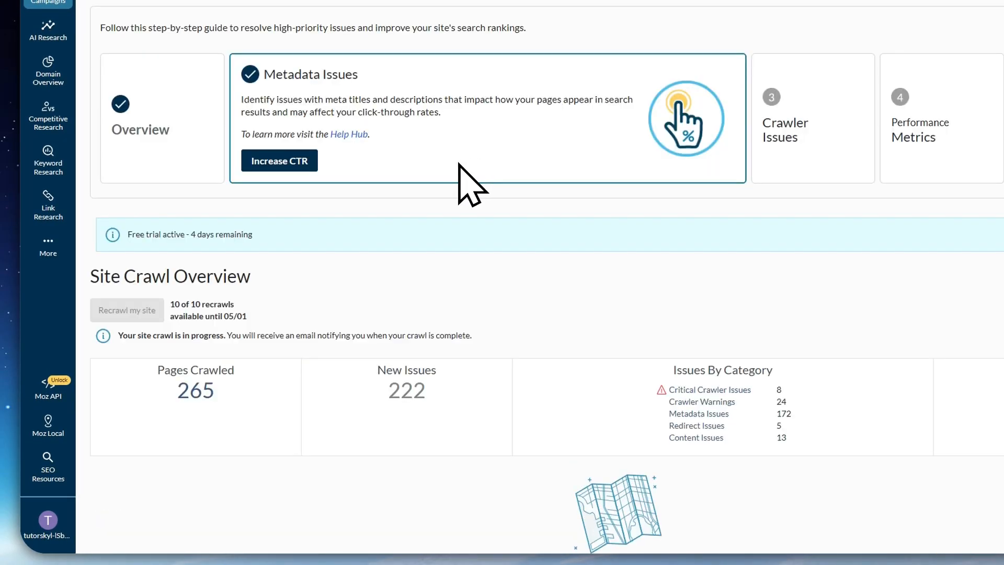
{"action": "scroll", "coordinate": [466, 184], "scroll_direction": "down", "scroll_amount": 4}
{"action": "scroll", "coordinate": [458, 164], "scroll_direction": "down", "scroll_amount": 8}
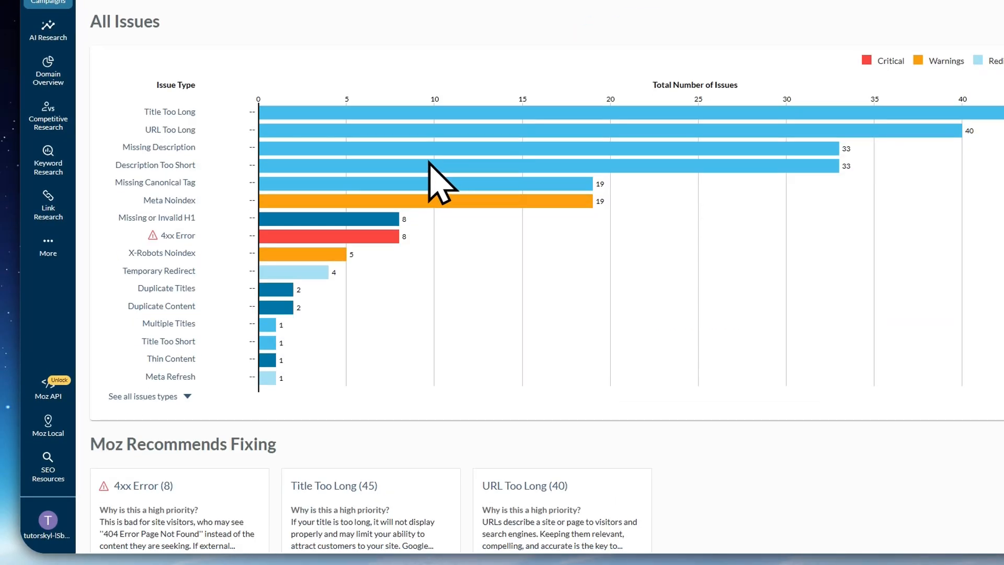
{"action": "scroll", "coordinate": [347, 411], "scroll_direction": "down", "scroll_amount": 3}
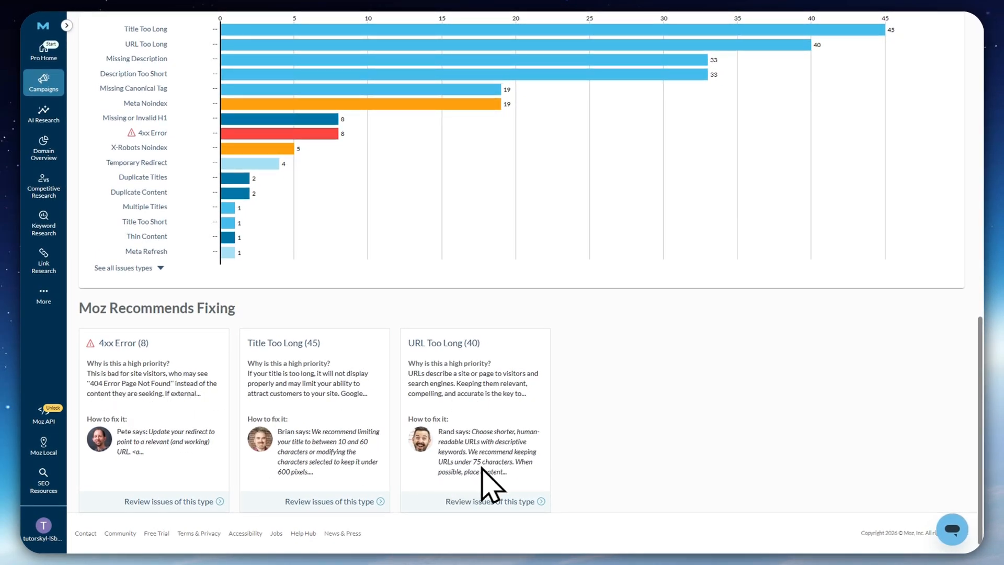
{"action": "scroll", "coordinate": [236, 409], "scroll_direction": "up", "scroll_amount": 10}
{"action": "scroll", "coordinate": [229, 401], "scroll_direction": "down", "scroll_amount": 7}
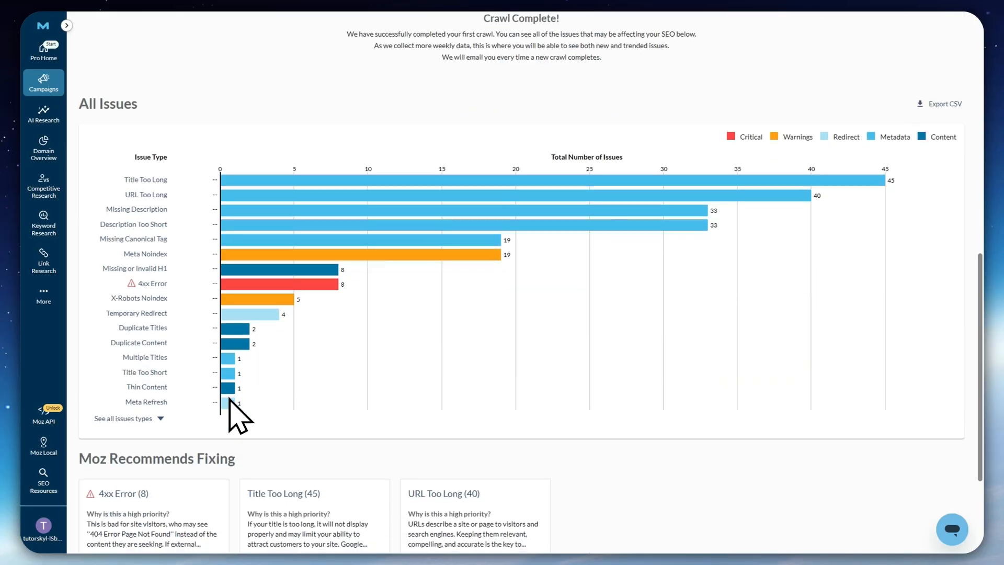
{"action": "scroll", "coordinate": [230, 396], "scroll_direction": "up", "scroll_amount": 7}
{"action": "scroll", "coordinate": [238, 413], "scroll_direction": "up", "scroll_amount": 4}
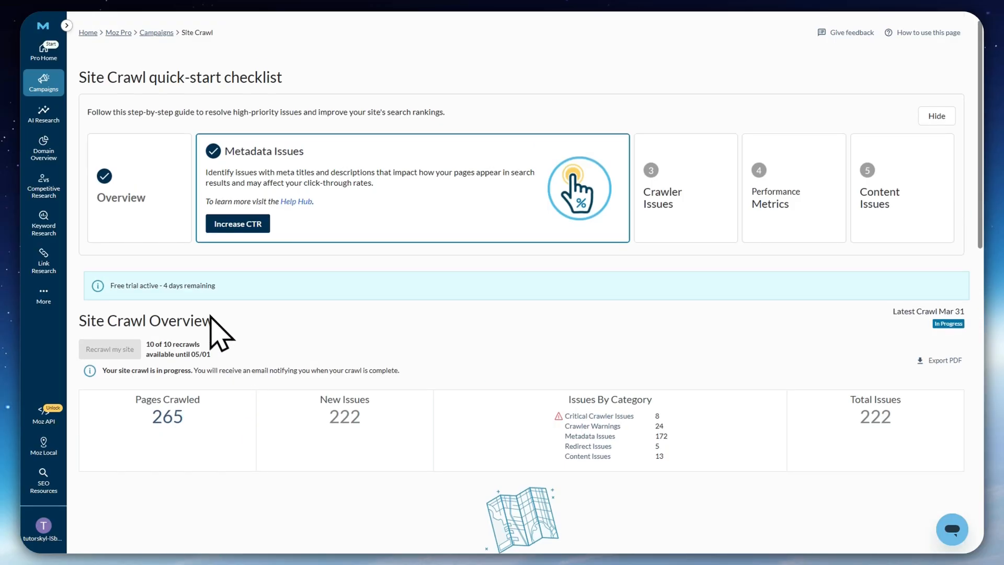
Open the campaign's All Crawled Pages report and examine the total pages crawled and pages by status code
{"action": "mouse_move", "coordinate": [55, 84]}
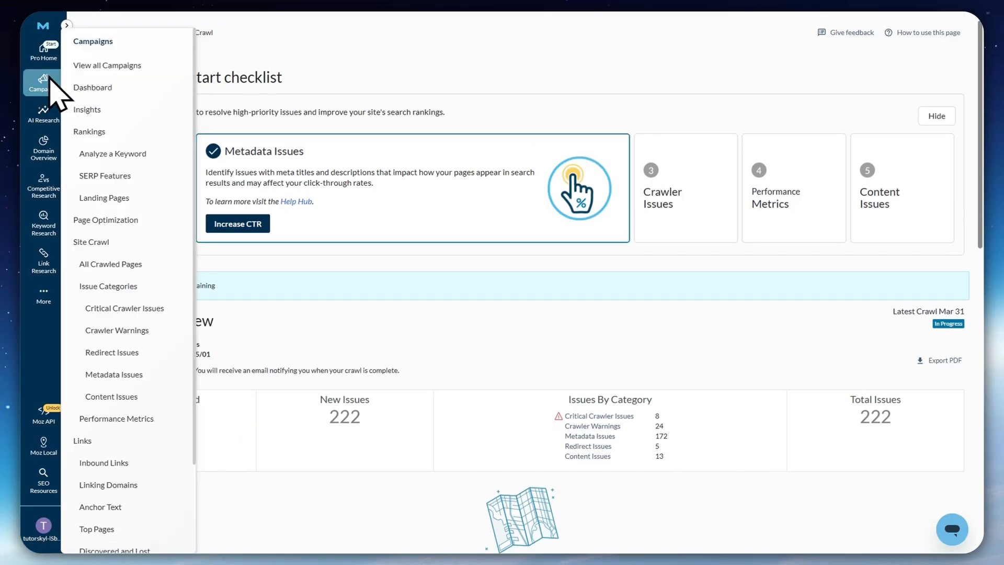
{"action": "left_click", "coordinate": [123, 266]}
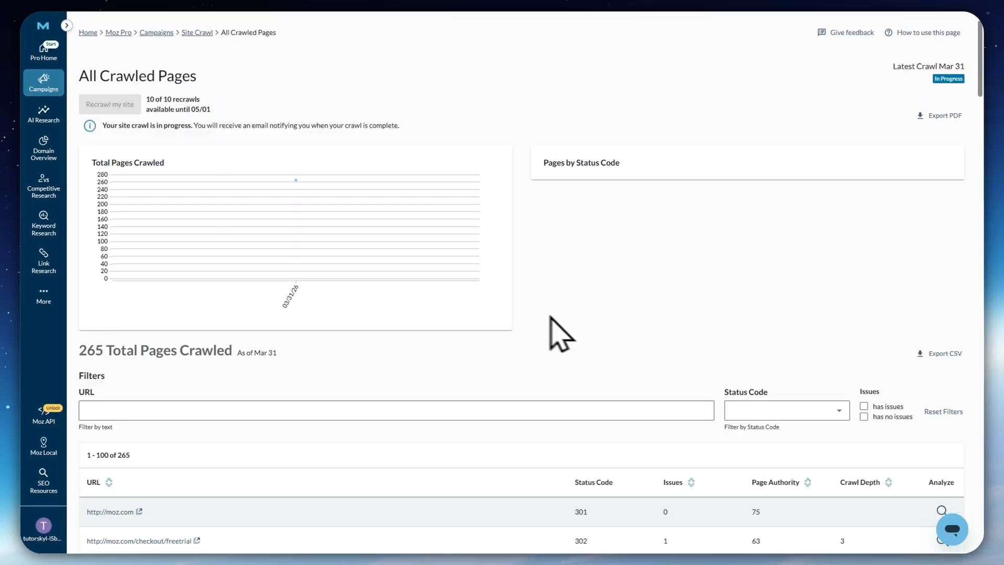
{"action": "scroll", "coordinate": [591, 324], "scroll_direction": "down", "scroll_amount": 5}
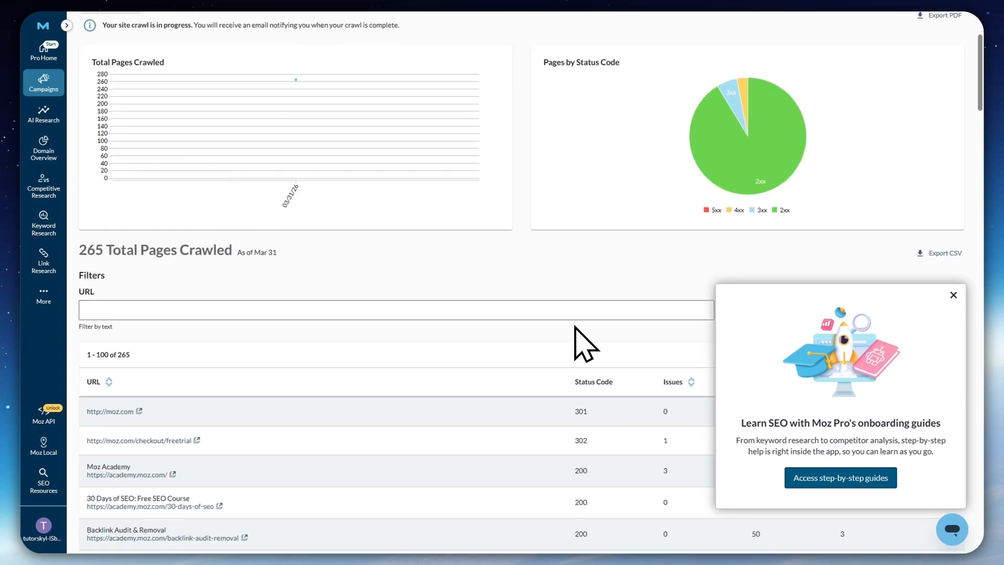
{"action": "left_click_drag", "start_coordinate": [112, 152], "coordinate": [292, 163]}
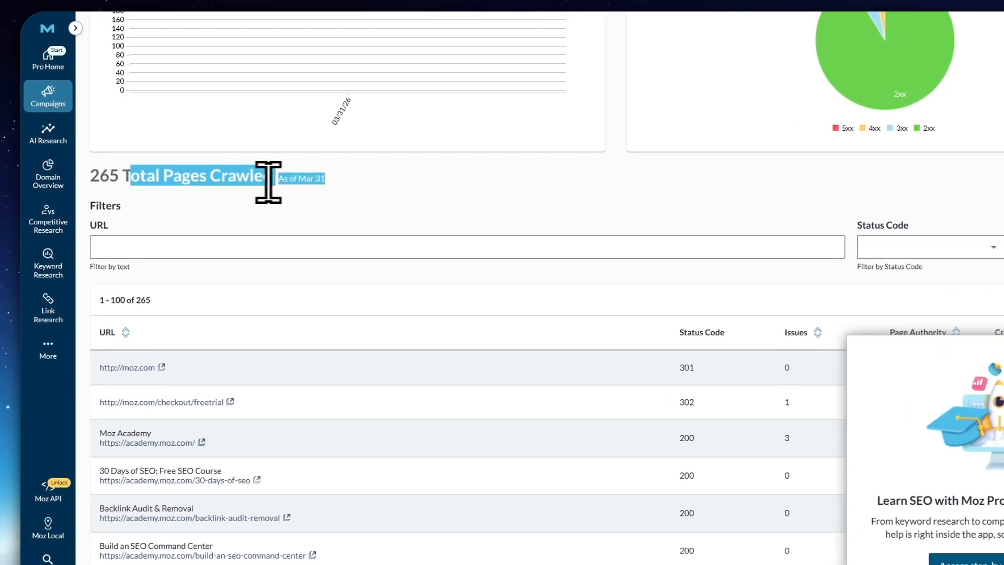
{"action": "left_click", "coordinate": [116, 175]}
{"action": "scroll", "coordinate": [170, 204], "scroll_direction": "down", "scroll_amount": 1}
{"action": "scroll", "coordinate": [178, 224], "scroll_direction": "down", "scroll_amount": 4}
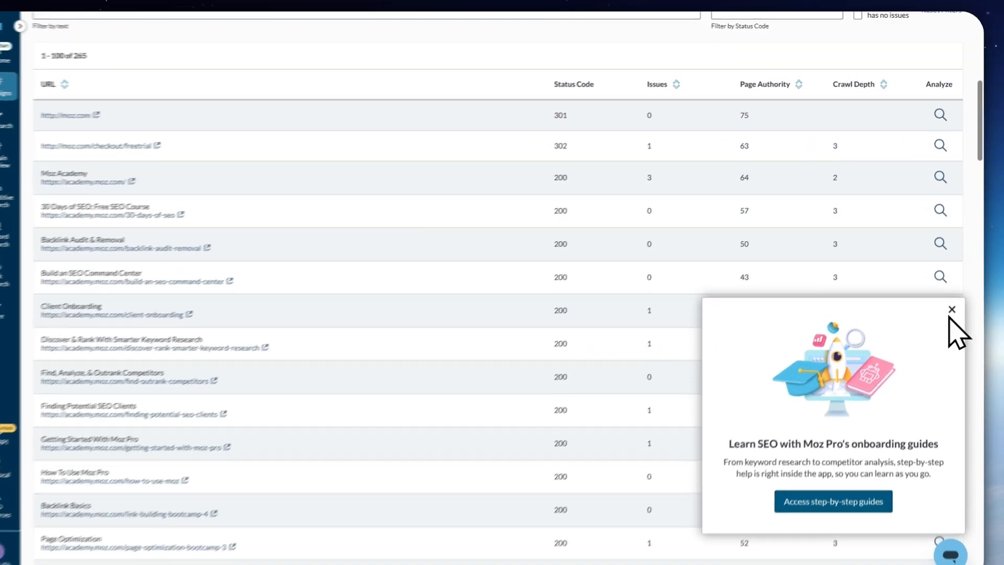
Dismiss the onboarding guides pop-up and examine the crawled URLs with their status codes, issues, page authority and crawl depth
{"action": "left_click", "coordinate": [954, 295]}
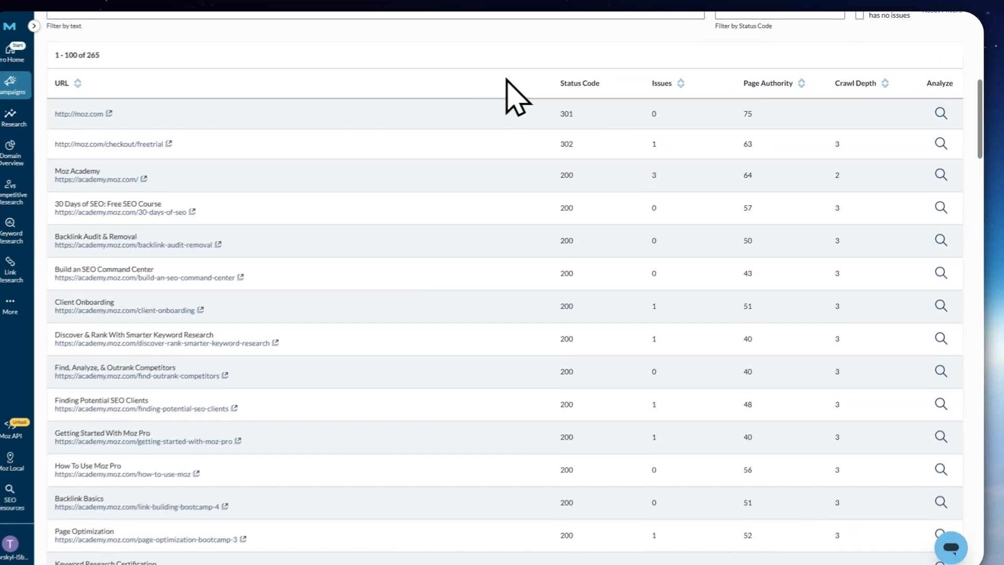
{"action": "scroll", "coordinate": [627, 144], "scroll_direction": "down", "scroll_amount": 4}
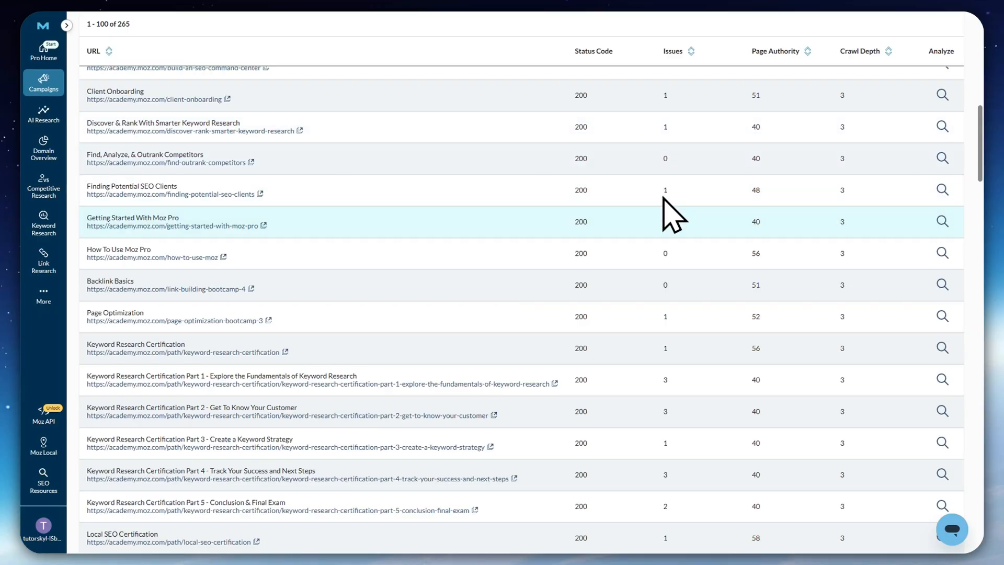
{"action": "scroll", "coordinate": [663, 198], "scroll_direction": "up", "scroll_amount": 7}
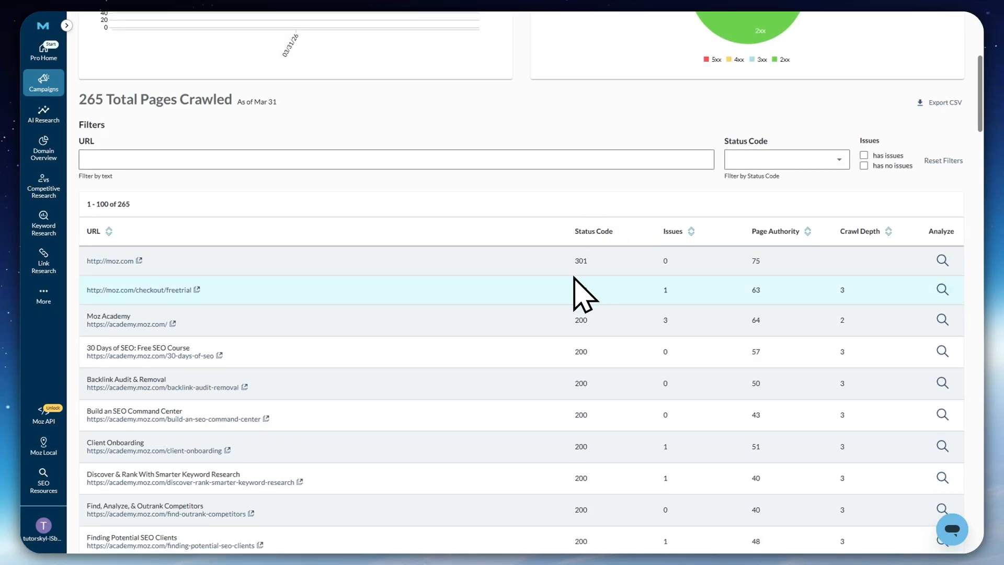
{"action": "scroll", "coordinate": [581, 267], "scroll_direction": "down", "scroll_amount": 20}
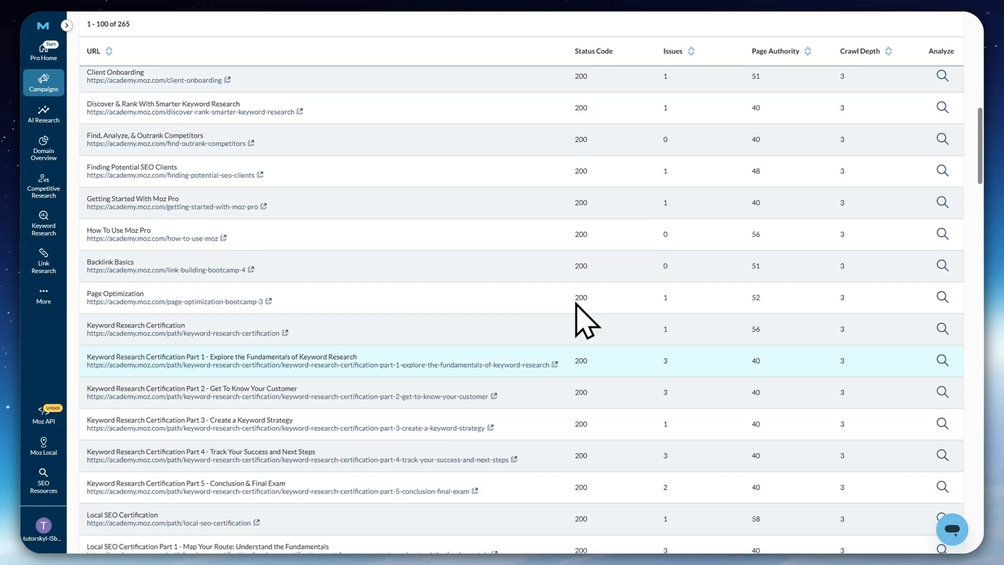
{"action": "scroll", "coordinate": [563, 353], "scroll_direction": "down", "scroll_amount": 12}
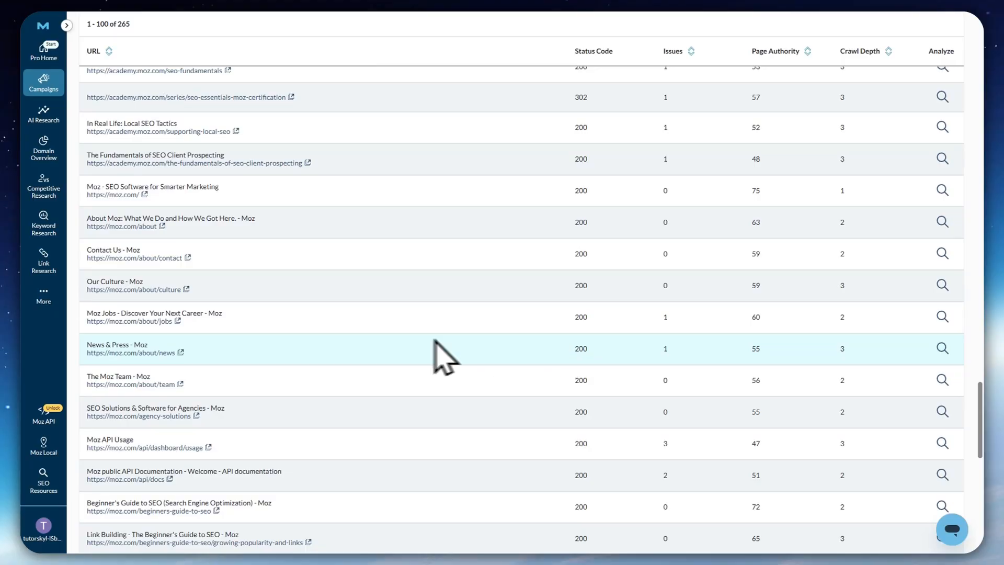
{"action": "scroll", "coordinate": [125, 366], "scroll_direction": "up", "scroll_amount": 15}
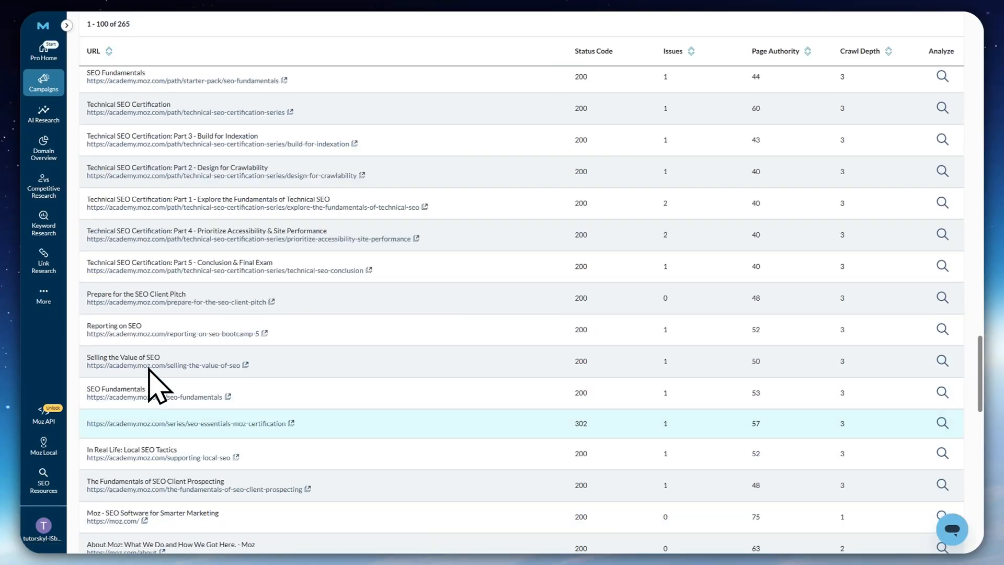
{"action": "scroll", "coordinate": [157, 360], "scroll_direction": "up", "scroll_amount": 15}
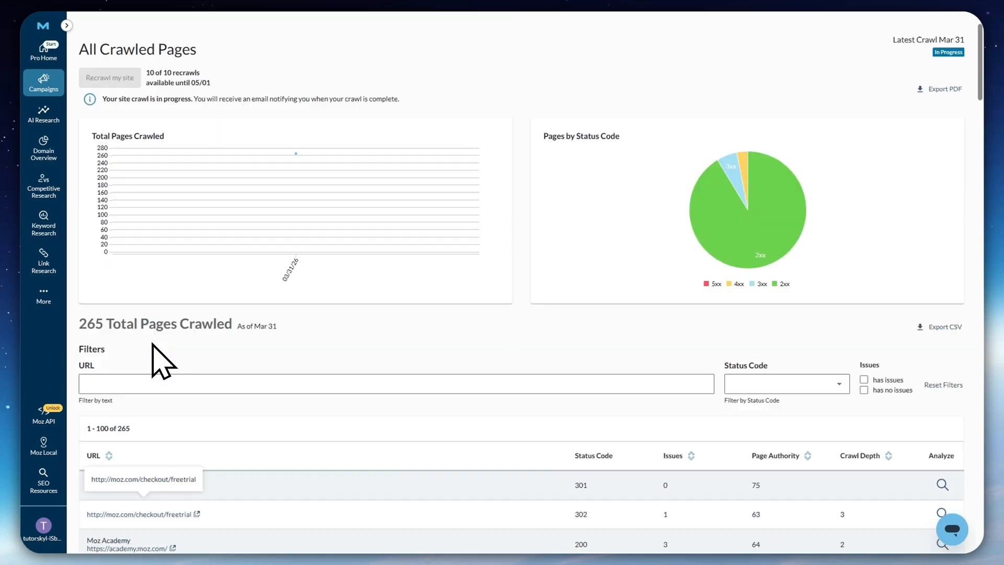
Open the campaign's Critical Crawler Issues report and examine the affected pages with their page authority and issue type
{"action": "mouse_move", "coordinate": [44, 83]}
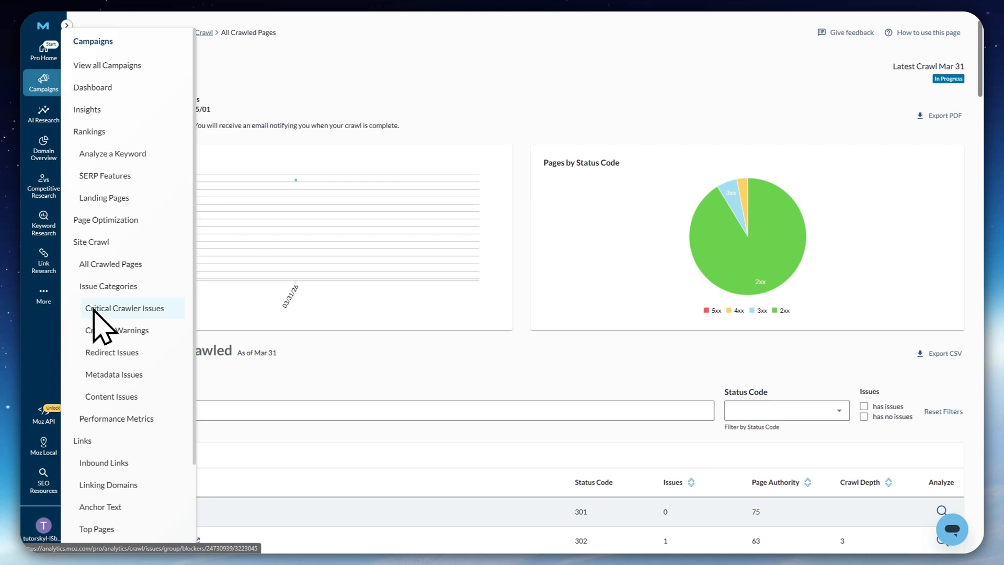
{"action": "left_click", "coordinate": [135, 314]}
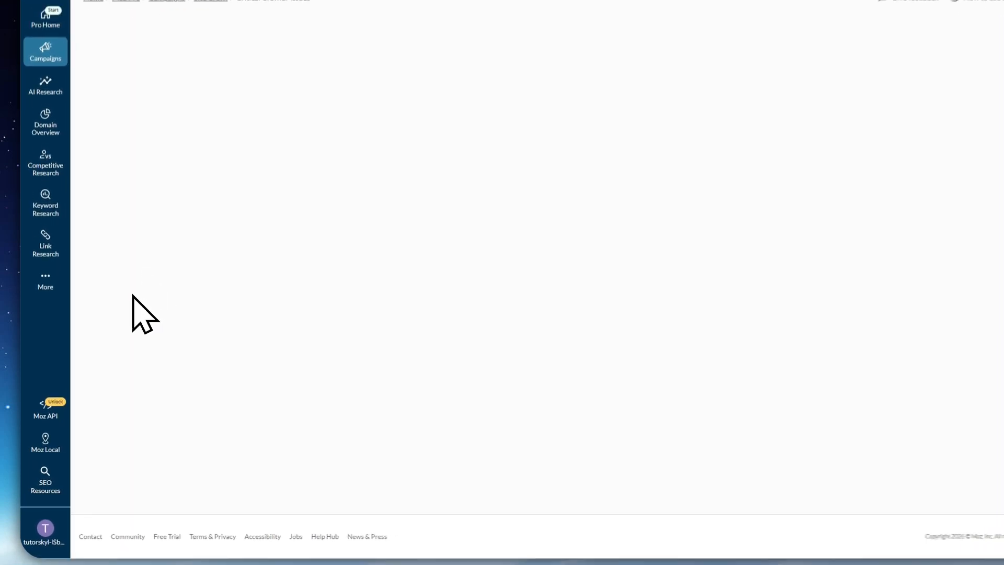
{"action": "mouse_move", "coordinate": [39, 46]}
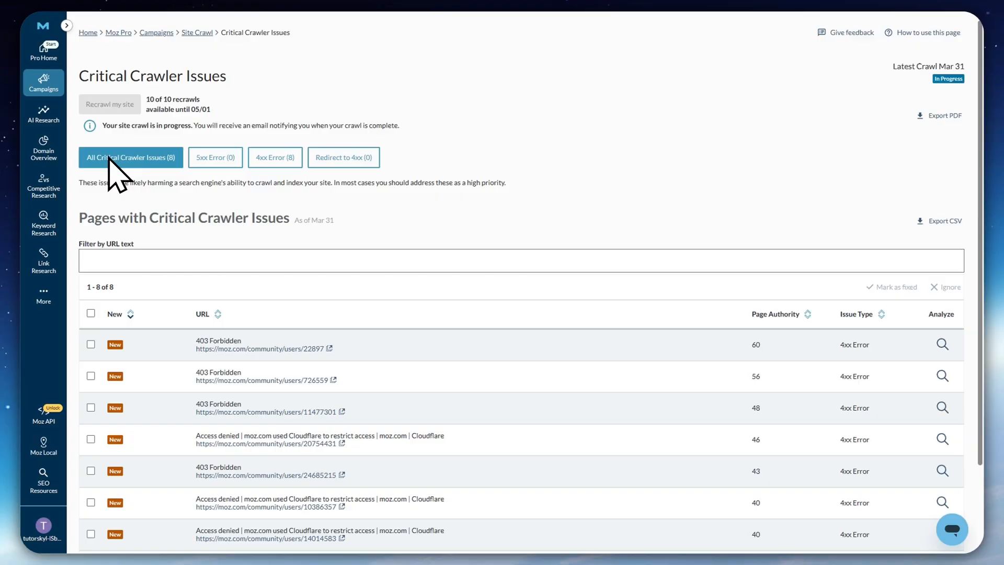
{"action": "scroll", "coordinate": [345, 307], "scroll_direction": "down", "scroll_amount": 2}
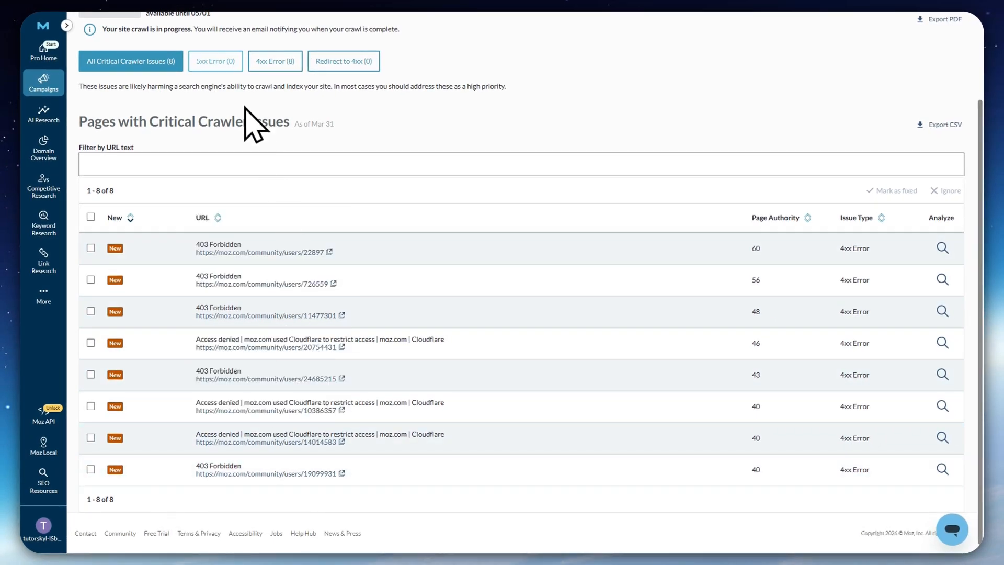
{"action": "scroll", "coordinate": [366, 225], "scroll_direction": "up", "scroll_amount": 2}
{"action": "scroll", "coordinate": [236, 209], "scroll_direction": "down", "scroll_amount": 2}
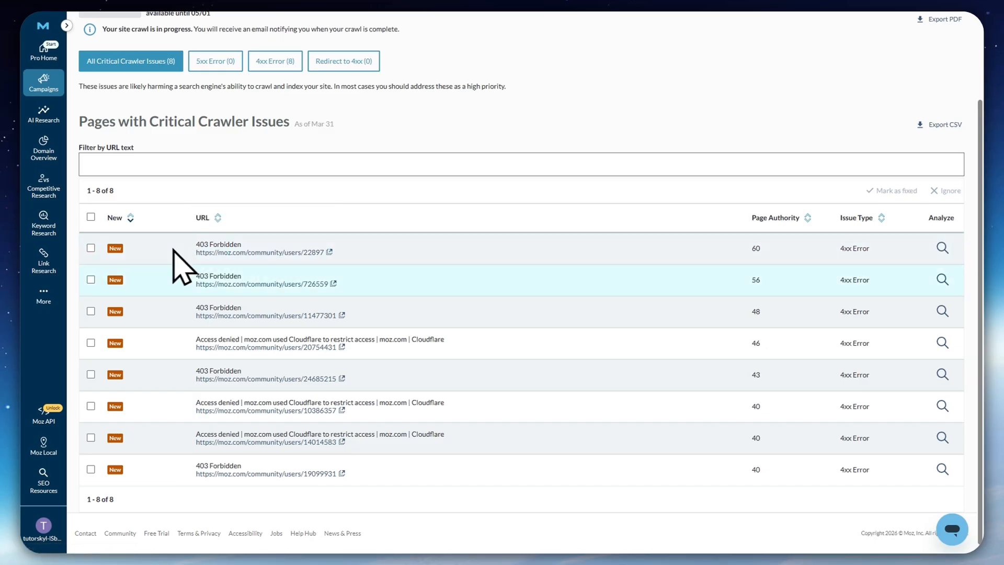
Filter the critical crawler issues to 5xx Error and to 4xx Error, reviewing the fix advice and affected pages for each
{"action": "scroll", "coordinate": [403, 242], "scroll_direction": "up", "scroll_amount": 2}
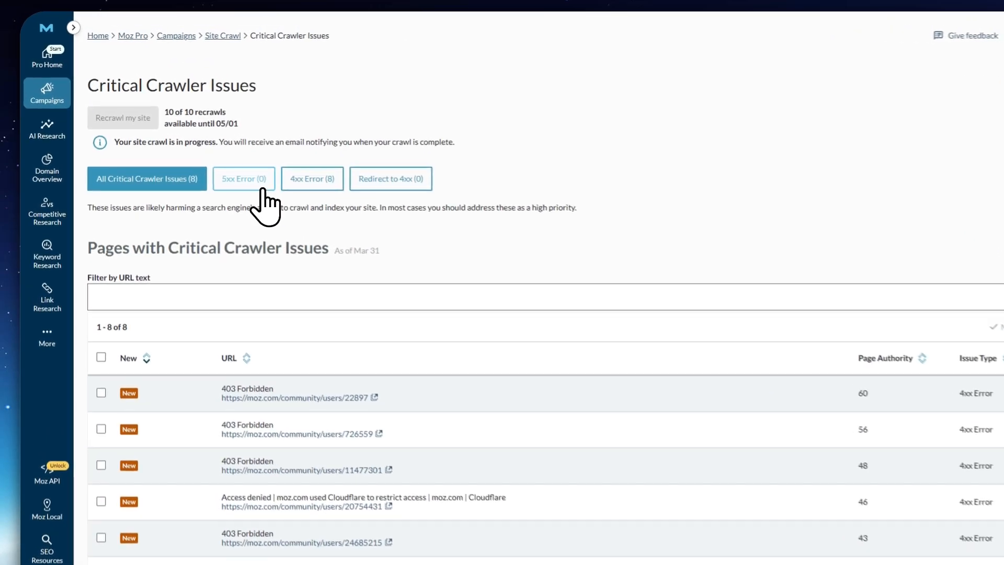
{"action": "left_click", "coordinate": [224, 161]}
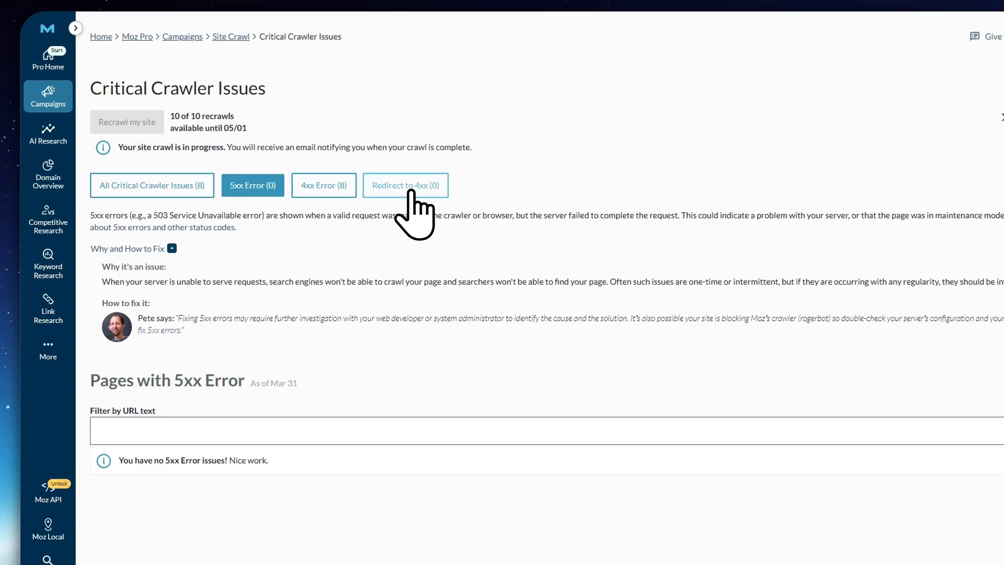
{"action": "left_click", "coordinate": [323, 189]}
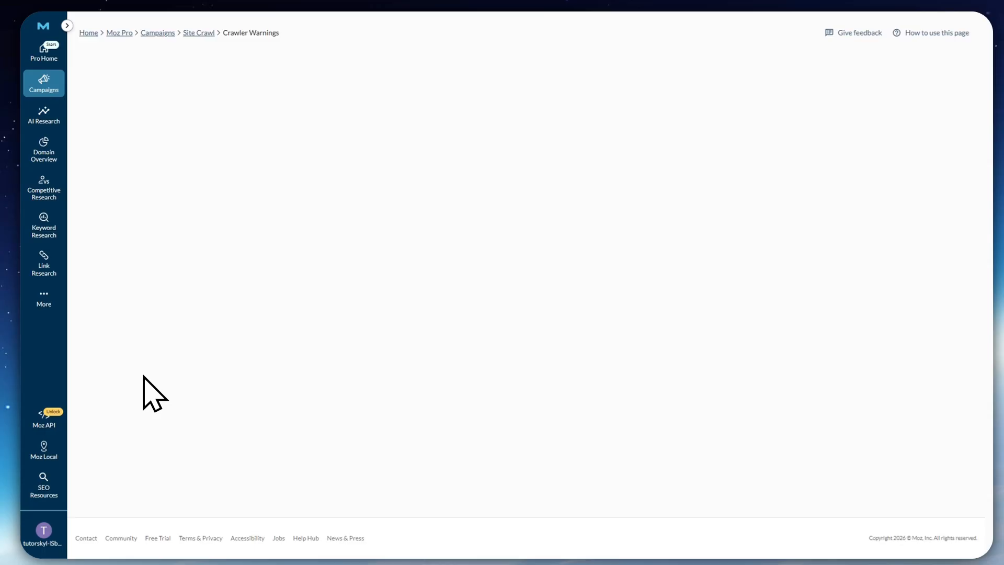
Open the campaign's Crawler Warnings report and examine the listed pages with their page authority and issue type
{"action": "mouse_move", "coordinate": [40, 90]}
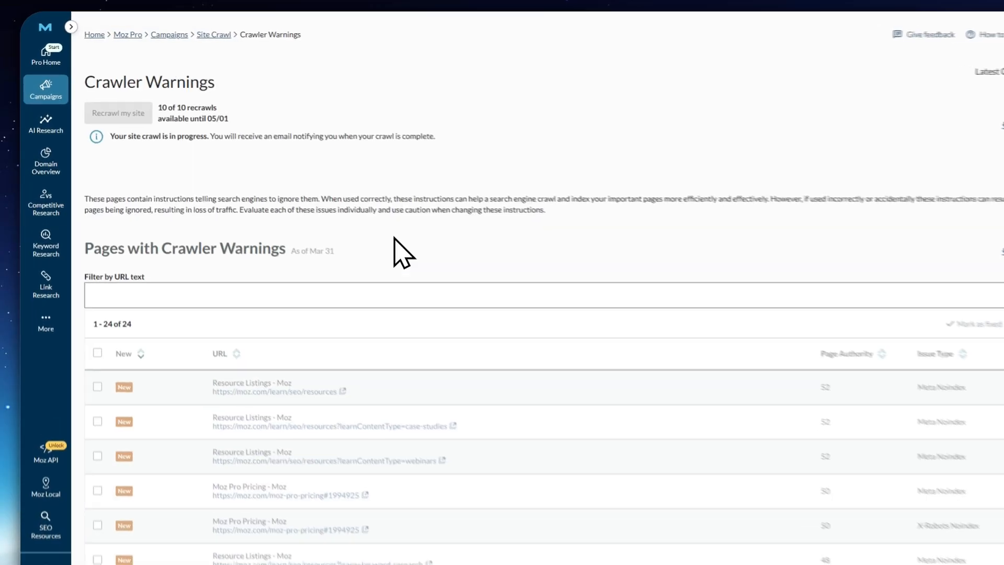
{"action": "scroll", "coordinate": [424, 246], "scroll_direction": "down", "scroll_amount": 8}
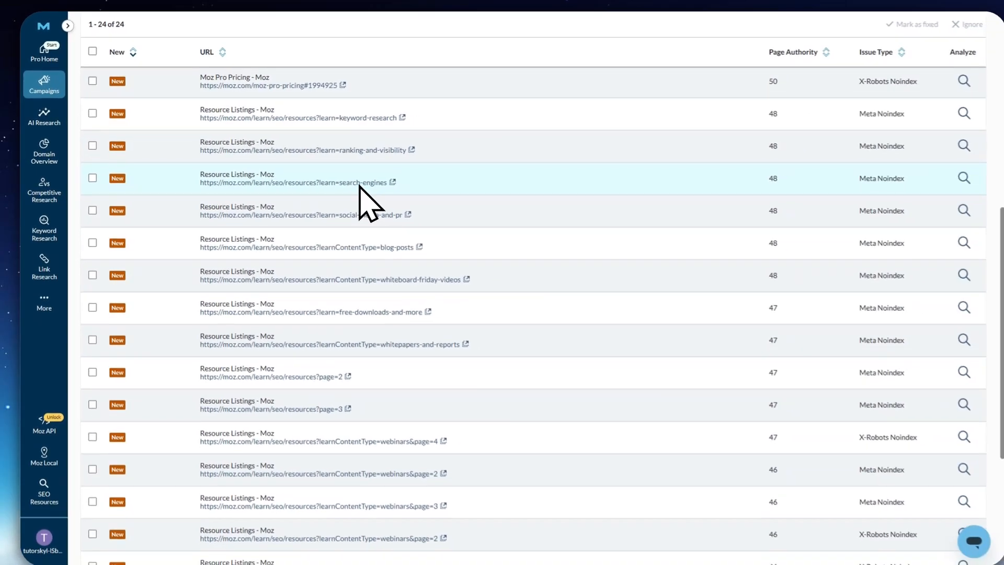
{"action": "scroll", "coordinate": [360, 186], "scroll_direction": "down", "scroll_amount": 5}
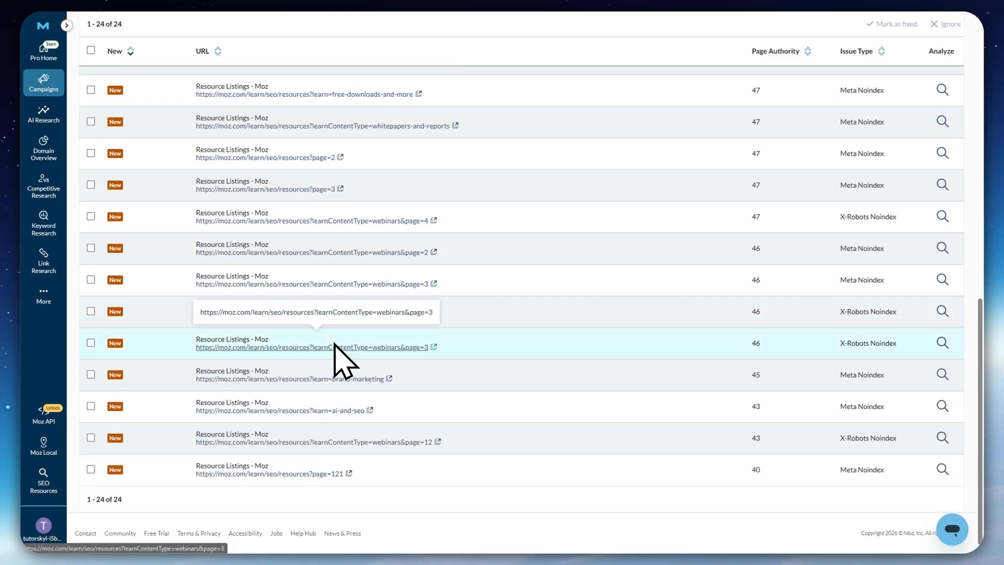
{"action": "scroll", "coordinate": [335, 344], "scroll_direction": "up", "scroll_amount": 9}
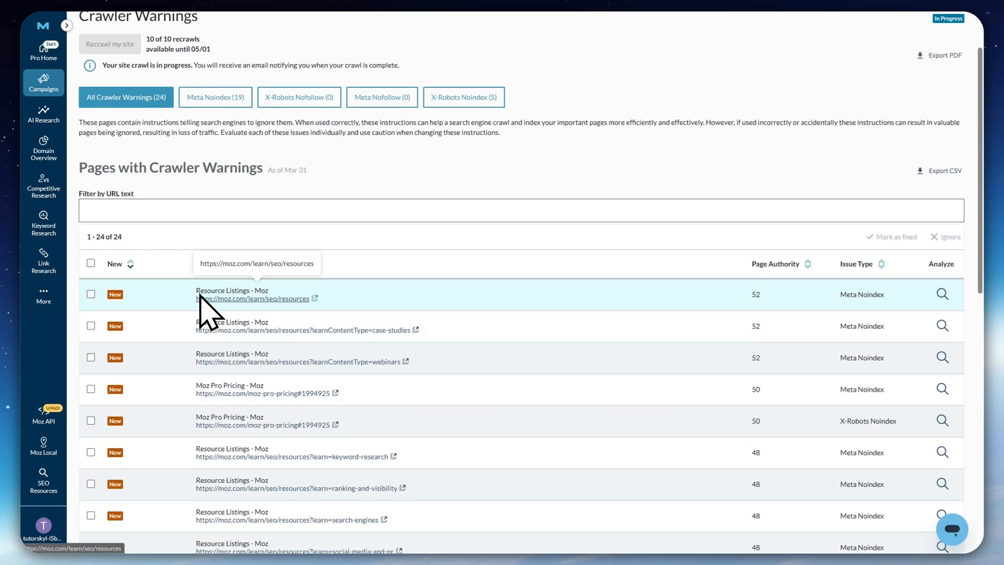
{"action": "scroll", "coordinate": [209, 313], "scroll_direction": "down", "scroll_amount": 2}
Open the campaign's Performance Metrics report and examine the URL table and the on-demand page analyses allowance
{"action": "mouse_move", "coordinate": [44, 84]}
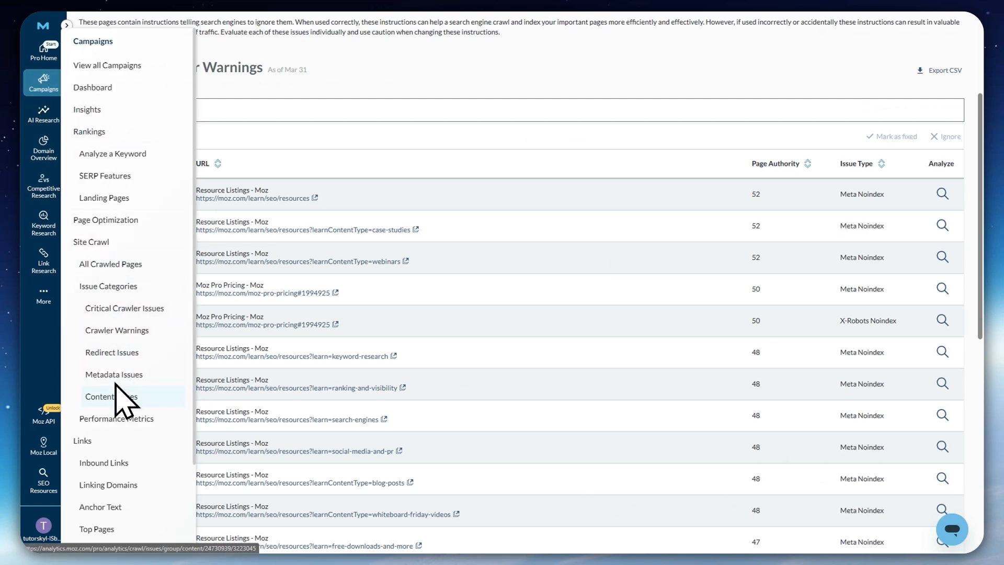
{"action": "mouse_move", "coordinate": [44, 87]}
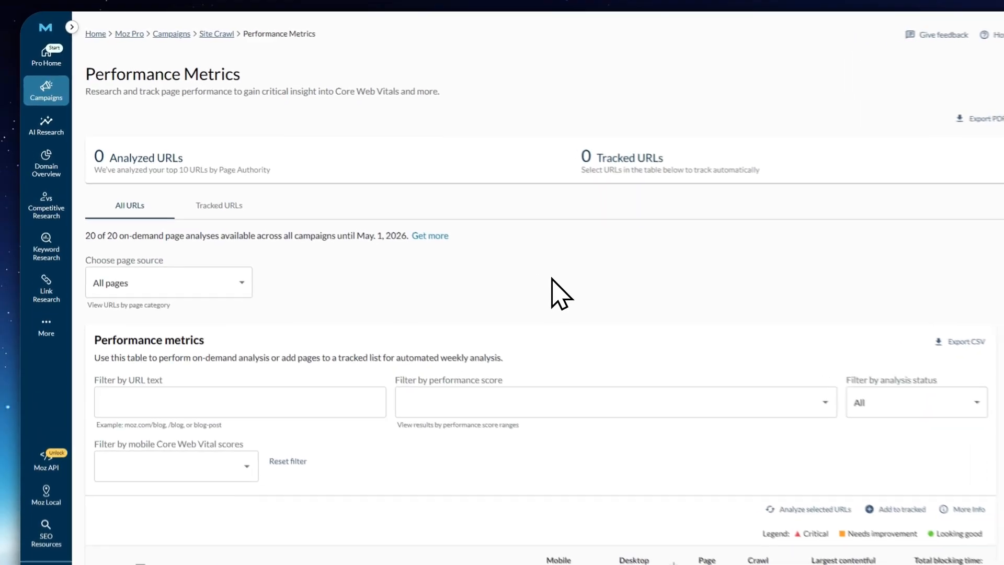
{"action": "scroll", "coordinate": [289, 258], "scroll_direction": "down", "scroll_amount": 3}
{"action": "scroll", "coordinate": [289, 258], "scroll_direction": "up", "scroll_amount": 3}
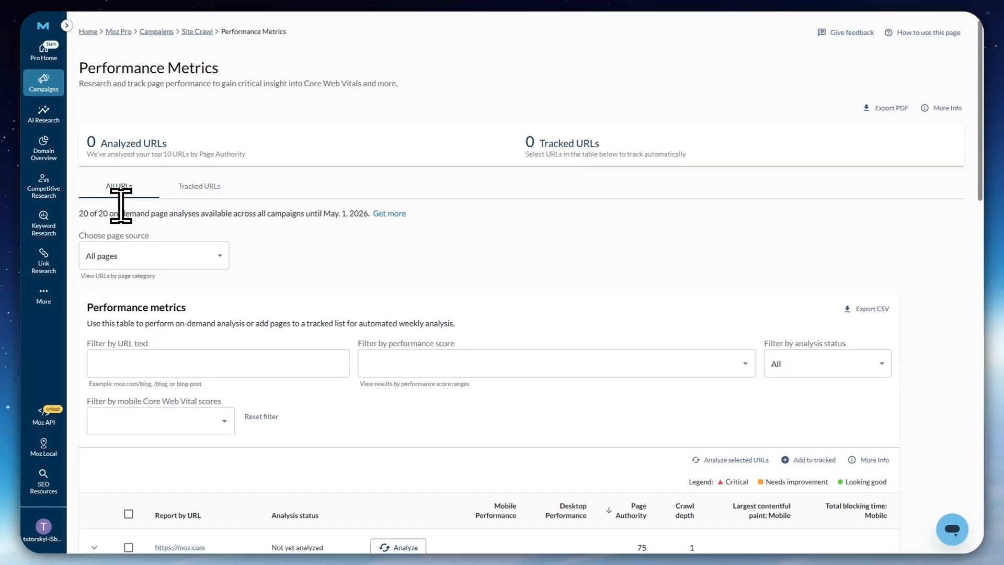
{"action": "left_click_drag", "start_coordinate": [110, 214], "coordinate": [195, 213]}
{"action": "left_click", "coordinate": [196, 232]}
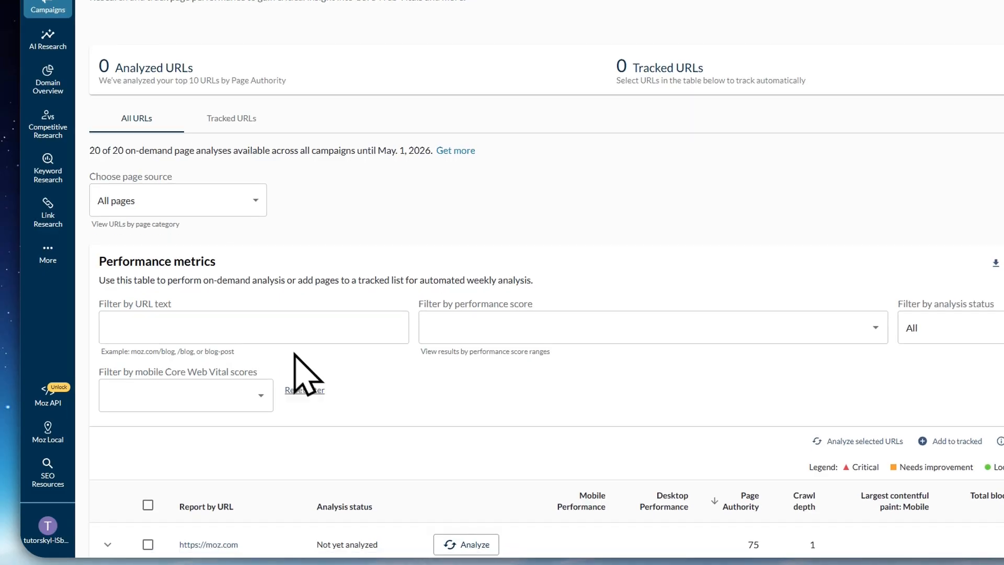
{"action": "scroll", "coordinate": [294, 354], "scroll_direction": "down", "scroll_amount": 8}
{"action": "scroll", "coordinate": [314, 334], "scroll_direction": "up", "scroll_amount": 3}
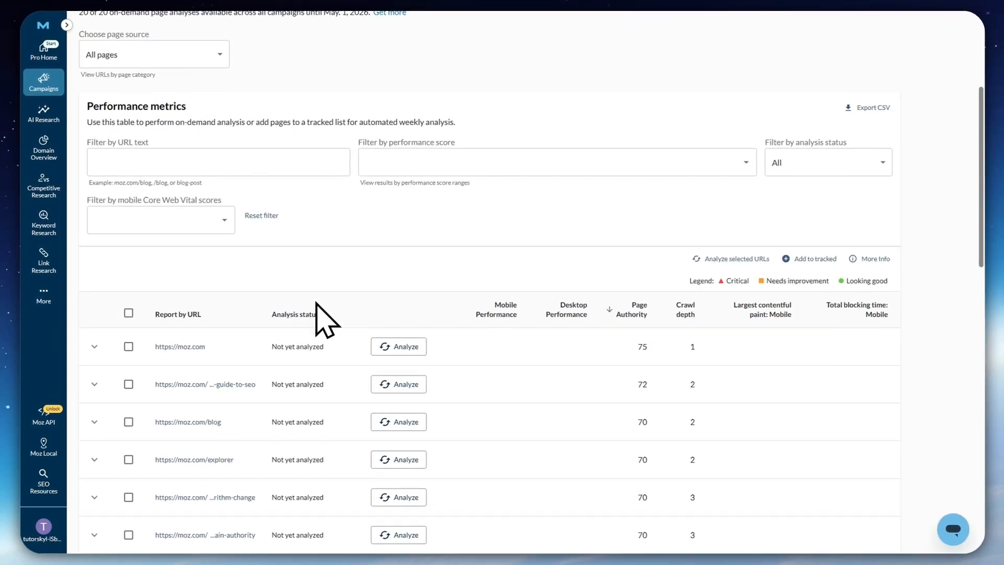
{"action": "scroll", "coordinate": [356, 378], "scroll_direction": "up", "scroll_amount": 4}
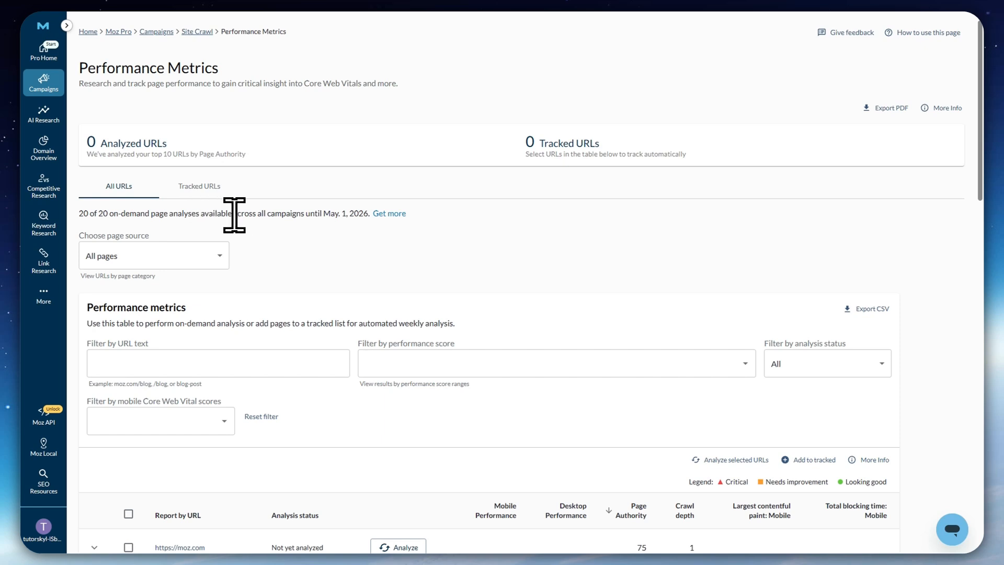
{"action": "left_click_drag", "start_coordinate": [243, 214], "coordinate": [357, 215]}
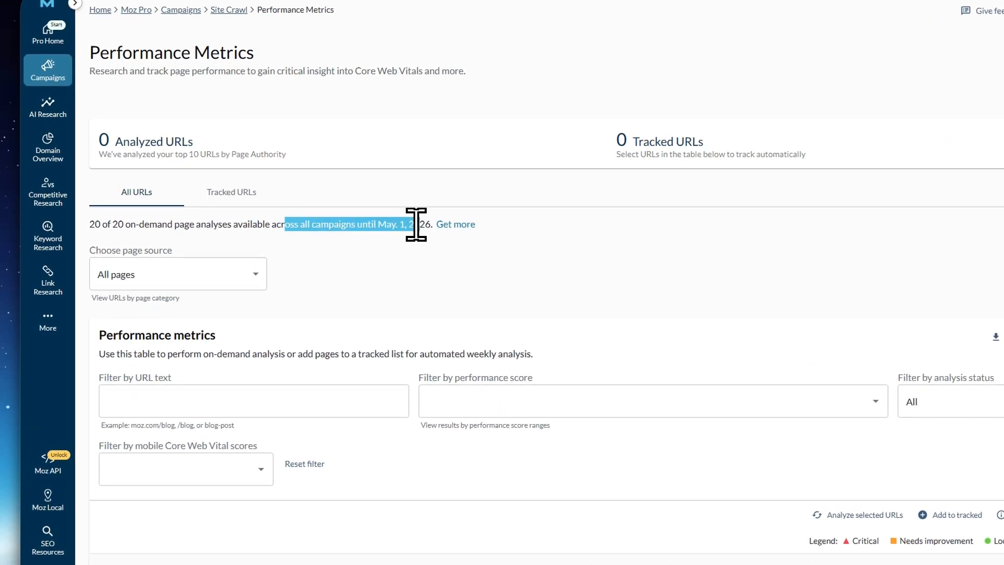
{"action": "left_click", "coordinate": [413, 237]}
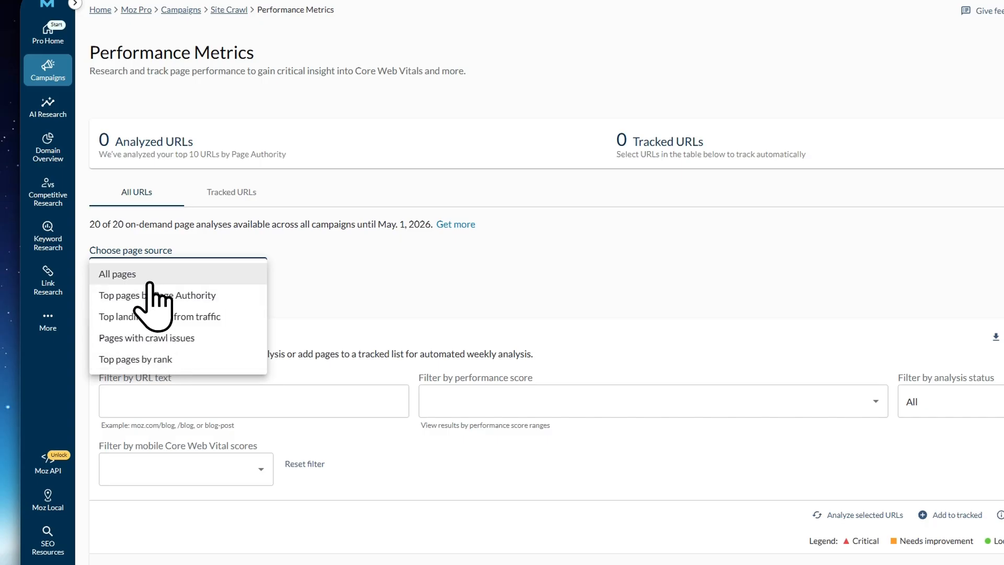
Review the page source options, keeping All pages, and the performance score filter options without applying one
{"action": "left_click", "coordinate": [148, 277]}
{"action": "scroll", "coordinate": [314, 293], "scroll_direction": "down", "scroll_amount": 2}
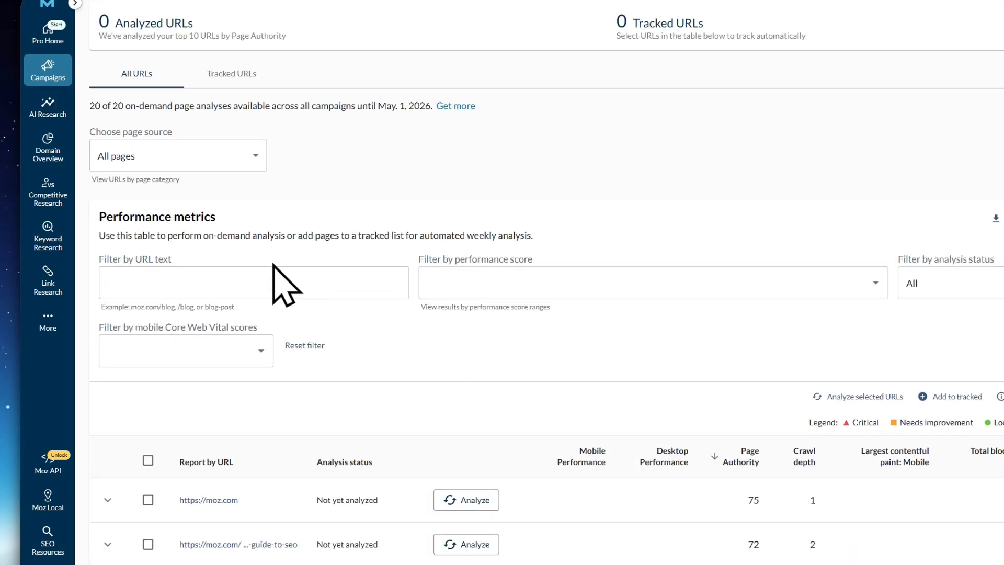
{"action": "scroll", "coordinate": [554, 418], "scroll_direction": "down", "scroll_amount": 10}
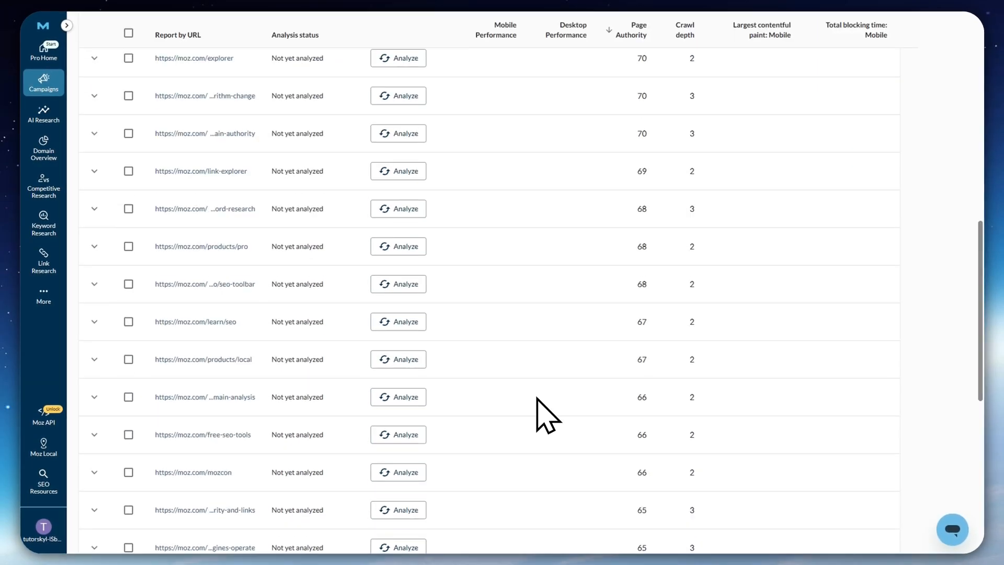
{"action": "scroll", "coordinate": [457, 352], "scroll_direction": "up", "scroll_amount": 10}
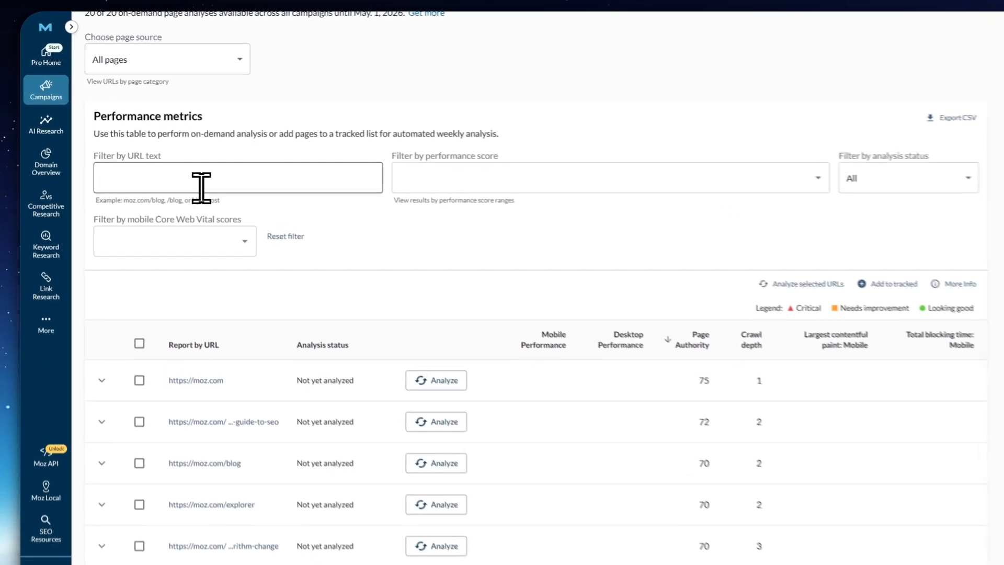
{"action": "left_click", "coordinate": [454, 188]}
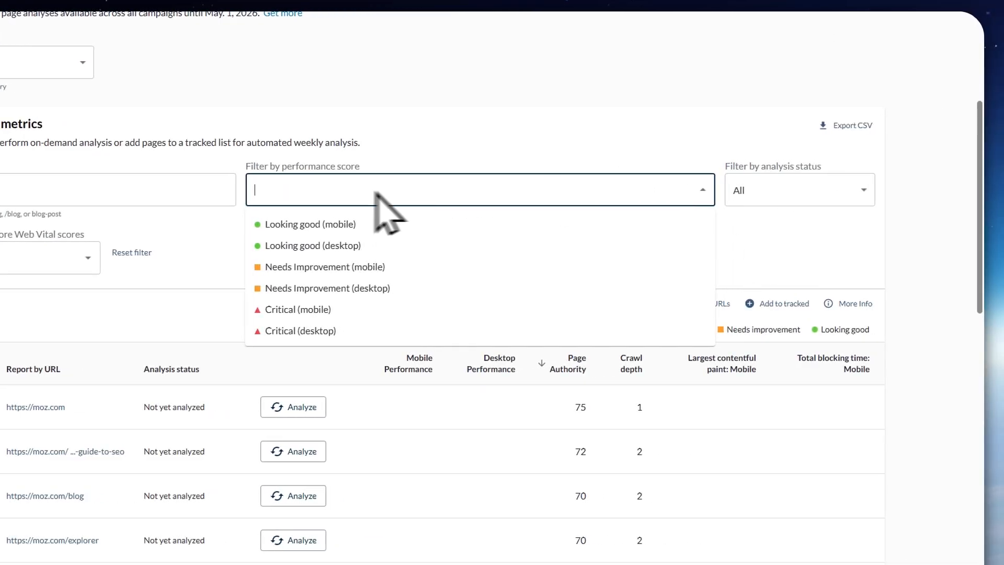
{"action": "left_click", "coordinate": [268, 227]}
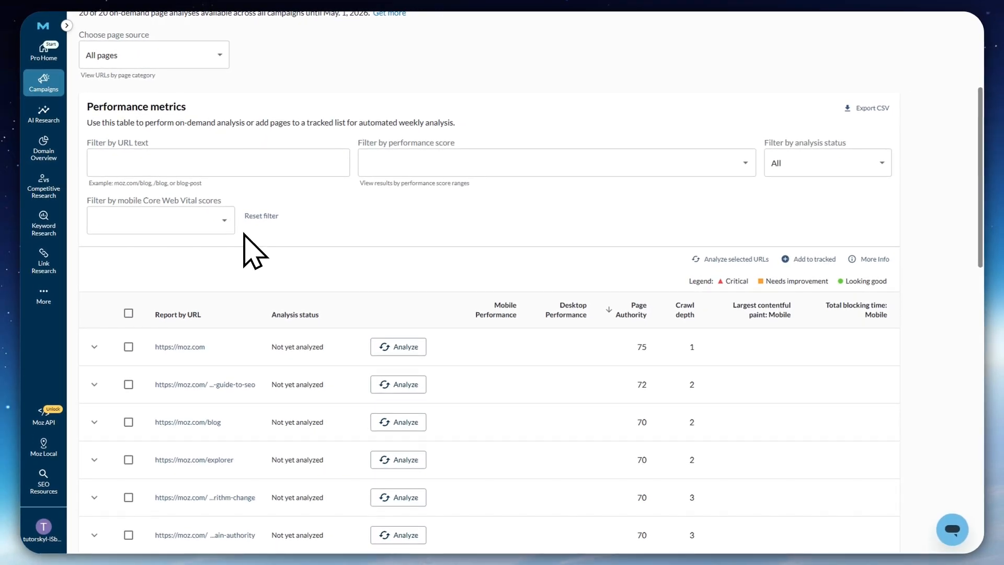
Try selecting the first few URLs in the performance metrics table, and clear the selection
{"action": "scroll", "coordinate": [470, 356], "scroll_direction": "down", "scroll_amount": 2}
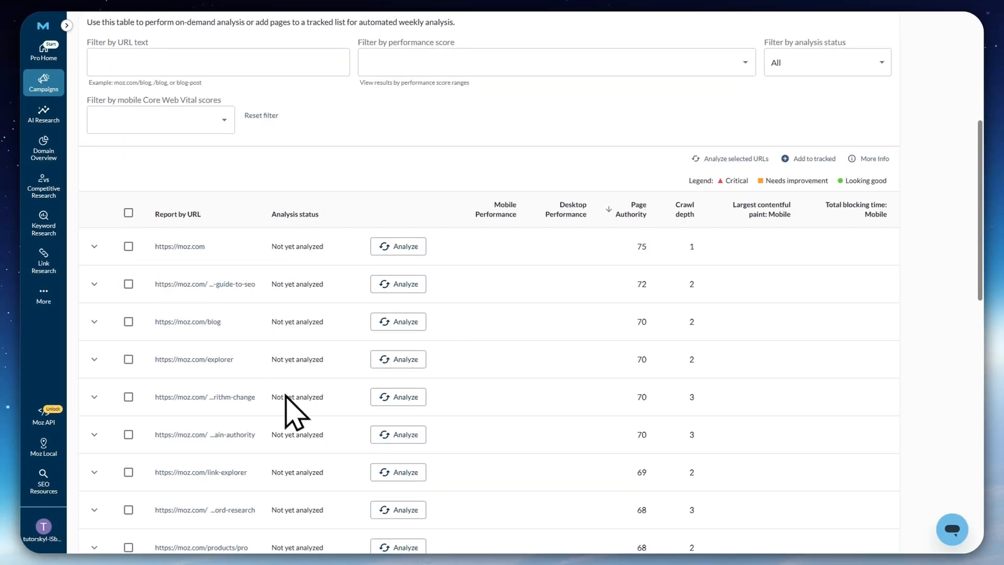
{"action": "left_click", "coordinate": [128, 246]}
{"action": "left_click", "coordinate": [129, 284]}
{"action": "left_click", "coordinate": [128, 246]}
{"action": "left_click", "coordinate": [129, 284]}
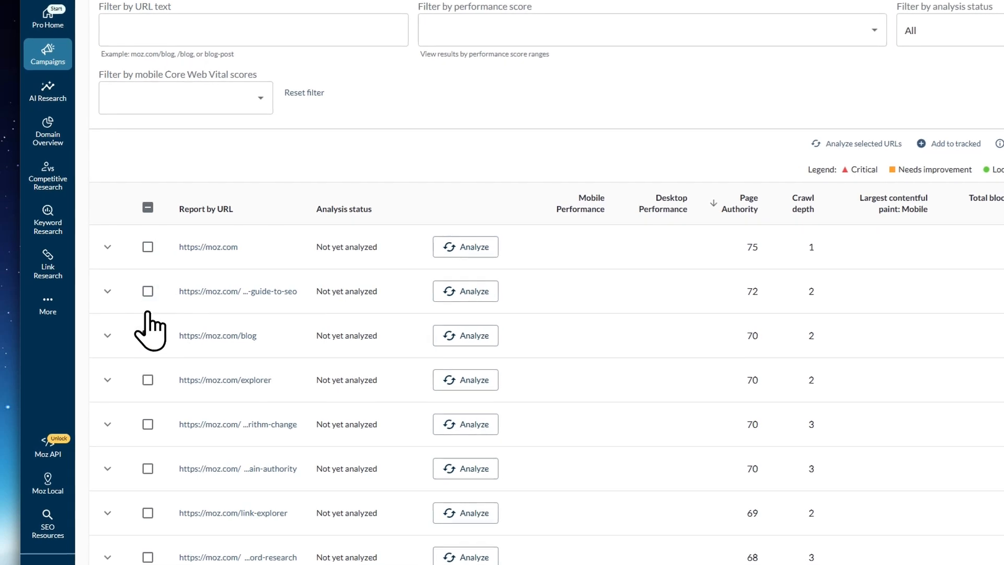
{"action": "left_click", "coordinate": [148, 336]}
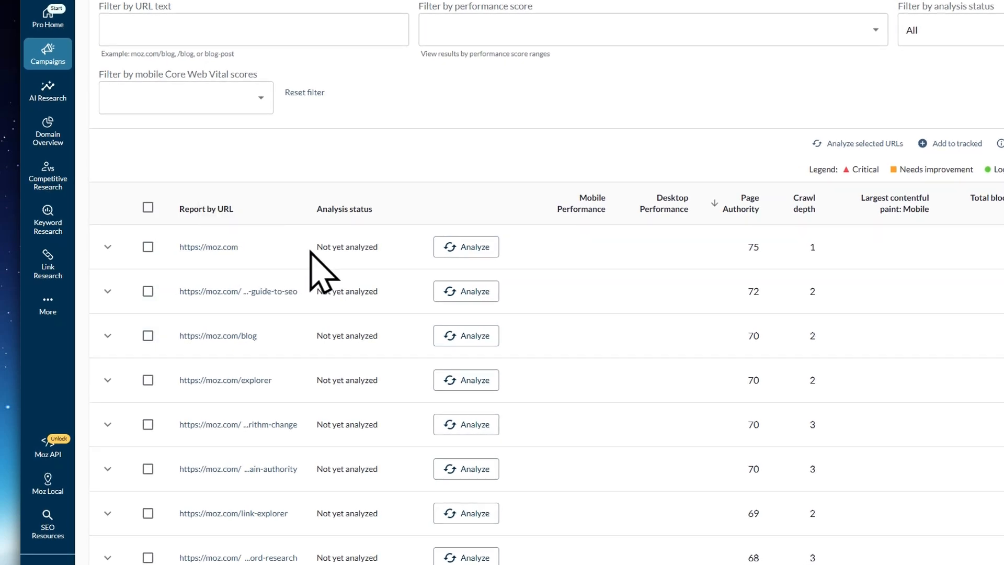
{"action": "left_click", "coordinate": [444, 247]}
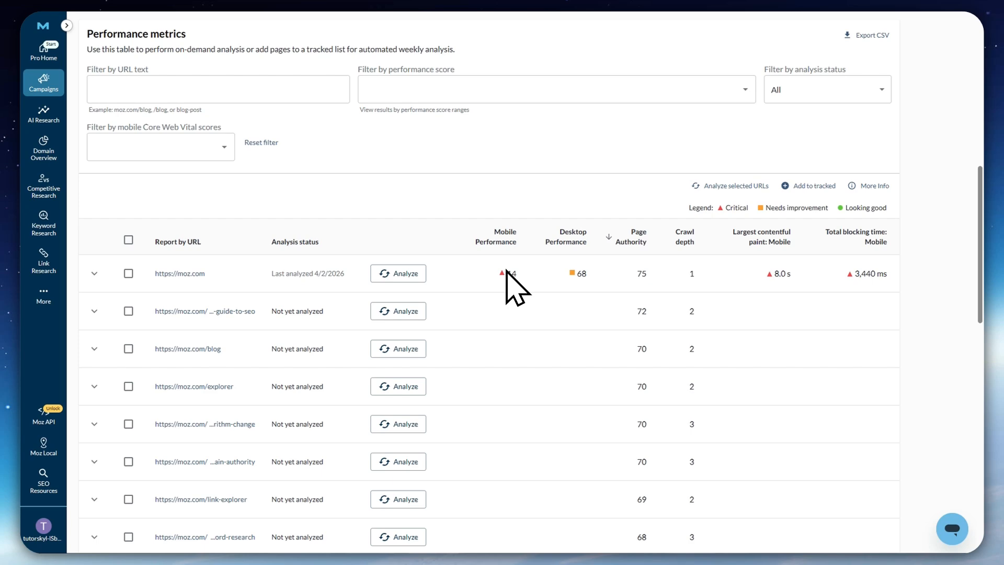
{"action": "double_click", "coordinate": [512, 273]}
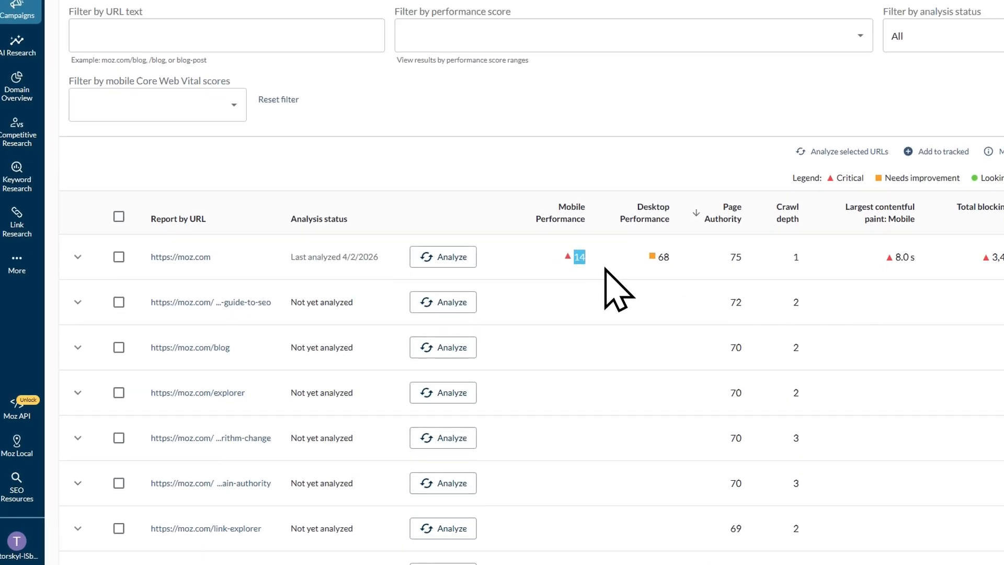
Examine the performance metrics breakdown, covering mobile Core Web Vitals and performance scores, and the analyzed URL's table row
{"action": "scroll", "coordinate": [597, 335], "scroll_direction": "up", "scroll_amount": 10}
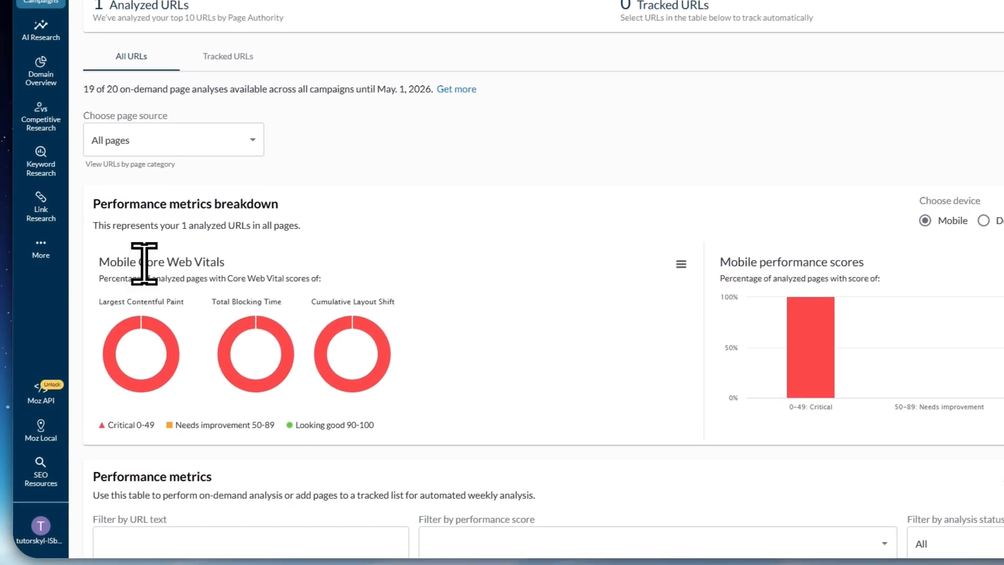
{"action": "left_click_drag", "start_coordinate": [101, 204], "coordinate": [281, 204]}
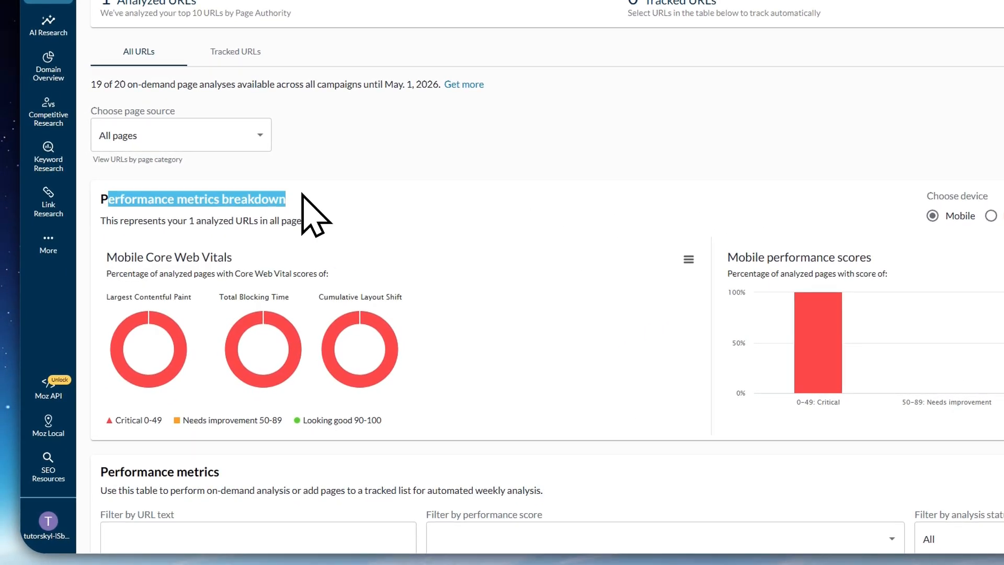
{"action": "left_click", "coordinate": [372, 238]}
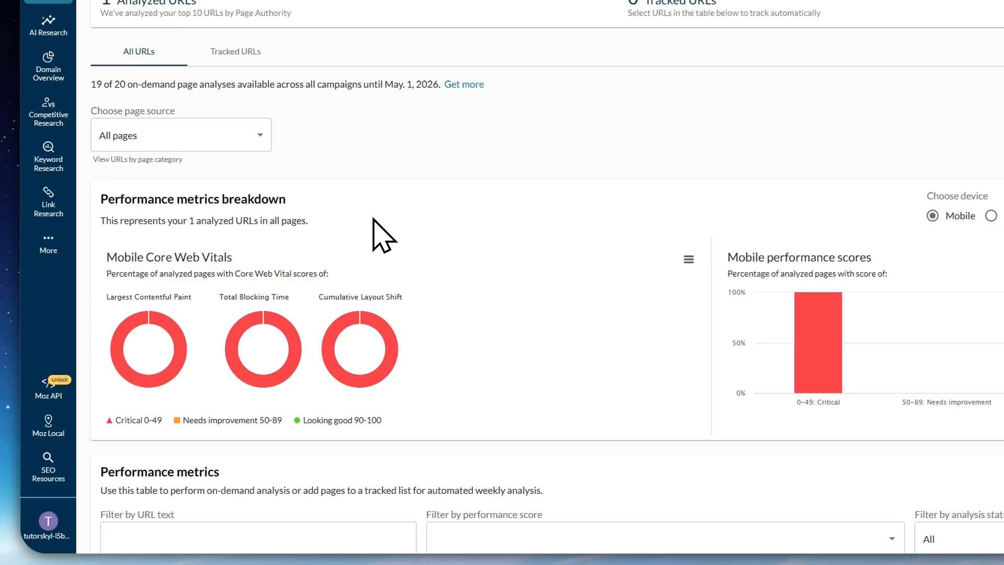
{"action": "mouse_move", "coordinate": [818, 329]}
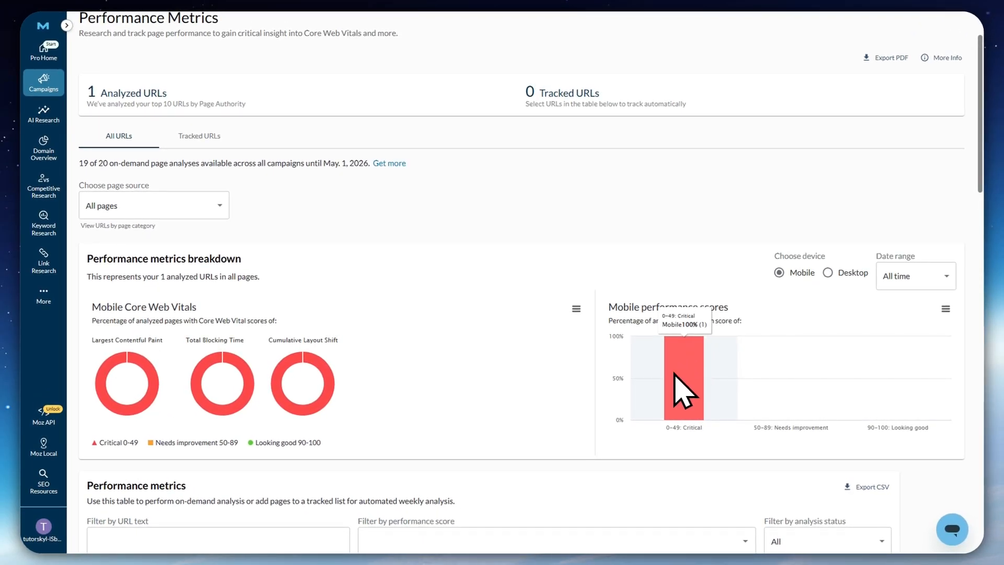
{"action": "scroll", "coordinate": [662, 383], "scroll_direction": "down", "scroll_amount": 1}
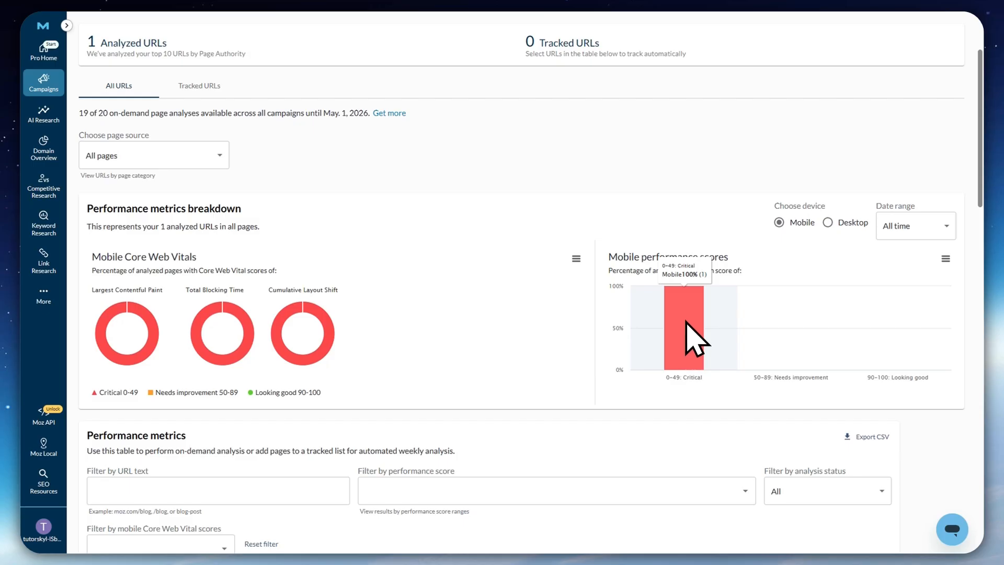
{"action": "scroll", "coordinate": [697, 361], "scroll_direction": "down", "scroll_amount": 3}
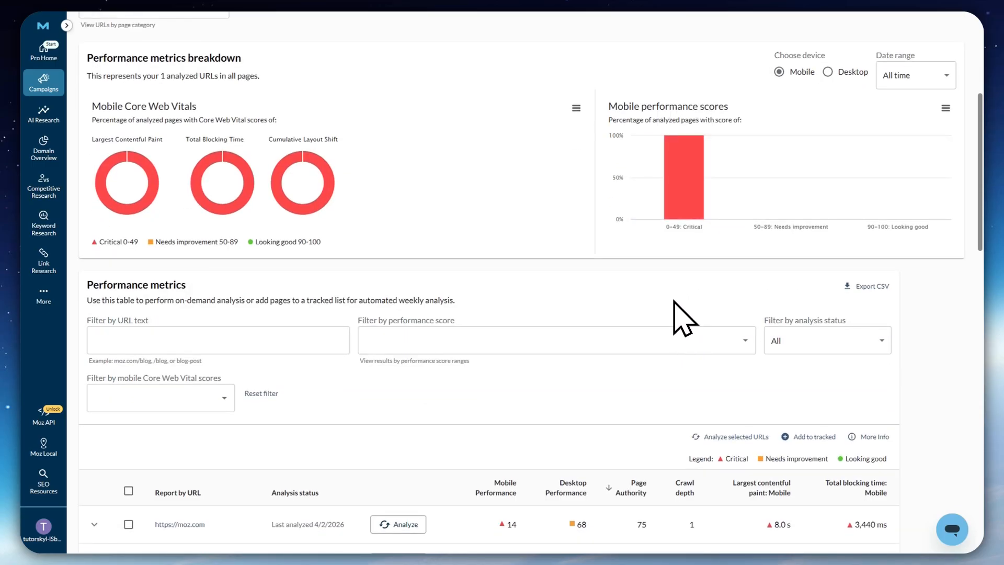
{"action": "scroll", "coordinate": [683, 318], "scroll_direction": "down", "scroll_amount": 3}
{"action": "scroll", "coordinate": [515, 292], "scroll_direction": "down", "scroll_amount": 2}
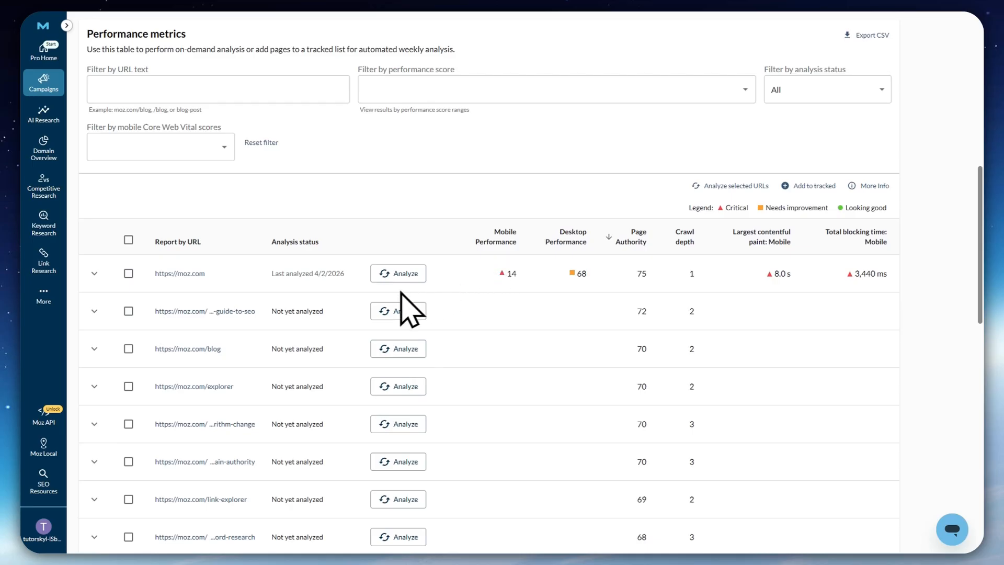
Review the performance metrics table's URL rows, covering mobile and desktop performance, page authority, crawl depth and mobile loading metrics
{"action": "scroll", "coordinate": [331, 313], "scroll_direction": "down", "scroll_amount": 3}
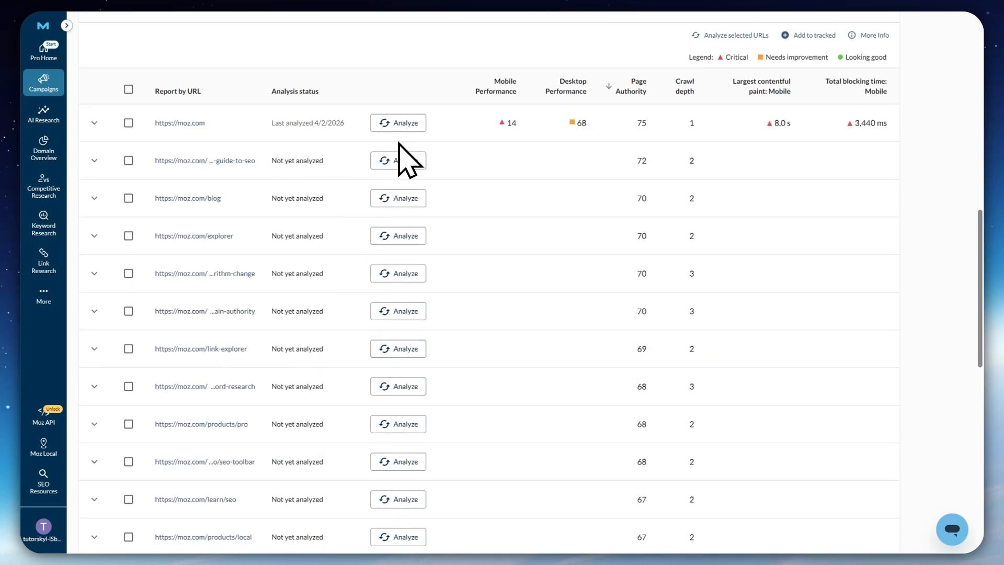
{"action": "scroll", "coordinate": [424, 172], "scroll_direction": "up", "scroll_amount": 4}
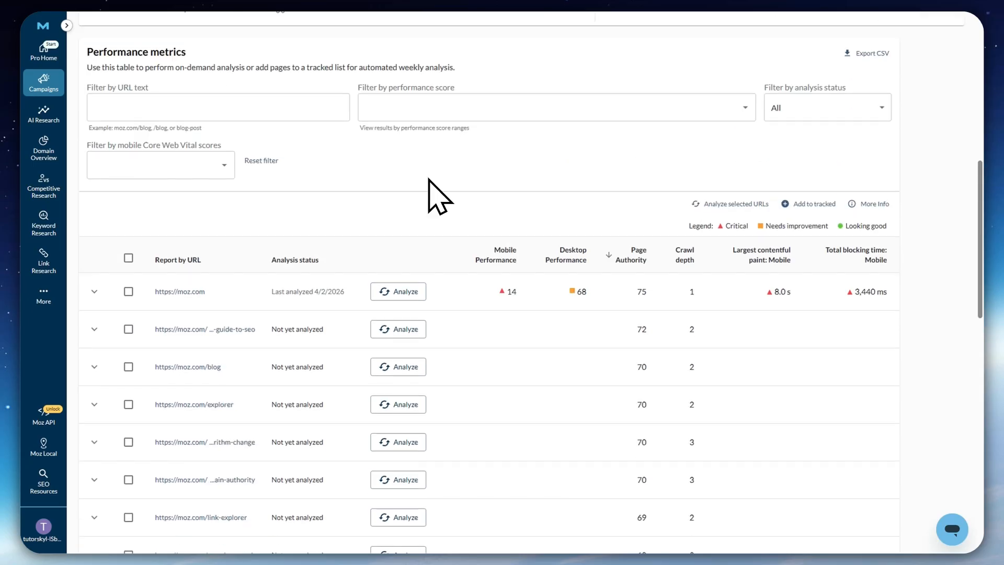
{"action": "scroll", "coordinate": [439, 198], "scroll_direction": "up", "scroll_amount": 5}
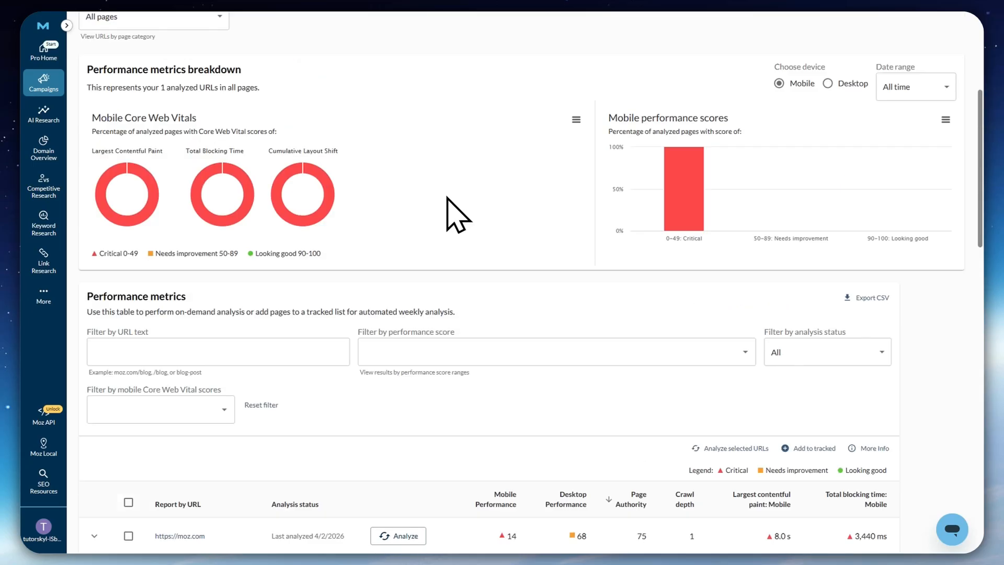
{"action": "scroll", "coordinate": [497, 340], "scroll_direction": "down", "scroll_amount": 4}
{"action": "scroll", "coordinate": [515, 327], "scroll_direction": "down", "scroll_amount": 3}
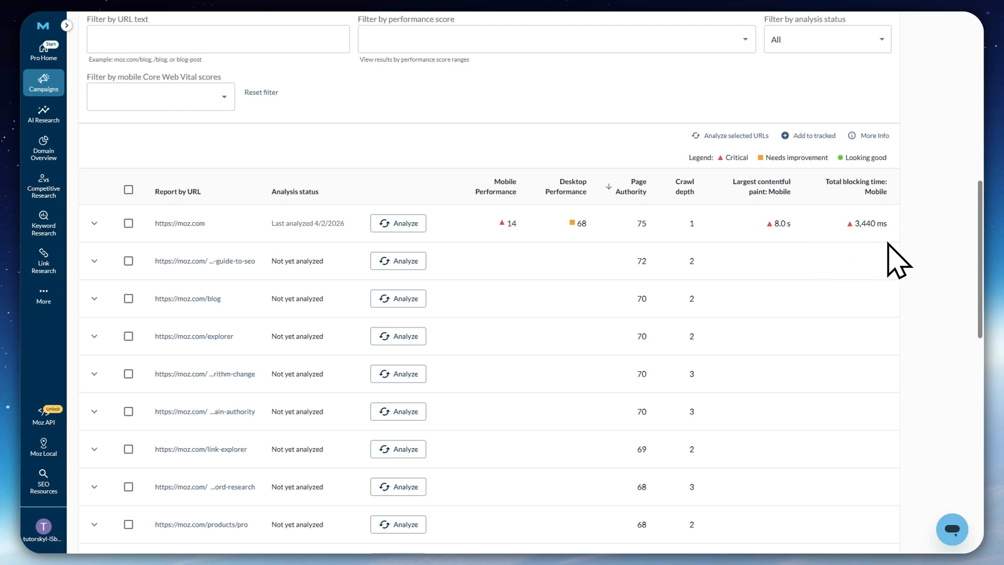
{"action": "scroll", "coordinate": [916, 239], "scroll_direction": "down", "scroll_amount": 2}
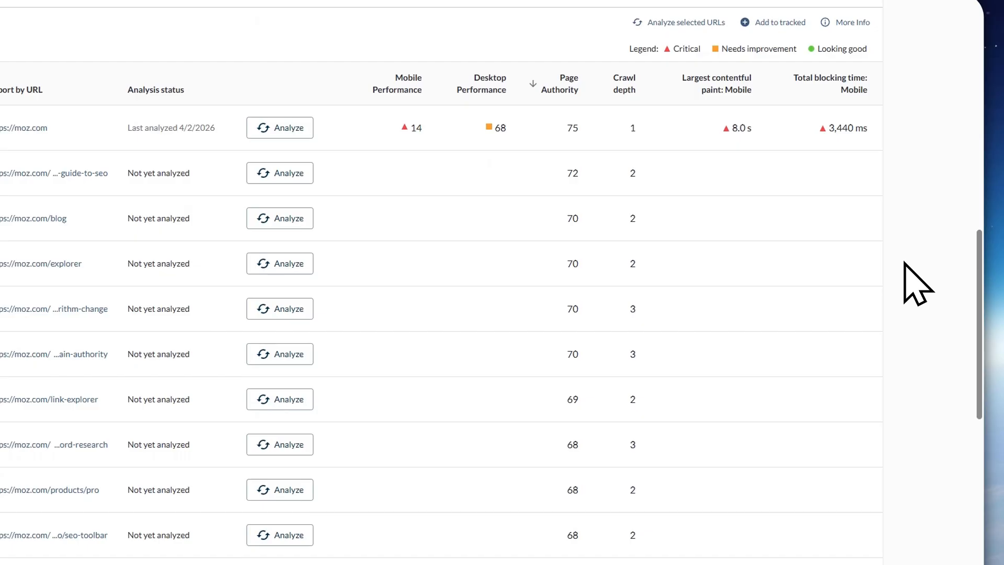
{"action": "scroll", "coordinate": [905, 263], "scroll_direction": "up", "scroll_amount": 5}
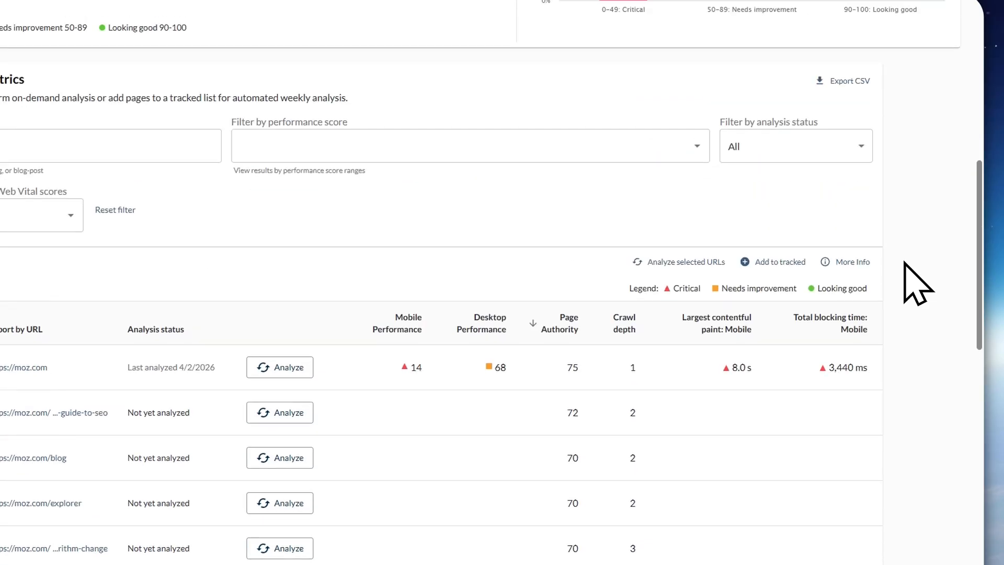
{"action": "left_click", "coordinate": [90, 305]}
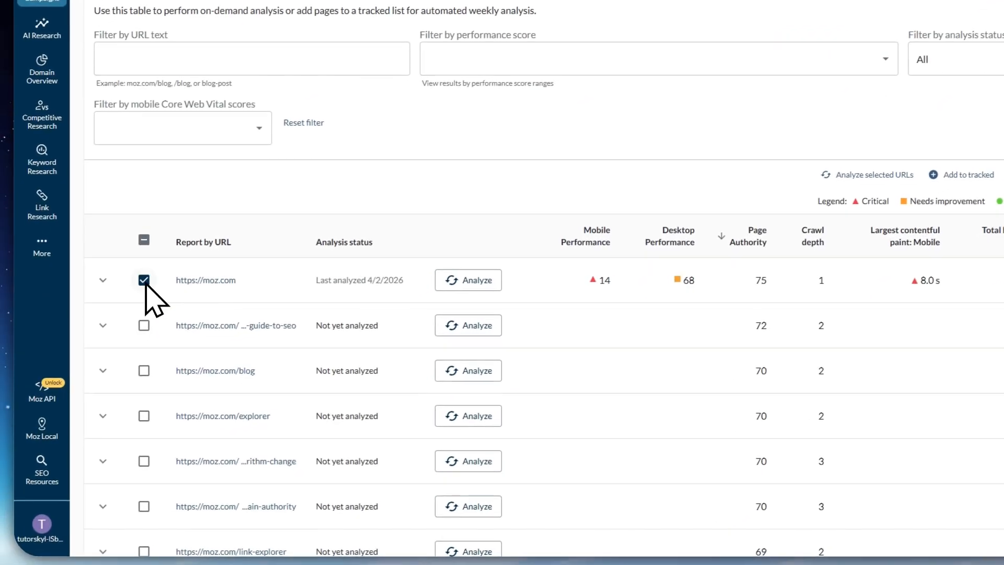
{"action": "left_click", "coordinate": [150, 323]}
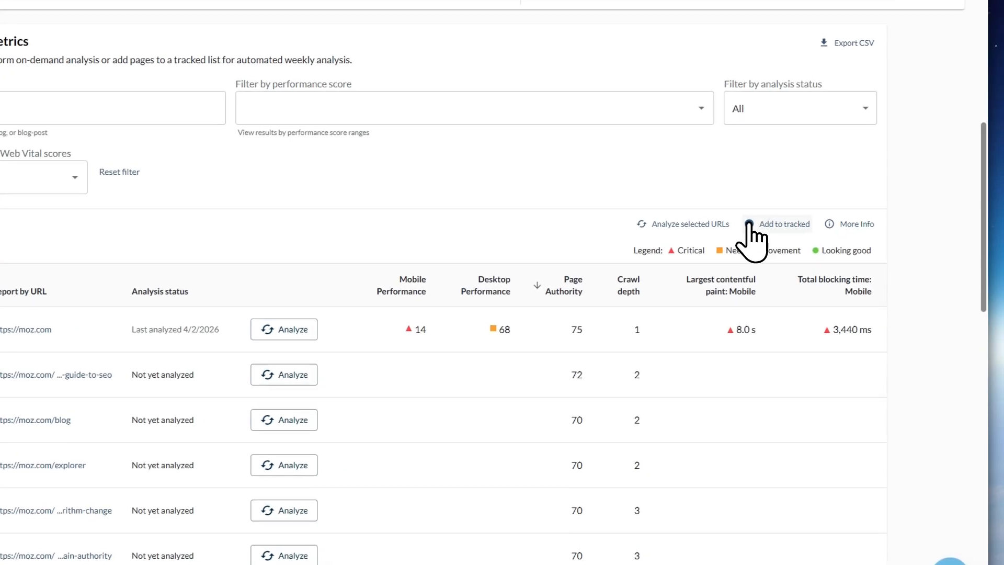
{"action": "left_click", "coordinate": [743, 224]}
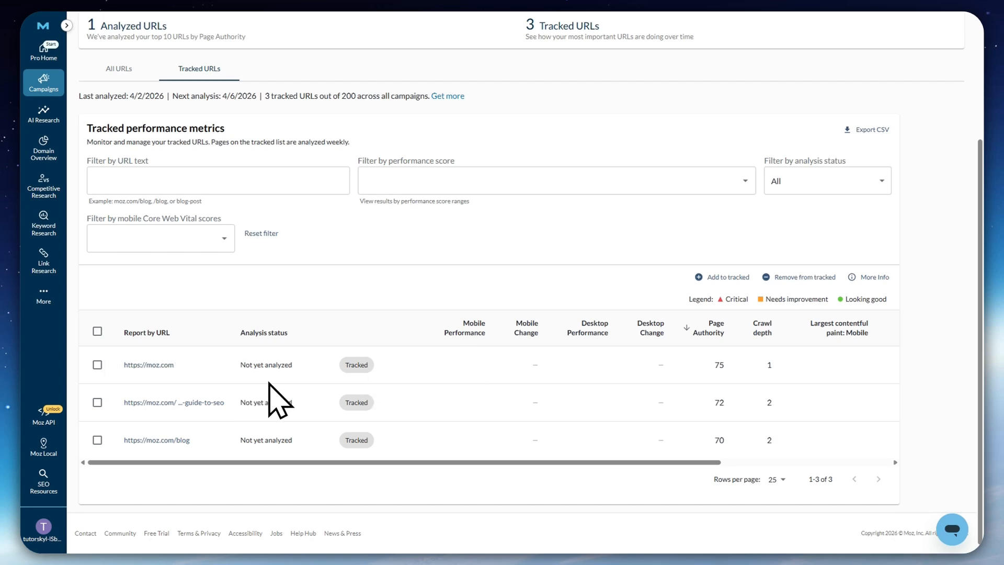
Select all three pages in the tracked performance metrics table
{"action": "left_click", "coordinate": [97, 365]}
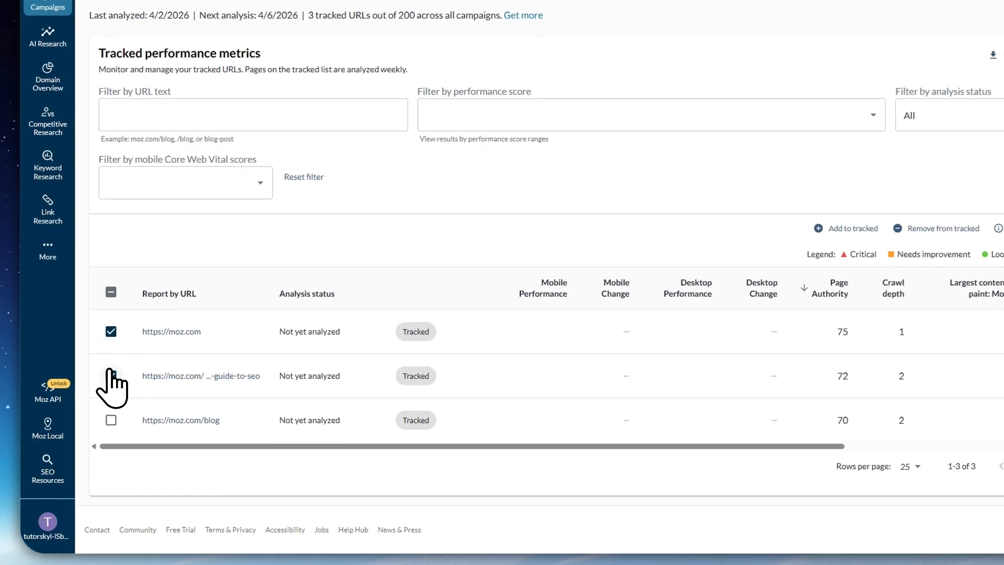
{"action": "left_click", "coordinate": [98, 403]}
{"action": "left_click", "coordinate": [97, 439]}
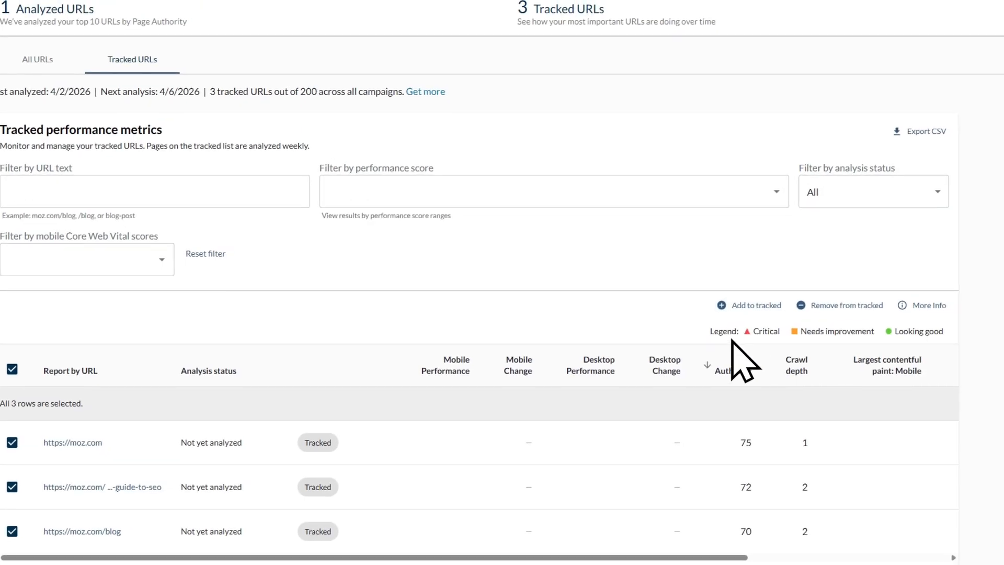
{"action": "left_click", "coordinate": [136, 81]}
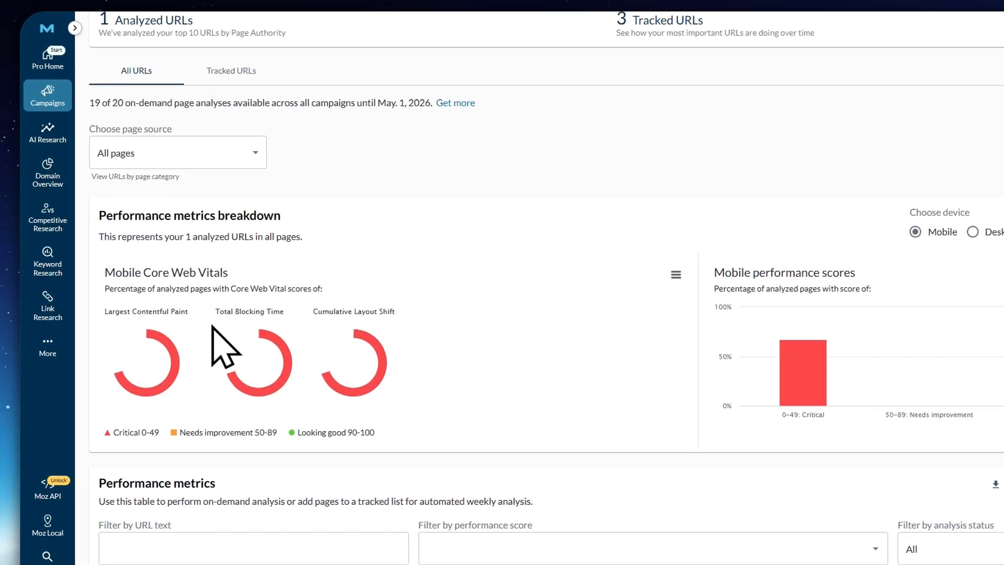
{"action": "scroll", "coordinate": [220, 347], "scroll_direction": "down", "scroll_amount": 9}
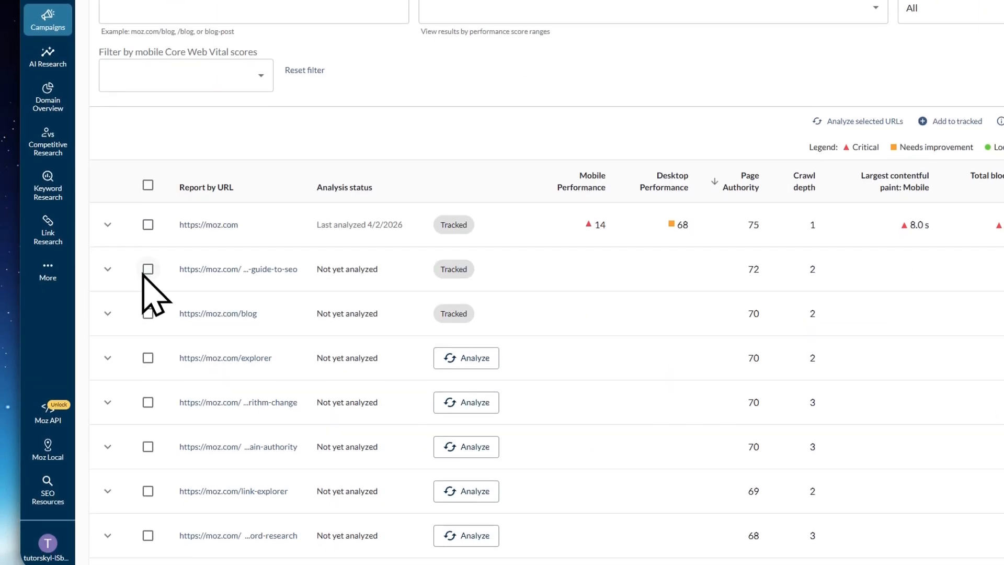
{"action": "left_click", "coordinate": [148, 224]}
{"action": "left_click", "coordinate": [148, 269]}
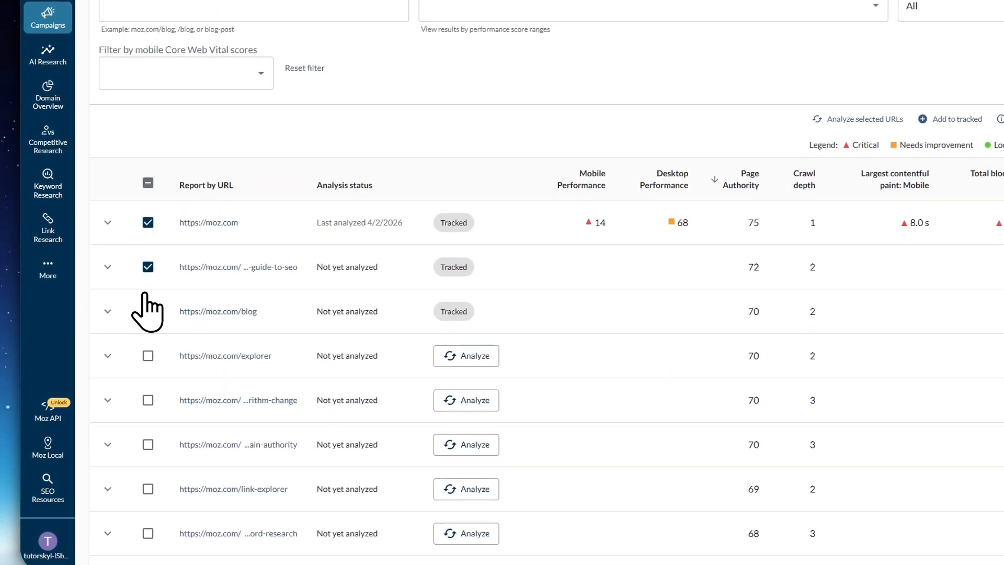
{"action": "left_click", "coordinate": [148, 313]}
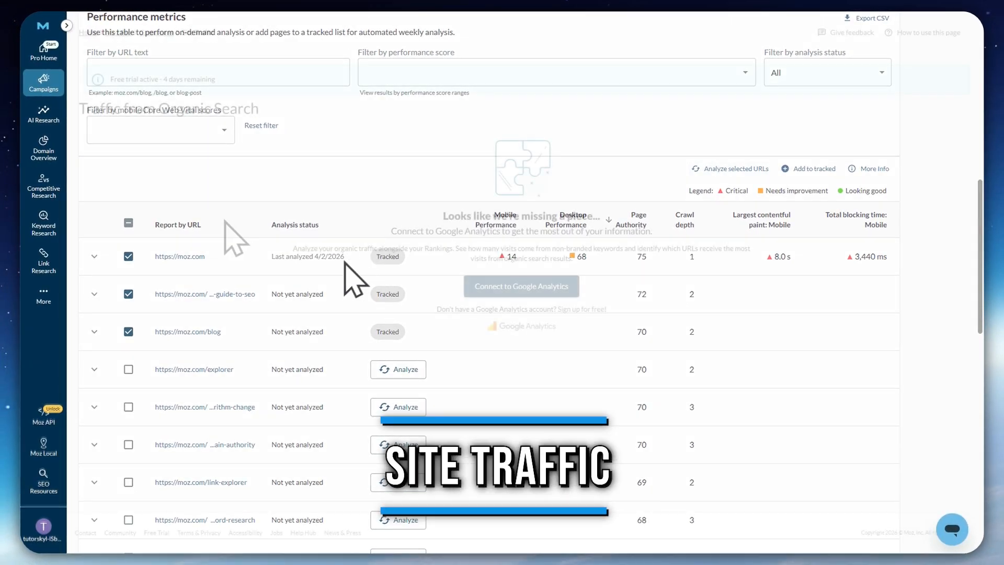
Open the campaign's Site Traffic page to check its organic search traffic
{"action": "mouse_move", "coordinate": [68, 105]}
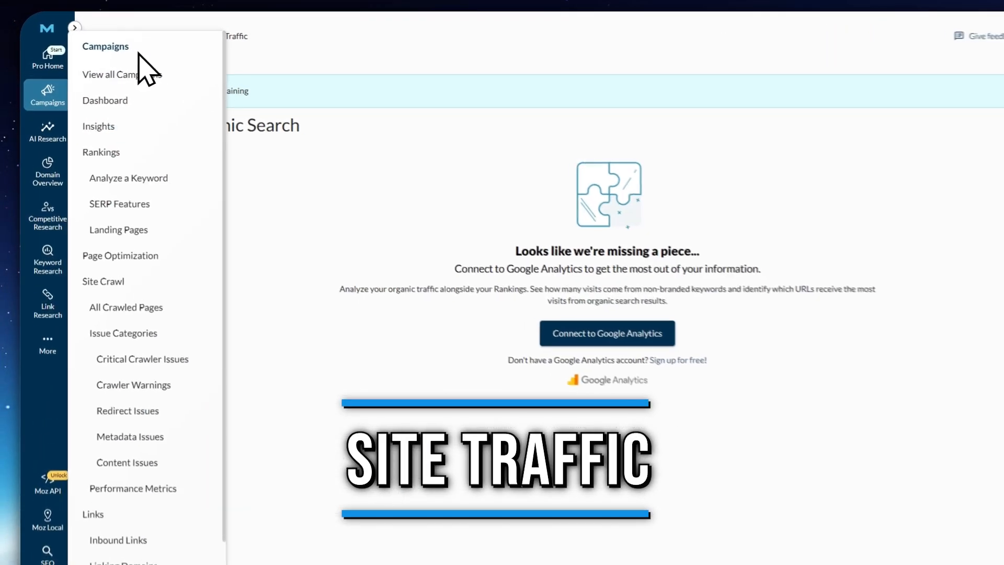
{"action": "scroll", "coordinate": [149, 209], "scroll_direction": "down", "scroll_amount": 3}
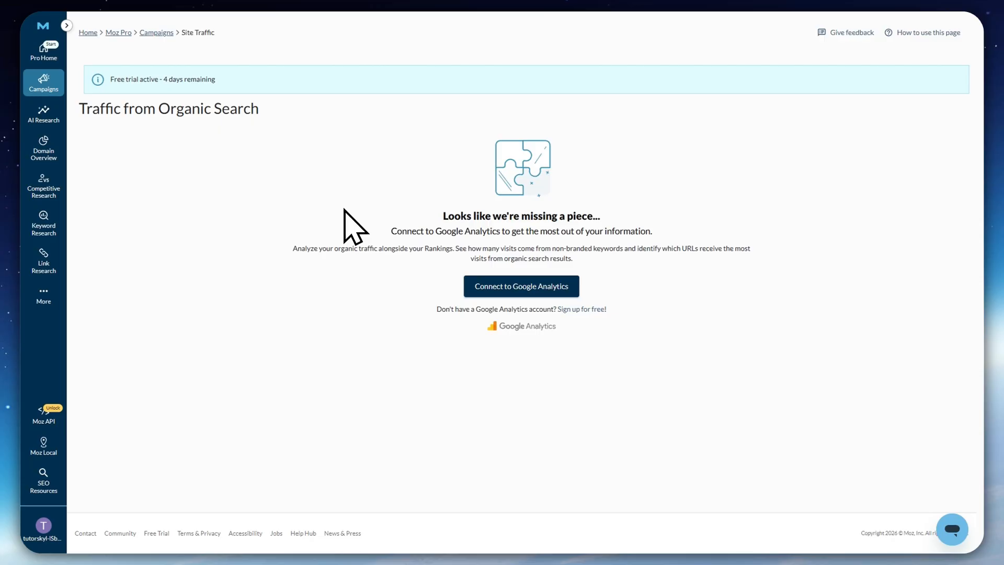
Open the campaign's Custom Reports and start creating a new PDF report
{"action": "mouse_move", "coordinate": [41, 73]}
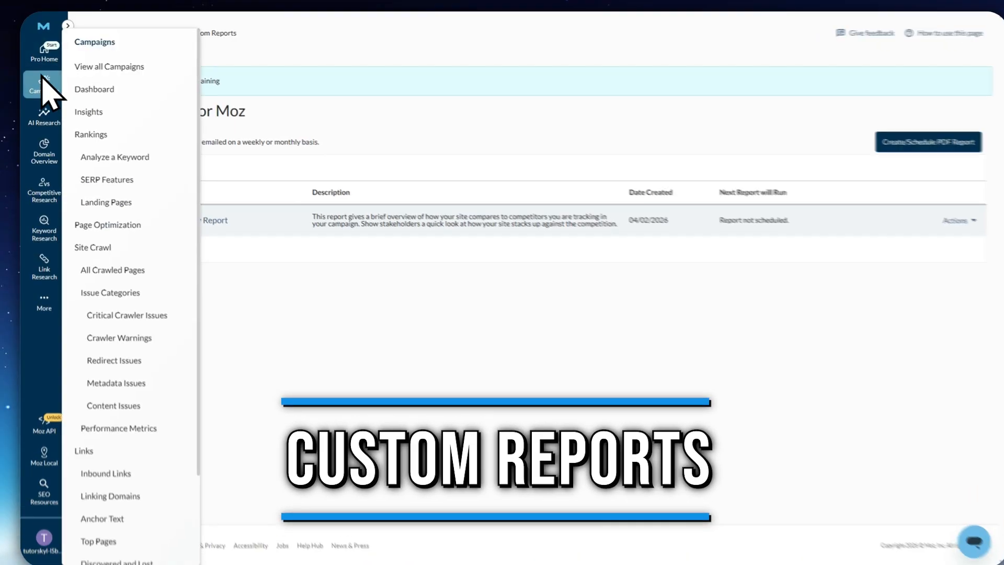
{"action": "scroll", "coordinate": [116, 413], "scroll_direction": "down", "scroll_amount": 5}
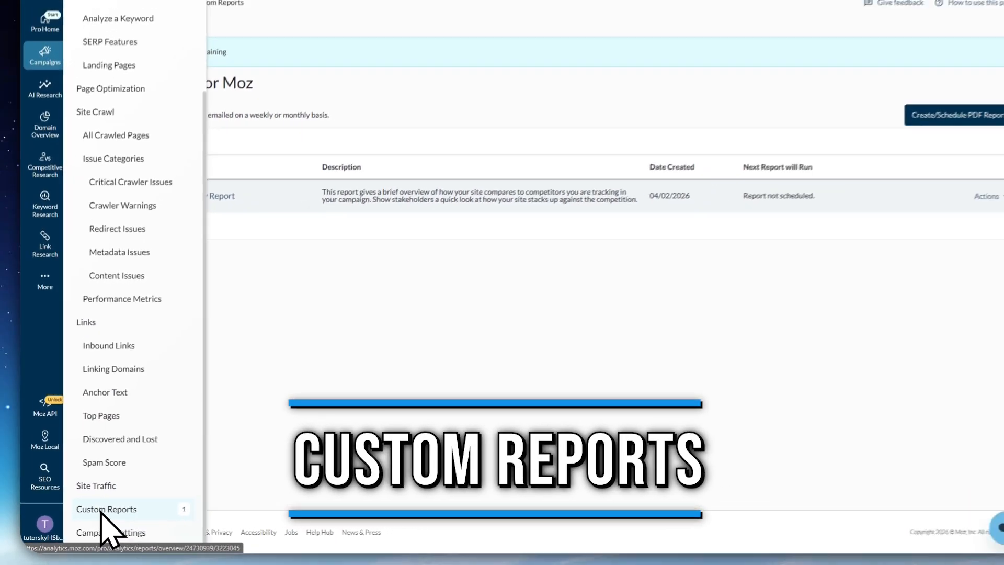
{"action": "left_click", "coordinate": [105, 509]}
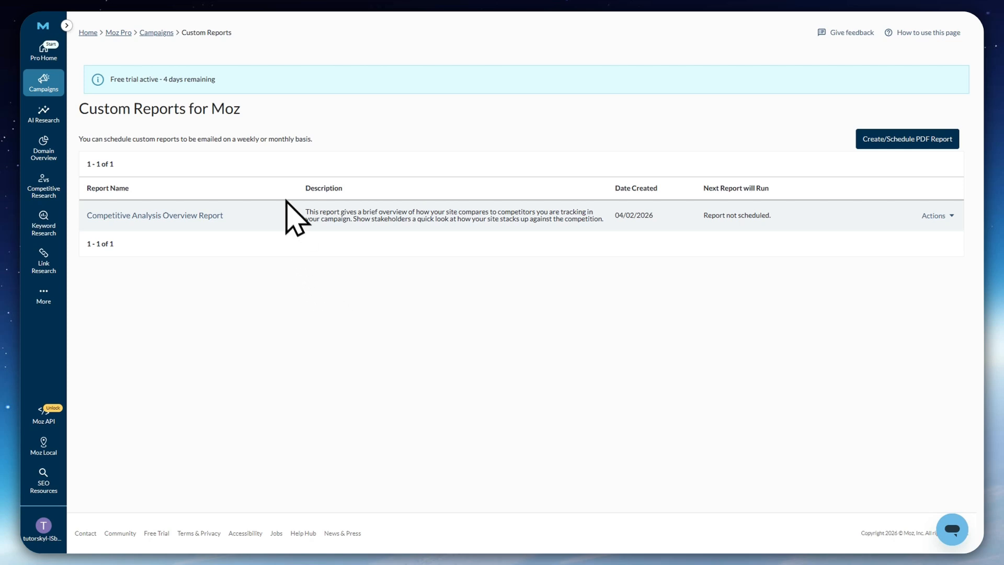
{"action": "left_click", "coordinate": [905, 140]}
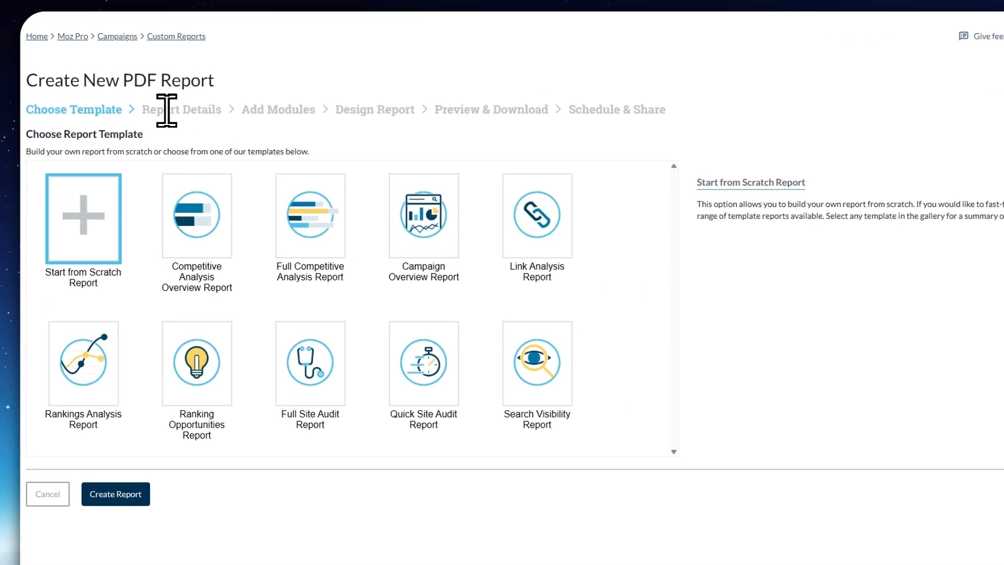
Create the report from the Competitive Analysis Overview Report template with a monthly timeframe, keeping the template's name and description
{"action": "left_click", "coordinate": [196, 272]}
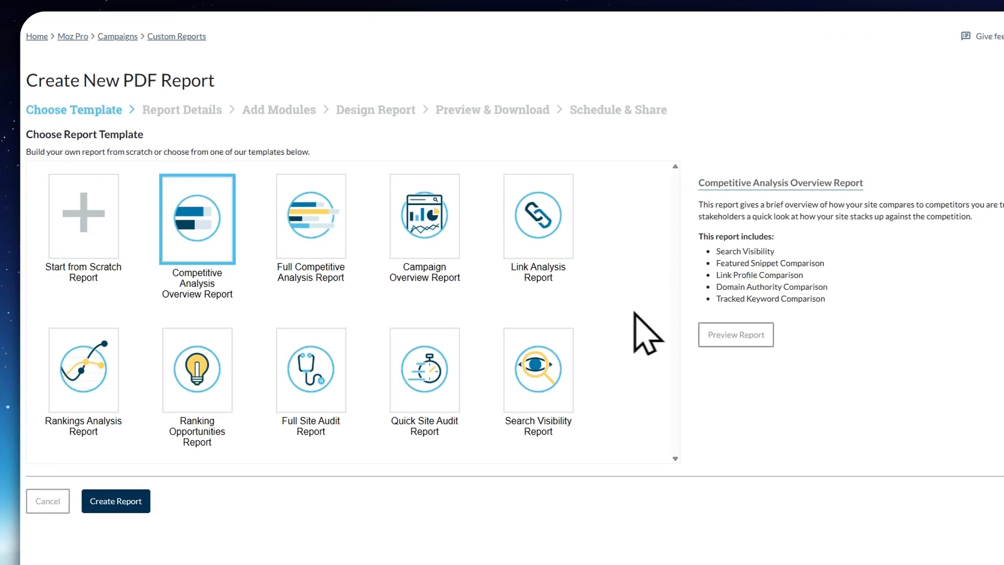
{"action": "left_click", "coordinate": [117, 432]}
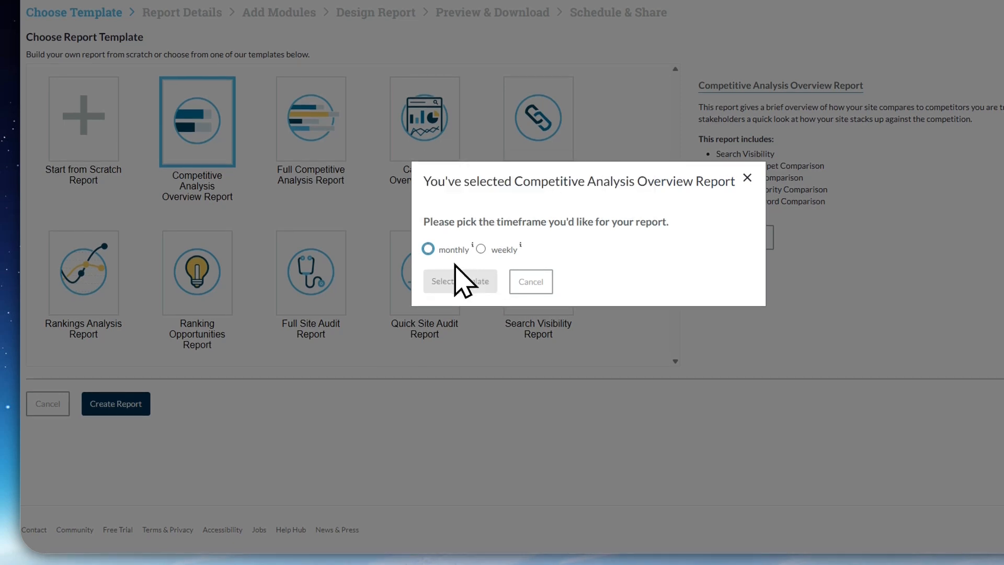
{"action": "left_click", "coordinate": [444, 278]}
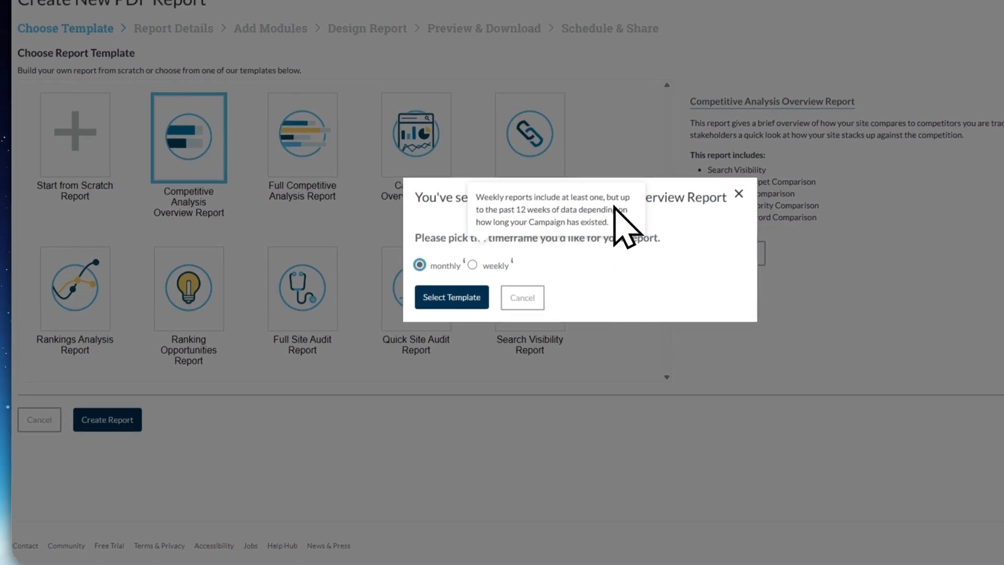
{"action": "left_click", "coordinate": [430, 329]}
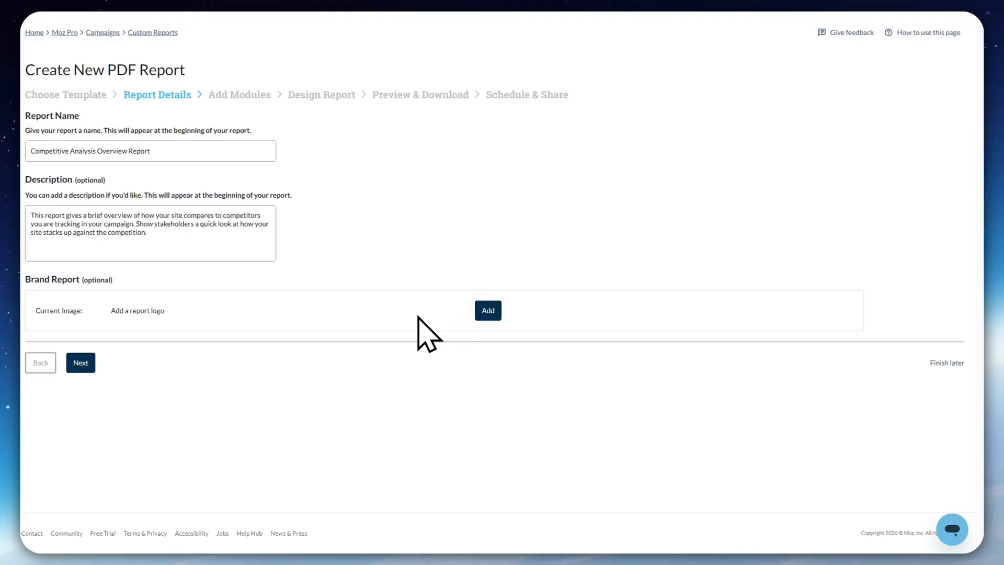
{"action": "left_click", "coordinate": [80, 362]}
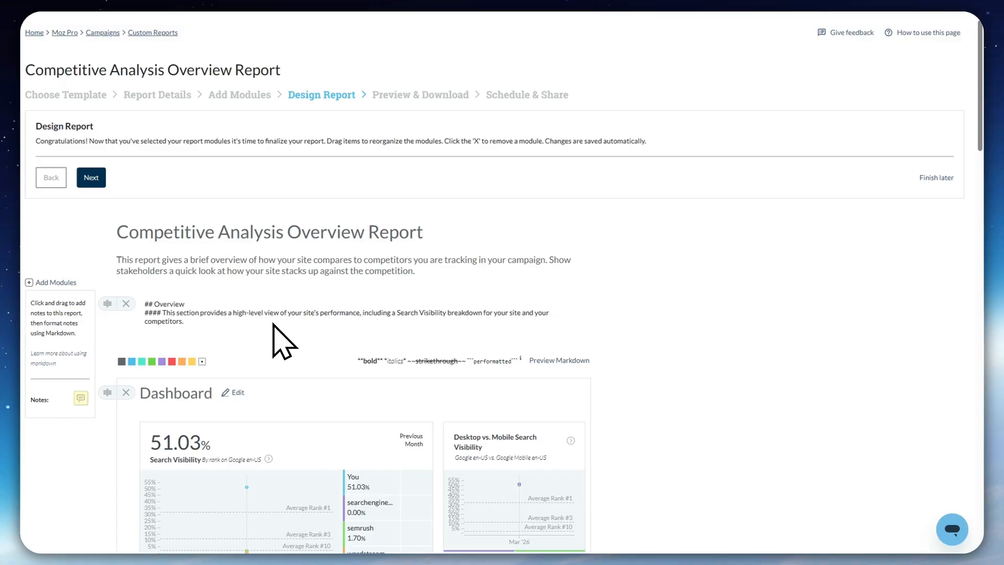
Review the report design's modules, including the dashboard, search visibility by tracked competitor and link profile comparison
{"action": "scroll", "coordinate": [716, 332], "scroll_direction": "down", "scroll_amount": 5}
{"action": "scroll", "coordinate": [251, 235], "scroll_direction": "down", "scroll_amount": 3}
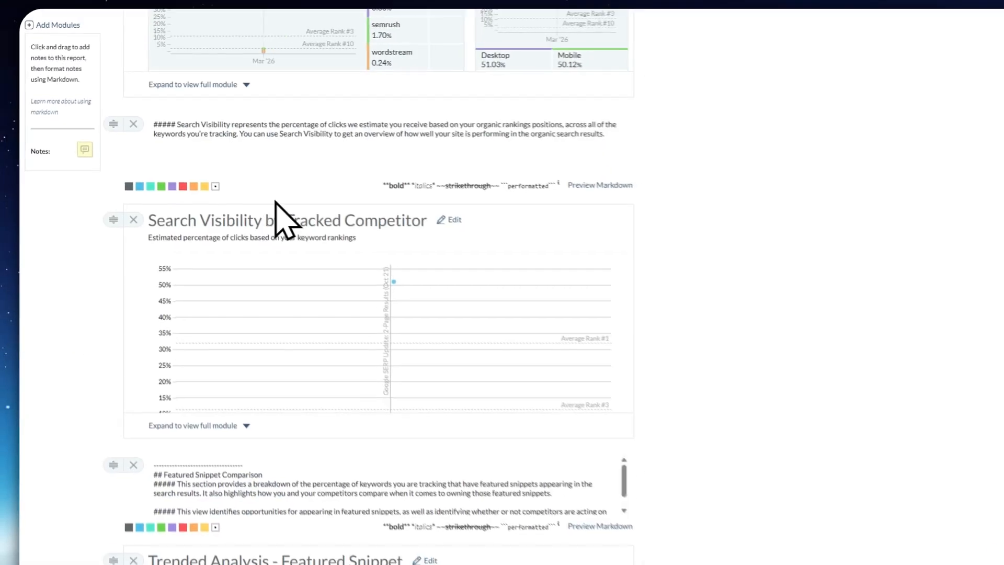
{"action": "scroll", "coordinate": [285, 219], "scroll_direction": "down", "scroll_amount": 15}
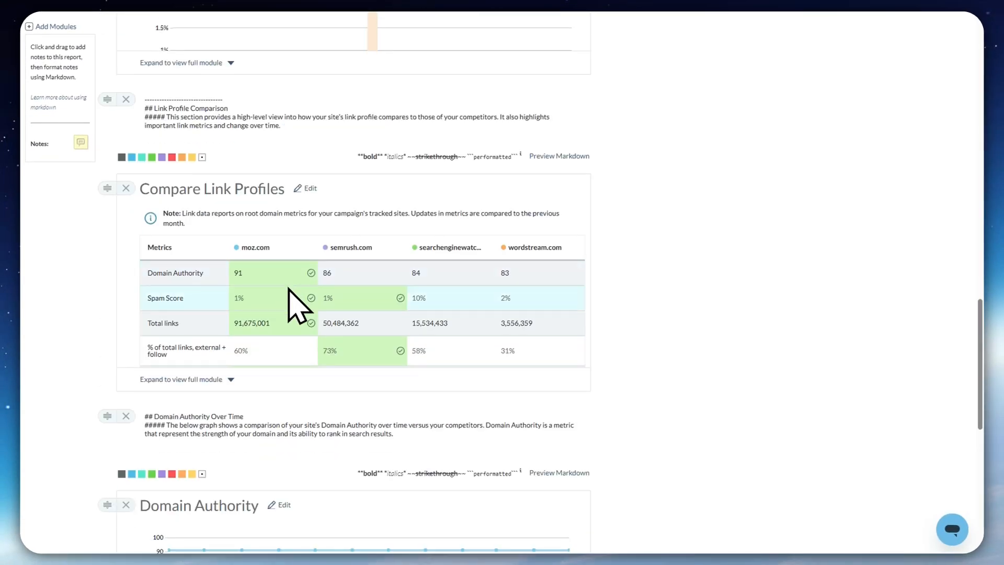
{"action": "scroll", "coordinate": [266, 340], "scroll_direction": "up", "scroll_amount": 20}
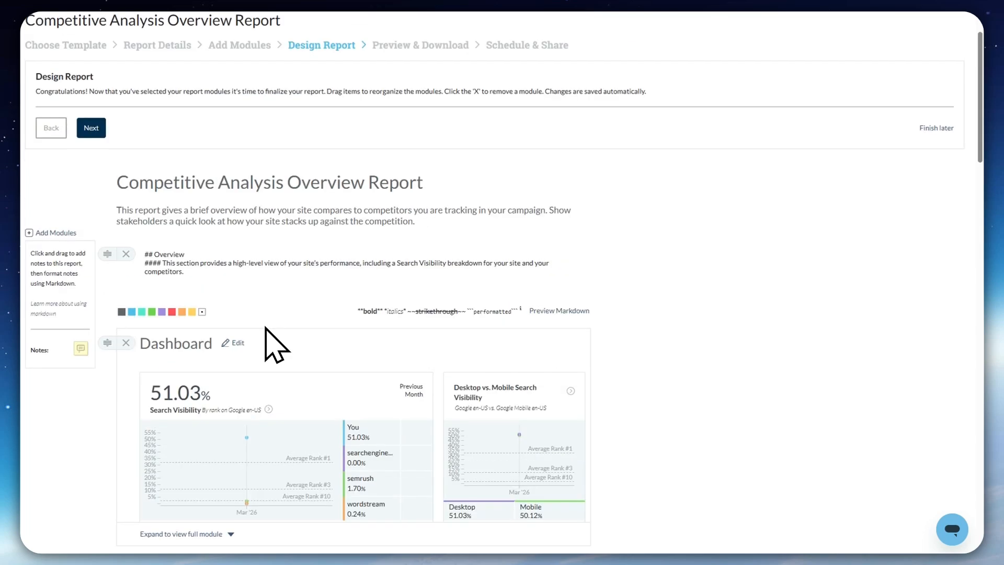
{"action": "scroll", "coordinate": [266, 345], "scroll_direction": "up", "scroll_amount": 2}
Preview the Competitive Analysis Overview Report and open its Schedule & Share options
{"action": "left_click", "coordinate": [394, 94]}
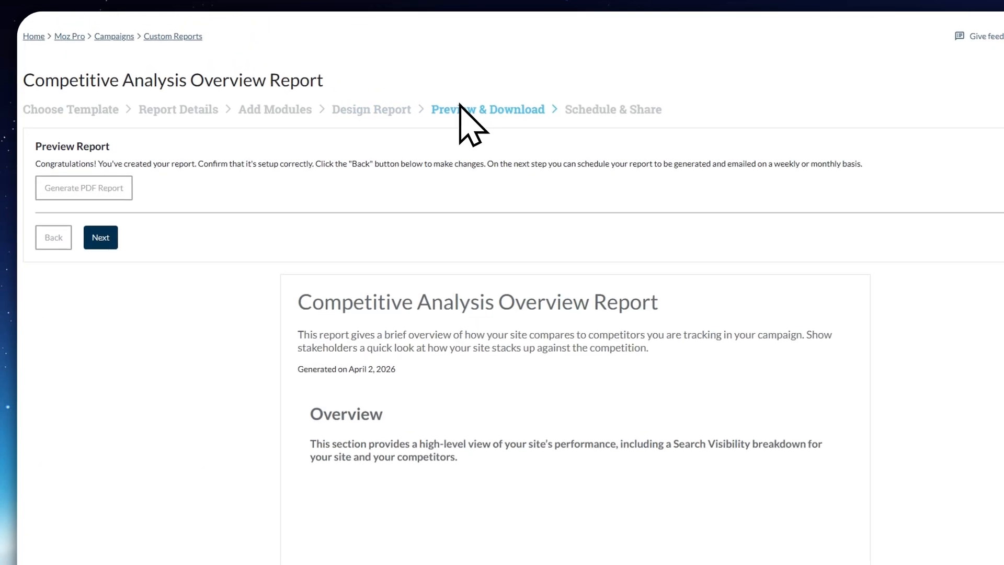
{"action": "scroll", "coordinate": [448, 265], "scroll_direction": "down", "scroll_amount": 3}
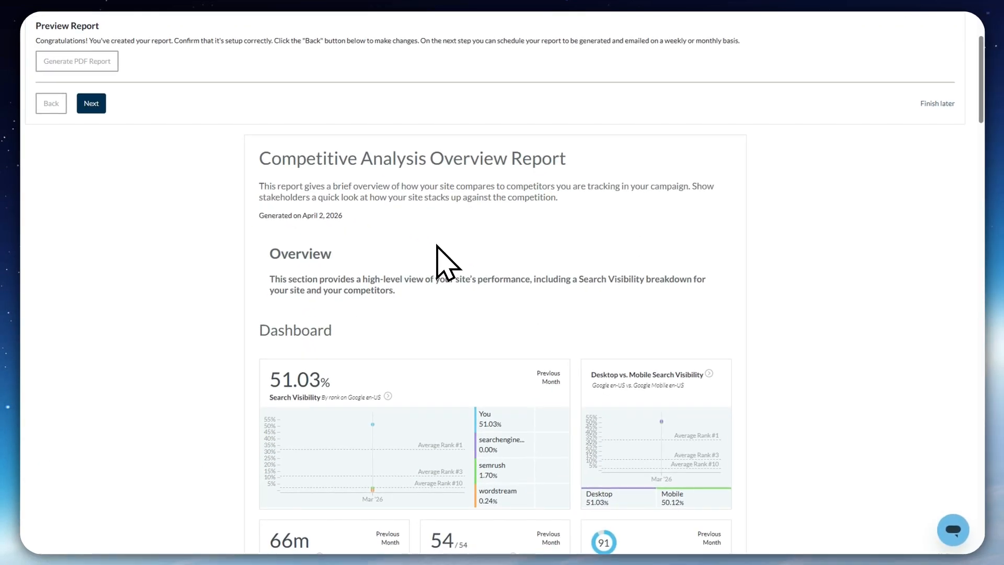
{"action": "scroll", "coordinate": [442, 248], "scroll_direction": "down", "scroll_amount": 1}
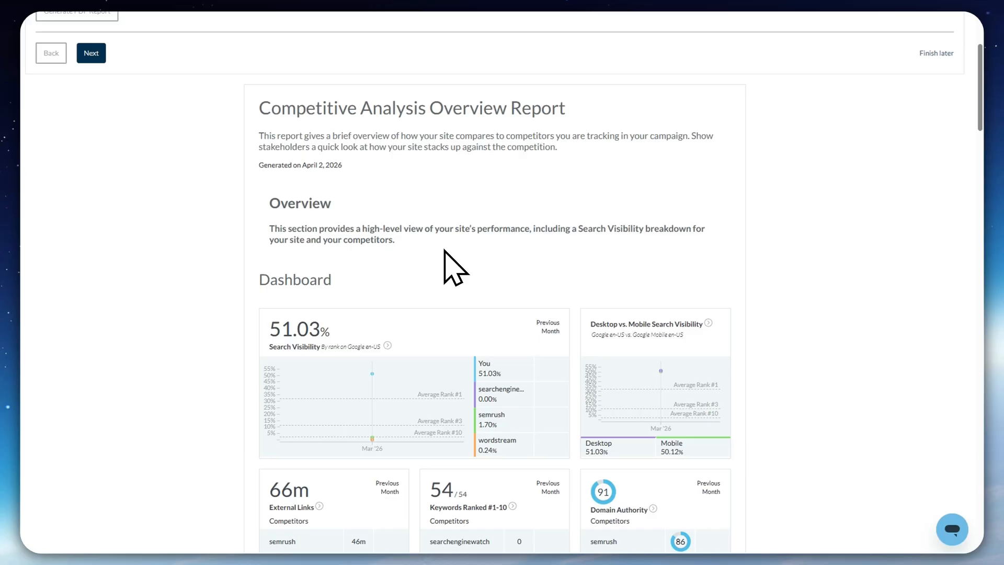
{"action": "scroll", "coordinate": [576, 267], "scroll_direction": "up", "scroll_amount": 2}
{"action": "scroll", "coordinate": [576, 285], "scroll_direction": "down", "scroll_amount": 1}
{"action": "scroll", "coordinate": [572, 262], "scroll_direction": "up", "scroll_amount": 2}
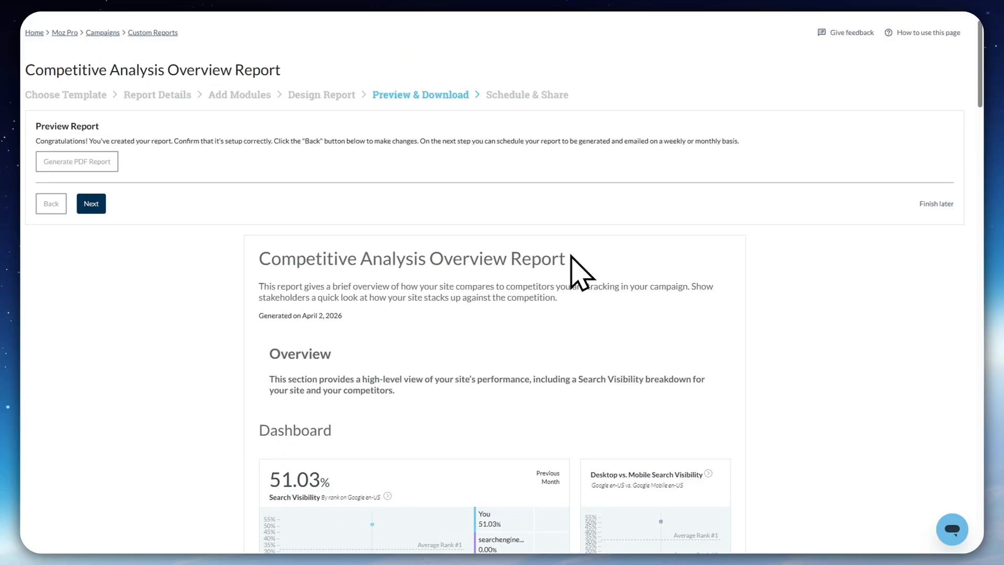
{"action": "left_click", "coordinate": [526, 97]}
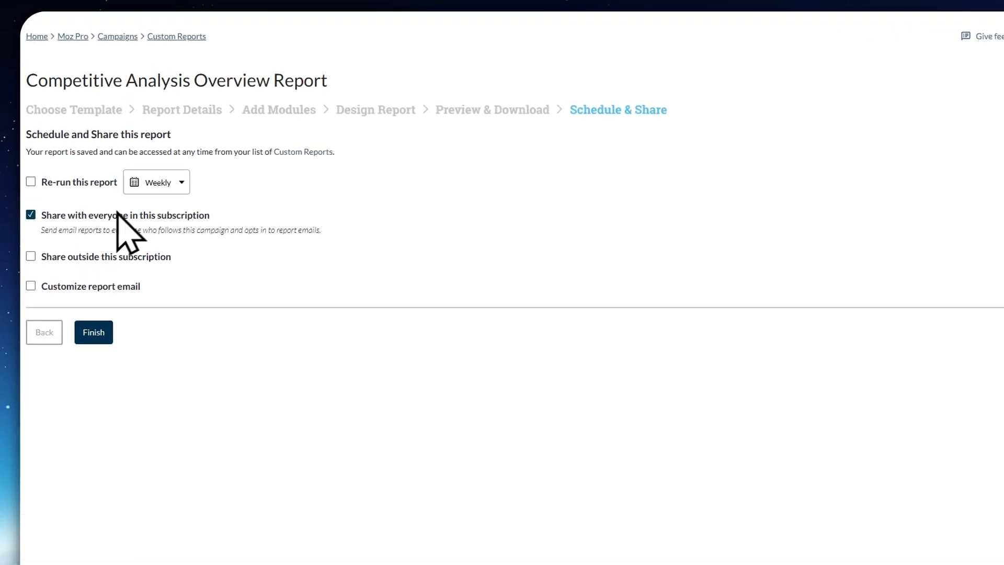
Go back to the report's Add Modules stage and examine the dashboard modules available to include
{"action": "left_click", "coordinate": [265, 109]}
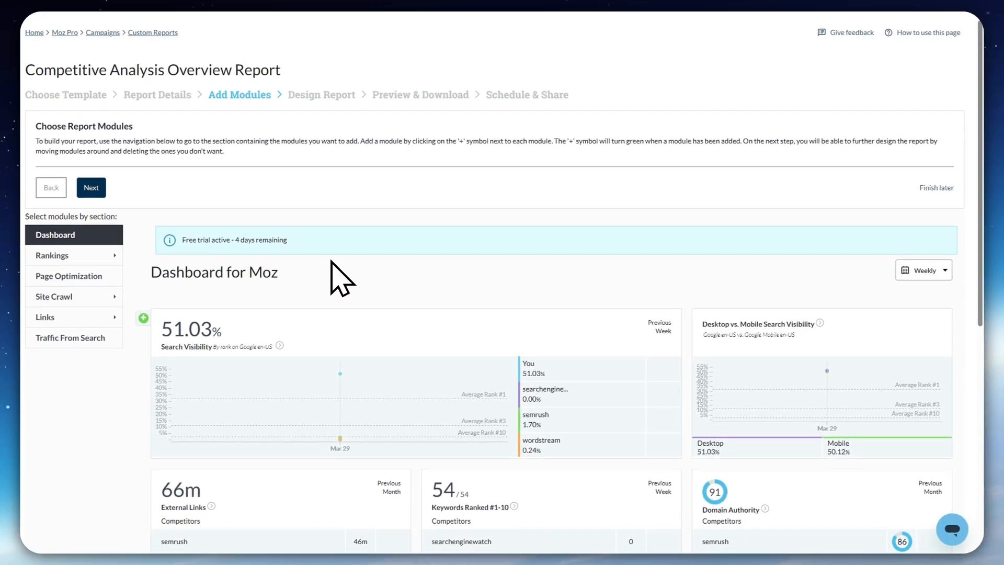
{"action": "scroll", "coordinate": [343, 277], "scroll_direction": "down", "scroll_amount": 1}
{"action": "scroll", "coordinate": [390, 267], "scroll_direction": "down", "scroll_amount": 1}
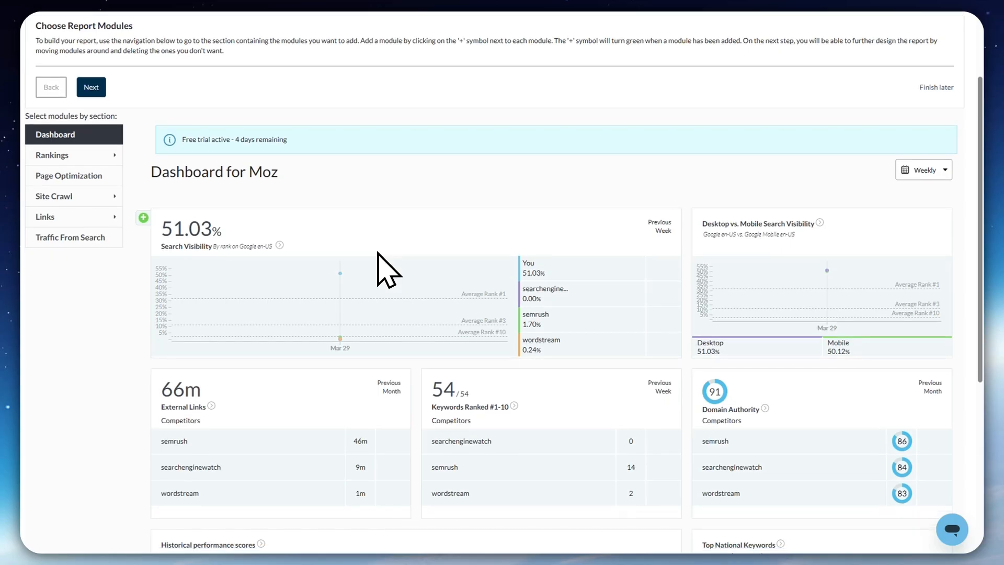
{"action": "scroll", "coordinate": [387, 275], "scroll_direction": "down", "scroll_amount": 1}
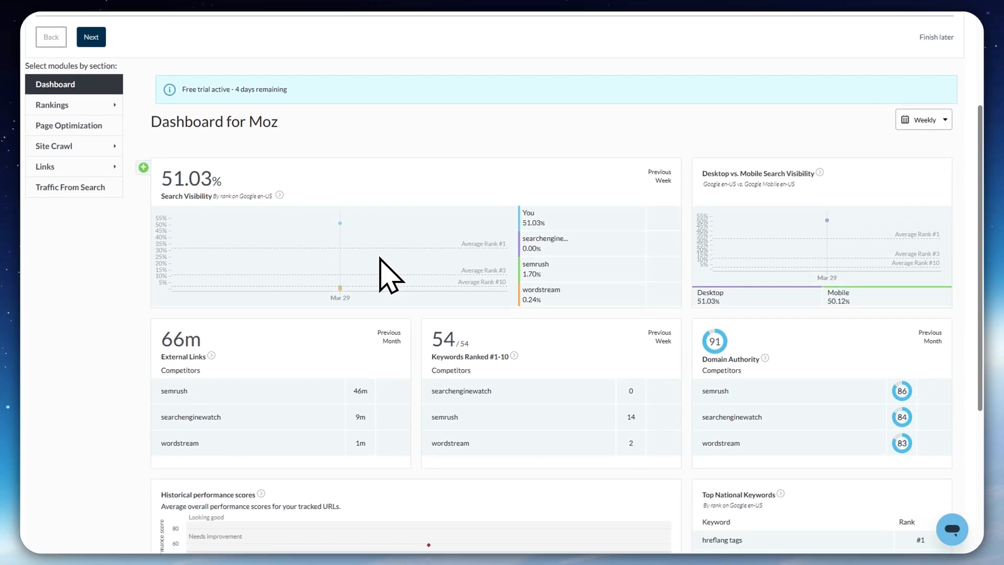
{"action": "scroll", "coordinate": [381, 262], "scroll_direction": "down", "scroll_amount": 3}
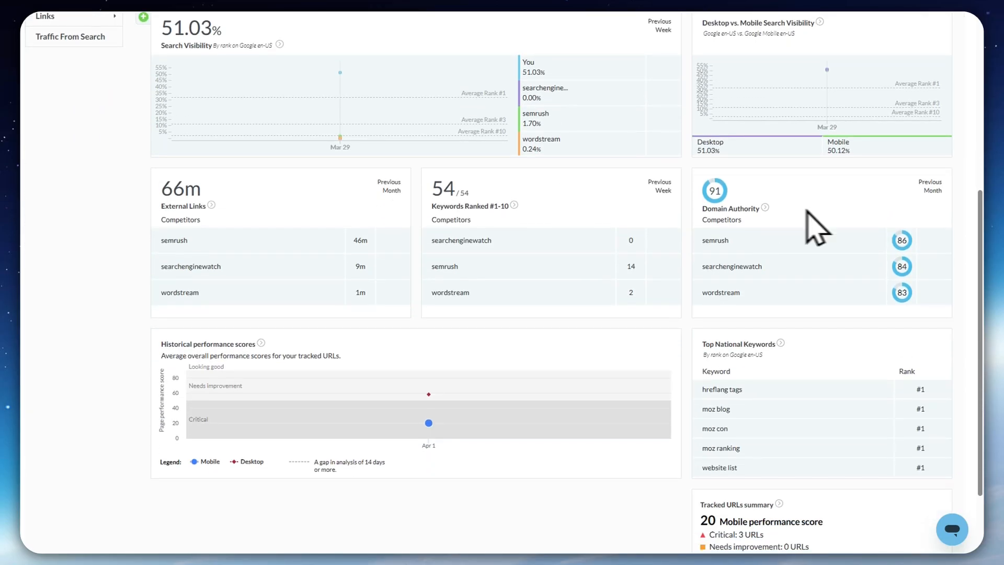
Open the campaign's settings and review the general section, including site basics, competitor sites and the branded PDF reports logo
{"action": "scroll", "coordinate": [385, 310], "scroll_direction": "up", "scroll_amount": 5}
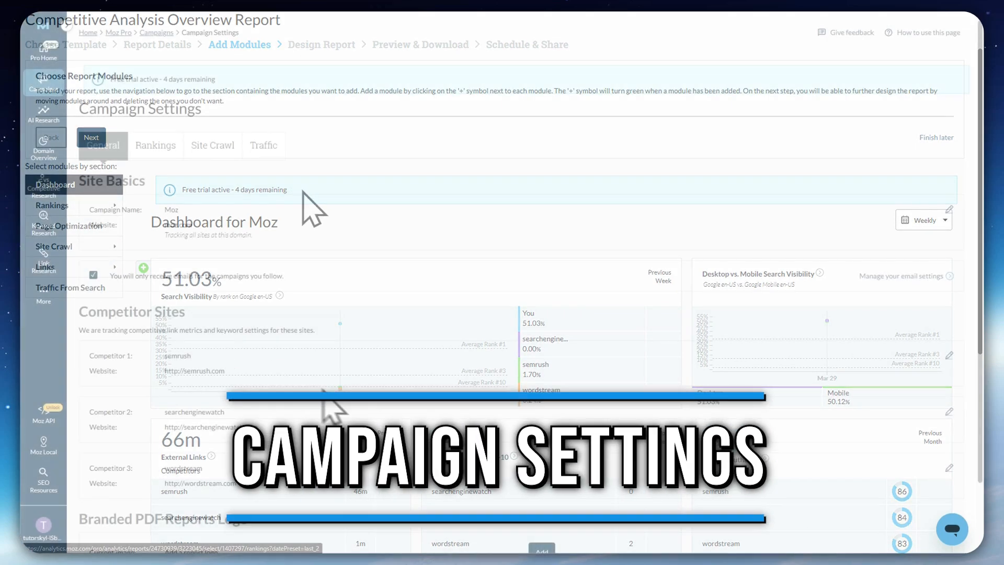
{"action": "mouse_move", "coordinate": [36, 79]}
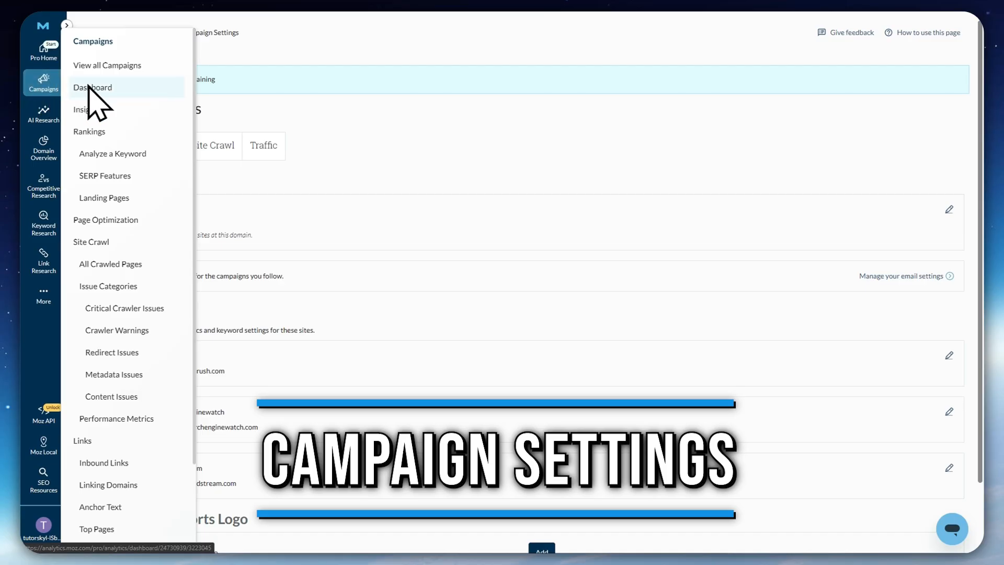
{"action": "scroll", "coordinate": [179, 101], "scroll_direction": "down", "scroll_amount": 3}
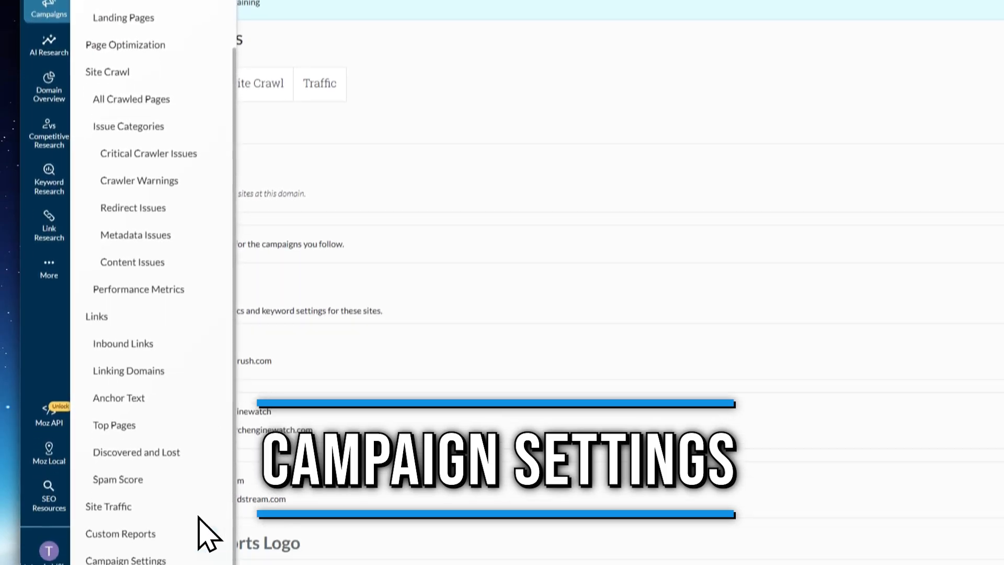
{"action": "scroll", "coordinate": [167, 527], "scroll_direction": "up", "scroll_amount": 2}
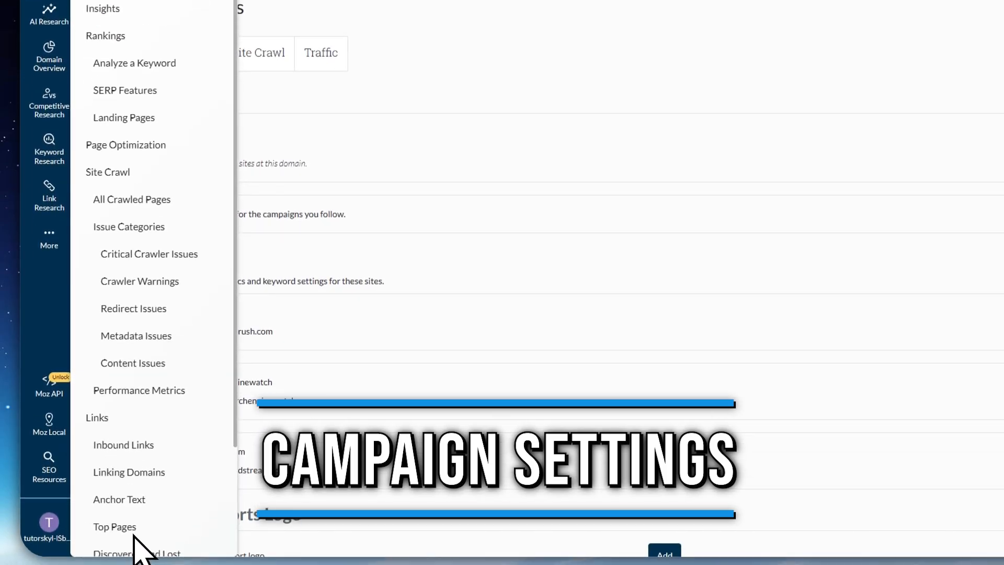
{"action": "scroll", "coordinate": [152, 508], "scroll_direction": "down", "scroll_amount": 4}
{"action": "left_click", "coordinate": [139, 529]}
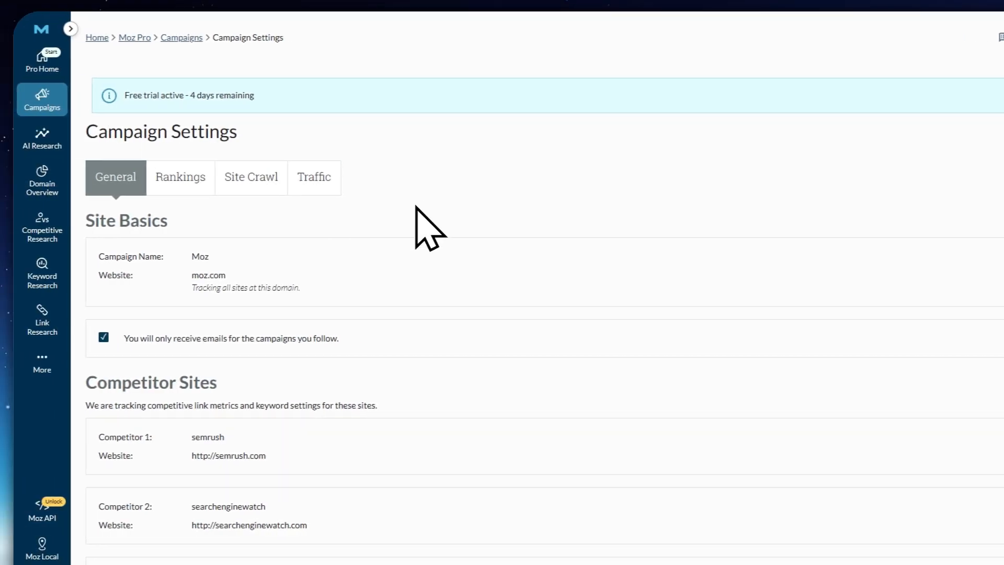
{"action": "scroll", "coordinate": [366, 225], "scroll_direction": "down", "scroll_amount": 2}
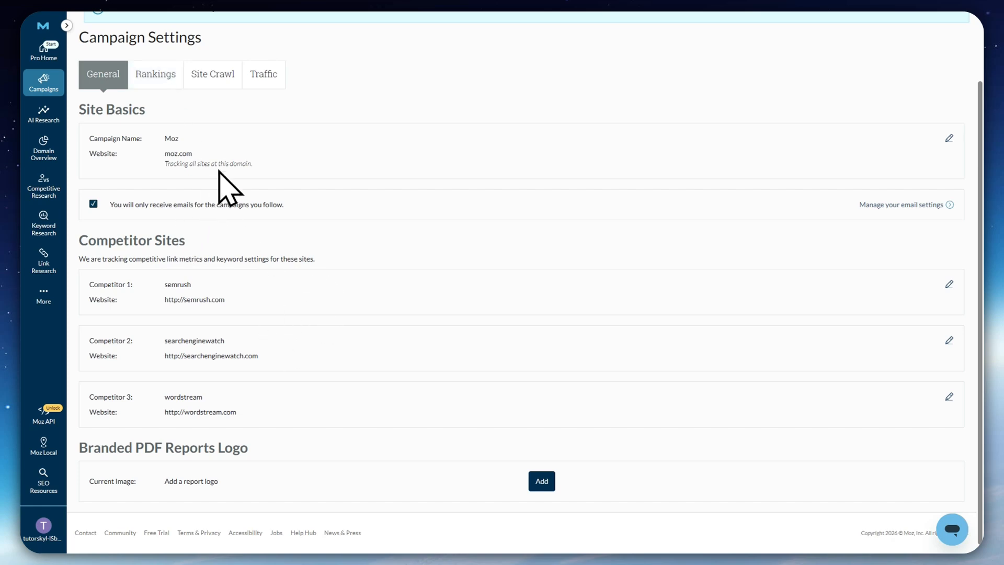
Review the campaign's Rankings settings for search engines, labels and brand rules, plus its Site Crawl and Traffic settings
{"action": "left_click", "coordinate": [152, 76]}
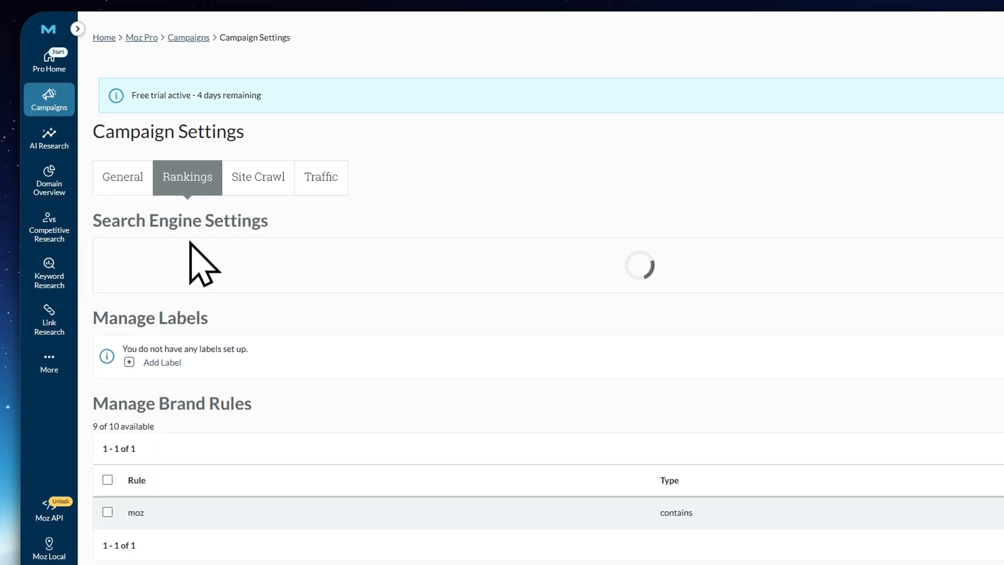
{"action": "scroll", "coordinate": [217, 379], "scroll_direction": "down", "scroll_amount": 3}
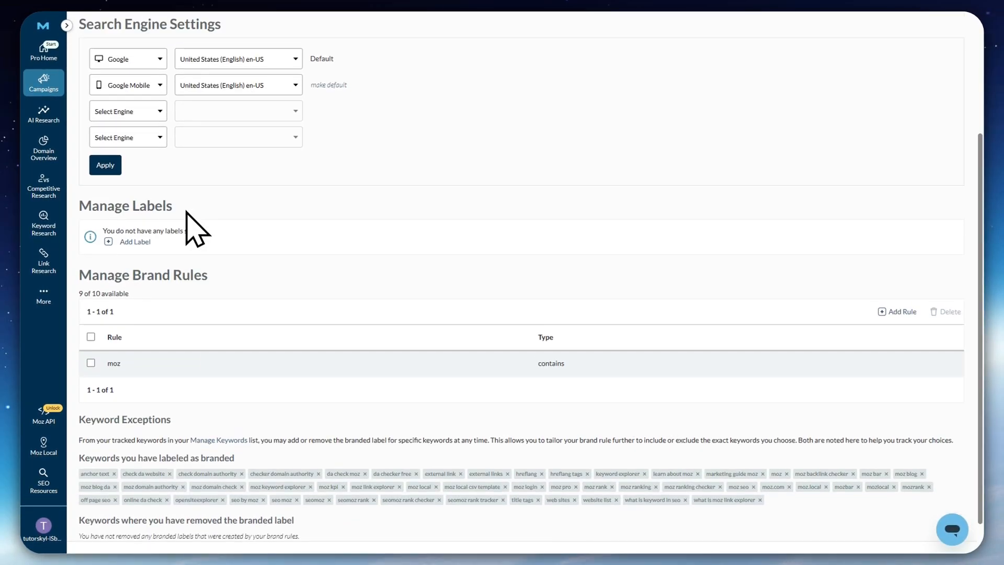
{"action": "scroll", "coordinate": [186, 212], "scroll_direction": "up", "scroll_amount": 3}
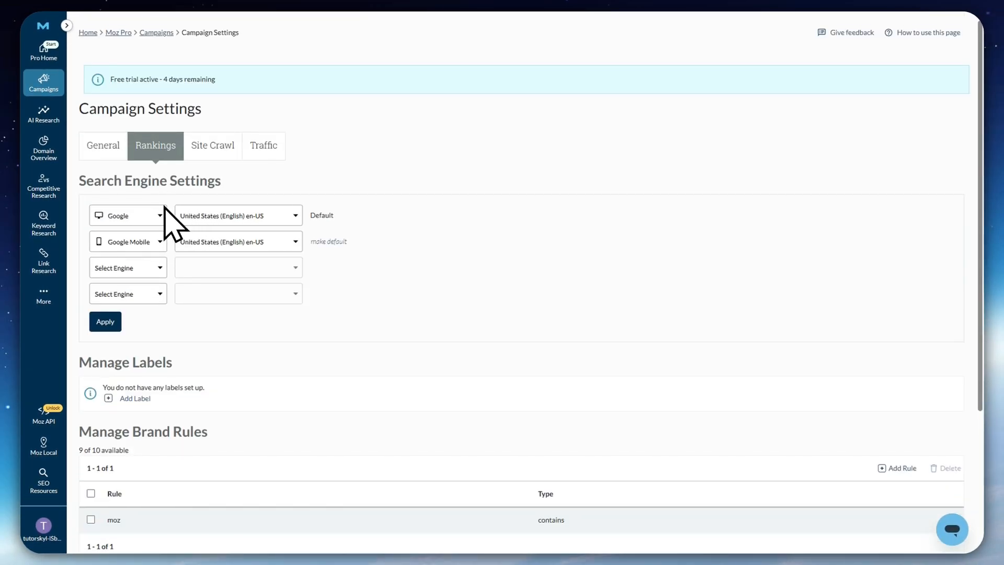
{"action": "scroll", "coordinate": [193, 259], "scroll_direction": "down", "scroll_amount": 3}
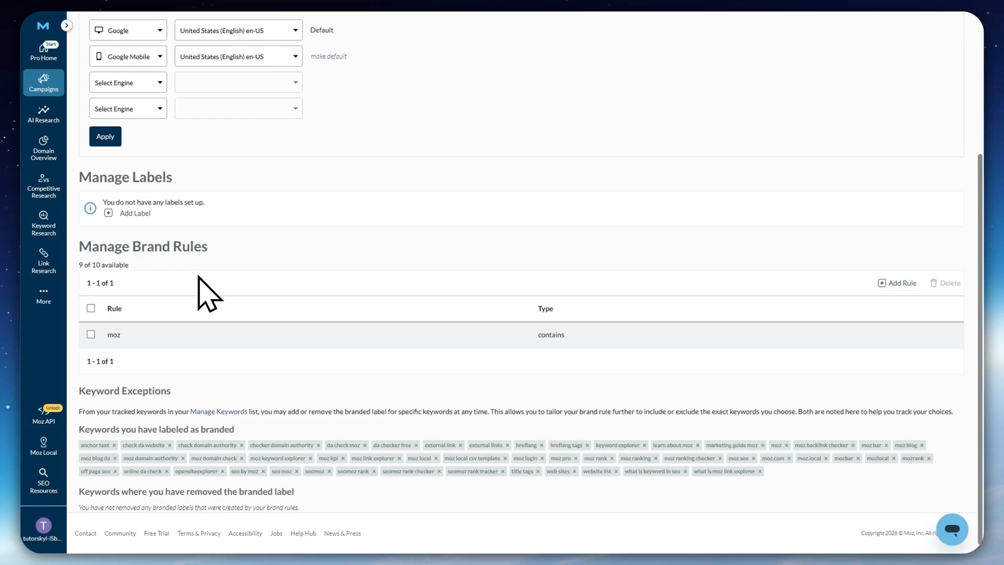
{"action": "scroll", "coordinate": [174, 330], "scroll_direction": "up", "scroll_amount": 3}
{"action": "left_click", "coordinate": [215, 143]}
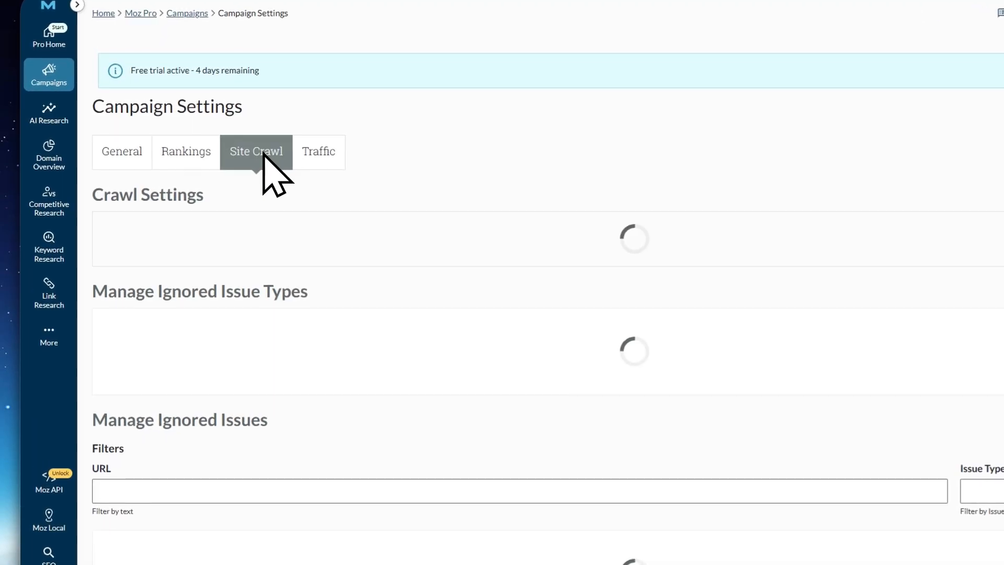
{"action": "left_click", "coordinate": [304, 160]}
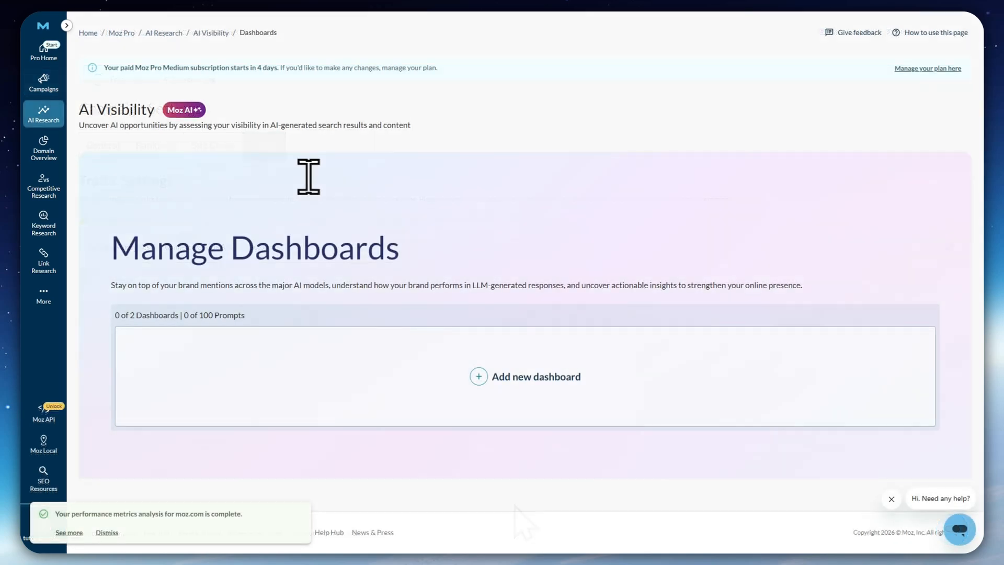
Start a new AI Visibility dashboard and look over its brand, competitor, AI model and topic fields
{"action": "mouse_move", "coordinate": [37, 116]}
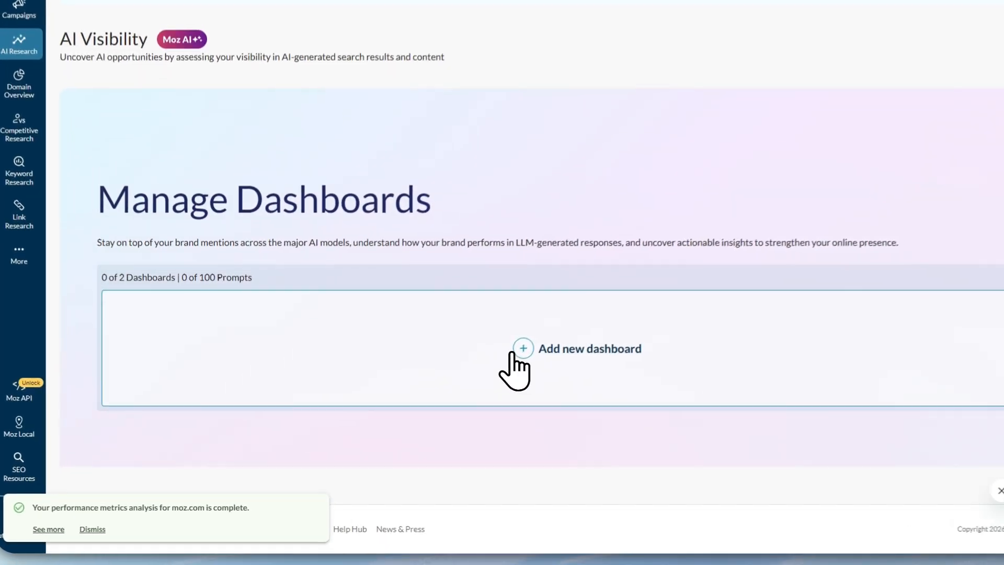
{"action": "left_click", "coordinate": [470, 379]}
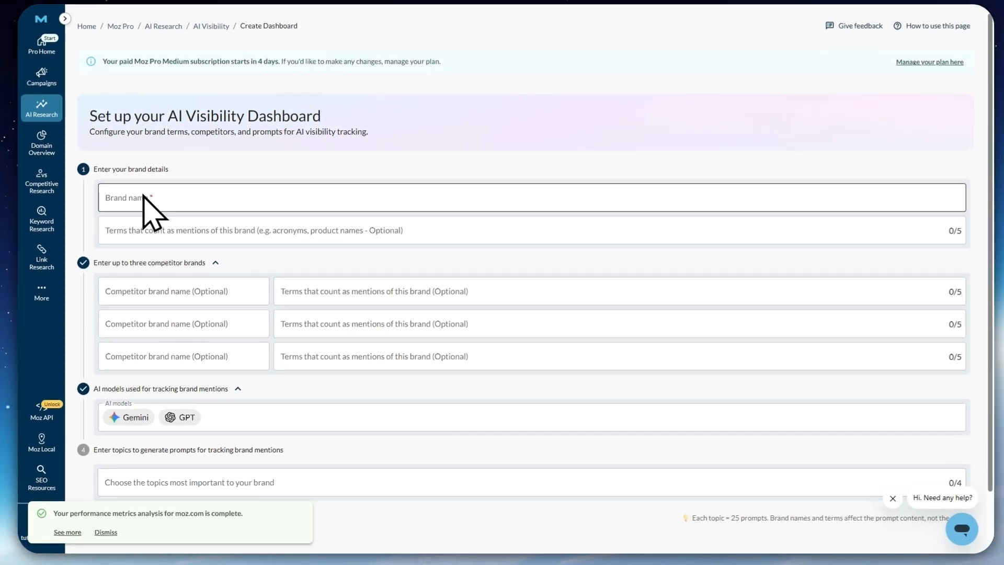
{"action": "scroll", "coordinate": [122, 160], "scroll_direction": "down", "scroll_amount": 2}
{"action": "left_click", "coordinate": [139, 147]}
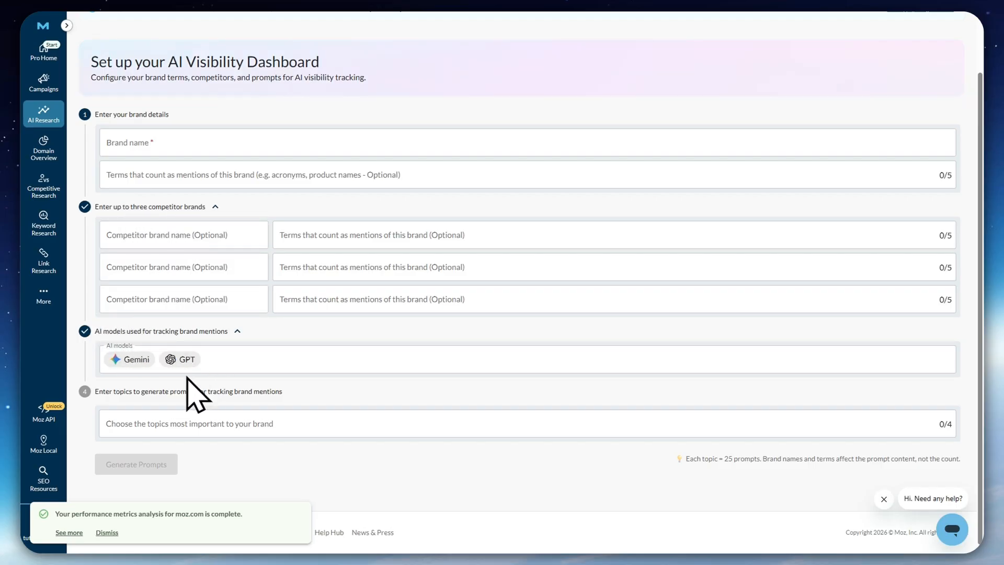
{"action": "left_click", "coordinate": [159, 423]}
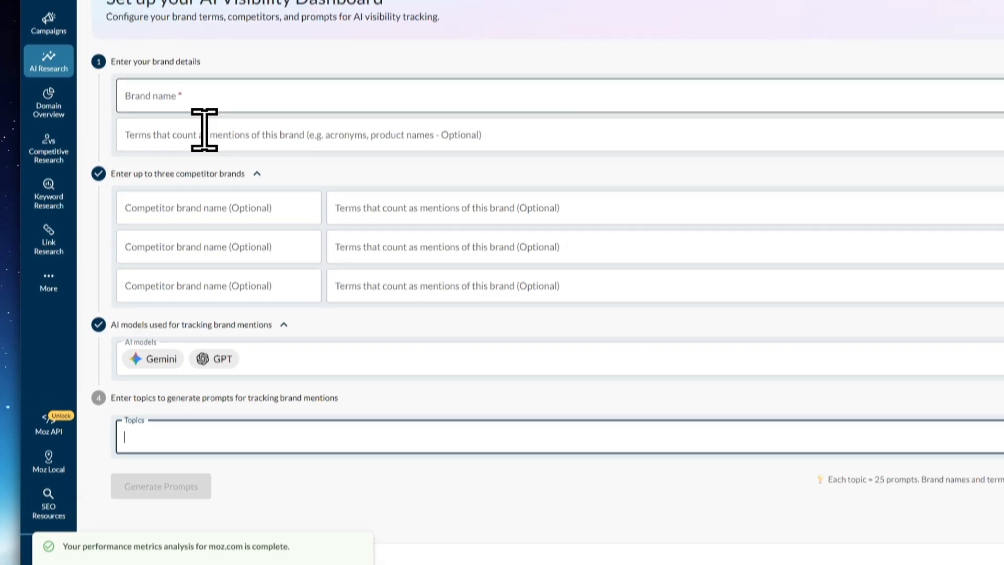
Set the dashboard's brand name to moz and add moz as a term that counts as a brand mention
{"action": "left_click", "coordinate": [199, 80]}
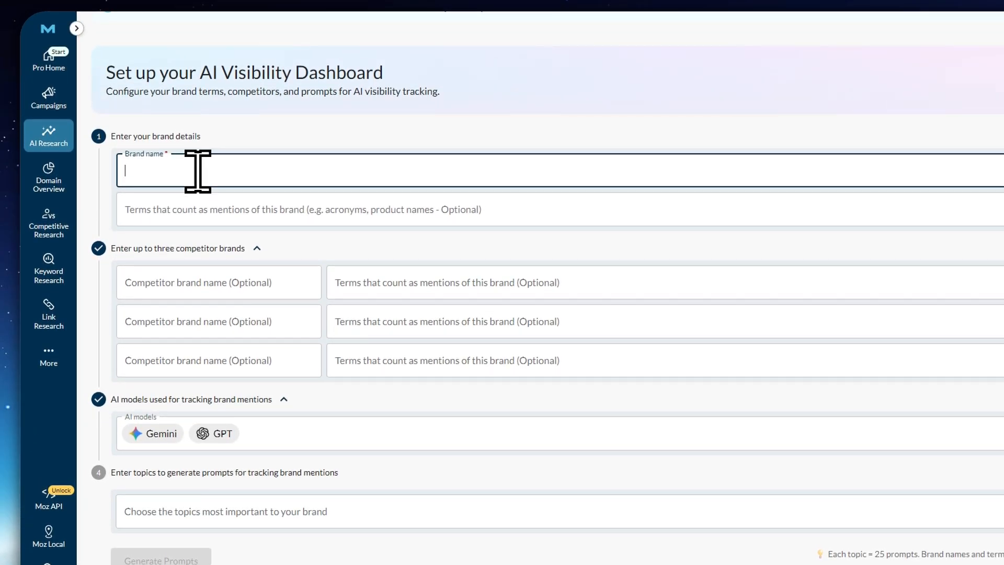
{"action": "type", "text": "moz"}
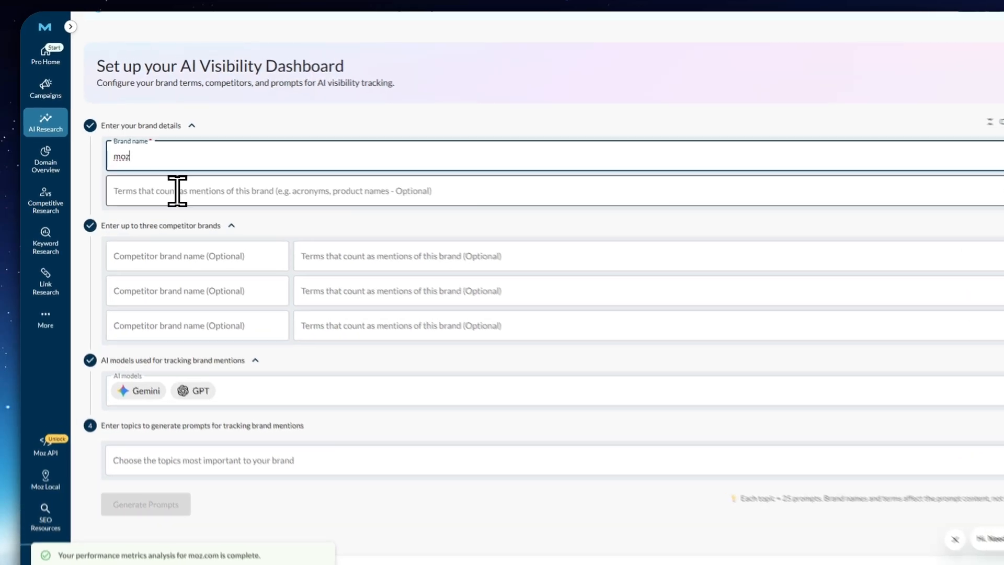
{"action": "left_click", "coordinate": [146, 176]}
{"action": "type", "text": "moz"}
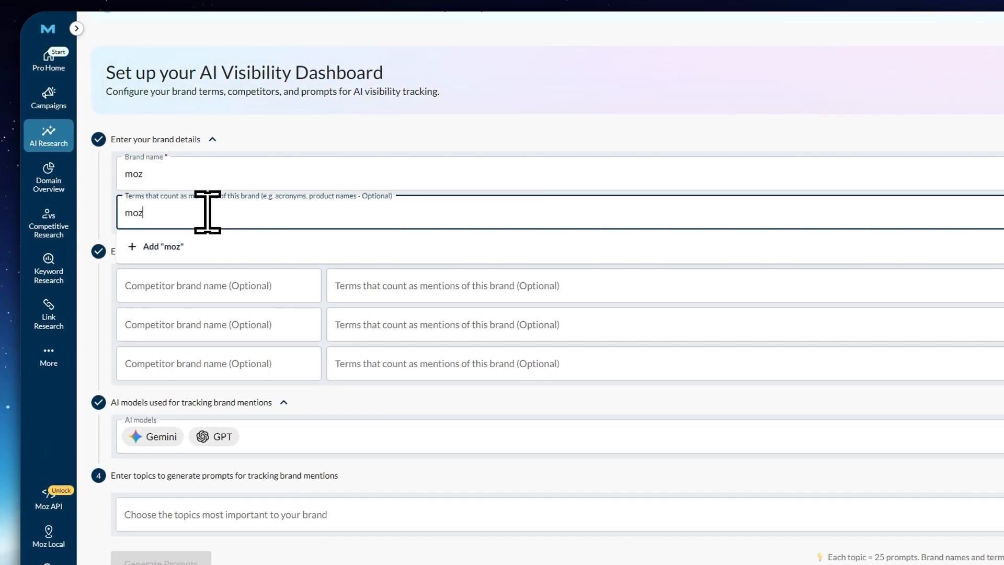
{"action": "left_click", "coordinate": [167, 247]}
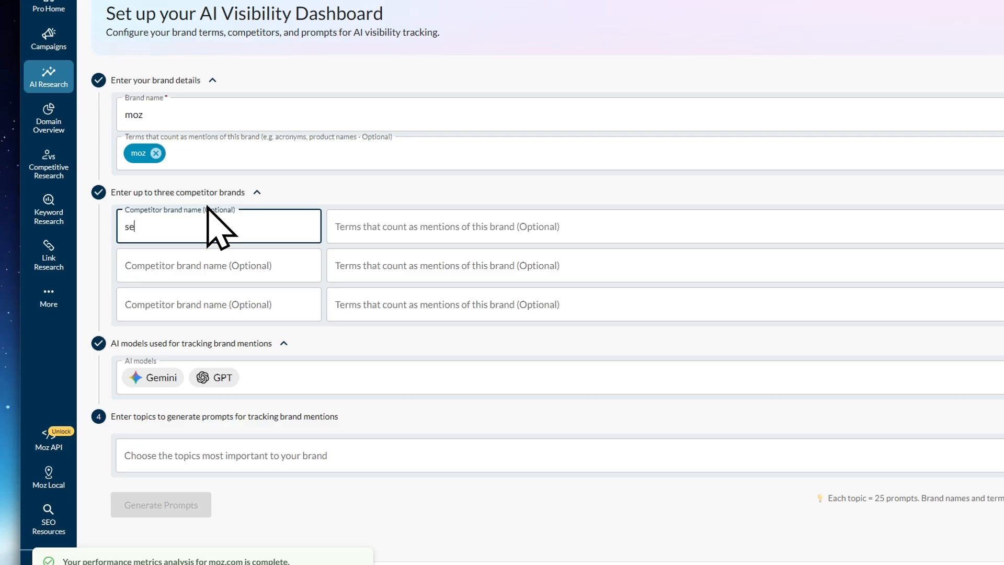
Enter semrush.com as the first competitor brand, with semrush as the term that counts as its mention
{"action": "left_click", "coordinate": [334, 225]}
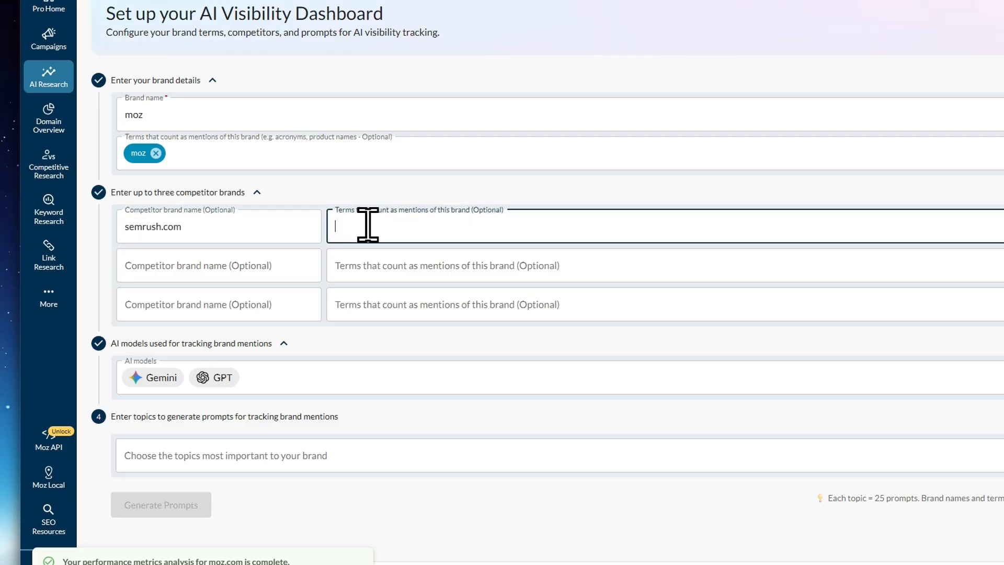
{"action": "type", "text": "senry"}
{"action": "key", "text": "BackSpace"}
{"action": "key", "text": "BackSpace"}
{"action": "key", "text": "BackSpace"}
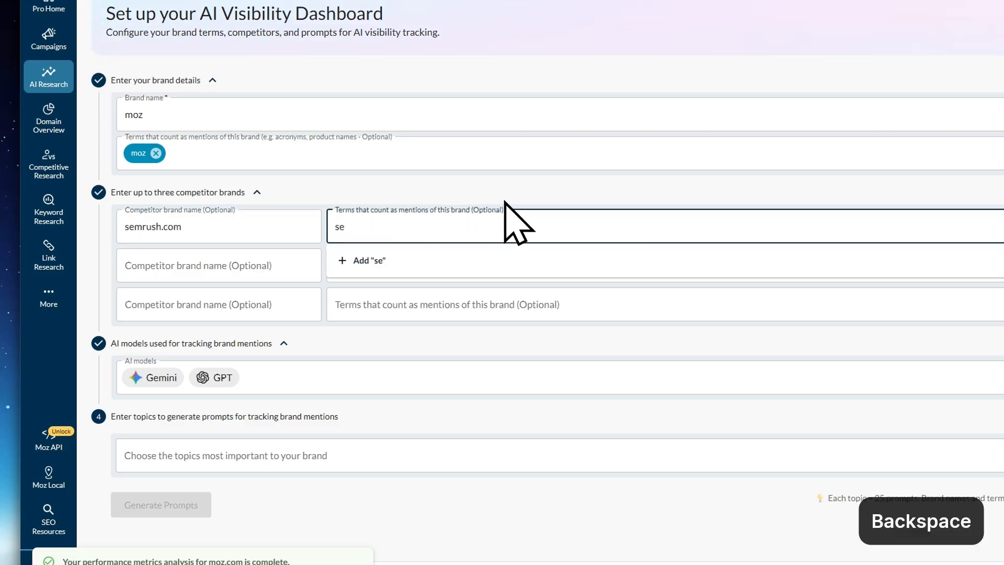
{"action": "type", "text": "mrush"}
{"action": "left_click", "coordinate": [410, 347]}
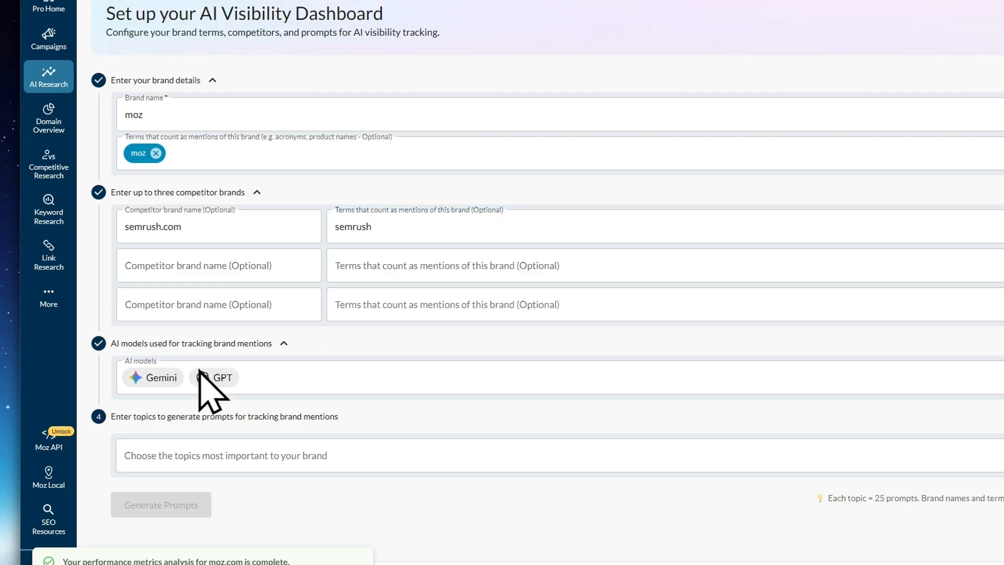
Add SEO Optimization as the topic for tracking brand mentions and generate the prompts
{"action": "left_click", "coordinate": [159, 377]}
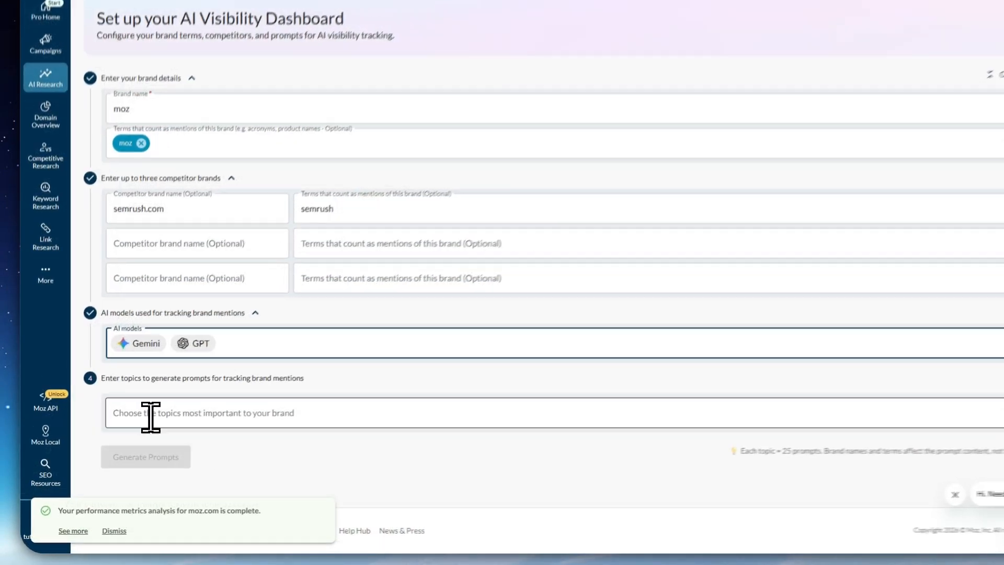
{"action": "left_click", "coordinate": [163, 406]}
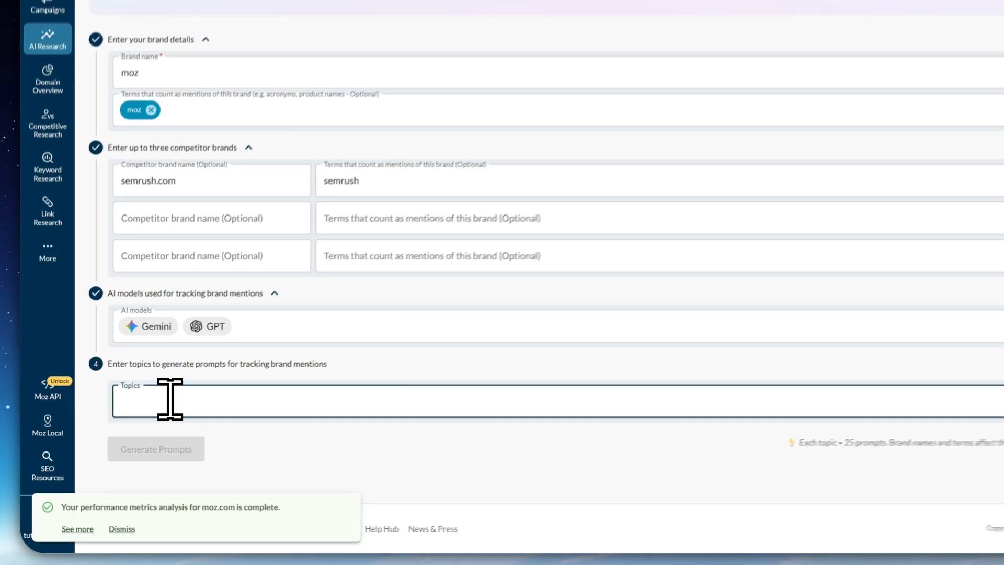
{"action": "type", "text": "seo"}
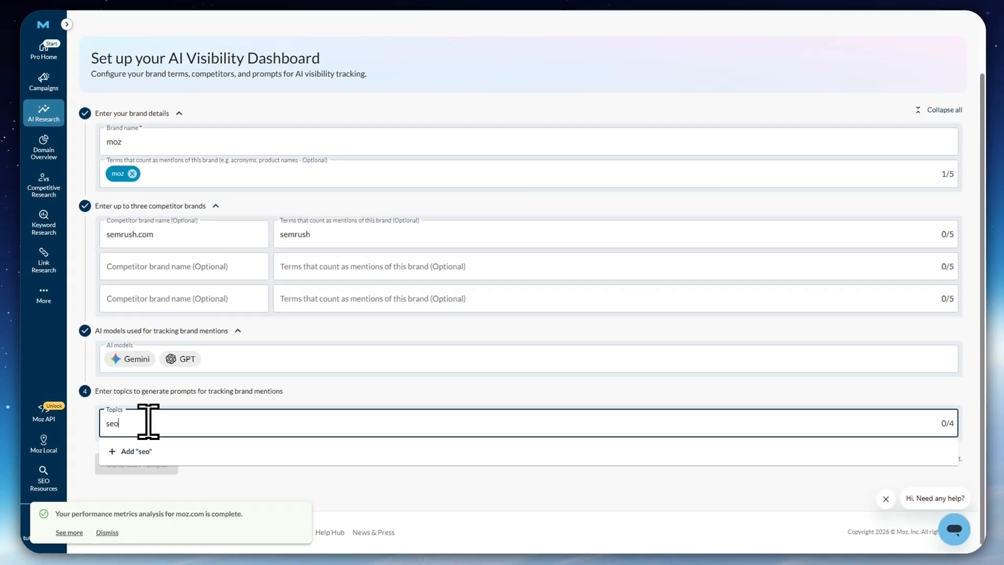
{"action": "key", "text": "BackSpace"}
{"action": "key", "text": "Caps_Lock"}
{"action": "key", "text": "BackSpace"}
{"action": "key", "text": "BackSpace"}
{"action": "type", "text": "SEO O"}
{"action": "key", "text": "Caps_Lock"}
{"action": "type", "text": "ptimia"}
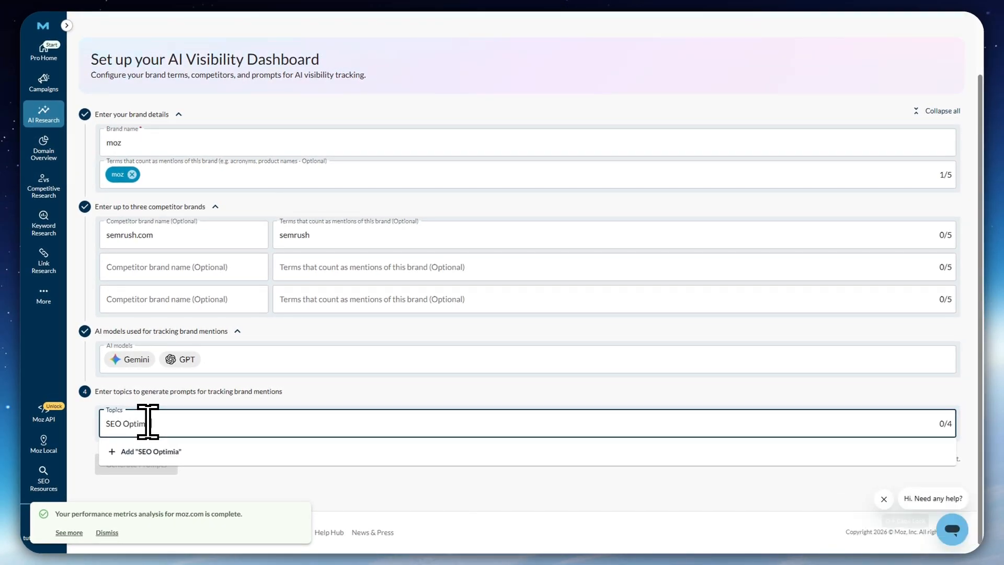
{"action": "key", "text": "BackSpace"}
{"action": "type", "text": "zation"}
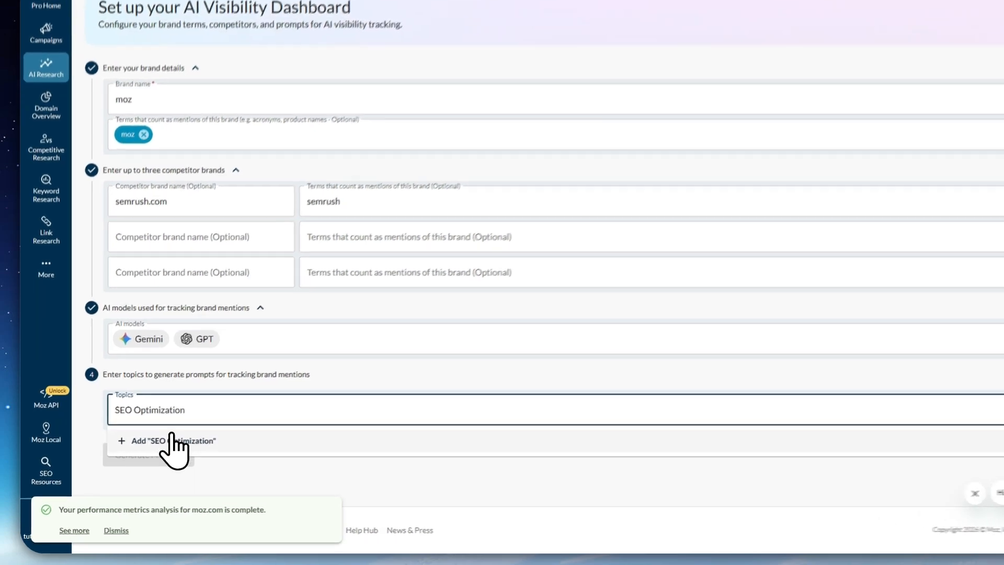
{"action": "left_click", "coordinate": [157, 452]}
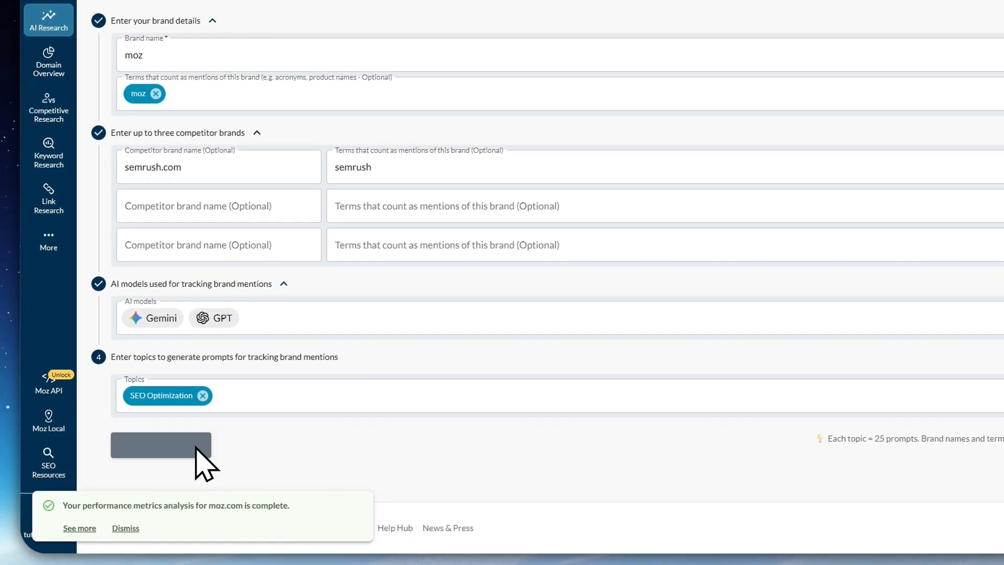
{"action": "left_click", "coordinate": [194, 447]}
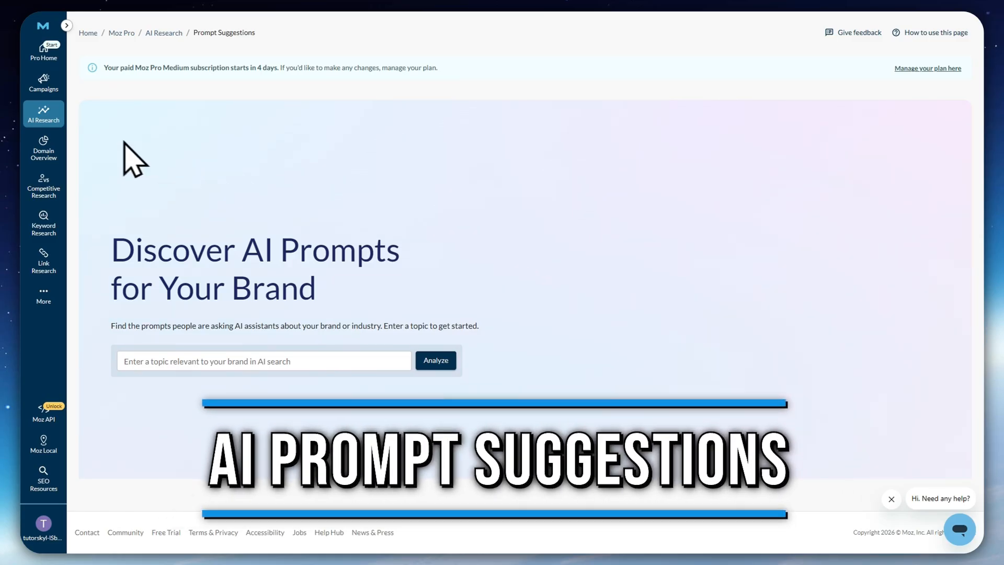
Open AI Research's Prompt Suggestions and analyze the topic Moz SEO
{"action": "mouse_move", "coordinate": [58, 115]}
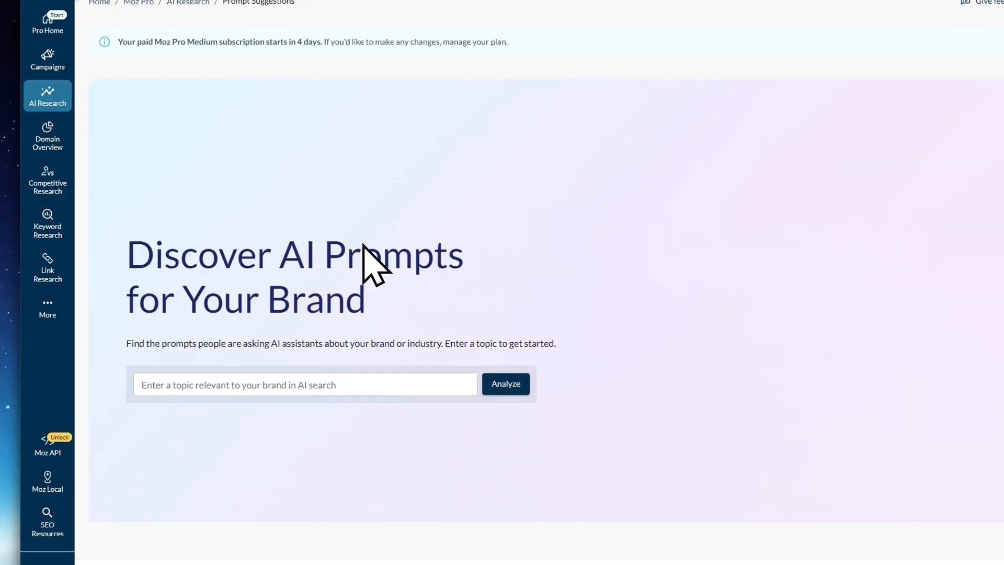
{"action": "left_click", "coordinate": [180, 385]}
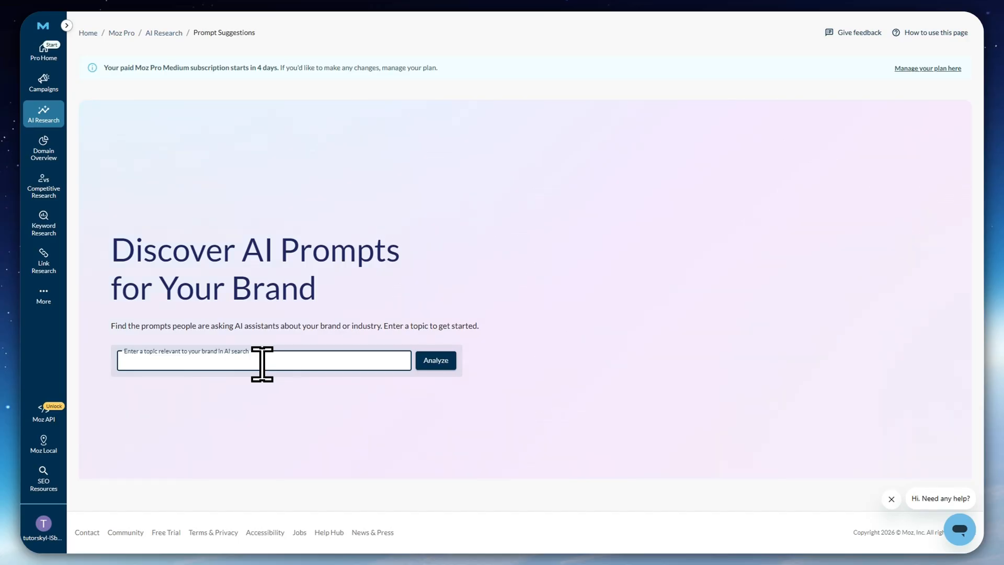
{"action": "type", "text": "Moz SE"}
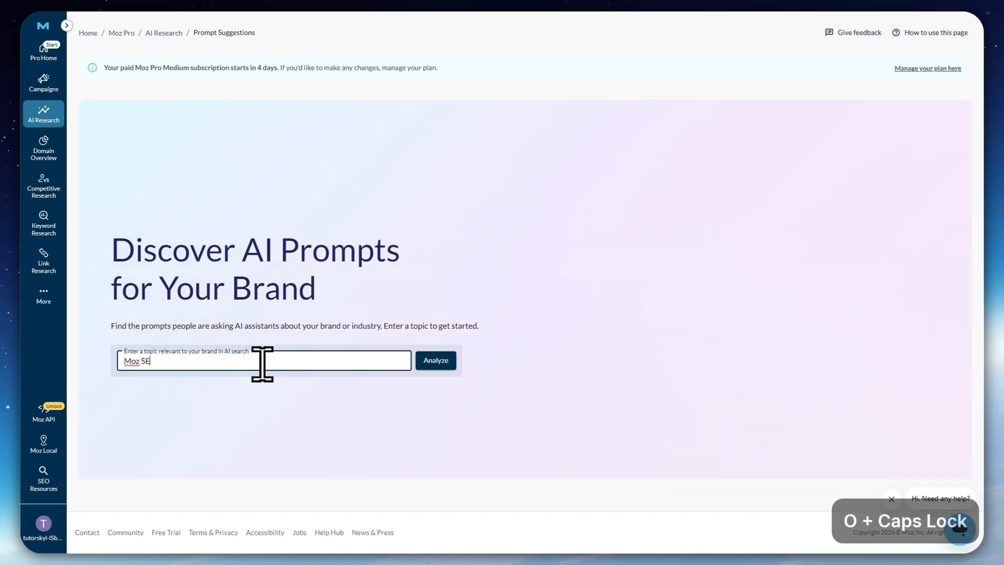
{"action": "type", "text": "O"}
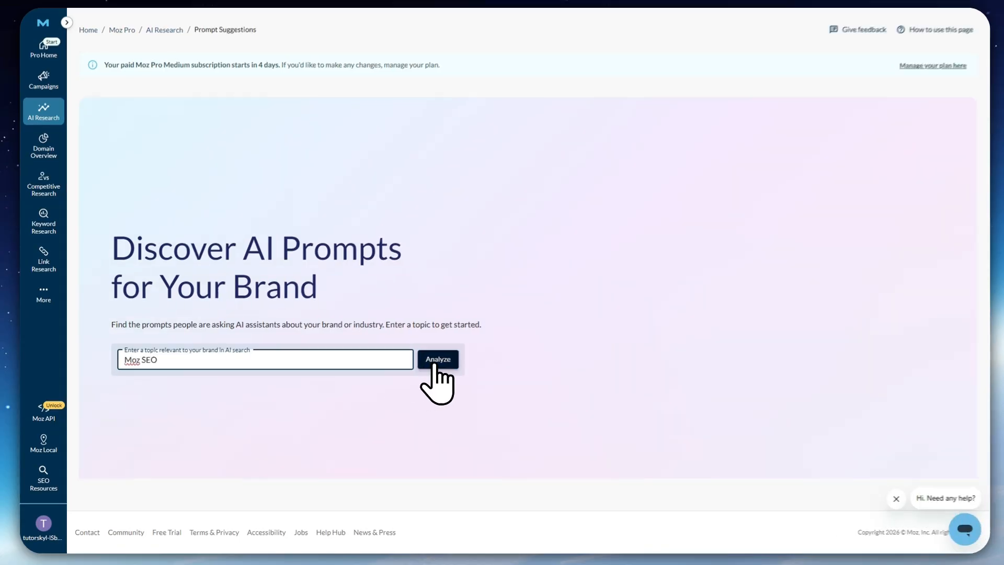
{"action": "left_click", "coordinate": [434, 362]}
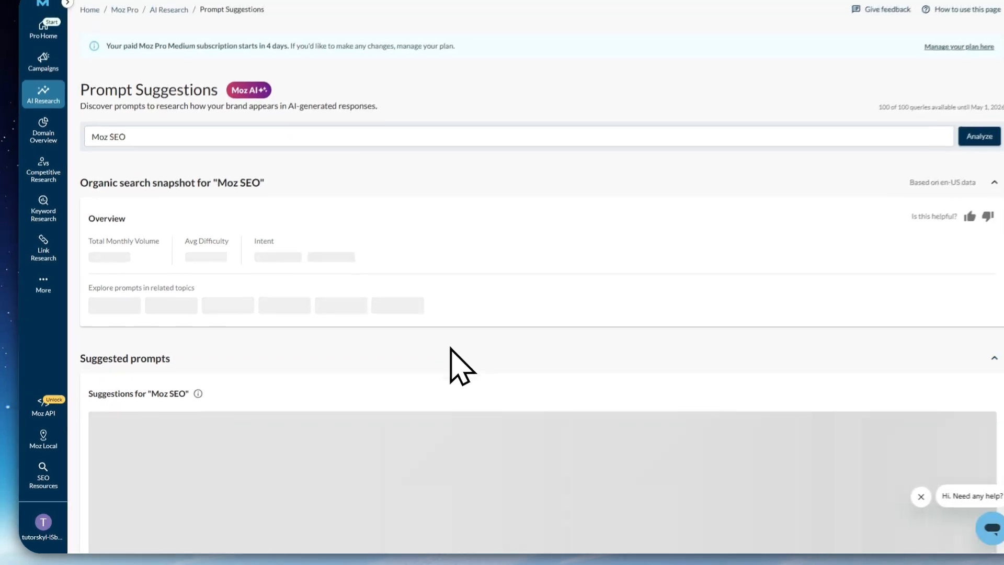
{"action": "scroll", "coordinate": [394, 224], "scroll_direction": "down", "scroll_amount": 3}
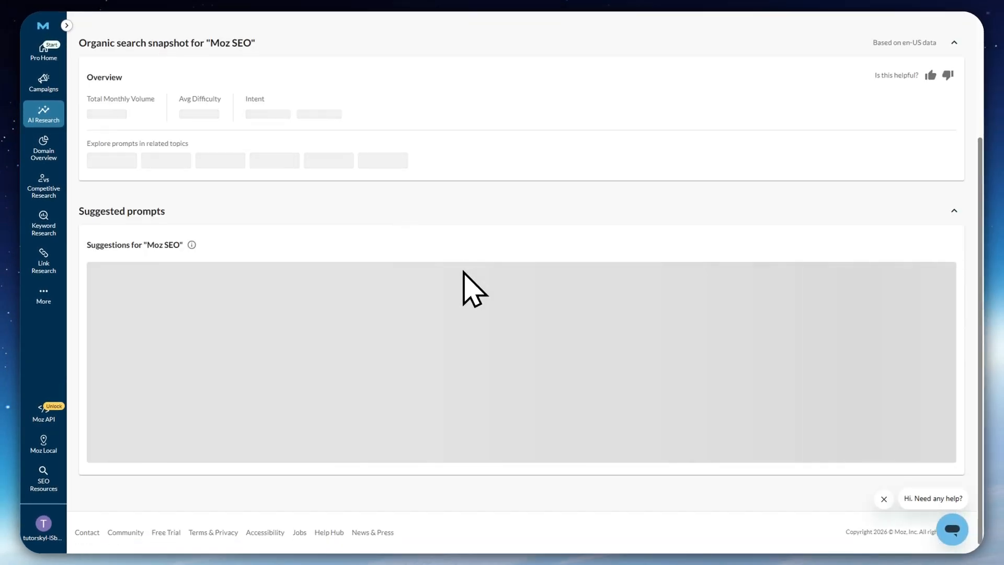
Review the organic search snapshot, related topics and suggested prompts for Moz SEO
{"action": "scroll", "coordinate": [444, 310], "scroll_direction": "up", "scroll_amount": 3}
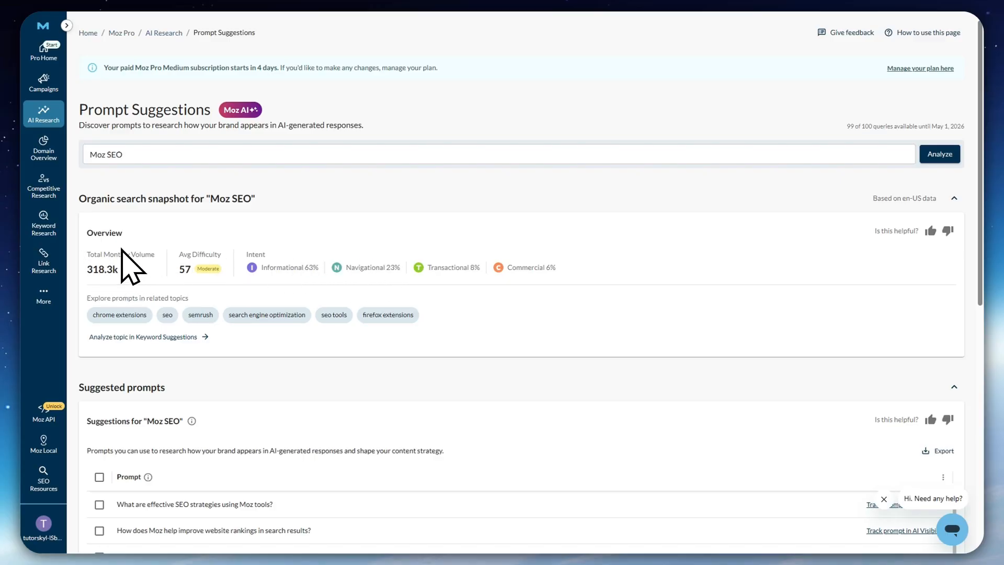
{"action": "scroll", "coordinate": [371, 253], "scroll_direction": "down", "scroll_amount": 1}
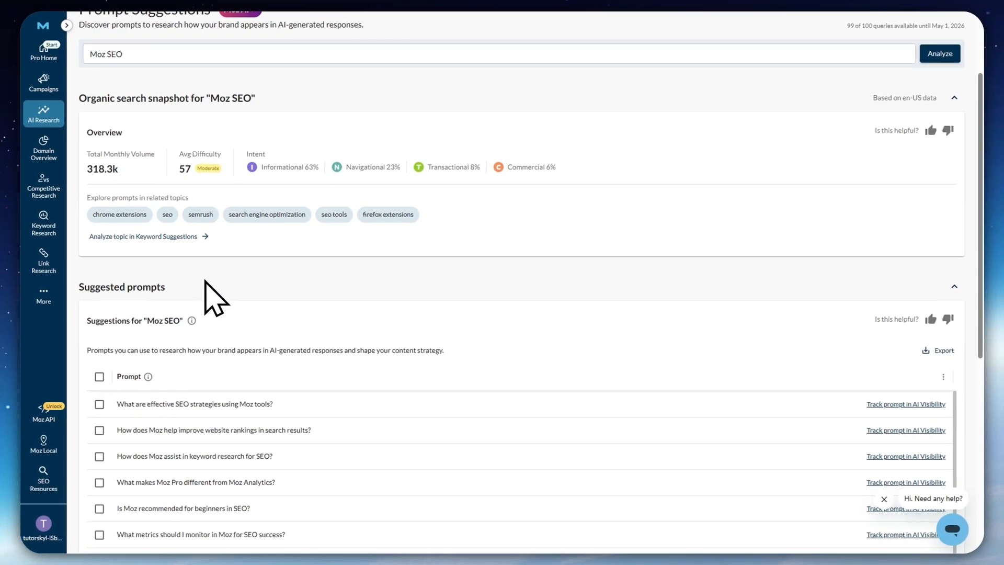
{"action": "scroll", "coordinate": [243, 319], "scroll_direction": "down", "scroll_amount": 1}
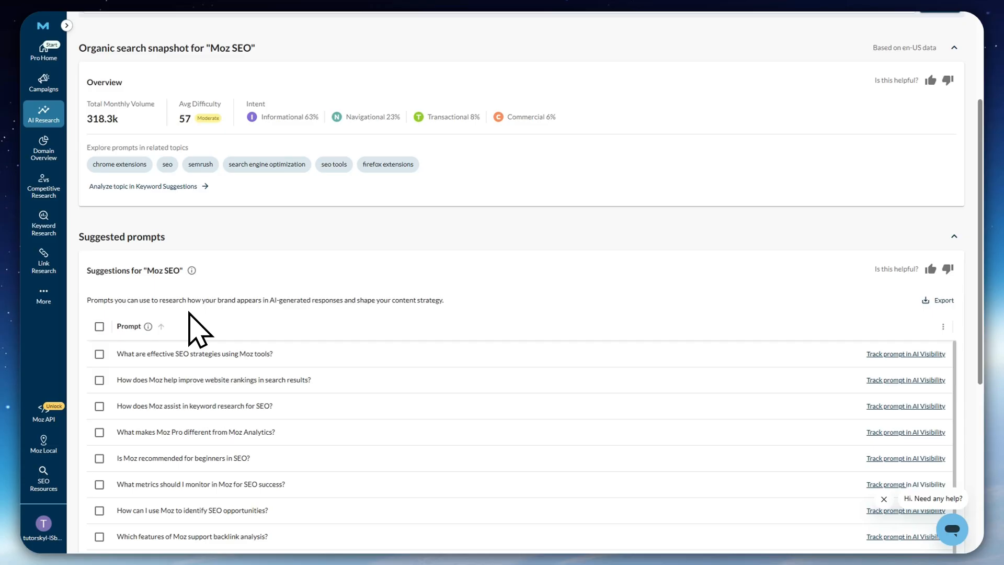
{"action": "scroll", "coordinate": [283, 293], "scroll_direction": "up", "scroll_amount": 2}
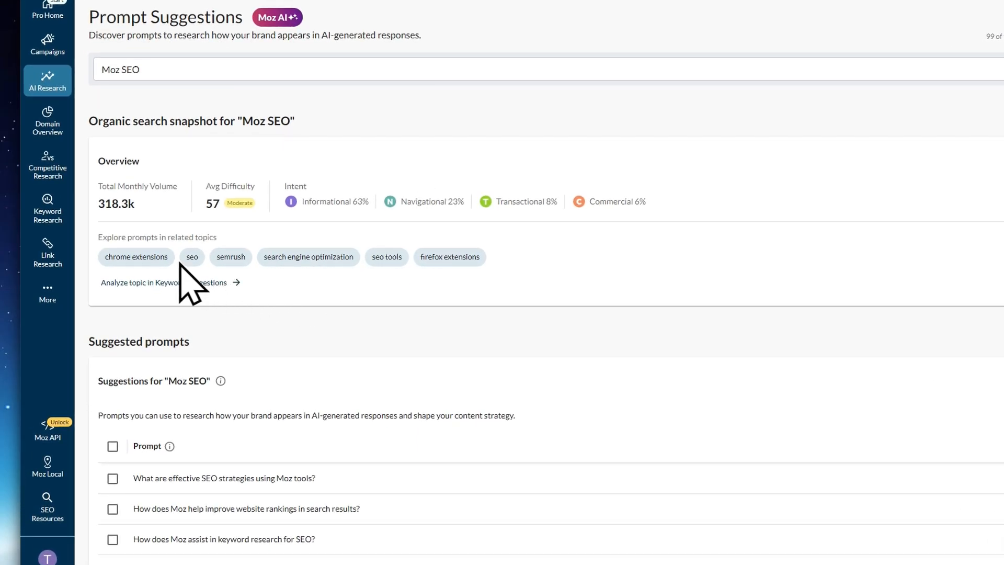
{"action": "scroll", "coordinate": [180, 265], "scroll_direction": "down", "scroll_amount": 3}
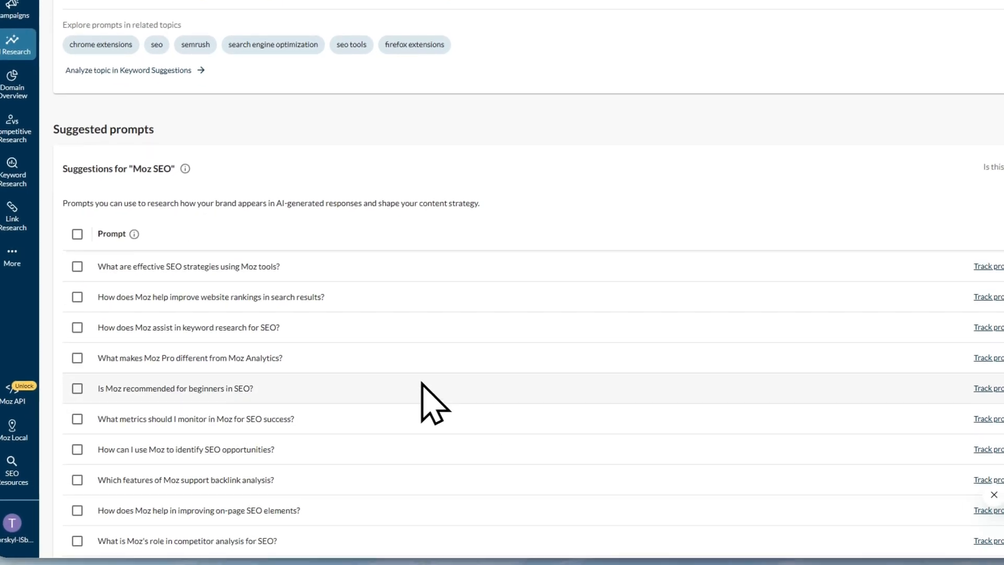
{"action": "scroll", "coordinate": [489, 268], "scroll_direction": "up", "scroll_amount": 4}
{"action": "scroll", "coordinate": [439, 365], "scroll_direction": "down", "scroll_amount": 6}
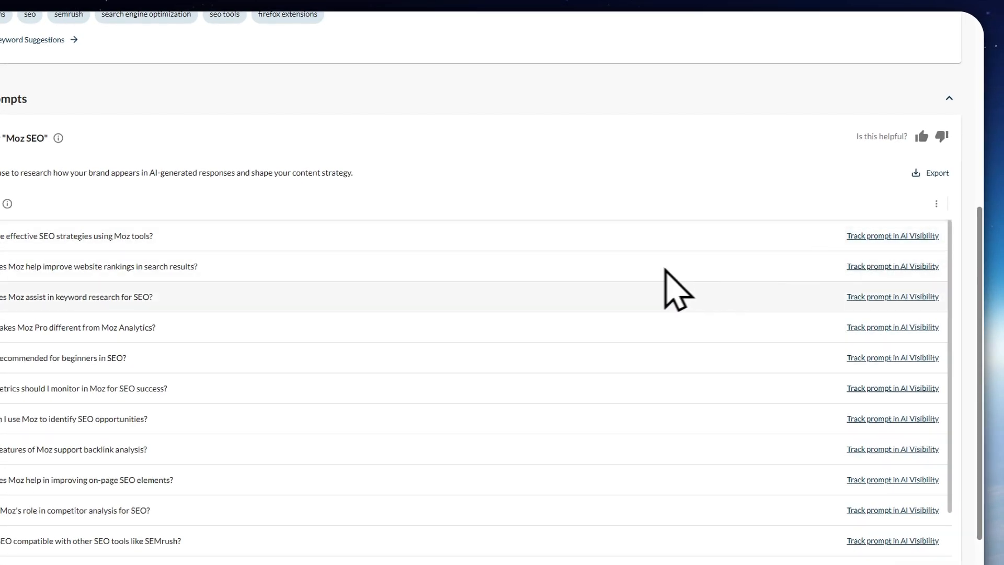
{"action": "scroll", "coordinate": [547, 166], "scroll_direction": "down", "scroll_amount": 2}
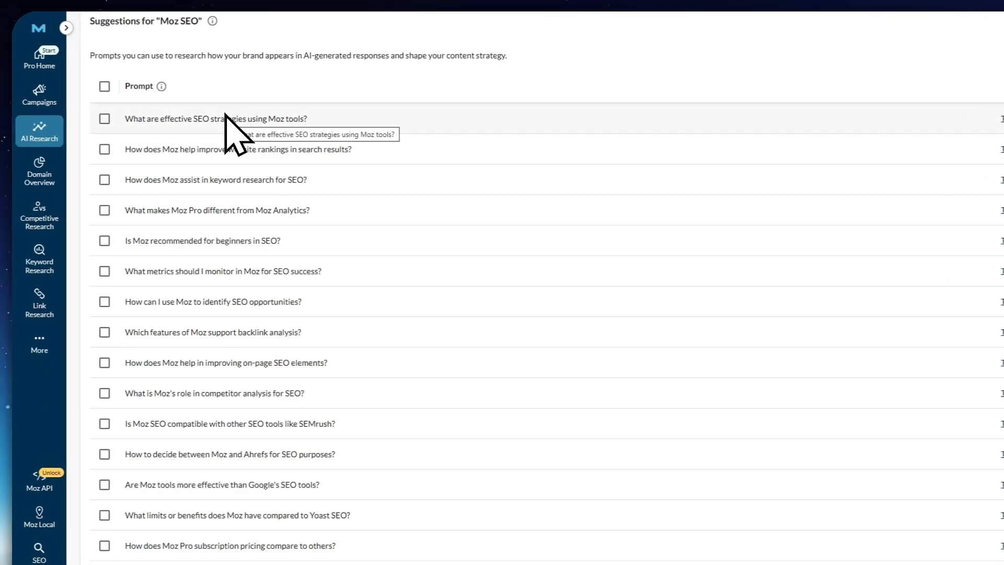
Track the suggested prompt "What are effective SEO strategies using Moz tools?" in AI Visibility and check the new dashboard's prompt list
{"action": "left_click", "coordinate": [873, 119]}
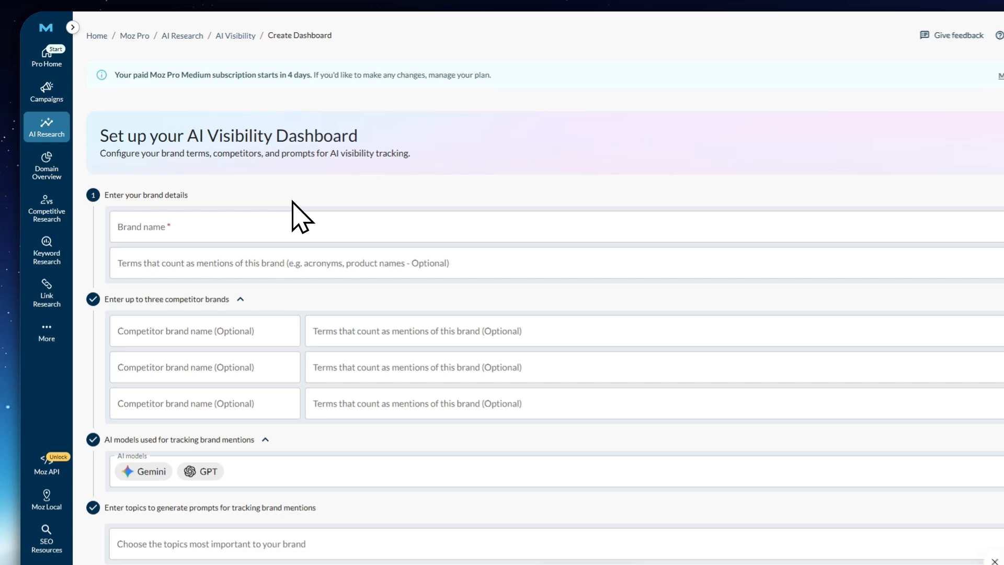
{"action": "scroll", "coordinate": [287, 231], "scroll_direction": "down", "scroll_amount": 5}
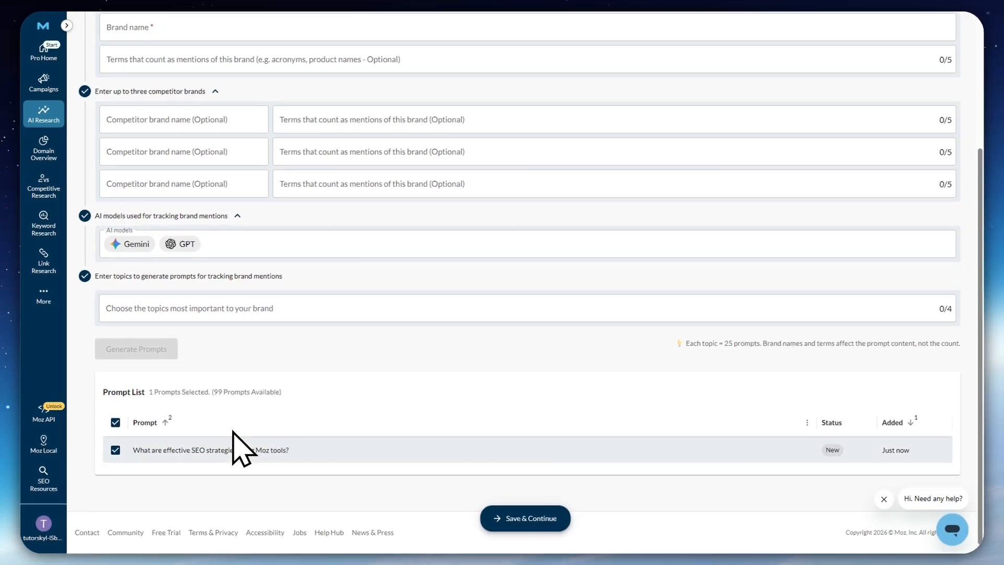
{"action": "scroll", "coordinate": [492, 273], "scroll_direction": "up", "scroll_amount": 4}
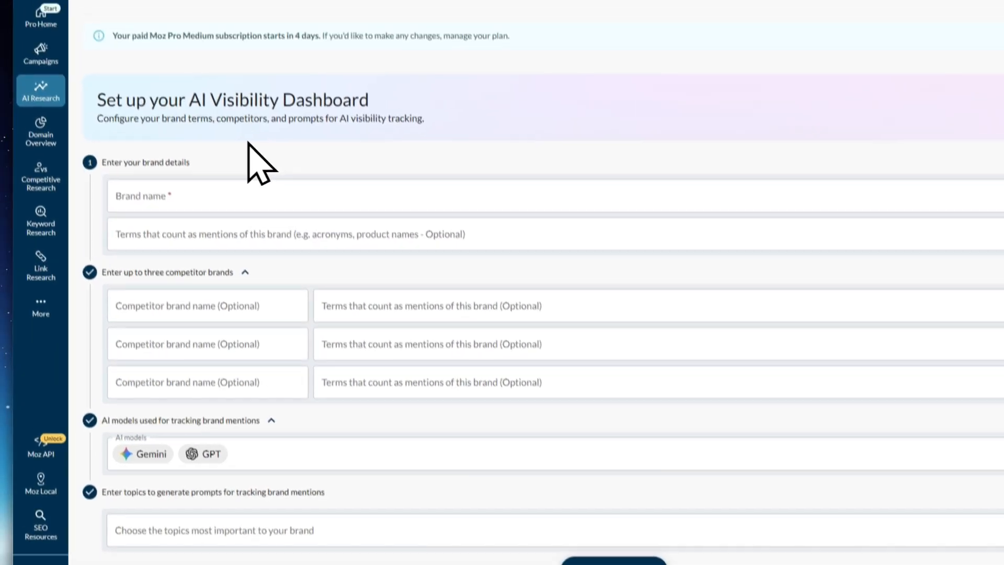
{"action": "scroll", "coordinate": [226, 157], "scroll_direction": "down", "scroll_amount": 4}
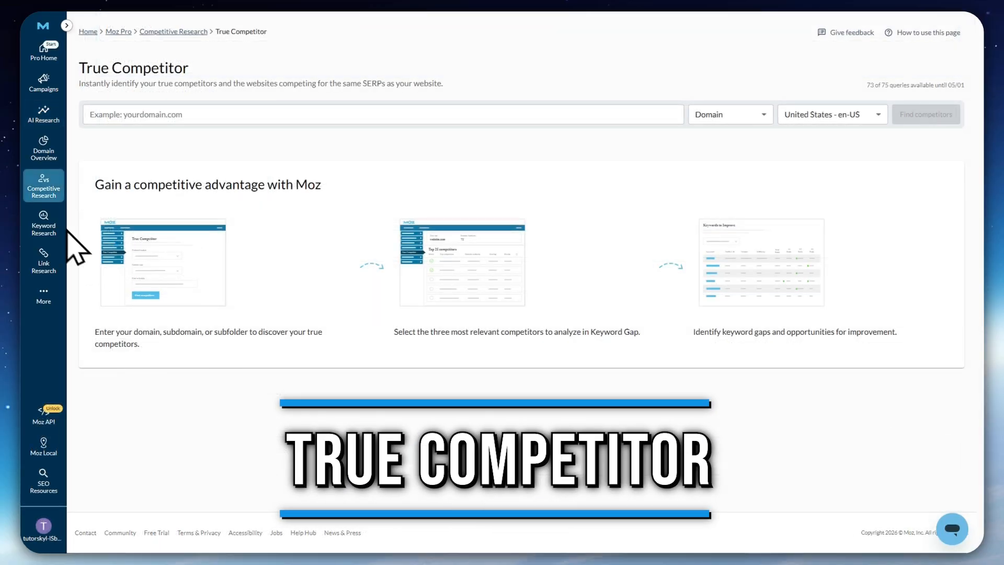
Open True Competitor and find the competitors of the domain moz.com in the United States - en-US market
{"action": "mouse_move", "coordinate": [34, 182]}
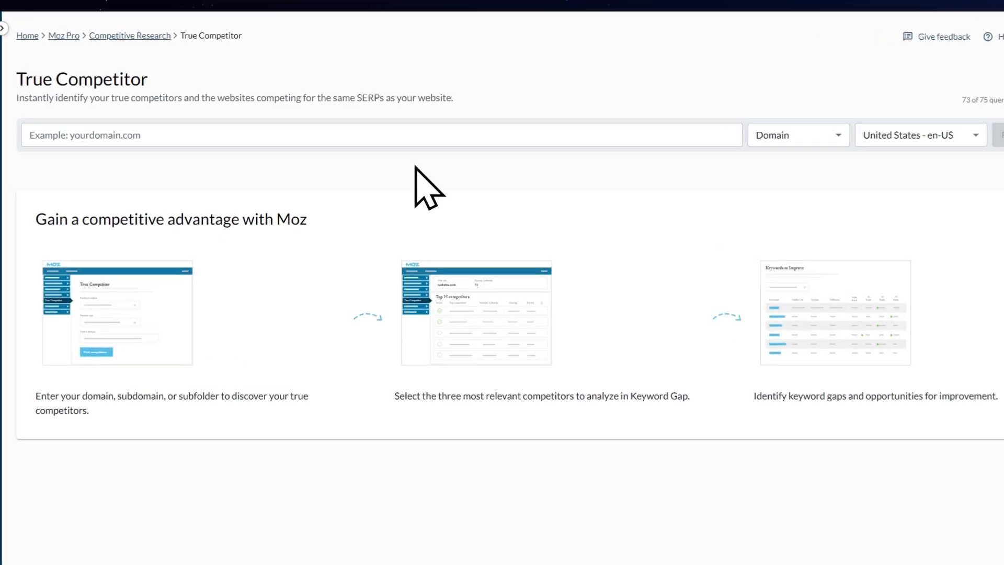
{"action": "left_click", "coordinate": [258, 136]}
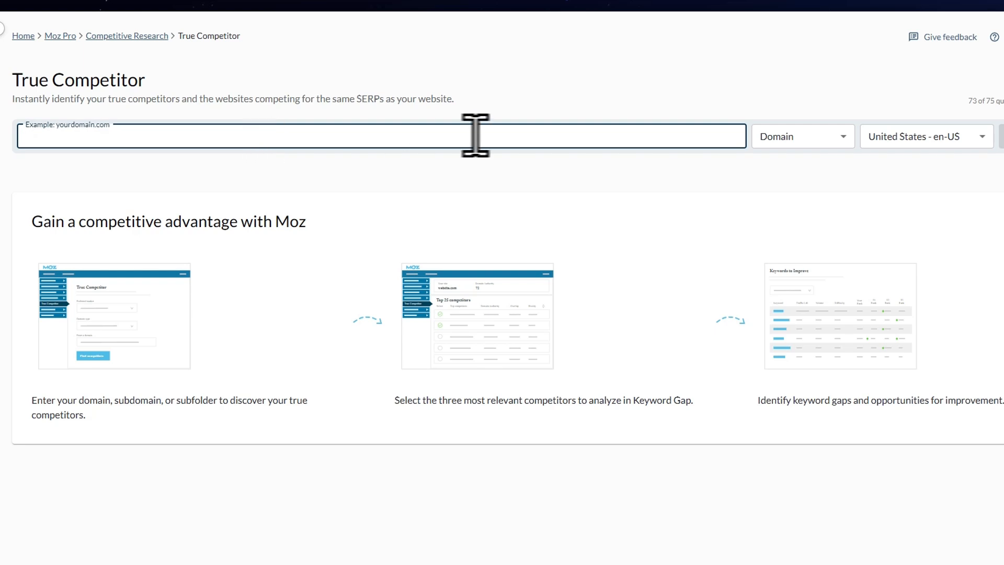
{"action": "left_click", "coordinate": [763, 140]}
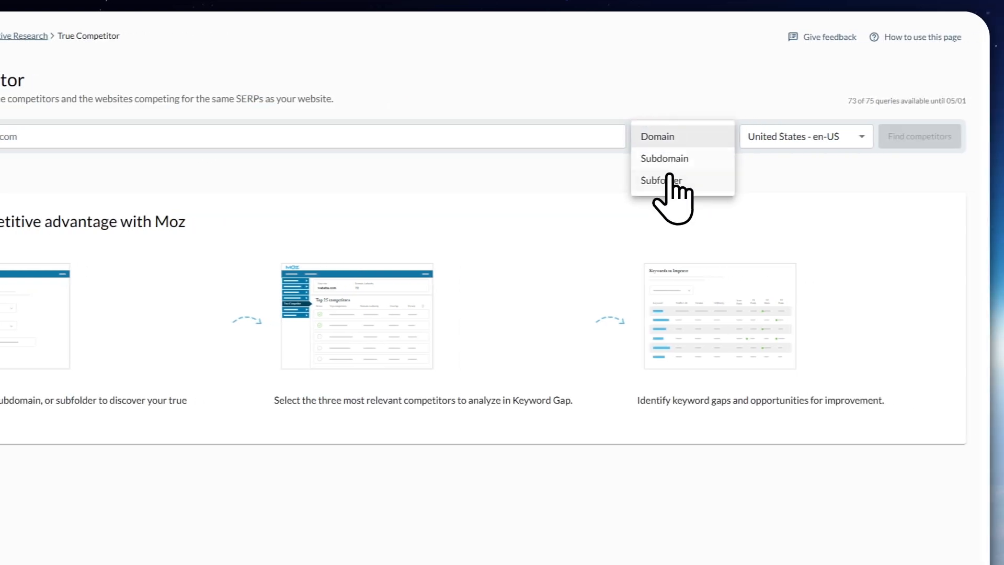
{"action": "left_click", "coordinate": [519, 133]}
{"action": "left_click", "coordinate": [436, 128]}
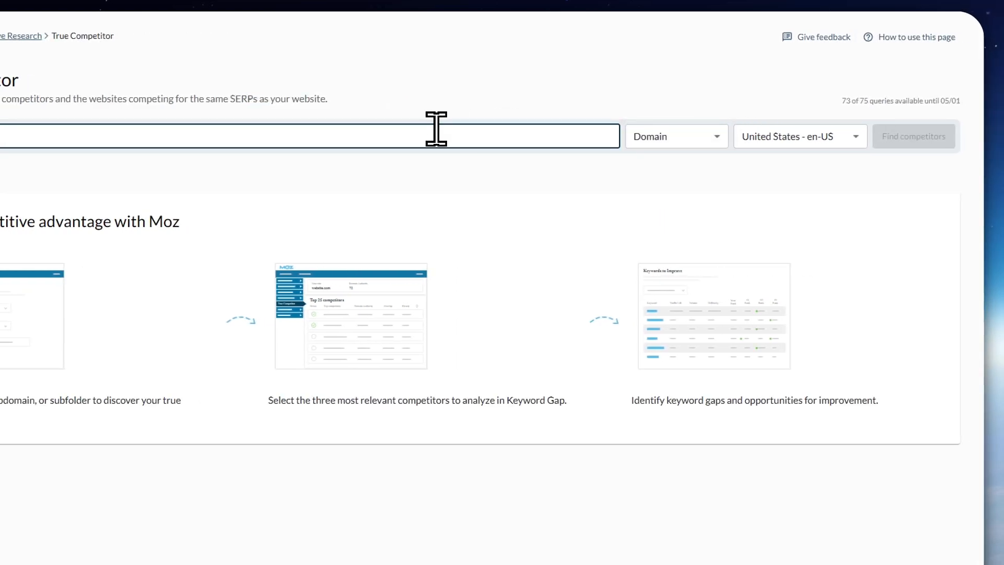
{"action": "key", "text": "ctrl+v"}
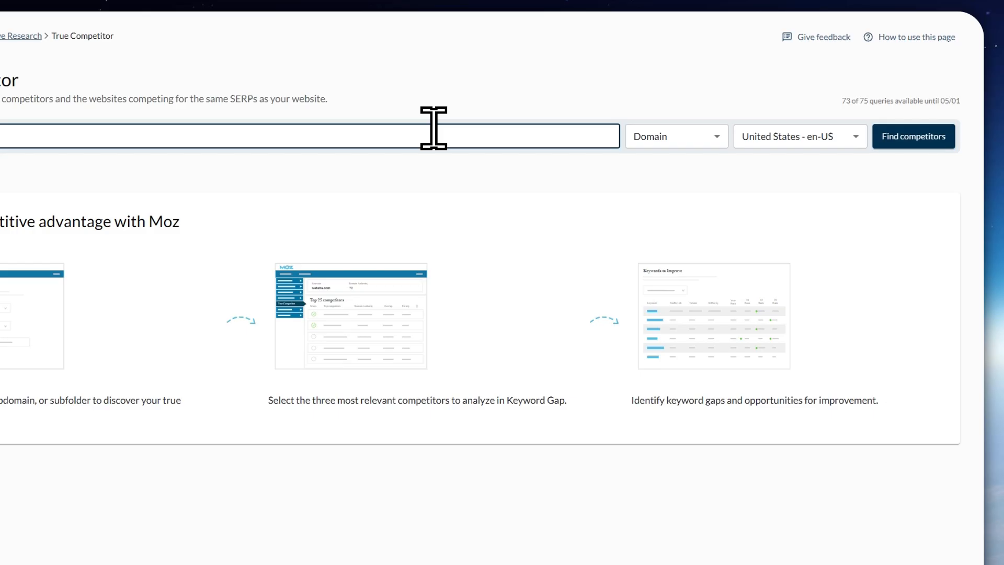
{"action": "left_click", "coordinate": [782, 137]}
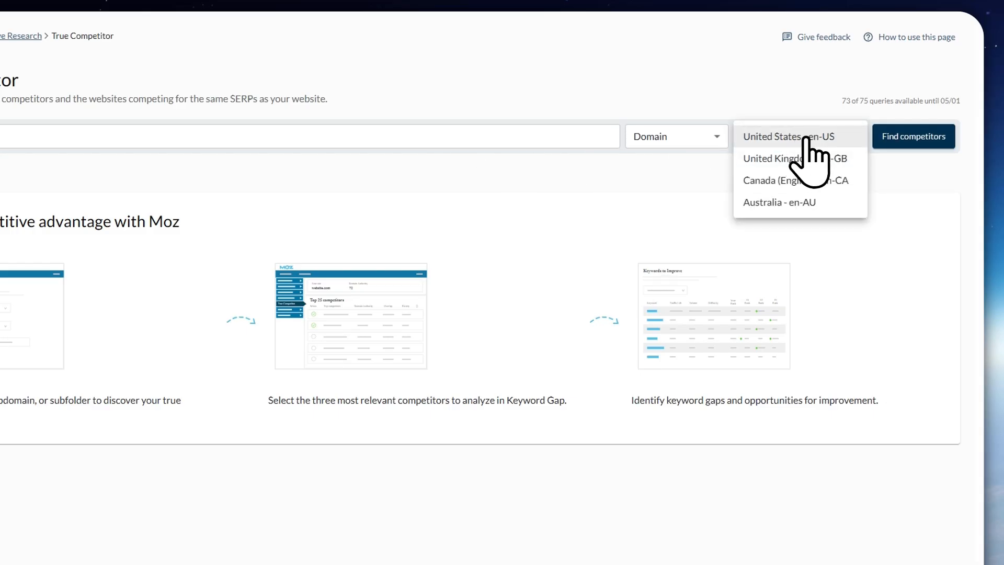
{"action": "left_click", "coordinate": [903, 162]}
{"action": "left_click", "coordinate": [901, 142]}
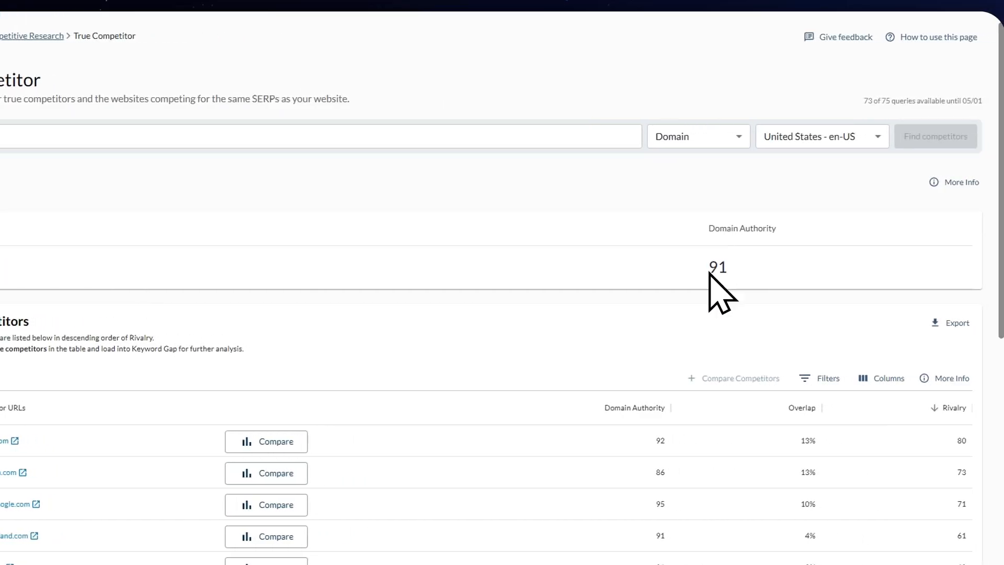
{"action": "left_click_drag", "start_coordinate": [892, 268], "coordinate": [931, 262]}
{"action": "left_click", "coordinate": [706, 283]}
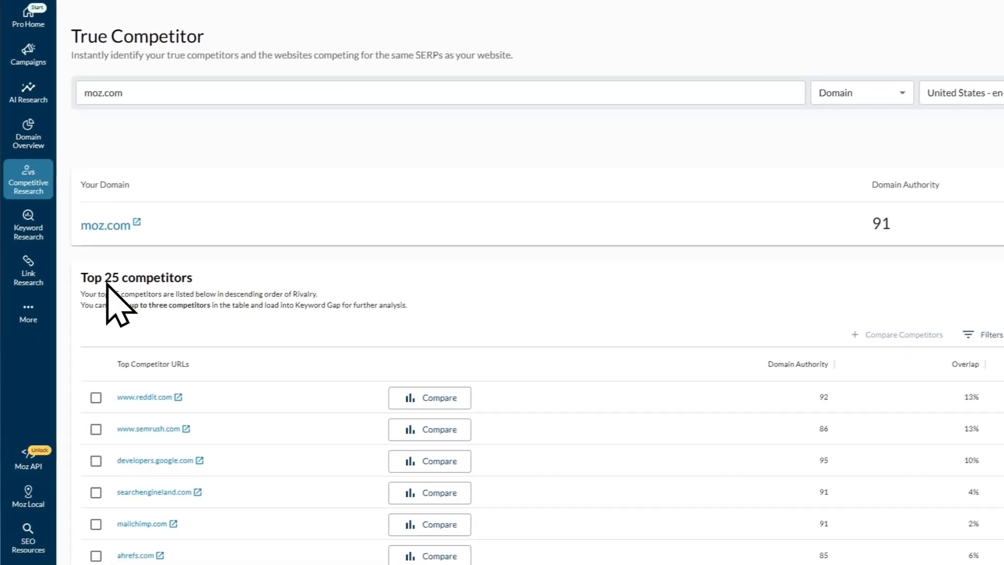
{"action": "scroll", "coordinate": [156, 183], "scroll_direction": "down", "scroll_amount": 3}
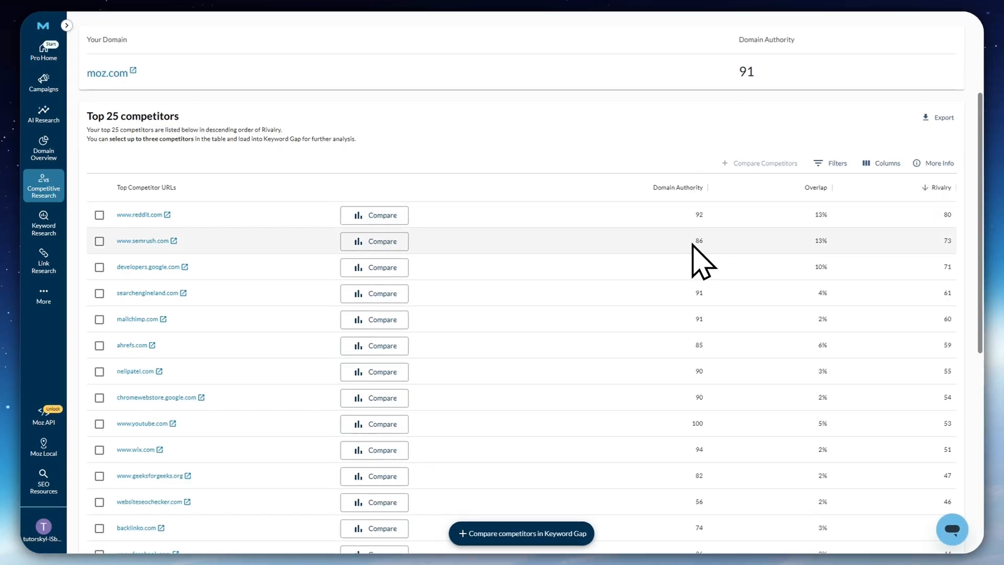
{"action": "double_click", "coordinate": [698, 215]}
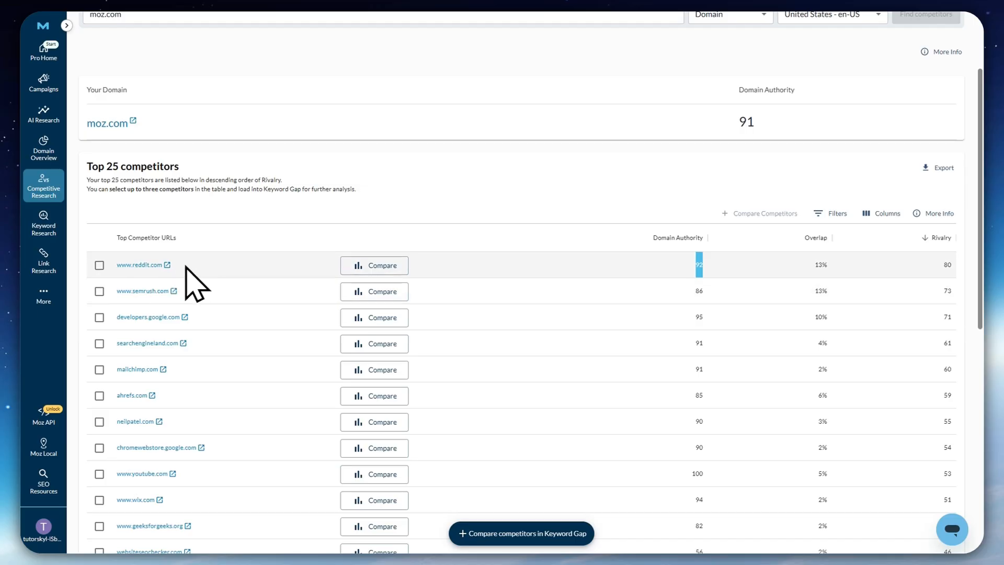
{"action": "left_click", "coordinate": [379, 260]}
{"action": "left_click", "coordinate": [400, 288]}
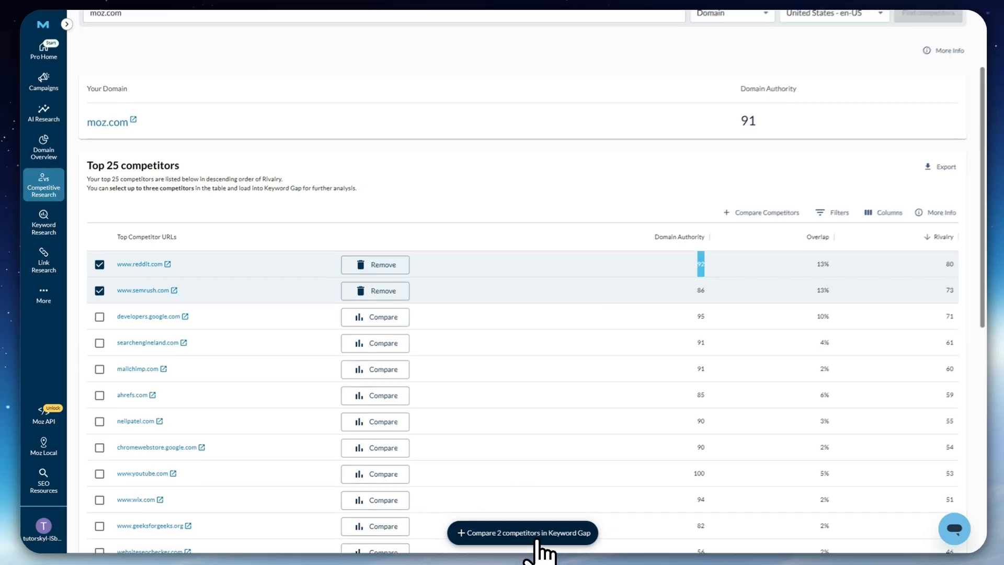
{"action": "left_click", "coordinate": [536, 539]}
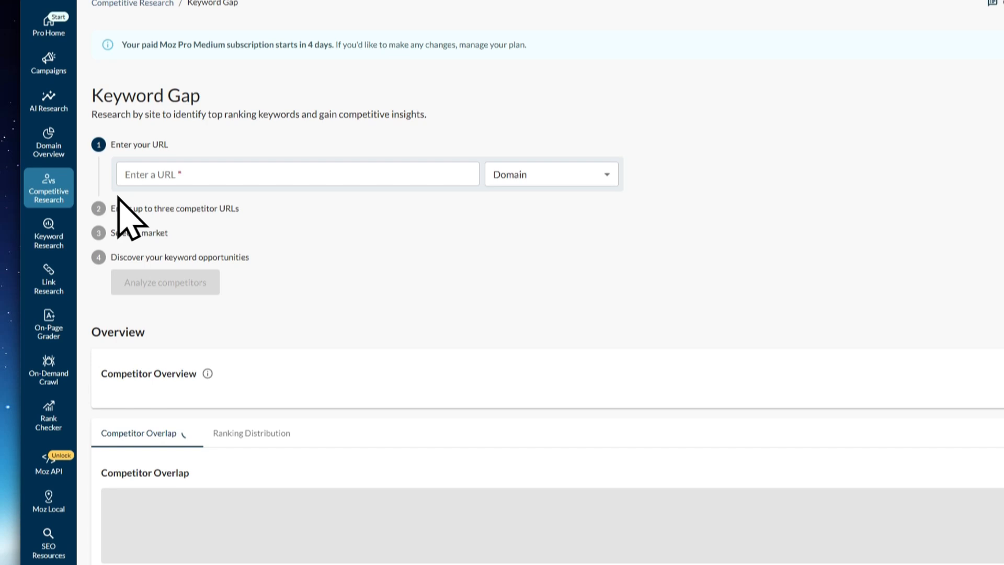
{"action": "scroll", "coordinate": [183, 125], "scroll_direction": "down", "scroll_amount": 5}
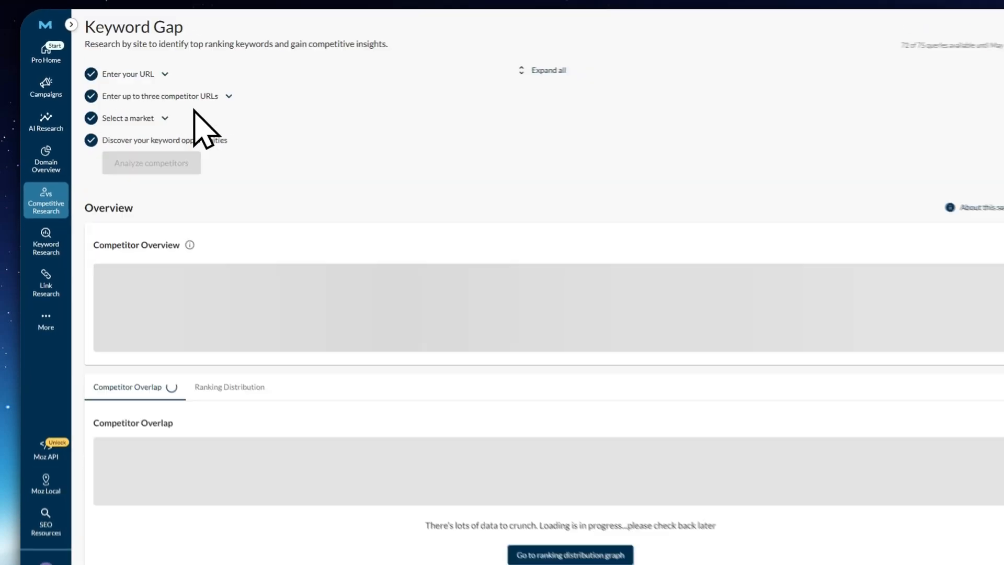
Examine the Competitor Overlap chart and the keywords shared by moz.com, reddit.com and semrush.com, and clear the site selection
{"action": "mouse_move", "coordinate": [42, 189]}
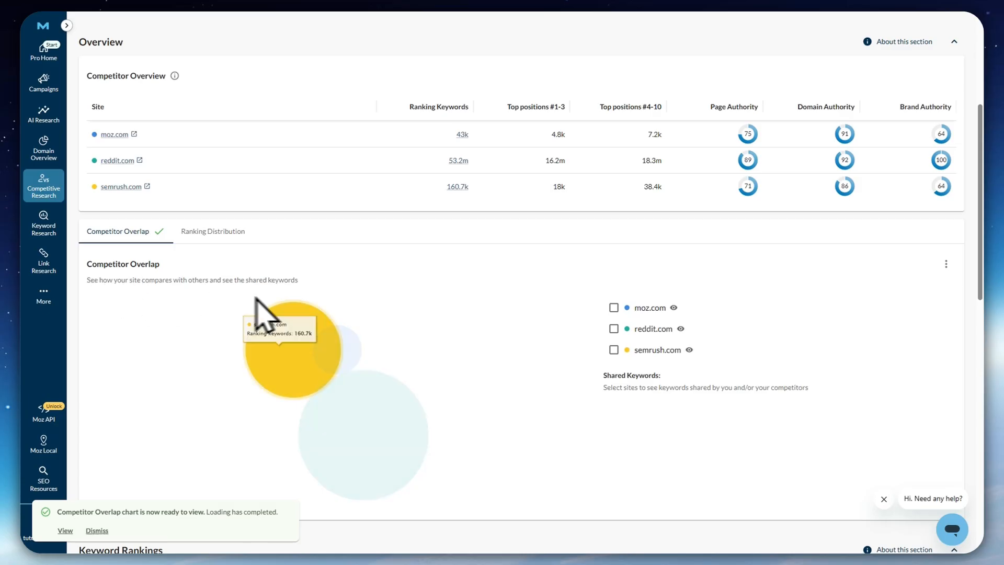
{"action": "mouse_move", "coordinate": [322, 374]}
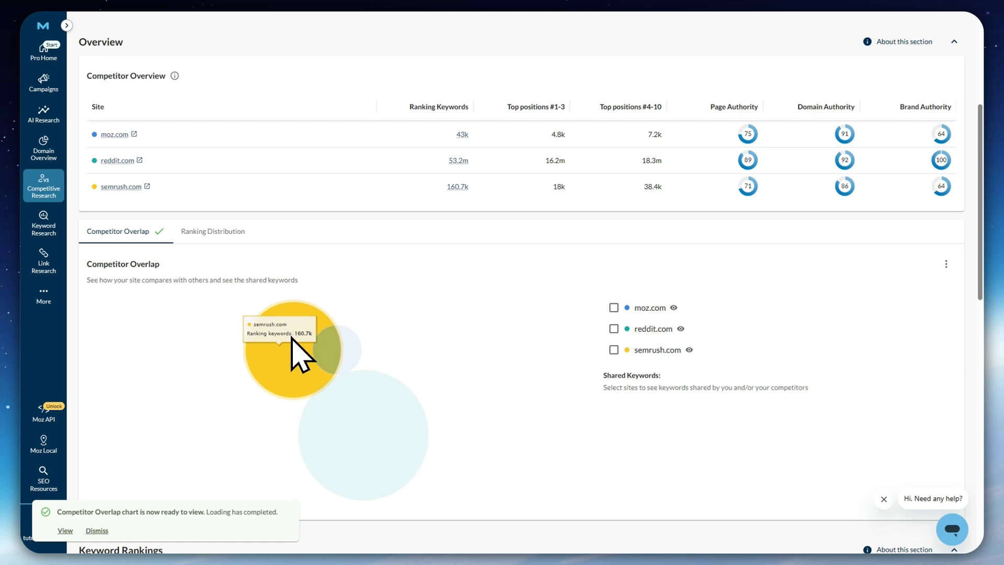
{"action": "mouse_move", "coordinate": [335, 342]}
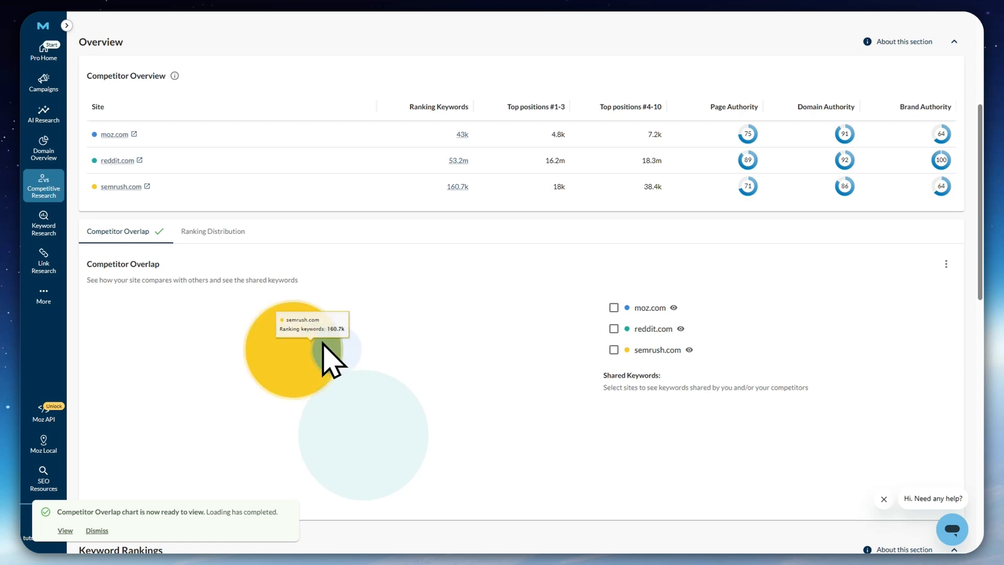
{"action": "mouse_move", "coordinate": [267, 336]}
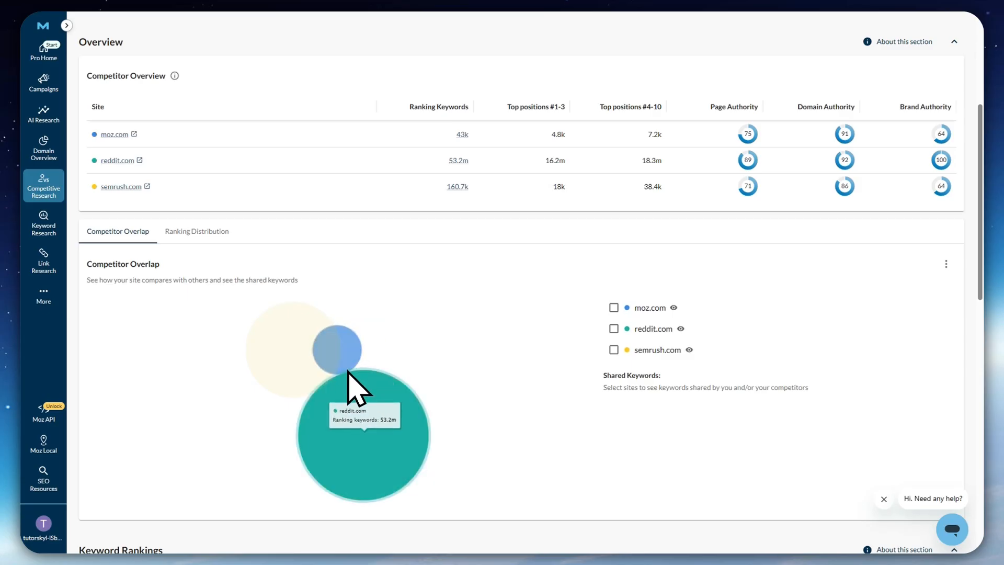
{"action": "left_click", "coordinate": [613, 307]}
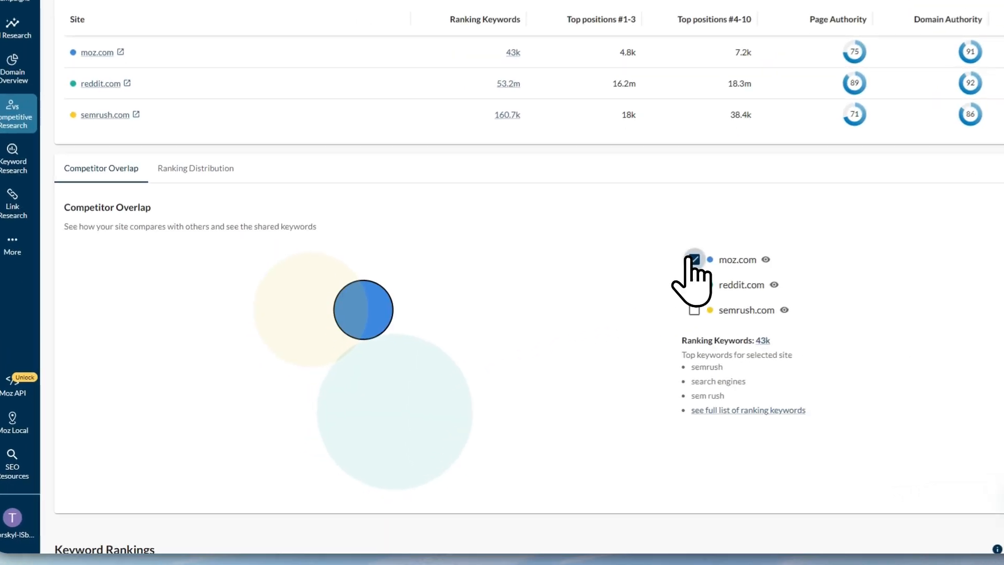
{"action": "left_click", "coordinate": [695, 285]}
{"action": "left_click", "coordinate": [695, 310]}
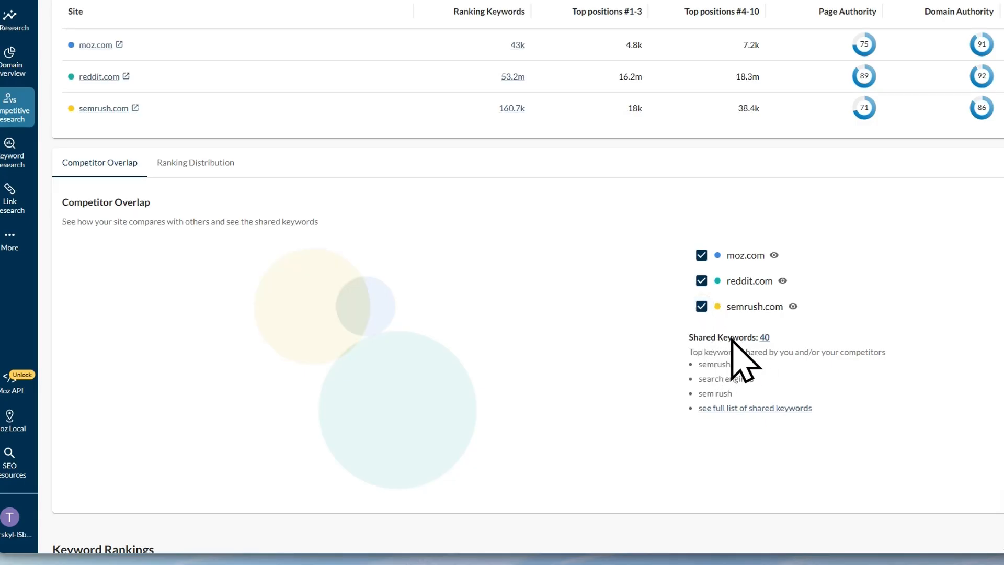
{"action": "left_click_drag", "start_coordinate": [717, 338], "coordinate": [744, 338]}
{"action": "left_click", "coordinate": [702, 306]}
{"action": "left_click", "coordinate": [701, 281]}
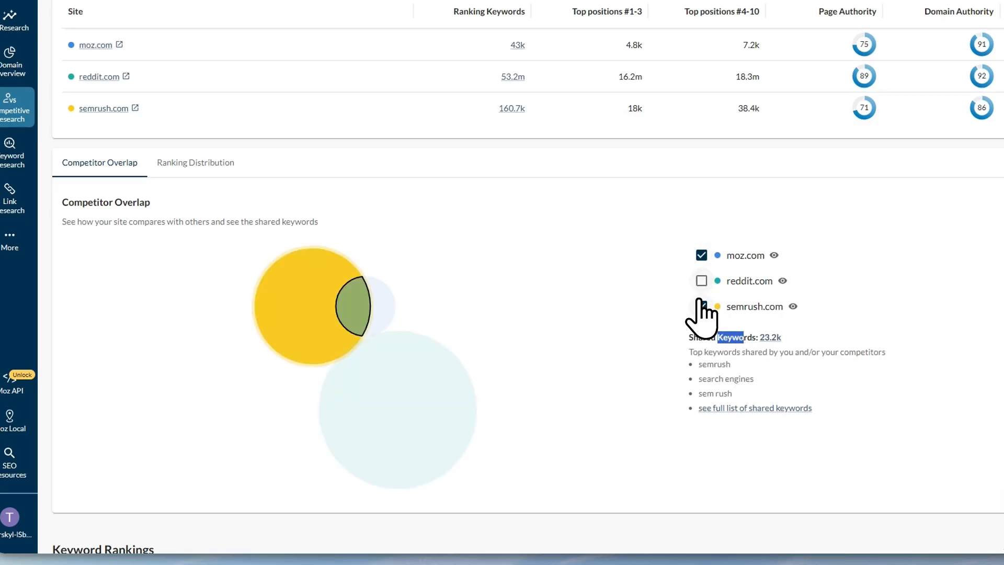
{"action": "left_click", "coordinate": [702, 255]}
Review the Keywords to improve table in Keyword Rankings and open the SERP analysis for the keyword tinyurl
{"action": "scroll", "coordinate": [716, 285], "scroll_direction": "down", "scroll_amount": 3}
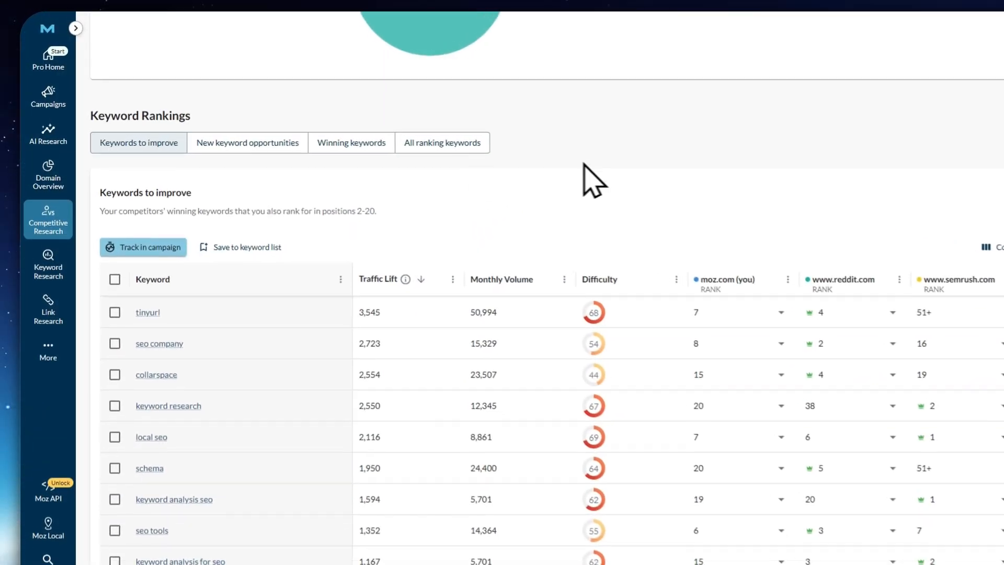
{"action": "left_click_drag", "start_coordinate": [98, 111], "coordinate": [239, 113]}
{"action": "left_click", "coordinate": [244, 105]}
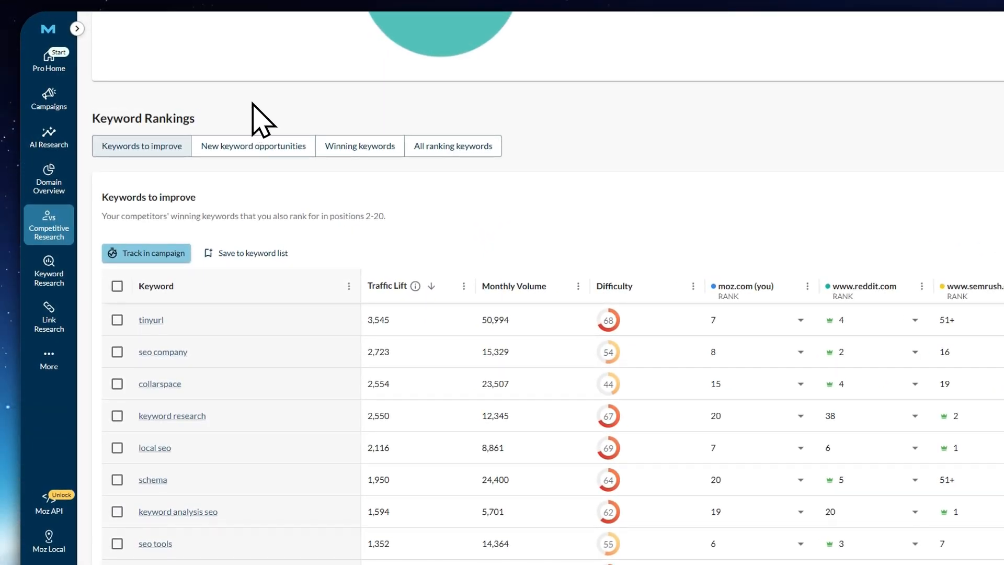
{"action": "scroll", "coordinate": [220, 324], "scroll_direction": "down", "scroll_amount": 3}
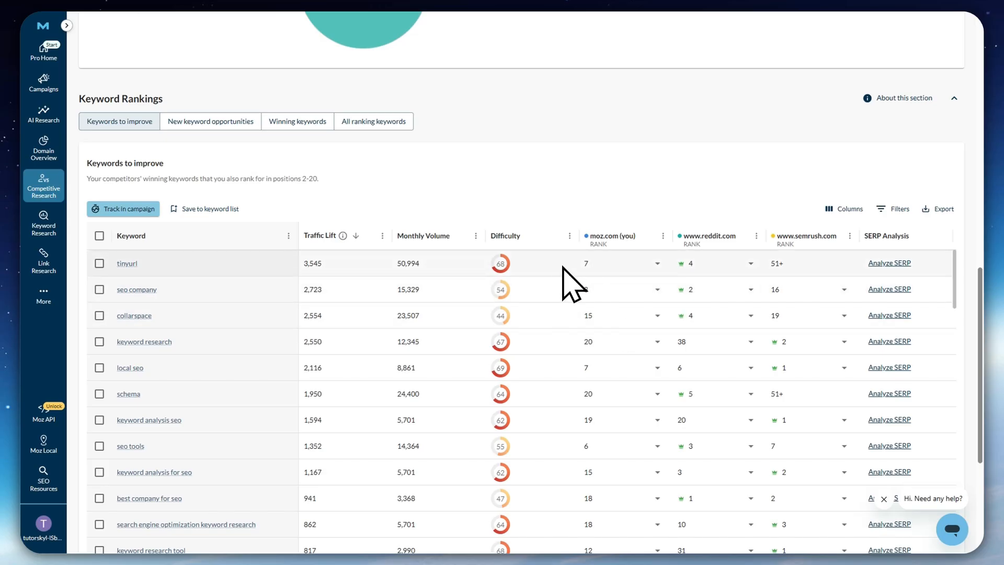
{"action": "left_click", "coordinate": [890, 263]}
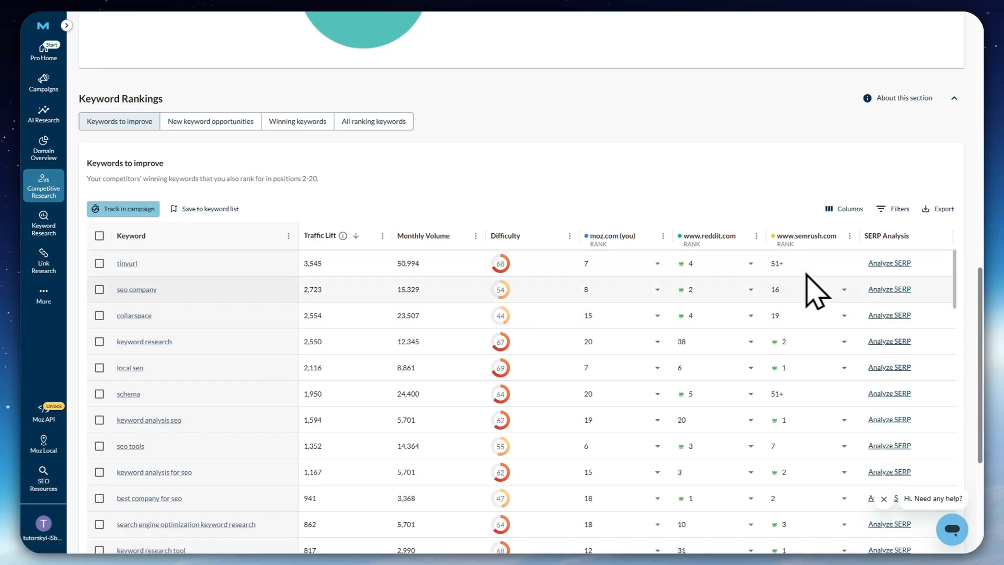
{"action": "left_click", "coordinate": [889, 263]}
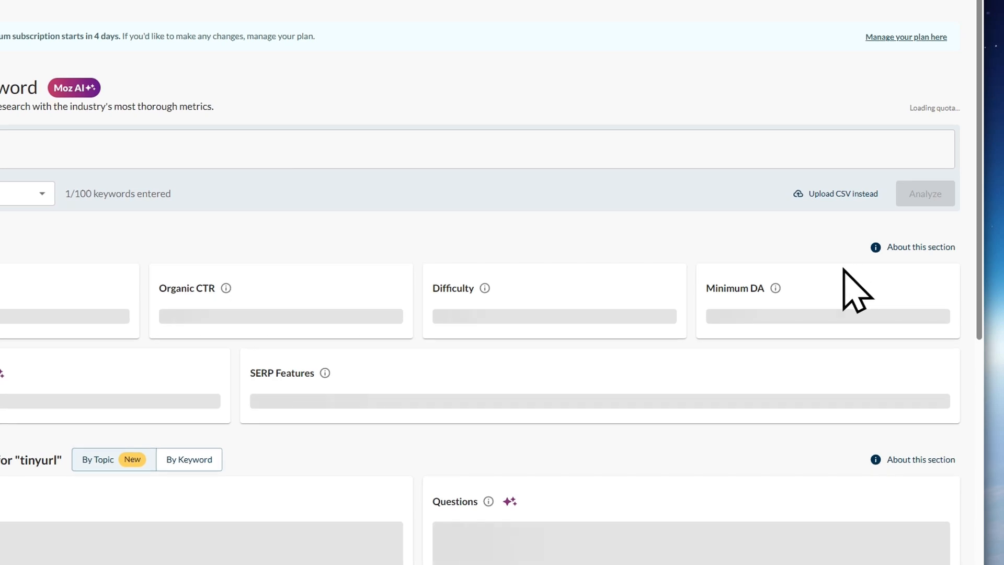
Examine the overview metrics, top keyword suggestions and question topics for the keyword tinyurl in Explore by Keyword
{"action": "scroll", "coordinate": [860, 267], "scroll_direction": "down", "scroll_amount": 10}
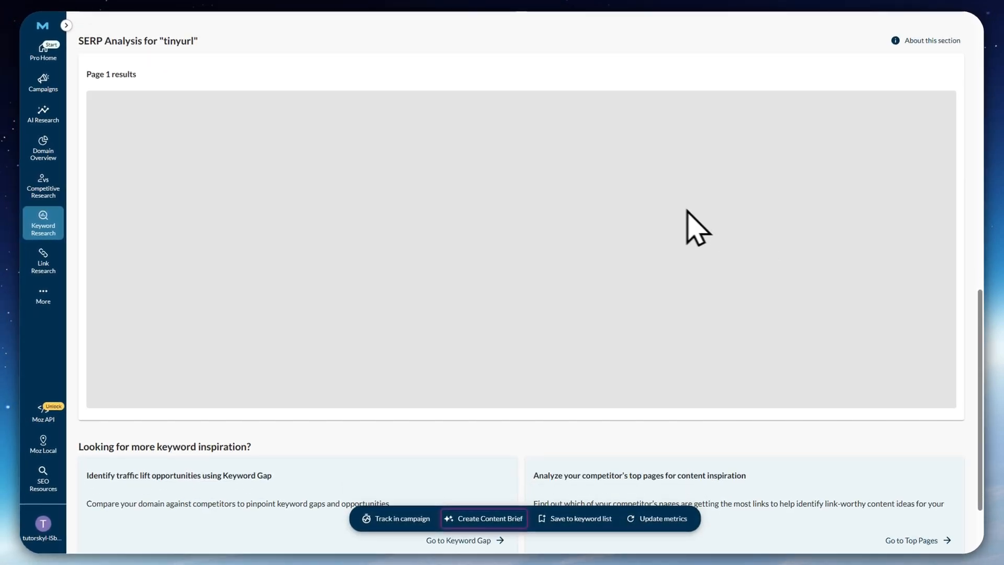
{"action": "scroll", "coordinate": [687, 211], "scroll_direction": "up", "scroll_amount": 3}
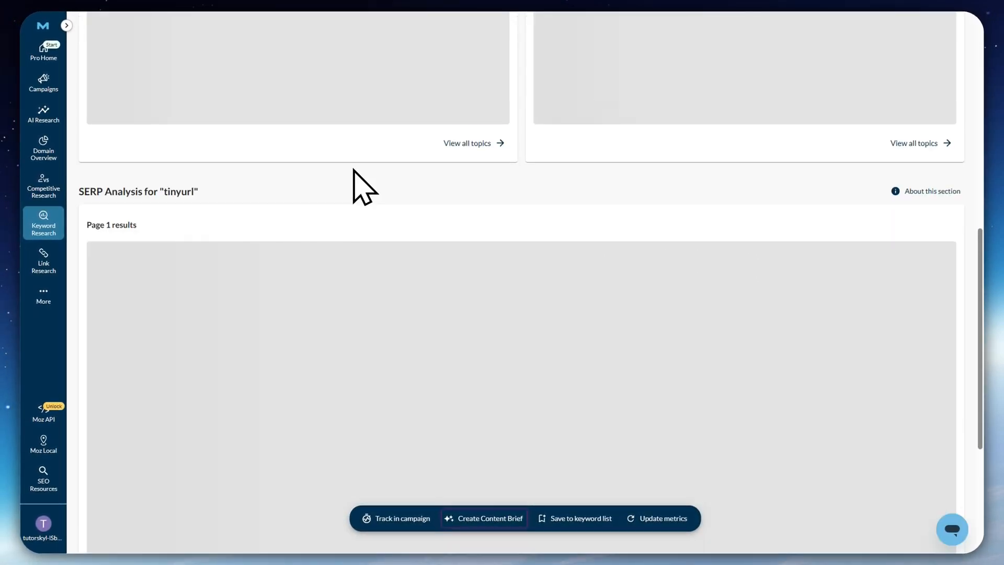
{"action": "mouse_move", "coordinate": [38, 218]}
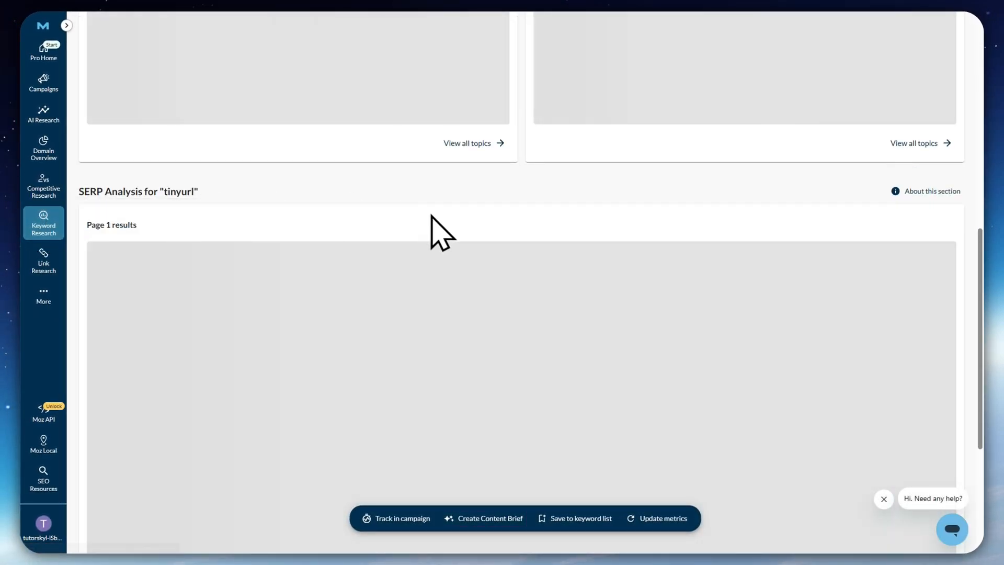
{"action": "scroll", "coordinate": [470, 269], "scroll_direction": "up", "scroll_amount": 8}
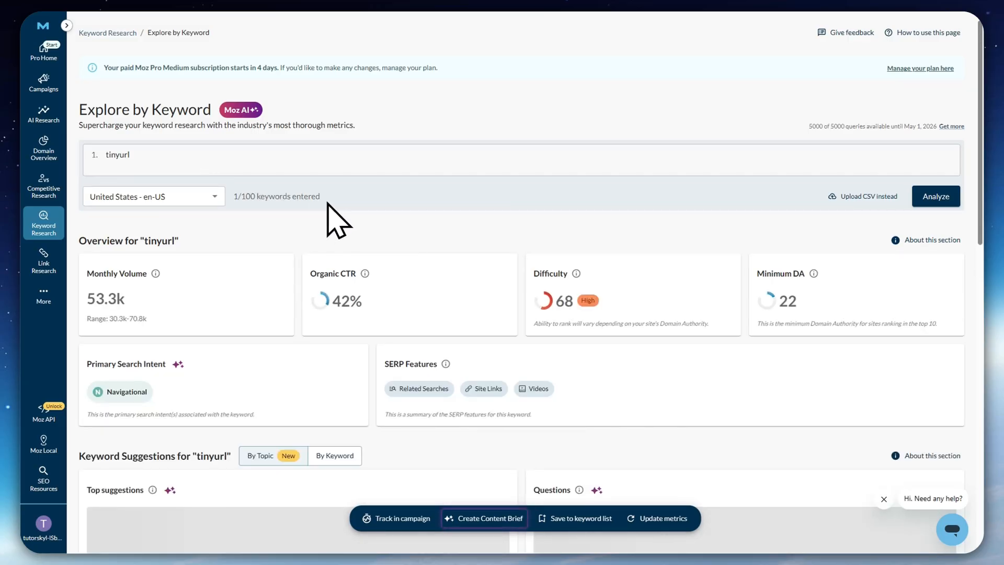
{"action": "left_click", "coordinate": [131, 155]}
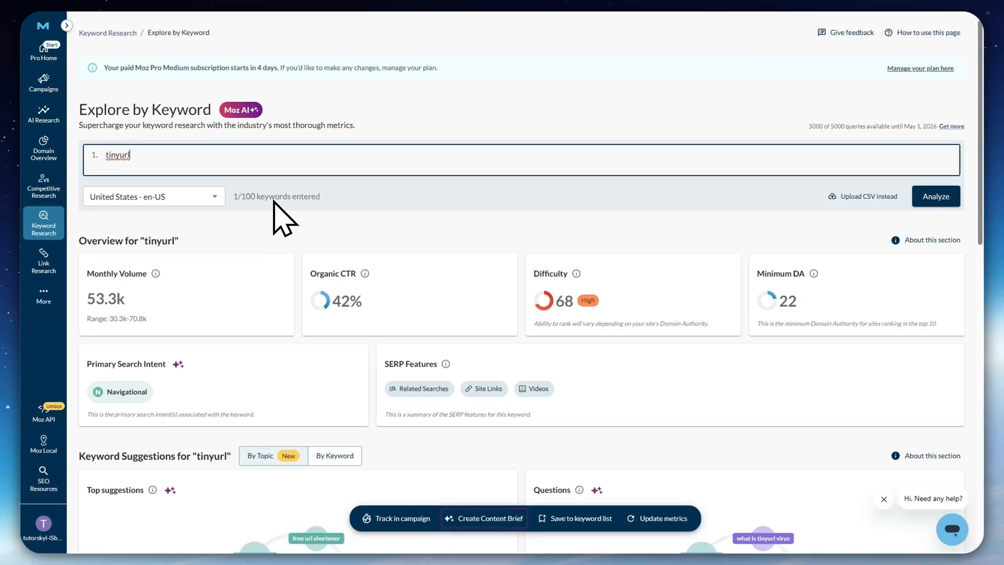
{"action": "scroll", "coordinate": [283, 217], "scroll_direction": "down", "scroll_amount": 2}
{"action": "scroll", "coordinate": [263, 204], "scroll_direction": "up", "scroll_amount": 2}
{"action": "scroll", "coordinate": [122, 231], "scroll_direction": "down", "scroll_amount": 3}
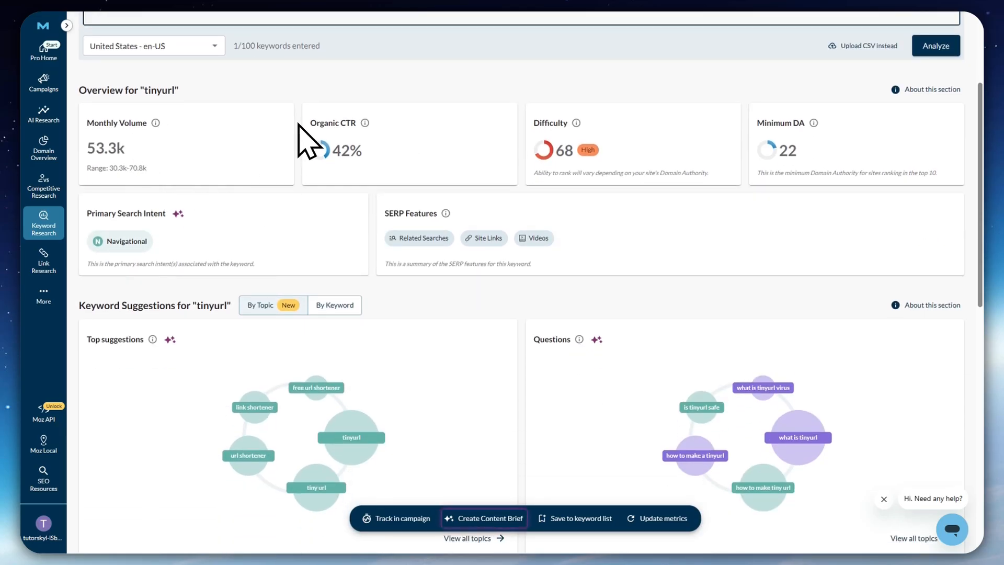
{"action": "mouse_move", "coordinate": [364, 121]}
{"action": "scroll", "coordinate": [288, 264], "scroll_direction": "down", "scroll_amount": 4}
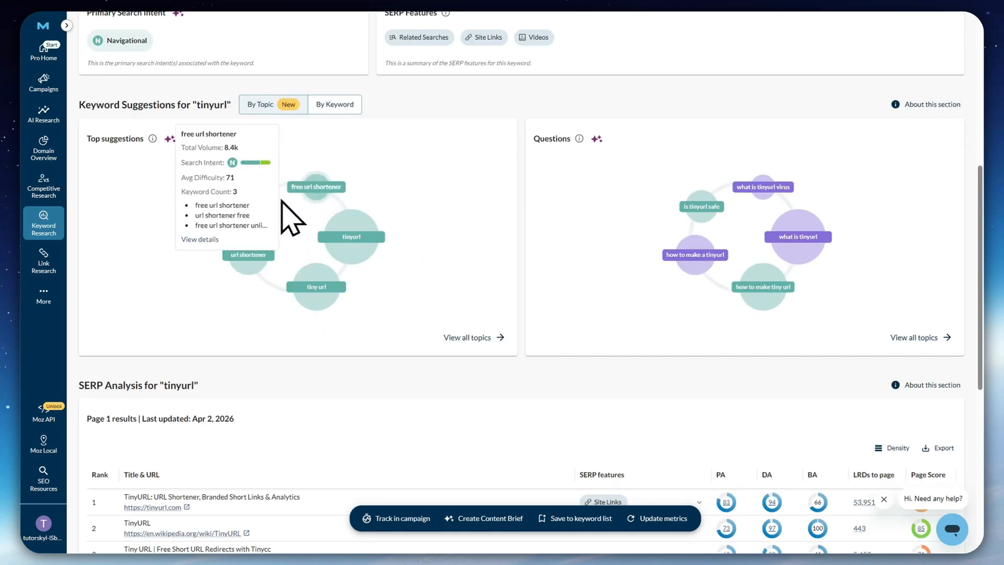
Review the page 1 results in the SERP Analysis for tinyurl and compare them with the keyword's overview and suggestions
{"action": "scroll", "coordinate": [615, 277], "scroll_direction": "down", "scroll_amount": 7}
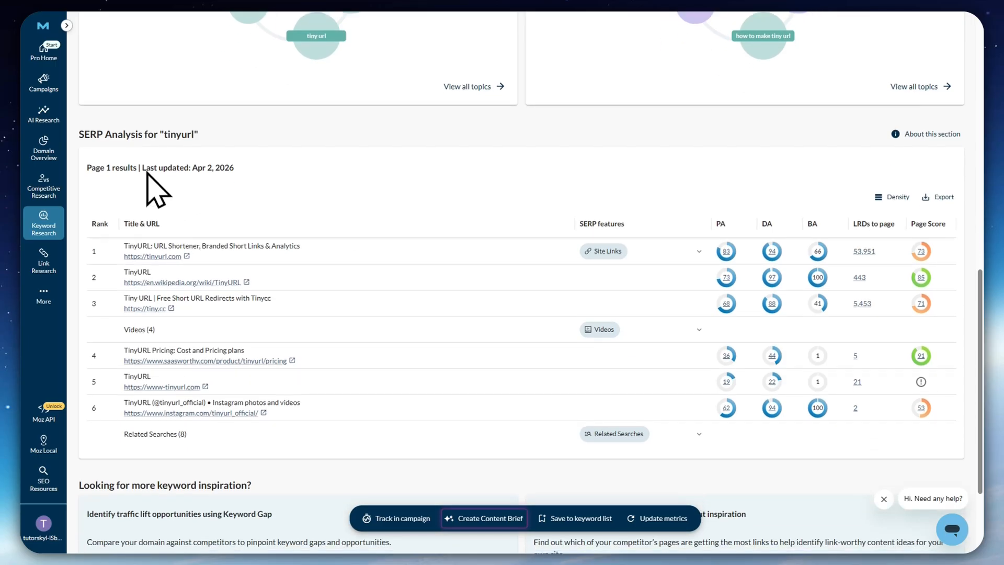
{"action": "scroll", "coordinate": [298, 329], "scroll_direction": "down", "scroll_amount": 1}
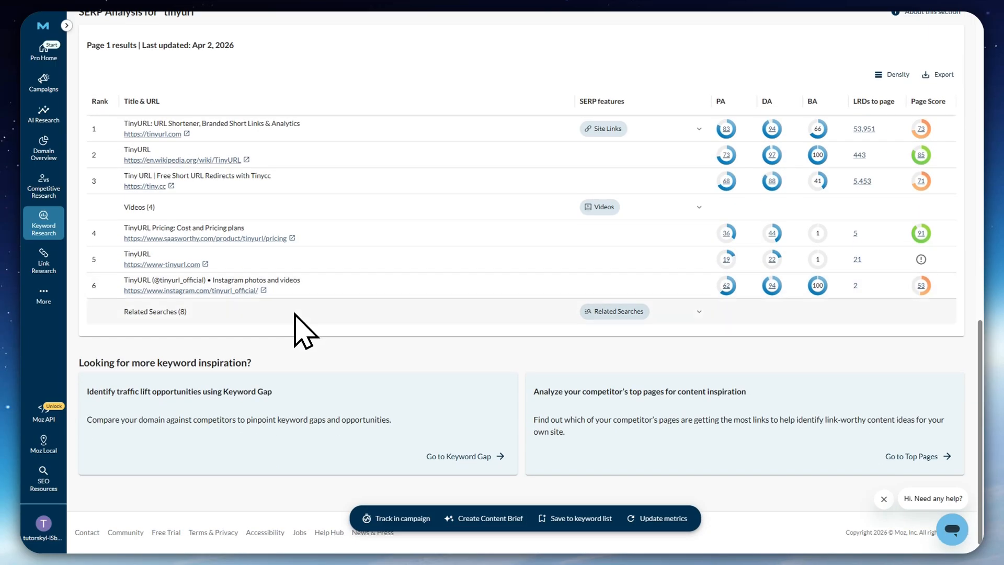
{"action": "scroll", "coordinate": [314, 340], "scroll_direction": "up", "scroll_amount": 8}
{"action": "scroll", "coordinate": [287, 306], "scroll_direction": "down", "scroll_amount": 6}
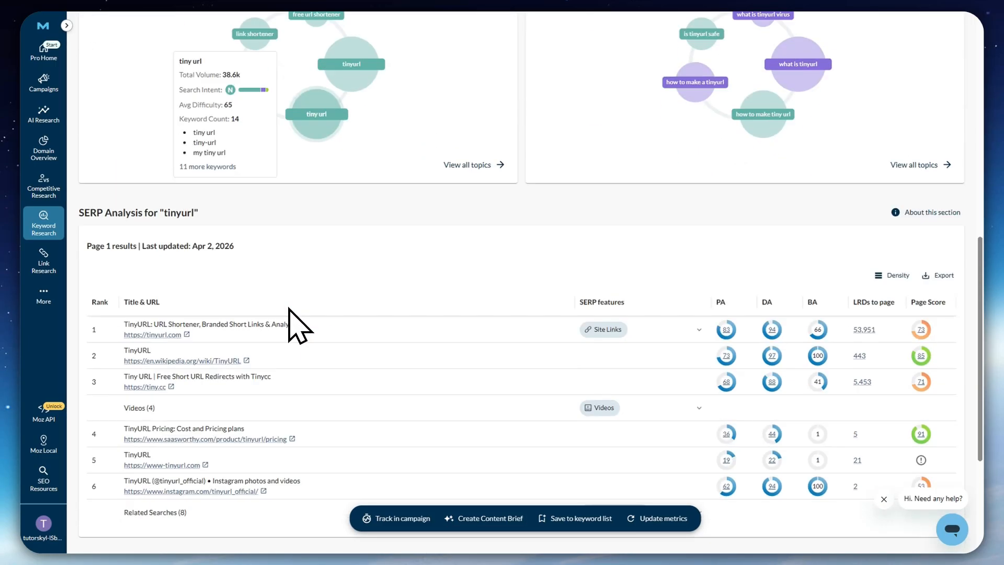
{"action": "scroll", "coordinate": [288, 302], "scroll_direction": "up", "scroll_amount": 12}
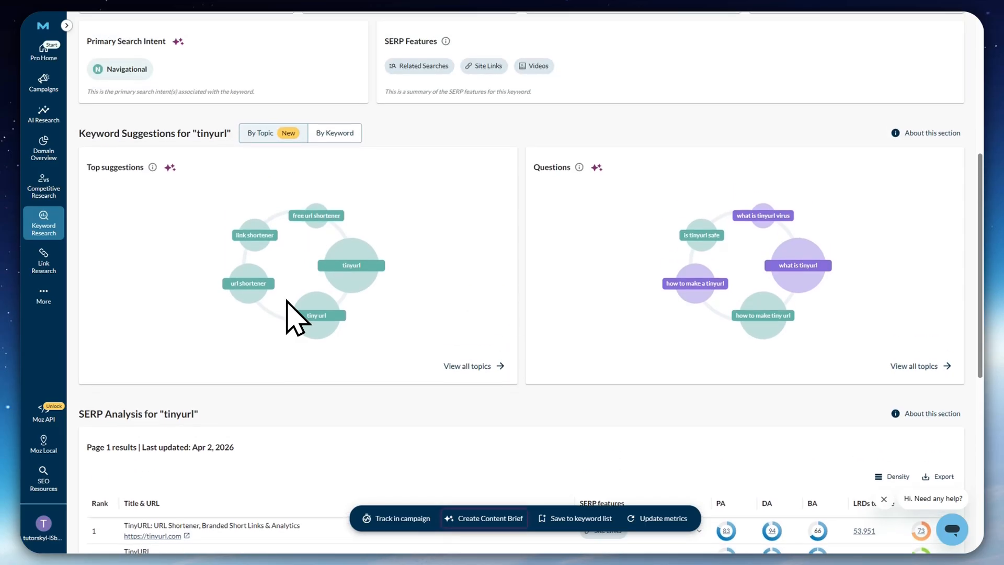
{"action": "scroll", "coordinate": [276, 321], "scroll_direction": "up", "scroll_amount": 3}
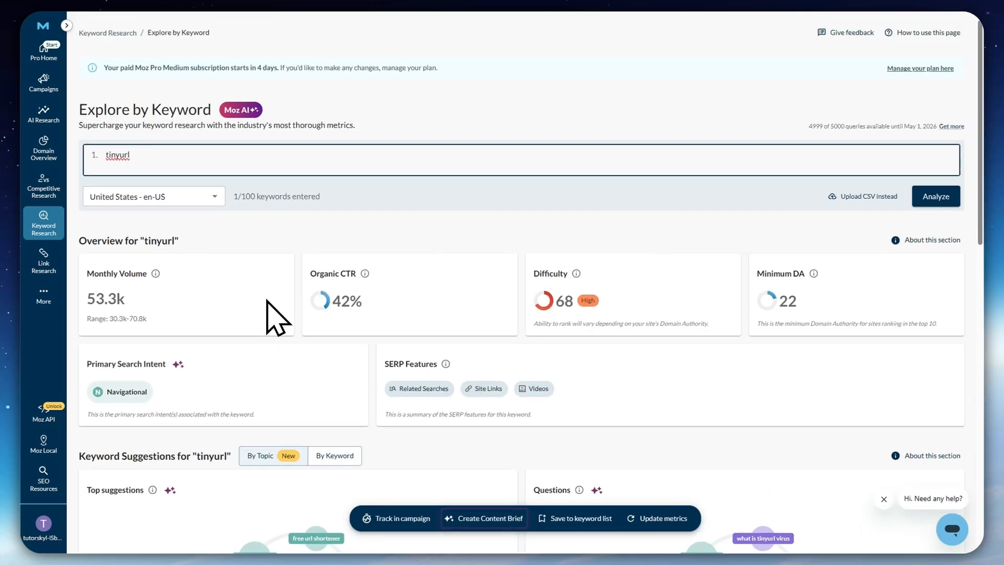
{"action": "scroll", "coordinate": [350, 327], "scroll_direction": "down", "scroll_amount": 6}
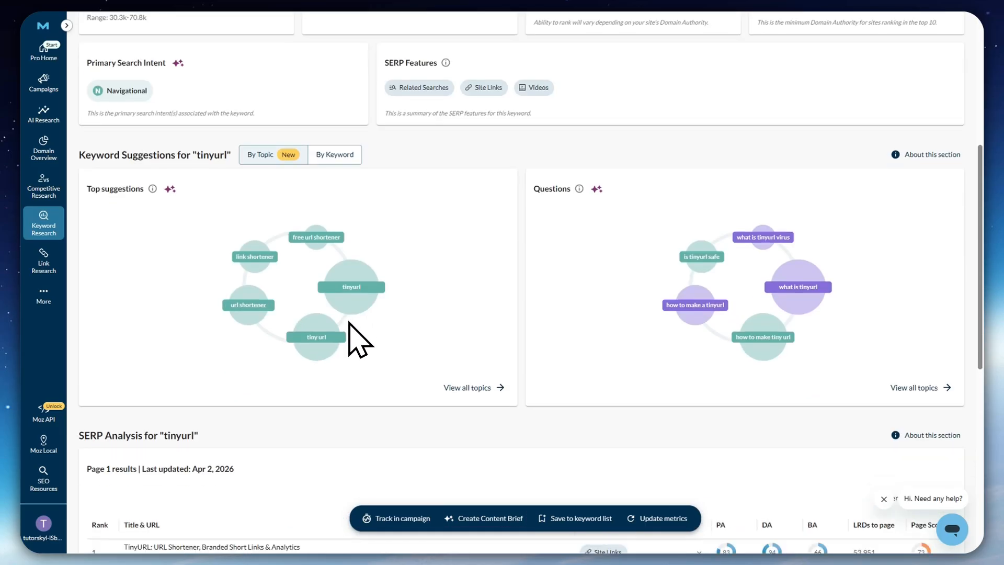
{"action": "scroll", "coordinate": [349, 327], "scroll_direction": "down", "scroll_amount": 8}
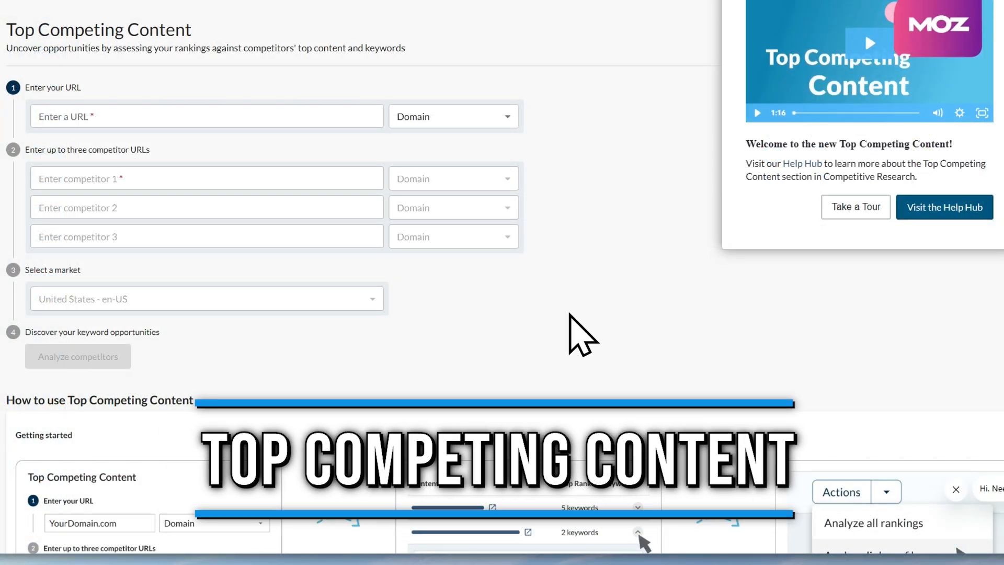
Open Top Competing Content and enter moz.com as the site to analyze, with Domain as its type
{"action": "mouse_move", "coordinate": [44, 190]}
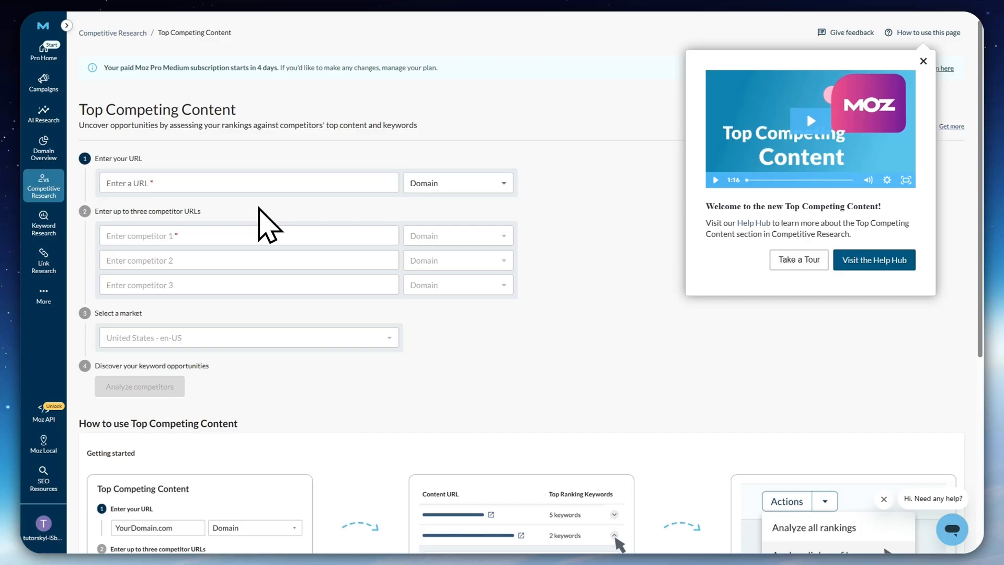
{"action": "left_click", "coordinate": [225, 184]}
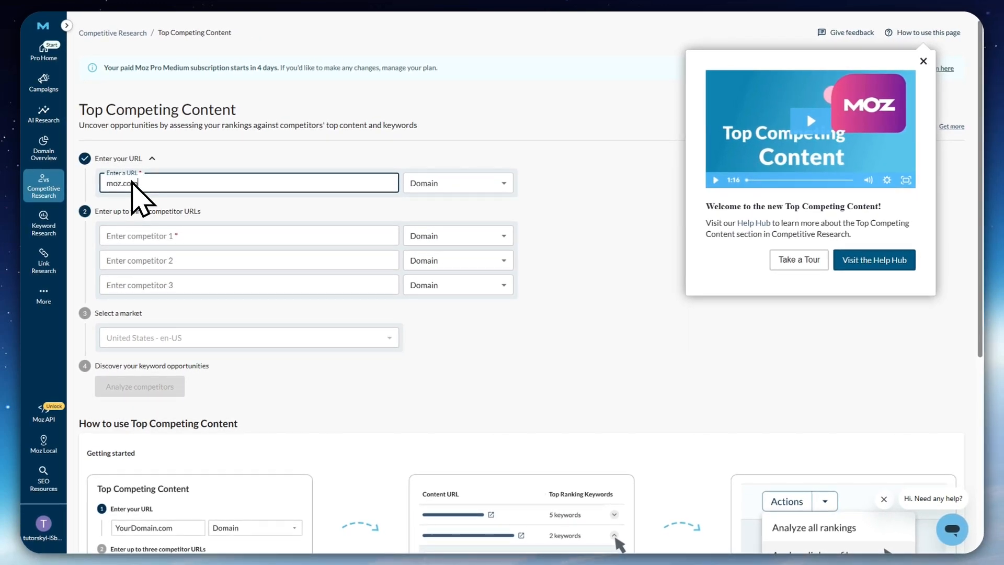
{"action": "left_click", "coordinate": [460, 185]}
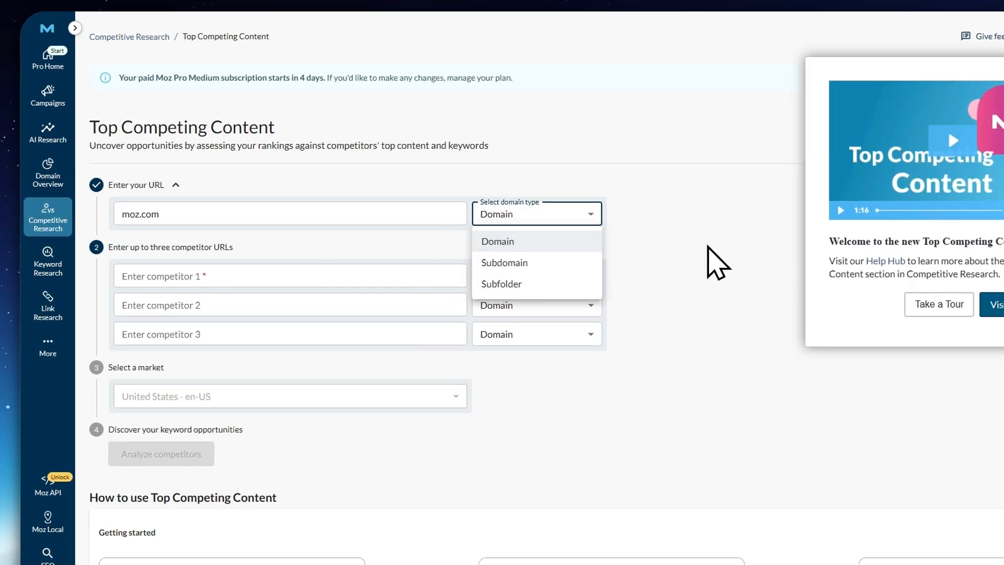
{"action": "left_click", "coordinate": [418, 288]}
Enter semrush.com as the first competitor and reddit.com as the second, both with the Domain type
{"action": "left_click", "coordinate": [502, 277]}
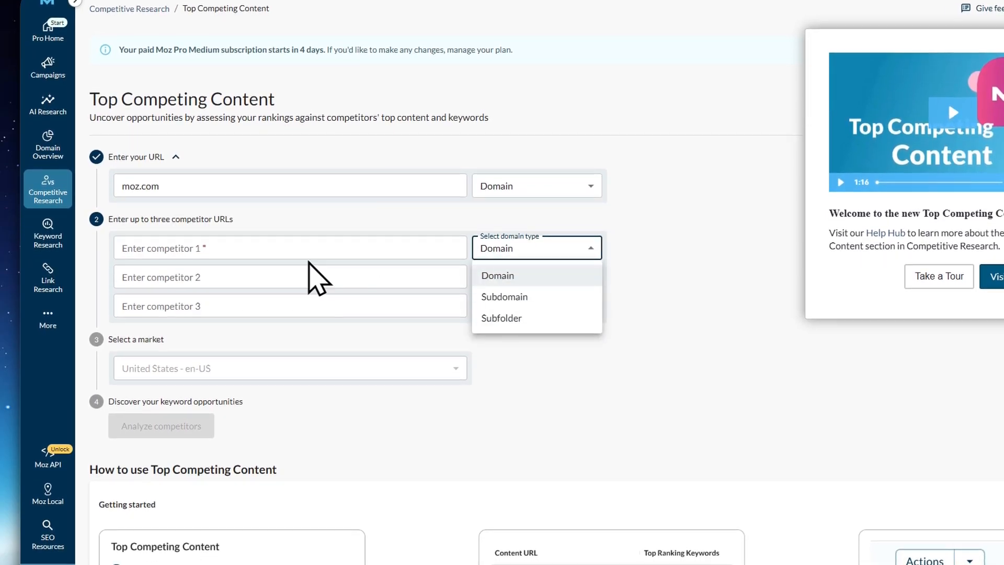
{"action": "left_click", "coordinate": [273, 246]}
{"action": "left_click", "coordinate": [273, 249]}
{"action": "type", "text": "semrush"}
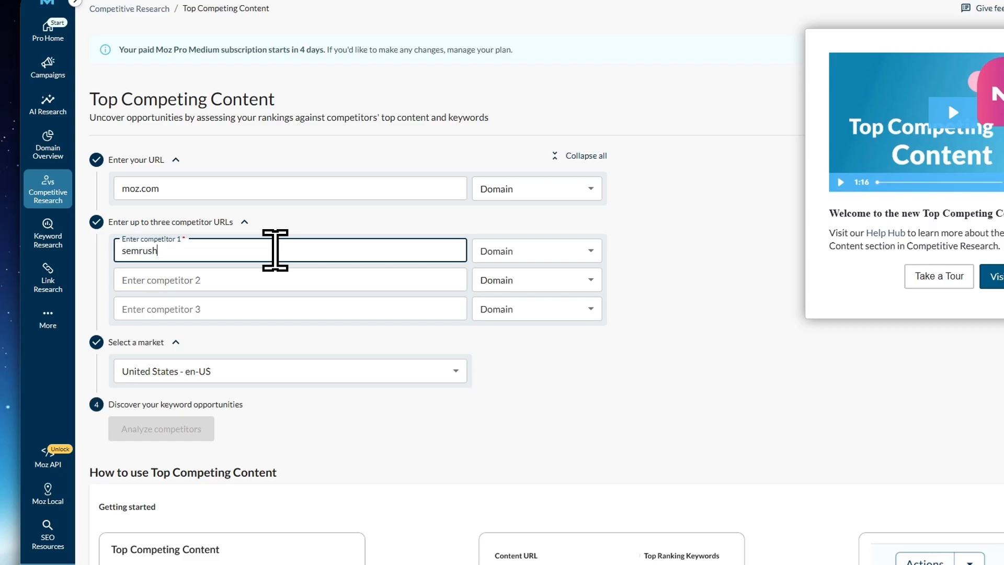
{"action": "type", "text": ".com"}
{"action": "left_click", "coordinate": [271, 276]}
{"action": "type", "text": "red"}
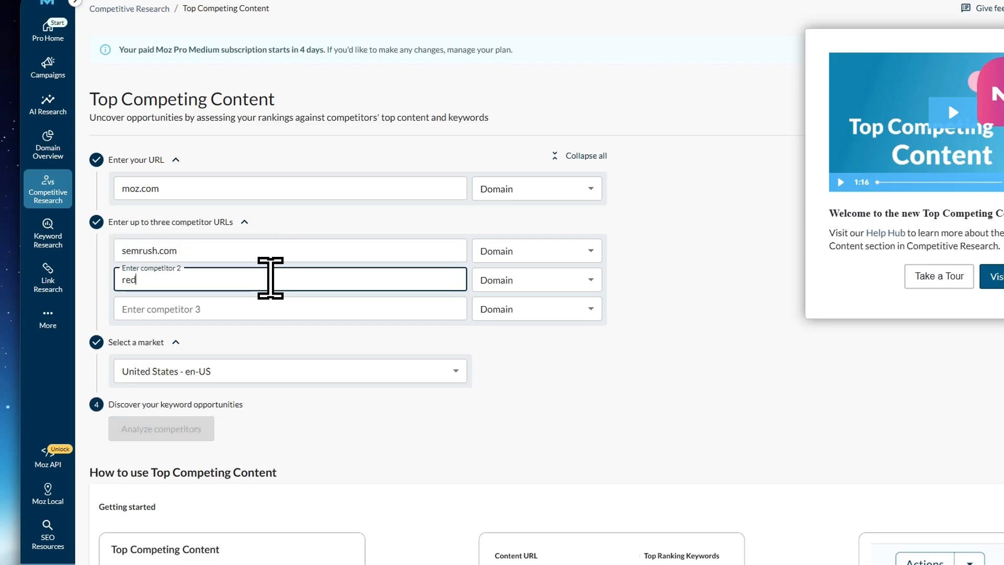
{"action": "type", "text": "dit.com"}
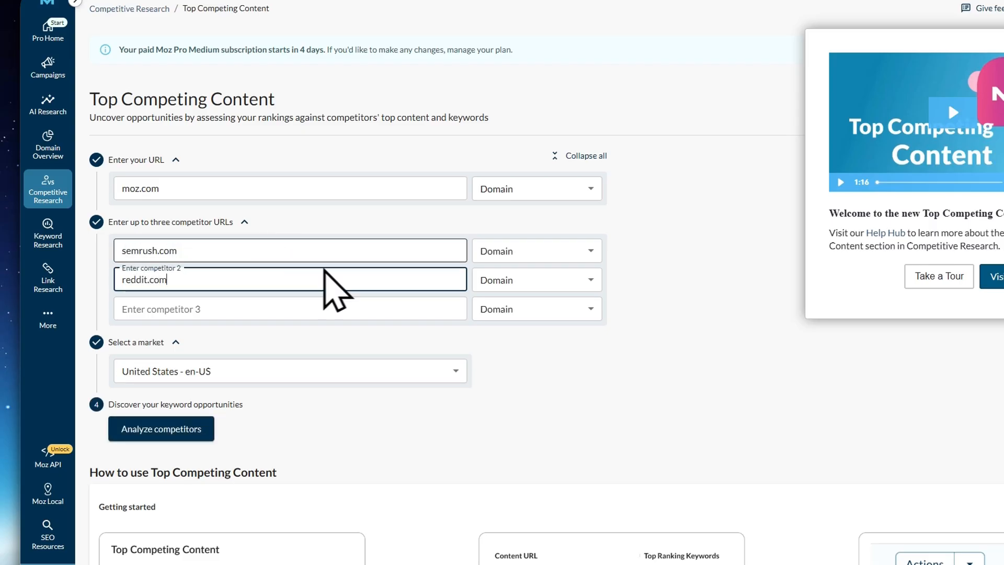
{"action": "left_click", "coordinate": [402, 335]}
Select the United States - en-US market and run the competitor analysis
{"action": "left_click", "coordinate": [225, 373]}
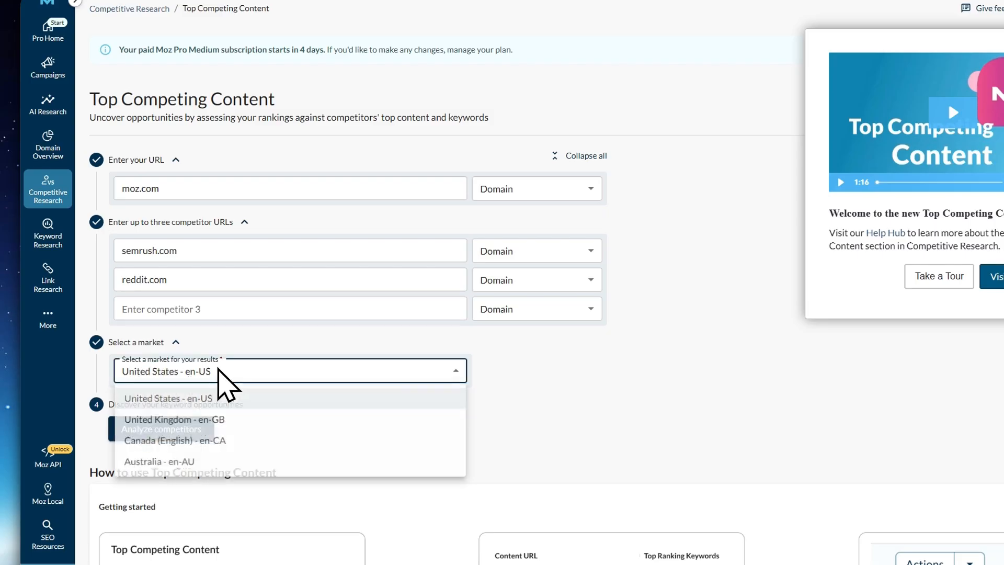
{"action": "left_click", "coordinate": [197, 400]}
{"action": "scroll", "coordinate": [293, 397], "scroll_direction": "down", "scroll_amount": 5}
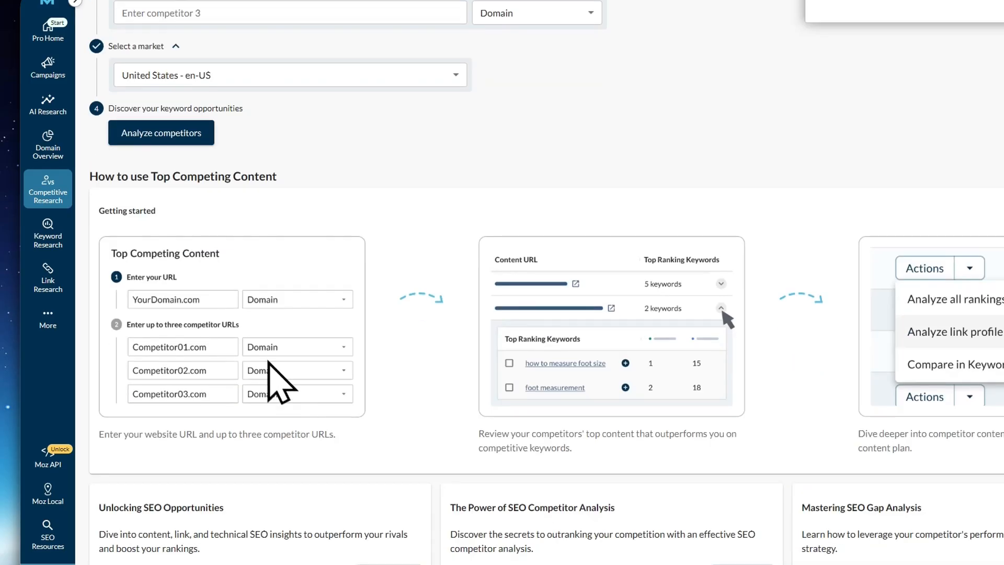
{"action": "left_click", "coordinate": [198, 146]}
{"action": "scroll", "coordinate": [199, 178], "scroll_direction": "up", "scroll_amount": 2}
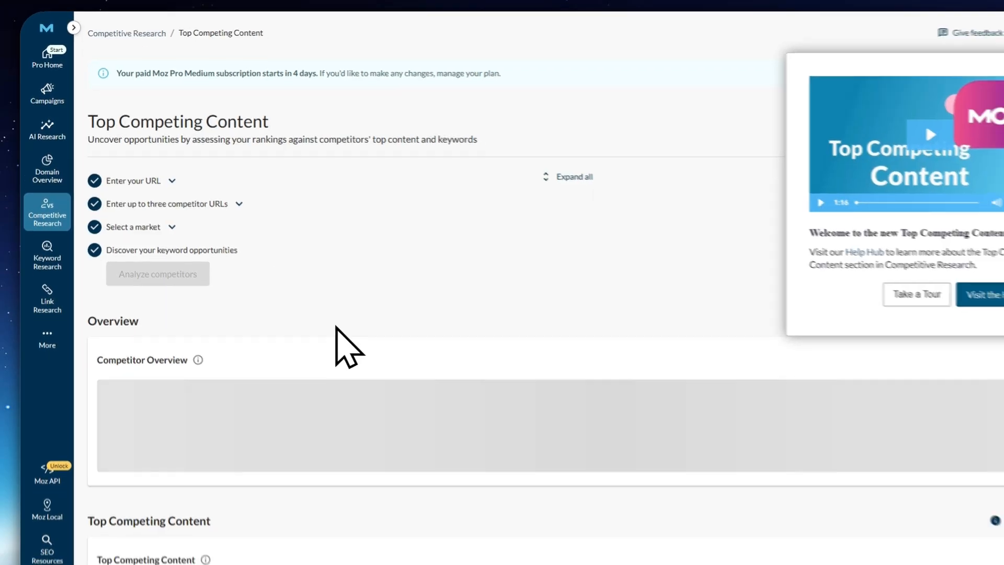
Examine the Competitor Overview of moz.com, semrush.com and reddit.com and the competitor pages listed under Top Competing Content
{"action": "scroll", "coordinate": [379, 382], "scroll_direction": "down", "scroll_amount": 5}
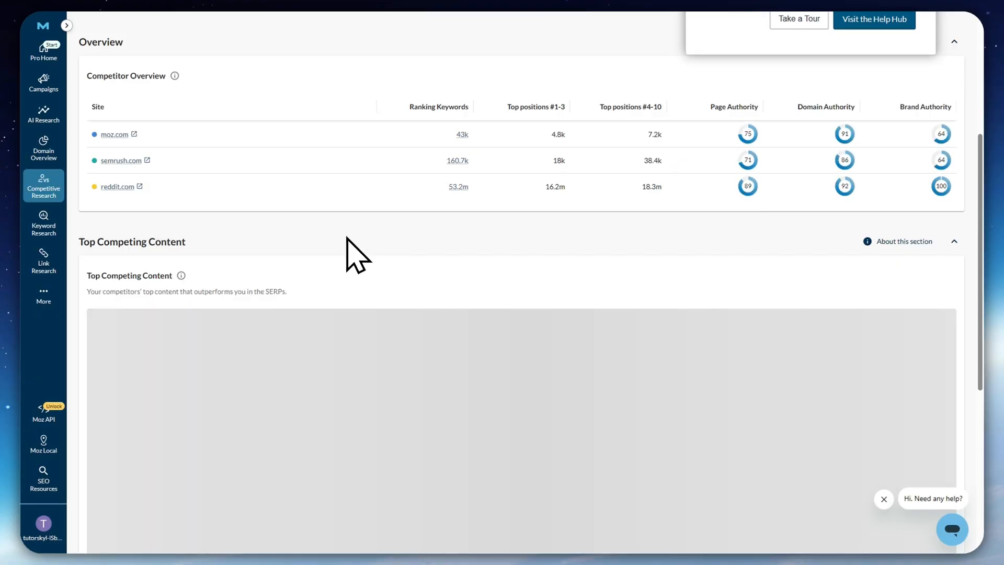
{"action": "left_click_drag", "start_coordinate": [96, 76], "coordinate": [196, 72]}
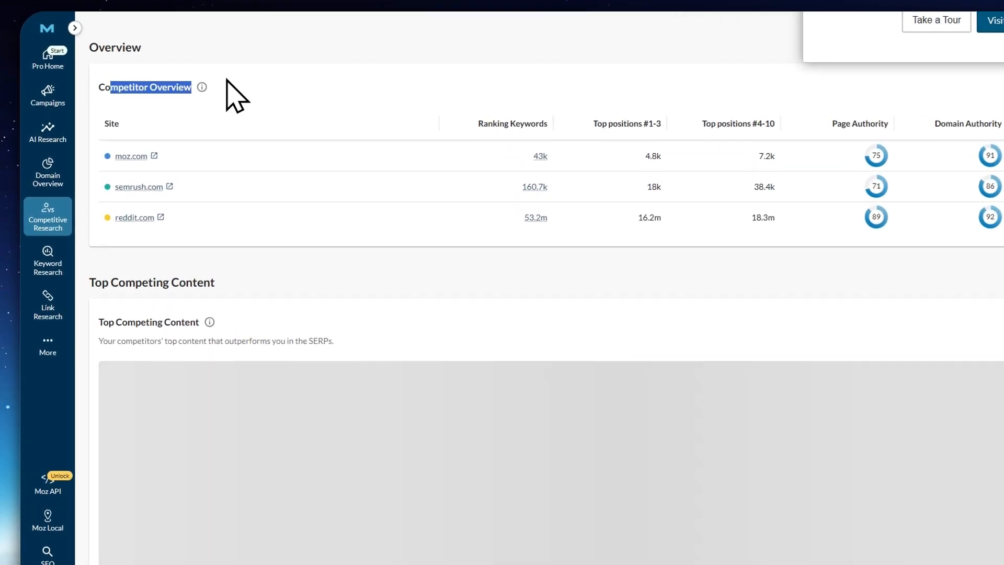
{"action": "left_click", "coordinate": [366, 74]}
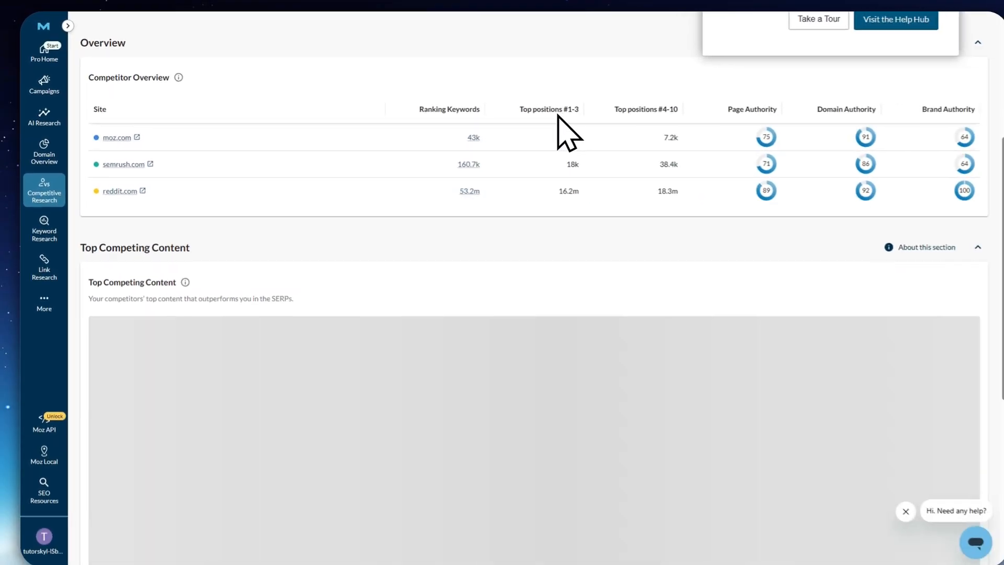
{"action": "scroll", "coordinate": [647, 254], "scroll_direction": "up", "scroll_amount": 2}
{"action": "scroll", "coordinate": [641, 261], "scroll_direction": "up", "scroll_amount": 3}
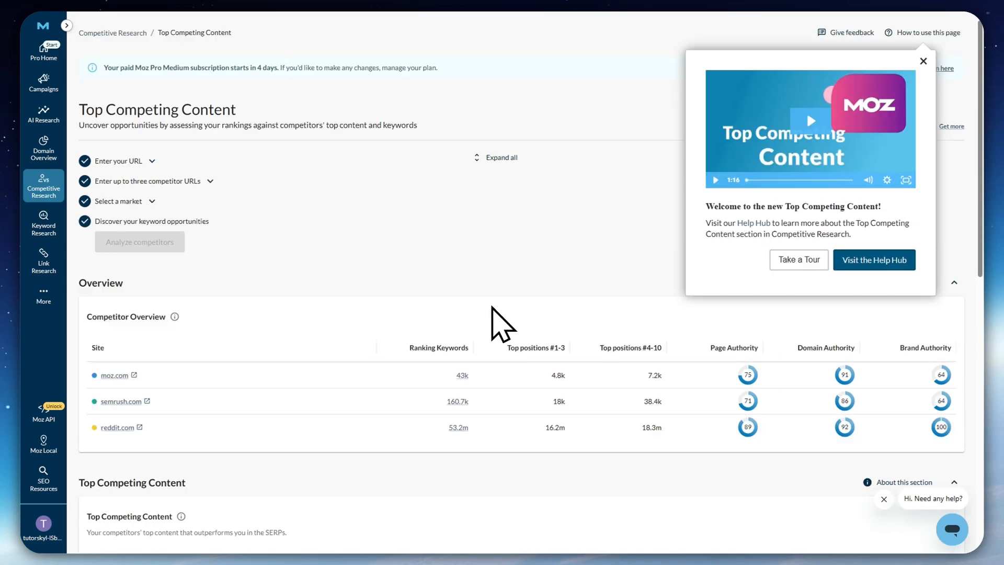
{"action": "scroll", "coordinate": [530, 307], "scroll_direction": "down", "scroll_amount": 3}
{"action": "scroll", "coordinate": [542, 256], "scroll_direction": "down", "scroll_amount": 2}
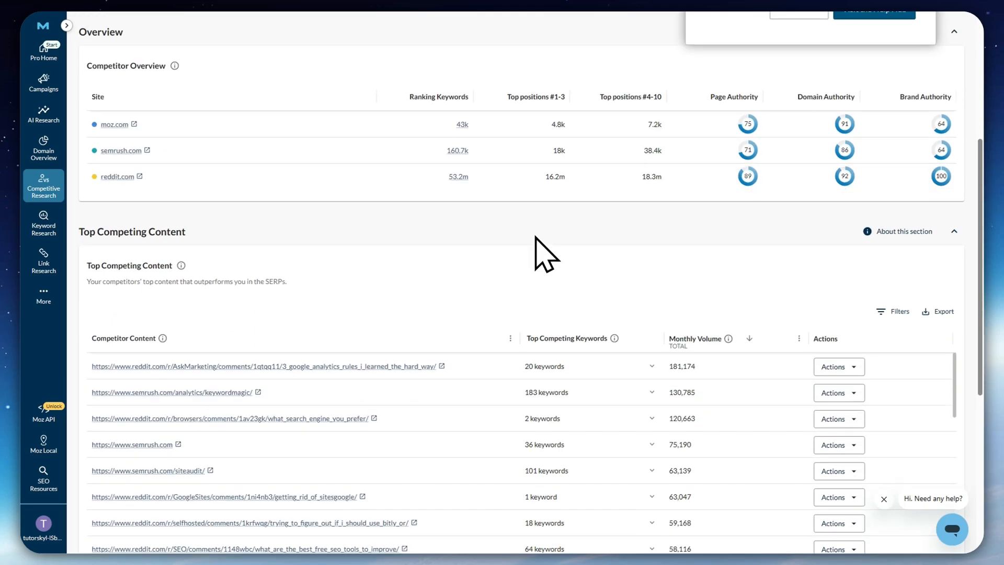
{"action": "scroll", "coordinate": [323, 291], "scroll_direction": "down", "scroll_amount": 2}
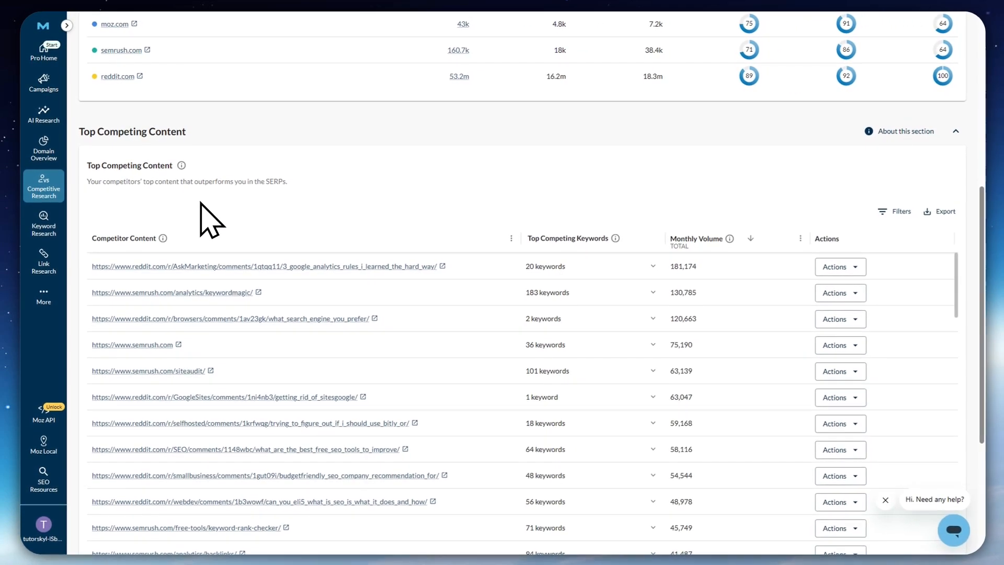
{"action": "scroll", "coordinate": [224, 240], "scroll_direction": "down", "scroll_amount": 2}
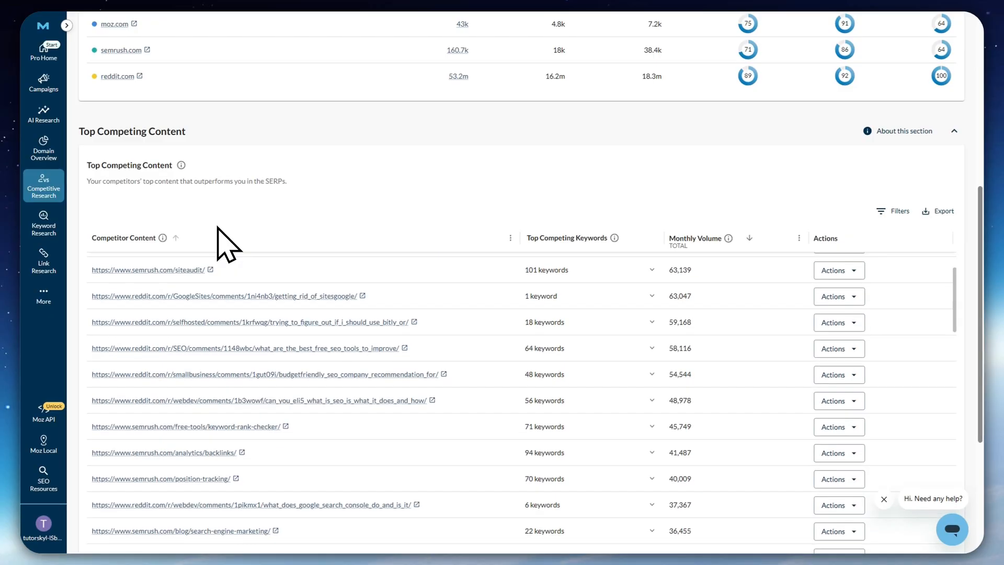
{"action": "scroll", "coordinate": [224, 239], "scroll_direction": "up", "scroll_amount": 3}
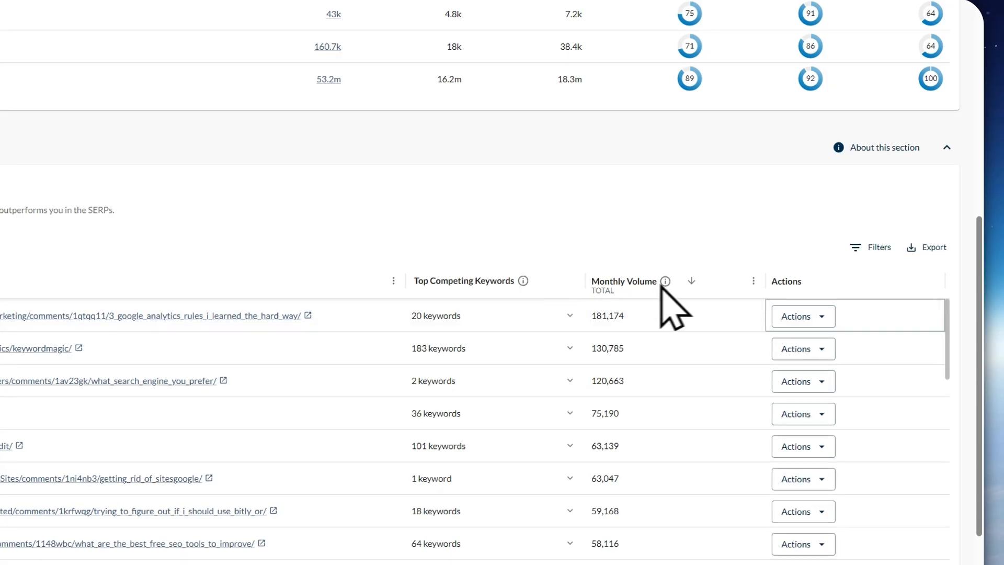
Analyze all rankings of the first listed reddit.com page, on Google Analytics rules, and review its Ranking Keywords report
{"action": "left_click", "coordinate": [805, 321]}
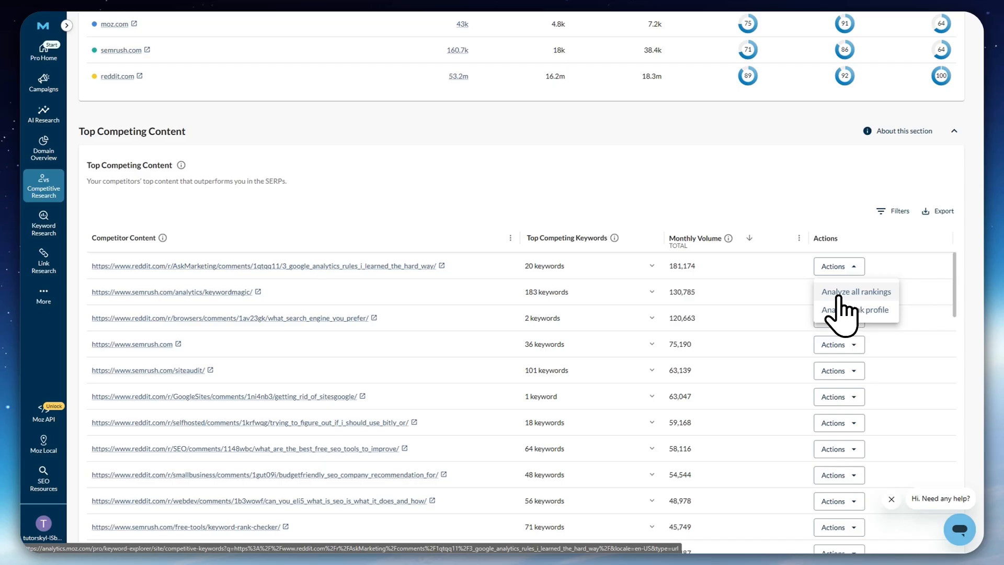
{"action": "left_click", "coordinate": [837, 292]}
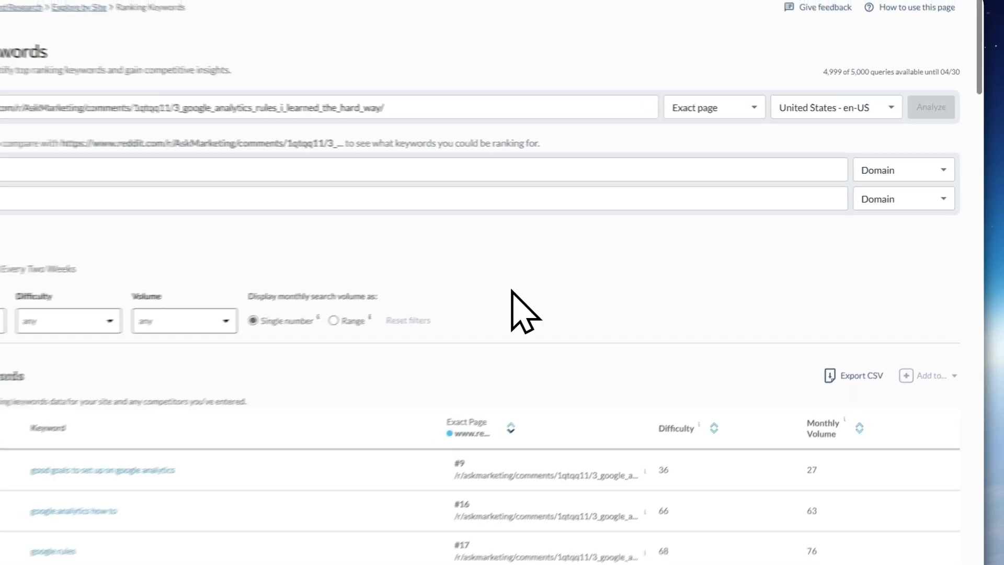
{"action": "mouse_move", "coordinate": [55, 203]}
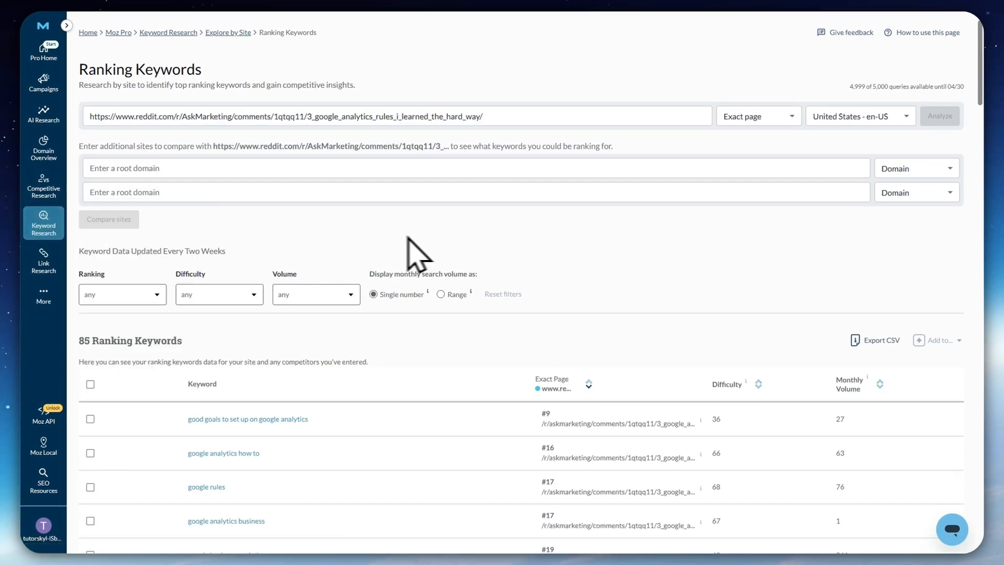
{"action": "scroll", "coordinate": [497, 250], "scroll_direction": "down", "scroll_amount": 3}
{"action": "scroll", "coordinate": [502, 261], "scroll_direction": "up", "scroll_amount": 3}
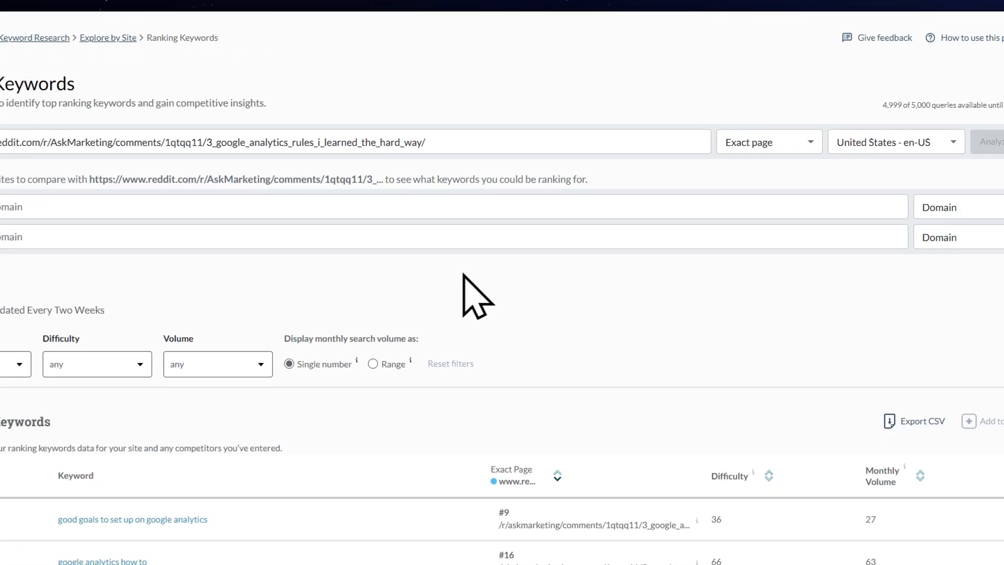
Look through the reddit.com page's ranking keywords, and analyze the same page's link profile from Top Competing Content
{"action": "scroll", "coordinate": [366, 212], "scroll_direction": "down", "scroll_amount": 4}
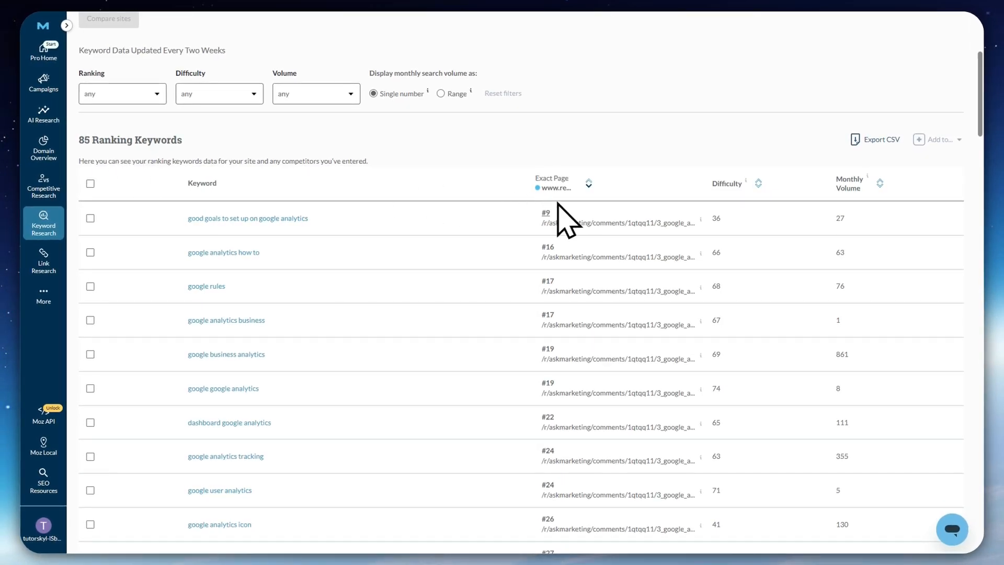
{"action": "scroll", "coordinate": [374, 246], "scroll_direction": "up", "scroll_amount": 4}
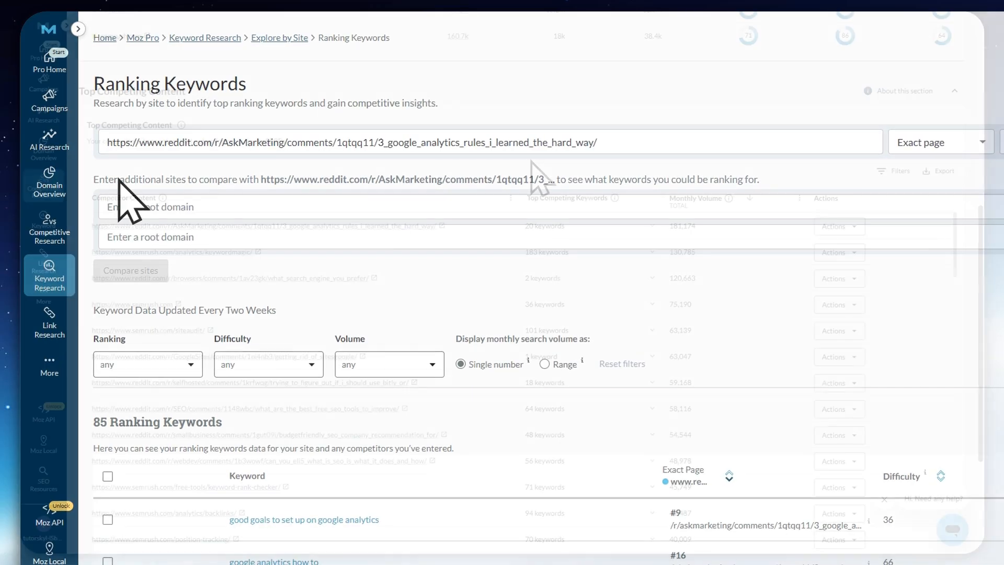
{"action": "left_click", "coordinate": [828, 229]}
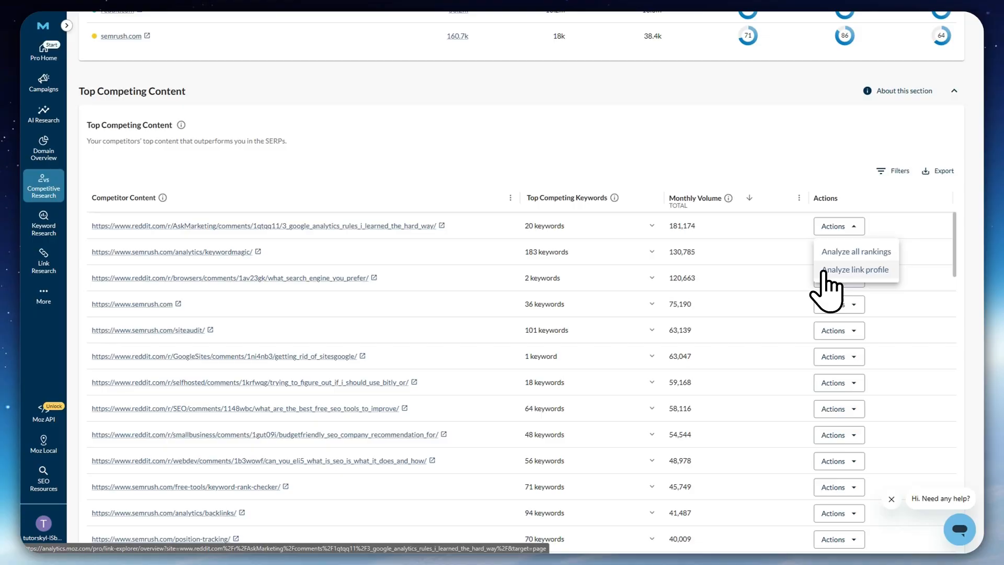
{"action": "left_click", "coordinate": [825, 273]}
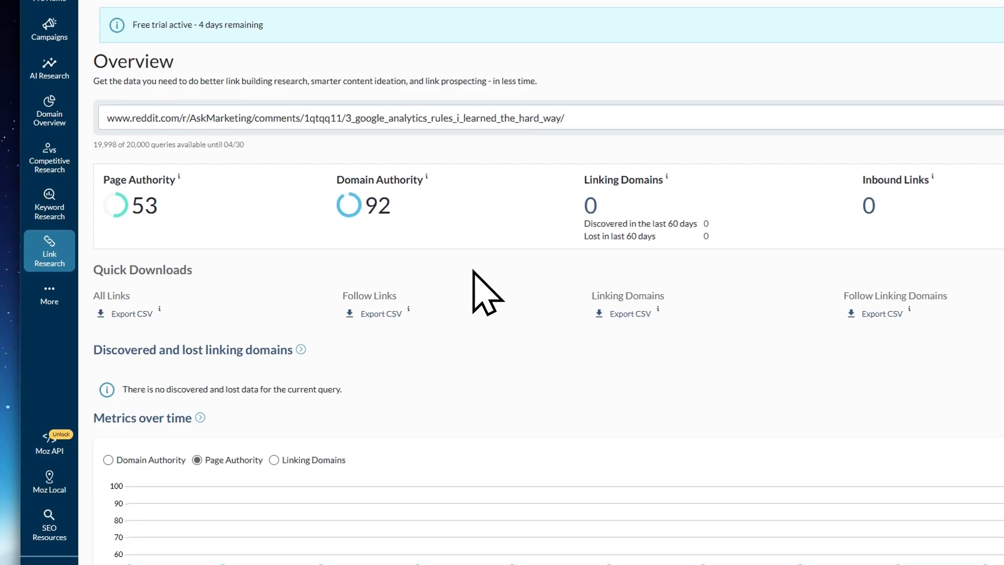
{"action": "scroll", "coordinate": [173, 246], "scroll_direction": "down", "scroll_amount": 2}
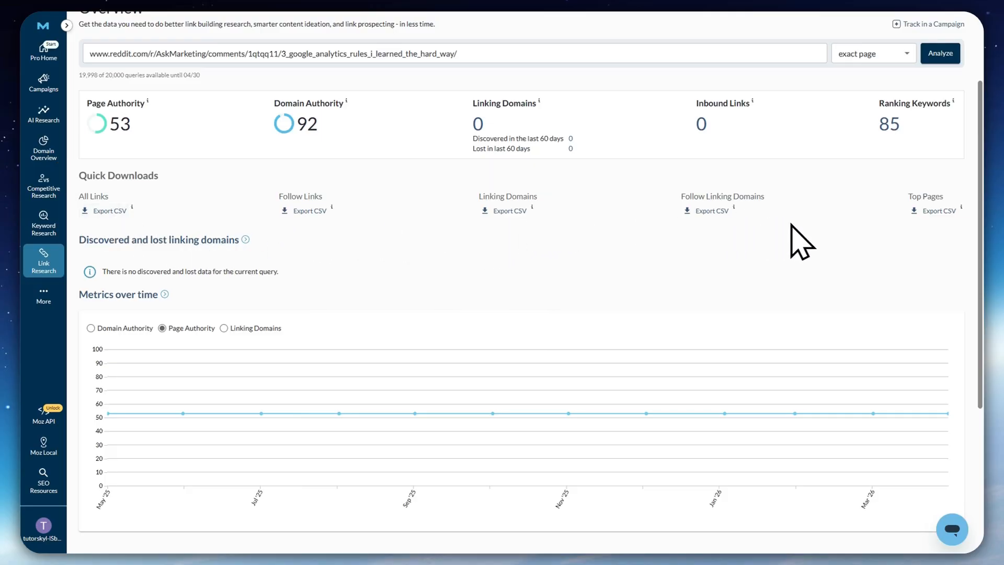
{"action": "scroll", "coordinate": [732, 293], "scroll_direction": "up", "scroll_amount": 2}
Open Keyword Explorer and choose Keyword as the type of search
{"action": "mouse_move", "coordinate": [68, 343]}
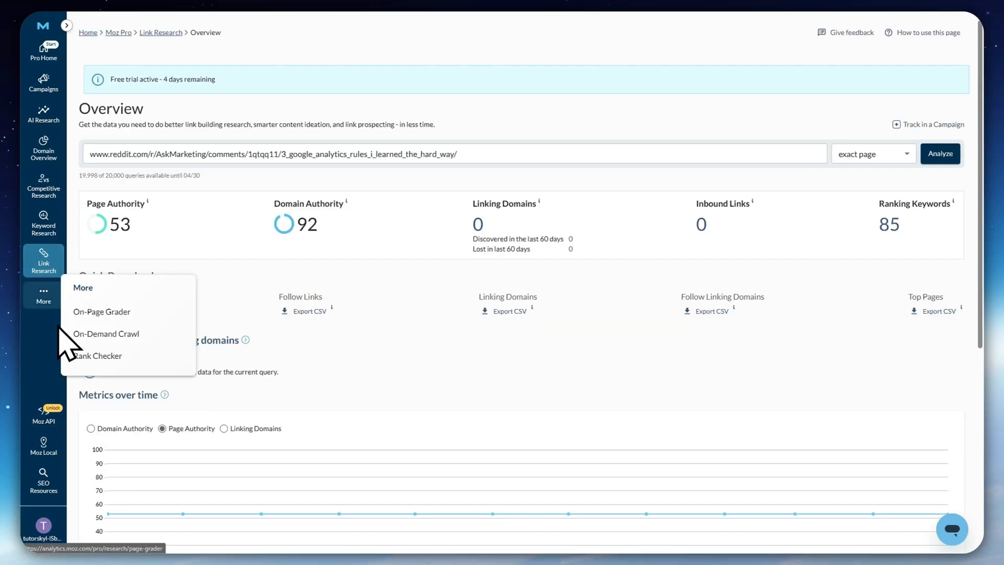
{"action": "mouse_move", "coordinate": [45, 258]}
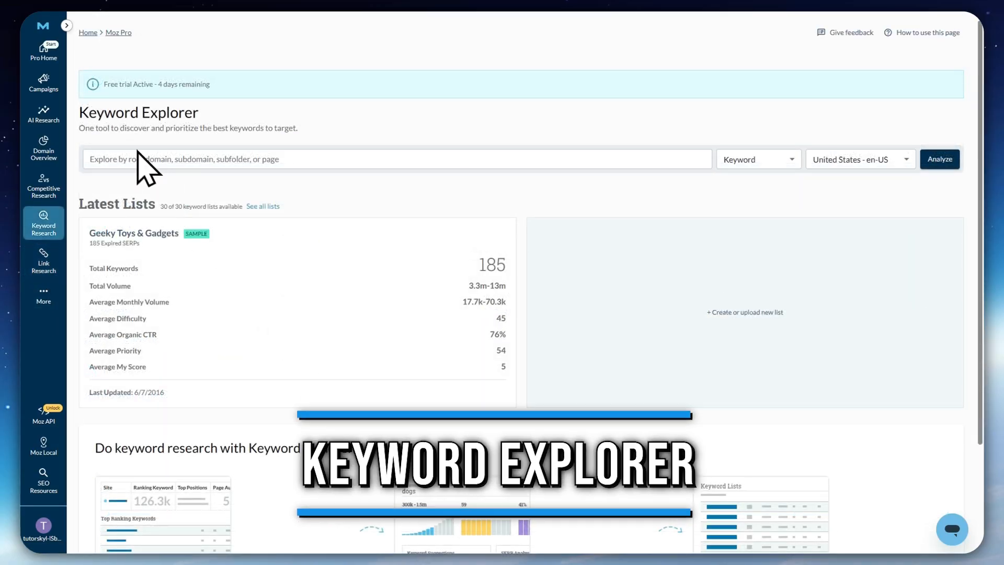
{"action": "left_click_drag", "start_coordinate": [88, 113], "coordinate": [216, 121]}
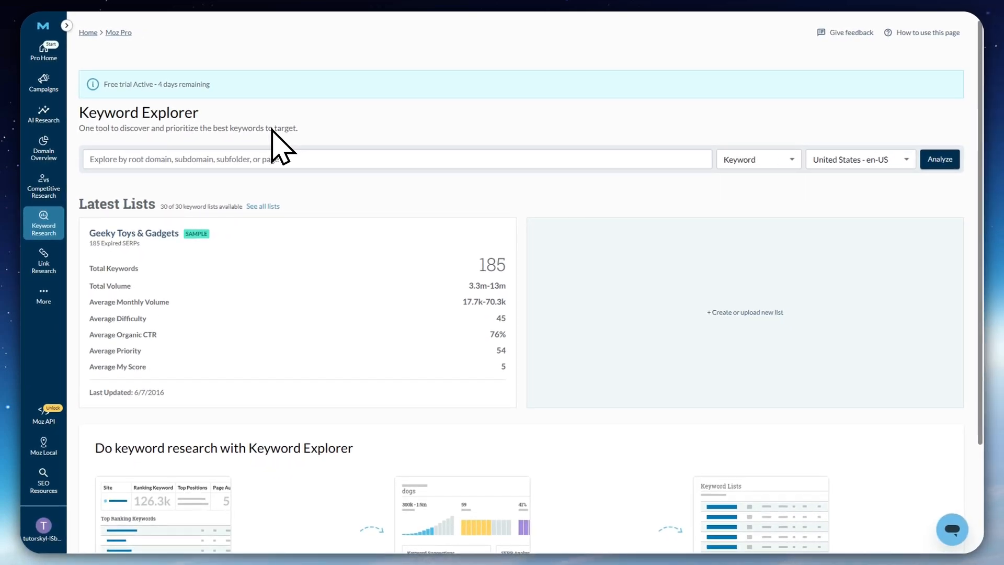
{"action": "left_click", "coordinate": [166, 161]}
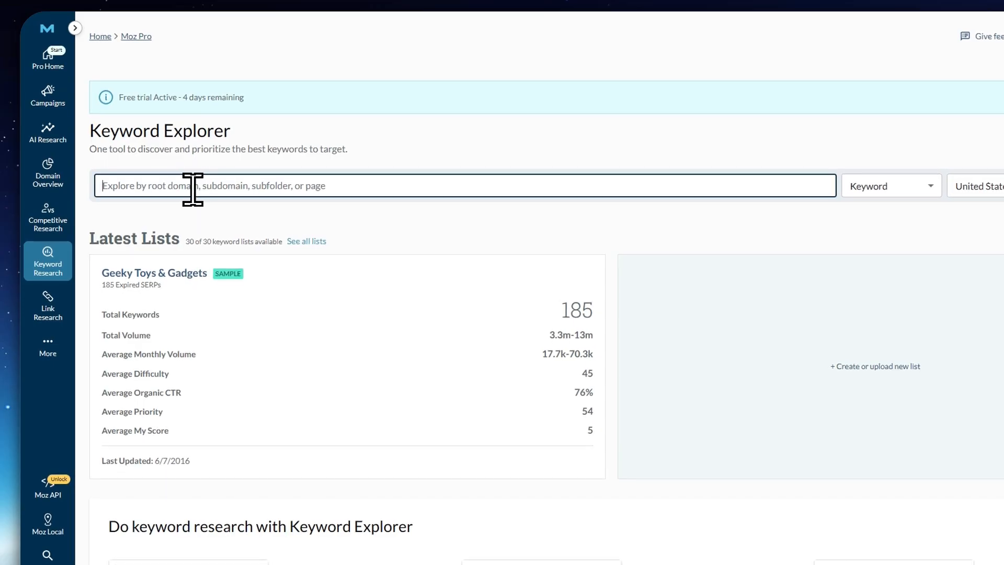
{"action": "left_click", "coordinate": [872, 192]}
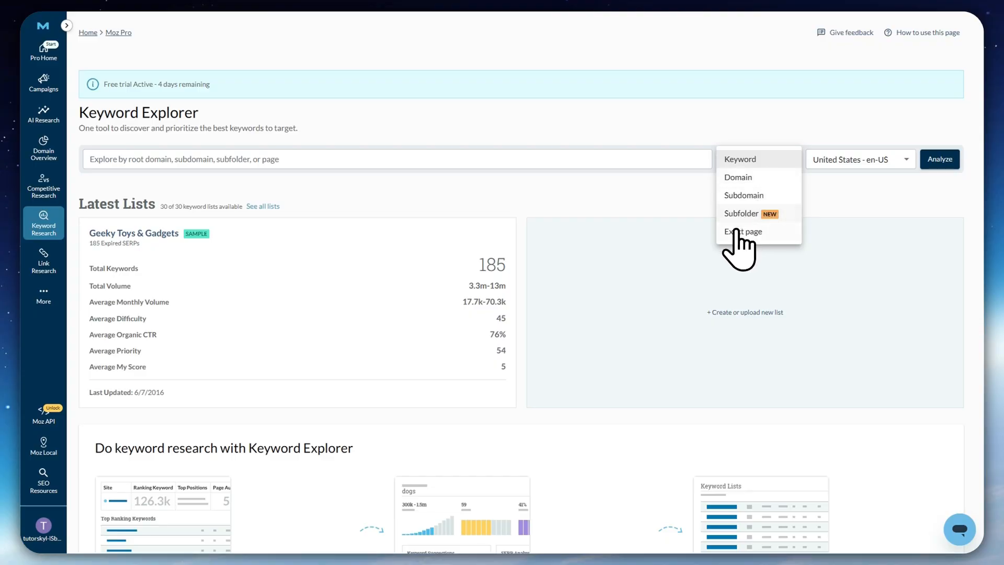
{"action": "left_click", "coordinate": [678, 219]}
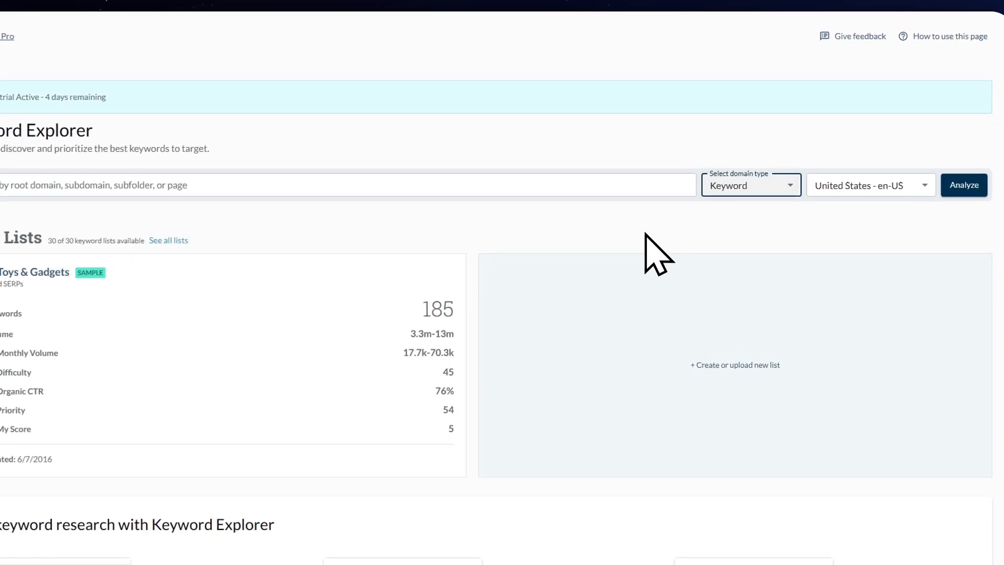
Analyze the keyword "Moz SEO" for the United States - en-US market
{"action": "left_click", "coordinate": [327, 185]}
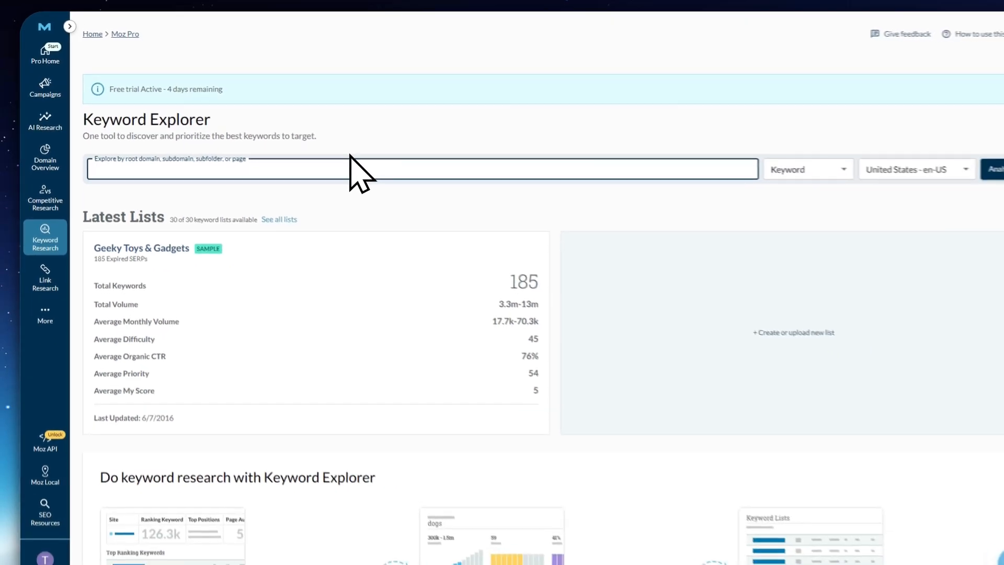
{"action": "type", "text": "Moz "}
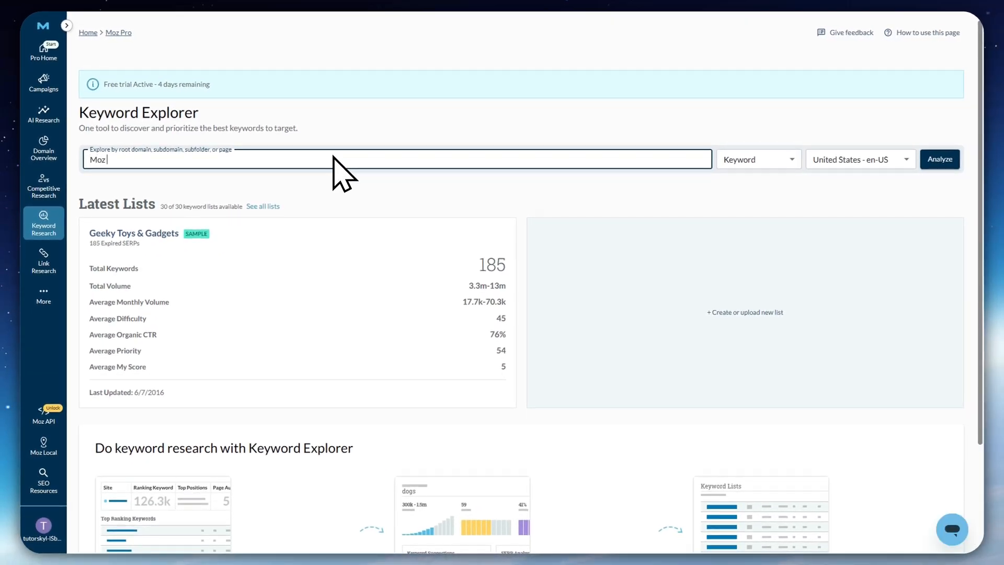
{"action": "type", "text": "SEO"}
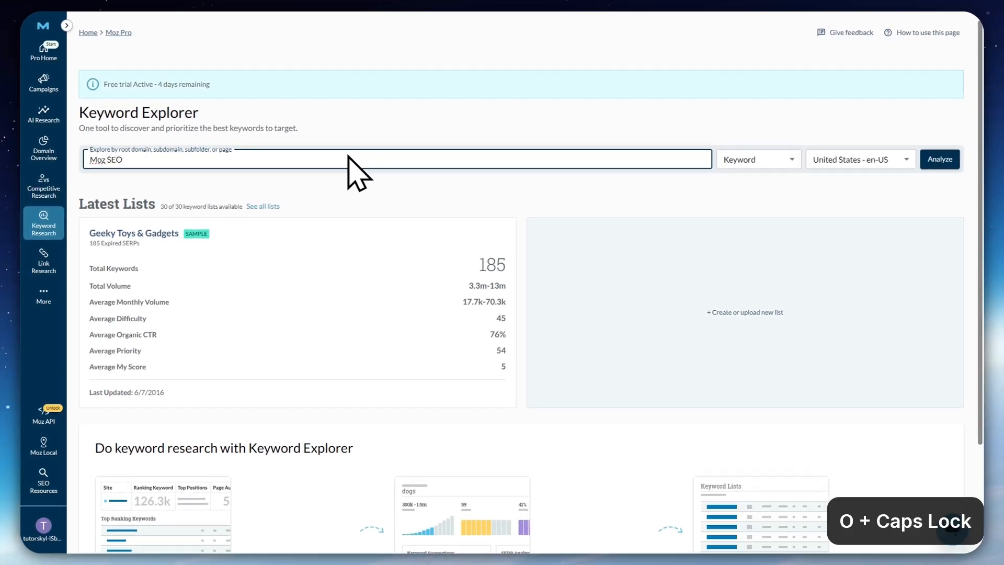
{"action": "left_click", "coordinate": [871, 159]}
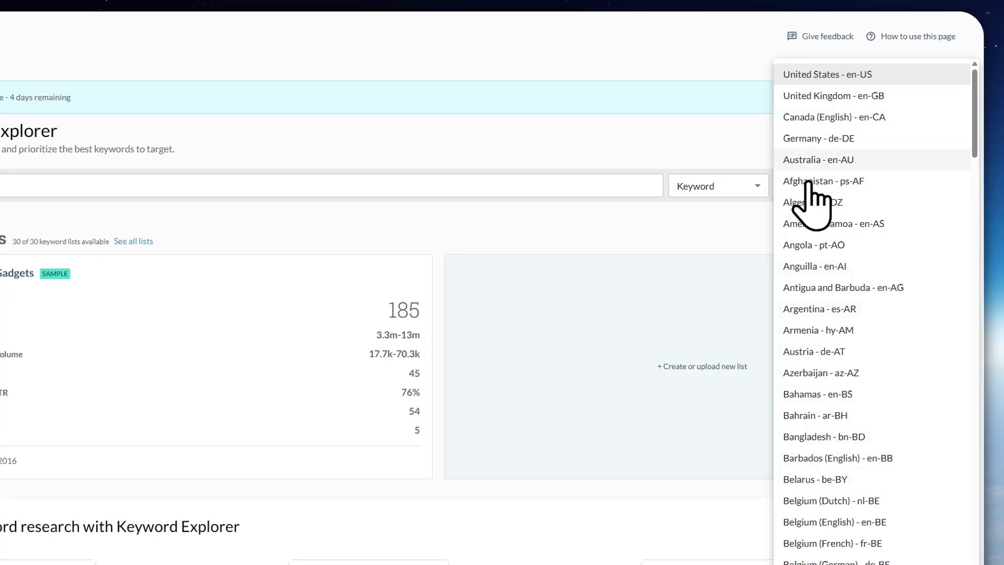
{"action": "left_click", "coordinate": [723, 231]}
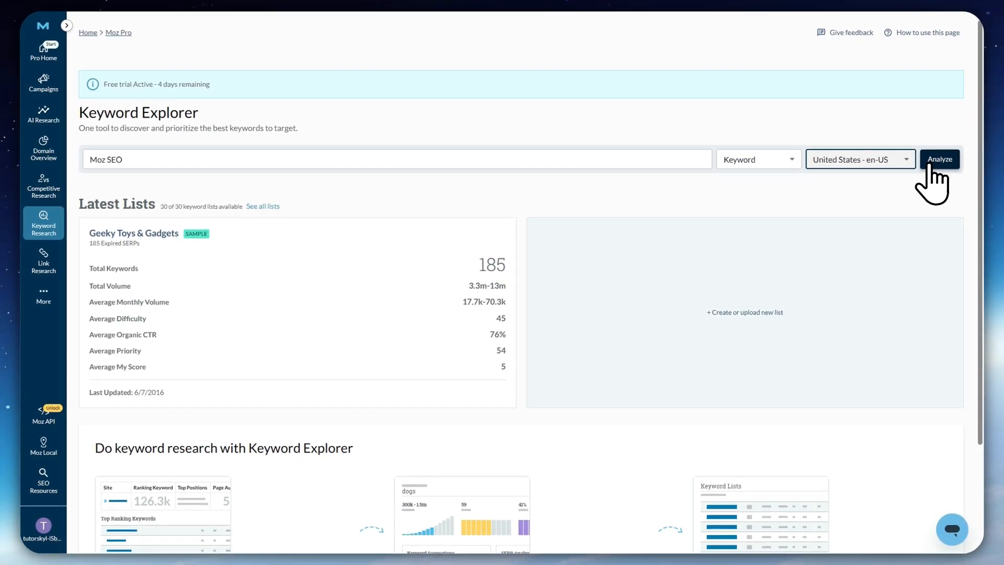
{"action": "left_click", "coordinate": [931, 168]}
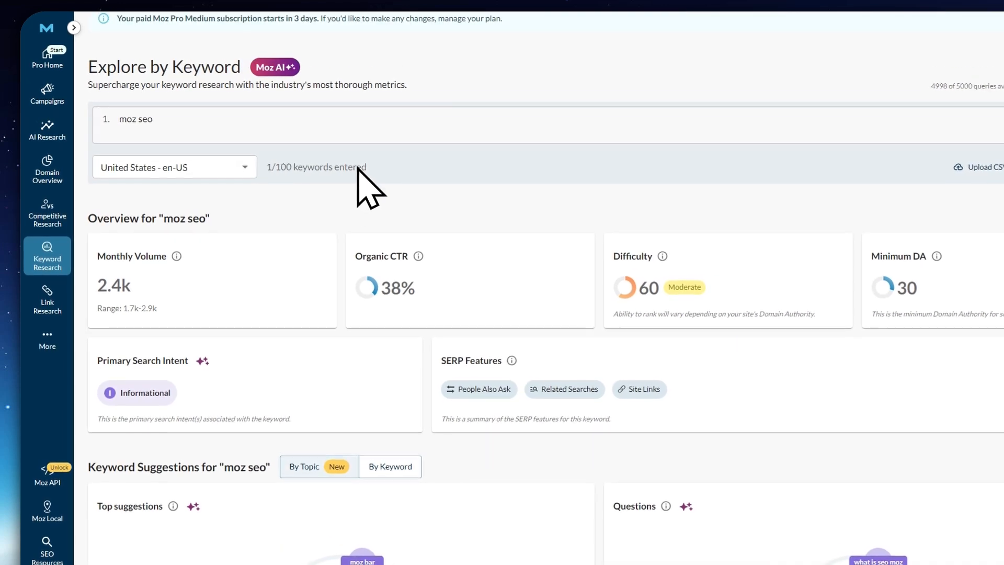
Examine the overview for "moz seo", including its Primary Search Intent, the Informational explanation and the SERP Features
{"action": "left_click_drag", "start_coordinate": [98, 218], "coordinate": [203, 214]}
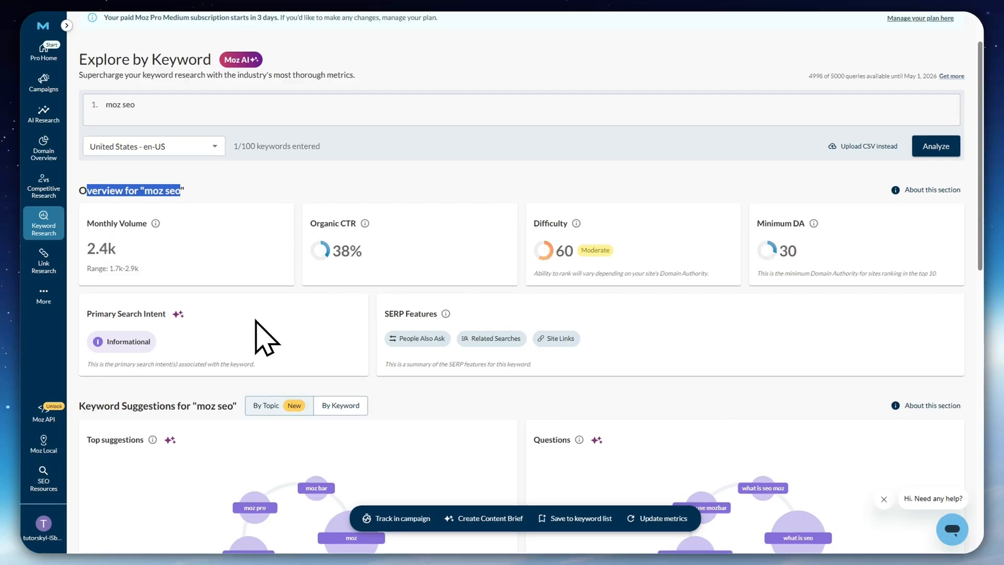
{"action": "left_click_drag", "start_coordinate": [103, 314], "coordinate": [147, 313]}
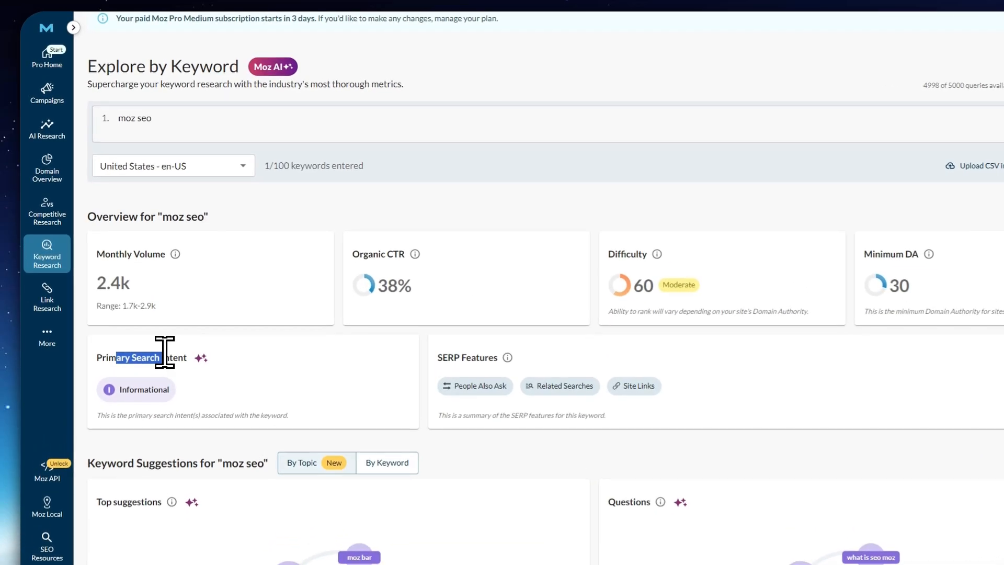
{"action": "left_click_drag", "start_coordinate": [165, 352], "coordinate": [189, 355]}
{"action": "left_click", "coordinate": [181, 387]}
{"action": "mouse_move", "coordinate": [138, 392]}
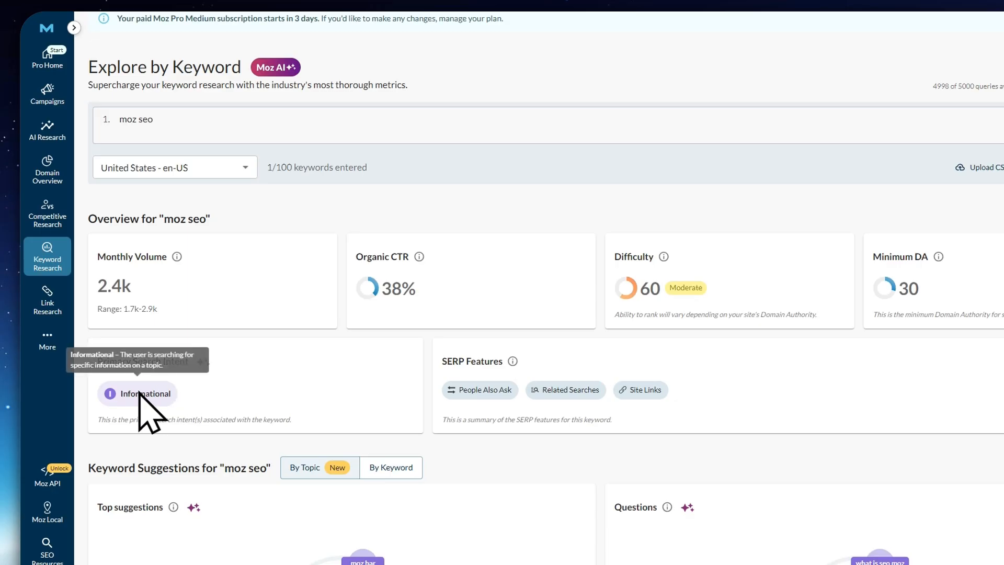
{"action": "double_click", "coordinate": [121, 392]}
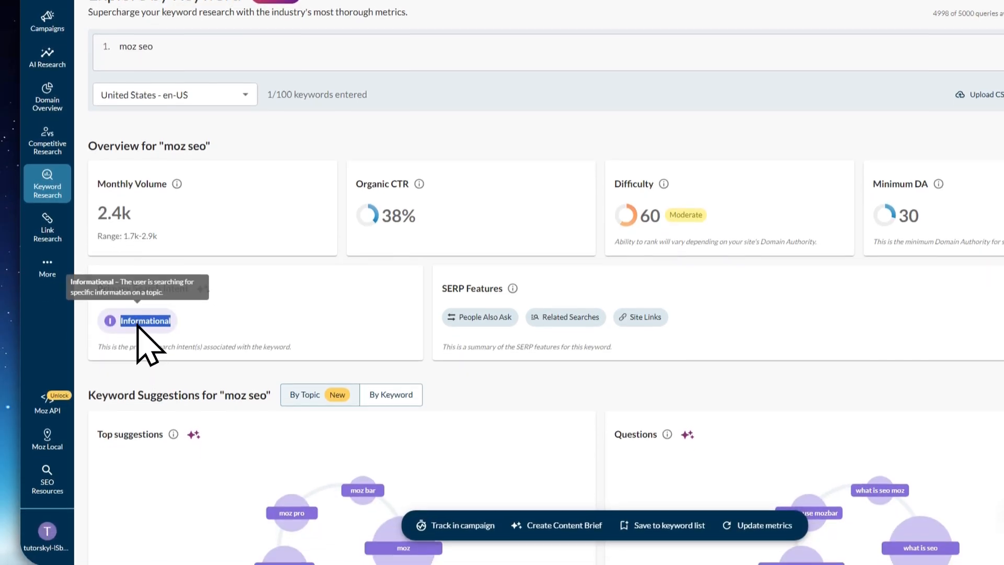
{"action": "left_click", "coordinate": [277, 394]}
{"action": "left_click_drag", "start_coordinate": [447, 276], "coordinate": [481, 275]}
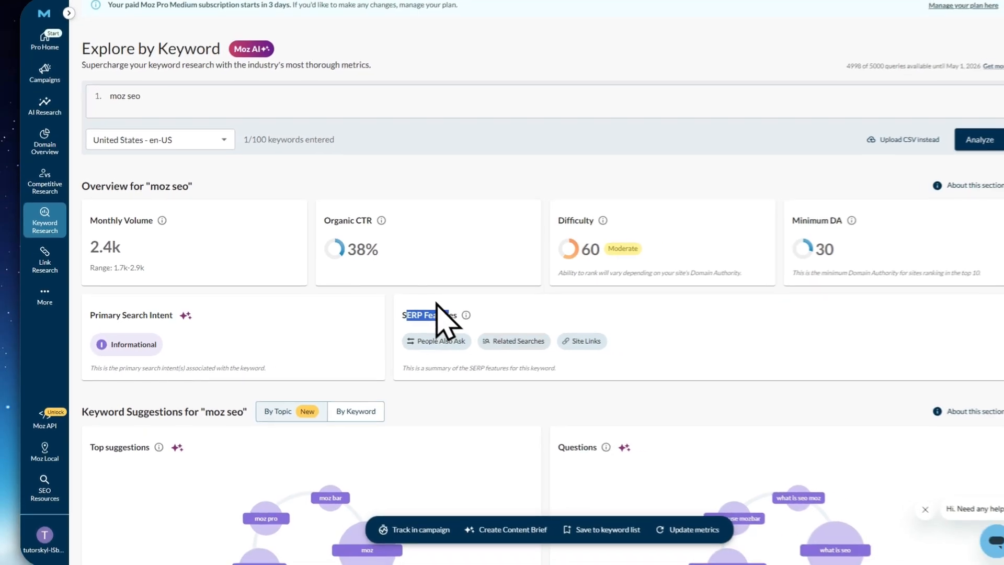
Show the keyword suggestions for "moz seo" by keyword instead of by topic, and review the SERP Analysis results
{"action": "scroll", "coordinate": [473, 343], "scroll_direction": "down", "scroll_amount": 3}
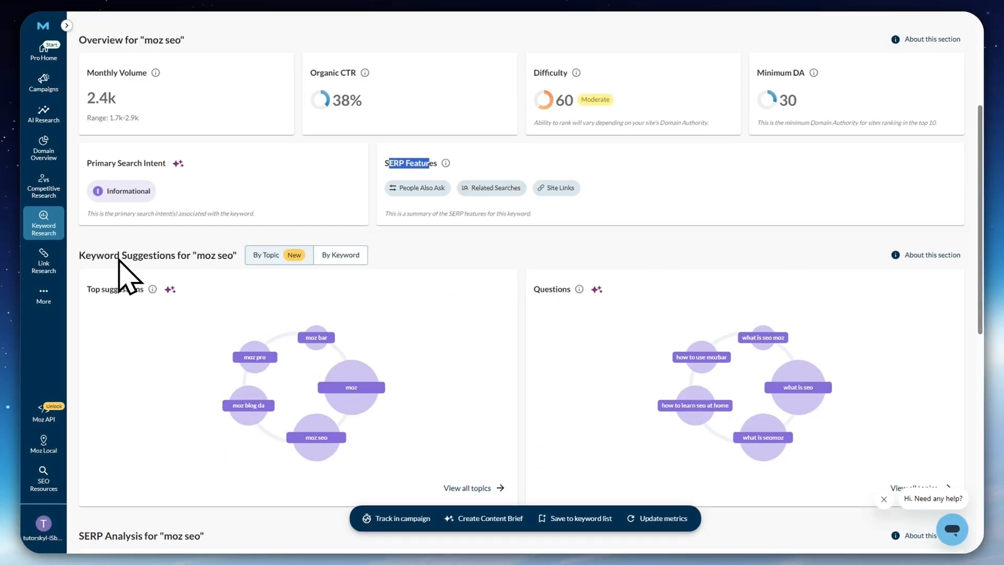
{"action": "scroll", "coordinate": [125, 253], "scroll_direction": "down", "scroll_amount": 2}
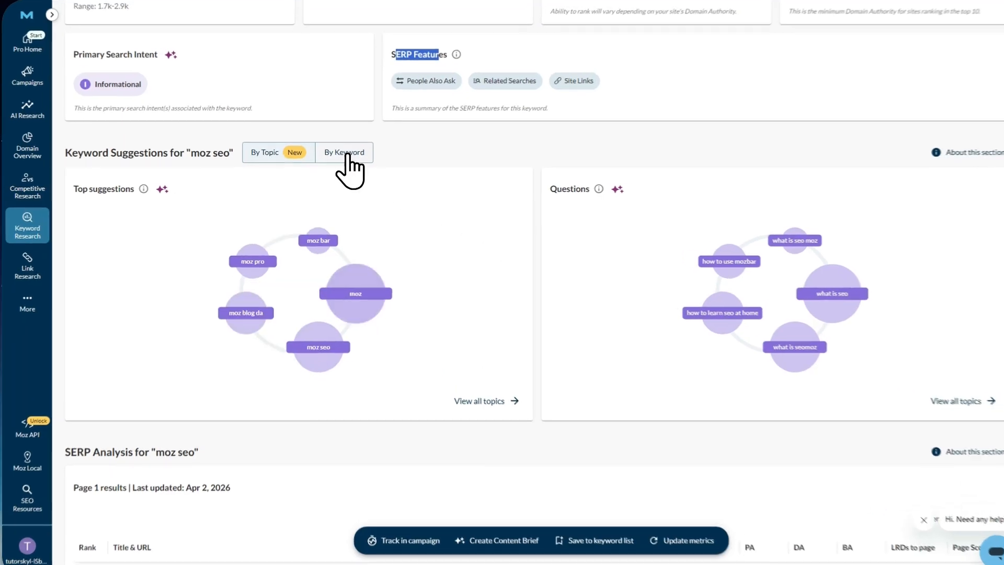
{"action": "left_click", "coordinate": [347, 156]}
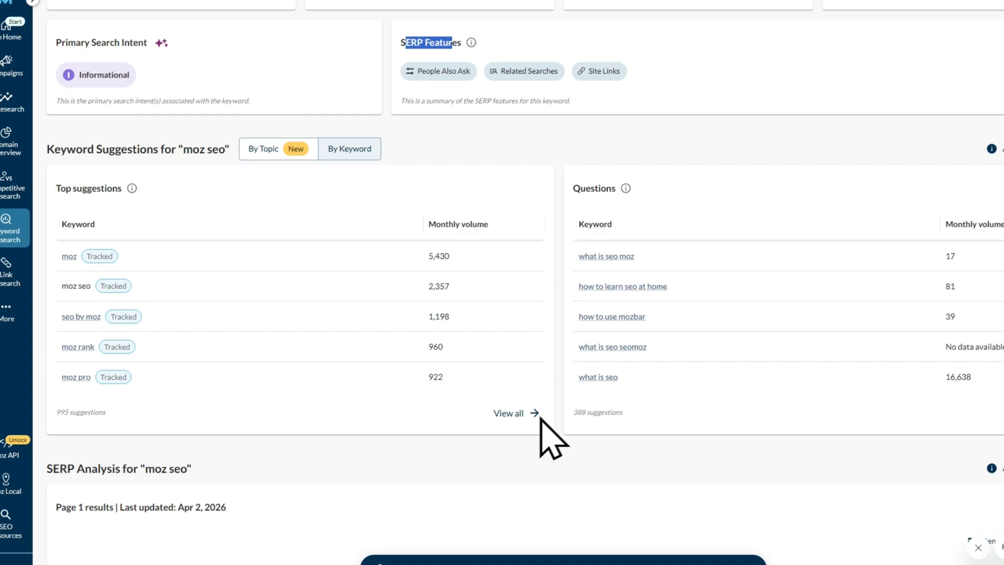
{"action": "scroll", "coordinate": [427, 454], "scroll_direction": "down", "scroll_amount": 3}
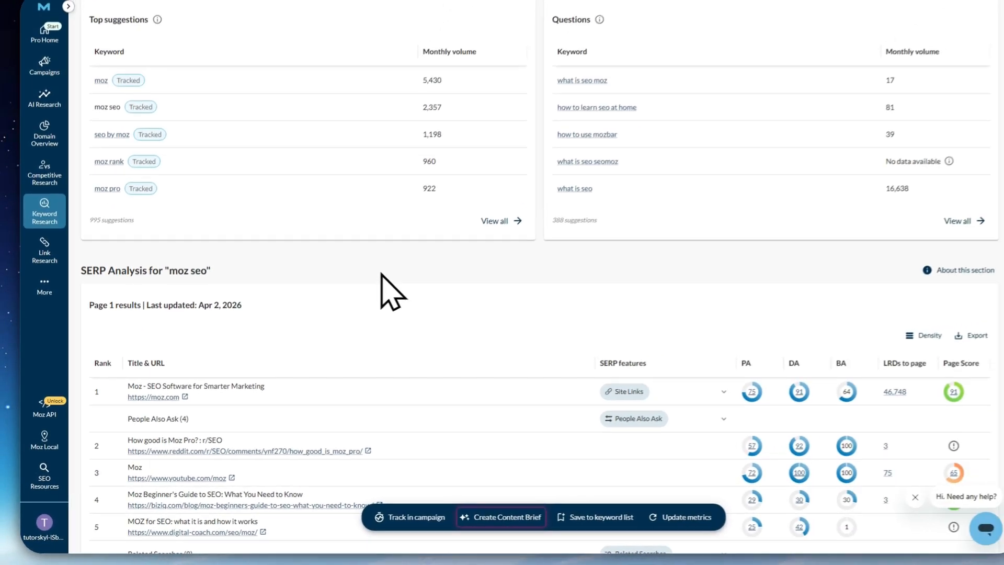
{"action": "scroll", "coordinate": [382, 274], "scroll_direction": "down", "scroll_amount": 3}
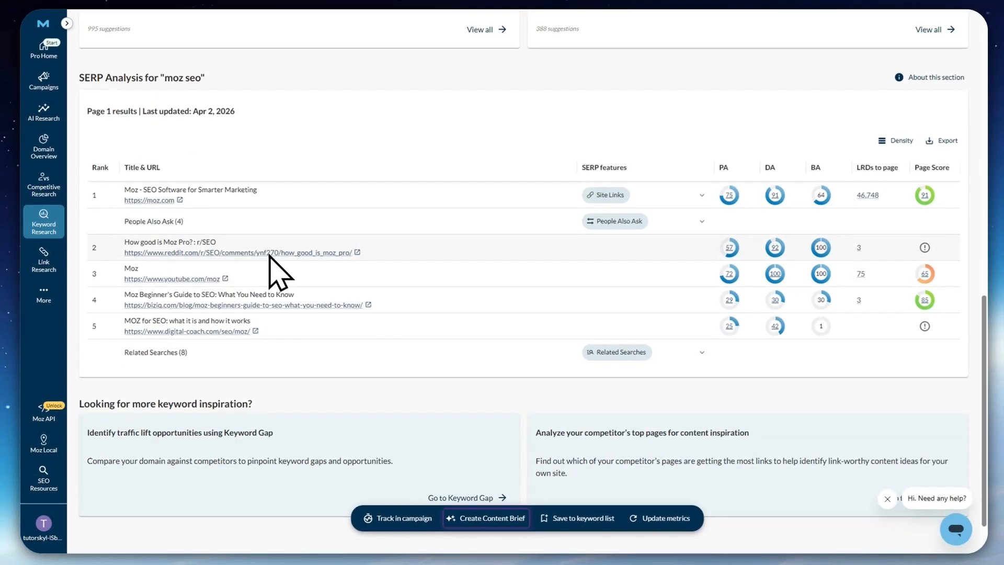
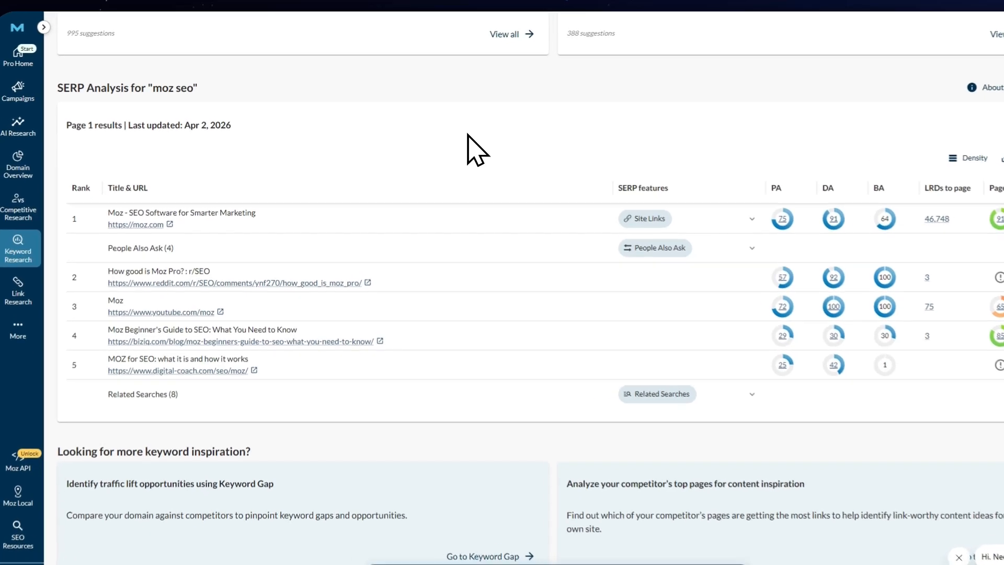
Enter moz.com as the site in Explore by Site and check its scope options, keeping Domain
{"action": "scroll", "coordinate": [473, 137], "scroll_direction": "up", "scroll_amount": 15}
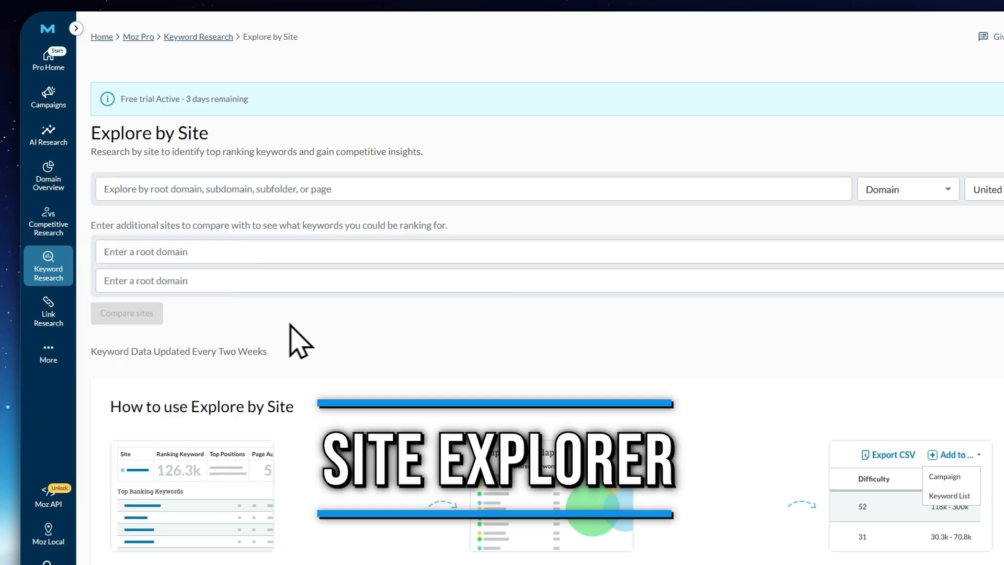
{"action": "left_click", "coordinate": [151, 189]}
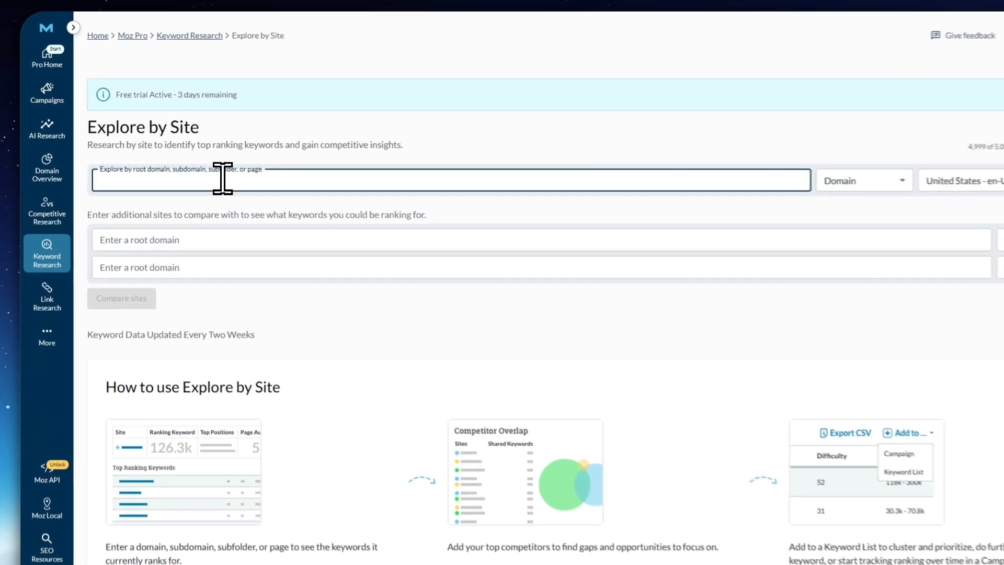
{"action": "type", "text": "moz.com"}
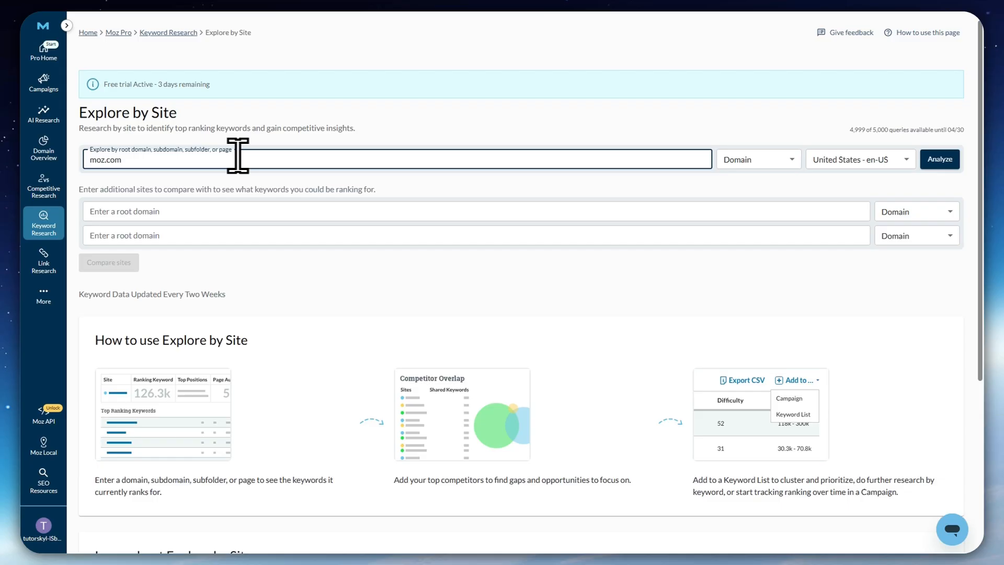
{"action": "left_click", "coordinate": [727, 160]}
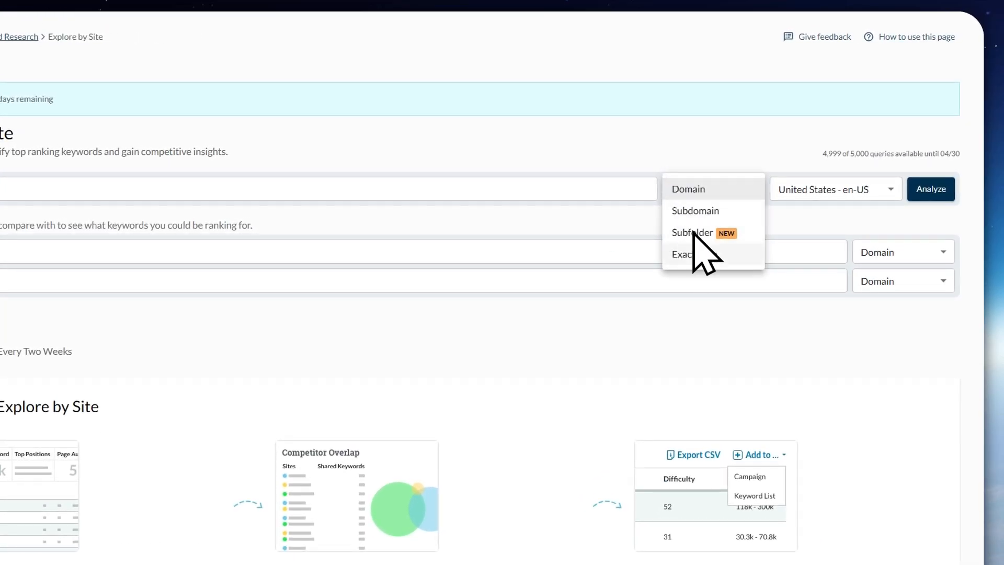
{"action": "left_click", "coordinate": [797, 143]}
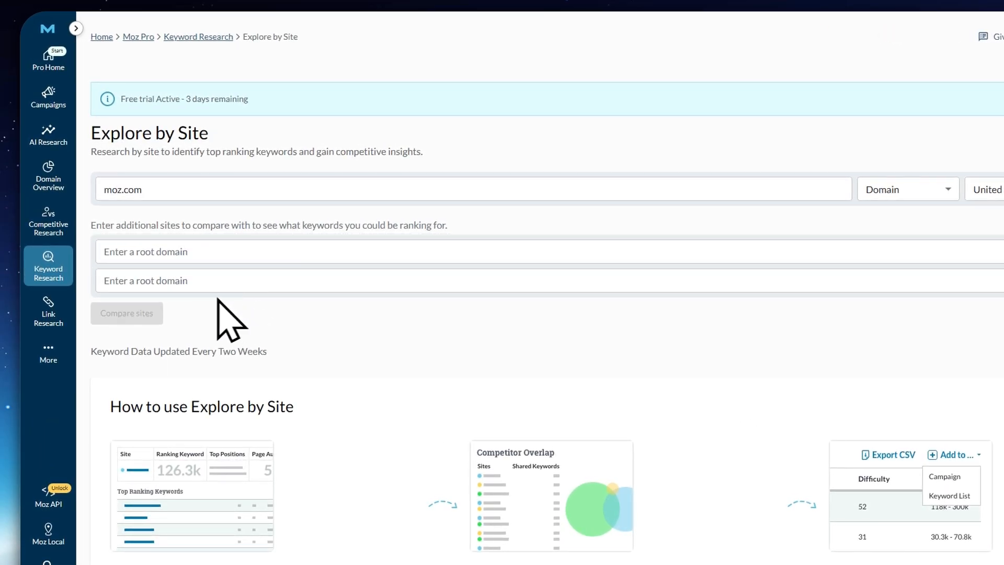
Check the scope options for the comparison sites, leave those sites blank, and analyze moz.com for the United States - en-US market
{"action": "left_click", "coordinate": [152, 251]}
{"action": "left_click", "coordinate": [148, 276]}
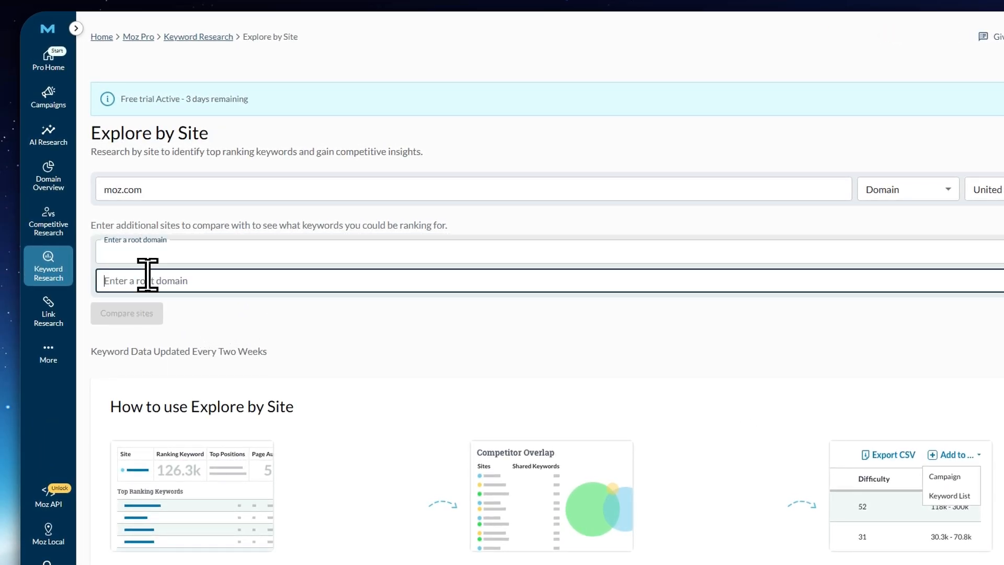
{"action": "left_click", "coordinate": [213, 304]}
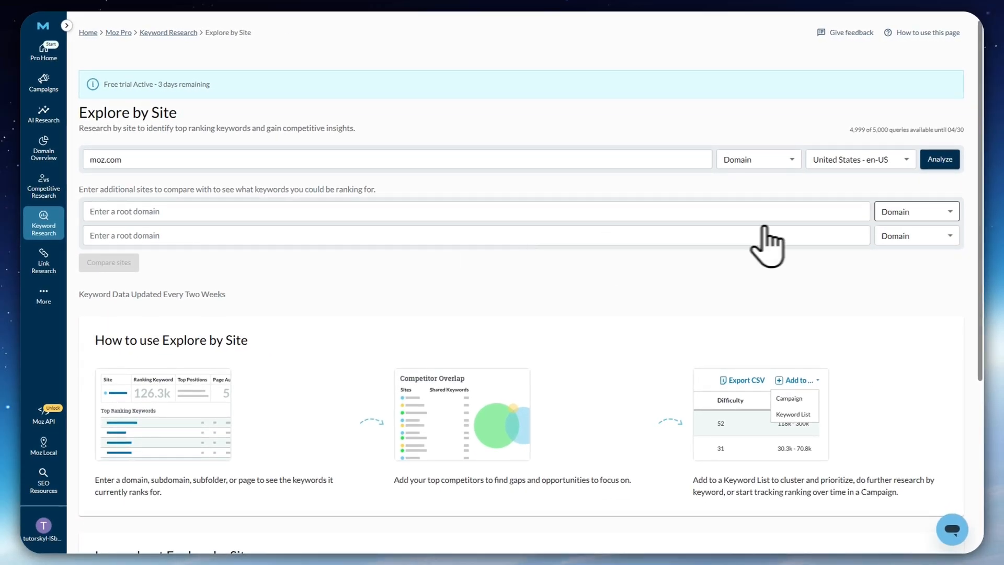
{"action": "left_click", "coordinate": [913, 212]}
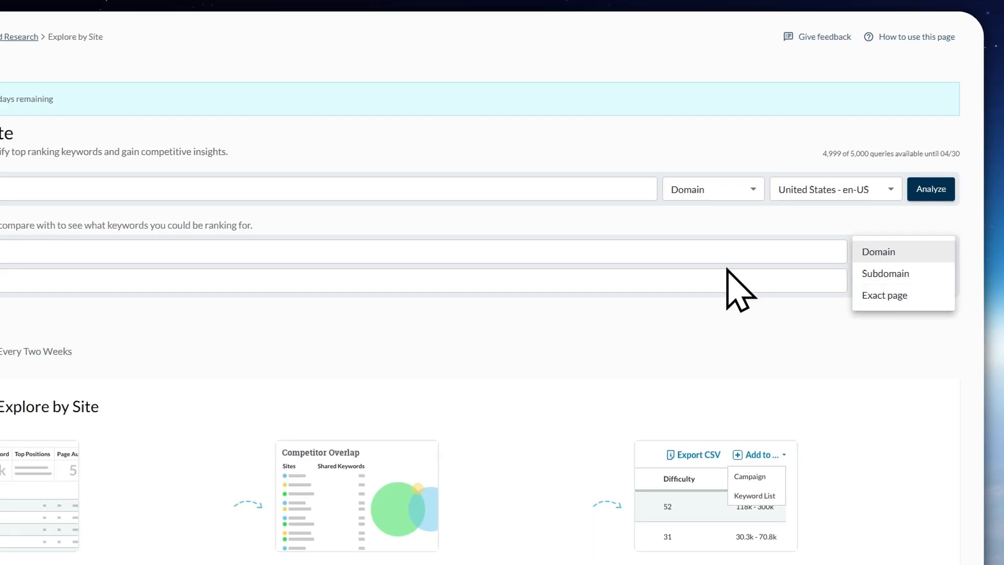
{"action": "left_click", "coordinate": [715, 296]}
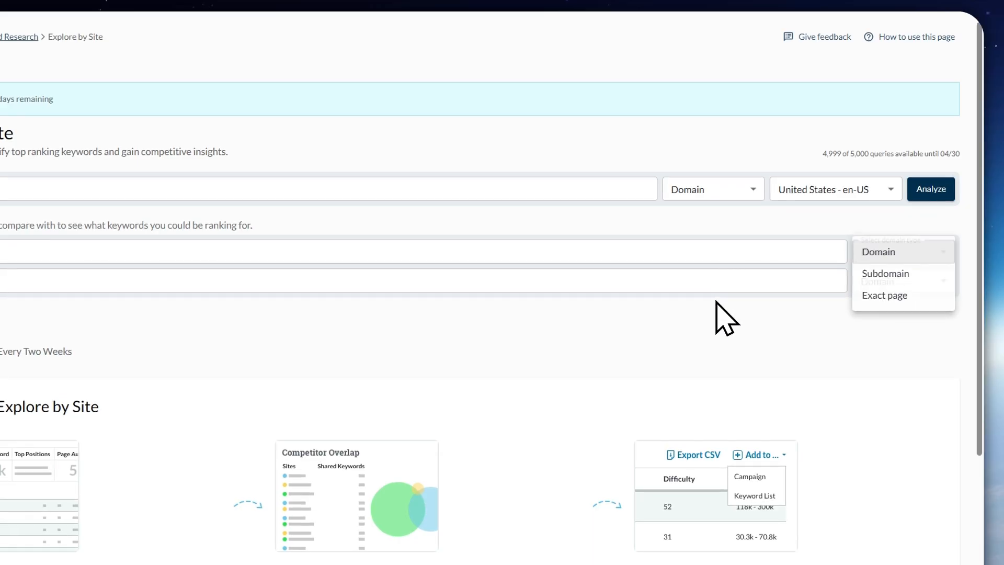
{"action": "left_click", "coordinate": [929, 188]}
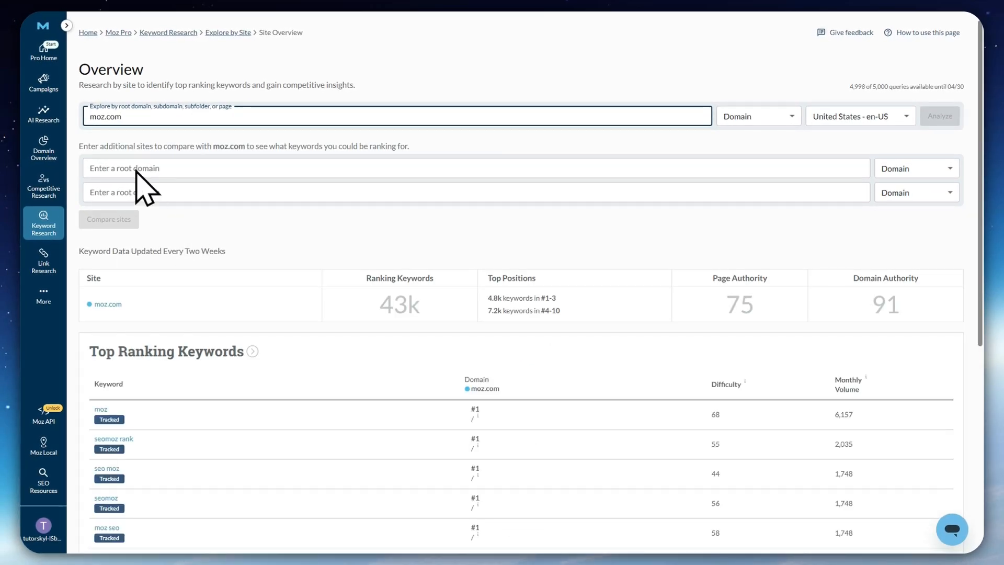
Examine the moz.com overview, including its site metrics, Top Ranking Keywords and Ranking Distribution
{"action": "scroll", "coordinate": [188, 183], "scroll_direction": "down", "scroll_amount": 3}
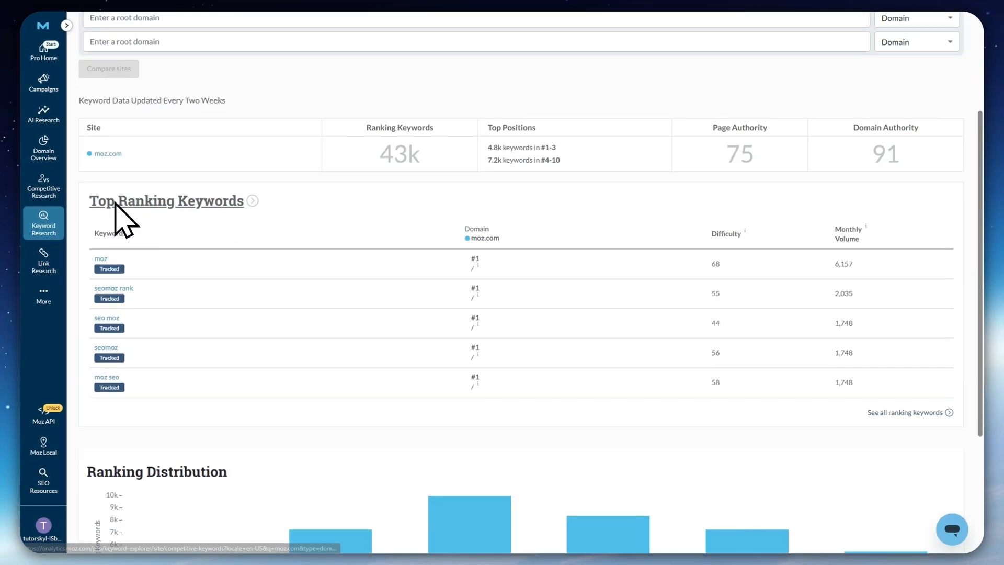
{"action": "scroll", "coordinate": [112, 213], "scroll_direction": "down", "scroll_amount": 3}
{"action": "scroll", "coordinate": [236, 342], "scroll_direction": "down", "scroll_amount": 1}
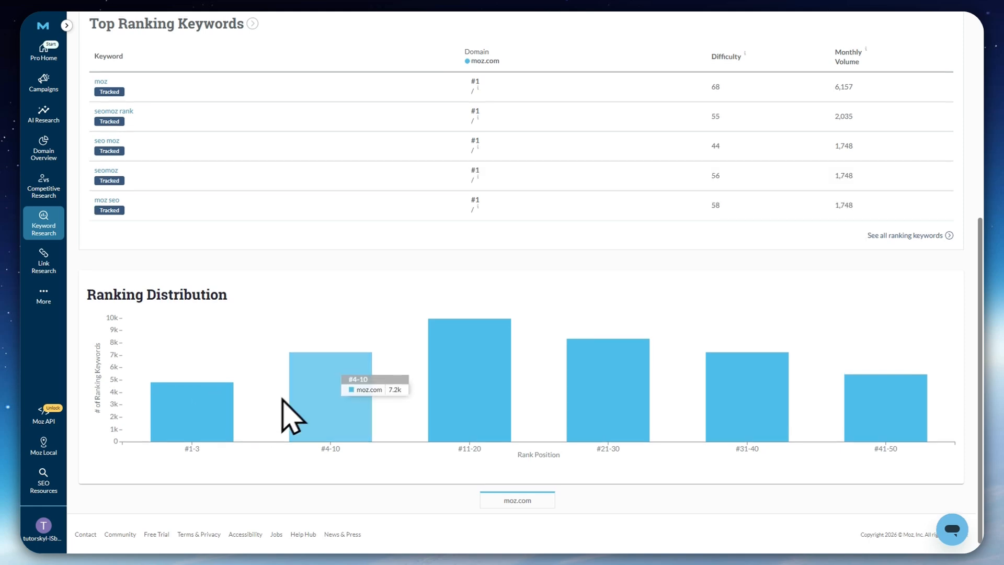
{"action": "scroll", "coordinate": [220, 292], "scroll_direction": "up", "scroll_amount": 5}
{"action": "scroll", "coordinate": [231, 325], "scroll_direction": "down", "scroll_amount": 2}
{"action": "scroll", "coordinate": [241, 340], "scroll_direction": "down", "scroll_amount": 1}
{"action": "scroll", "coordinate": [325, 197], "scroll_direction": "up", "scroll_amount": 3}
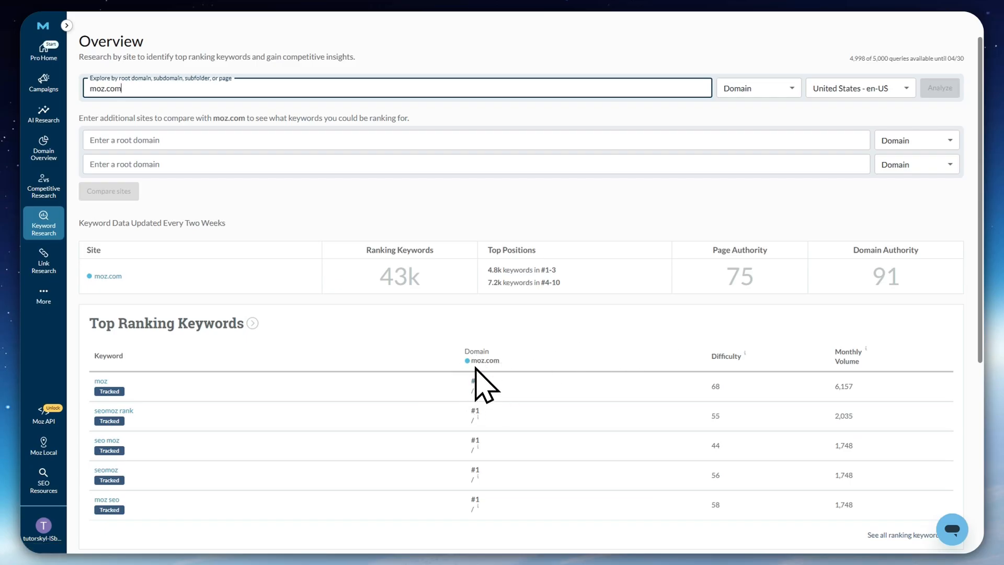
{"action": "scroll", "coordinate": [476, 400], "scroll_direction": "down", "scroll_amount": 1}
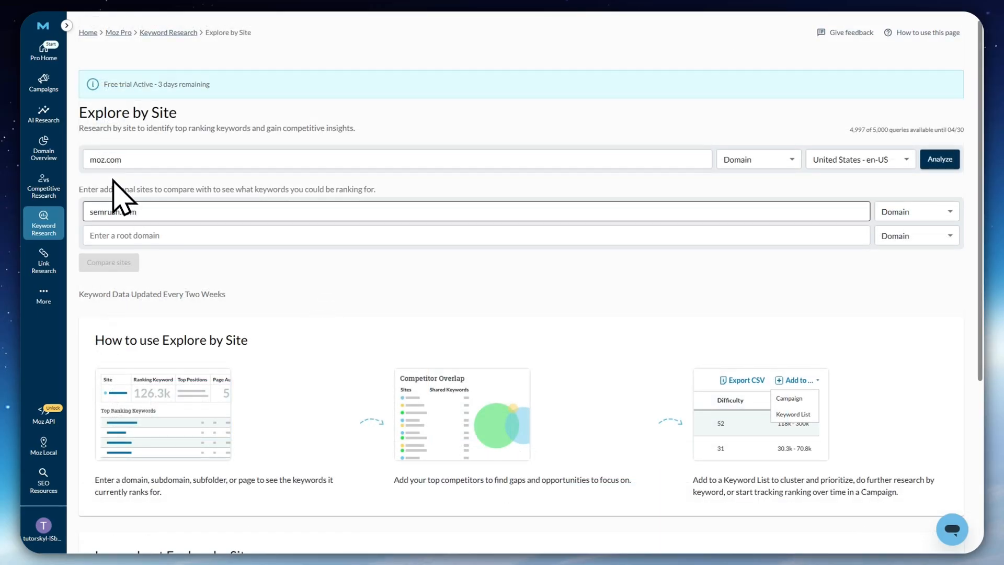
Add reddit.com as the second comparison site beside semrush.com and compare both sites with moz.com
{"action": "left_click", "coordinate": [136, 236]}
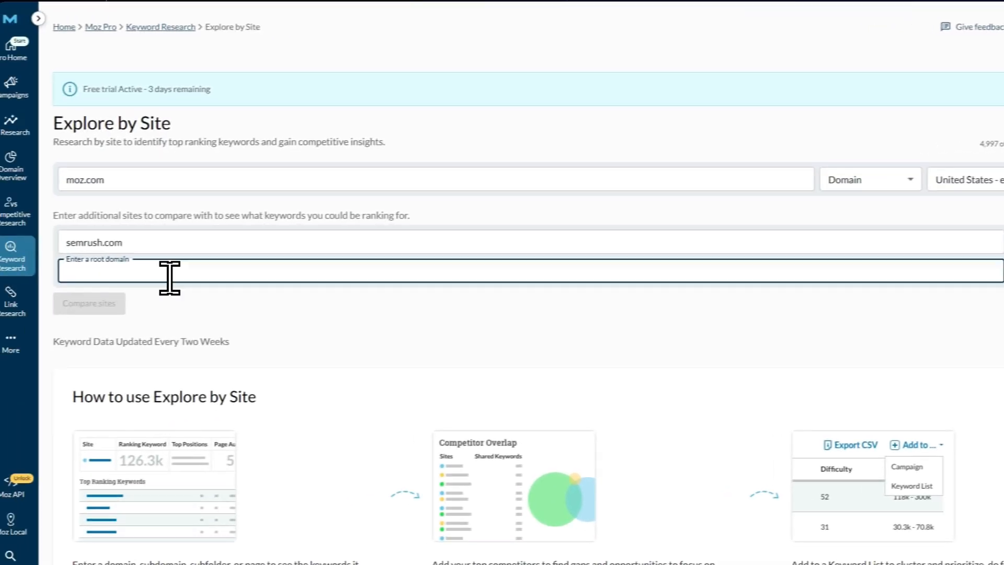
{"action": "type", "text": "reddit.com"}
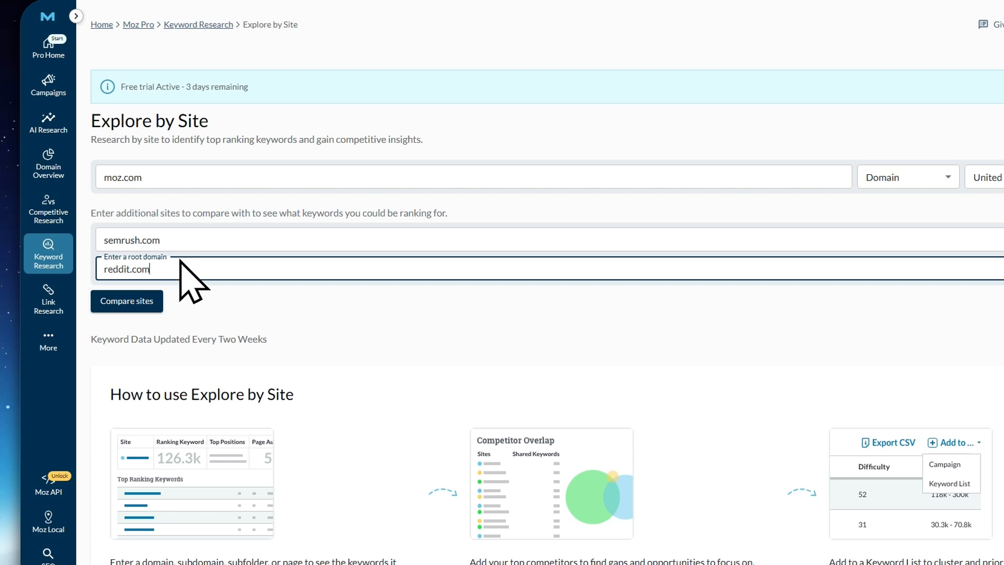
{"action": "left_click", "coordinate": [325, 336]}
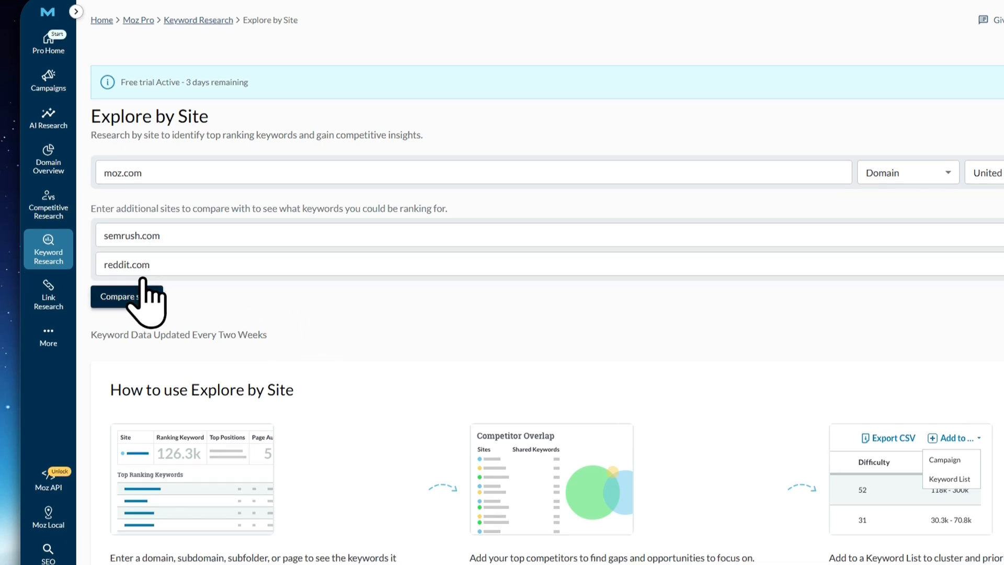
{"action": "left_click", "coordinate": [134, 296]}
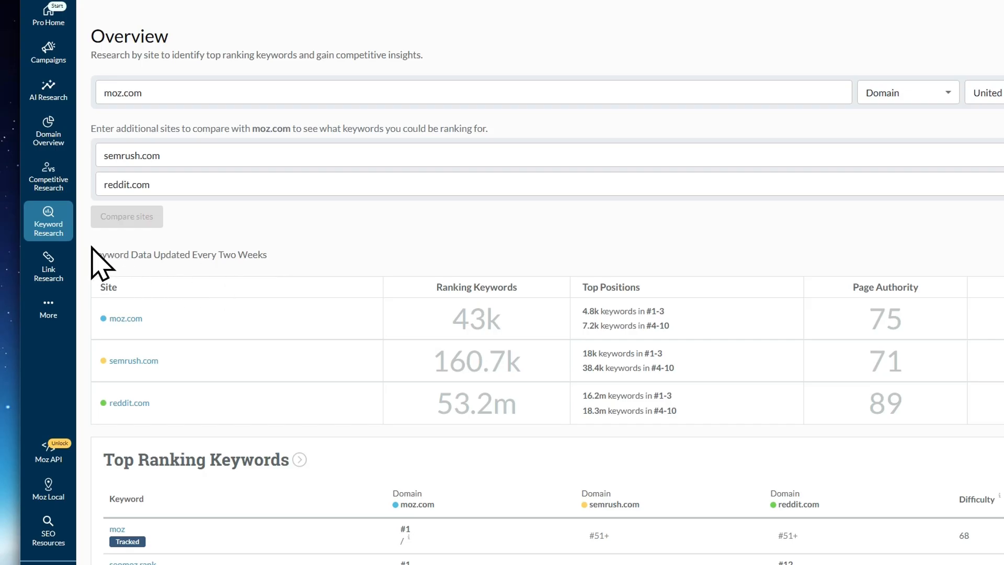
Review the site metrics and Top Ranking Keywords compared across moz.com, semrush.com and reddit.com
{"action": "left_click_drag", "start_coordinate": [91, 246], "coordinate": [356, 250]}
{"action": "scroll", "coordinate": [340, 311], "scroll_direction": "down", "scroll_amount": 2}
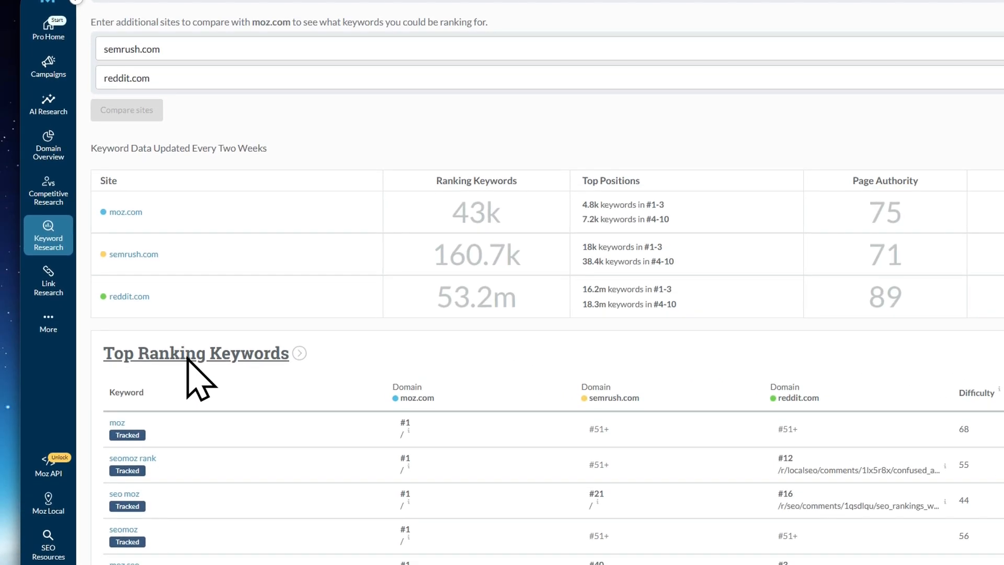
{"action": "scroll", "coordinate": [188, 359], "scroll_direction": "down", "scroll_amount": 5}
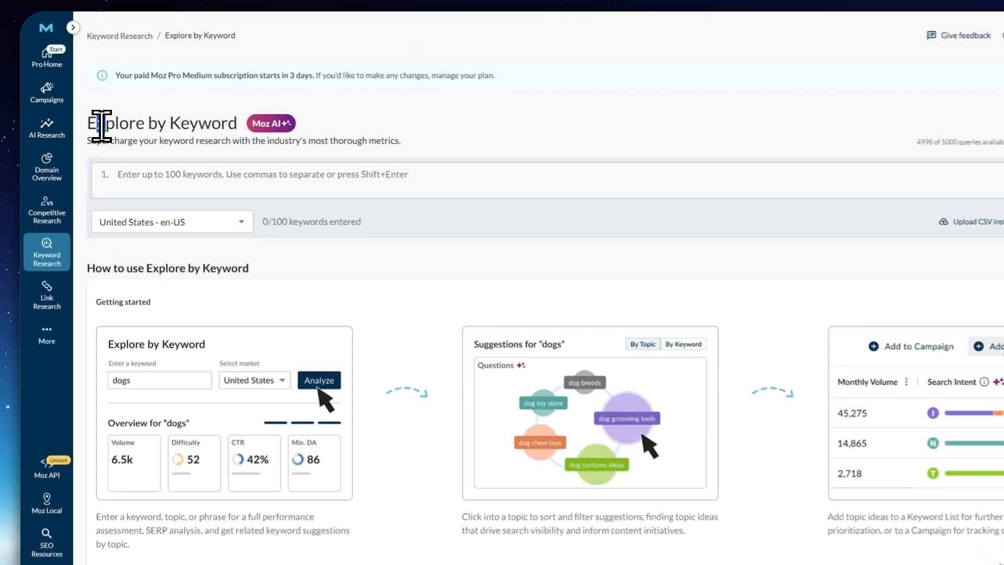
Paste the prepared list of SEO keywords, from "seo tools" to "organic search", into Explore by Keyword and look through it
{"action": "left_click_drag", "start_coordinate": [101, 126], "coordinate": [233, 125]}
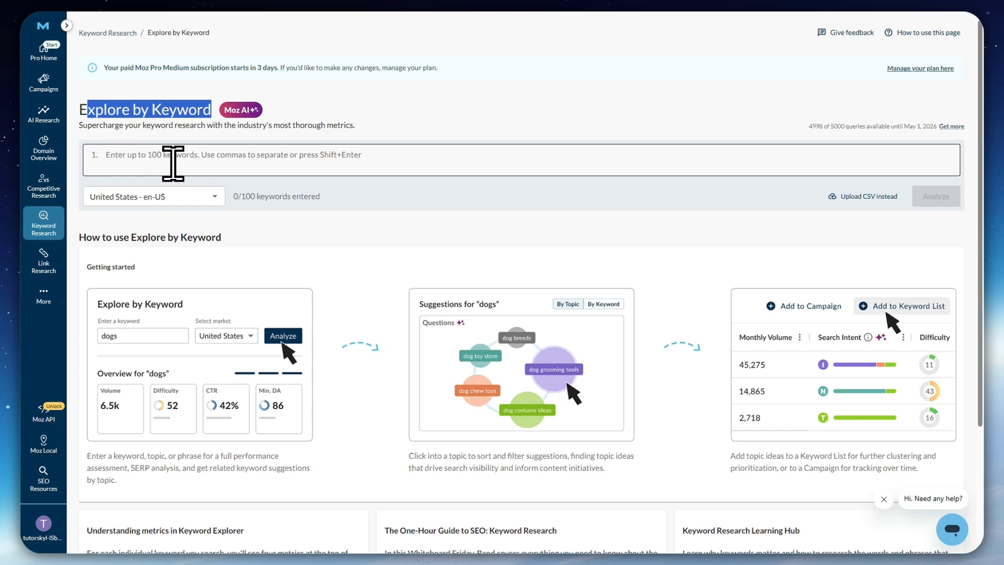
{"action": "left_click", "coordinate": [173, 164]}
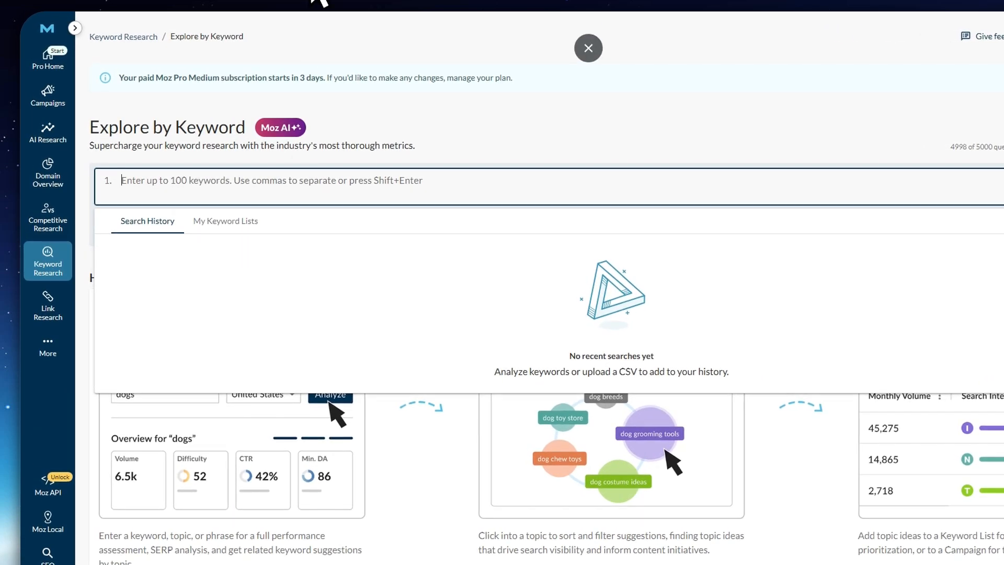
{"action": "key", "text": "ctrl+v"}
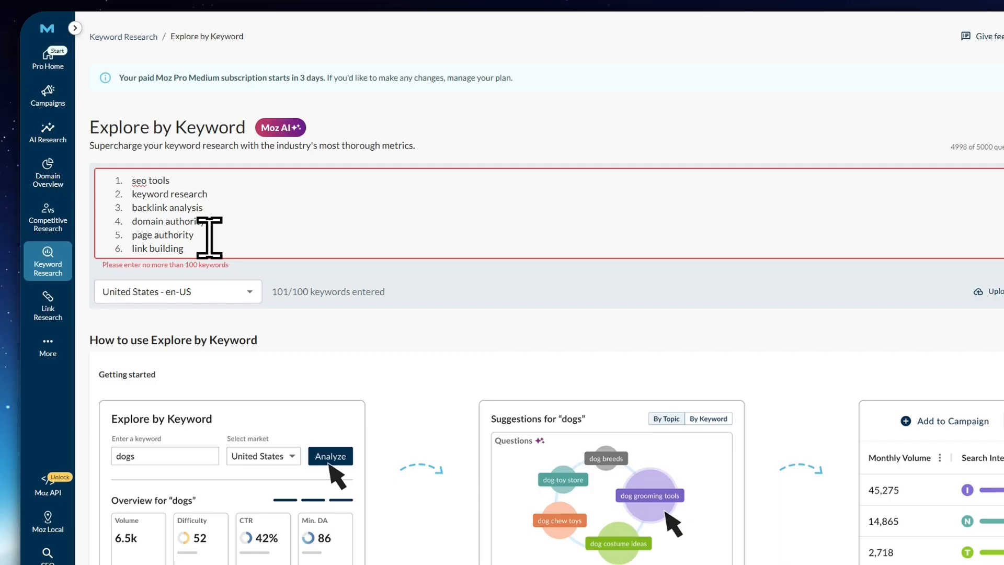
{"action": "scroll", "coordinate": [194, 248], "scroll_direction": "down", "scroll_amount": 20}
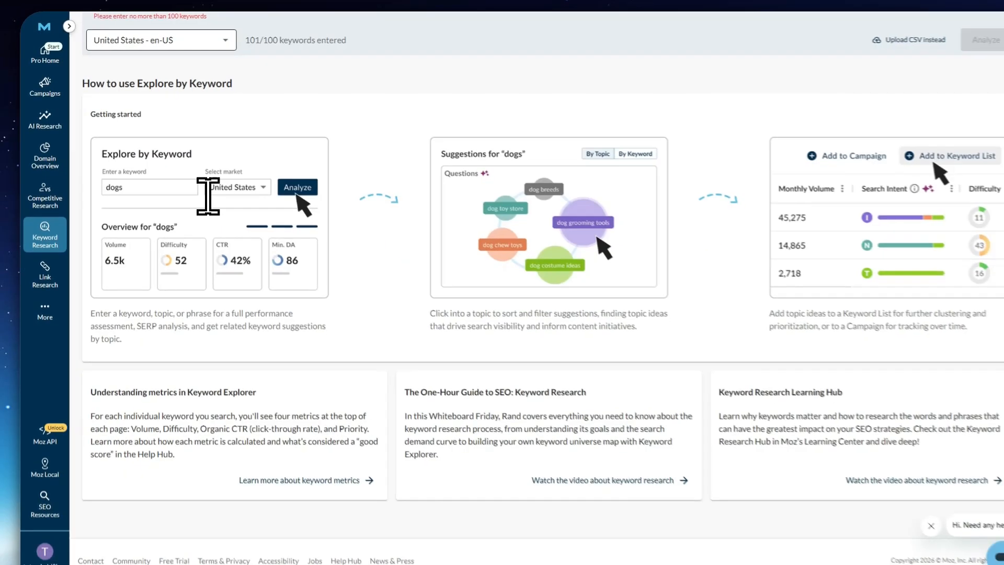
{"action": "scroll", "coordinate": [208, 190], "scroll_direction": "up", "scroll_amount": 2}
{"action": "scroll", "coordinate": [142, 121], "scroll_direction": "up", "scroll_amount": 3}
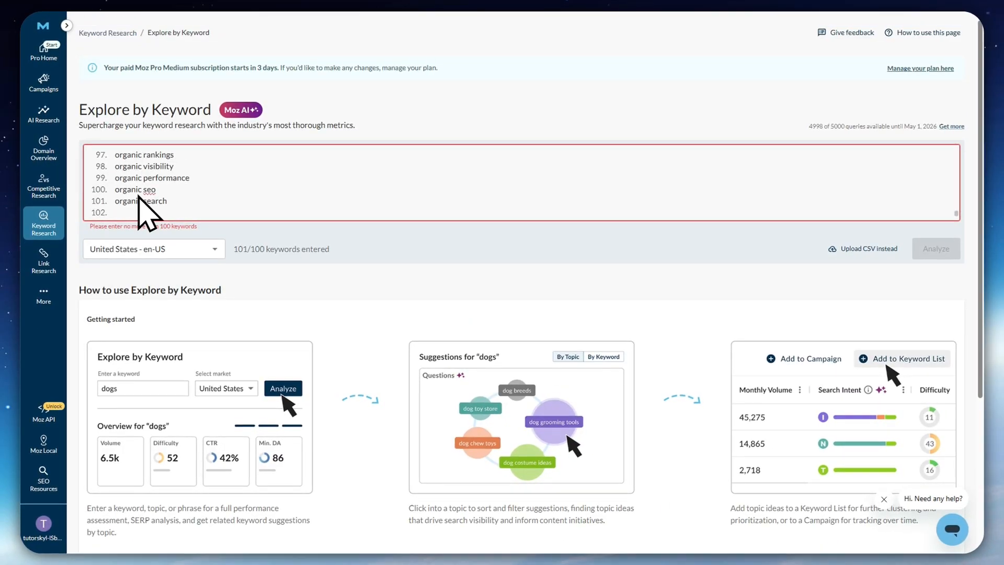
Remove "organic search" and the empty lines from the end of the keyword list, making "organic seo" the last of 100 keywords
{"action": "triple_click", "coordinate": [137, 202]}
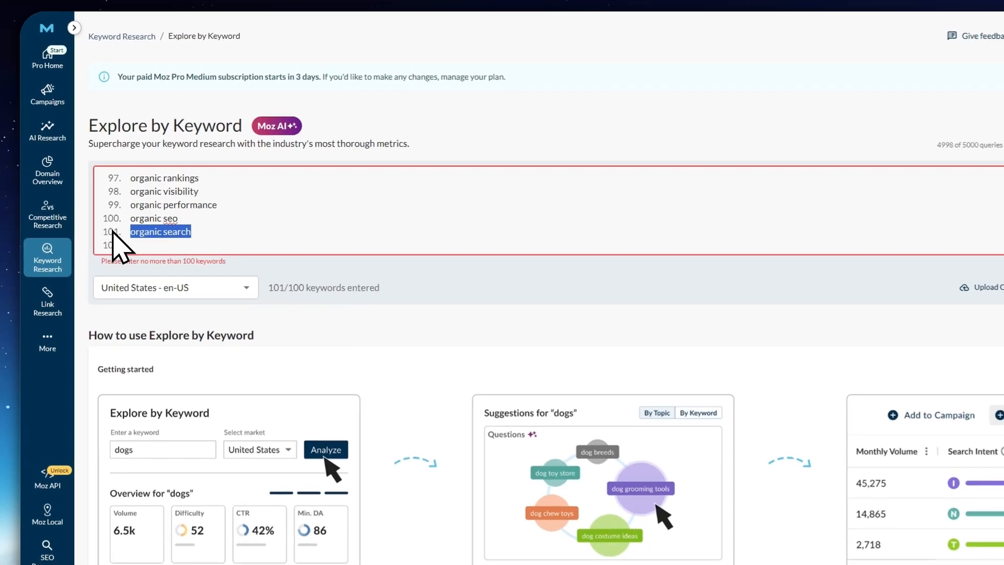
{"action": "key", "text": "BackSpace"}
{"action": "key", "text": "BackSpace"}
{"action": "key", "text": "BackSpace"}
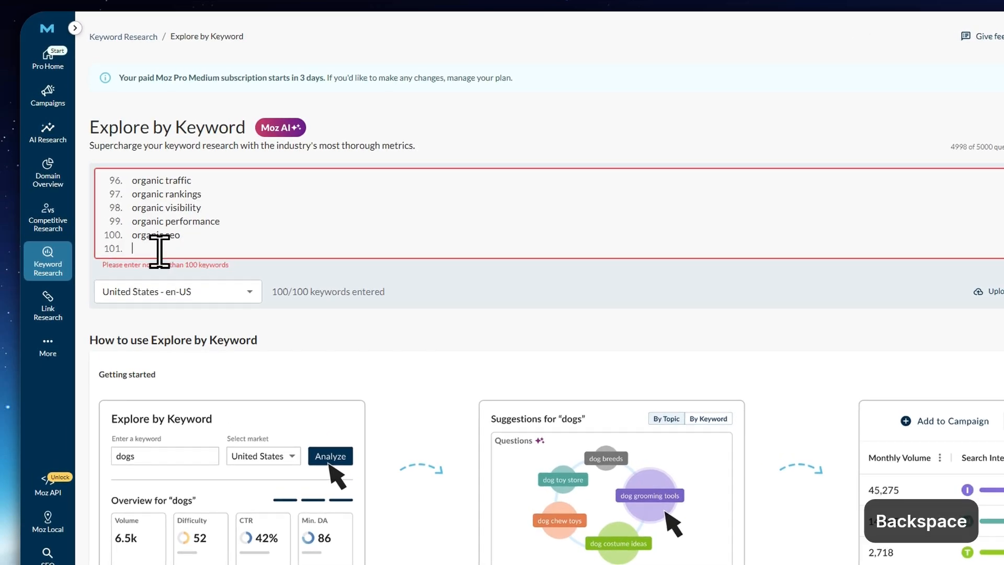
{"action": "scroll", "coordinate": [177, 223], "scroll_direction": "up", "scroll_amount": 2}
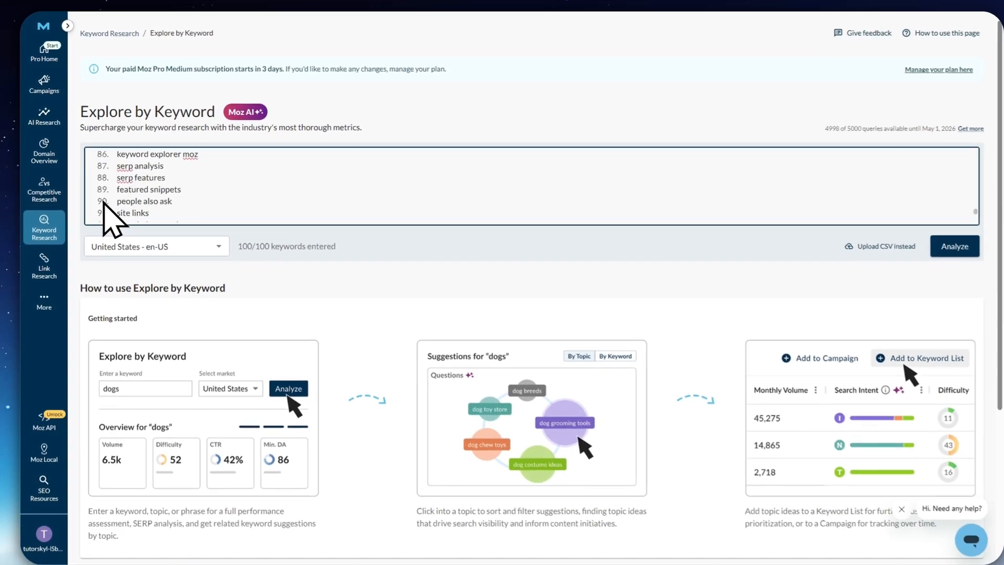
{"action": "scroll", "coordinate": [114, 236], "scroll_direction": "down", "scroll_amount": 3}
{"action": "scroll", "coordinate": [177, 58], "scroll_direction": "down", "scroll_amount": 3}
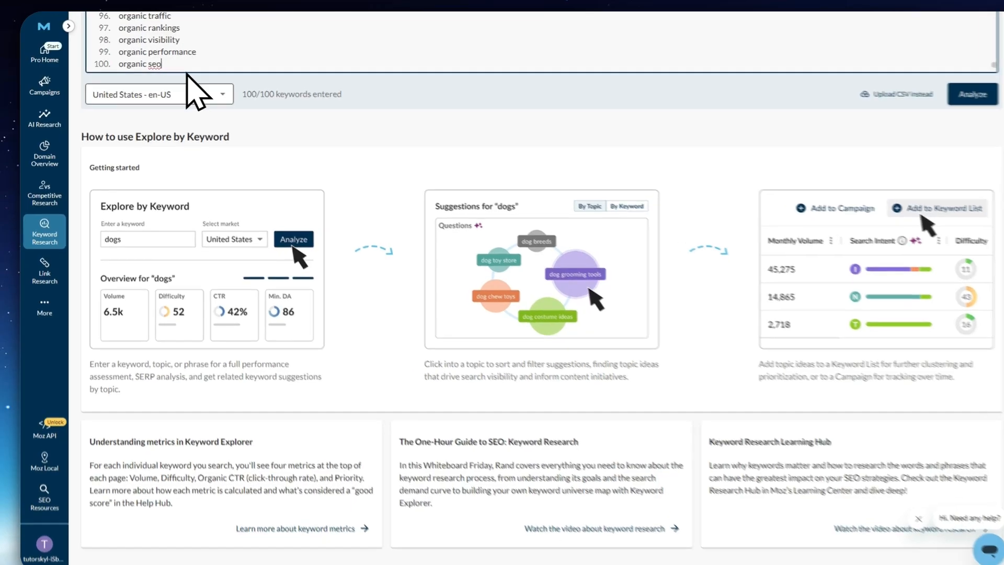
{"action": "scroll", "coordinate": [422, 139], "scroll_direction": "up", "scroll_amount": 5}
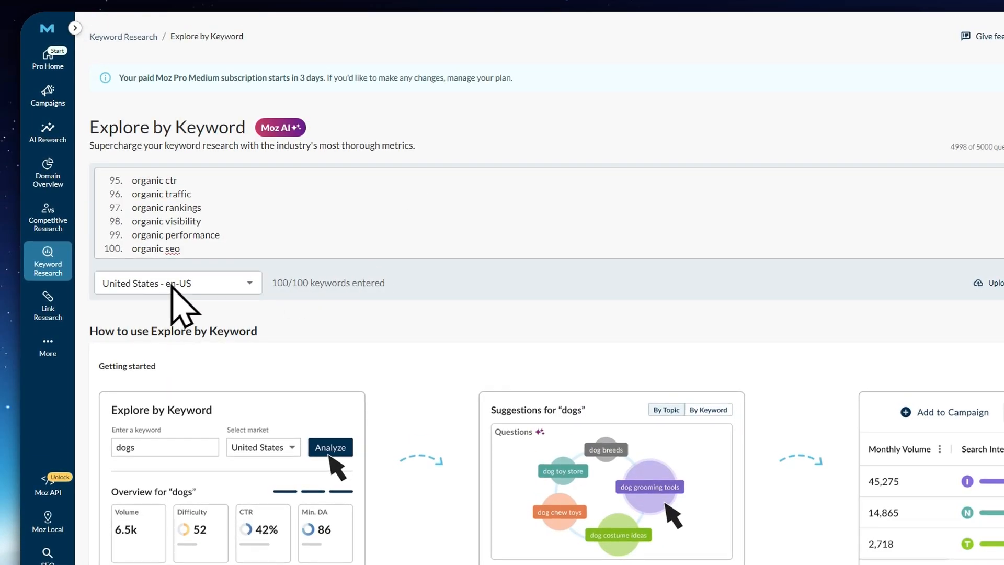
Check the available markets, keep United States - en-US, and analyze the 100 keywords
{"action": "left_click", "coordinate": [195, 285]}
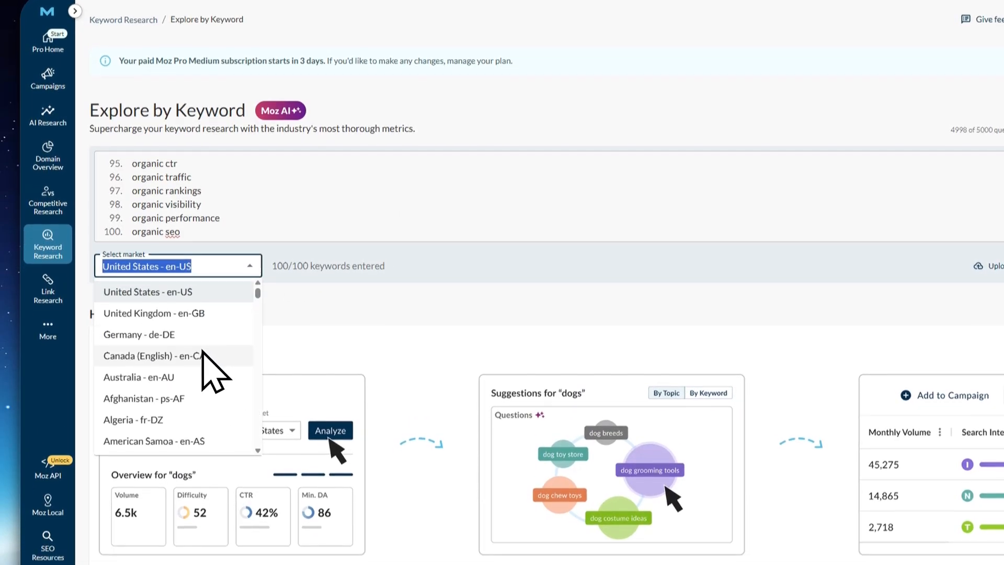
{"action": "left_click", "coordinate": [472, 266]}
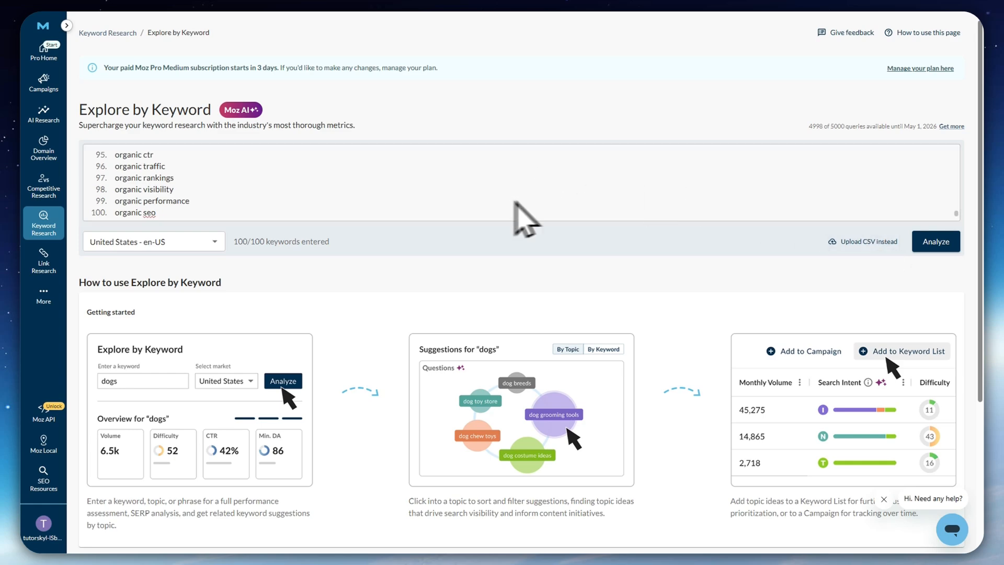
{"action": "left_click", "coordinate": [937, 244]}
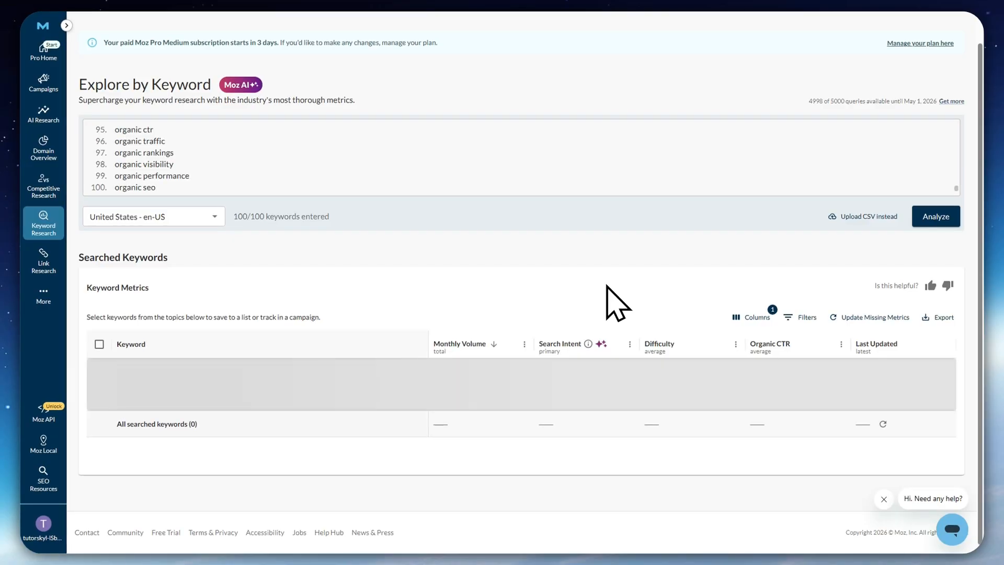
Examine the Keyword Metrics of the searched keywords, including Monthly Volume, Search Intent, Difficulty and Organic CTR
{"action": "scroll", "coordinate": [471, 269], "scroll_direction": "down", "scroll_amount": 1}
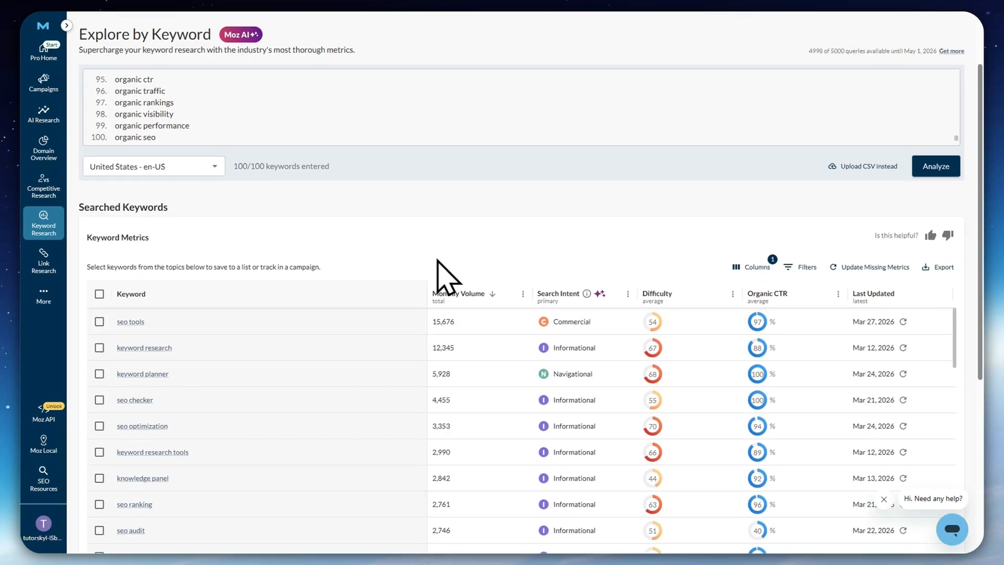
{"action": "scroll", "coordinate": [193, 214], "scroll_direction": "down", "scroll_amount": 2}
{"action": "scroll", "coordinate": [208, 303], "scroll_direction": "up", "scroll_amount": 3}
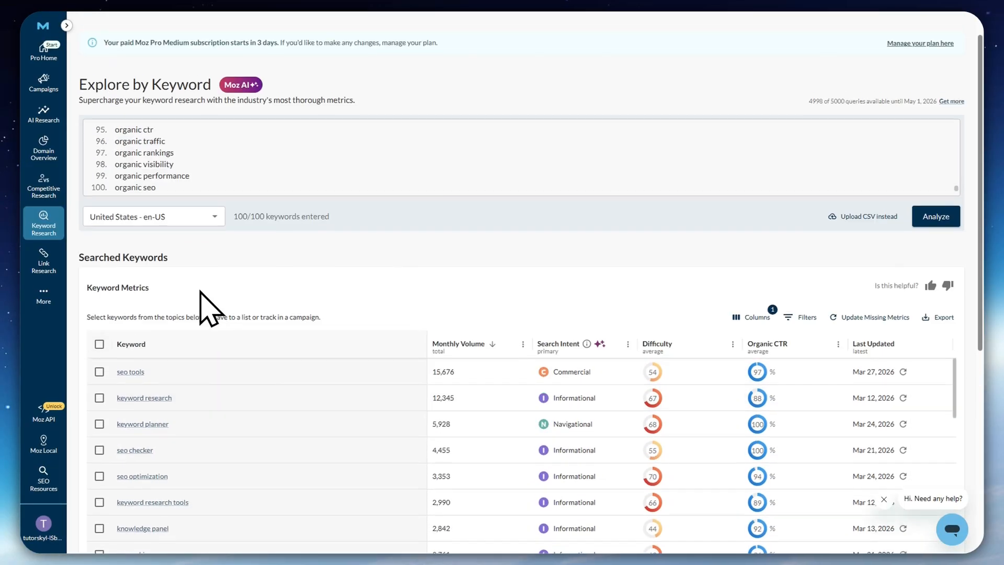
{"action": "scroll", "coordinate": [236, 381], "scroll_direction": "down", "scroll_amount": 2}
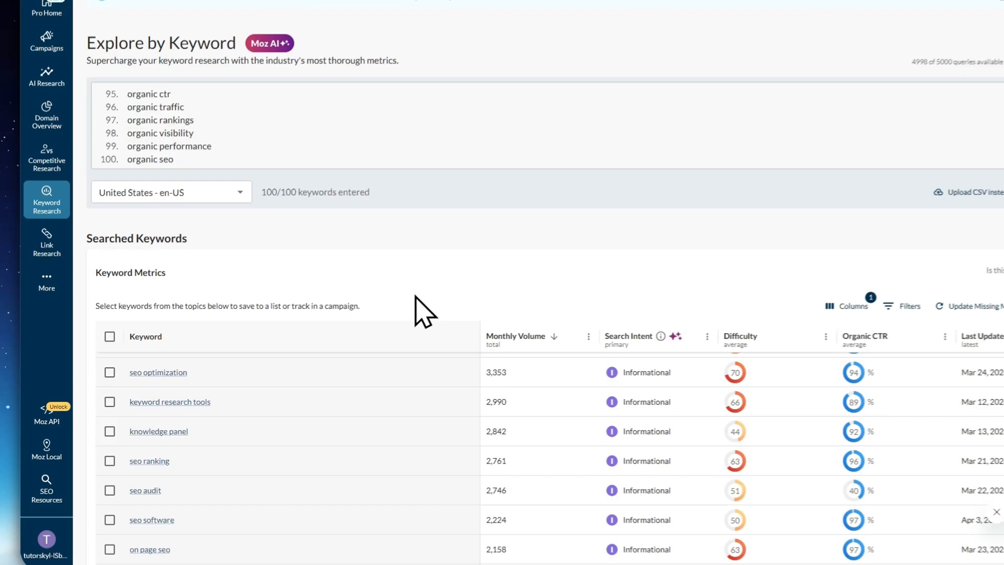
{"action": "scroll", "coordinate": [415, 296], "scroll_direction": "down", "scroll_amount": 5}
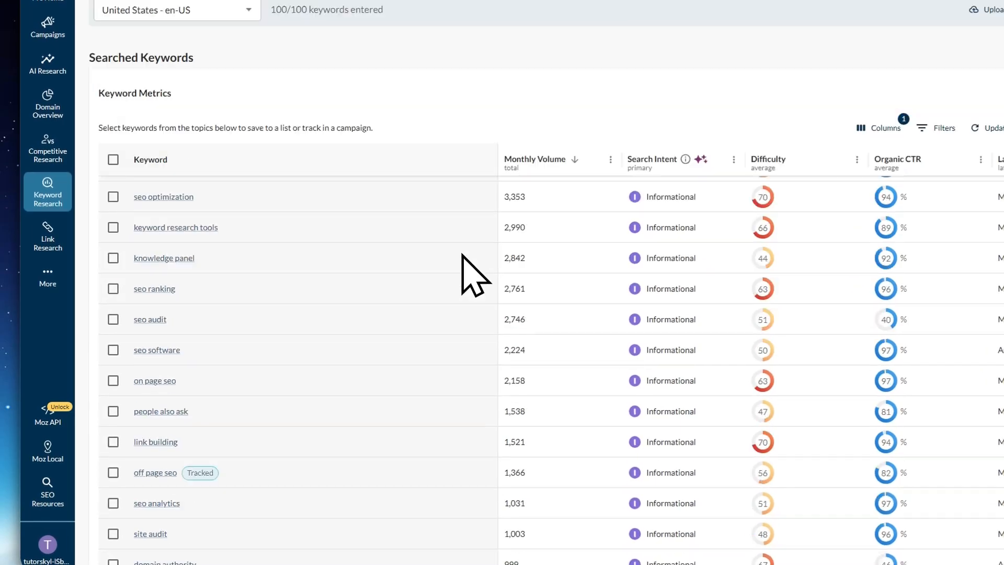
Check the keywords with the highest Monthly Volume and try to refresh the data for "seo tools"
{"action": "scroll", "coordinate": [417, 283], "scroll_direction": "up", "scroll_amount": 5}
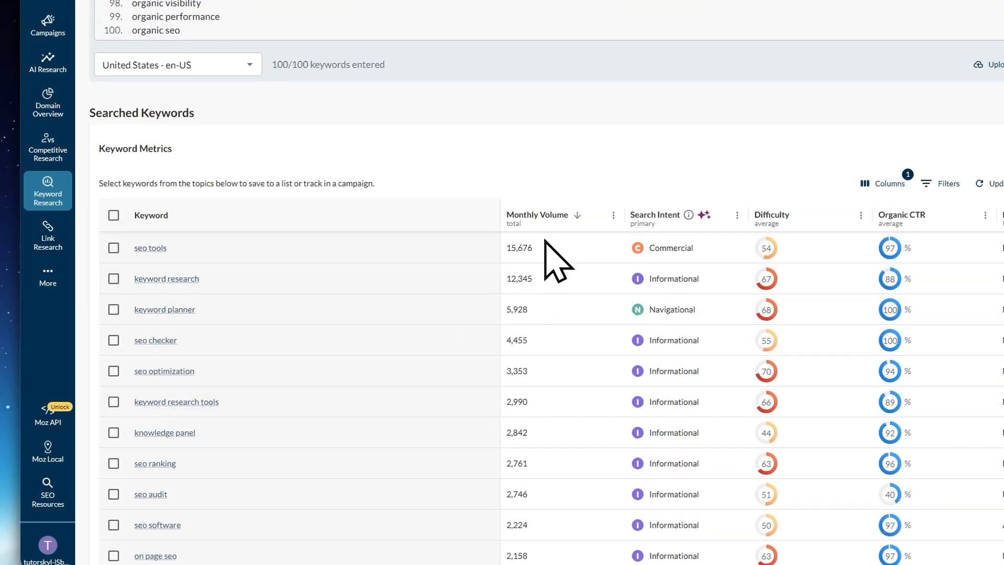
{"action": "scroll", "coordinate": [590, 198], "scroll_direction": "down", "scroll_amount": 3}
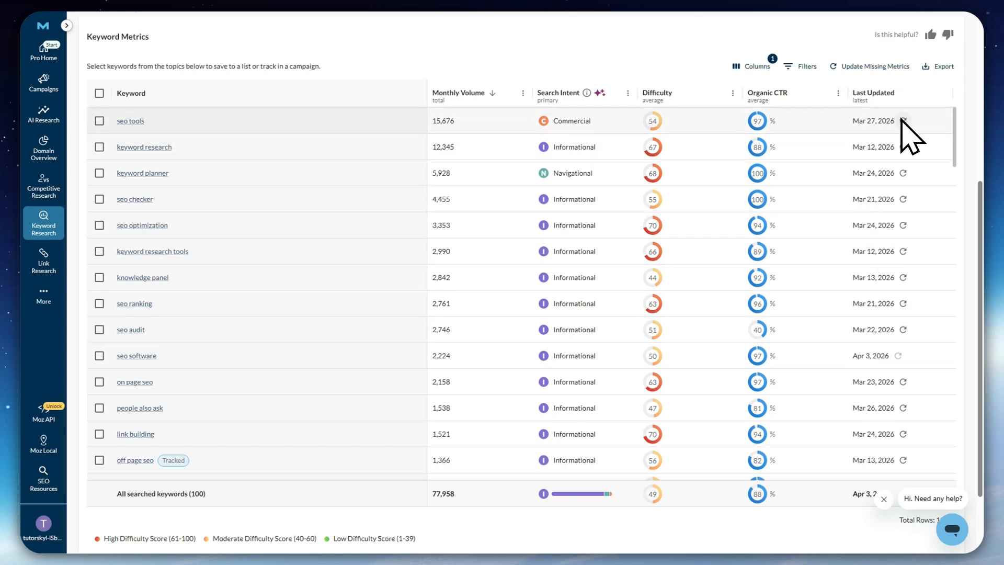
{"action": "left_click", "coordinate": [904, 121]}
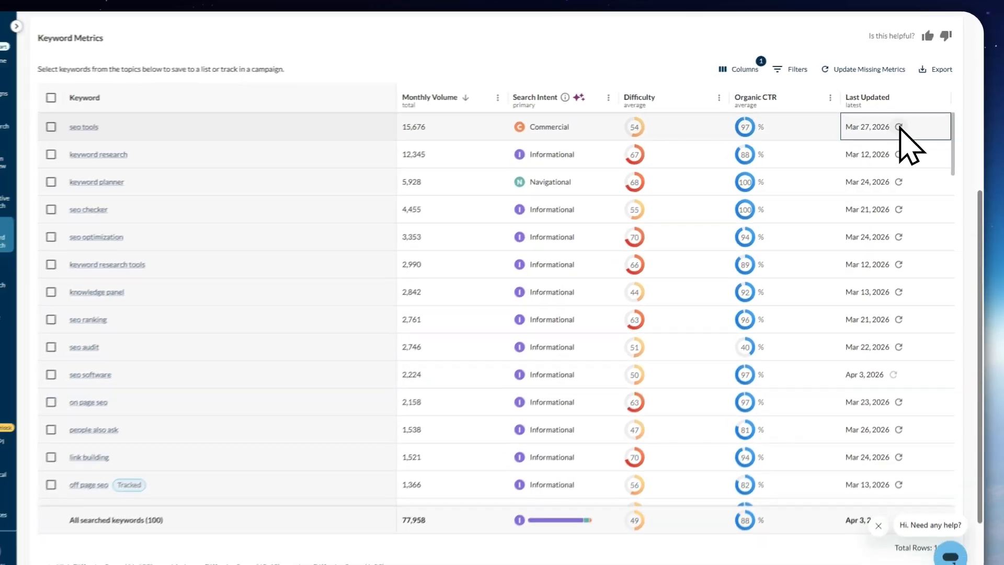
Look through the lower-volume keywords in Keyword Metrics and the summary row for all searched keywords
{"action": "scroll", "coordinate": [554, 282], "scroll_direction": "down", "scroll_amount": 3}
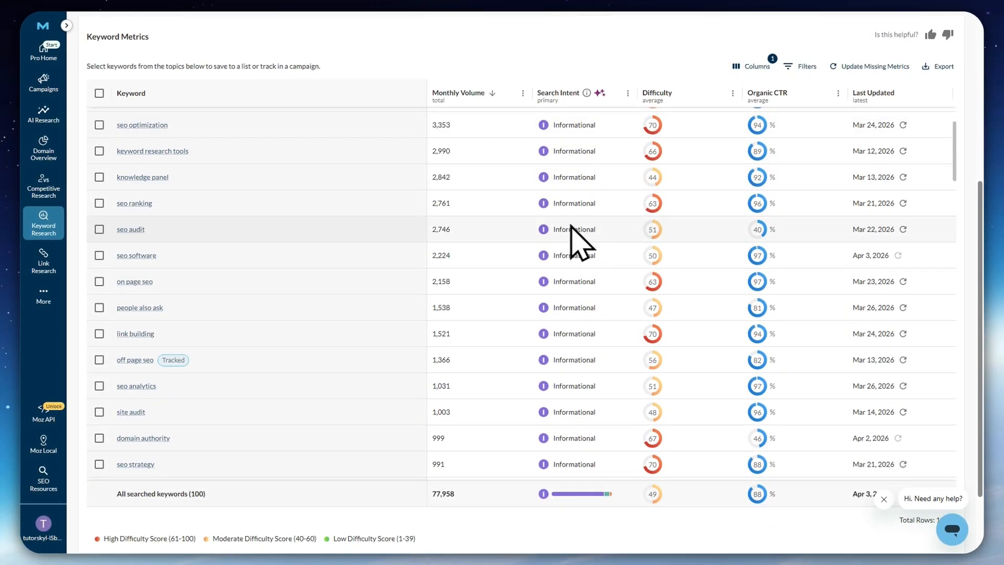
{"action": "scroll", "coordinate": [575, 241], "scroll_direction": "down", "scroll_amount": 5}
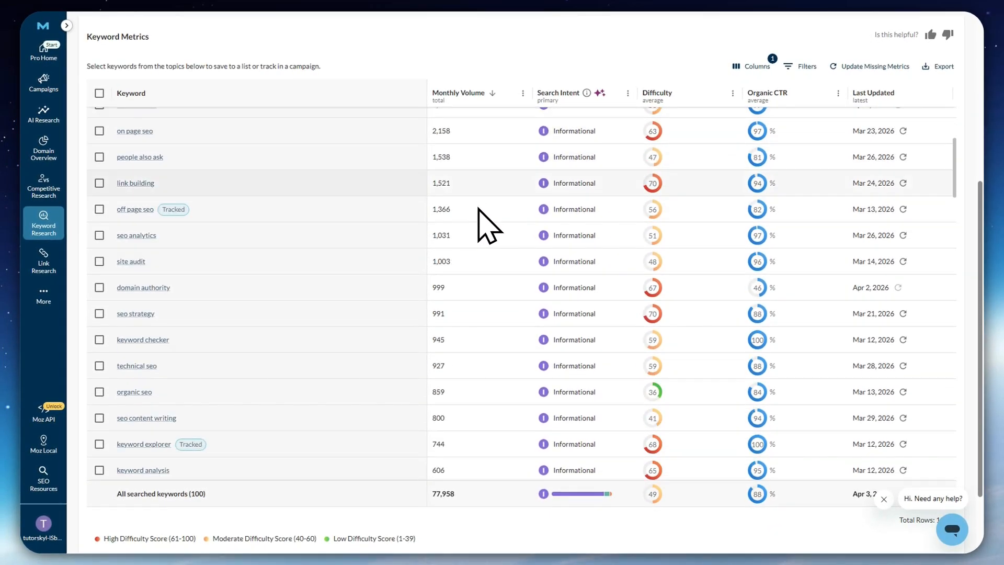
{"action": "scroll", "coordinate": [542, 532], "scroll_direction": "down", "scroll_amount": 2}
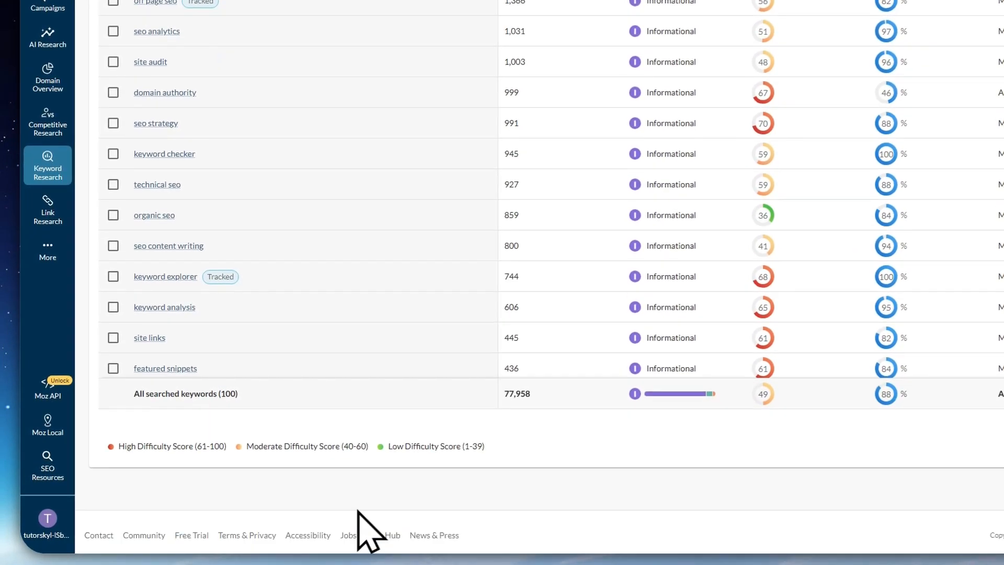
{"action": "scroll", "coordinate": [610, 359], "scroll_direction": "down", "scroll_amount": 4}
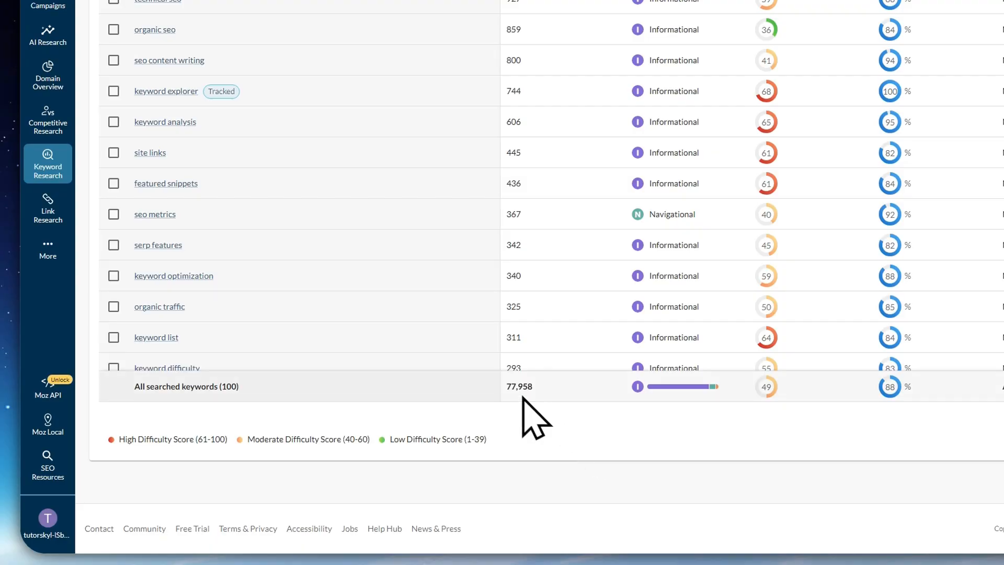
{"action": "scroll", "coordinate": [549, 225], "scroll_direction": "up", "scroll_amount": 5}
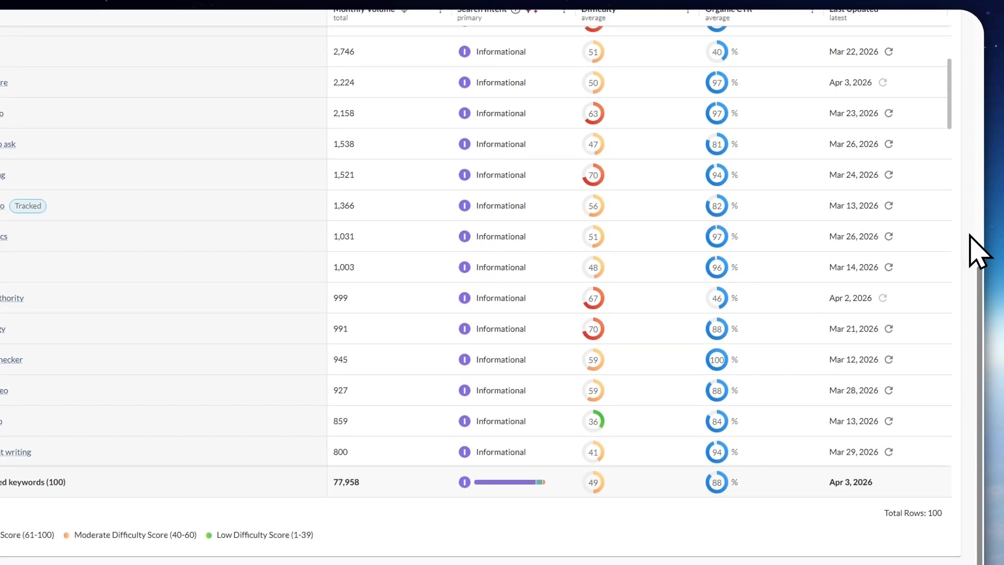
{"action": "scroll", "coordinate": [595, 242], "scroll_direction": "up", "scroll_amount": 4}
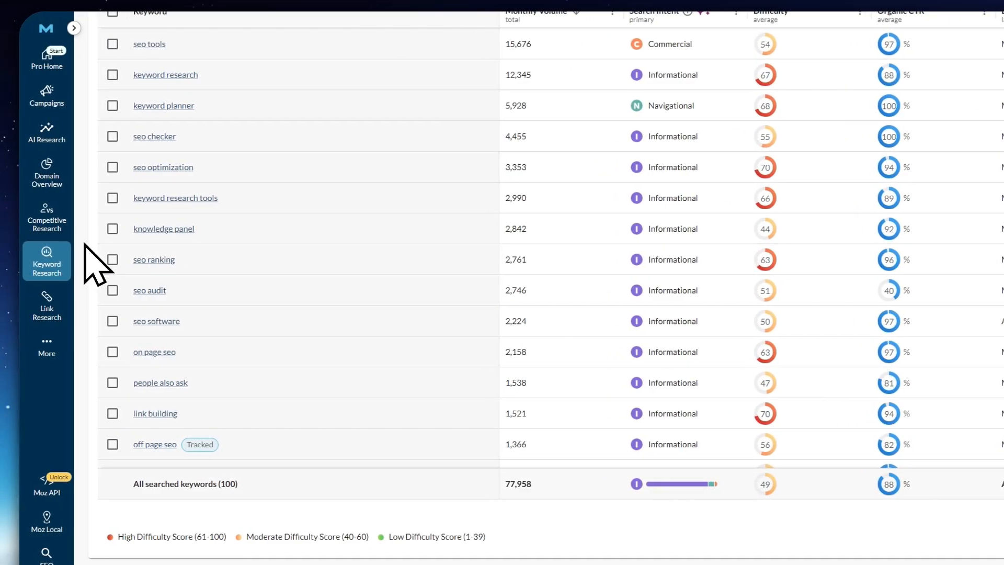
{"action": "scroll", "coordinate": [97, 265], "scroll_direction": "up", "scroll_amount": 3}
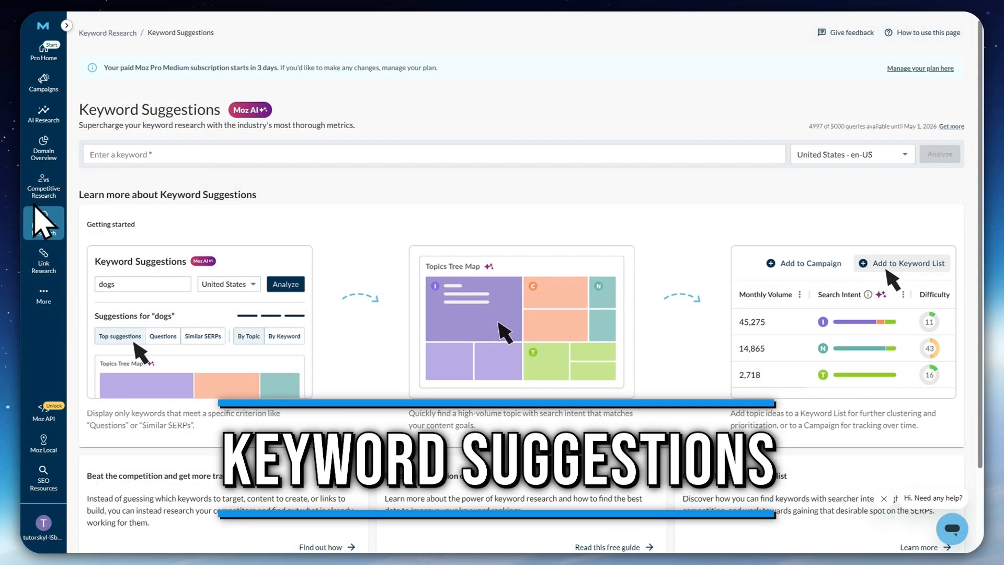
Open Keyword Suggestions and analyze the keyword "moz" for the United States - en-US market
{"action": "mouse_move", "coordinate": [38, 224]}
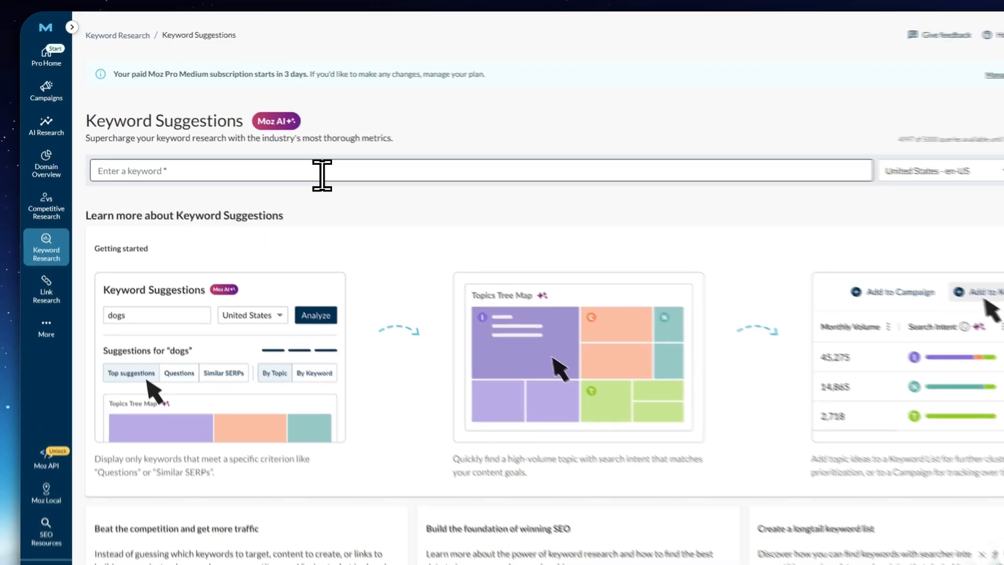
{"action": "left_click", "coordinate": [289, 155]}
{"action": "type", "text": "moz"}
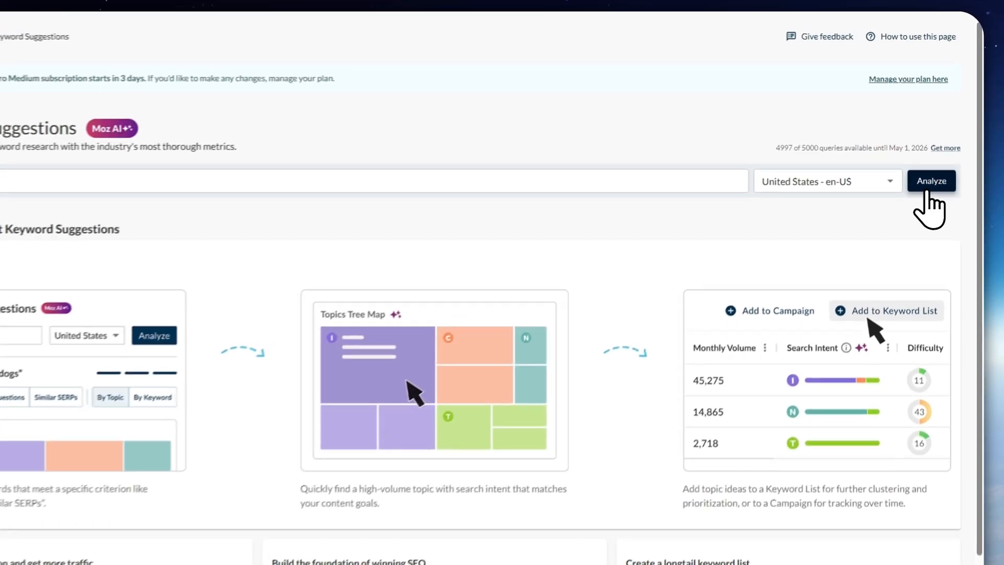
{"action": "left_click", "coordinate": [940, 154]}
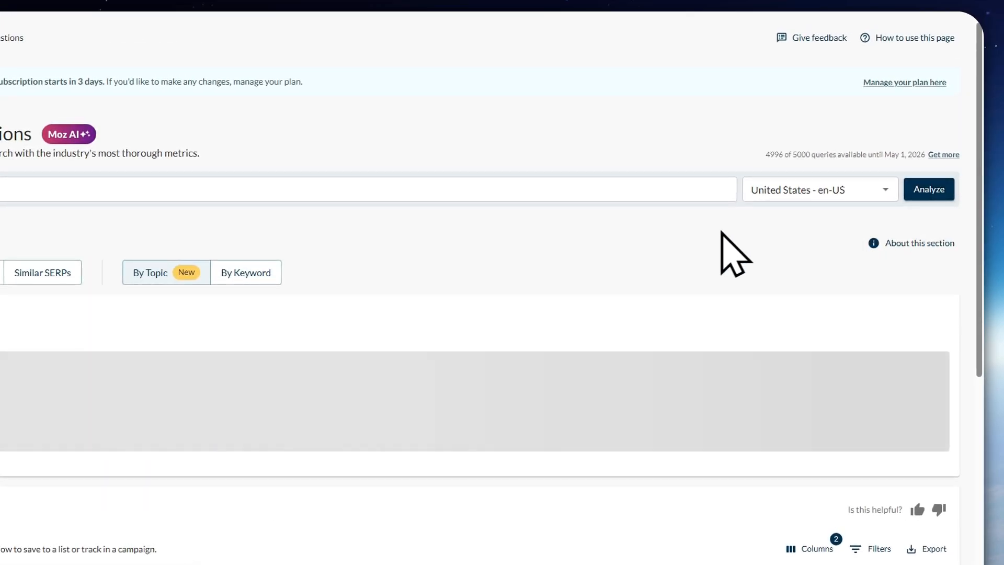
{"action": "scroll", "coordinate": [374, 363], "scroll_direction": "down", "scroll_amount": 3}
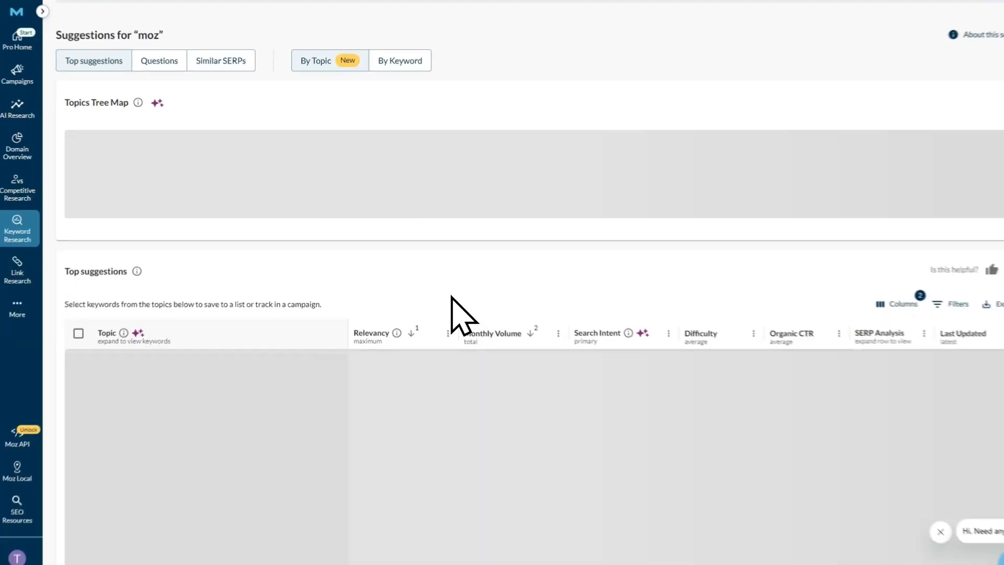
Expand the full Topics Tree Map for "moz" and inspect the volume, intent and keywords of topics such as moz pro
{"action": "scroll", "coordinate": [271, 256], "scroll_direction": "up", "scroll_amount": 3}
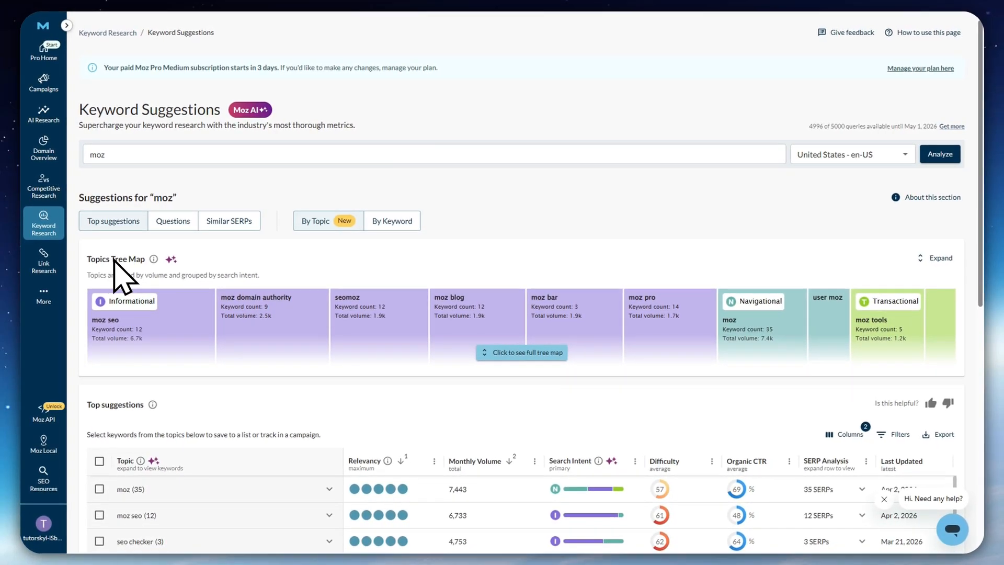
{"action": "scroll", "coordinate": [292, 297], "scroll_direction": "down", "scroll_amount": 1}
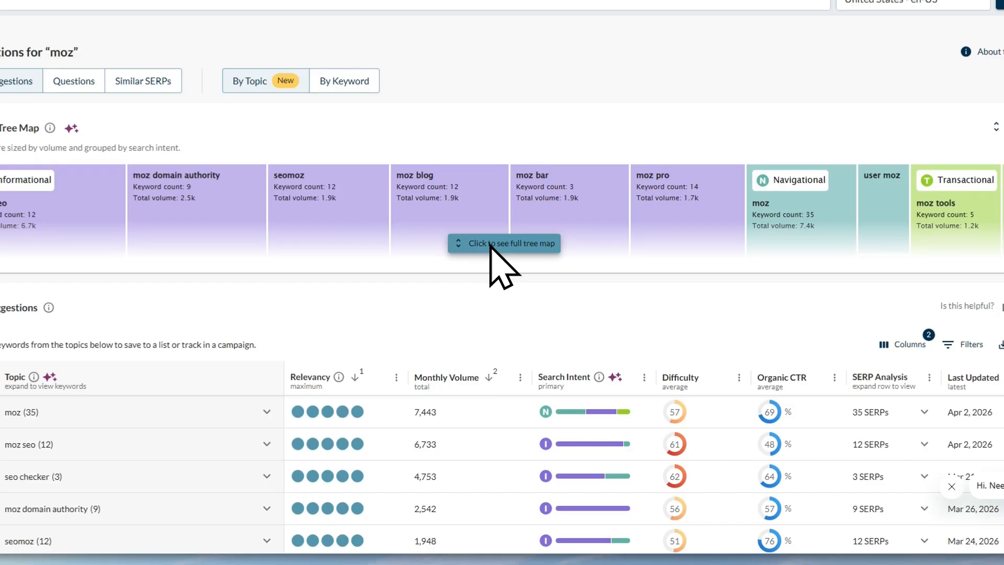
{"action": "left_click", "coordinate": [510, 308]}
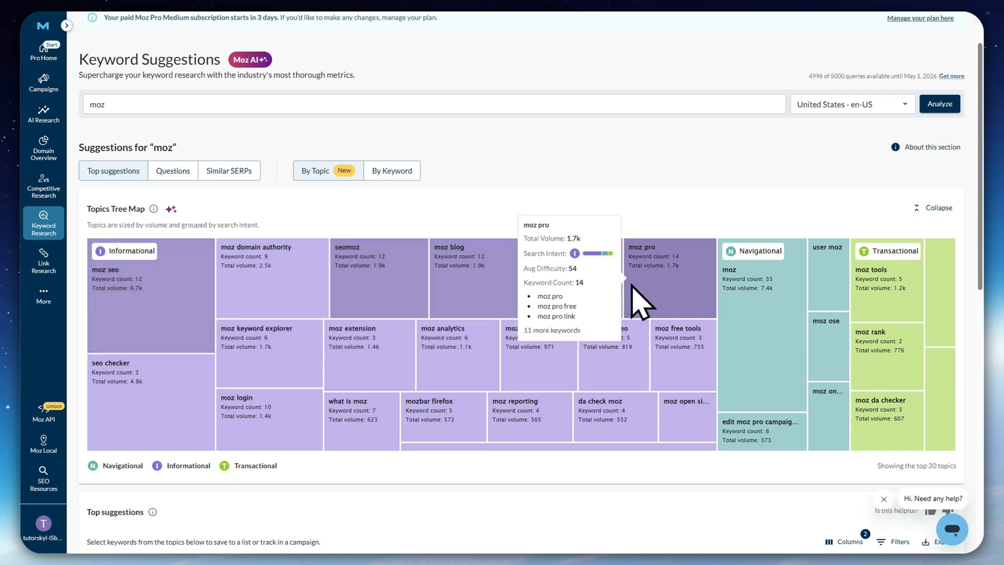
{"action": "scroll", "coordinate": [610, 354], "scroll_direction": "down", "scroll_amount": 2}
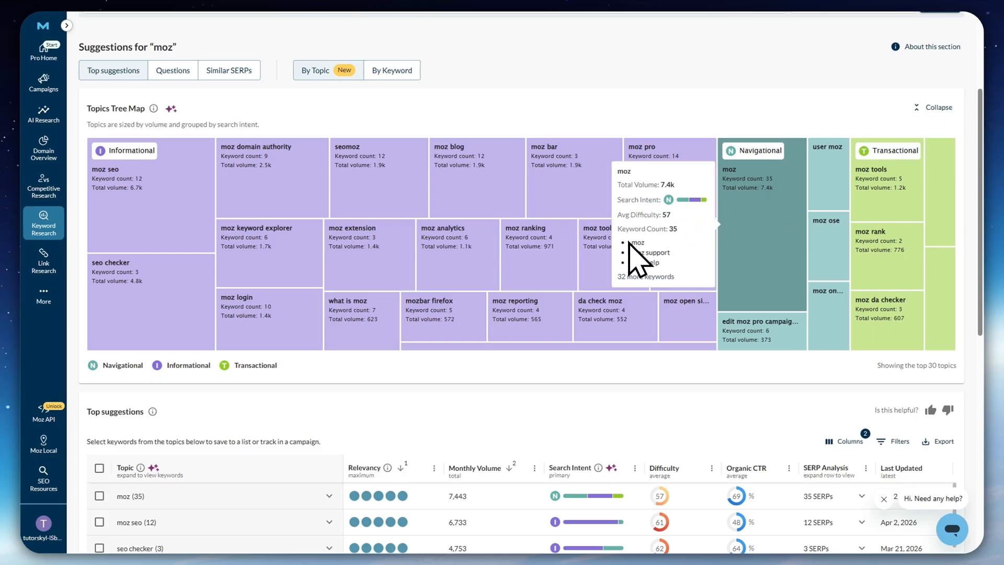
Examine the Top suggestions by topic, comparing Relevancy, Monthly Volume, Search Intent, Difficulty and Organic CTR
{"action": "scroll", "coordinate": [510, 361], "scroll_direction": "down", "scroll_amount": 5}
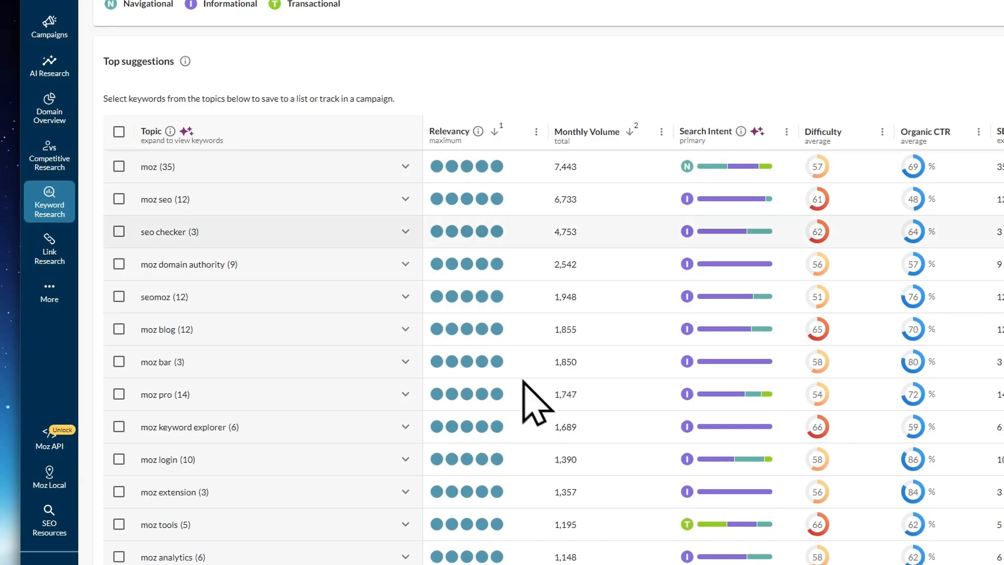
{"action": "scroll", "coordinate": [470, 356], "scroll_direction": "down", "scroll_amount": 5}
{"action": "scroll", "coordinate": [494, 387], "scroll_direction": "up", "scroll_amount": 5}
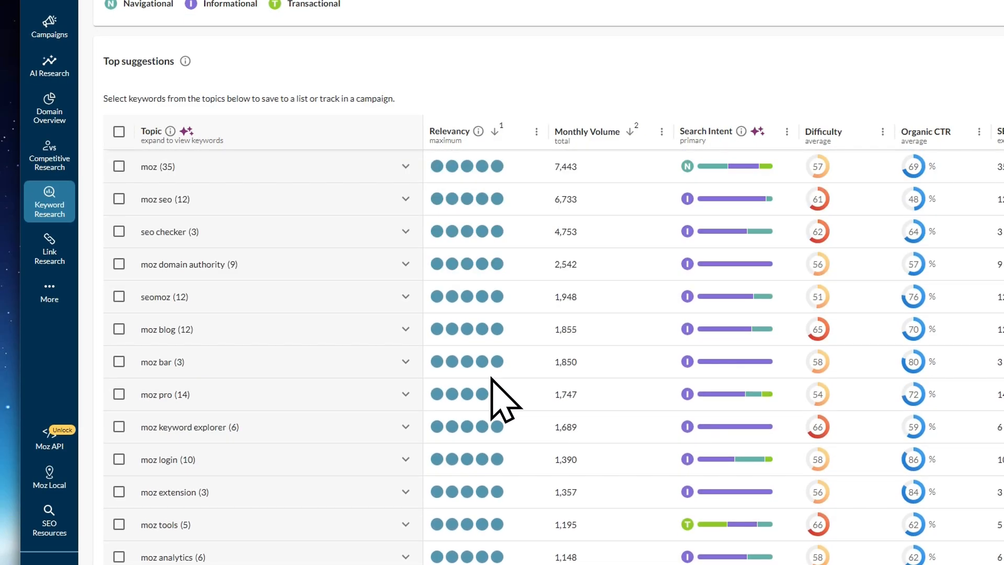
{"action": "scroll", "coordinate": [513, 46], "scroll_direction": "down", "scroll_amount": 1}
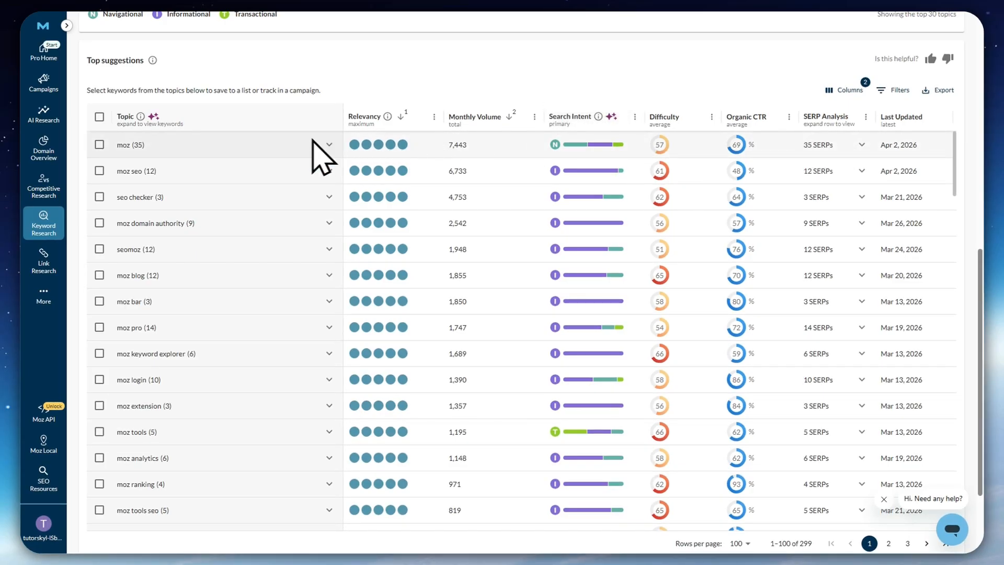
{"action": "scroll", "coordinate": [486, 71], "scroll_direction": "down", "scroll_amount": 2}
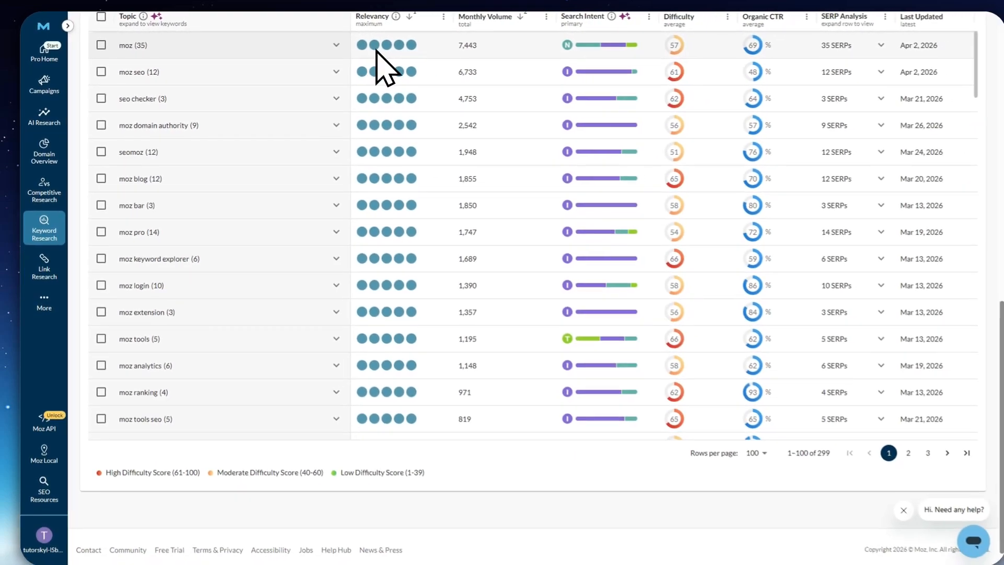
Select the topics moz, moz seo and seo checker in Top suggestions, and look through the other suggested topics
{"action": "scroll", "coordinate": [246, 251], "scroll_direction": "up", "scroll_amount": 3}
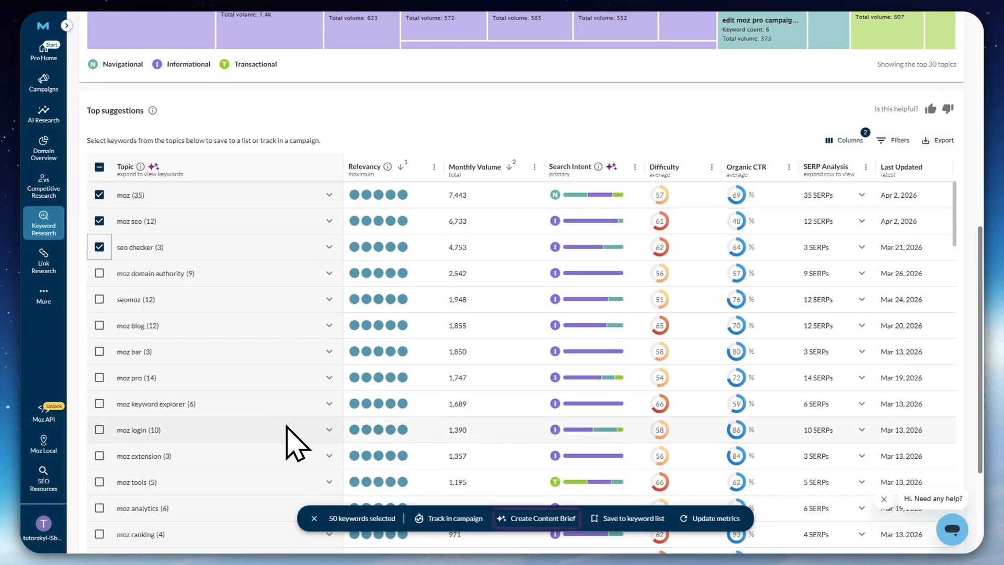
{"action": "scroll", "coordinate": [219, 397], "scroll_direction": "down", "scroll_amount": 5}
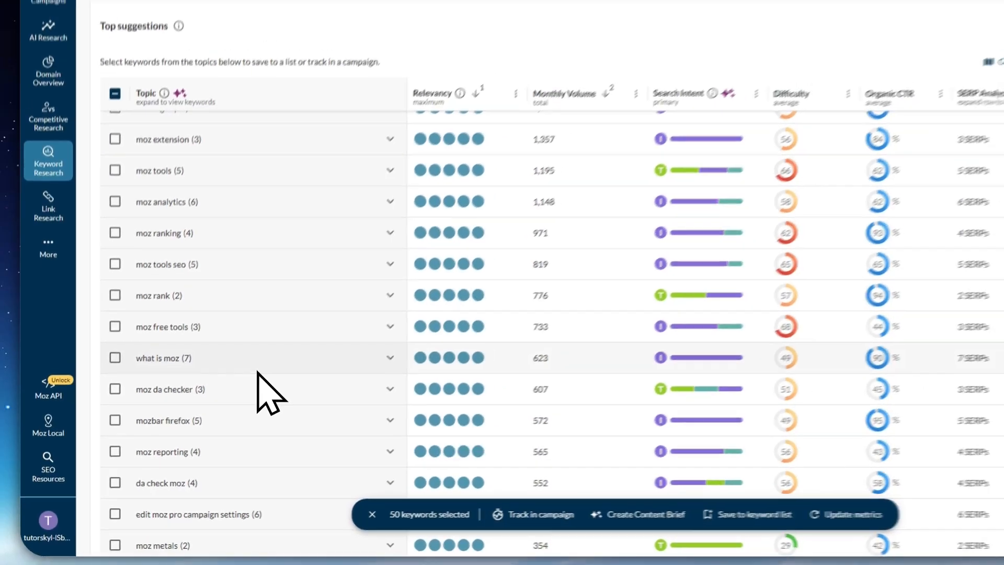
{"action": "scroll", "coordinate": [257, 371], "scroll_direction": "down", "scroll_amount": 3}
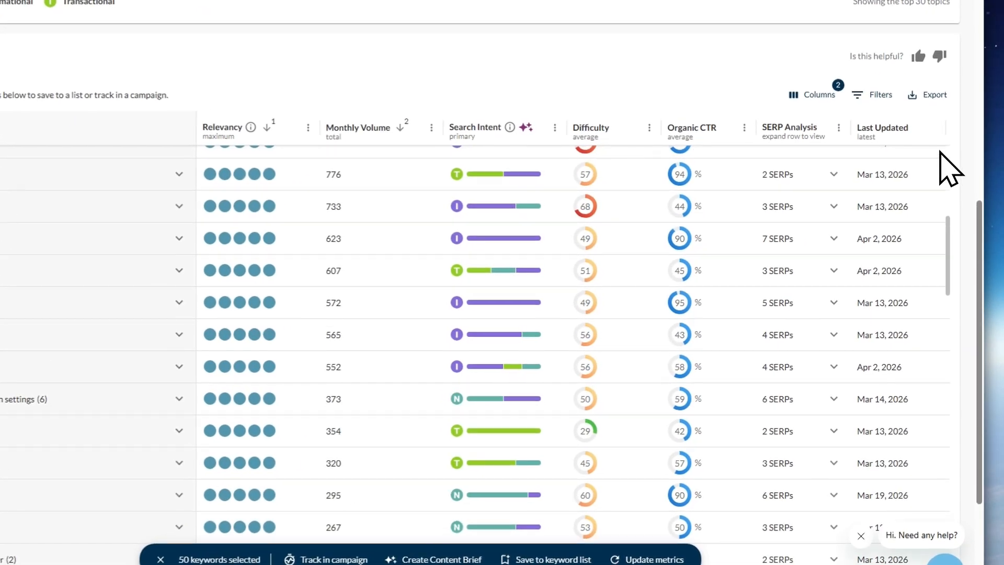
{"action": "scroll", "coordinate": [934, 199], "scroll_direction": "up", "scroll_amount": 6}
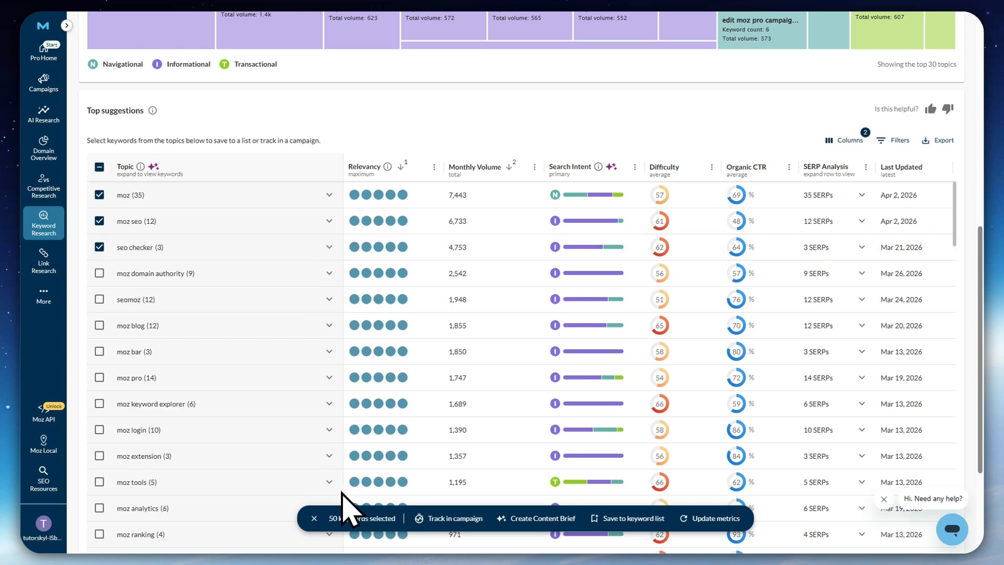
{"action": "scroll", "coordinate": [193, 293], "scroll_direction": "up", "scroll_amount": 3}
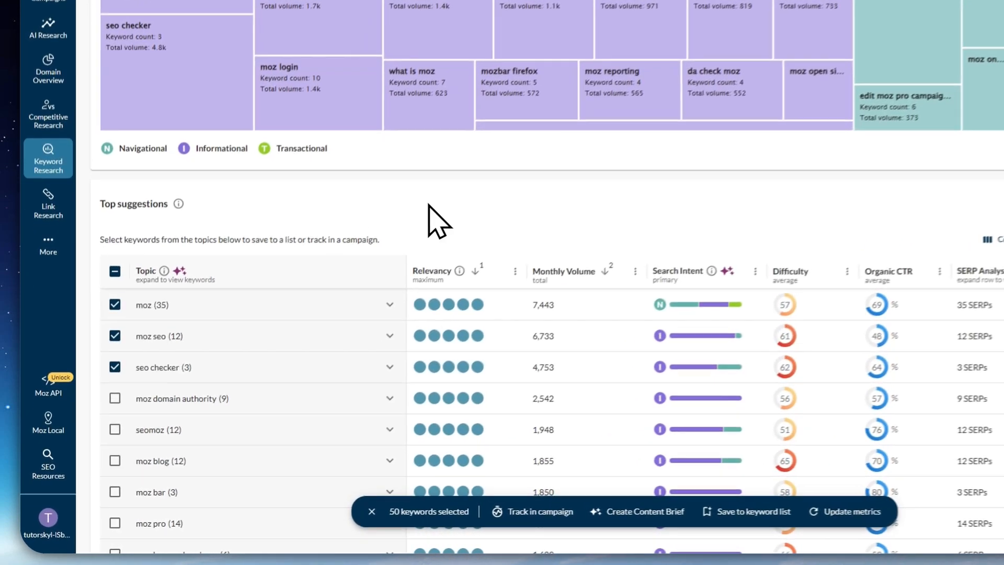
{"action": "scroll", "coordinate": [368, 260], "scroll_direction": "down", "scroll_amount": 2}
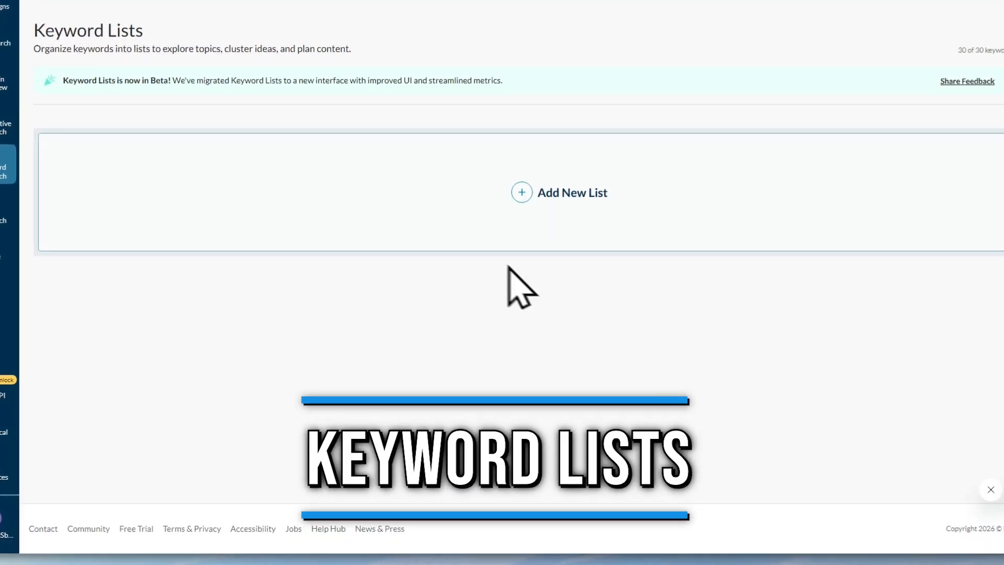
Open Keyword Lists and start a new list named "Moz sample keywords"
{"action": "mouse_move", "coordinate": [31, 238]}
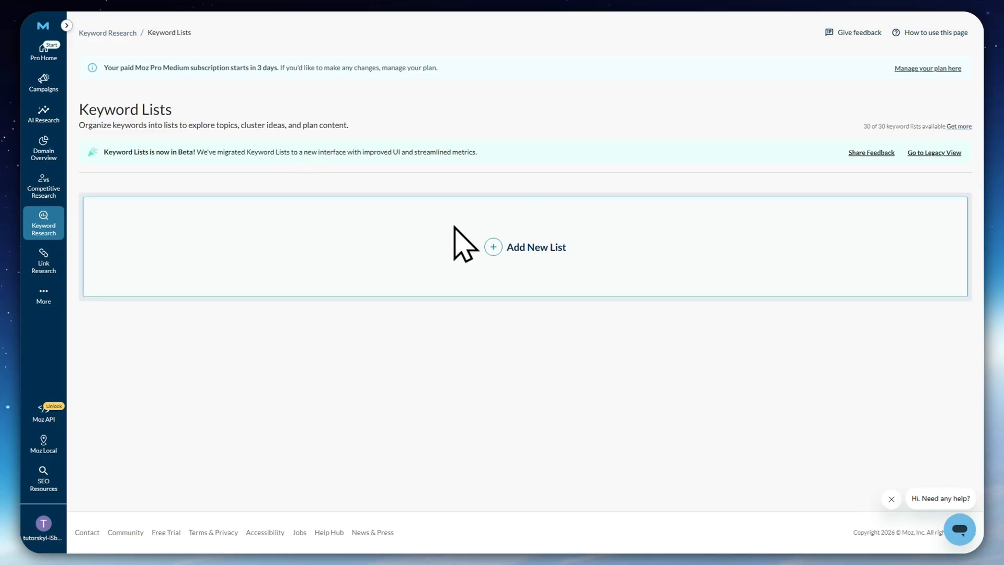
{"action": "left_click", "coordinate": [283, 243]}
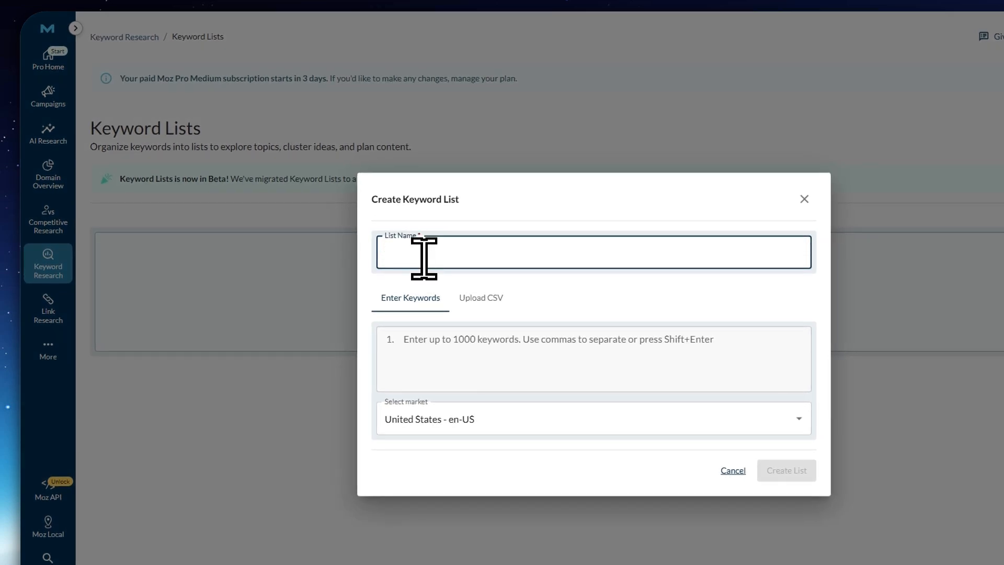
{"action": "type", "text": "Moz sample keywords"}
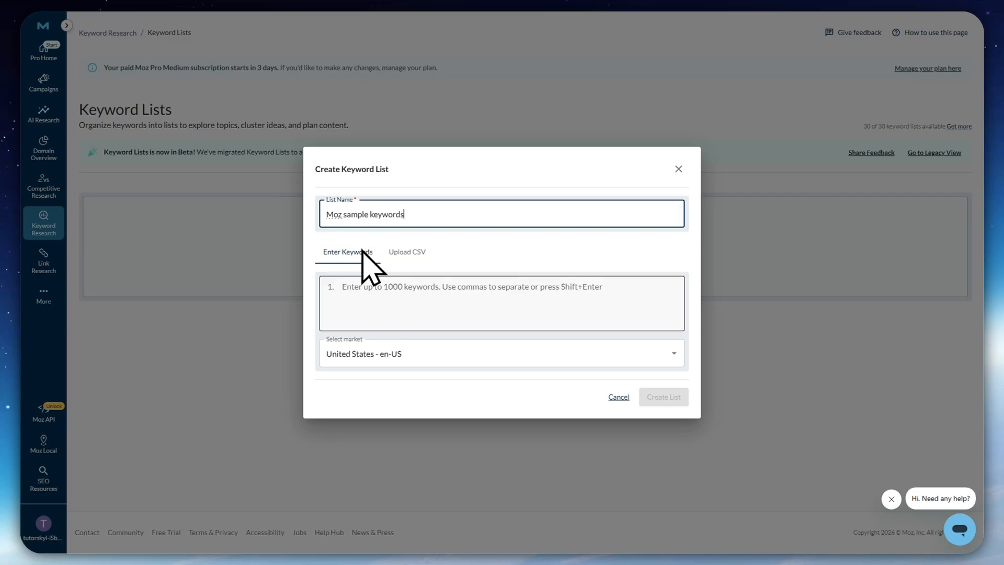
Paste the prepared SEO keywords into the new list and trim "organic search" and empty lines, ending with "organic seo" as keyword 100
{"action": "left_click", "coordinate": [375, 292]}
{"action": "key", "text": "ctrl+v"}
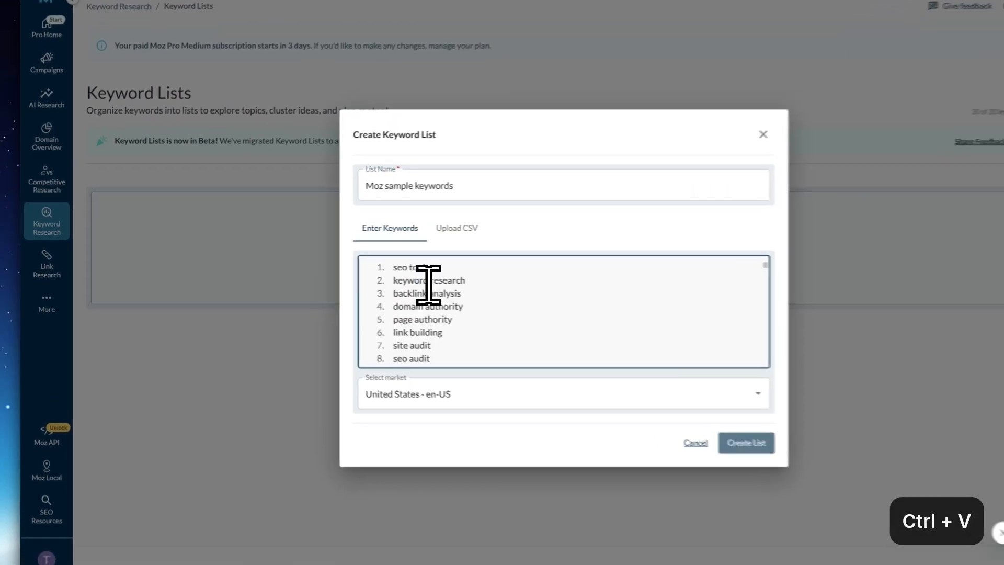
{"action": "scroll", "coordinate": [511, 292], "scroll_direction": "down", "scroll_amount": 8}
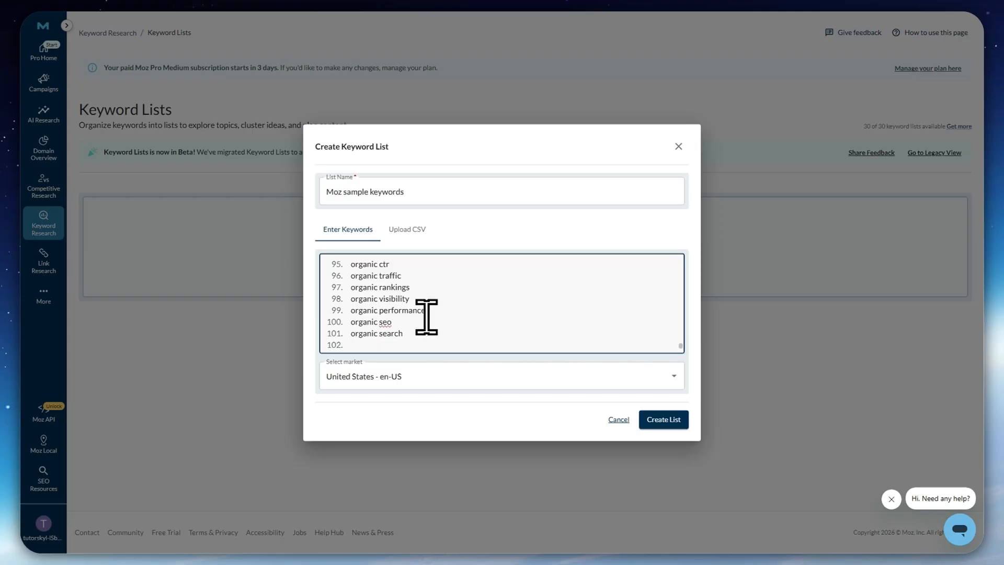
{"action": "left_click_drag", "start_coordinate": [417, 333], "coordinate": [329, 314]}
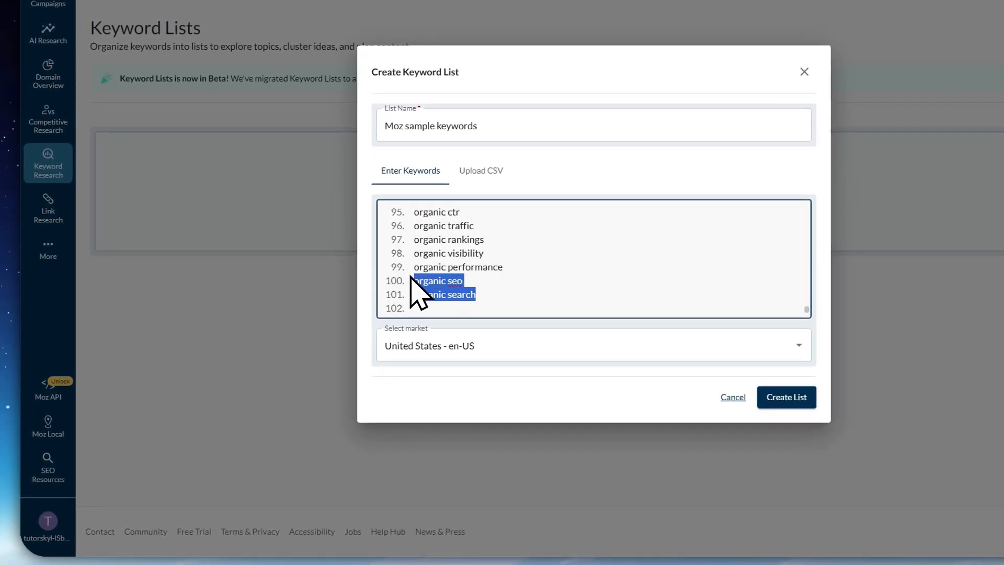
{"action": "key", "text": "BackSpace"}
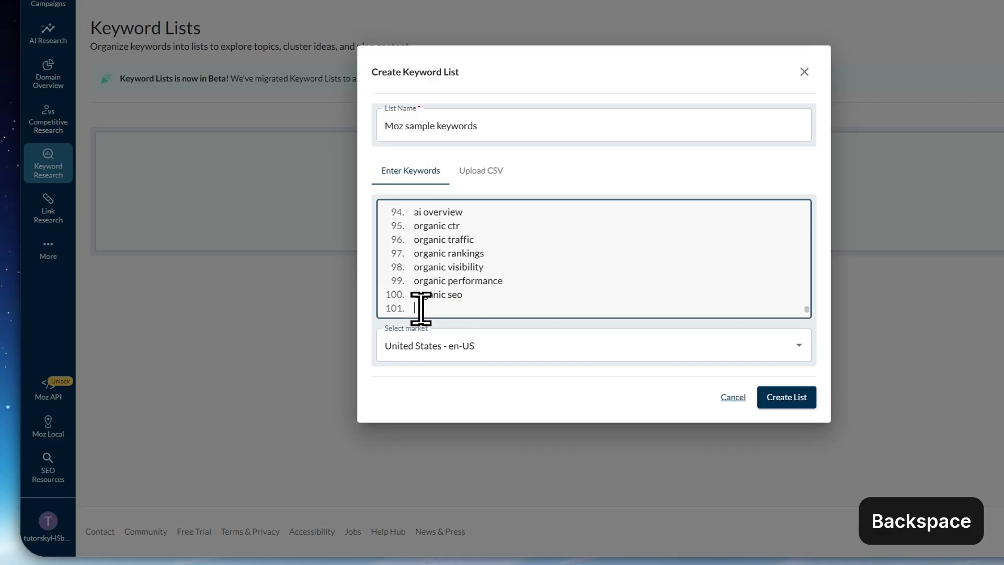
{"action": "key", "text": "BackSpace"}
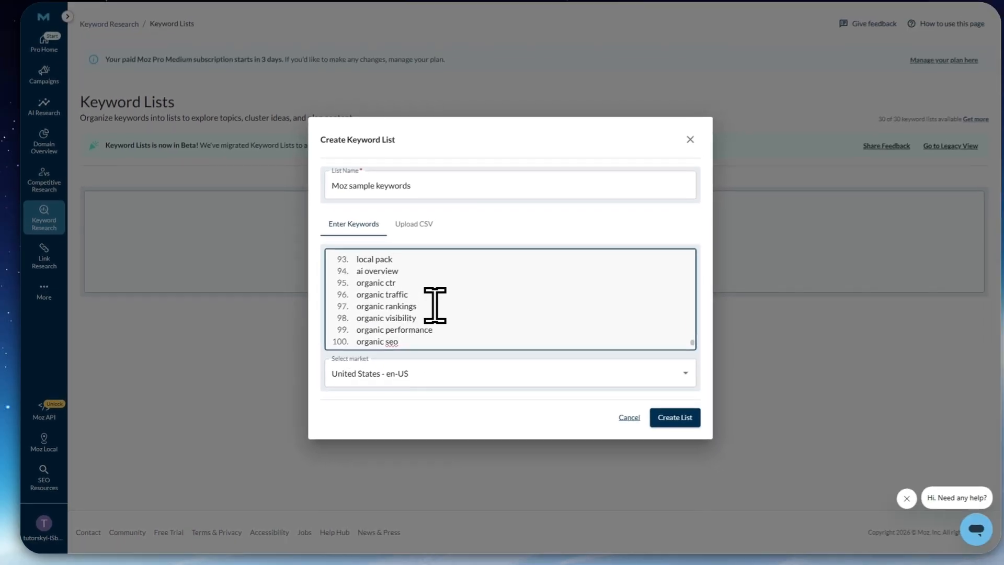
Check the pasted keywords and create the "Moz sample keywords" list for the United States - en-US market
{"action": "scroll", "coordinate": [501, 262], "scroll_direction": "up", "scroll_amount": 5}
{"action": "scroll", "coordinate": [460, 321], "scroll_direction": "down", "scroll_amount": 5}
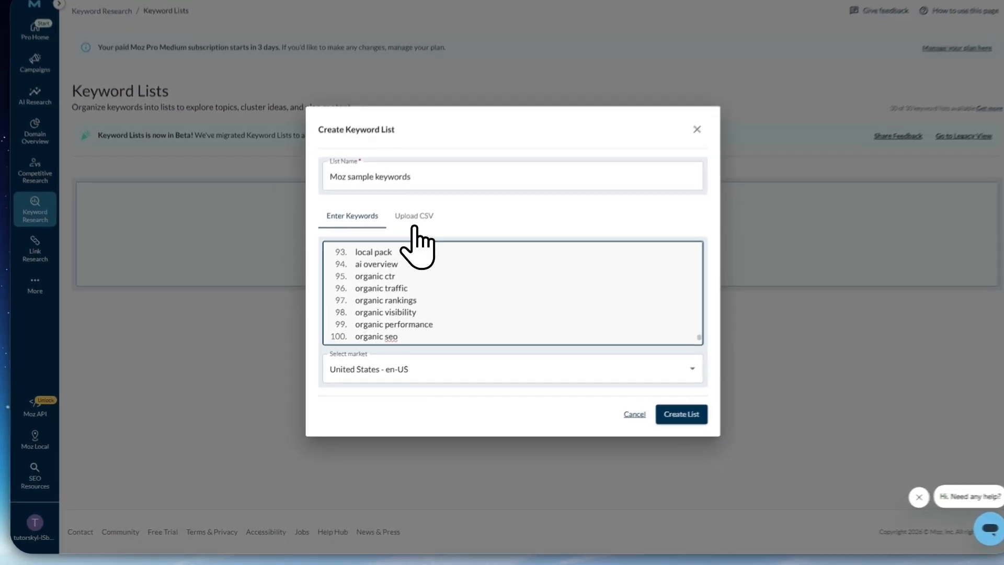
{"action": "left_click", "coordinate": [408, 229]}
{"action": "left_click", "coordinate": [366, 168]}
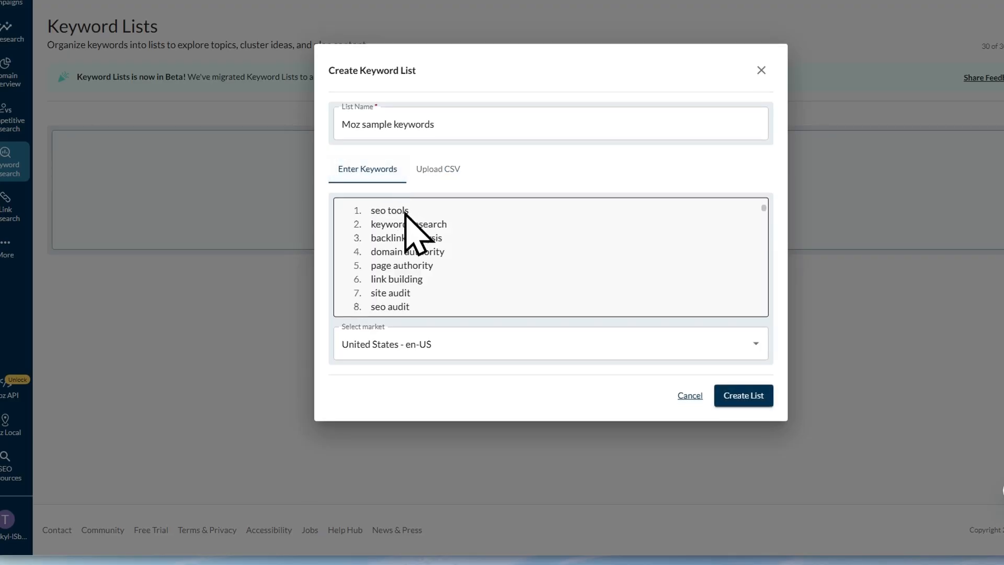
{"action": "scroll", "coordinate": [473, 272], "scroll_direction": "down", "scroll_amount": 5}
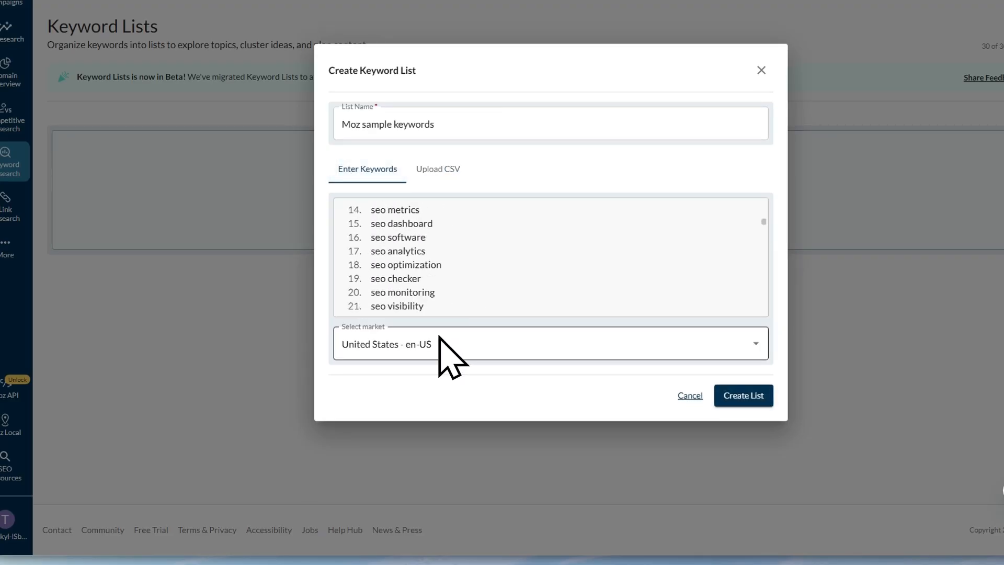
{"action": "left_click", "coordinate": [745, 396]}
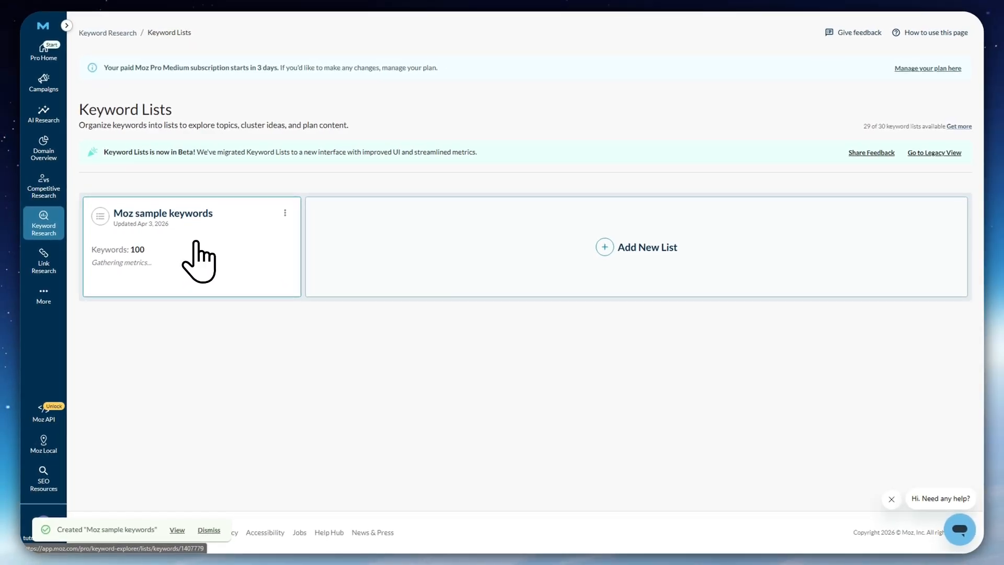
Open the Moz sample keywords list and examine its keywords, metric columns, tracked labels and metrics-gathering status
{"action": "left_click", "coordinate": [202, 282]}
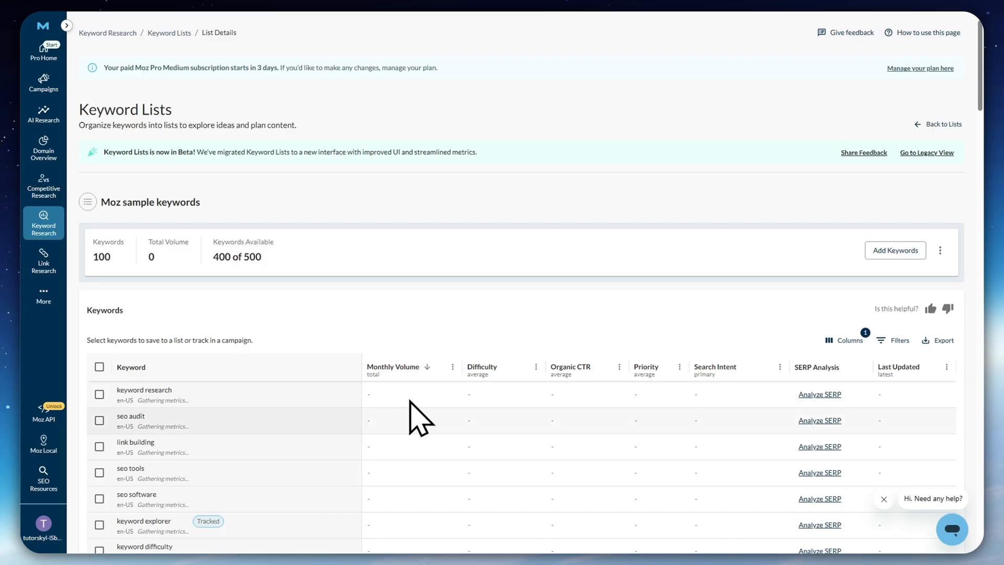
{"action": "scroll", "coordinate": [410, 417], "scroll_direction": "down", "scroll_amount": 4}
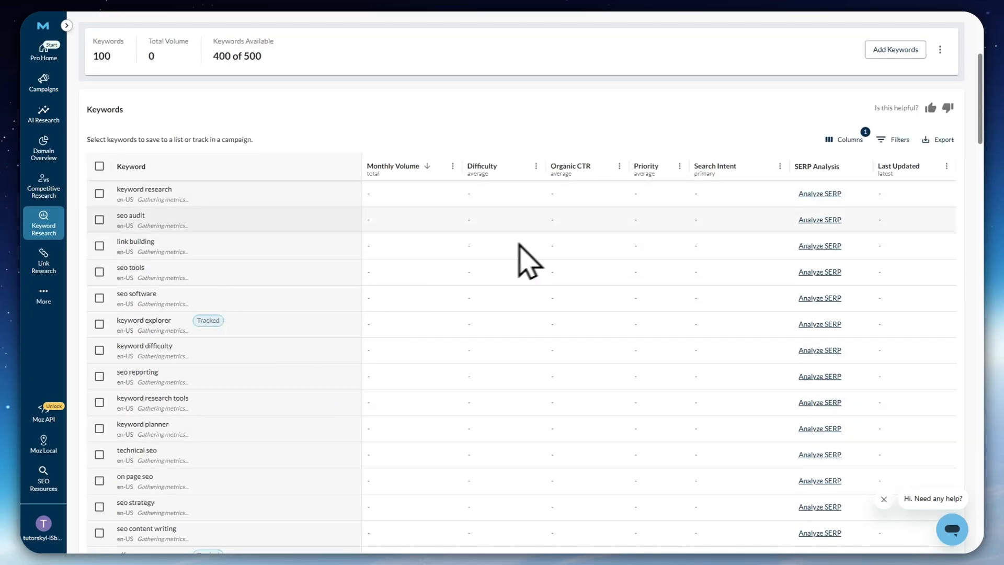
{"action": "scroll", "coordinate": [199, 230], "scroll_direction": "up", "scroll_amount": 4}
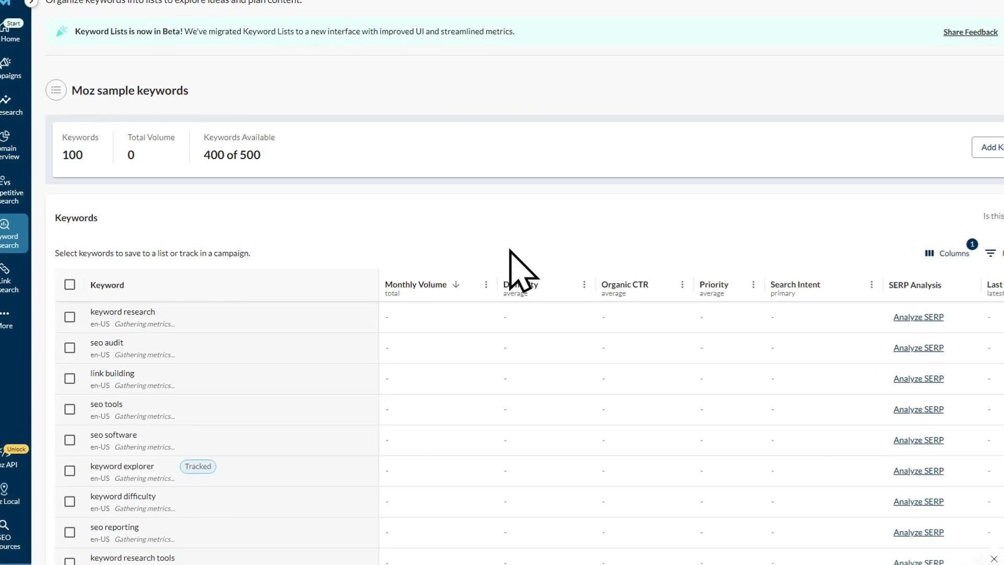
{"action": "scroll", "coordinate": [455, 352], "scroll_direction": "down", "scroll_amount": 5}
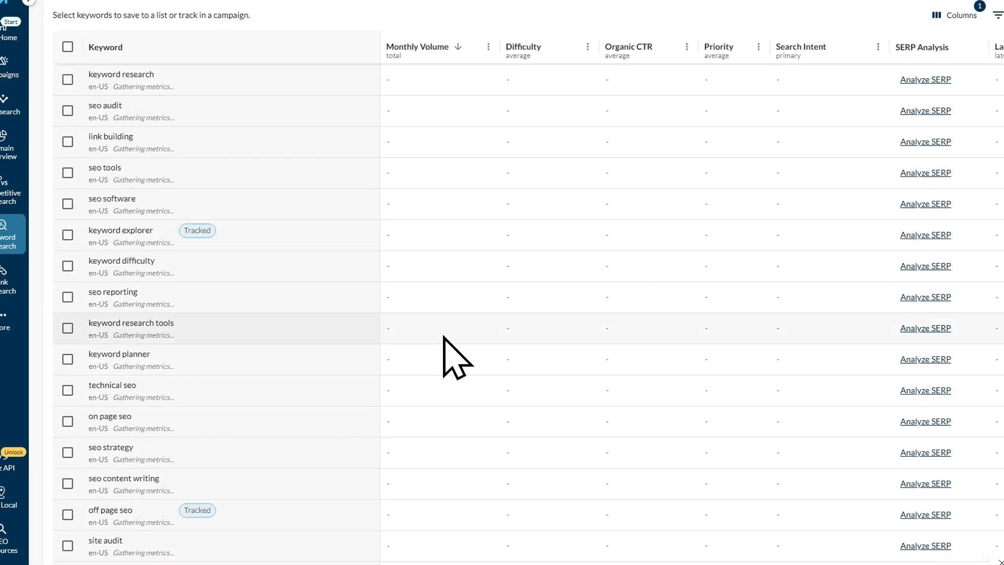
{"action": "scroll", "coordinate": [437, 416], "scroll_direction": "down", "scroll_amount": 3}
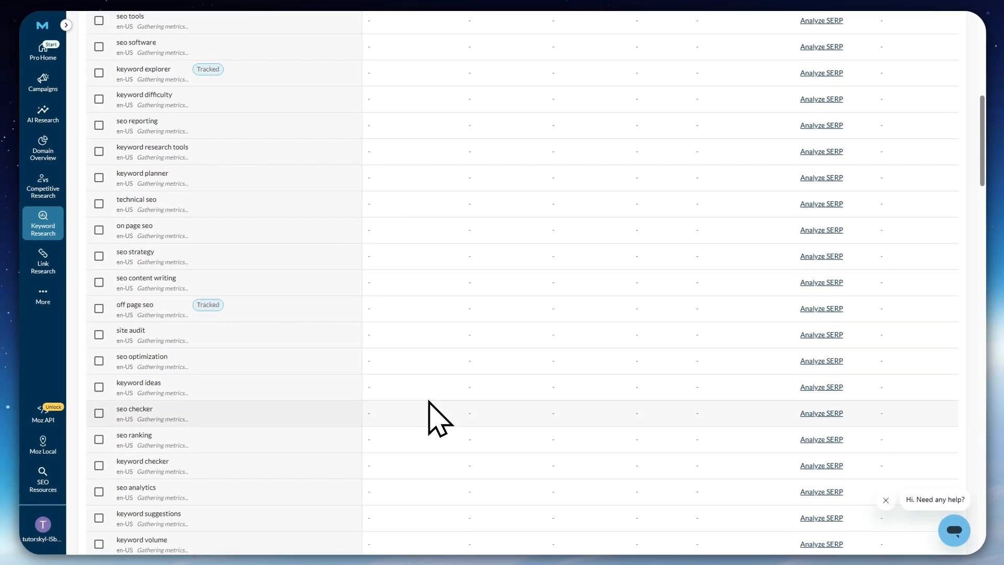
{"action": "scroll", "coordinate": [428, 408], "scroll_direction": "down", "scroll_amount": 10}
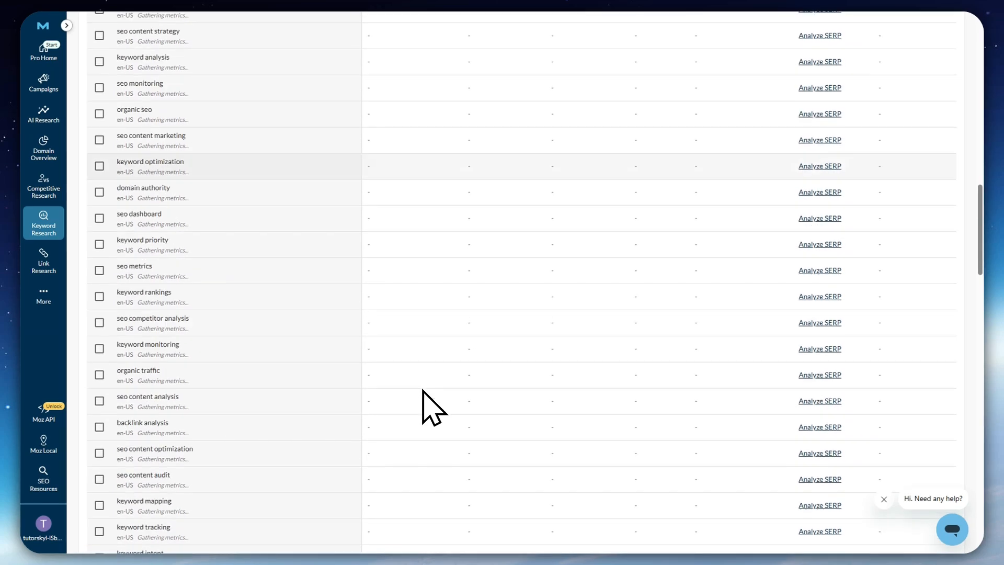
{"action": "scroll", "coordinate": [425, 407], "scroll_direction": "up", "scroll_amount": 4}
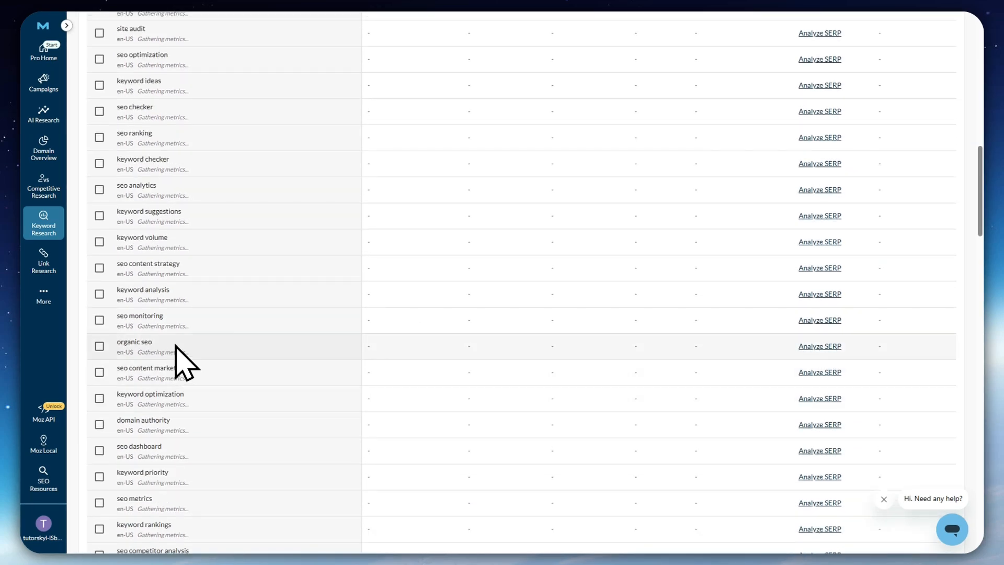
{"action": "scroll", "coordinate": [168, 272], "scroll_direction": "up", "scroll_amount": 4}
{"action": "left_click_drag", "start_coordinate": [138, 215], "coordinate": [190, 214]}
{"action": "scroll", "coordinate": [250, 256], "scroll_direction": "up", "scroll_amount": 4}
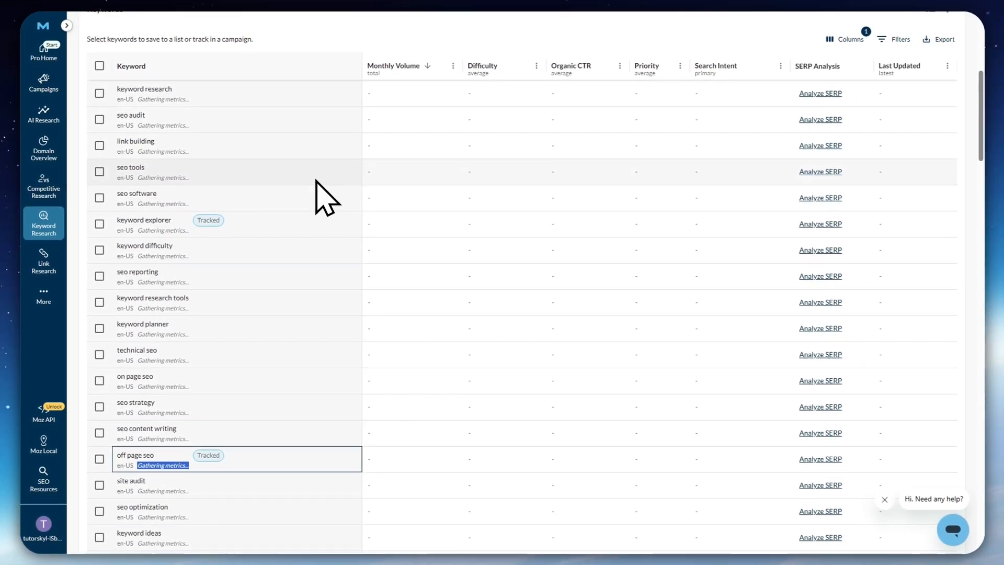
{"action": "scroll", "coordinate": [316, 204], "scroll_direction": "up", "scroll_amount": 2}
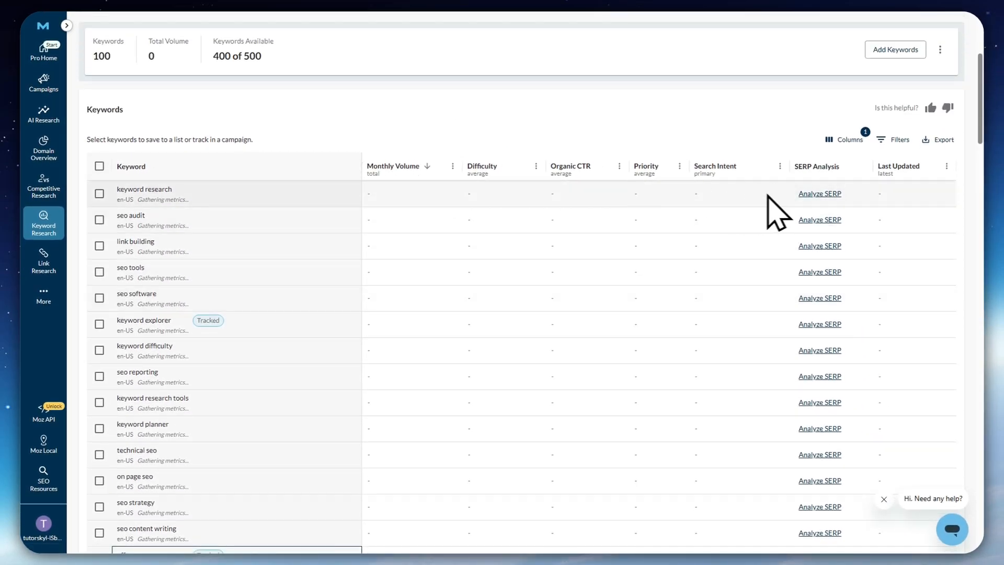
{"action": "scroll", "coordinate": [324, 242], "scroll_direction": "up", "scroll_amount": 4}
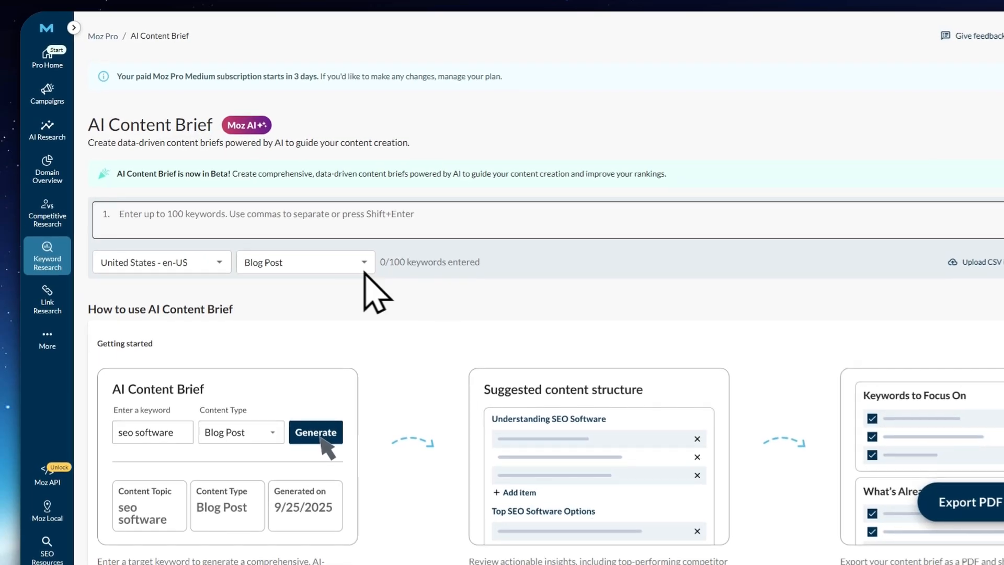
Load the SEO keywords from the search history into AI Content Brief and keep only the first 30, ending with "seo content brief"
{"action": "left_click", "coordinate": [203, 190]}
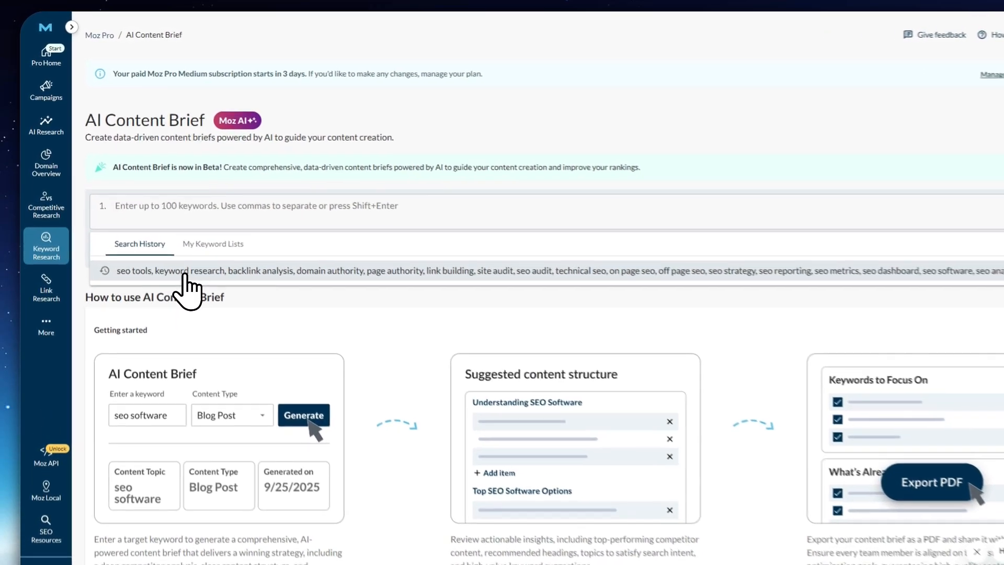
{"action": "left_click", "coordinate": [196, 246]}
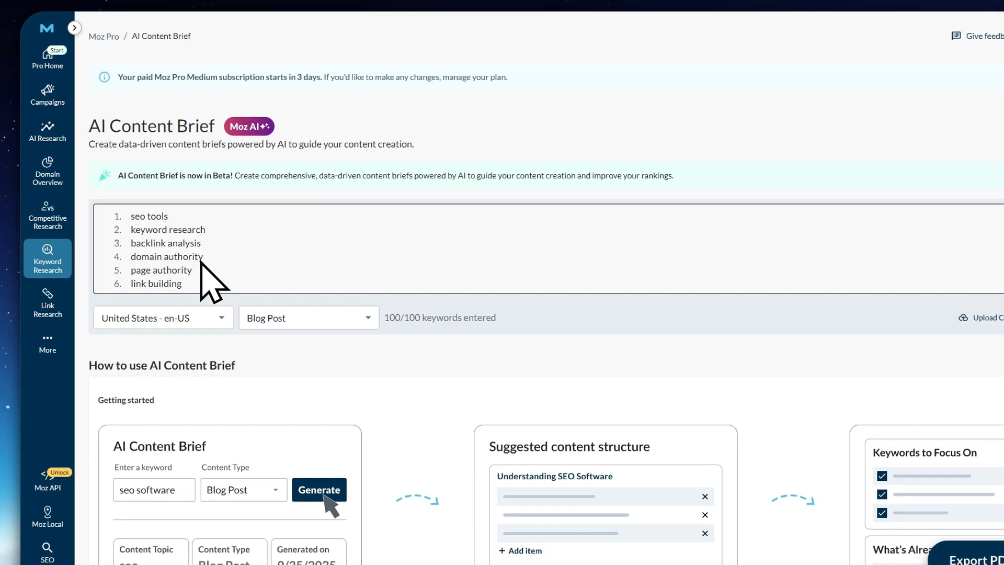
{"action": "scroll", "coordinate": [202, 262], "scroll_direction": "down", "scroll_amount": 20}
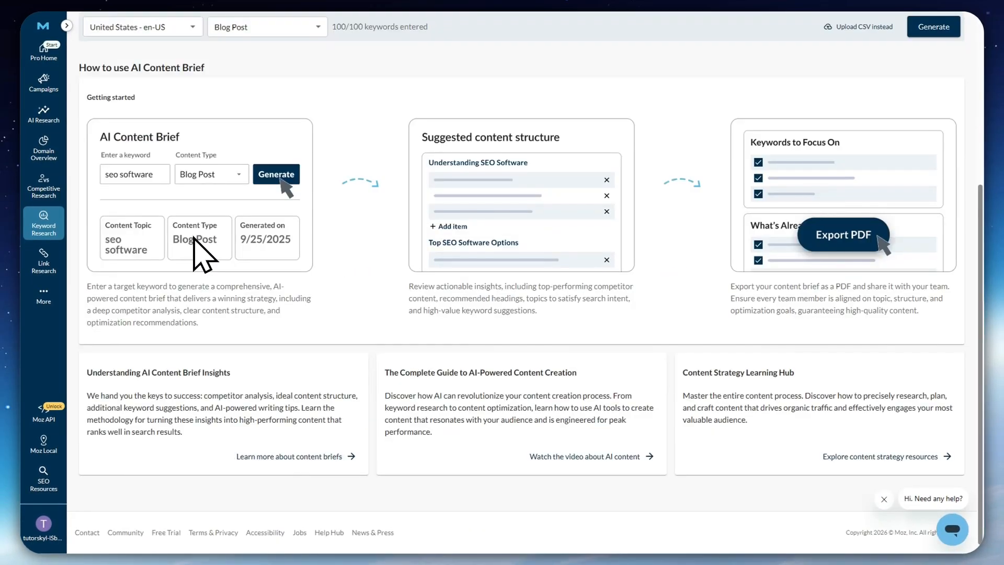
{"action": "scroll", "coordinate": [195, 235], "scroll_direction": "up", "scroll_amount": 5}
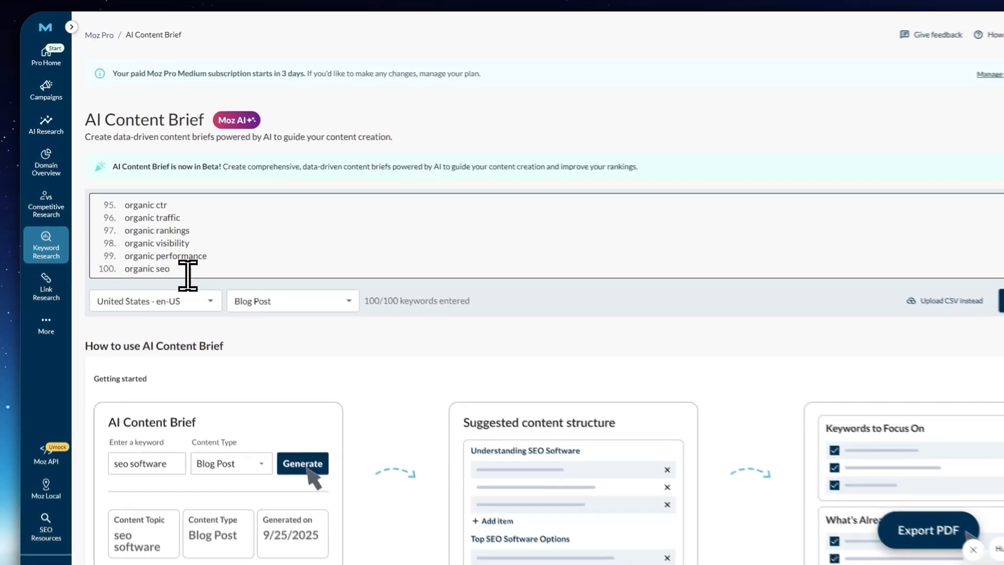
{"action": "left_click_drag", "start_coordinate": [176, 252], "coordinate": [123, 244]}
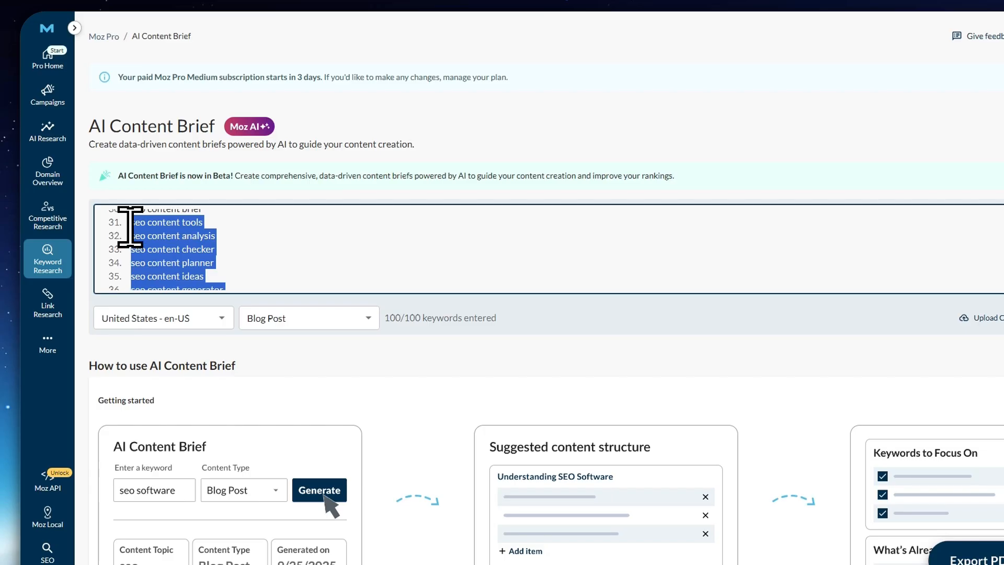
{"action": "key", "text": "BackSpace"}
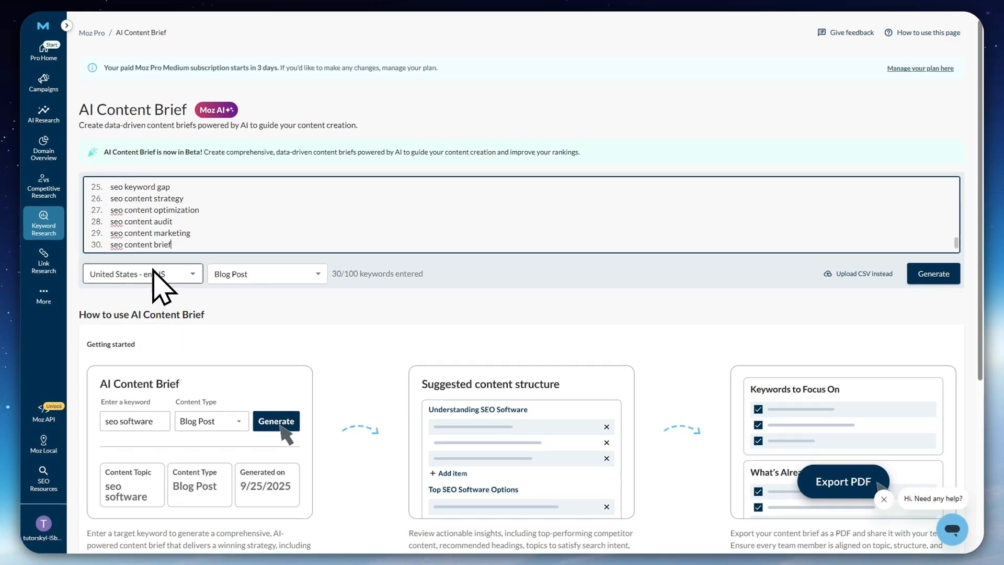
Set the content type to How-To Guide and generate the AI content brief, reading and accepting the notice about query usage
{"action": "left_click", "coordinate": [265, 274]}
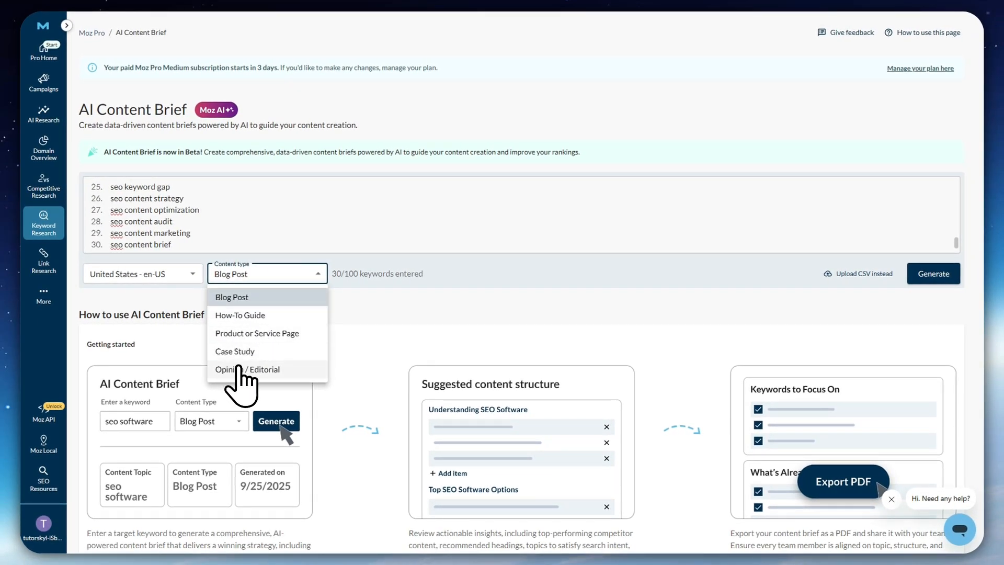
{"action": "left_click", "coordinate": [243, 315]}
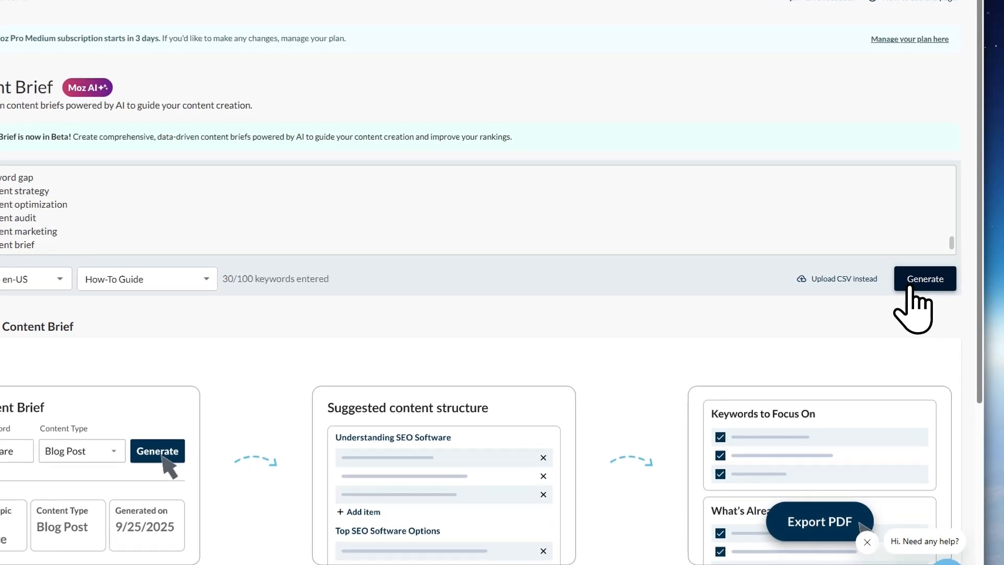
{"action": "left_click", "coordinate": [918, 278]}
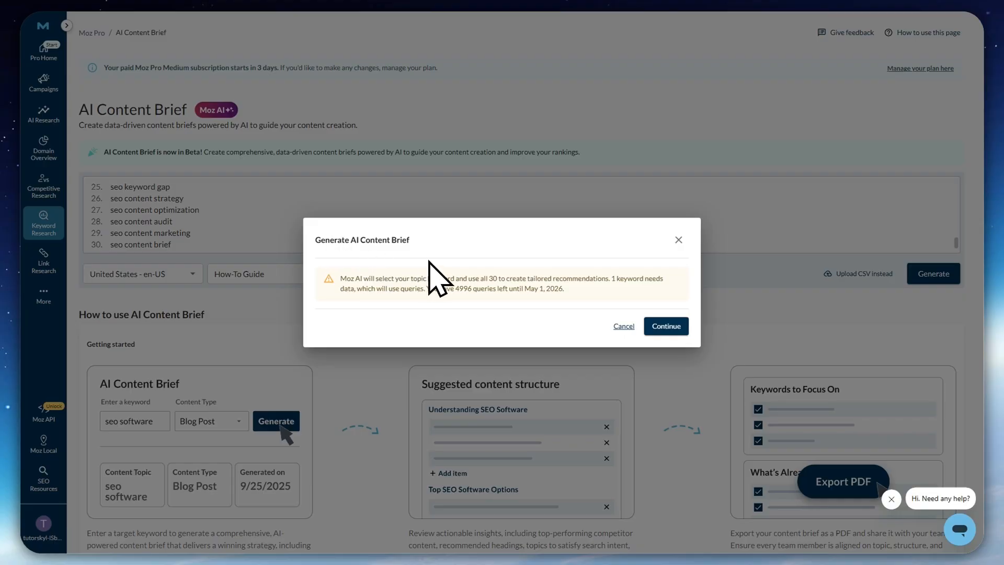
{"action": "left_click_drag", "start_coordinate": [324, 239], "coordinate": [462, 233]}
{"action": "left_click_drag", "start_coordinate": [349, 279], "coordinate": [422, 278]}
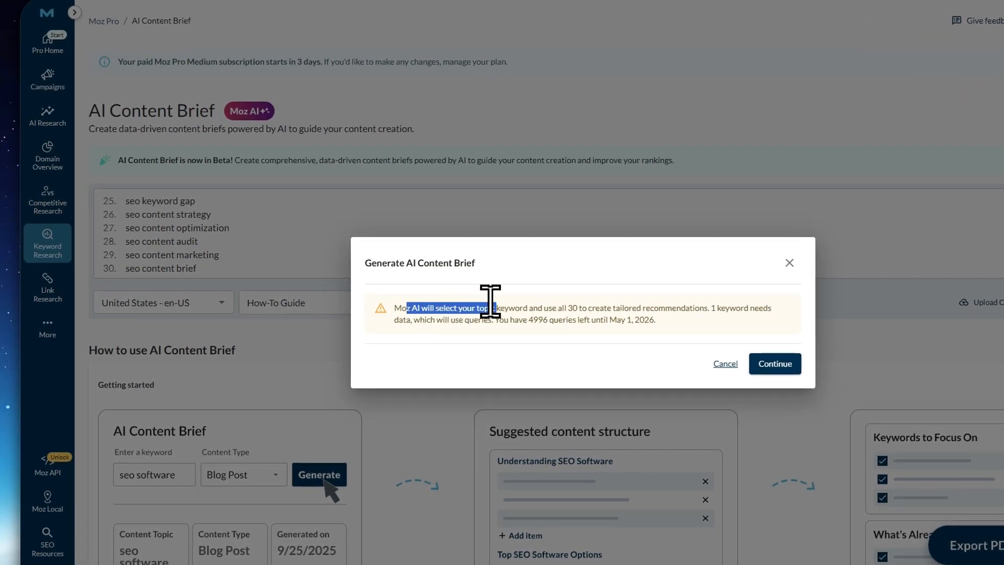
{"action": "left_click_drag", "start_coordinate": [512, 296], "coordinate": [607, 278]}
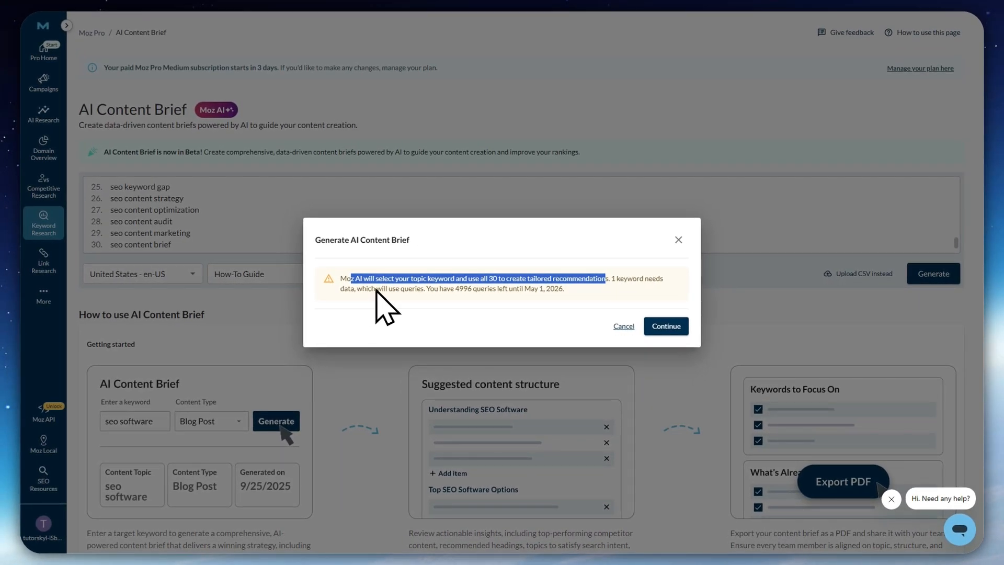
{"action": "left_click_drag", "start_coordinate": [426, 288], "coordinate": [491, 288]}
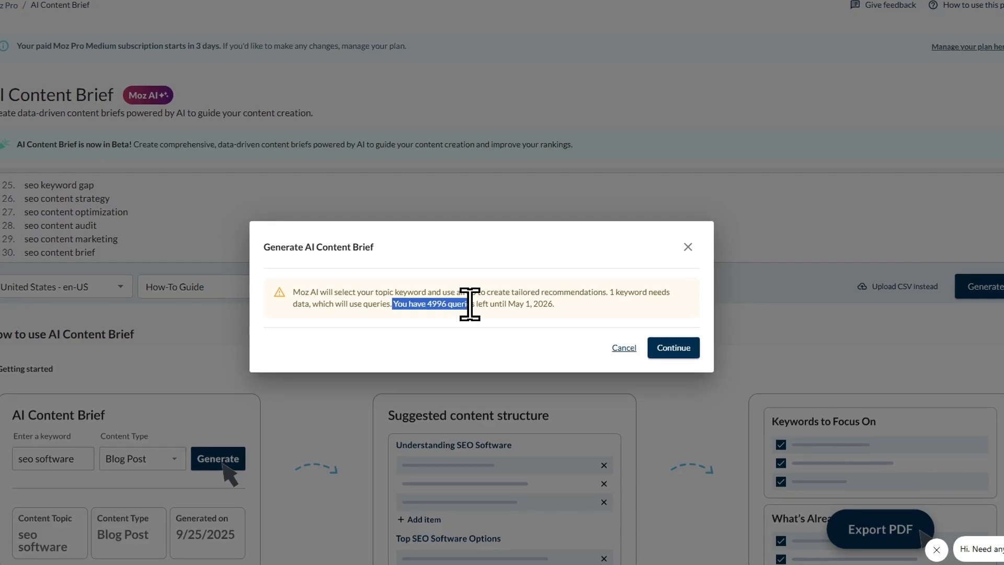
{"action": "left_click", "coordinate": [427, 303]}
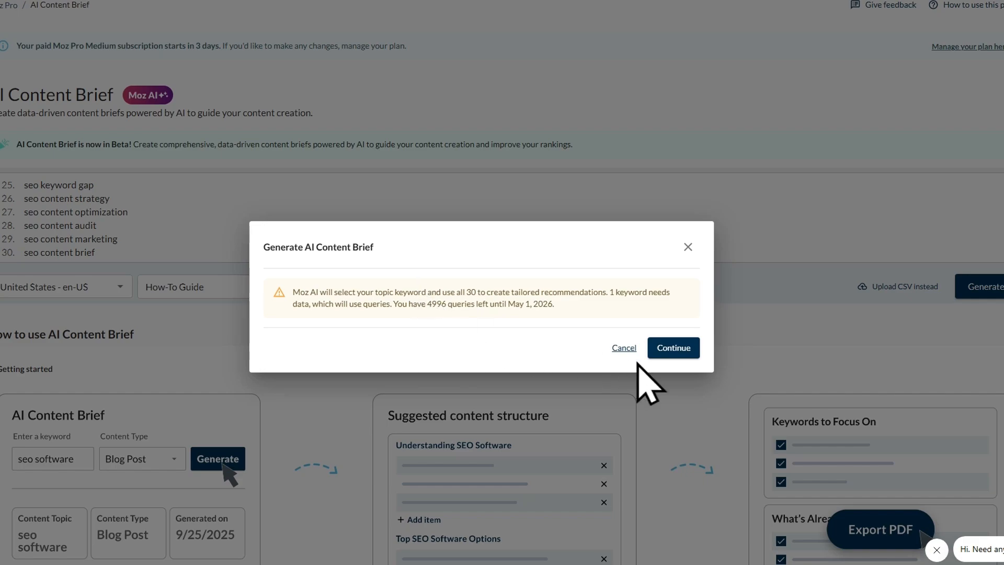
{"action": "left_click", "coordinate": [675, 348]}
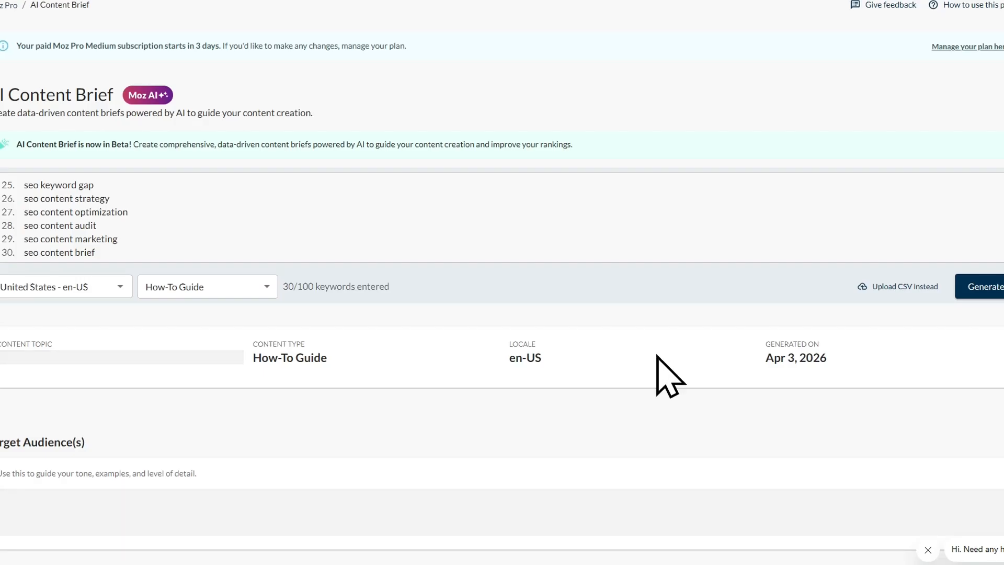
Look through the generated brief's content topic, Target Audience(s) and Sample Summary
{"action": "scroll", "coordinate": [643, 366], "scroll_direction": "down", "scroll_amount": 4}
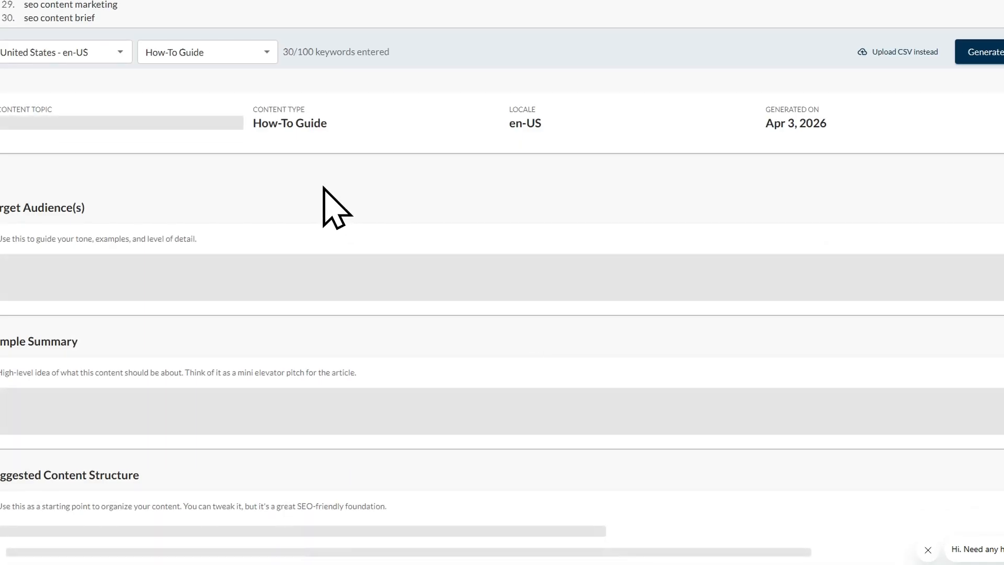
{"action": "scroll", "coordinate": [322, 306], "scroll_direction": "down", "scroll_amount": 2}
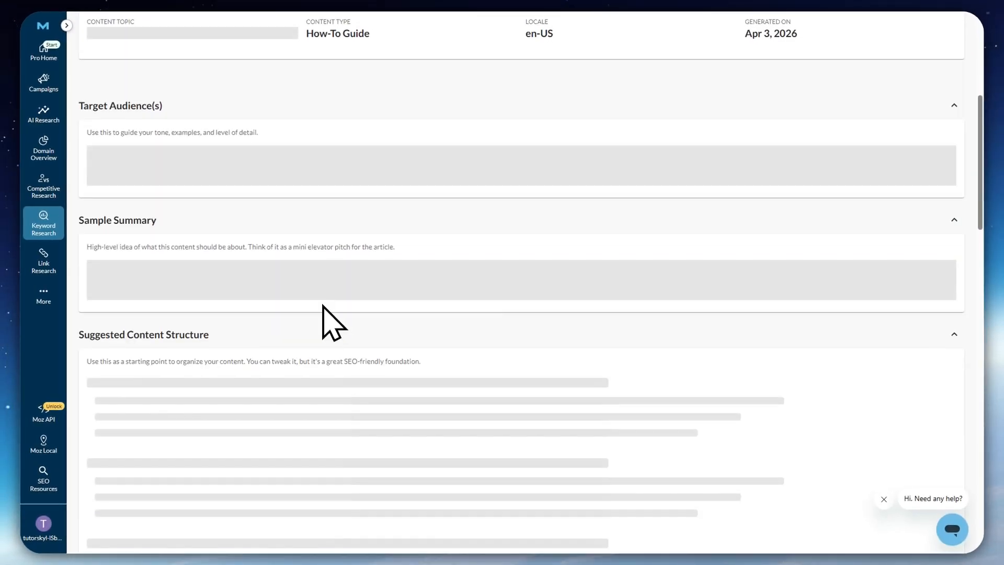
{"action": "scroll", "coordinate": [323, 306], "scroll_direction": "up", "scroll_amount": 4}
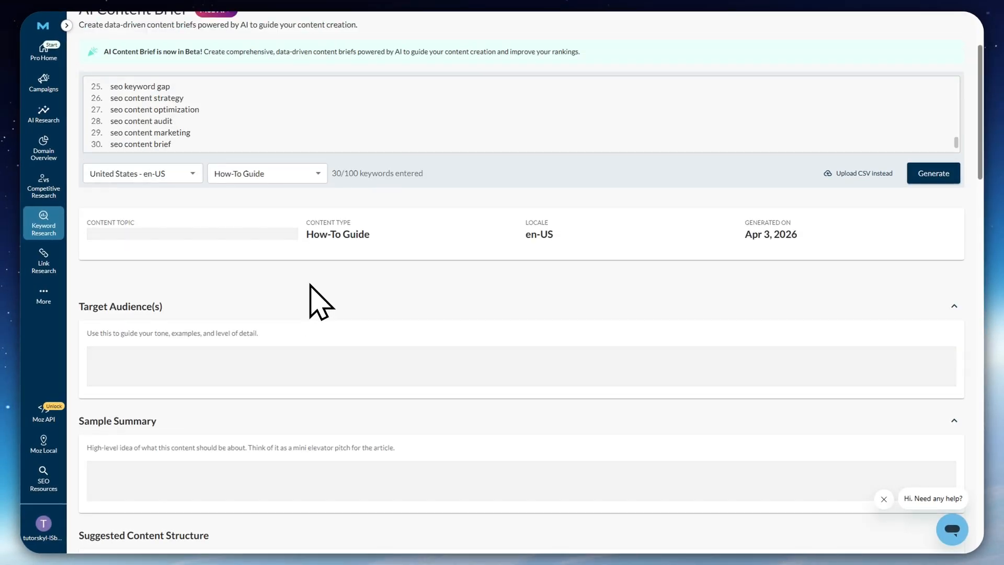
{"action": "scroll", "coordinate": [406, 398], "scroll_direction": "down", "scroll_amount": 4}
{"action": "scroll", "coordinate": [455, 471], "scroll_direction": "up", "scroll_amount": 6}
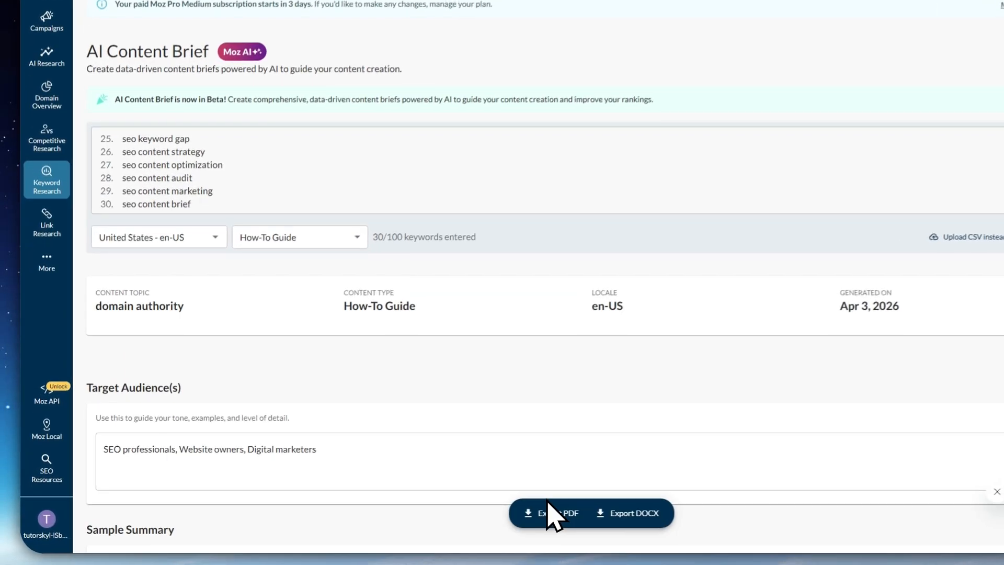
{"action": "scroll", "coordinate": [224, 319], "scroll_direction": "down", "scroll_amount": 3}
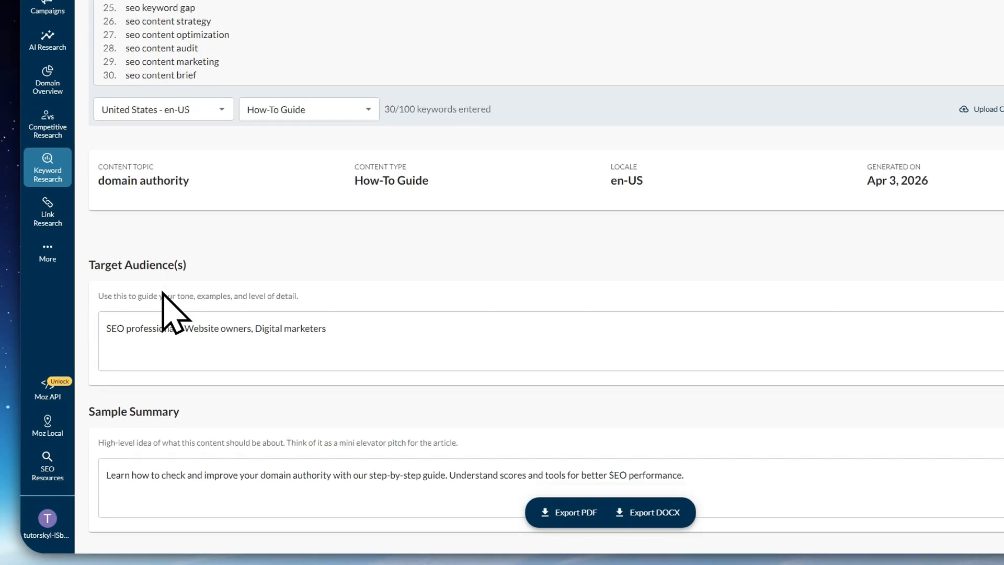
{"action": "scroll", "coordinate": [137, 194], "scroll_direction": "down", "scroll_amount": 2}
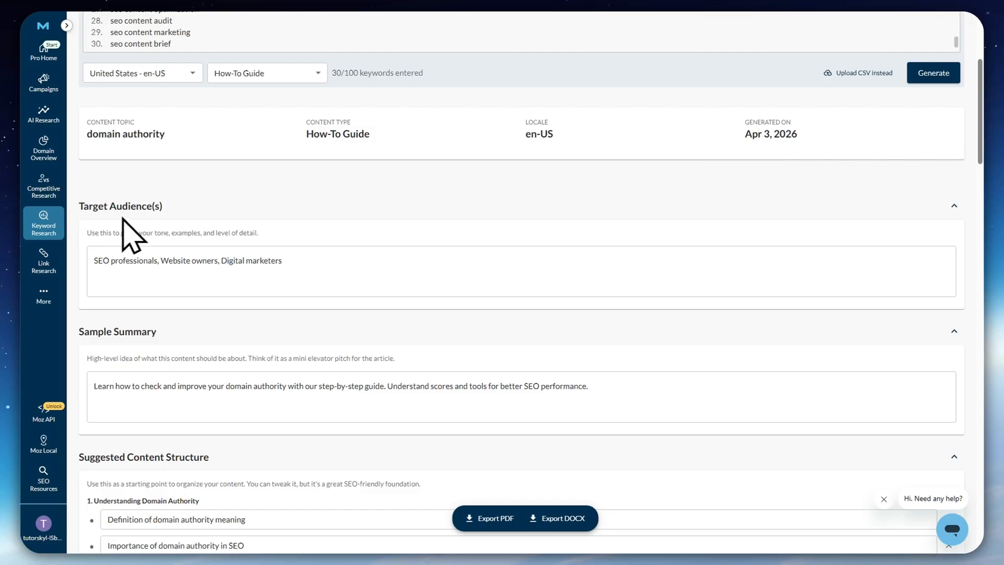
{"action": "scroll", "coordinate": [157, 337], "scroll_direction": "down", "scroll_amount": 4}
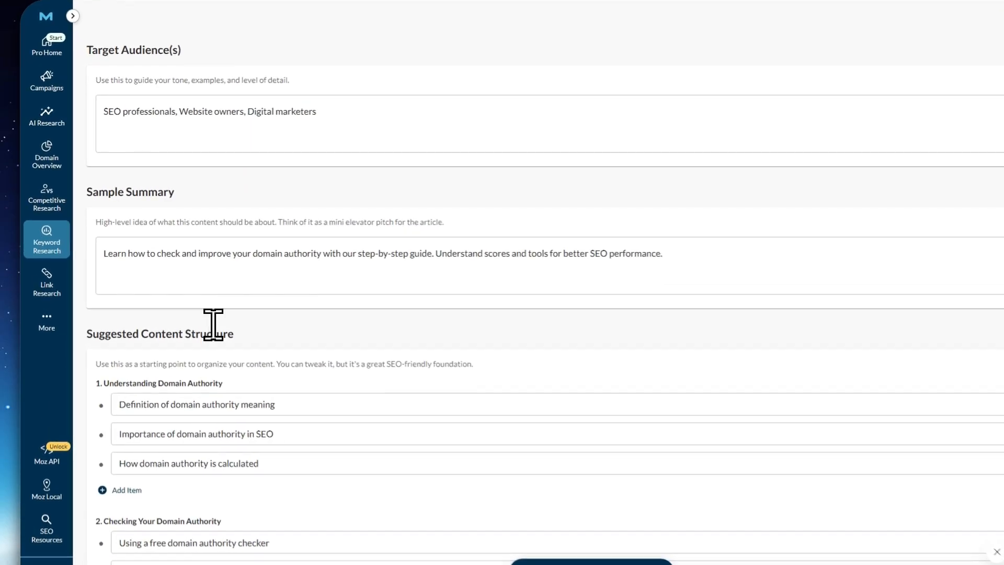
Read through the brief's Suggested Content Structure, from Understanding Domain Authority to Using Bulk Domain Authority Checkers
{"action": "left_click_drag", "start_coordinate": [100, 334], "coordinate": [252, 346]}
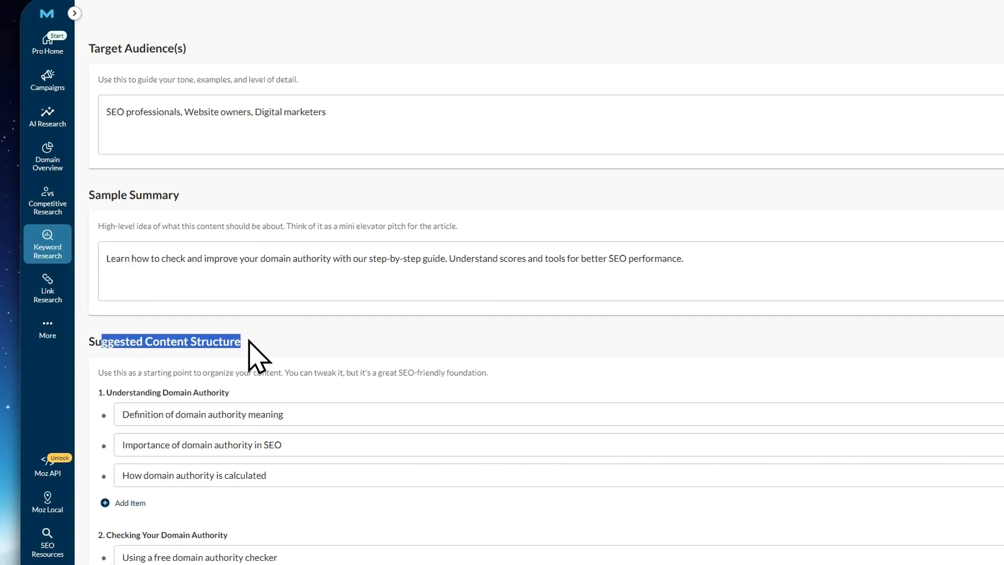
{"action": "scroll", "coordinate": [268, 350], "scroll_direction": "down", "scroll_amount": 1}
{"action": "scroll", "coordinate": [293, 377], "scroll_direction": "down", "scroll_amount": 2}
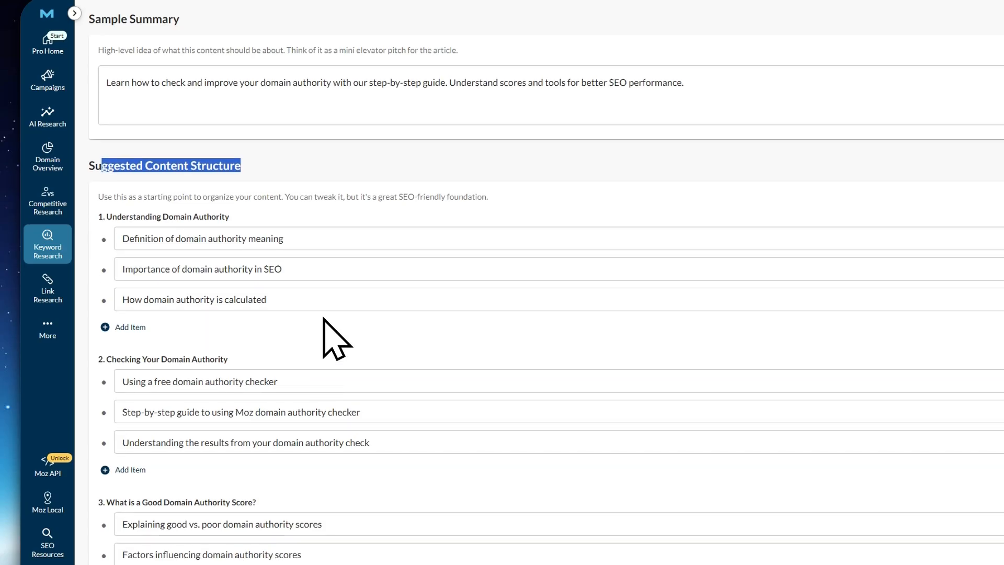
{"action": "left_click", "coordinate": [537, 190]}
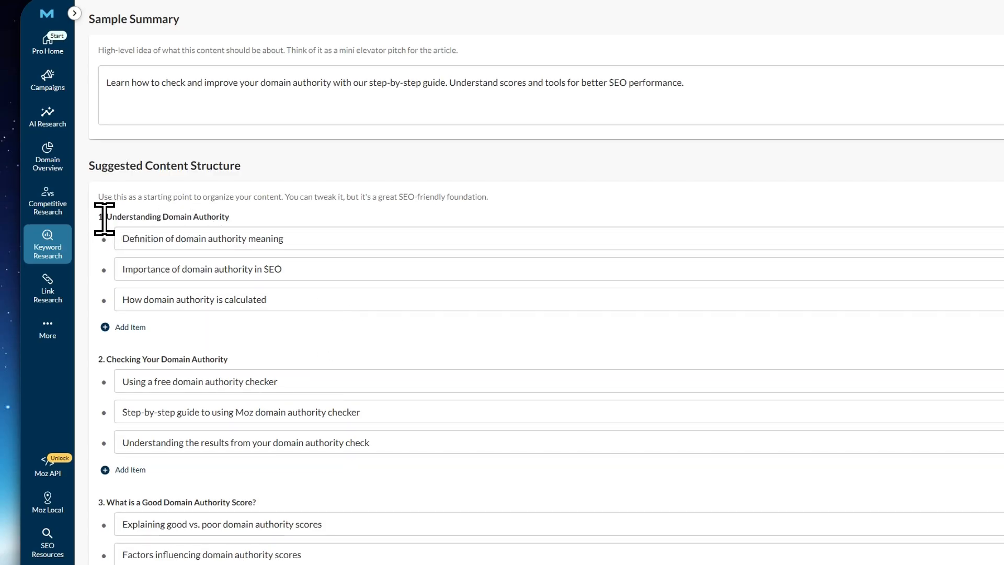
{"action": "left_click_drag", "start_coordinate": [105, 216], "coordinate": [249, 210]}
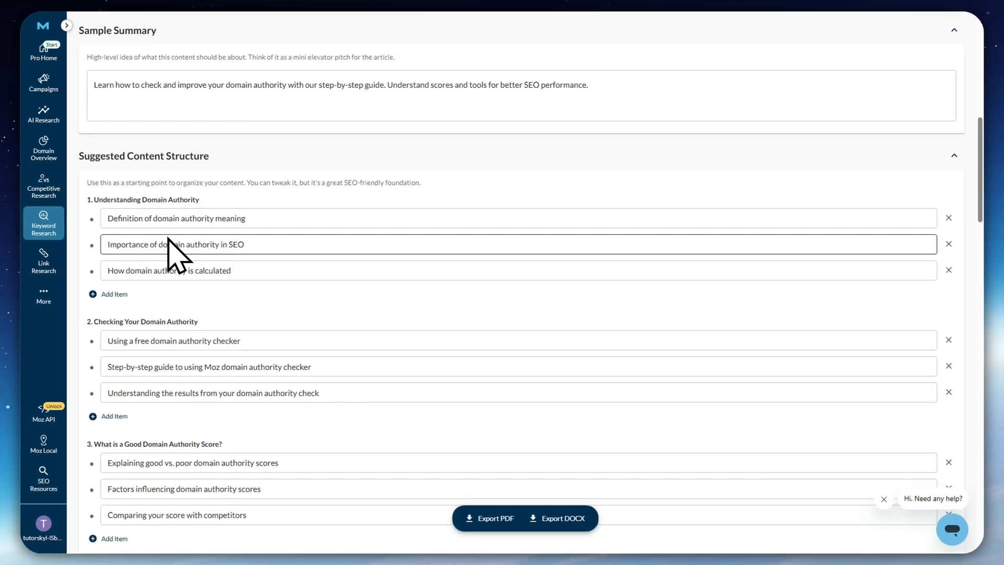
{"action": "scroll", "coordinate": [229, 264], "scroll_direction": "down", "scroll_amount": 1}
{"action": "scroll", "coordinate": [230, 264], "scroll_direction": "down", "scroll_amount": 2}
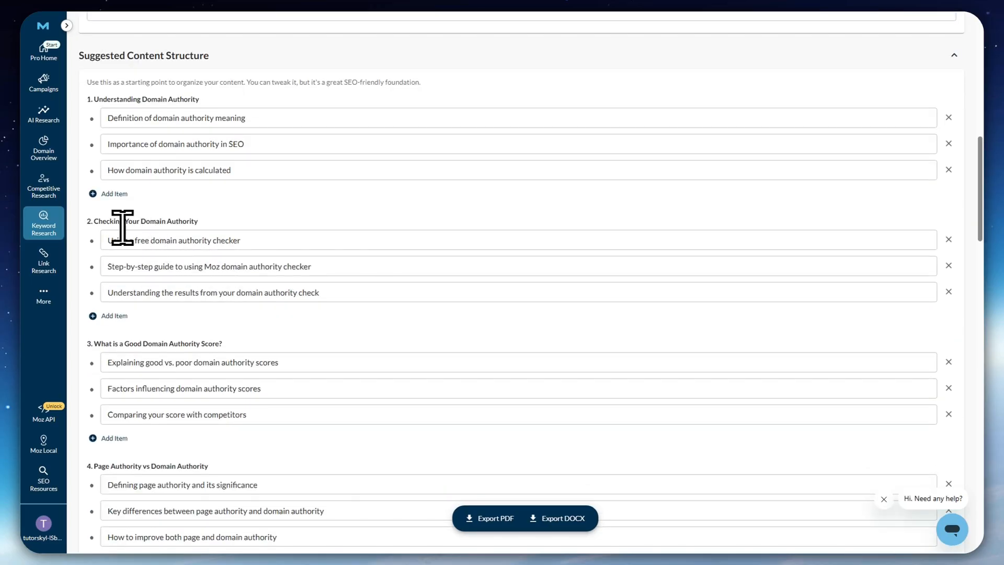
{"action": "left_click_drag", "start_coordinate": [94, 219], "coordinate": [201, 218]}
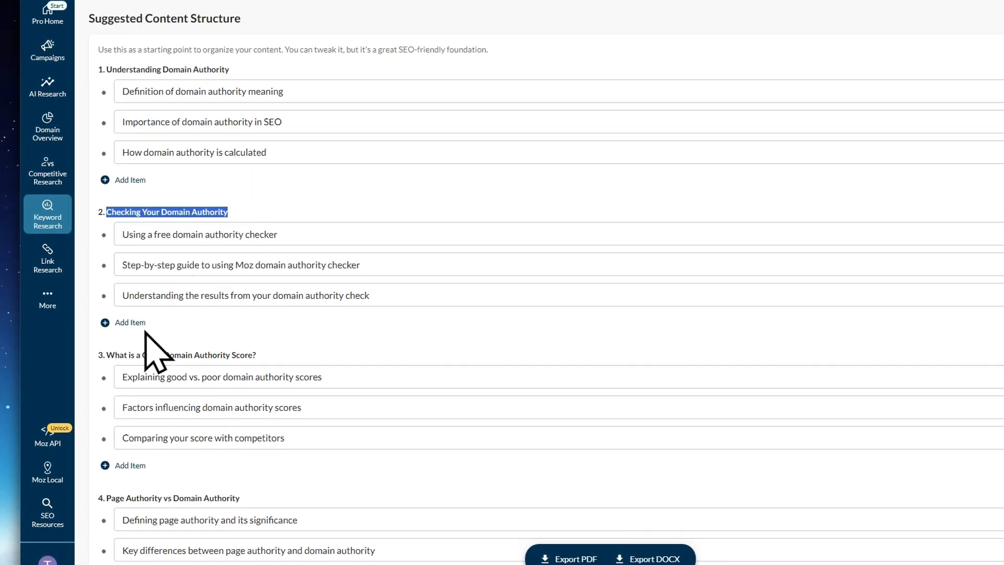
{"action": "scroll", "coordinate": [124, 370], "scroll_direction": "down", "scroll_amount": 5}
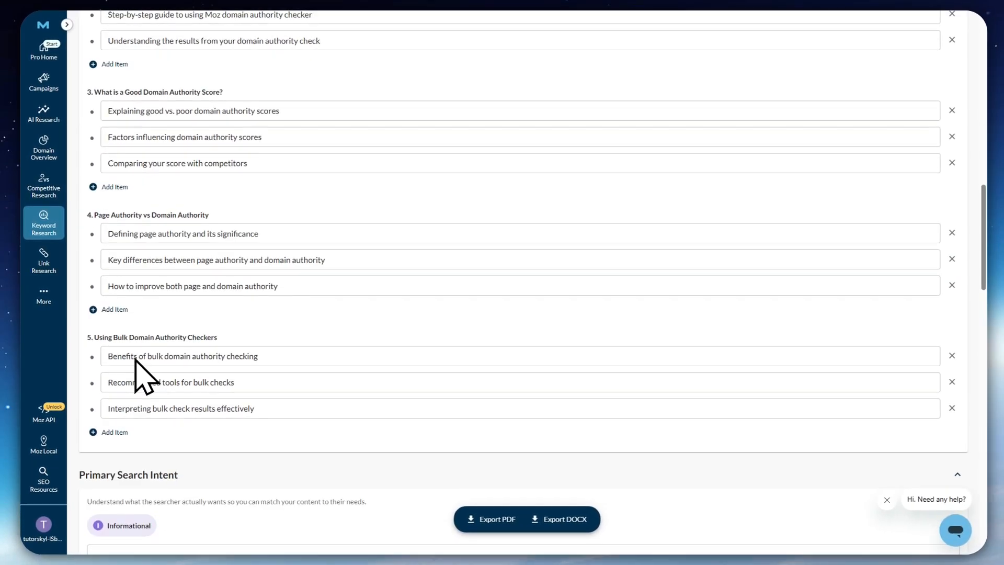
{"action": "scroll", "coordinate": [141, 371], "scroll_direction": "down", "scroll_amount": 2}
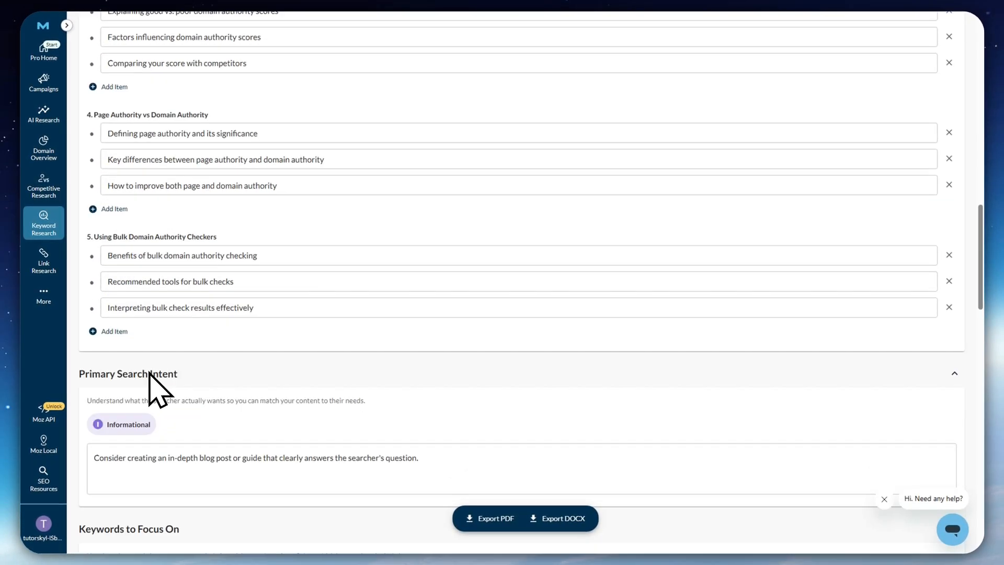
{"action": "scroll", "coordinate": [153, 386], "scroll_direction": "up", "scroll_amount": 6}
{"action": "scroll", "coordinate": [166, 401], "scroll_direction": "up", "scroll_amount": 3}
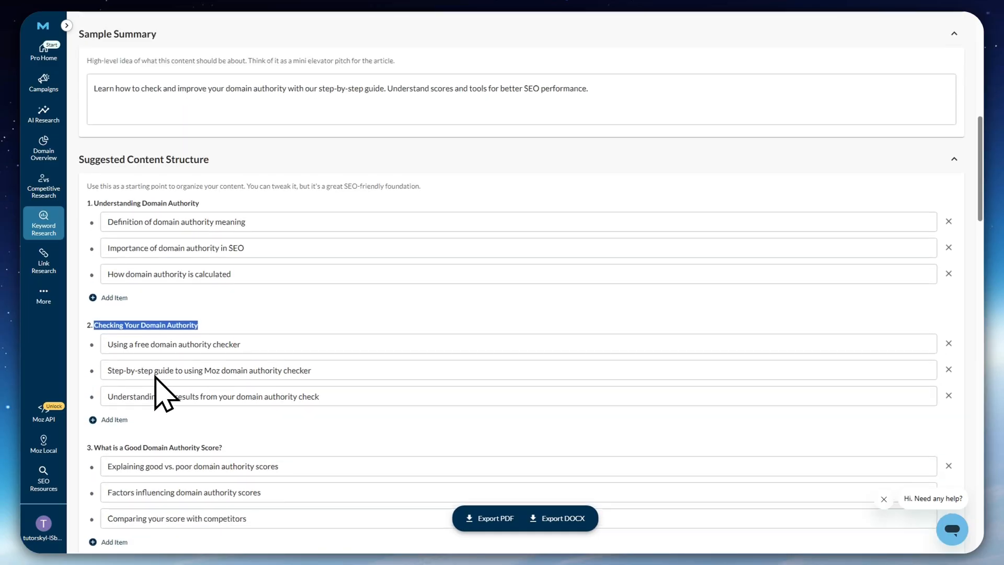
{"action": "scroll", "coordinate": [158, 376], "scroll_direction": "up", "scroll_amount": 1}
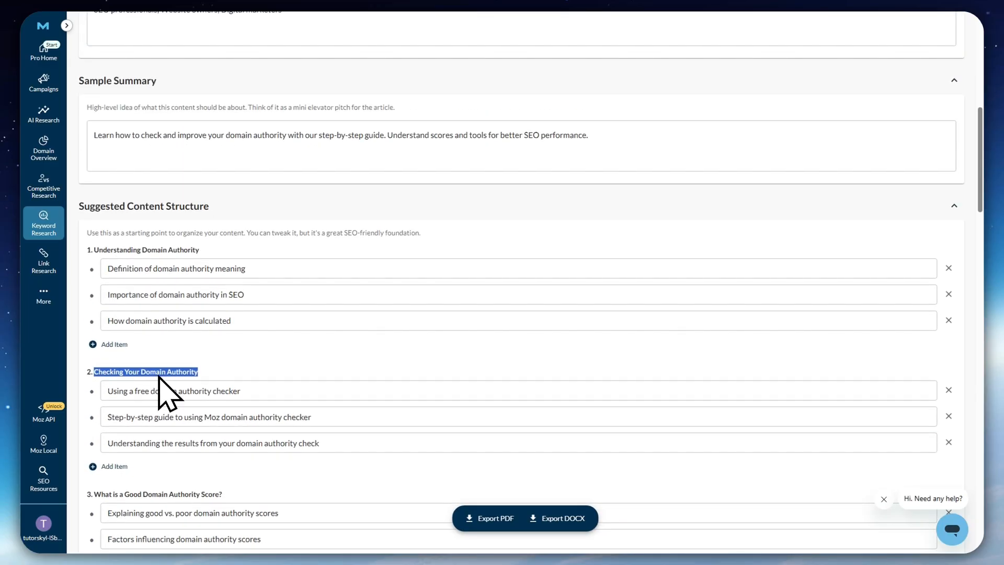
{"action": "scroll", "coordinate": [167, 393], "scroll_direction": "down", "scroll_amount": 2}
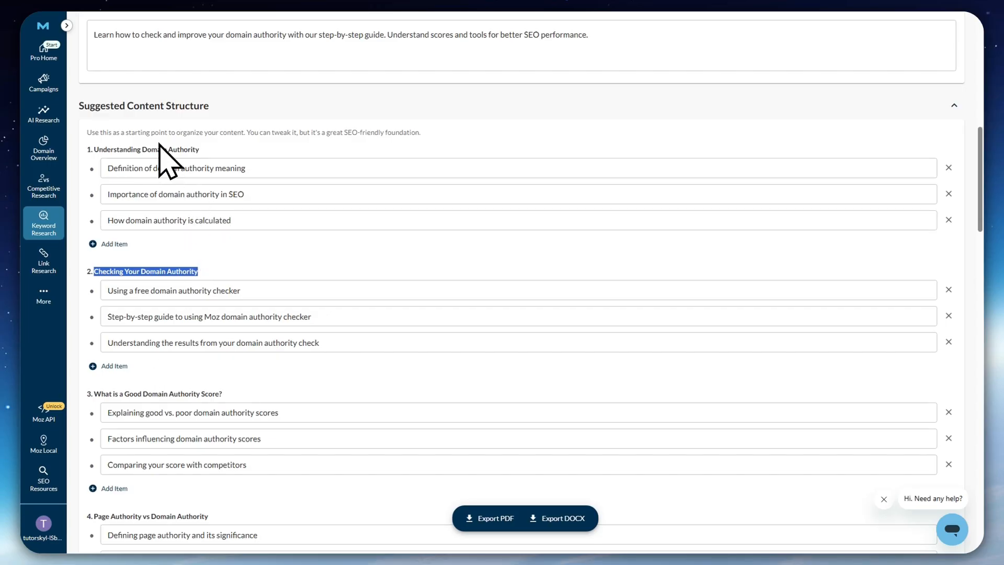
{"action": "scroll", "coordinate": [198, 336], "scroll_direction": "down", "scroll_amount": 6}
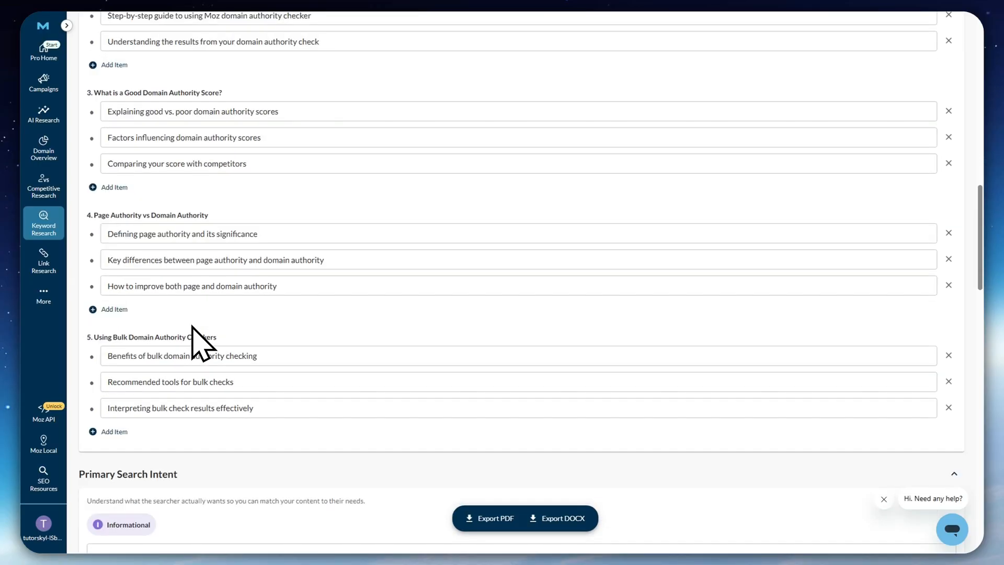
Examine the brief's Primary Search Intent and the Keywords to Focus On table with its relevance, volume and difficulty columns
{"action": "scroll", "coordinate": [193, 337], "scroll_direction": "down", "scroll_amount": 3}
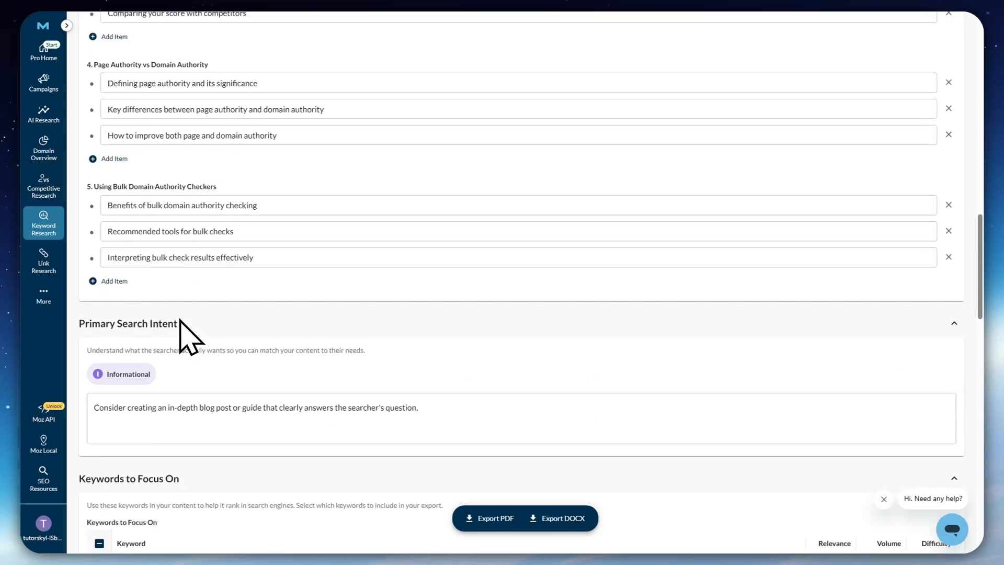
{"action": "scroll", "coordinate": [183, 314], "scroll_direction": "down", "scroll_amount": 2}
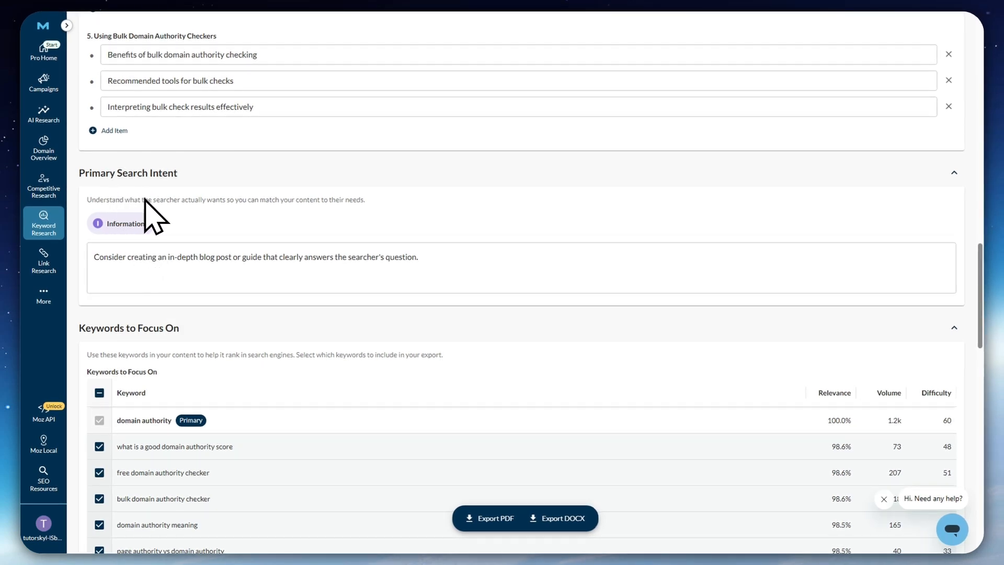
{"action": "scroll", "coordinate": [282, 319], "scroll_direction": "down", "scroll_amount": 2}
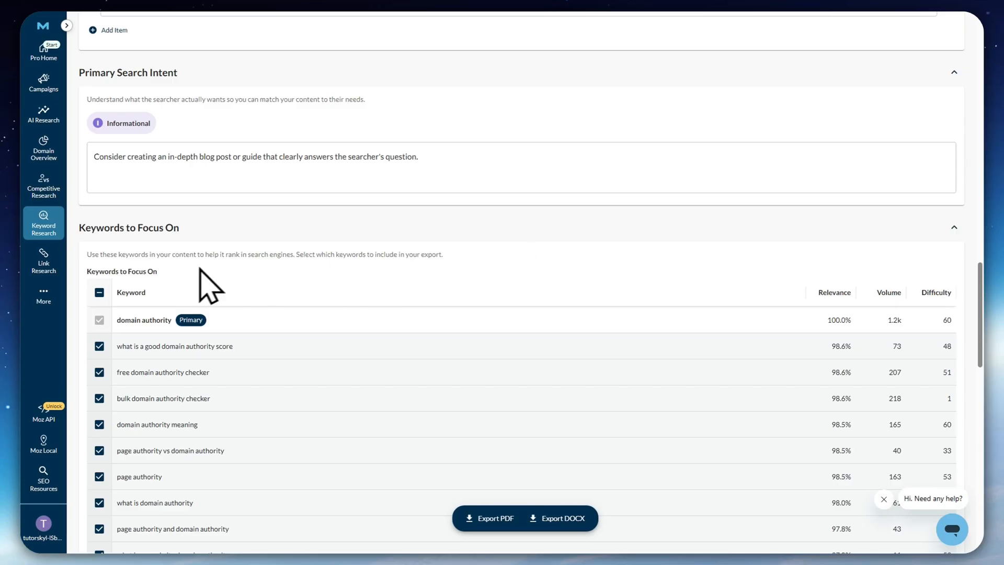
{"action": "scroll", "coordinate": [476, 267], "scroll_direction": "down", "scroll_amount": 2}
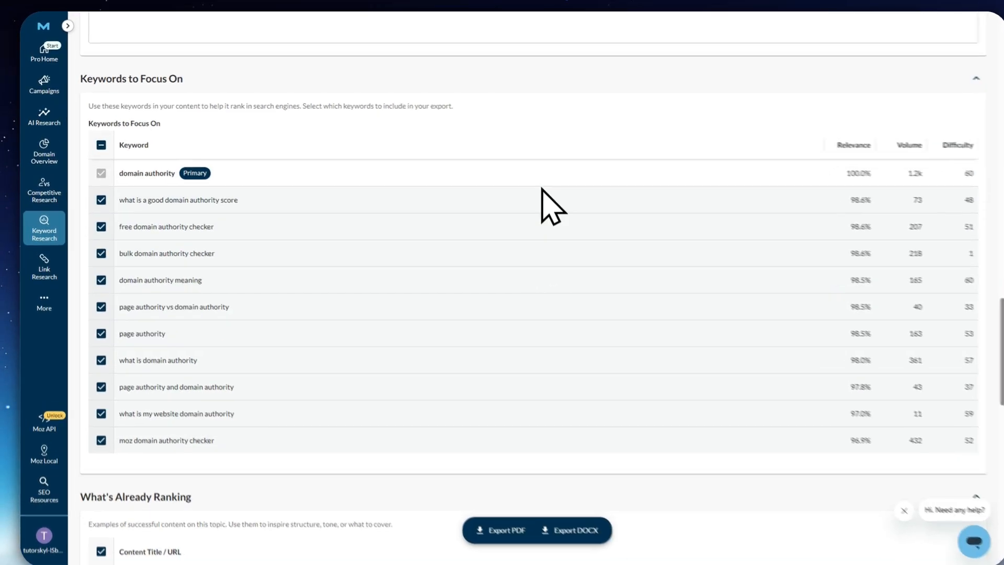
Review the brief's What's Already Ranking, Your Existing Content, Key Questions to Consider and Interesting Facts to Consider sections
{"action": "scroll", "coordinate": [604, 113], "scroll_direction": "down", "scroll_amount": 5}
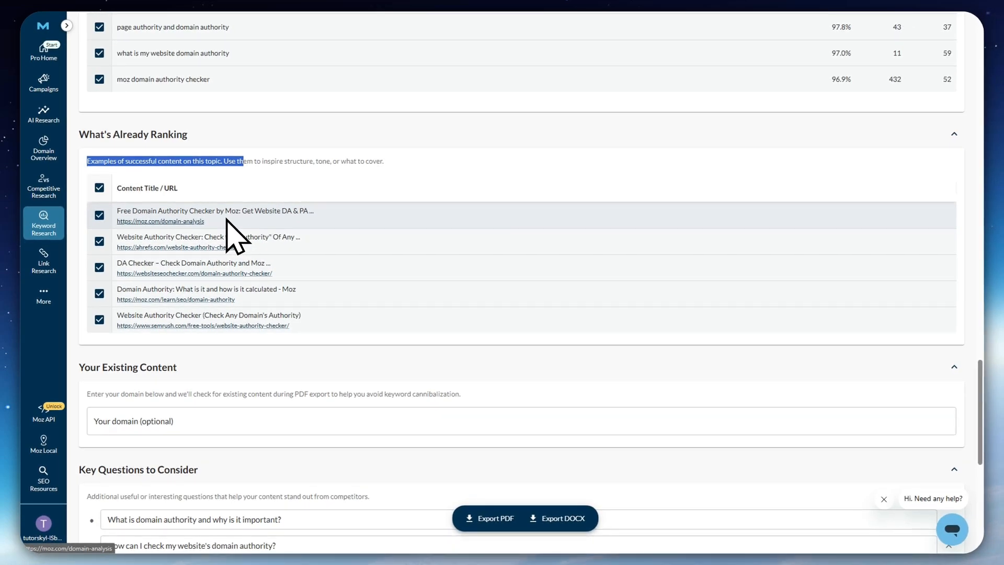
{"action": "left_click", "coordinate": [259, 361]}
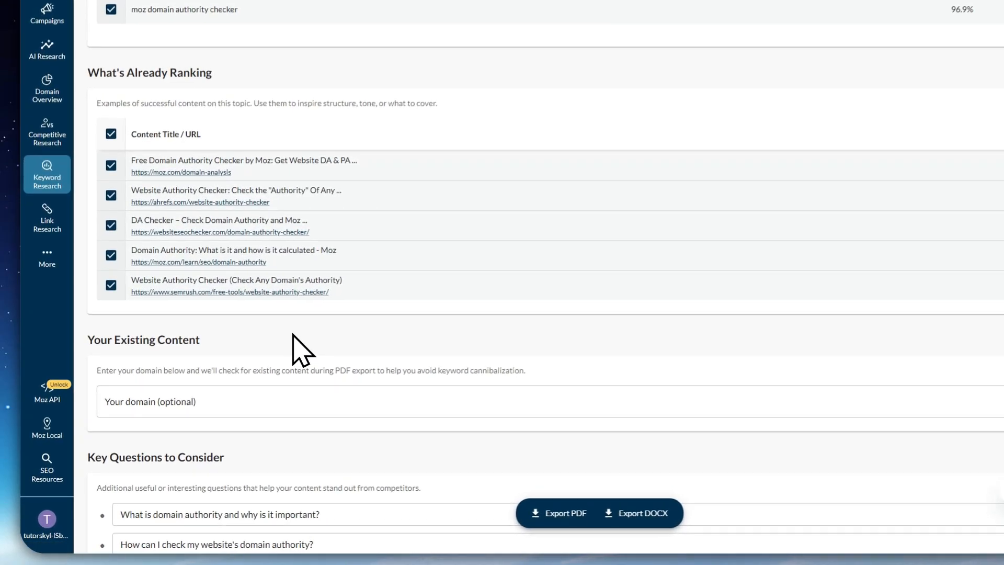
{"action": "scroll", "coordinate": [293, 335], "scroll_direction": "down", "scroll_amount": 10}
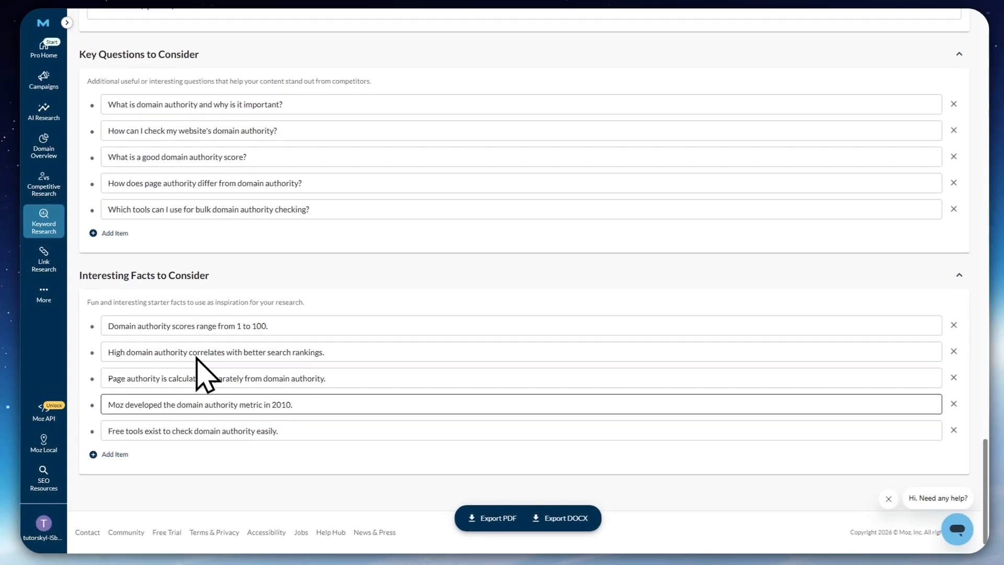
{"action": "scroll", "coordinate": [335, 423], "scroll_direction": "up", "scroll_amount": 15}
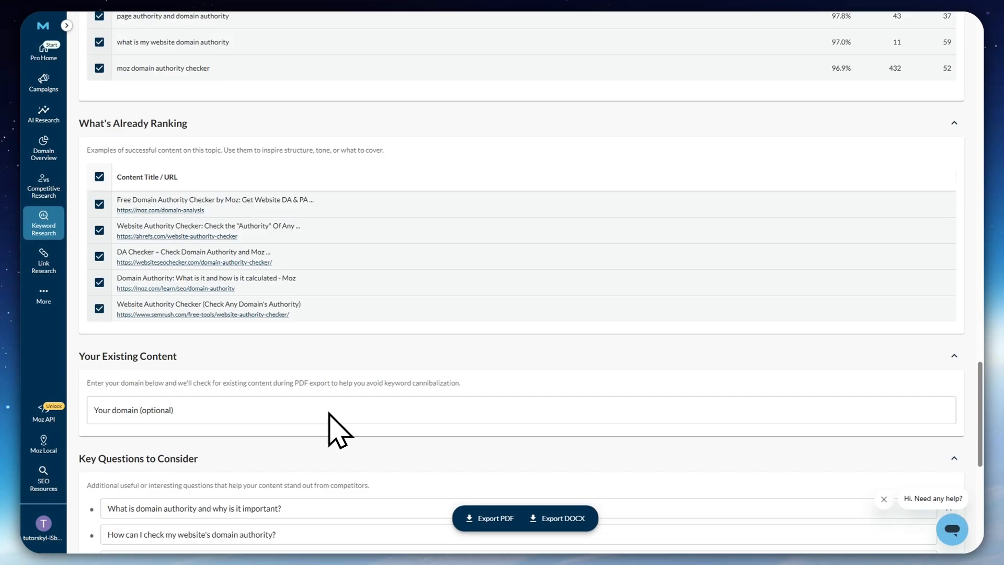
{"action": "scroll", "coordinate": [338, 429], "scroll_direction": "up", "scroll_amount": 15}
Open the Link Research overview and analyze moz.com as a root domain
{"action": "mouse_move", "coordinate": [50, 226]}
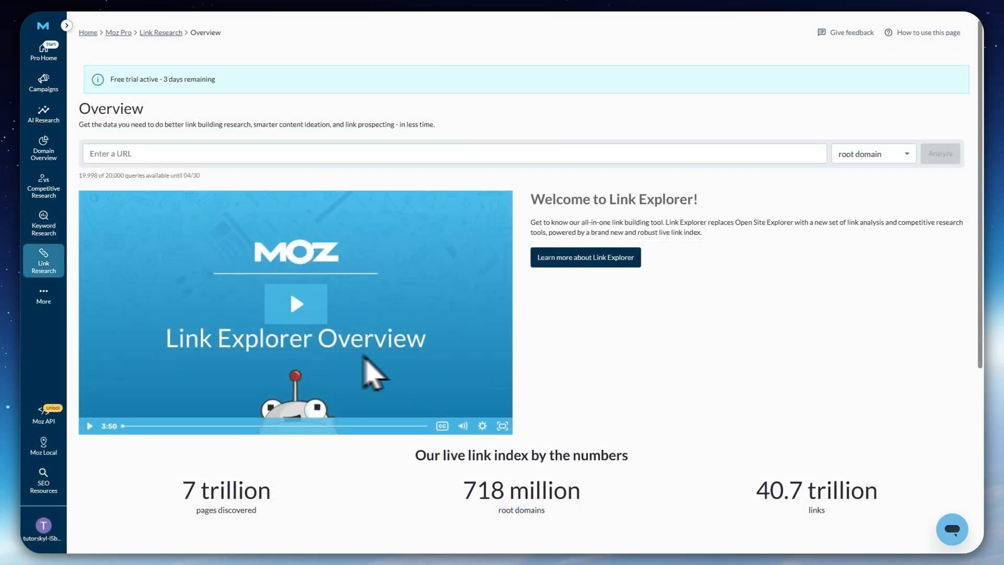
{"action": "mouse_move", "coordinate": [45, 269]}
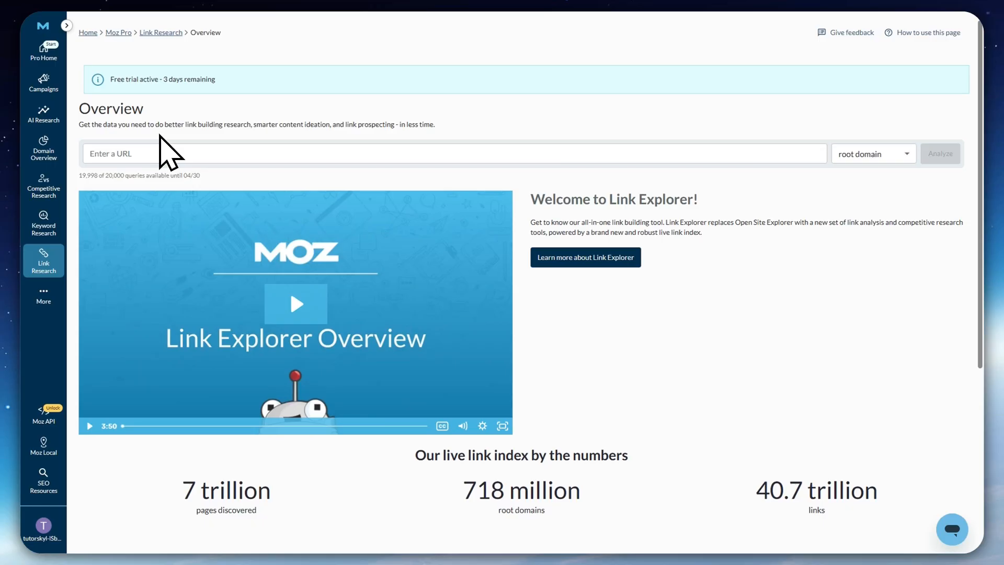
{"action": "left_click", "coordinate": [149, 152]}
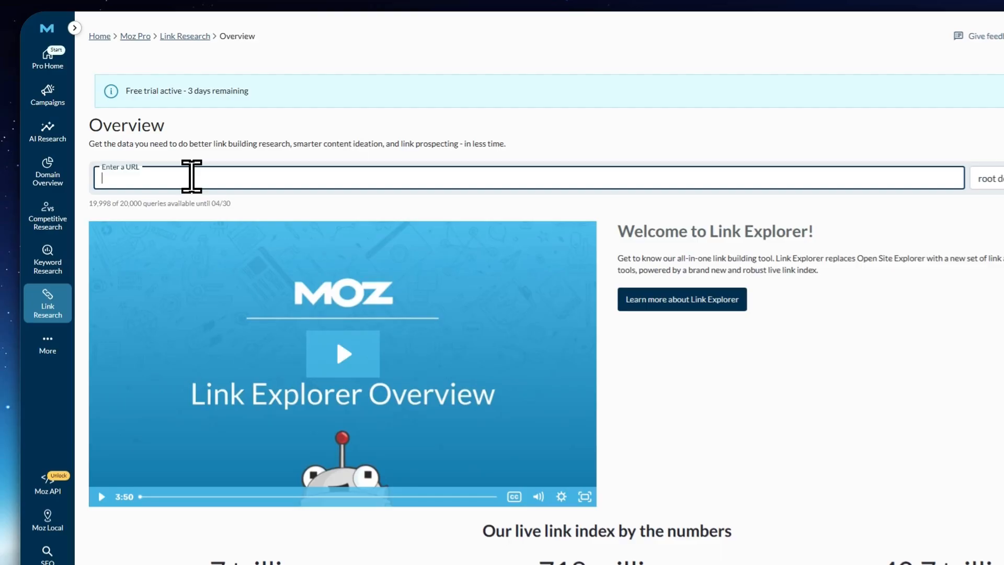
{"action": "type", "text": "m"}
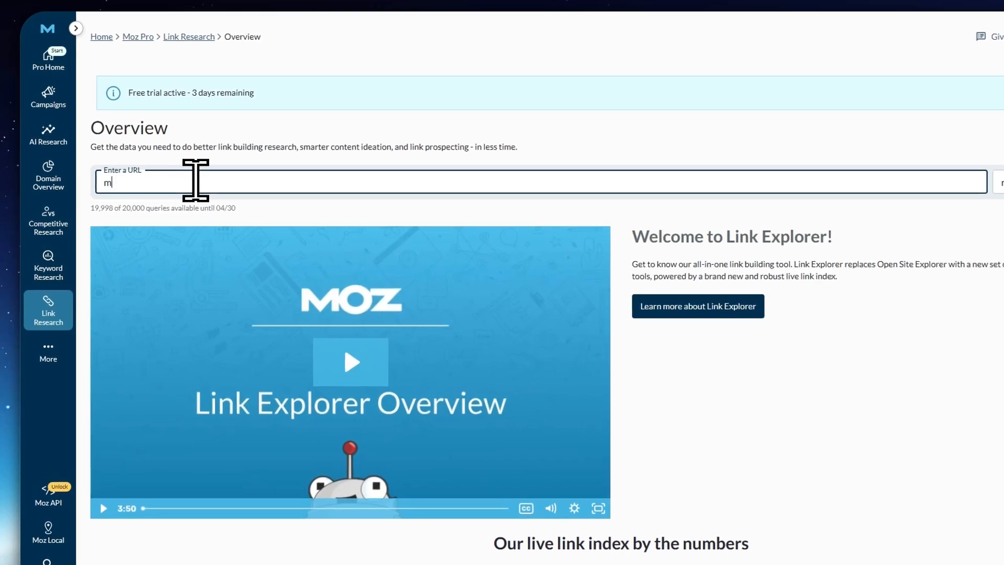
{"action": "type", "text": "oz.com"}
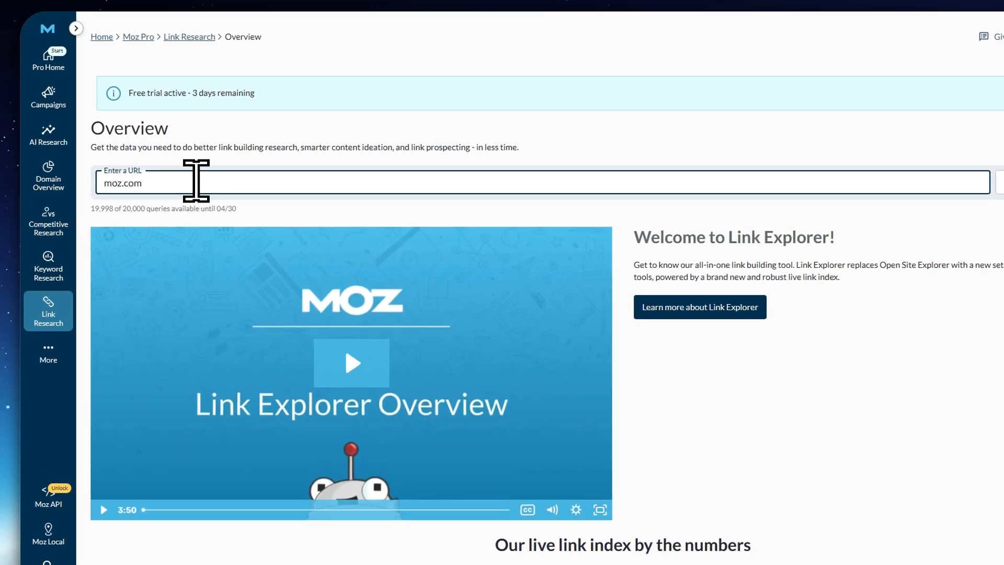
{"action": "left_click", "coordinate": [957, 180]}
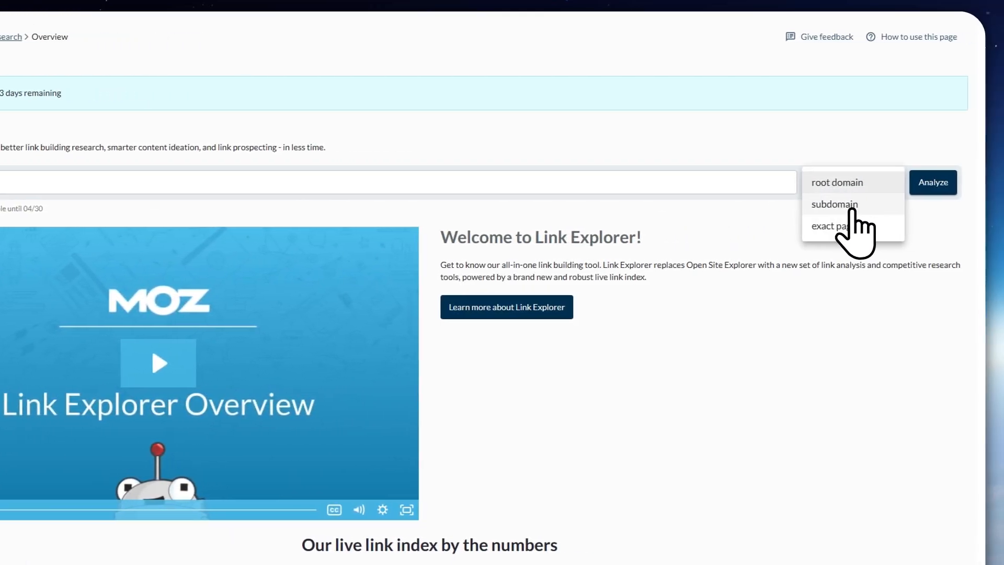
{"action": "left_click", "coordinate": [858, 187]}
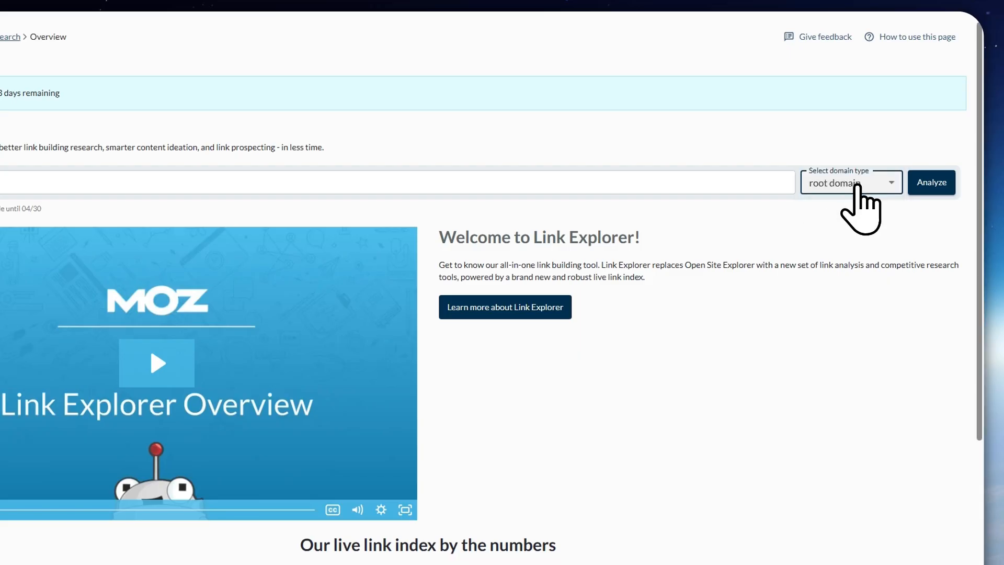
{"action": "left_click", "coordinate": [932, 182]}
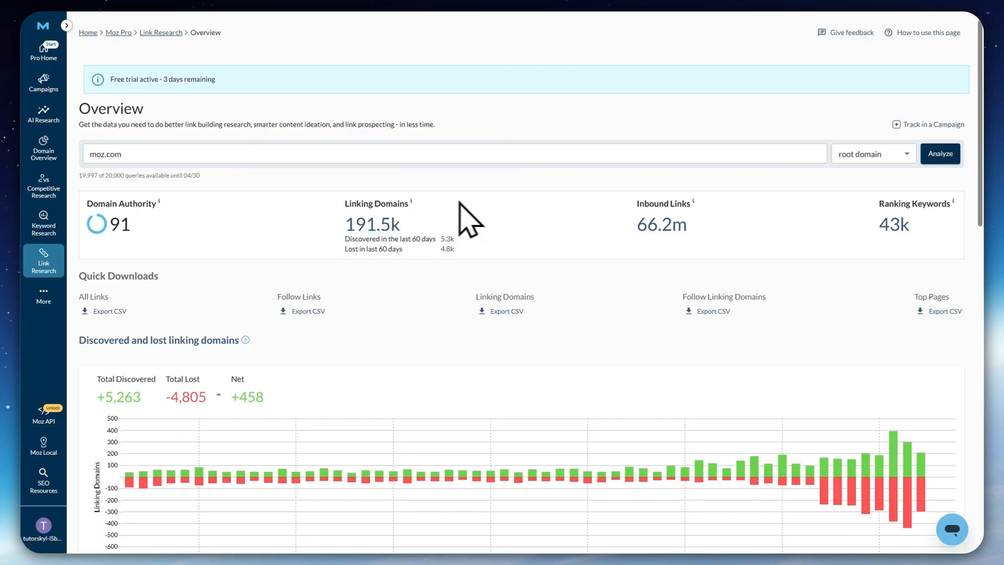
Examine moz.com's link overview: headline metrics, discovered and lost linking domains, metrics over time, follow ratios, top links, pages and anchor text
{"action": "mouse_move", "coordinate": [675, 205]}
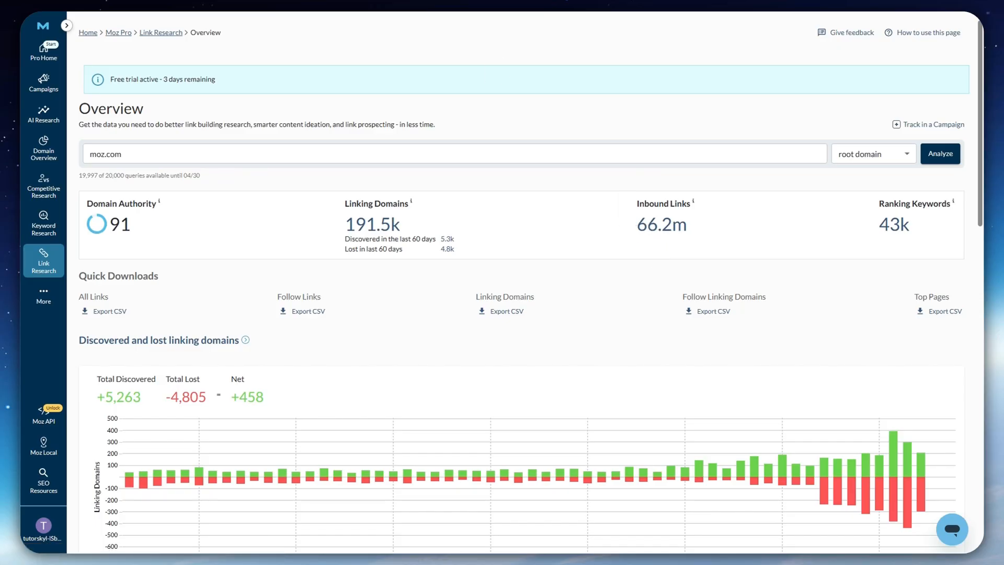
{"action": "scroll", "coordinate": [559, 368], "scroll_direction": "down", "scroll_amount": 3}
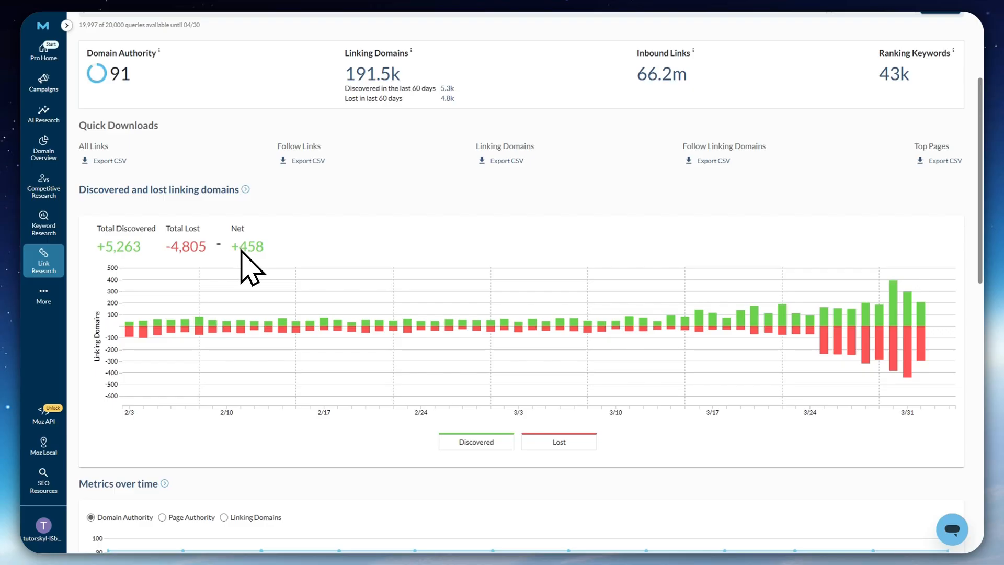
{"action": "scroll", "coordinate": [262, 247], "scroll_direction": "up", "scroll_amount": 3}
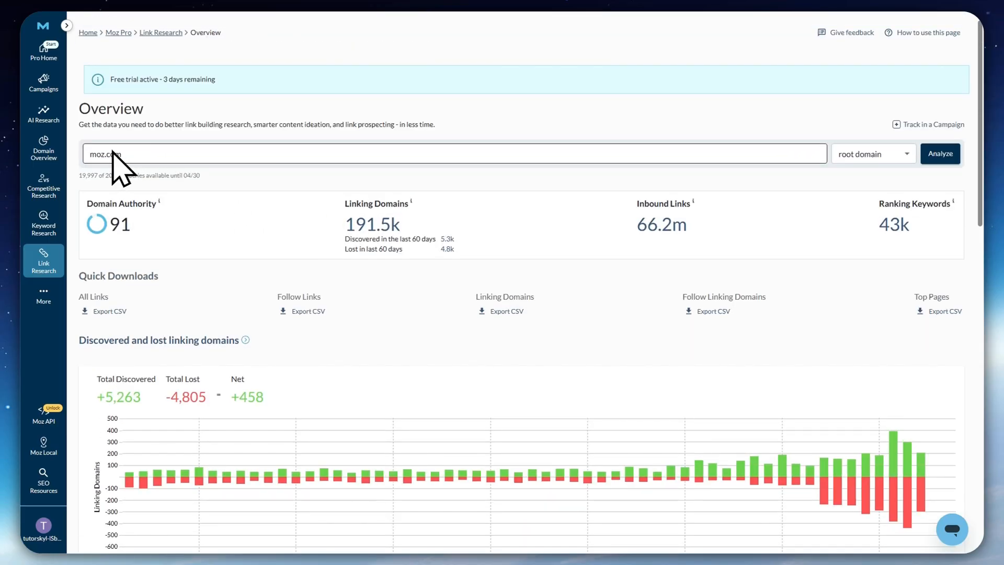
{"action": "scroll", "coordinate": [264, 340], "scroll_direction": "down", "scroll_amount": 3}
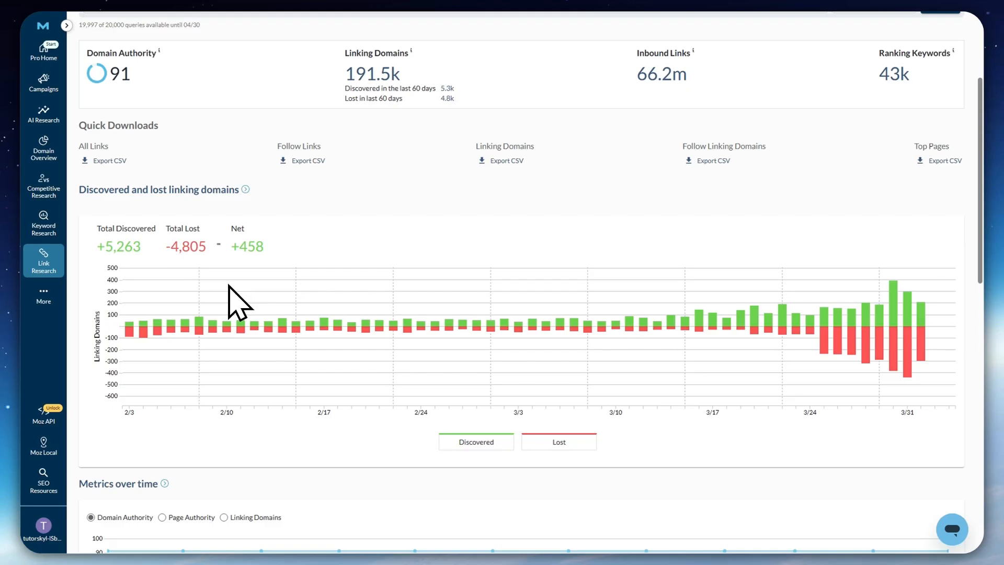
{"action": "scroll", "coordinate": [228, 286], "scroll_direction": "down", "scroll_amount": 3}
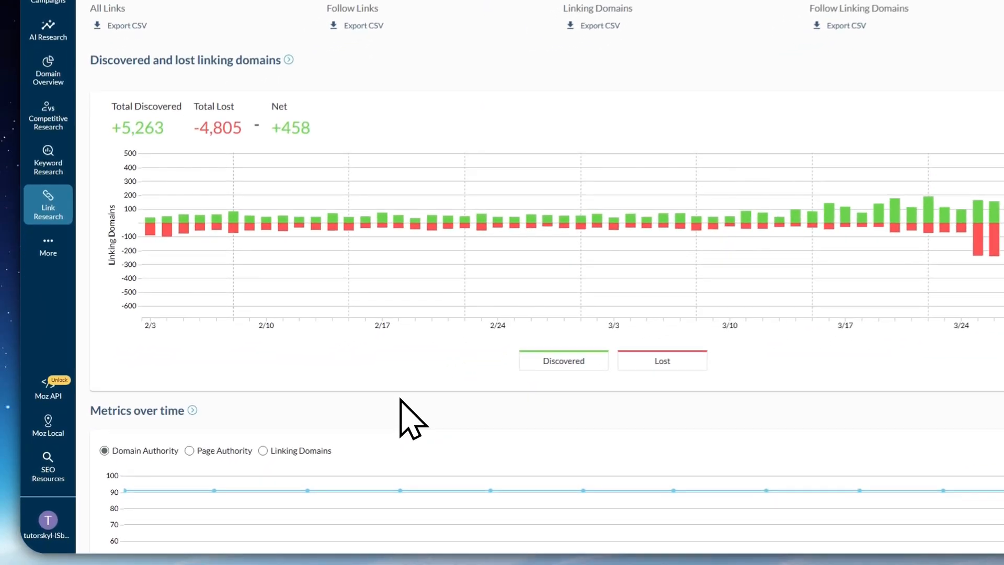
{"action": "scroll", "coordinate": [403, 394], "scroll_direction": "down", "scroll_amount": 5}
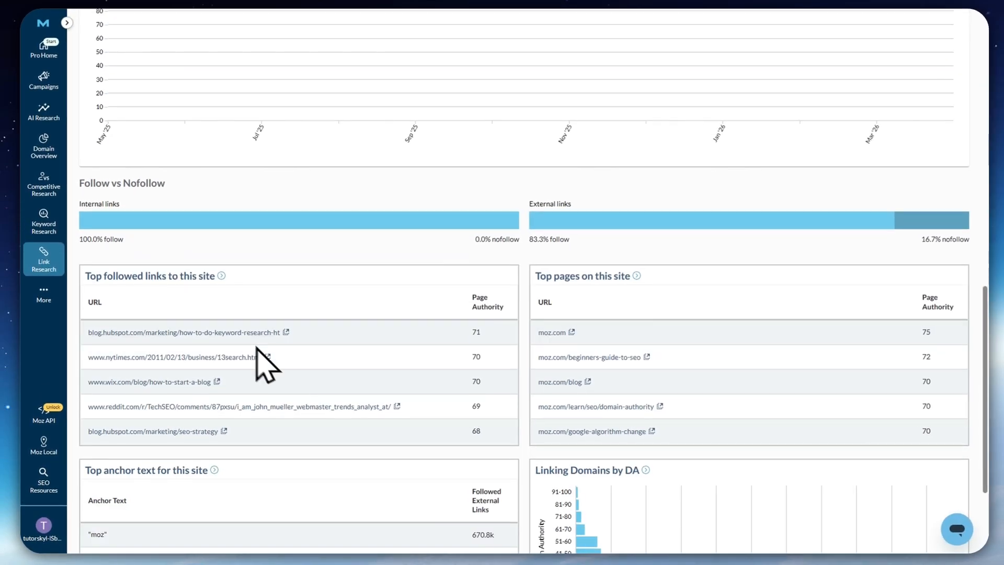
{"action": "scroll", "coordinate": [136, 225], "scroll_direction": "down", "scroll_amount": 2}
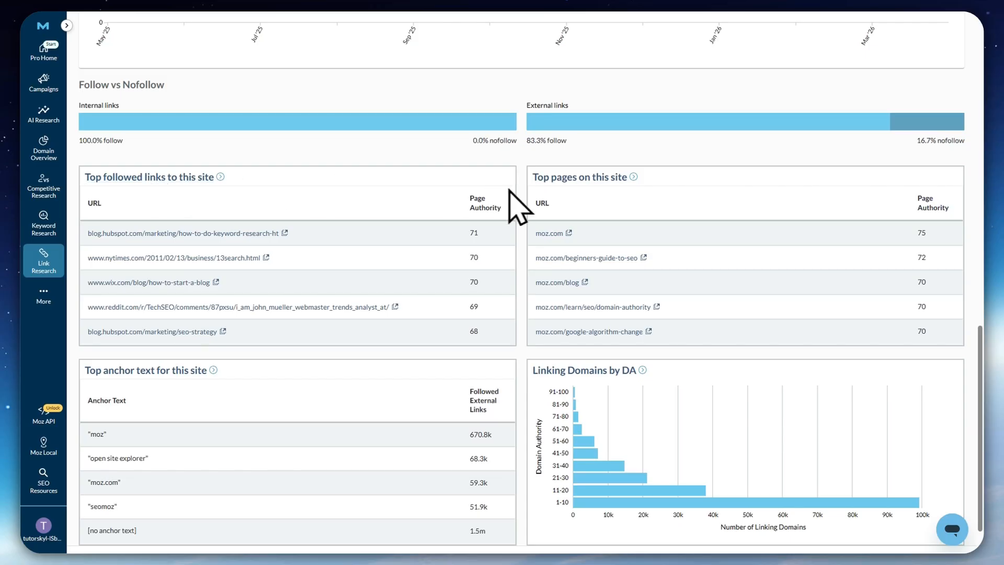
{"action": "scroll", "coordinate": [533, 208], "scroll_direction": "down", "scroll_amount": 1}
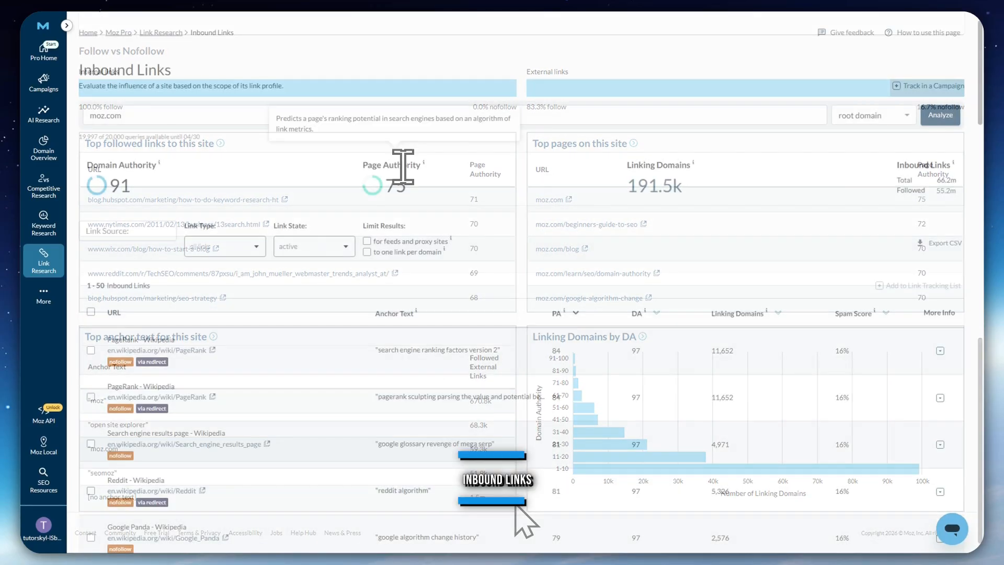
Open the Inbound Links report for moz.com with the domain type set to root domain
{"action": "mouse_move", "coordinate": [47, 253]}
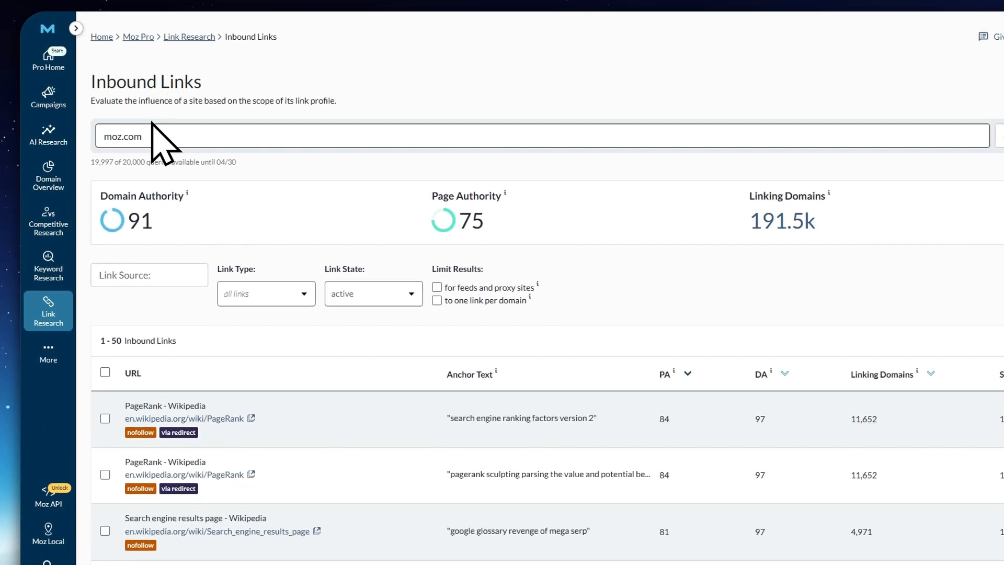
{"action": "left_click", "coordinate": [147, 136]}
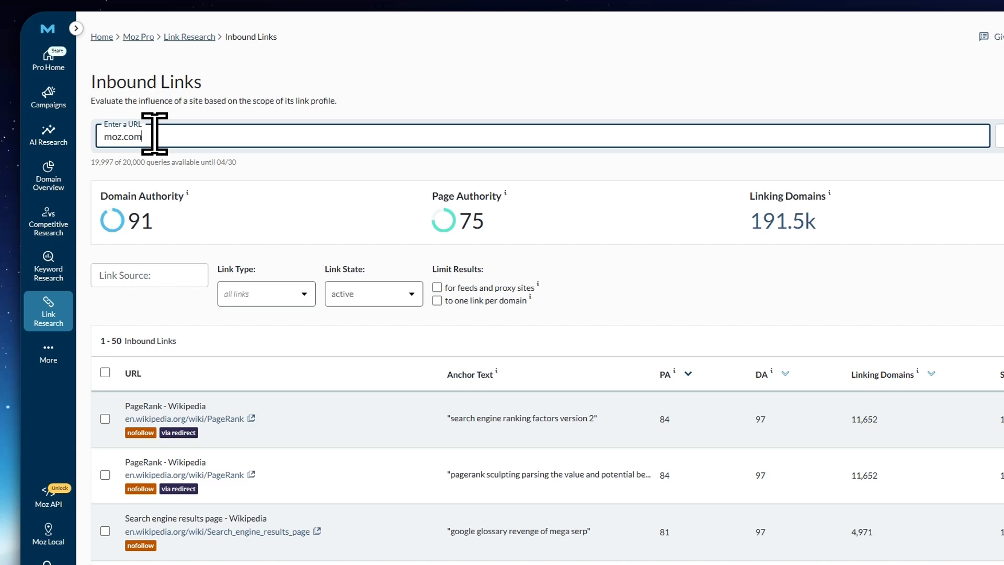
{"action": "left_click", "coordinate": [826, 140]}
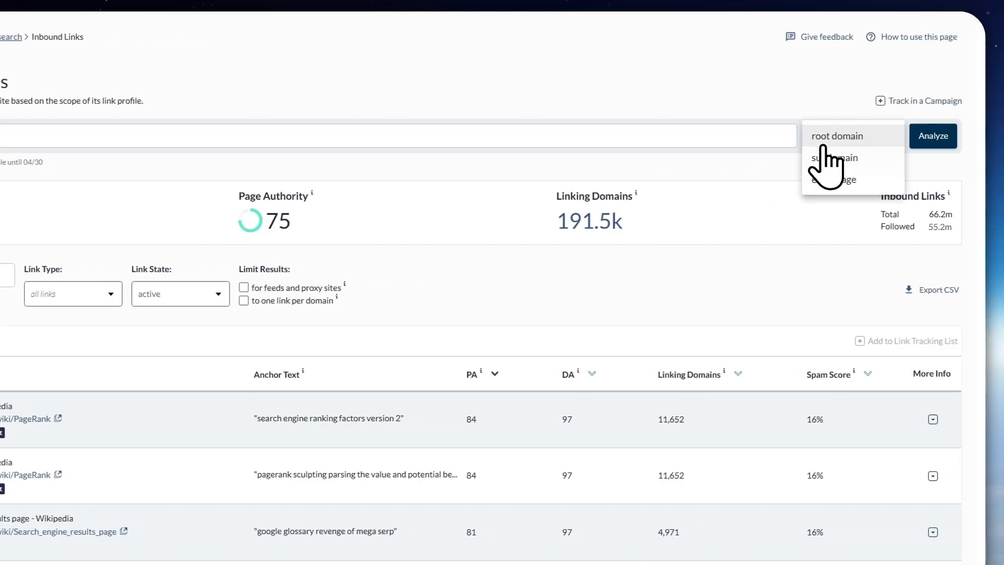
{"action": "left_click", "coordinate": [644, 102]}
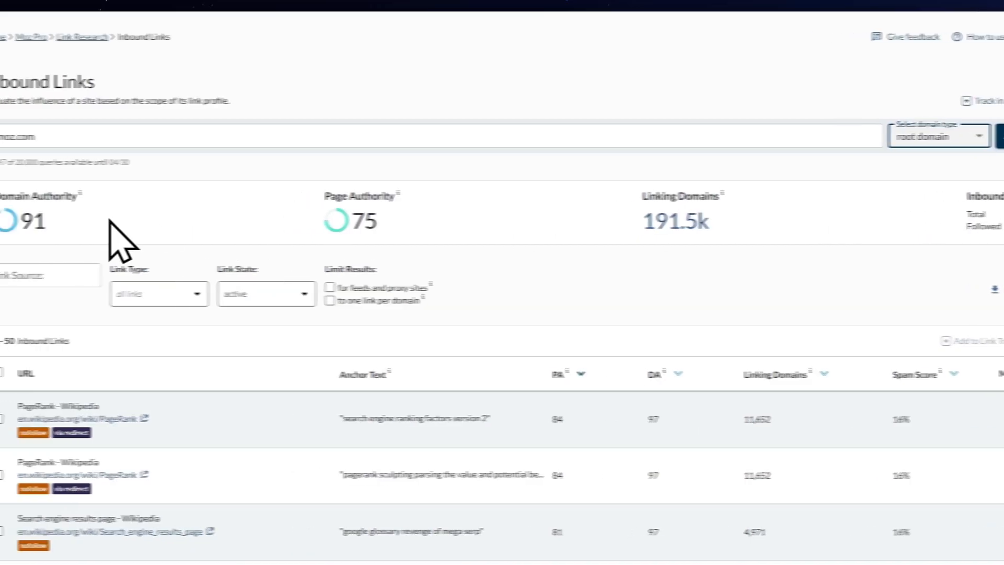
{"action": "scroll", "coordinate": [663, 291], "scroll_direction": "down", "scroll_amount": 2}
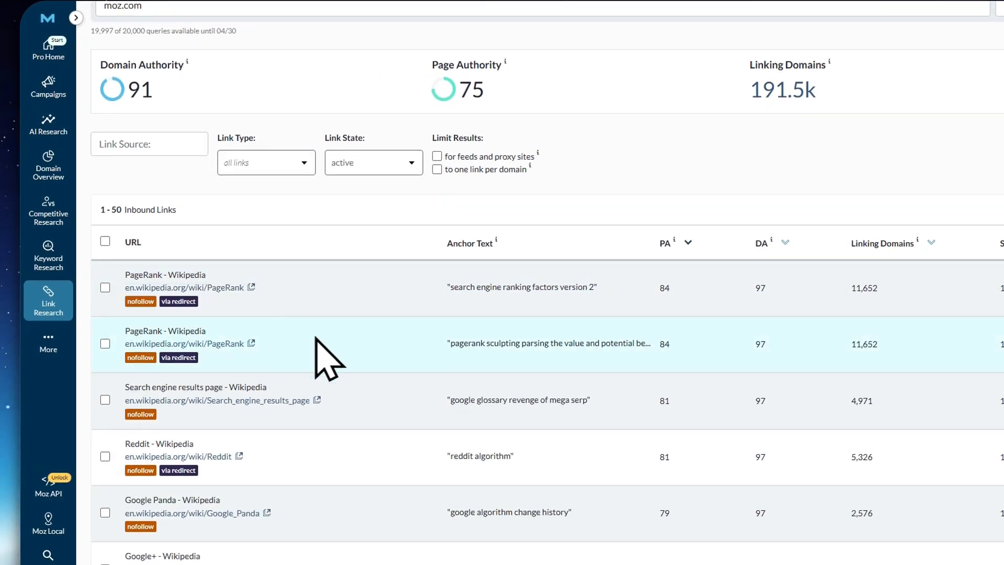
Limit the inbound links results for feeds and proxy sites and expand the details of the first PageRank - Wikipedia link
{"action": "left_click", "coordinate": [438, 157]}
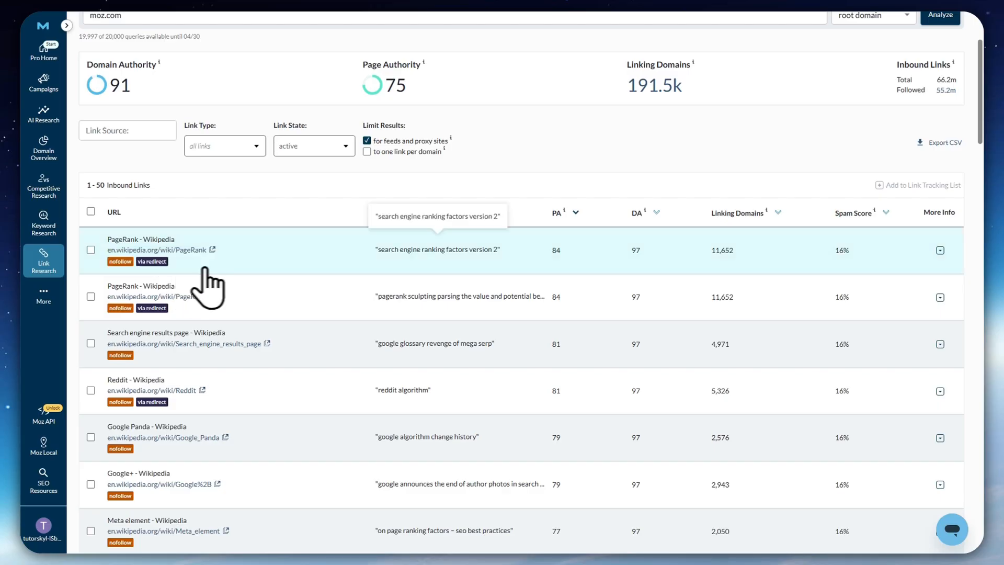
{"action": "left_click", "coordinate": [940, 250]}
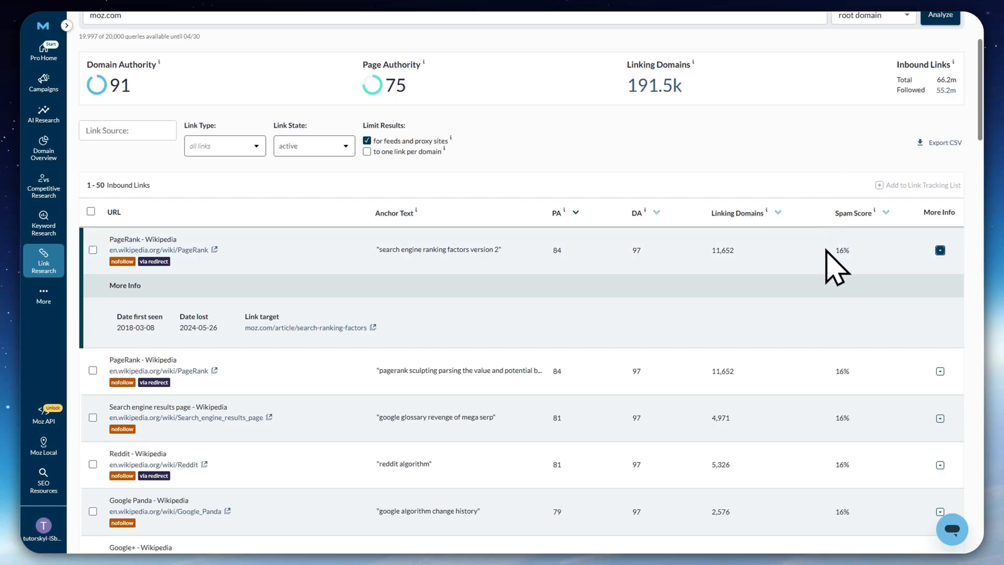
{"action": "scroll", "coordinate": [654, 403], "scroll_direction": "down", "scroll_amount": 15}
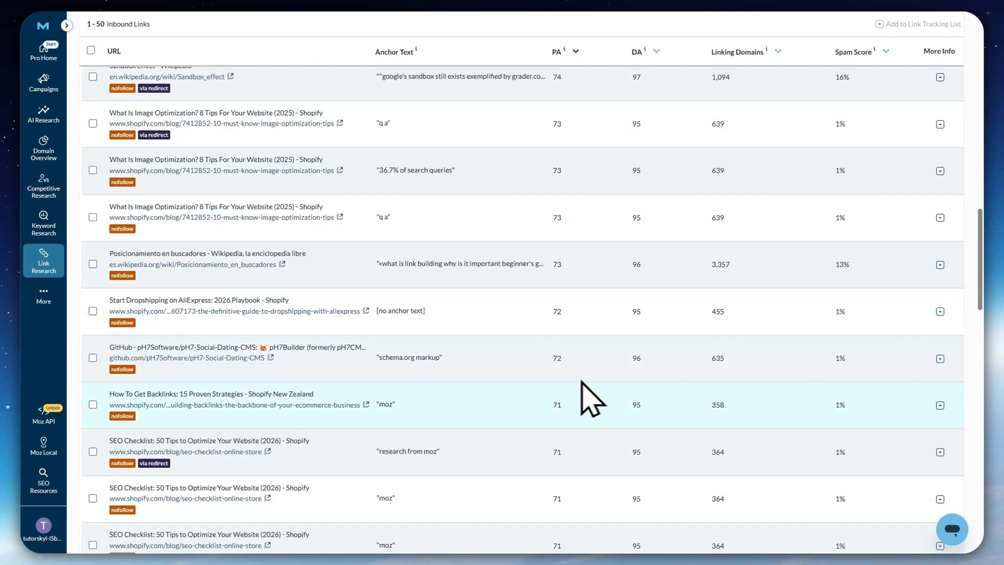
{"action": "scroll", "coordinate": [591, 402], "scroll_direction": "up", "scroll_amount": 15}
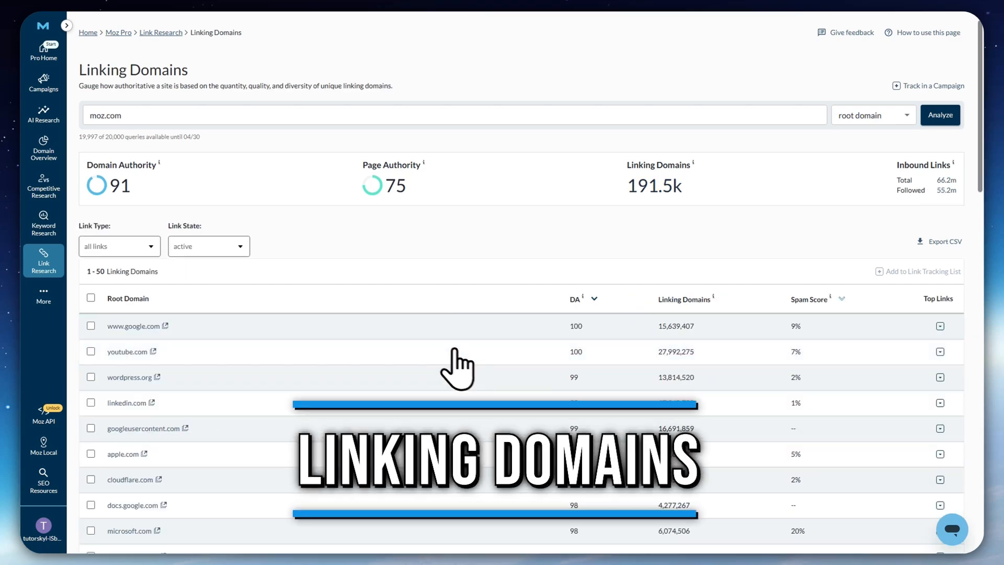
Open the Linking Domains report and examine moz.com's linking root domains with their DA, linking domains and spam score columns
{"action": "mouse_move", "coordinate": [49, 262]}
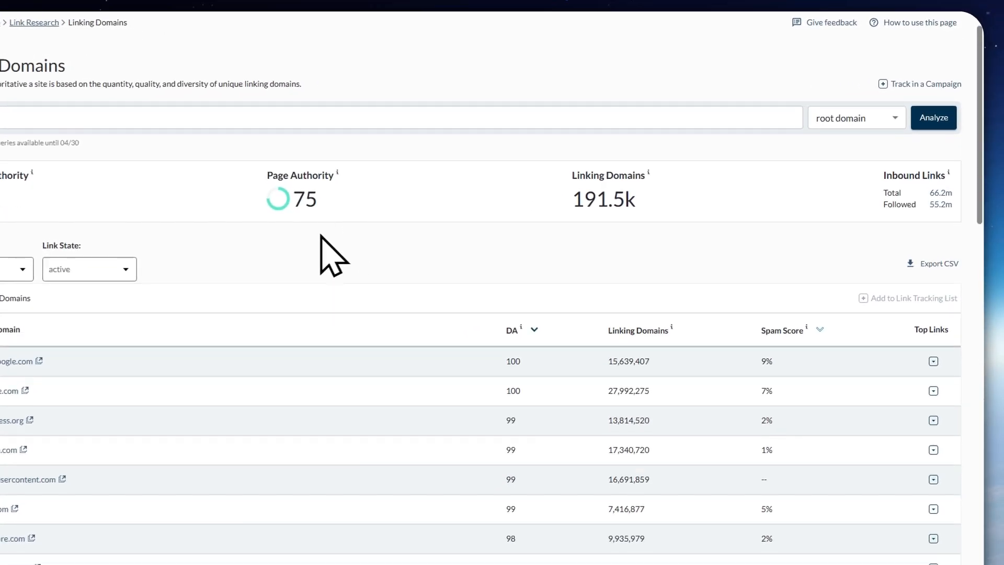
{"action": "scroll", "coordinate": [415, 225], "scroll_direction": "down", "scroll_amount": 3}
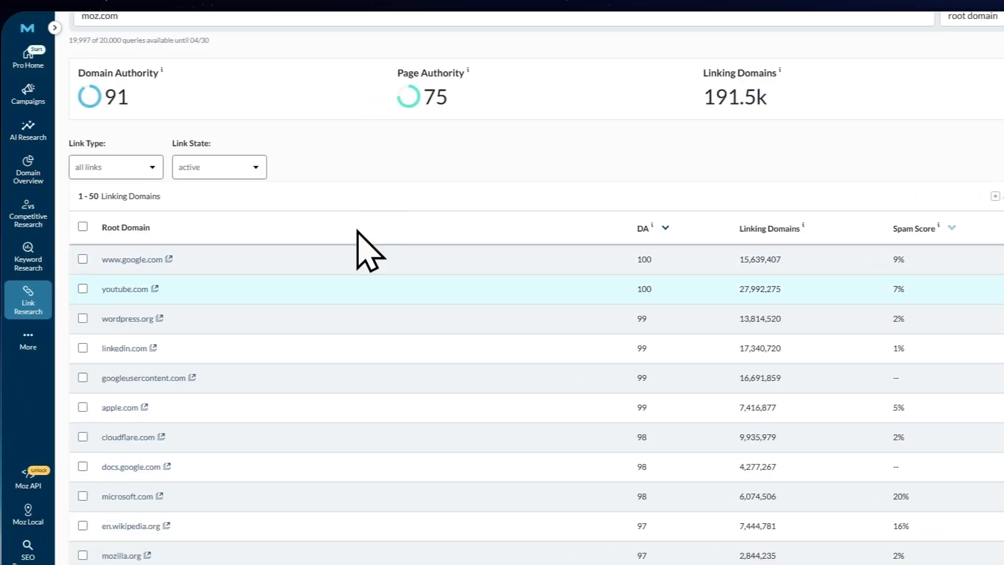
{"action": "scroll", "coordinate": [453, 228], "scroll_direction": "up", "scroll_amount": 2}
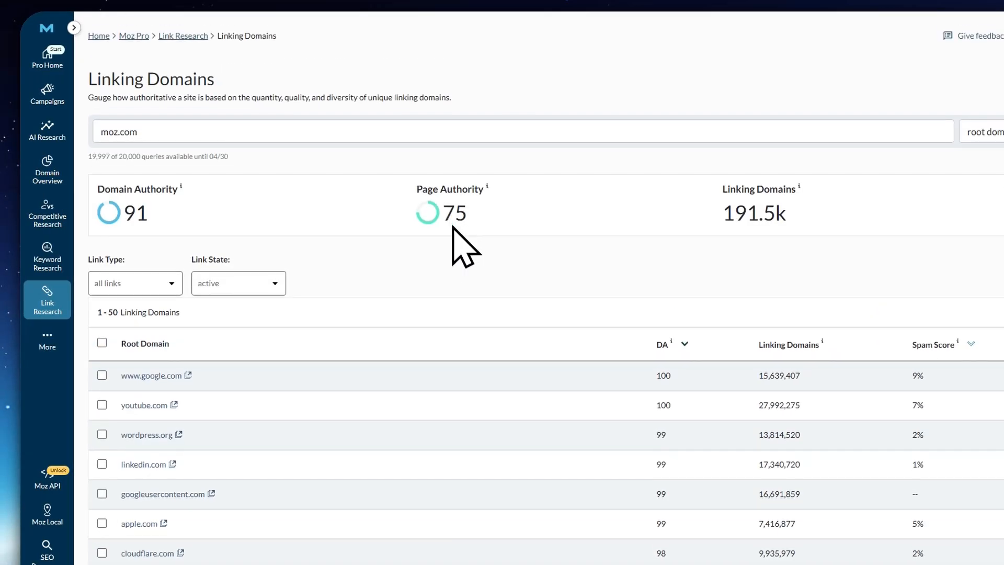
{"action": "scroll", "coordinate": [456, 327], "scroll_direction": "down", "scroll_amount": 2}
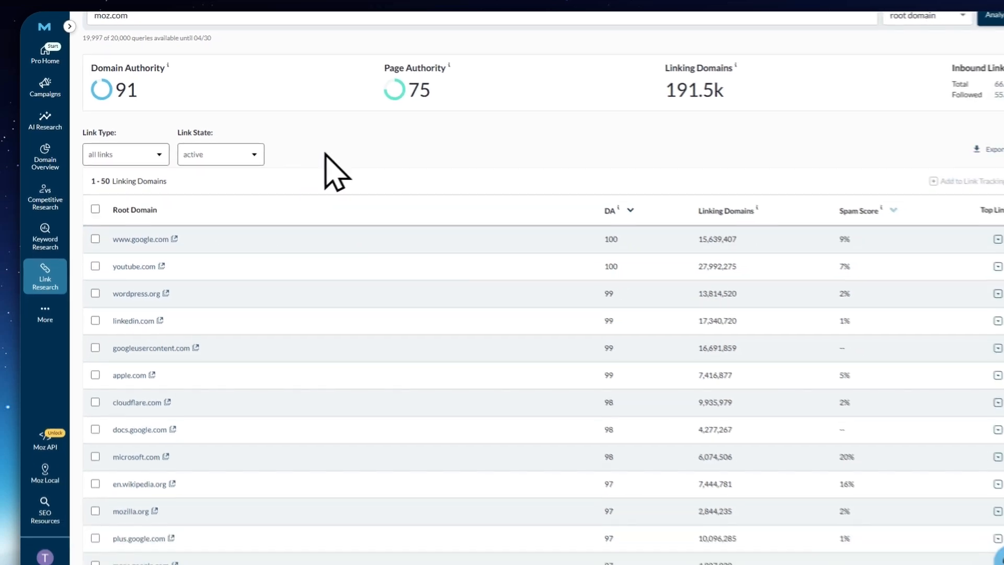
{"action": "scroll", "coordinate": [361, 152], "scroll_direction": "down", "scroll_amount": 1}
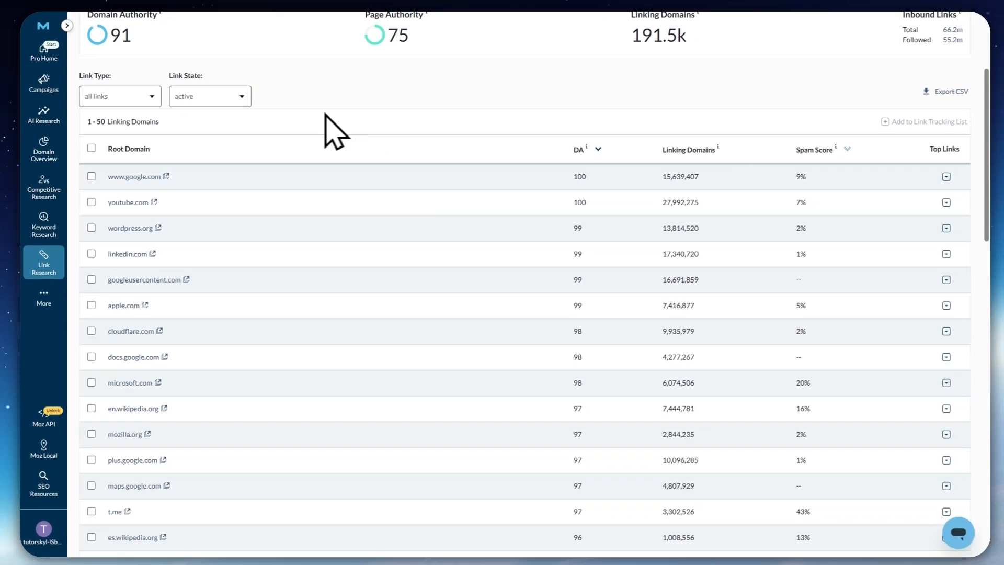
{"action": "scroll", "coordinate": [193, 230], "scroll_direction": "down", "scroll_amount": 4}
{"action": "scroll", "coordinate": [303, 331], "scroll_direction": "up", "scroll_amount": 3}
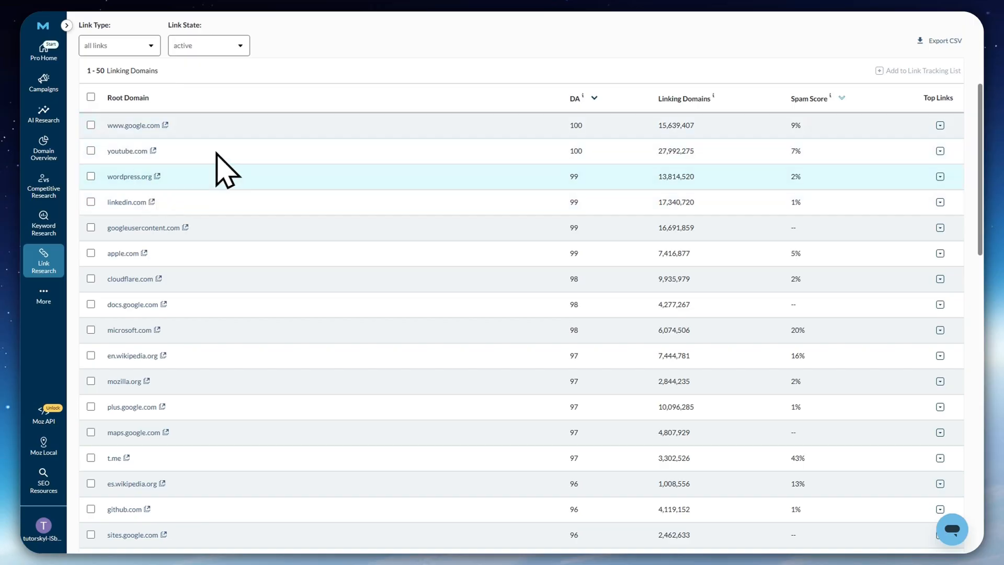
{"action": "scroll", "coordinate": [258, 240], "scroll_direction": "up", "scroll_amount": 3}
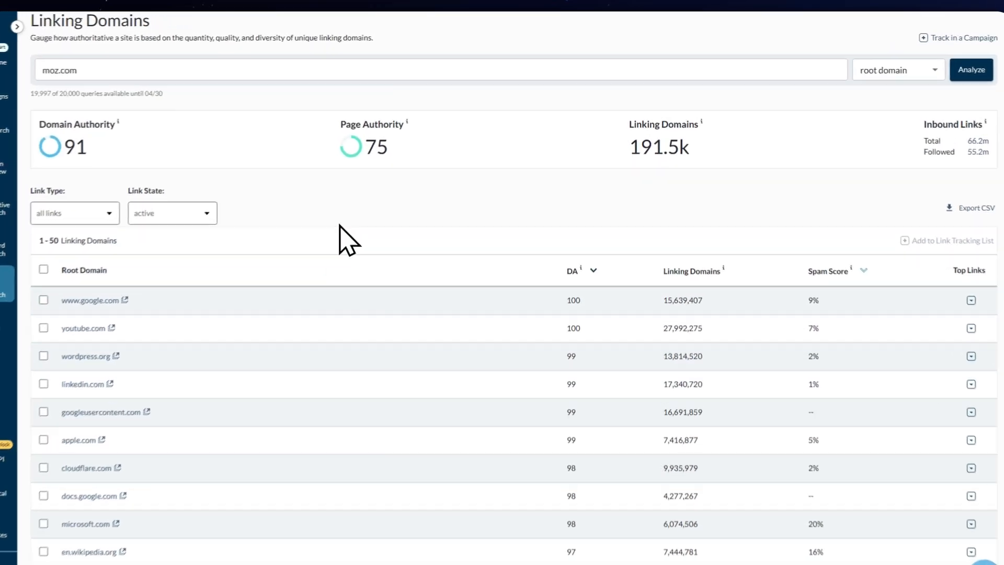
{"action": "scroll", "coordinate": [306, 296], "scroll_direction": "down", "scroll_amount": 2}
{"action": "scroll", "coordinate": [300, 284], "scroll_direction": "down", "scroll_amount": 2}
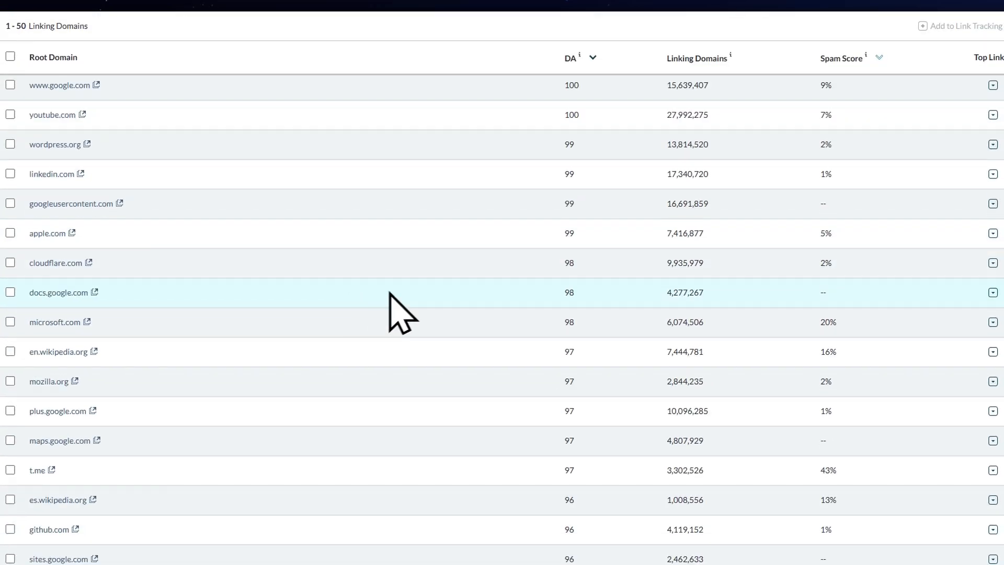
{"action": "left_click", "coordinate": [940, 85]}
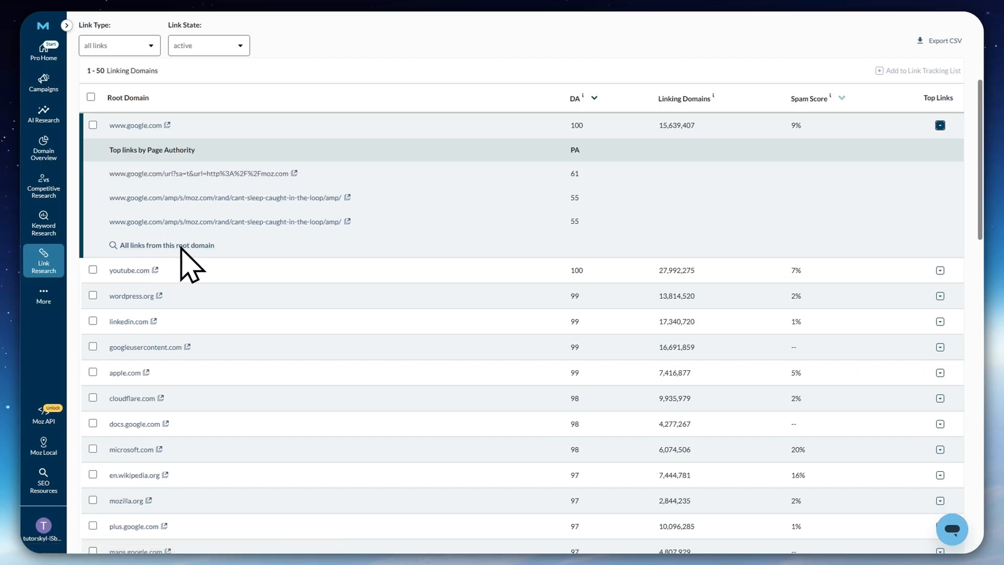
{"action": "scroll", "coordinate": [425, 287], "scroll_direction": "down", "scroll_amount": 20}
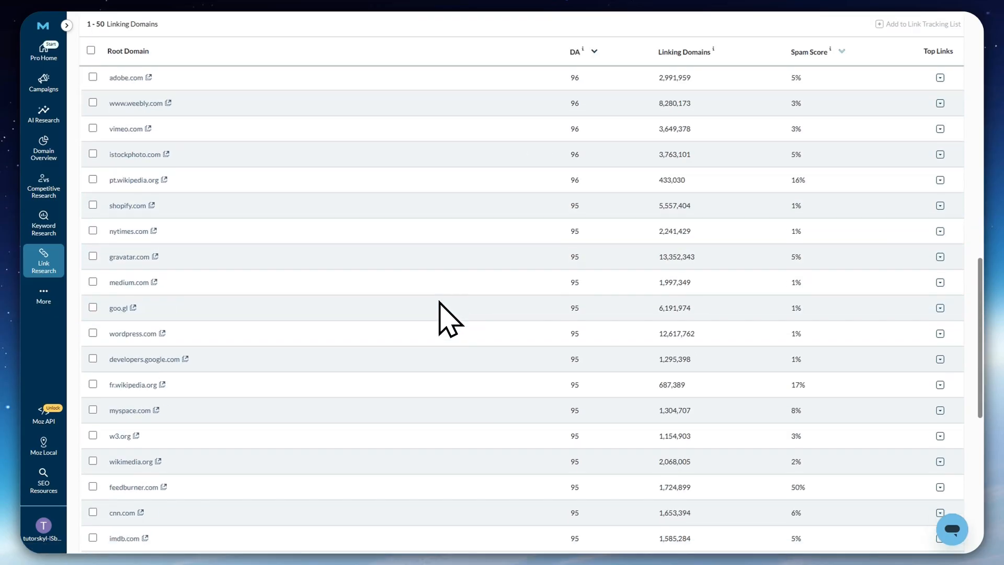
{"action": "scroll", "coordinate": [438, 301], "scroll_direction": "up", "scroll_amount": 20}
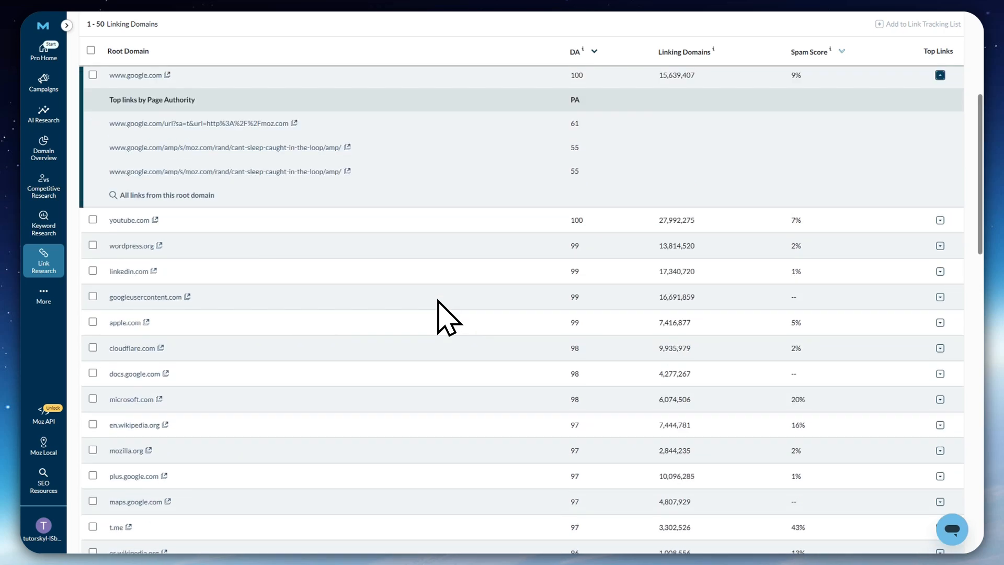
{"action": "scroll", "coordinate": [438, 301], "scroll_direction": "up", "scroll_amount": 5}
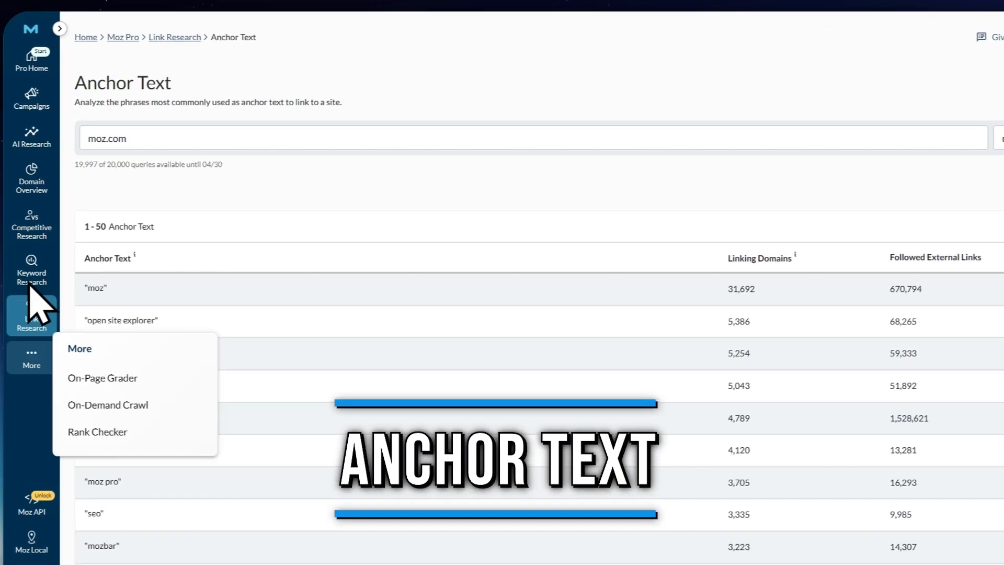
Open the Anchor Text report and review the phrases used to link to moz.com with their linking domains and followed links
{"action": "mouse_move", "coordinate": [39, 261]}
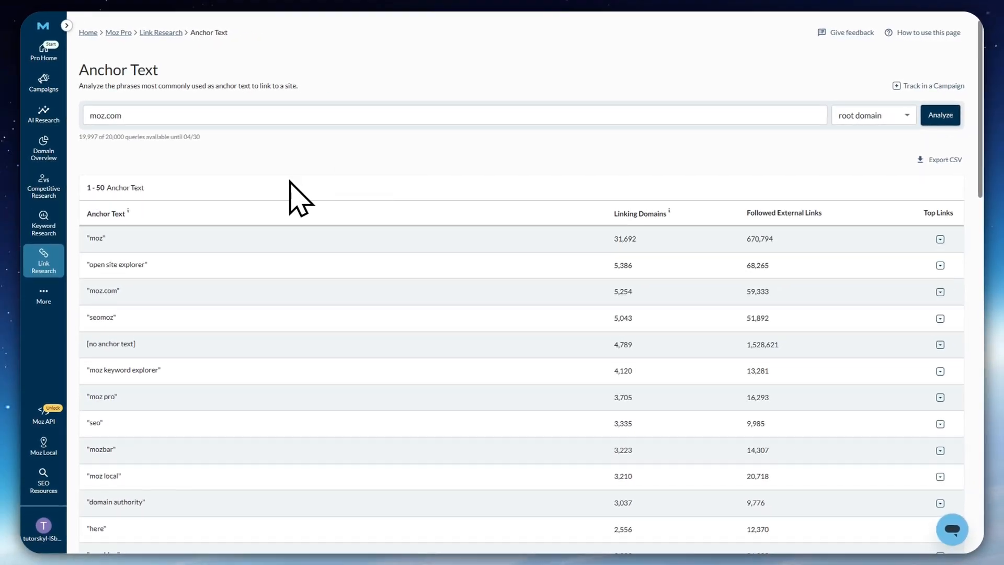
{"action": "scroll", "coordinate": [319, 236], "scroll_direction": "down", "scroll_amount": 2}
{"action": "scroll", "coordinate": [272, 225], "scroll_direction": "up", "scroll_amount": 2}
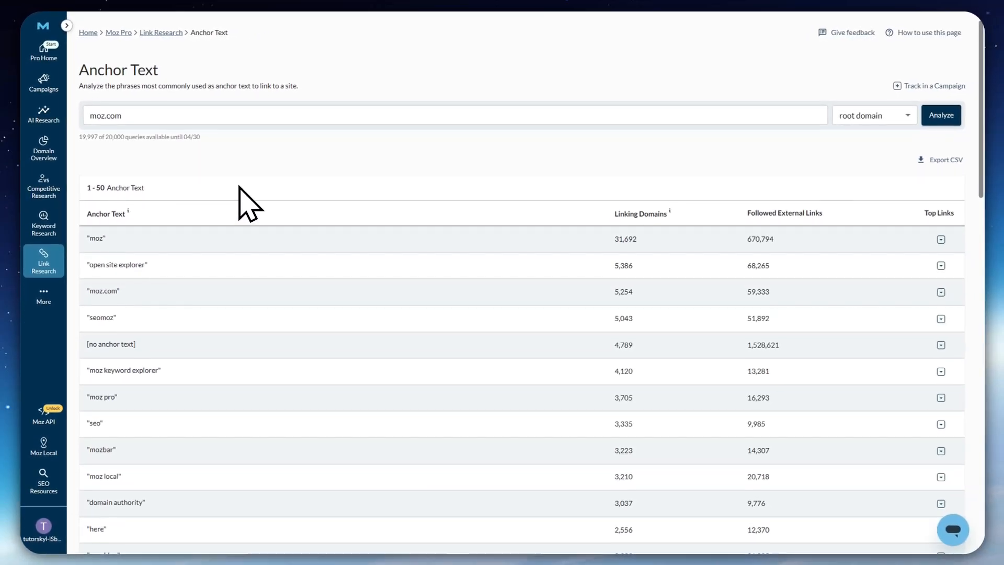
{"action": "scroll", "coordinate": [277, 204], "scroll_direction": "down", "scroll_amount": 1}
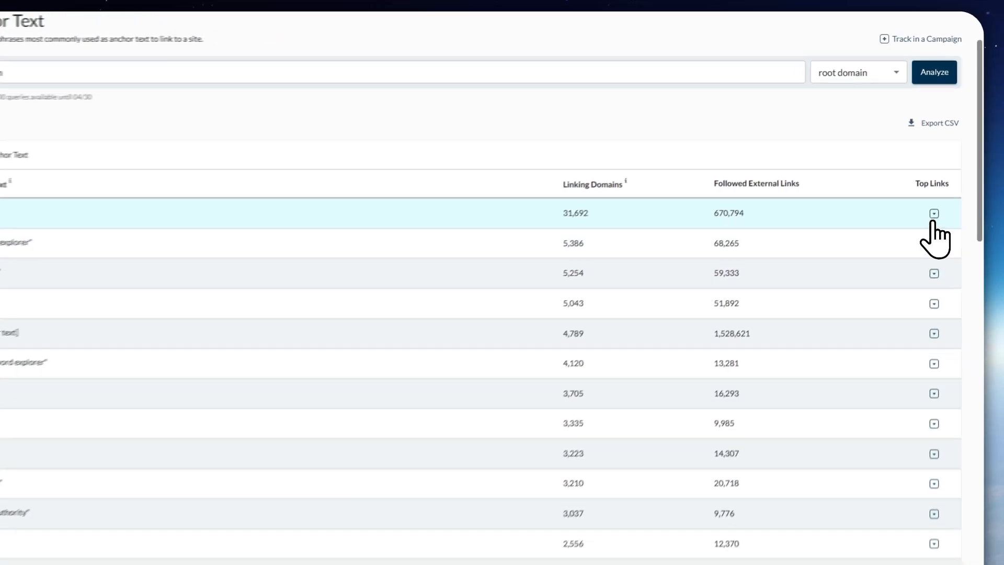
View and collapse the top followed links for the anchor text "moz" and look through the remaining anchor phrases
{"action": "left_click", "coordinate": [940, 189]}
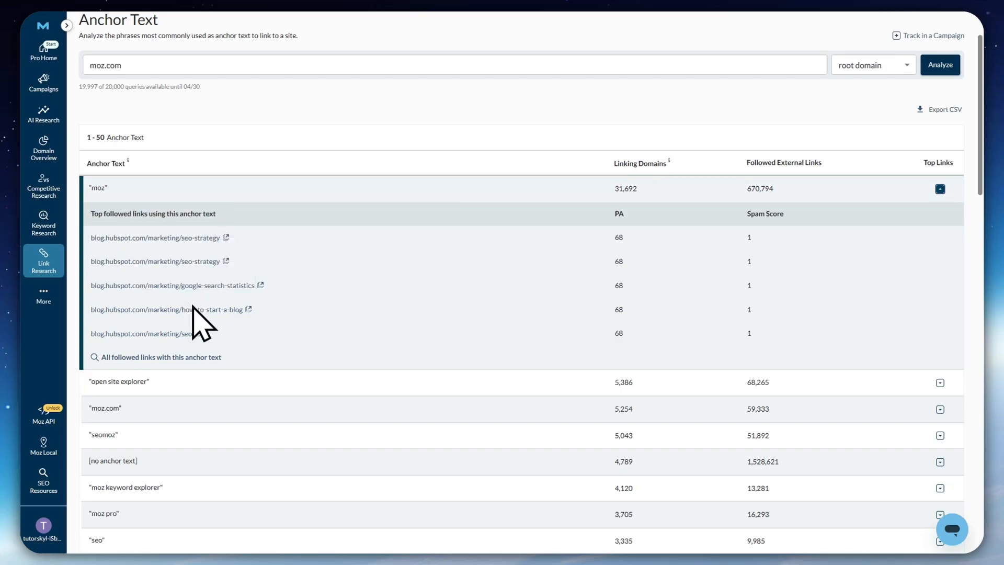
{"action": "scroll", "coordinate": [205, 283], "scroll_direction": "down", "scroll_amount": 2}
{"action": "scroll", "coordinate": [889, 241], "scroll_direction": "up", "scroll_amount": 3}
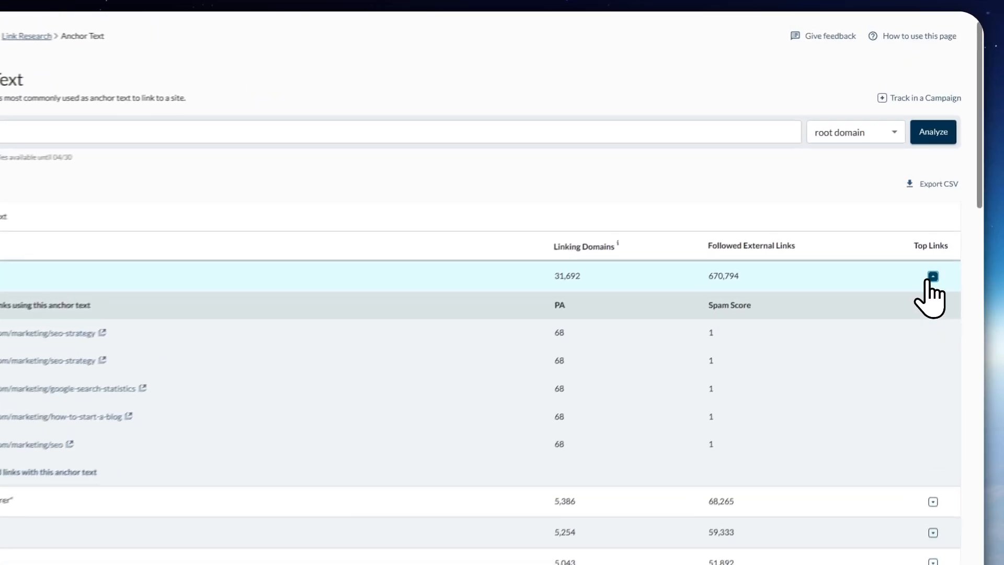
{"action": "left_click", "coordinate": [940, 239]}
{"action": "scroll", "coordinate": [471, 187], "scroll_direction": "down", "scroll_amount": 4}
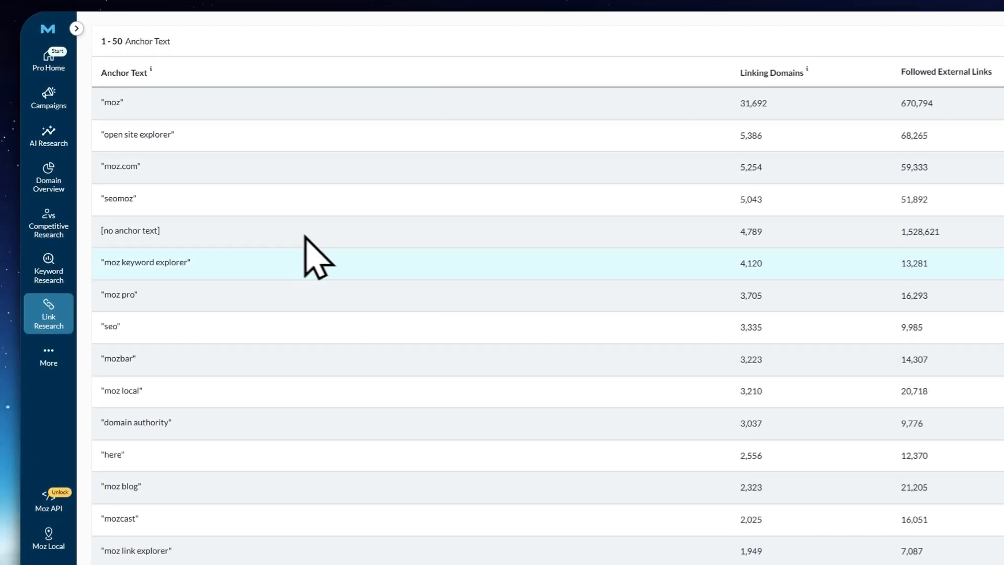
{"action": "scroll", "coordinate": [305, 237], "scroll_direction": "down", "scroll_amount": 10}
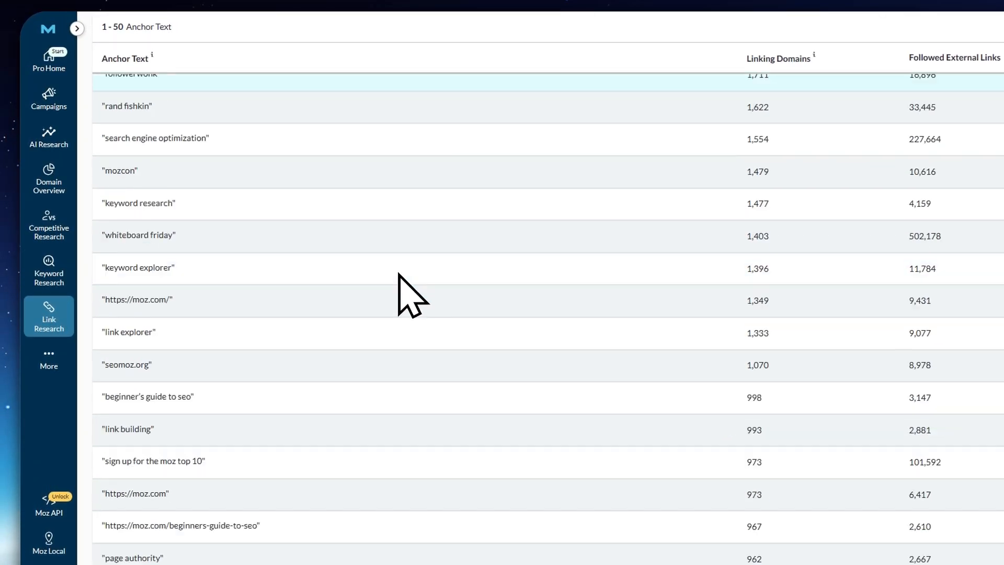
{"action": "scroll", "coordinate": [278, 403], "scroll_direction": "up", "scroll_amount": 15}
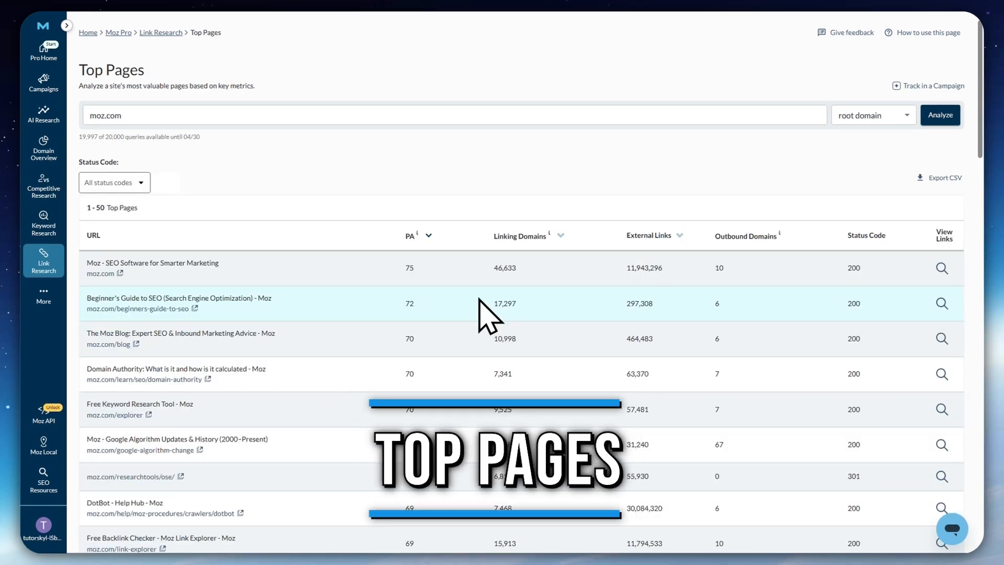
Open the Top Pages report and review moz.com's pages by PA, linking domains, external links and status code
{"action": "mouse_move", "coordinate": [42, 256]}
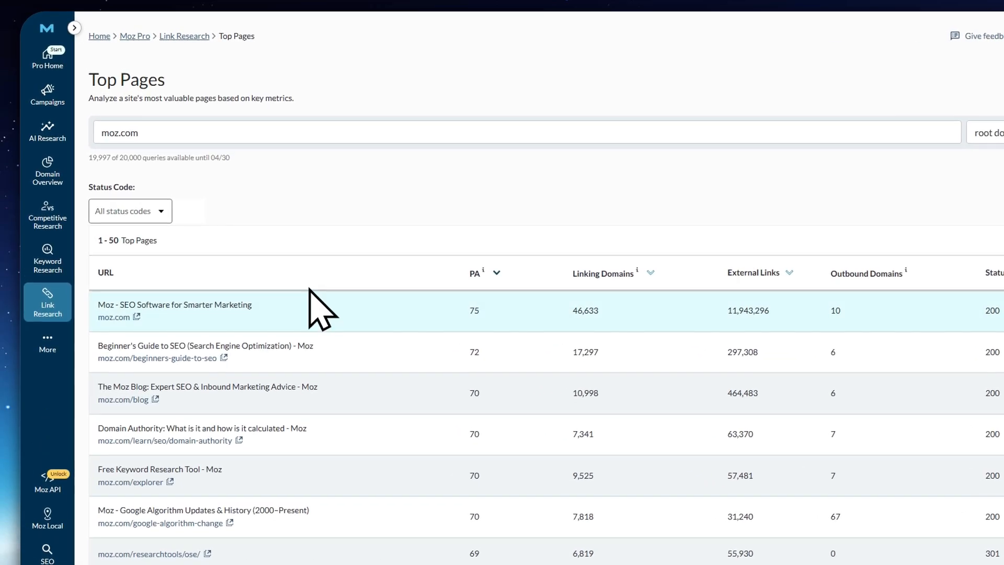
{"action": "scroll", "coordinate": [314, 295], "scroll_direction": "down", "scroll_amount": 2}
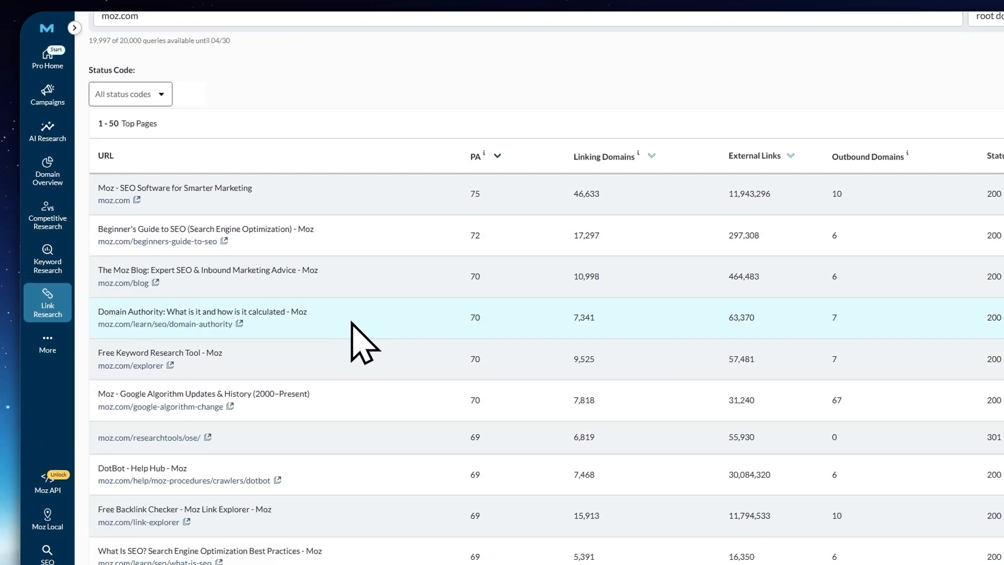
{"action": "scroll", "coordinate": [334, 314], "scroll_direction": "down", "scroll_amount": 2}
{"action": "scroll", "coordinate": [325, 294], "scroll_direction": "up", "scroll_amount": 6}
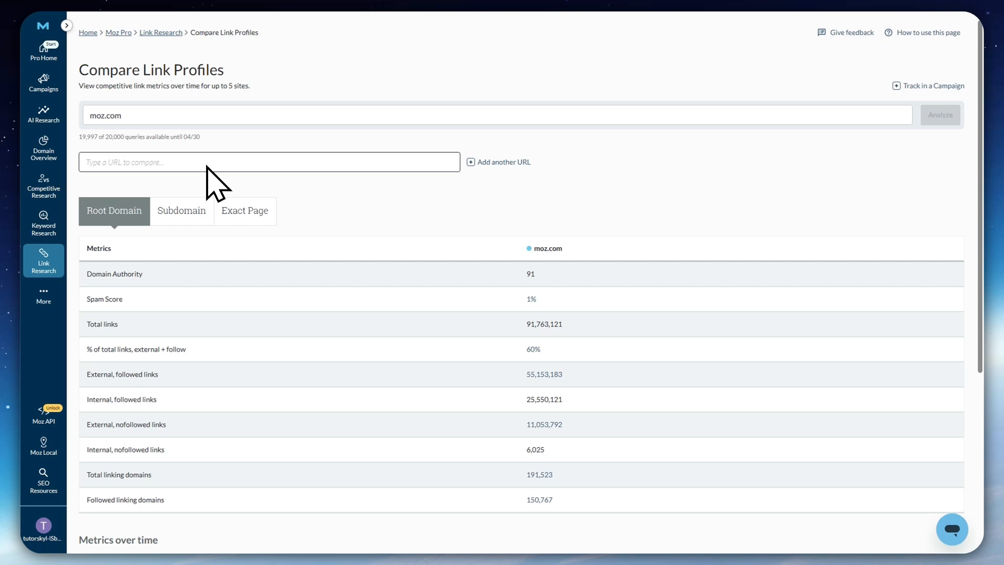
Compare moz.com's link profile with semrush.com and review their root domain link metrics
{"action": "left_click", "coordinate": [144, 116]}
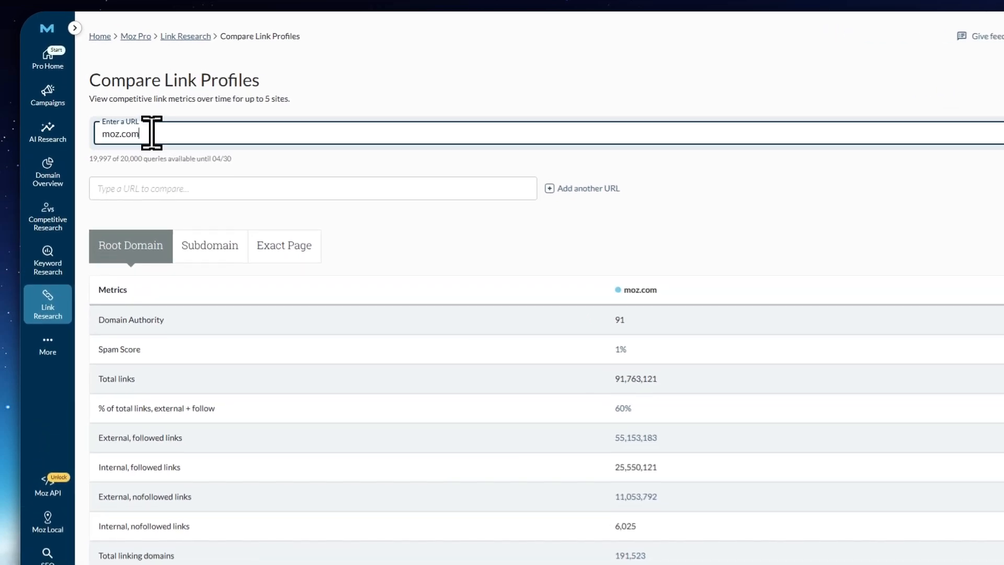
{"action": "left_click", "coordinate": [205, 188]}
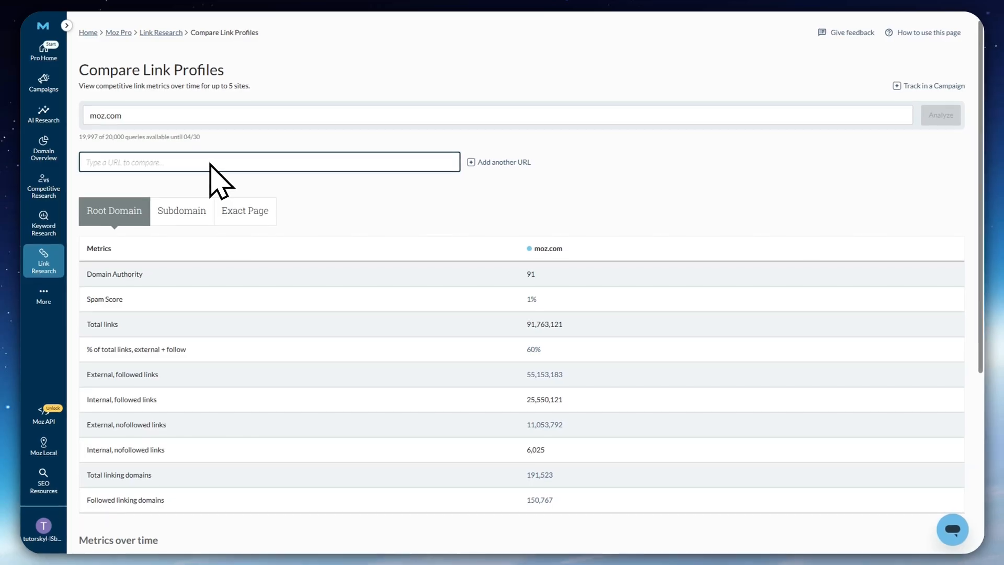
{"action": "type", "text": "semrush."}
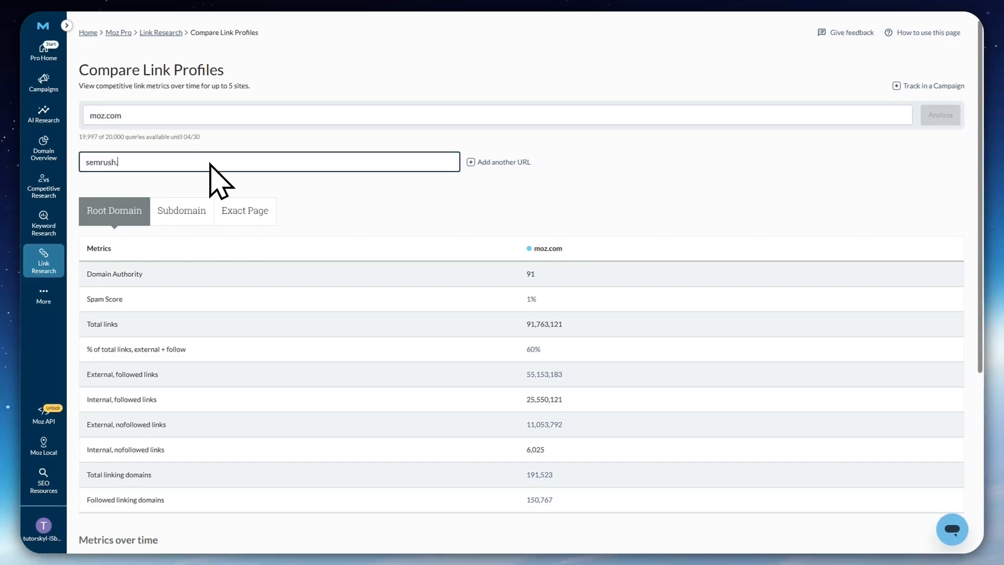
{"action": "type", "text": "com"}
{"action": "key", "text": "Return"}
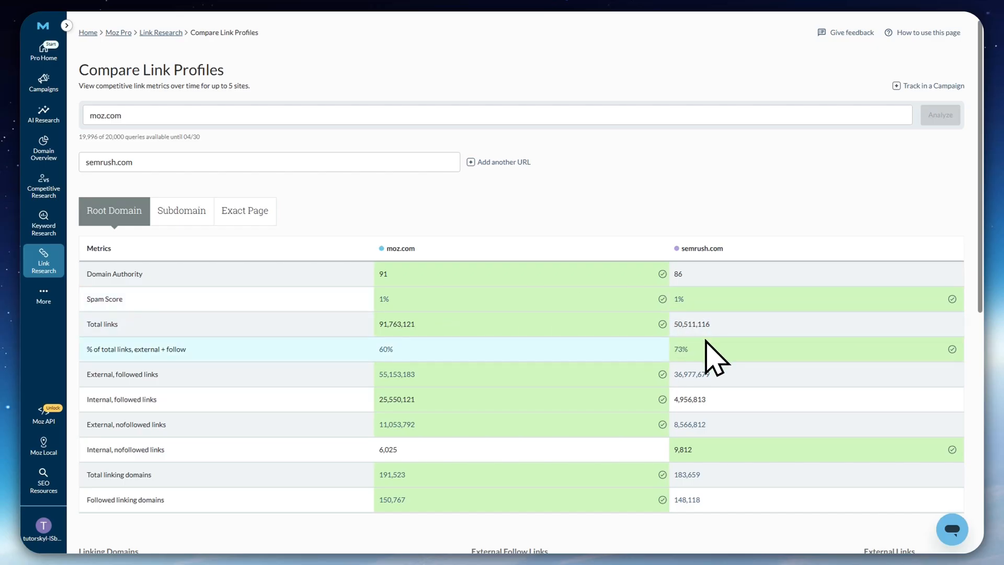
{"action": "scroll", "coordinate": [590, 392], "scroll_direction": "down", "scroll_amount": 2}
{"action": "scroll", "coordinate": [610, 433], "scroll_direction": "up", "scroll_amount": 2}
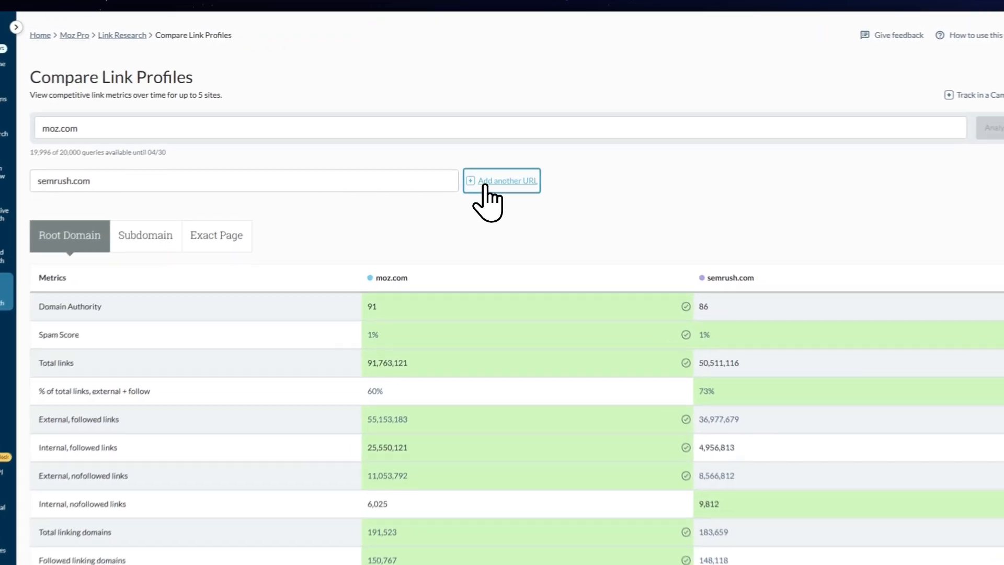
Add reddit.com as another URL in the link profile comparison and review the three sites' metrics
{"action": "left_click", "coordinate": [477, 163]}
{"action": "left_click", "coordinate": [533, 163]}
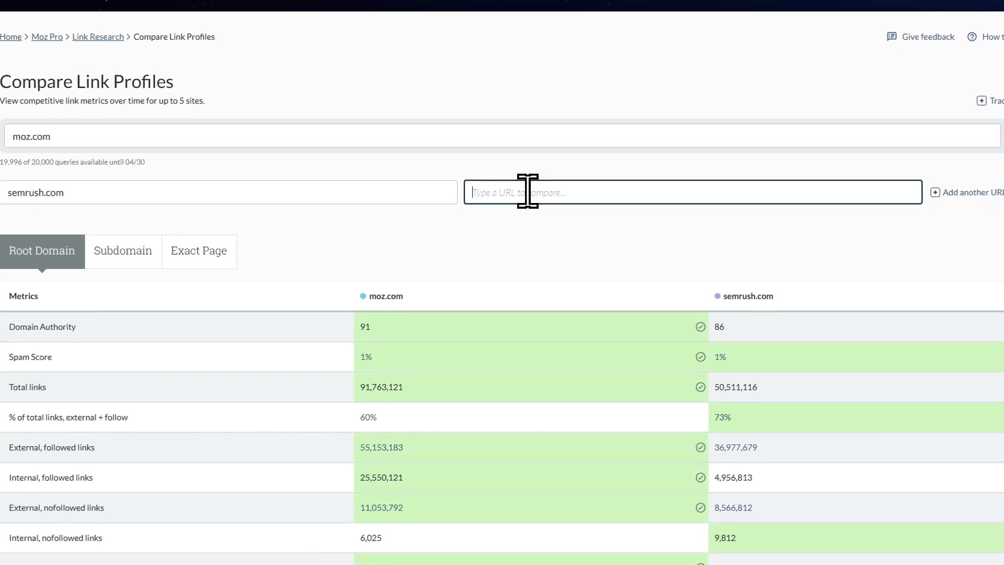
{"action": "type", "text": "reddit.com"}
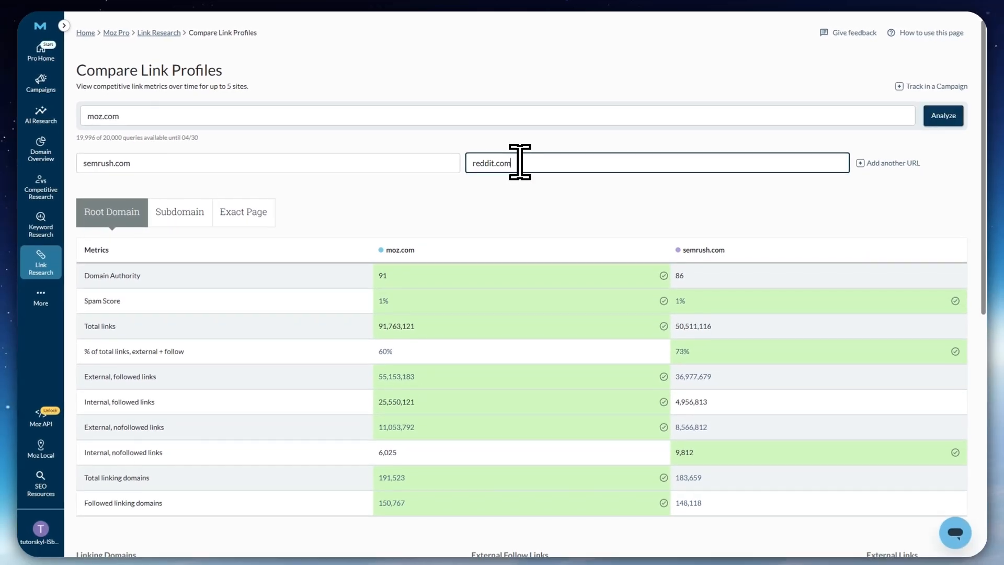
{"action": "key", "text": "Return"}
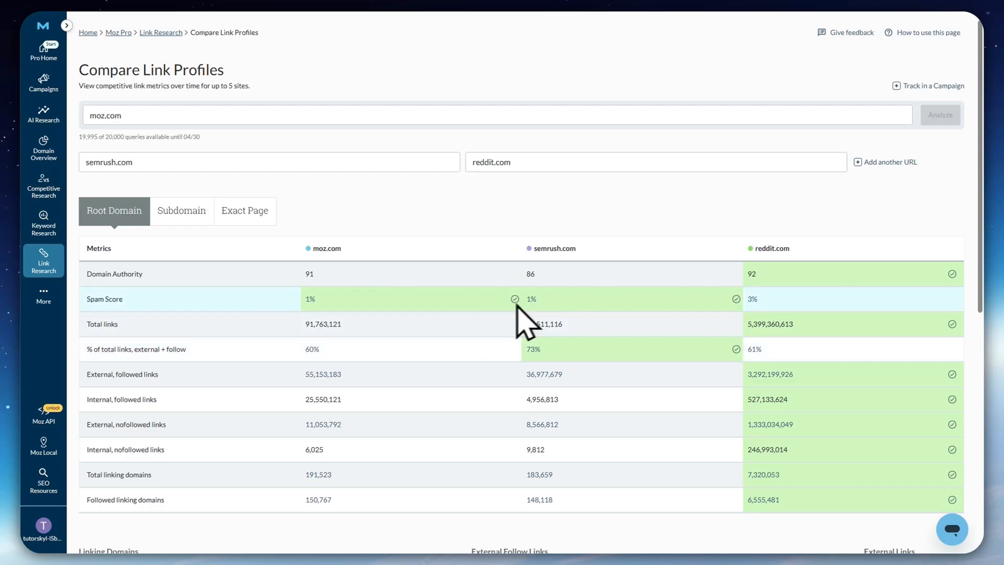
{"action": "scroll", "coordinate": [659, 377], "scroll_direction": "down", "scroll_amount": 1}
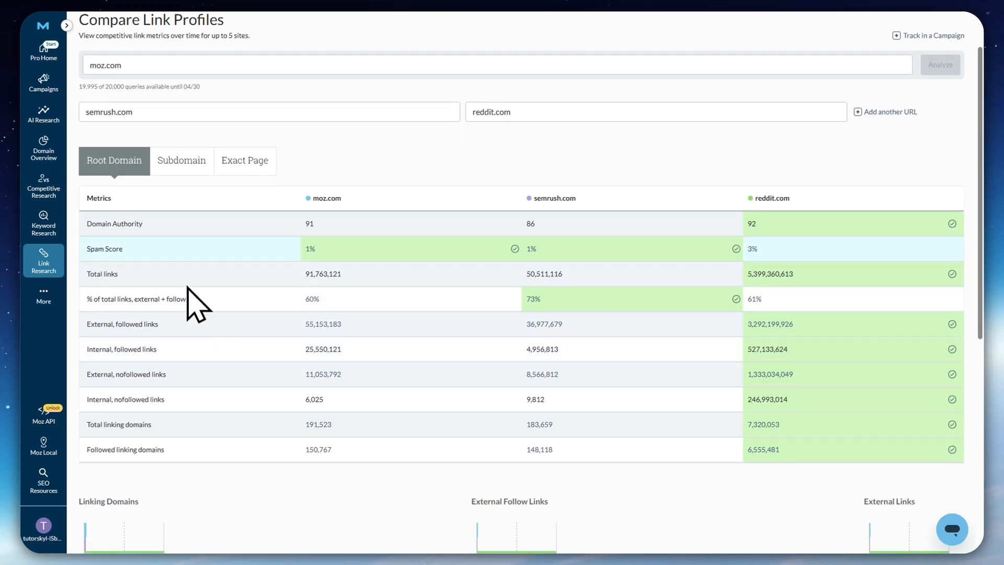
{"action": "scroll", "coordinate": [208, 429], "scroll_direction": "down", "scroll_amount": 7}
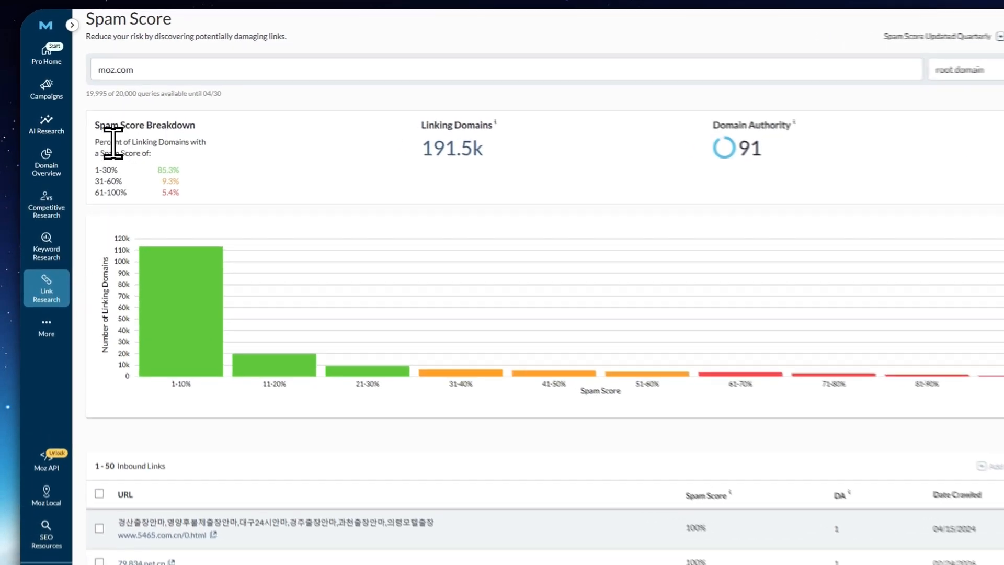
Examine moz.com's Spam Score breakdown by percentage of linking domains and the distribution chart's 1-10% and 11-20% ranges
{"action": "left_click_drag", "start_coordinate": [98, 130], "coordinate": [187, 131]}
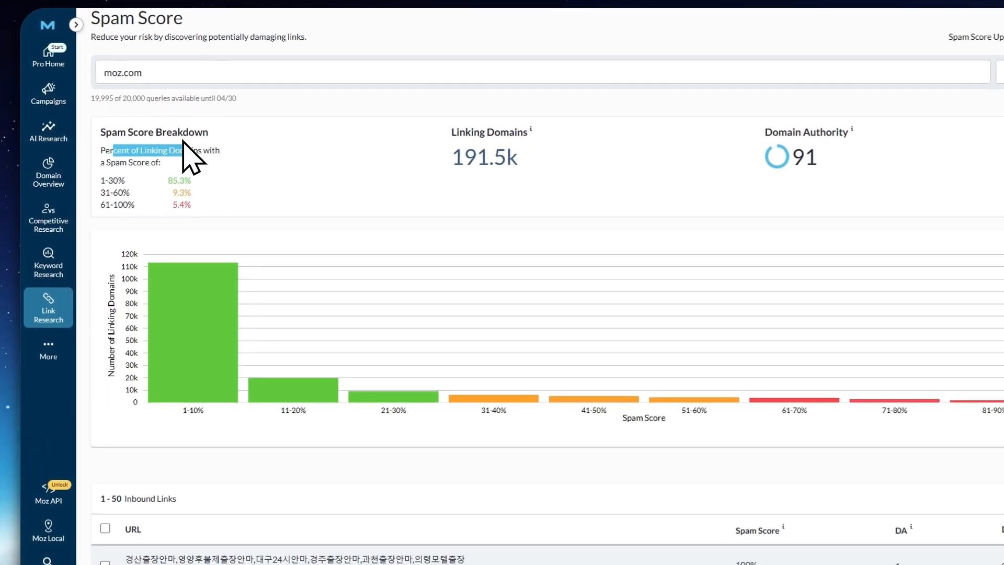
{"action": "left_click_drag", "start_coordinate": [108, 162], "coordinate": [180, 168]}
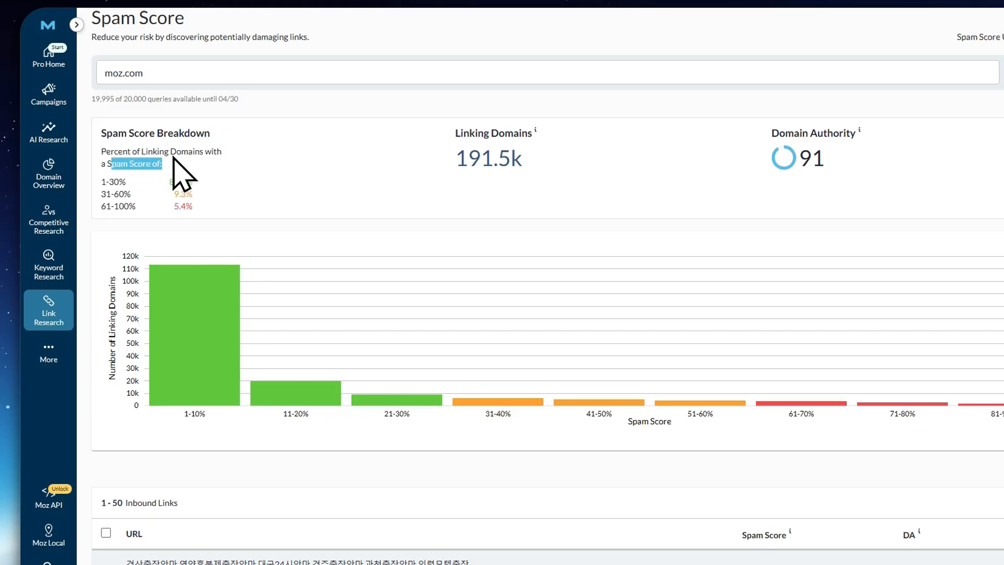
{"action": "left_click_drag", "start_coordinate": [103, 180], "coordinate": [253, 204]}
{"action": "left_click", "coordinate": [169, 209]}
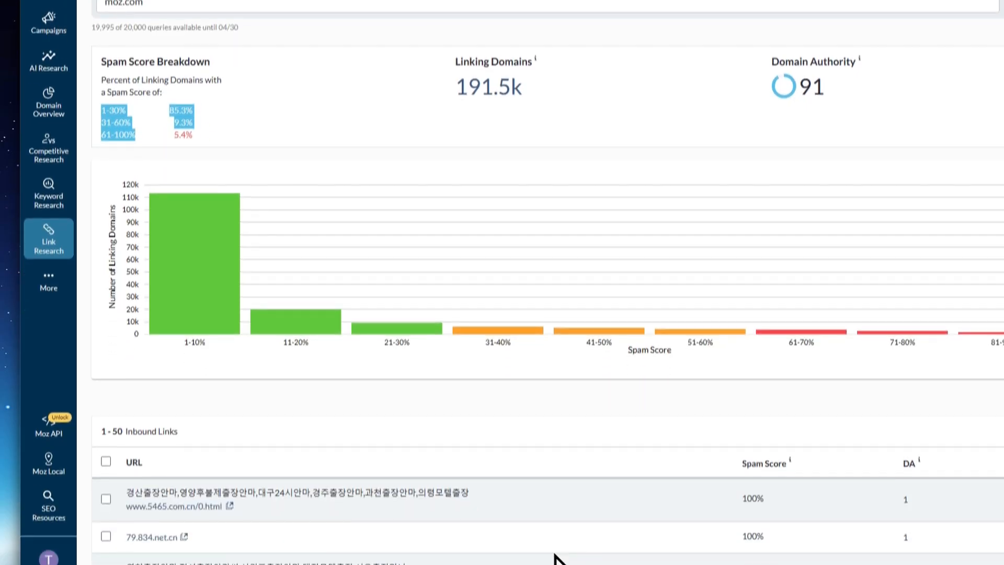
{"action": "scroll", "coordinate": [585, 497], "scroll_direction": "up", "scroll_amount": 1}
{"action": "left_click", "coordinate": [583, 497]}
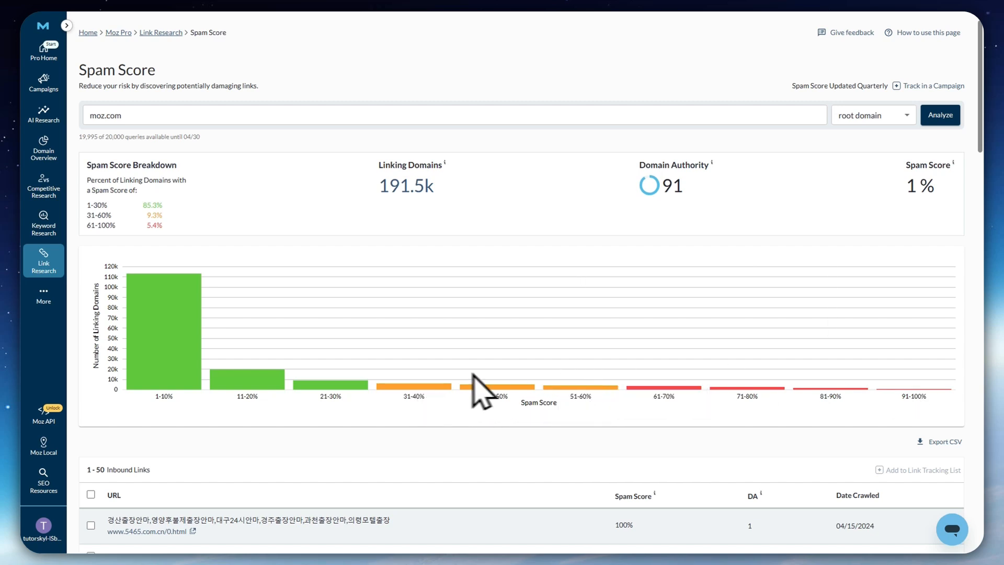
{"action": "mouse_move", "coordinate": [190, 331]}
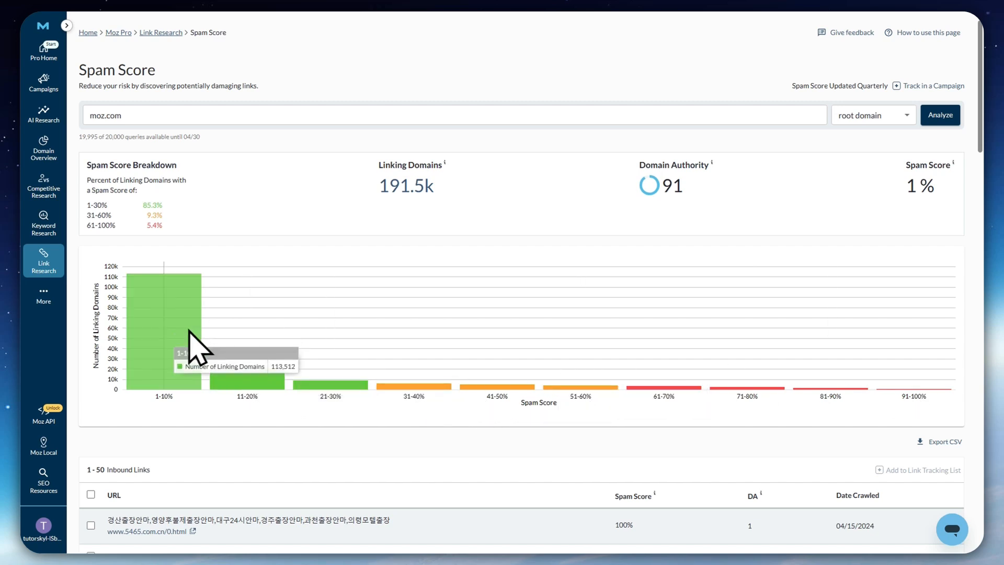
{"action": "mouse_move", "coordinate": [252, 373]}
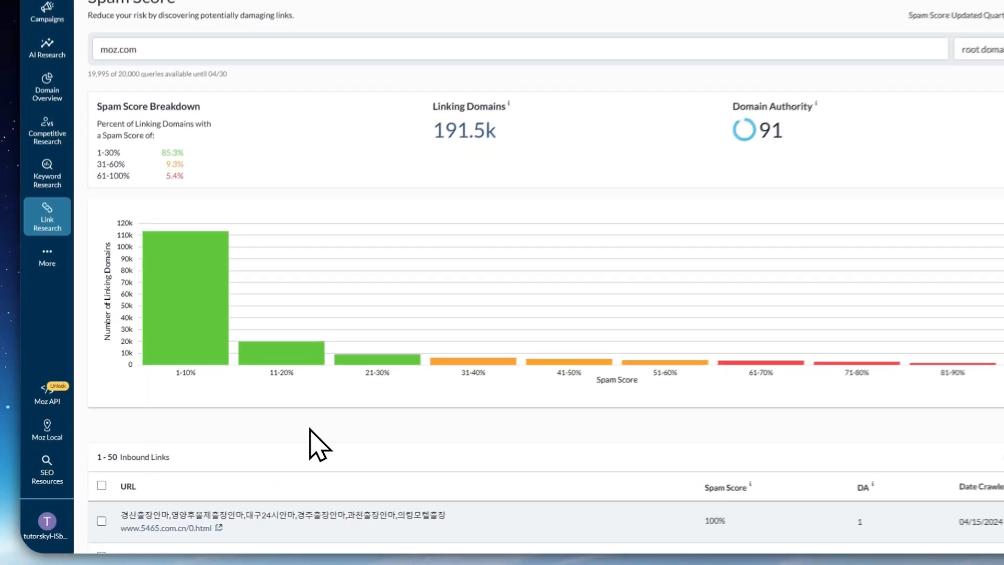
Look through the inbound links in the Spam Score report with their spam score, DA and crawl date
{"action": "scroll", "coordinate": [345, 419], "scroll_direction": "down", "scroll_amount": 4}
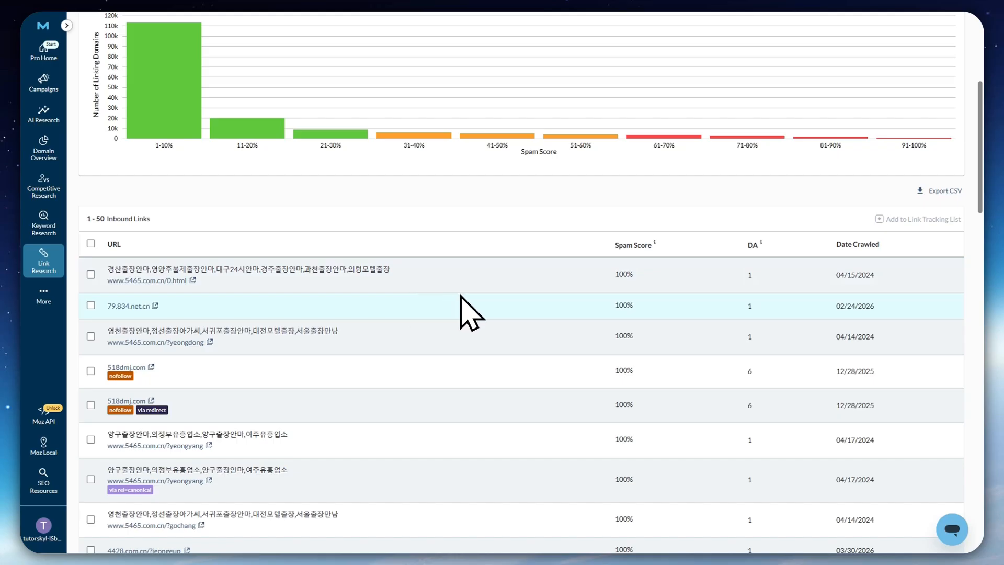
{"action": "scroll", "coordinate": [453, 298], "scroll_direction": "down", "scroll_amount": 1}
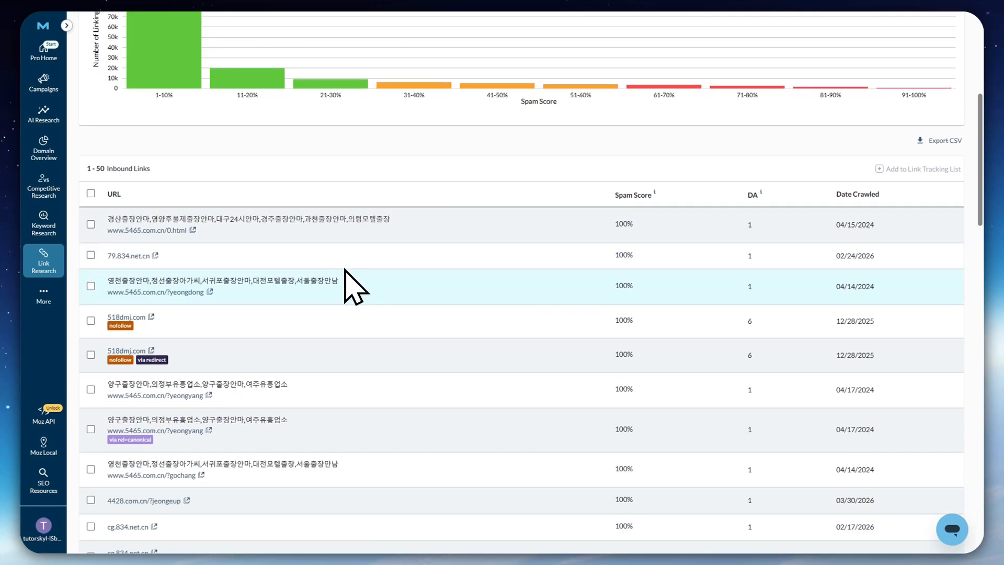
{"action": "scroll", "coordinate": [349, 273], "scroll_direction": "down", "scroll_amount": 2}
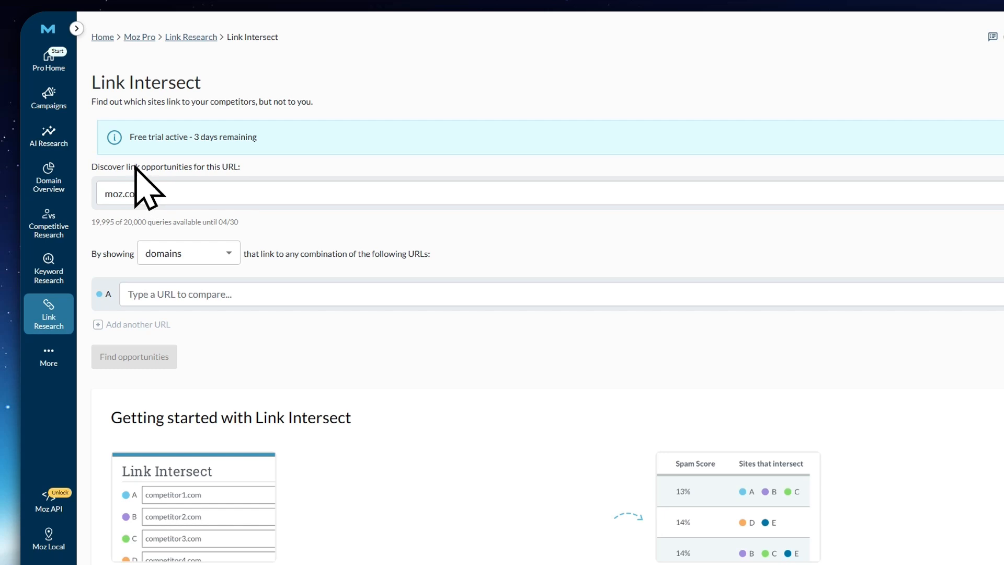
Set Link Intersect for moz.com to show pages that link to the compared URLs
{"action": "left_click", "coordinate": [160, 190]}
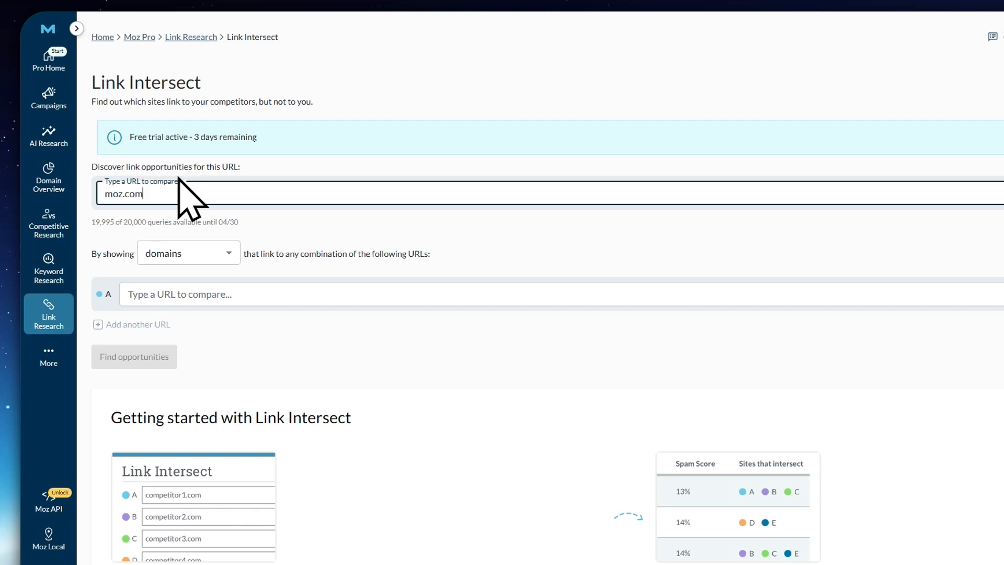
{"action": "left_click", "coordinate": [274, 232]}
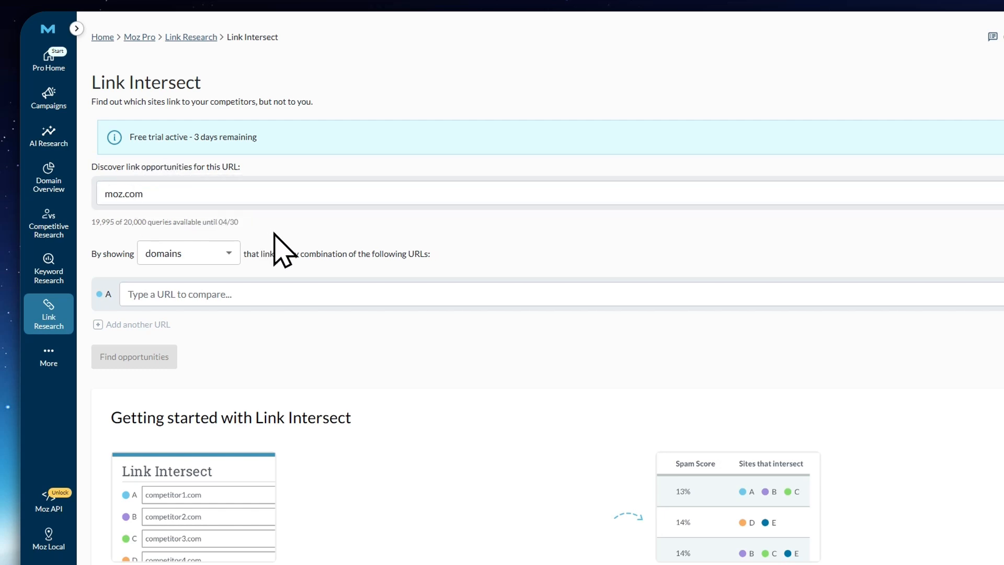
{"action": "left_click", "coordinate": [162, 253]}
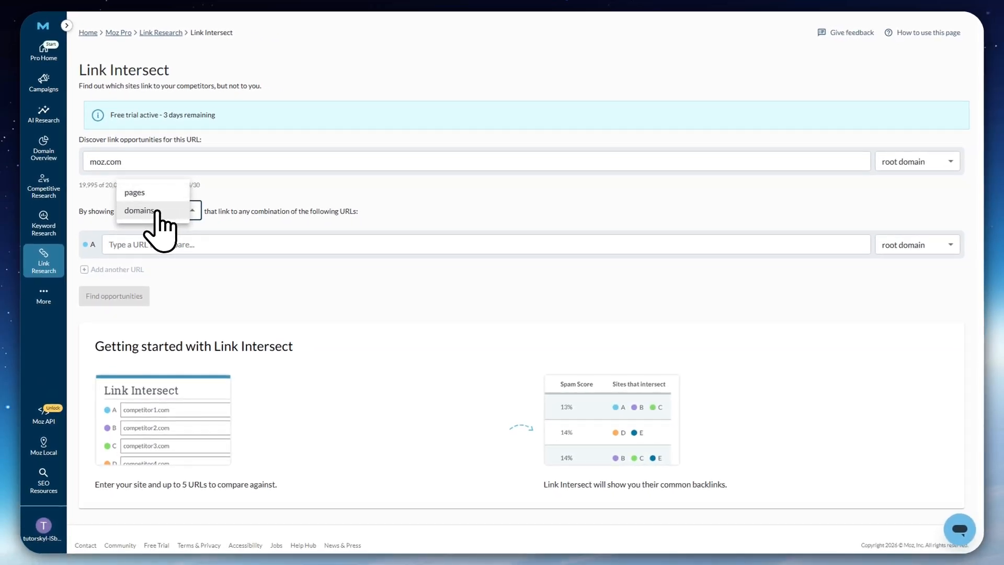
{"action": "left_click", "coordinate": [152, 193]}
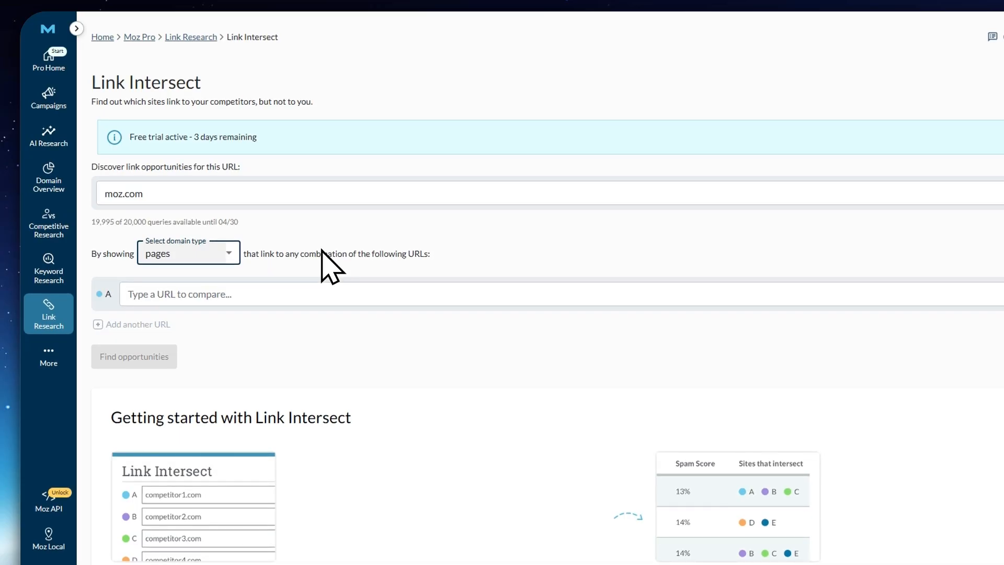
{"action": "left_click", "coordinate": [321, 241]}
{"action": "scroll", "coordinate": [316, 251], "scroll_direction": "down", "scroll_amount": 1}
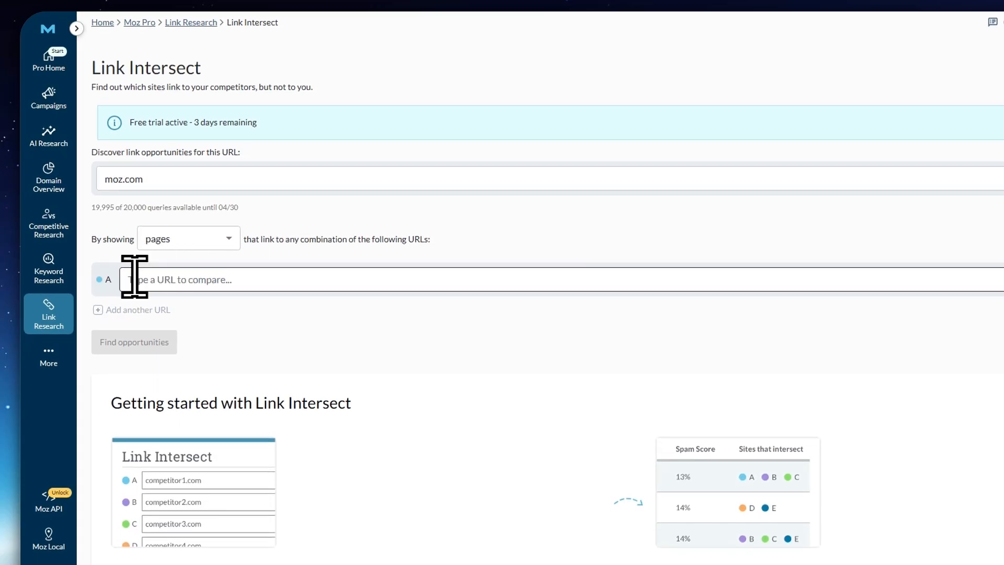
Enter semrush.com as comparison URL A and add reddit.com as comparison URL B
{"action": "left_click", "coordinate": [157, 278]}
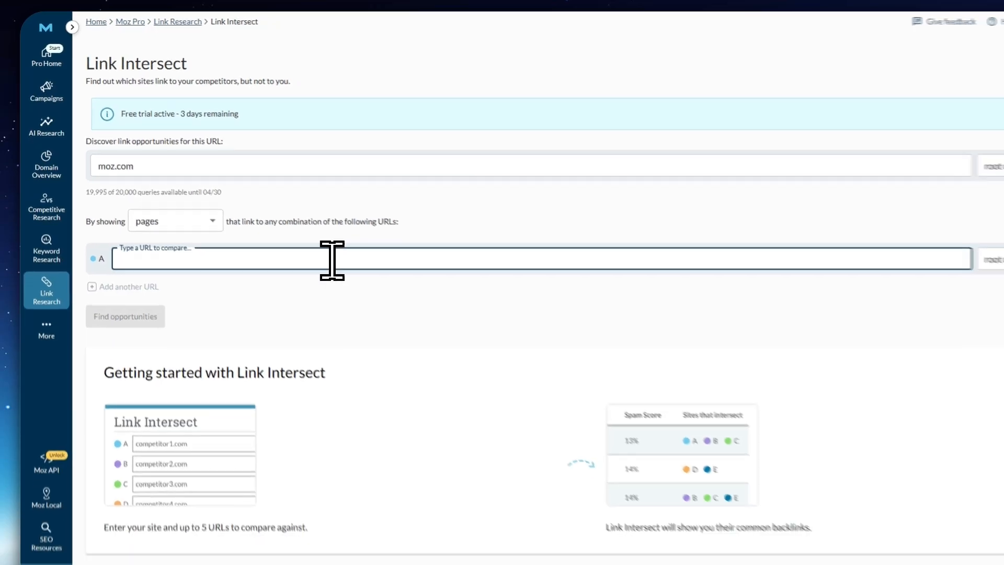
{"action": "type", "text": "semrush.c"}
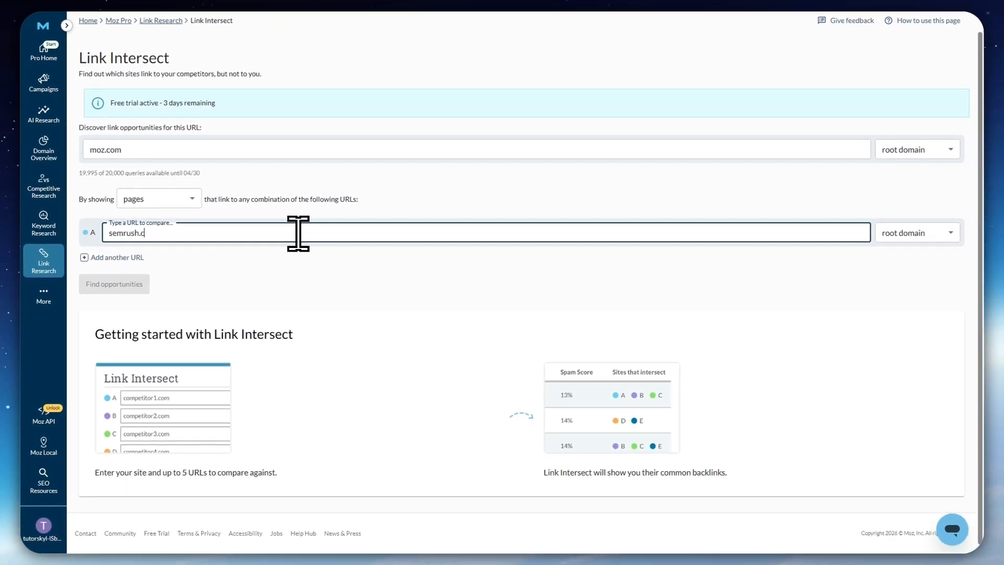
{"action": "type", "text": "om"}
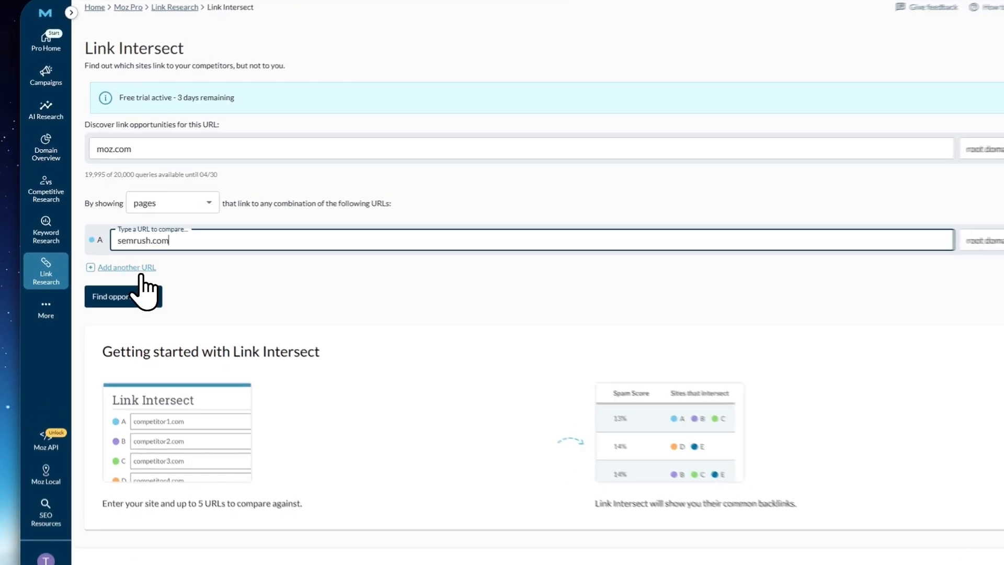
{"action": "left_click", "coordinate": [117, 257]}
{"action": "type", "text": "reddit.c"}
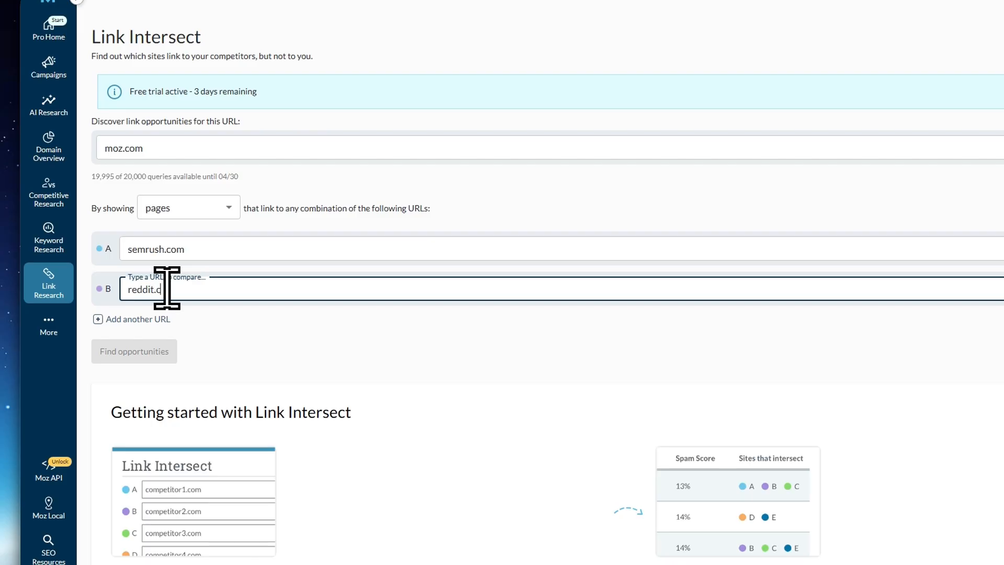
{"action": "type", "text": "om"}
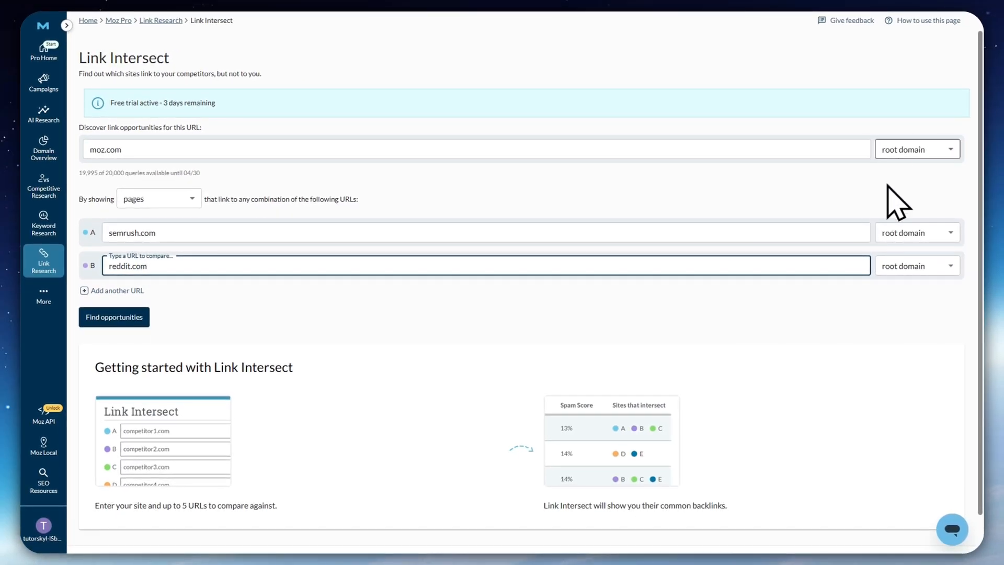
Find link opportunities with moz.com scoped to root domain and review the intersecting pages by DA, Spam Score and linked sites
{"action": "left_click", "coordinate": [911, 152]}
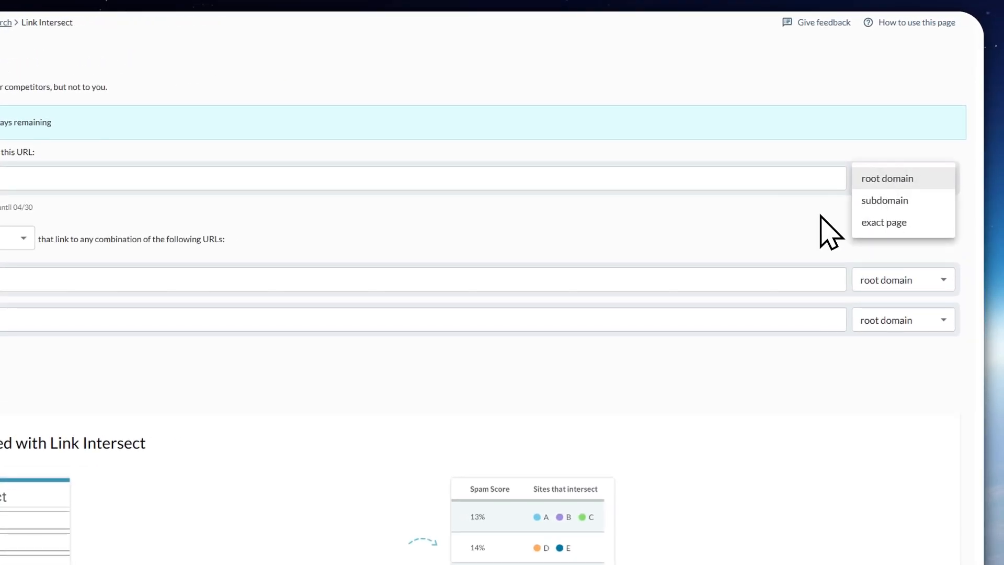
{"action": "left_click", "coordinate": [889, 178]}
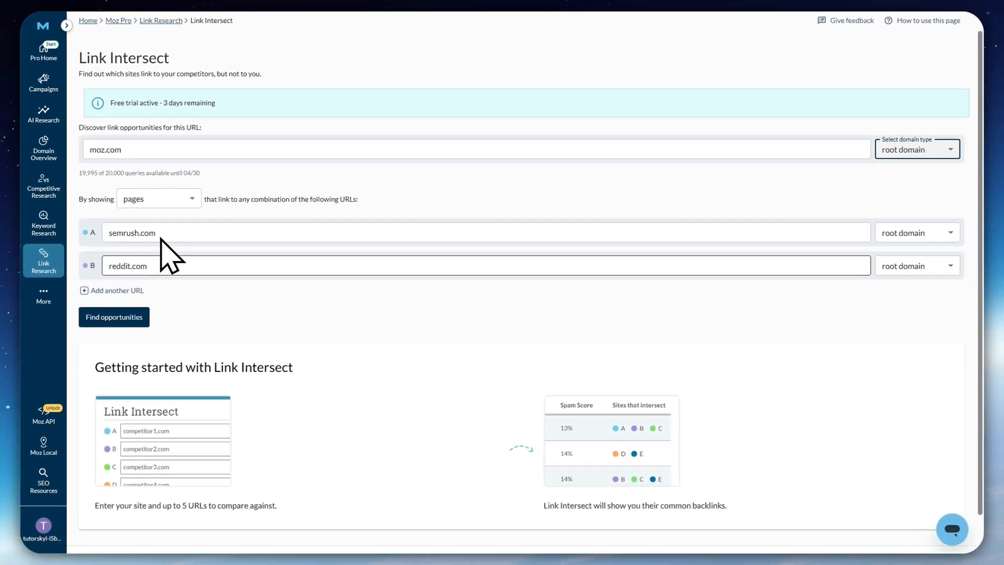
{"action": "left_click", "coordinate": [114, 317]}
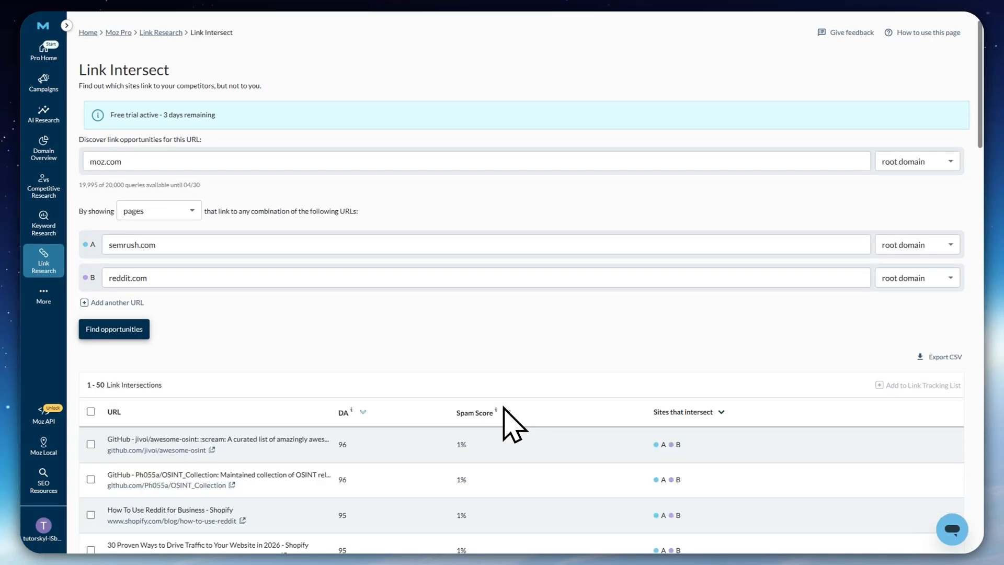
{"action": "scroll", "coordinate": [486, 366], "scroll_direction": "down", "scroll_amount": 5}
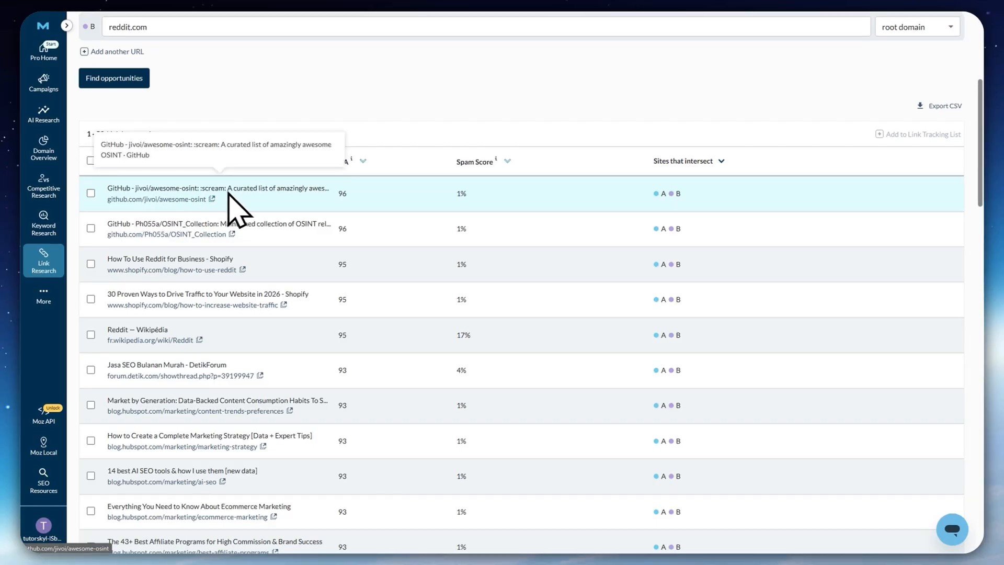
{"action": "scroll", "coordinate": [219, 184], "scroll_direction": "up", "scroll_amount": 2}
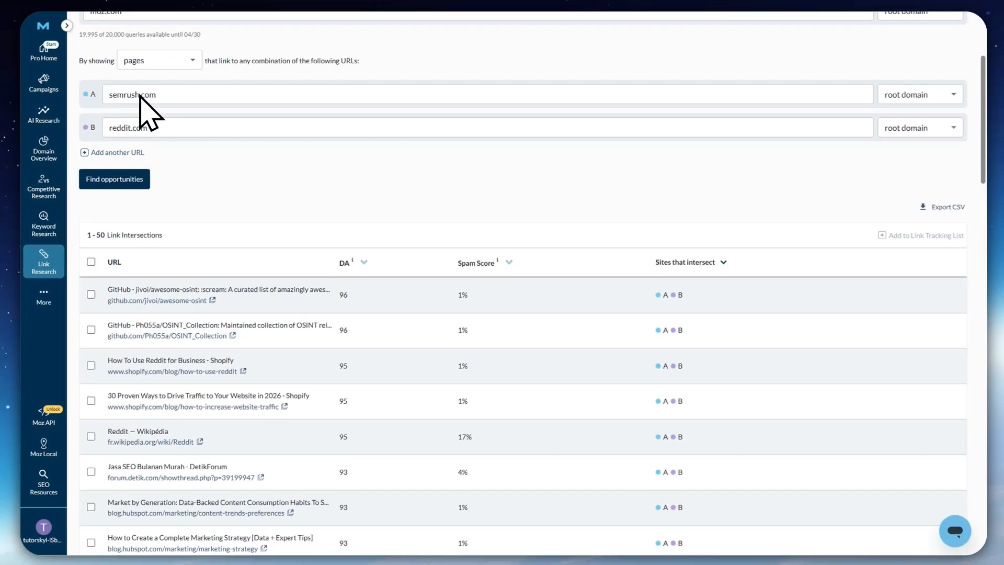
{"action": "scroll", "coordinate": [670, 324], "scroll_direction": "down", "scroll_amount": 20}
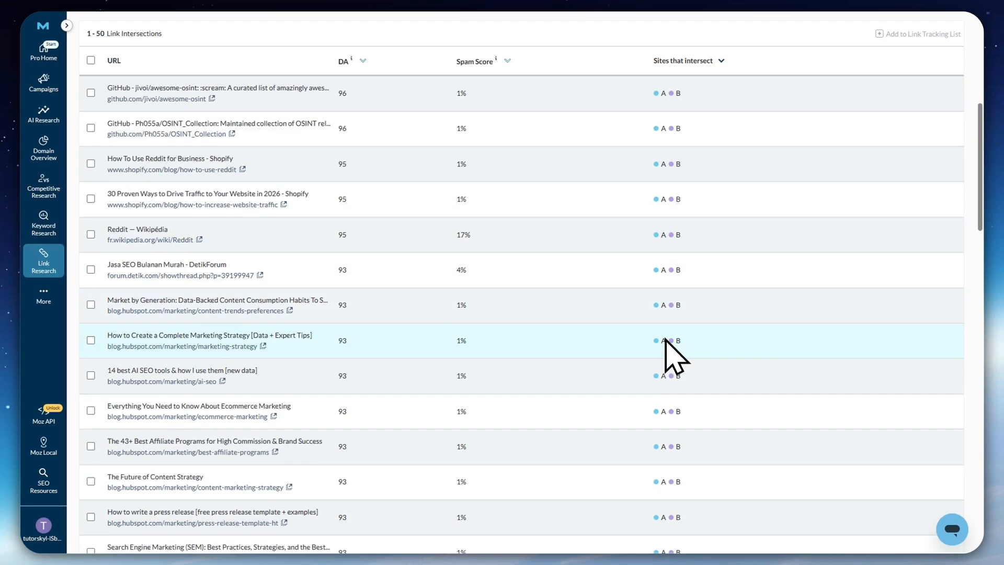
Browse the first 50 Link Intersect results, comparing each page's DA, Spam Score and intersecting sites
{"action": "scroll", "coordinate": [677, 361], "scroll_direction": "down", "scroll_amount": 6}
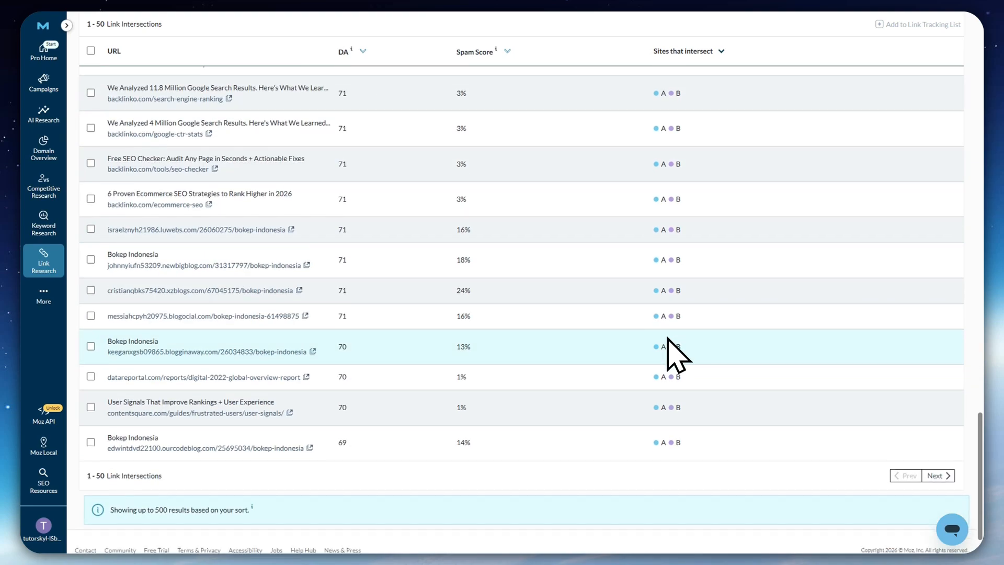
{"action": "scroll", "coordinate": [662, 275], "scroll_direction": "up", "scroll_amount": 20}
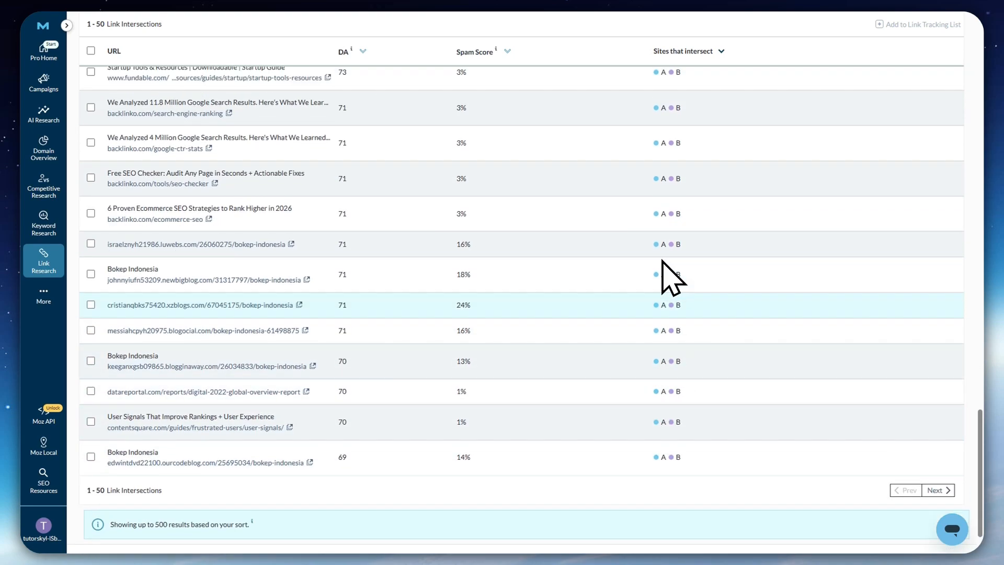
{"action": "scroll", "coordinate": [664, 255], "scroll_direction": "up", "scroll_amount": 8}
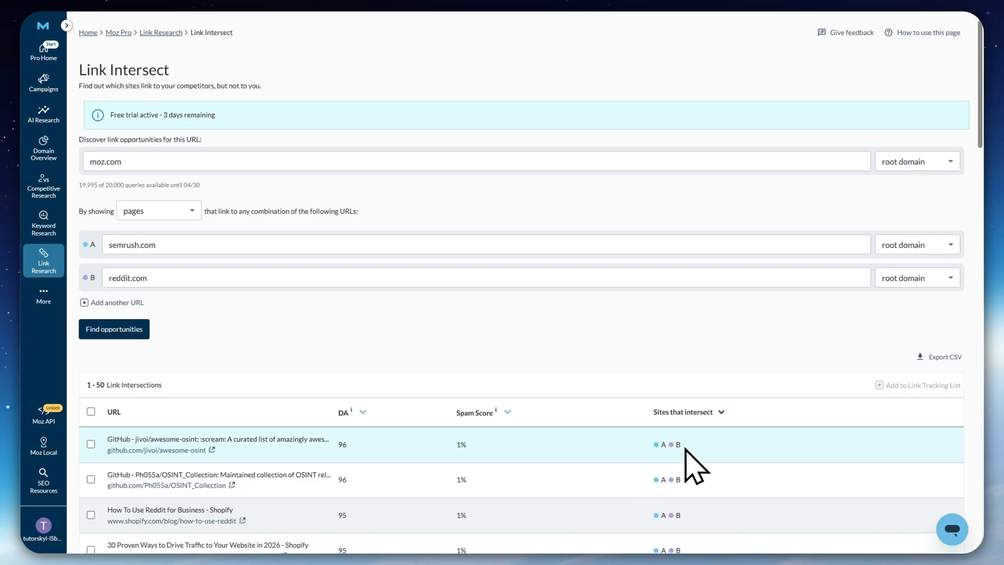
{"action": "scroll", "coordinate": [648, 434], "scroll_direction": "down", "scroll_amount": 3}
{"action": "scroll", "coordinate": [264, 382], "scroll_direction": "down", "scroll_amount": 4}
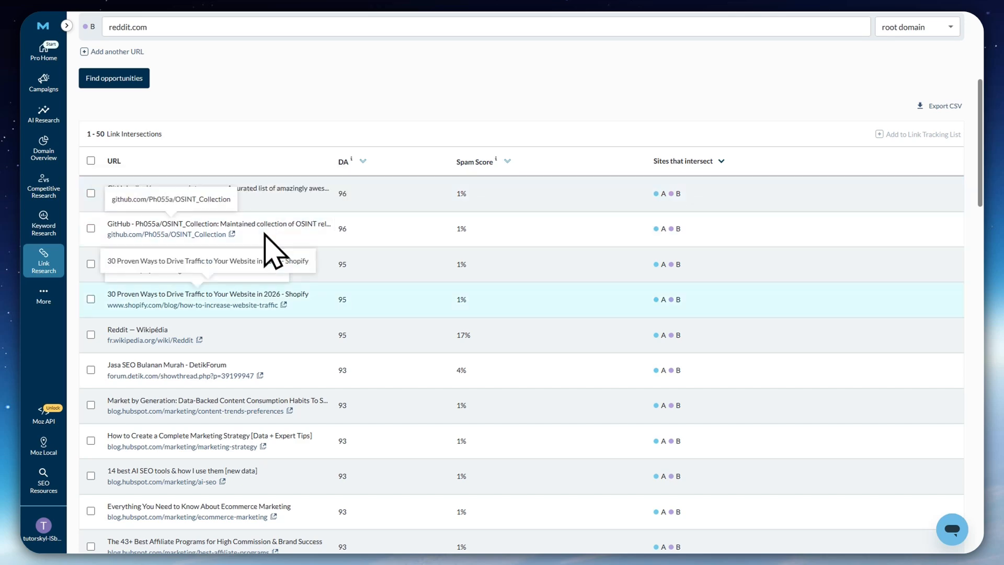
{"action": "scroll", "coordinate": [314, 340], "scroll_direction": "down", "scroll_amount": 3}
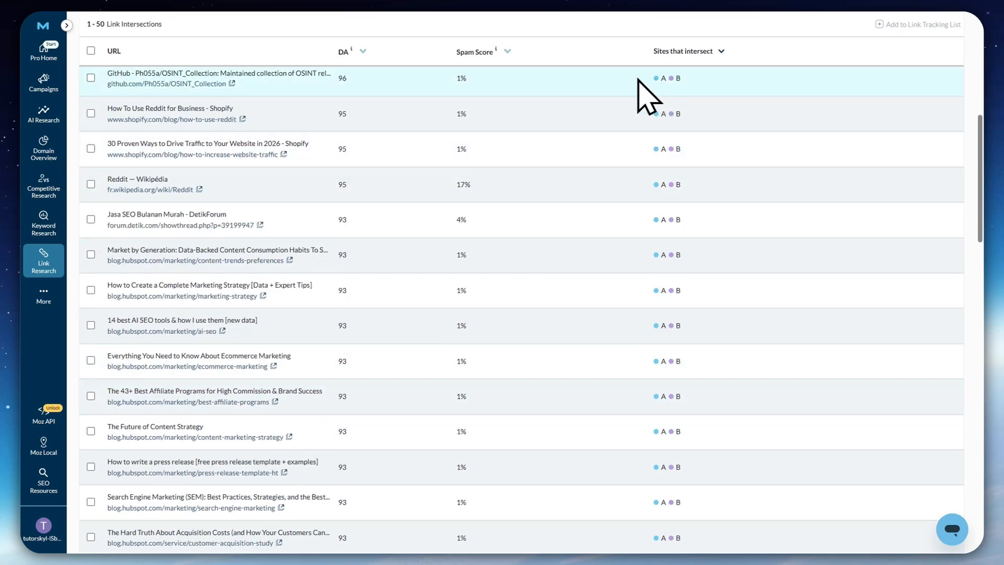
{"action": "scroll", "coordinate": [583, 163], "scroll_direction": "up", "scroll_amount": 4}
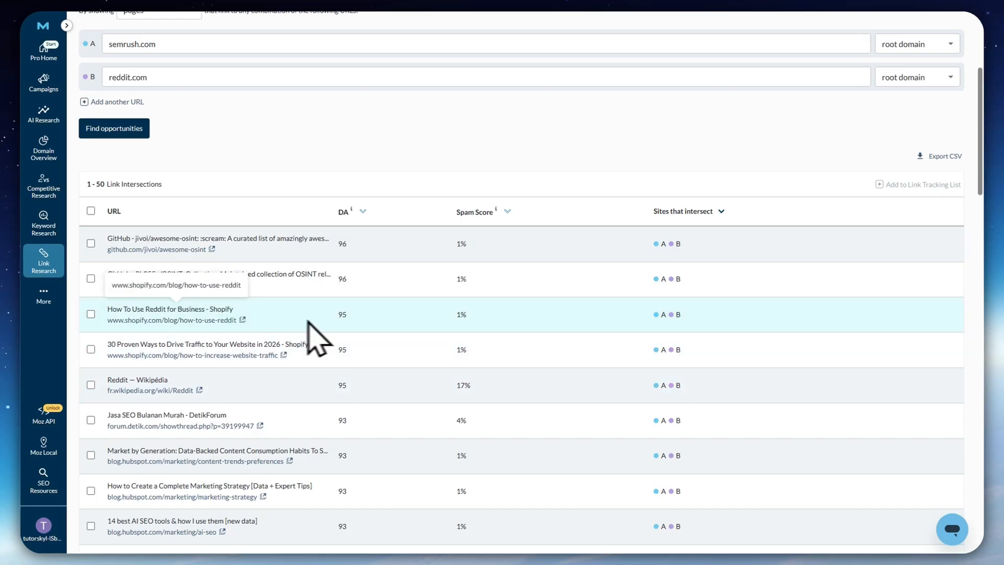
Start a new link tracking list named Moz Link List with moz.com as its target URL
{"action": "mouse_move", "coordinate": [41, 262]}
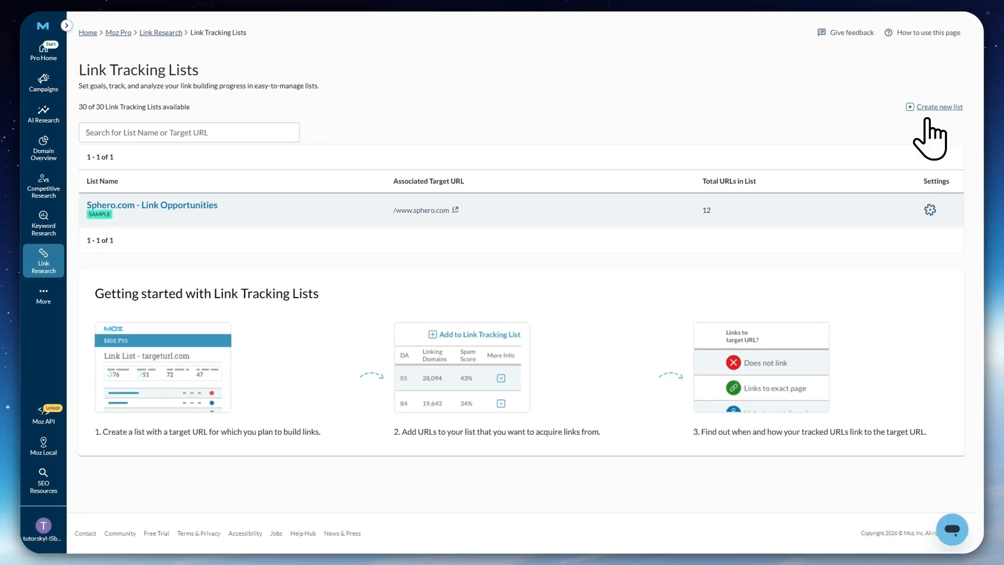
{"action": "left_click", "coordinate": [940, 107]}
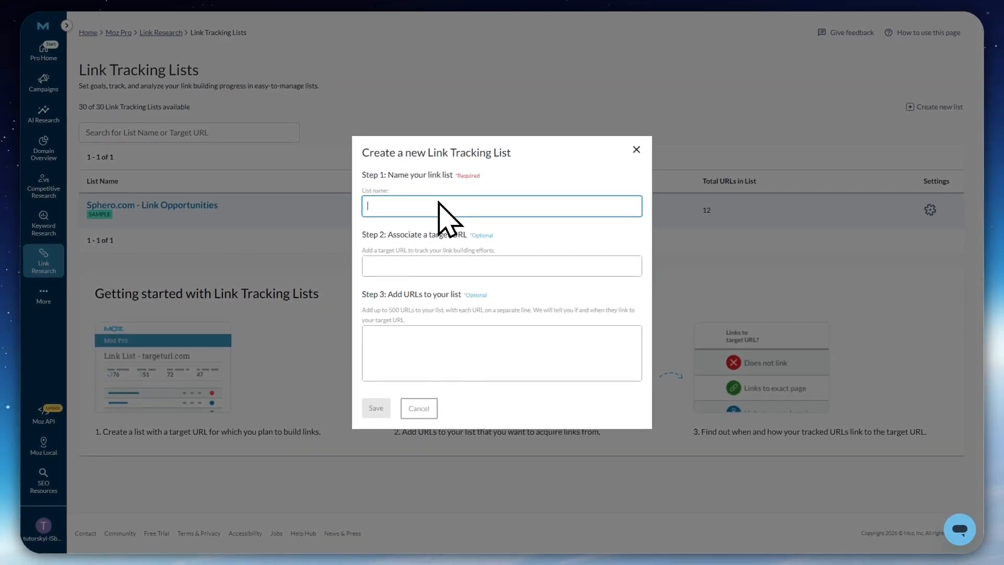
{"action": "type", "text": "Moz Link Li"}
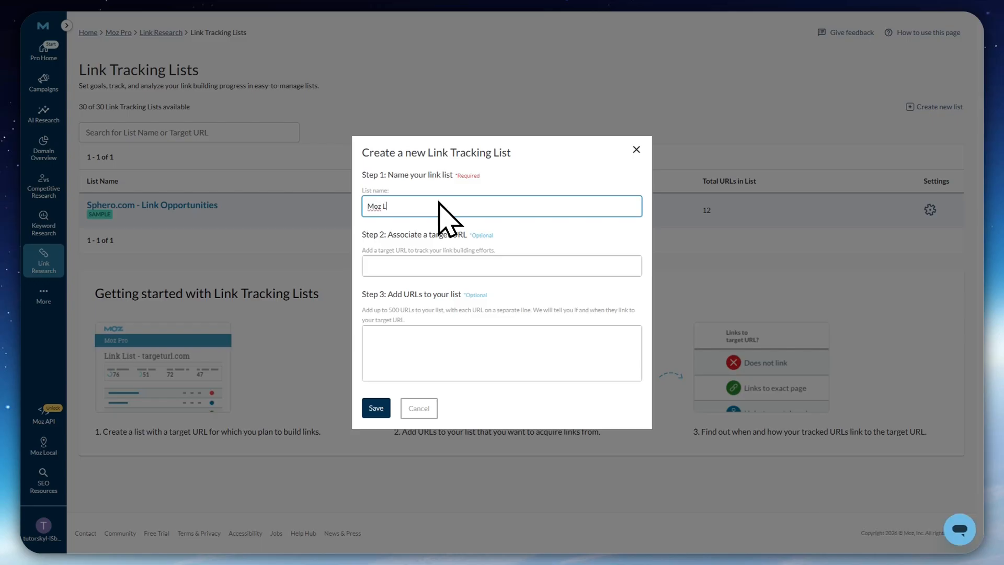
{"action": "type", "text": "st"}
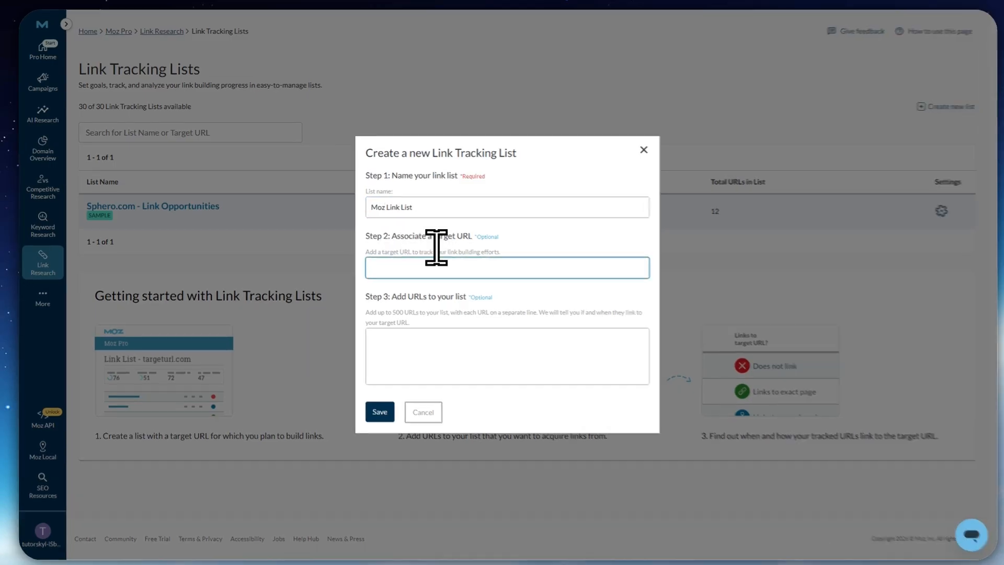
{"action": "type", "text": "moz.com"}
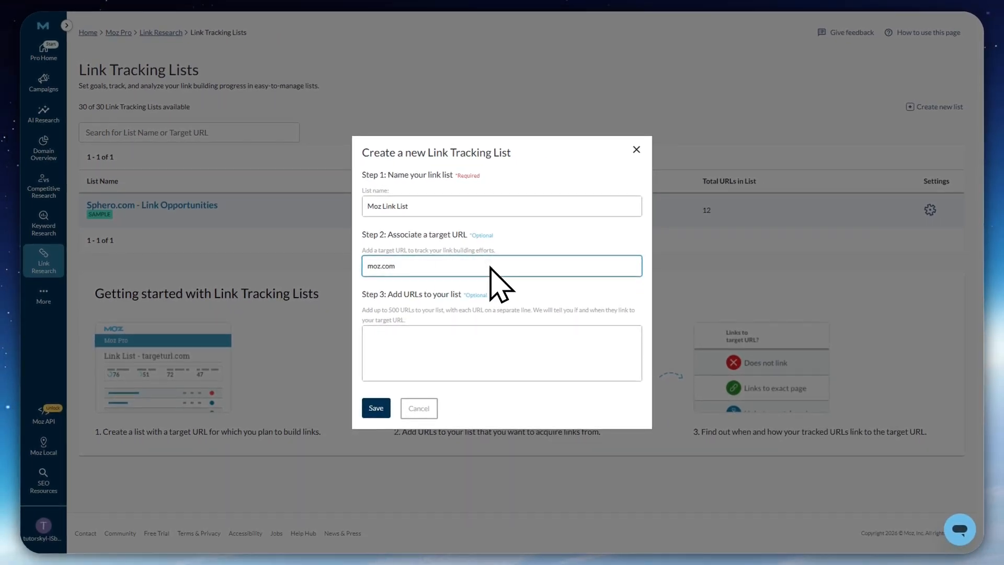
Add google.com, gemini.com and semrush.com as the list's tracked URLs and save the list
{"action": "left_click", "coordinate": [443, 337]}
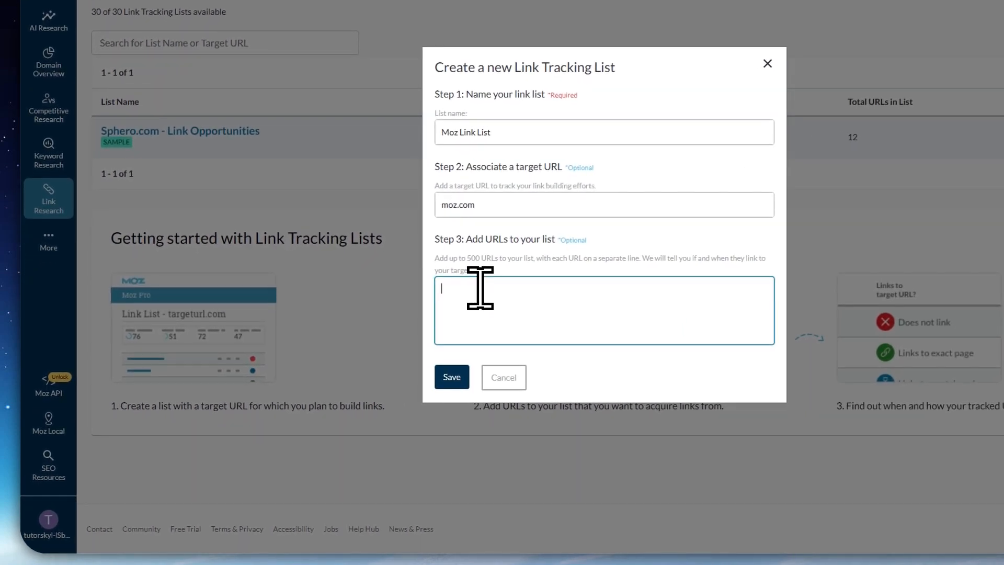
{"action": "type", "text": "google.co"}
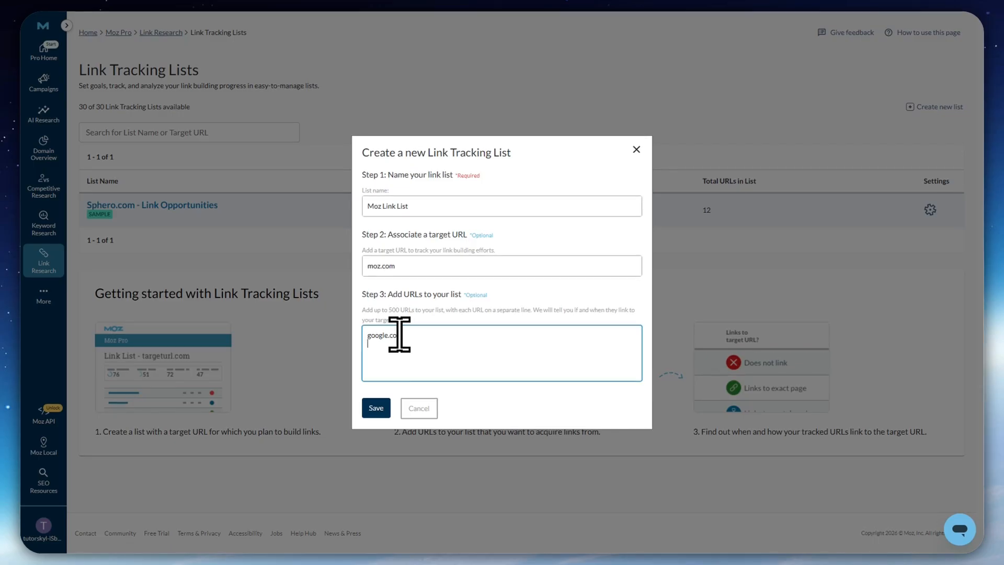
{"action": "type", "text": "ya"}
{"action": "key", "text": "BackSpace"}
{"action": "key", "text": "BackSpace"}
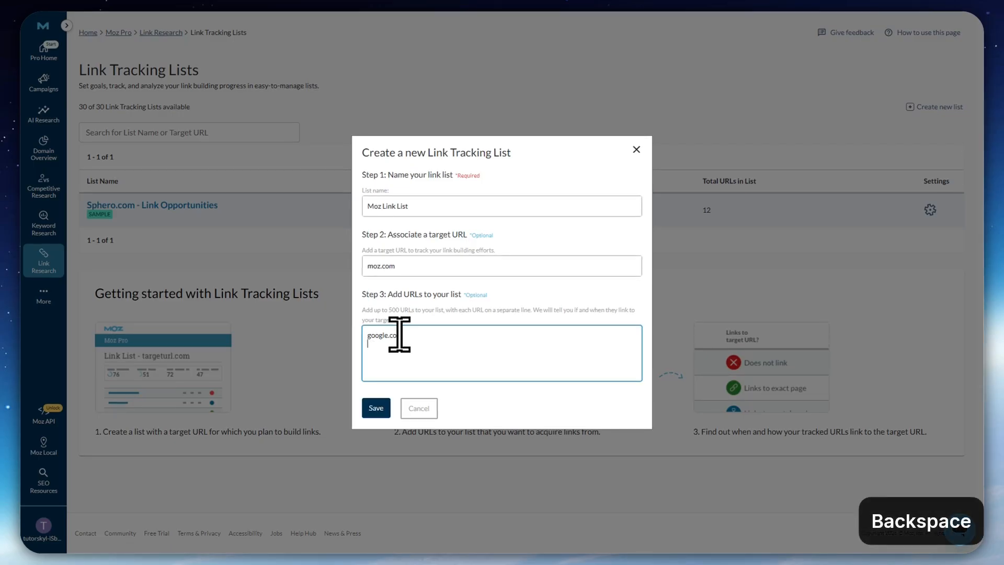
{"action": "type", "text": "gemini.com"}
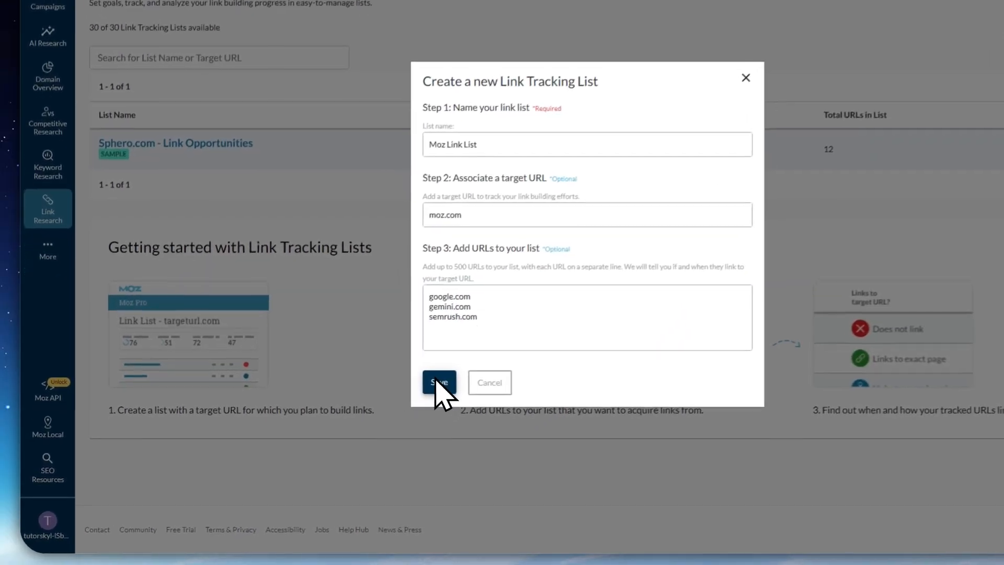
{"action": "left_click", "coordinate": [376, 408]}
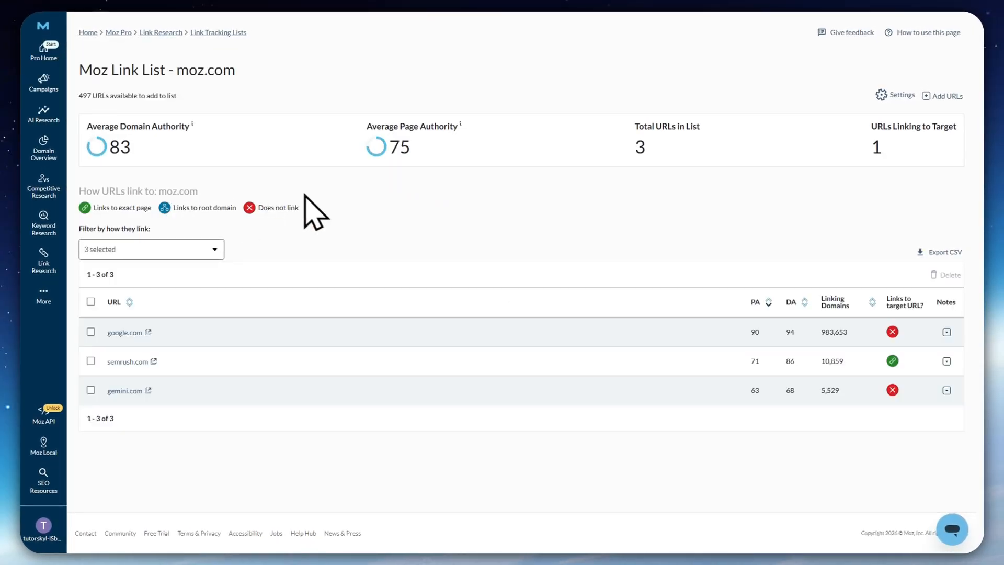
Review Moz Link List's average authority metrics and check how semrush.com links to the target URL
{"action": "mouse_move", "coordinate": [104, 127]}
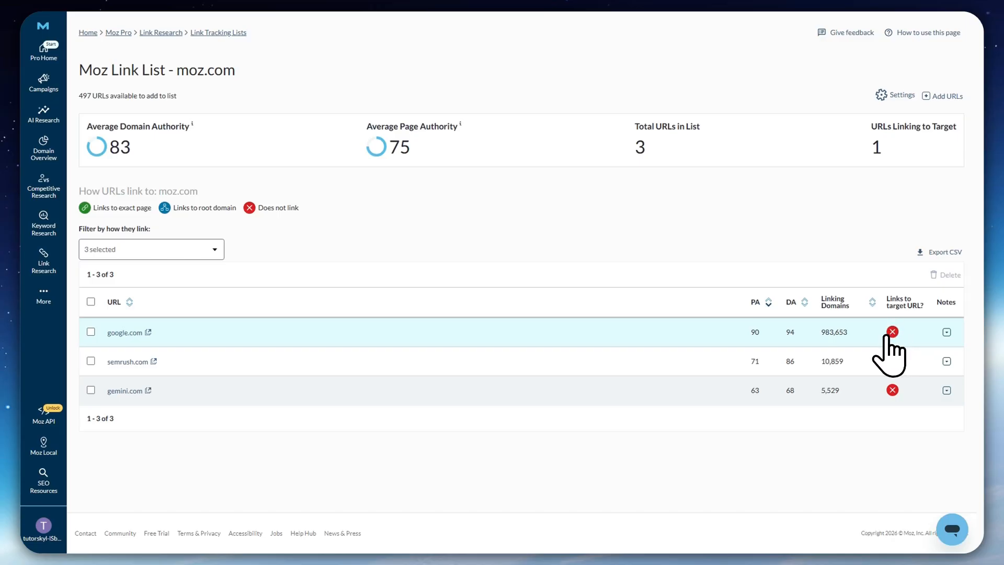
{"action": "left_click", "coordinate": [889, 365]}
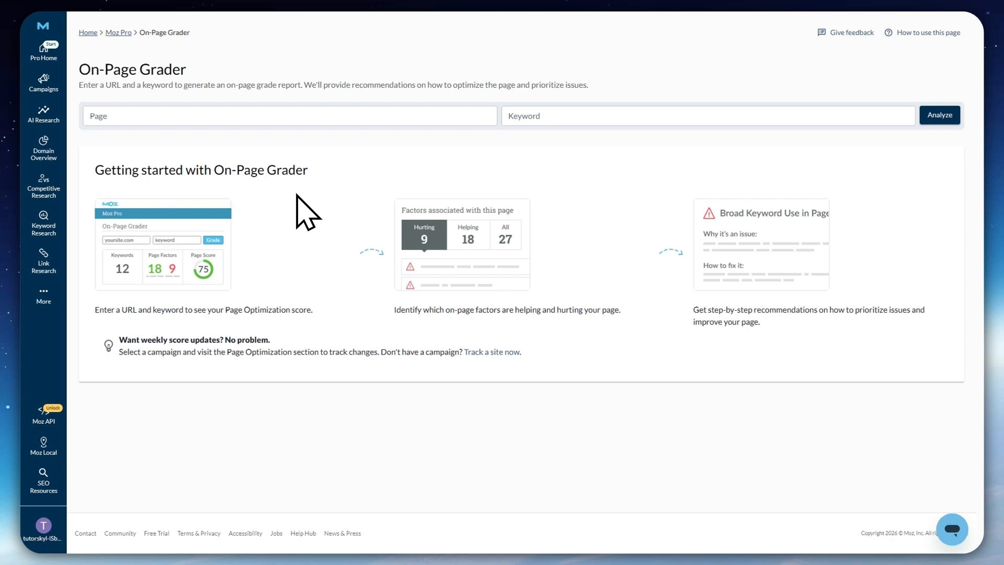
Analyze the page moz.com for the keyword moz in On-Page Grader
{"action": "left_click", "coordinate": [179, 119]}
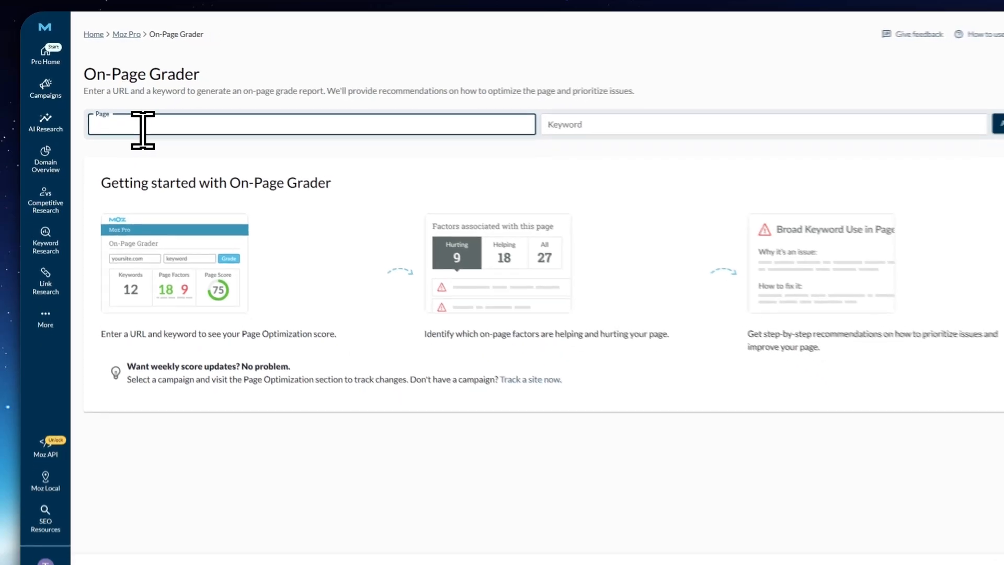
{"action": "type", "text": "moz.com"}
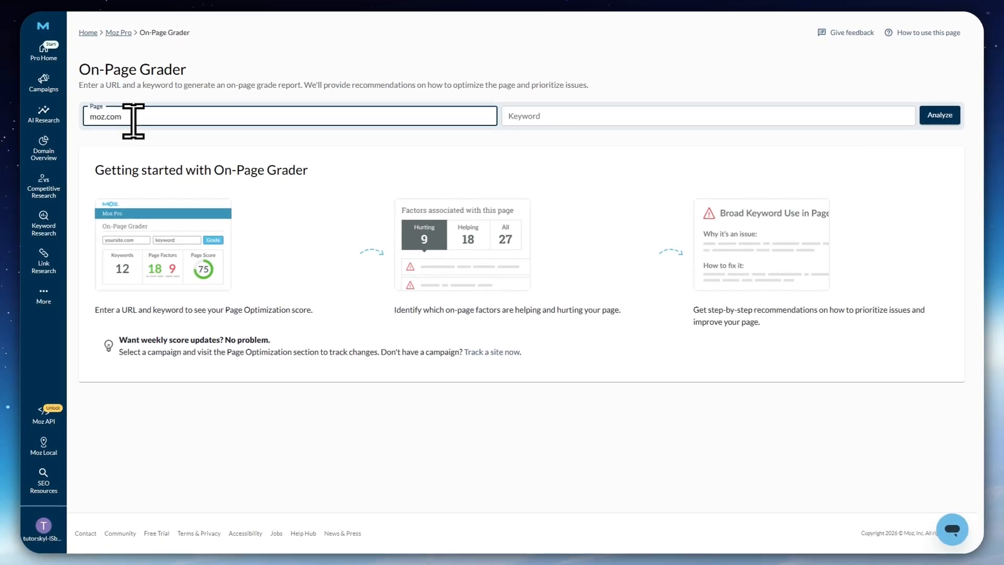
{"action": "left_click", "coordinate": [509, 111]}
{"action": "key", "text": "BackSpace"}
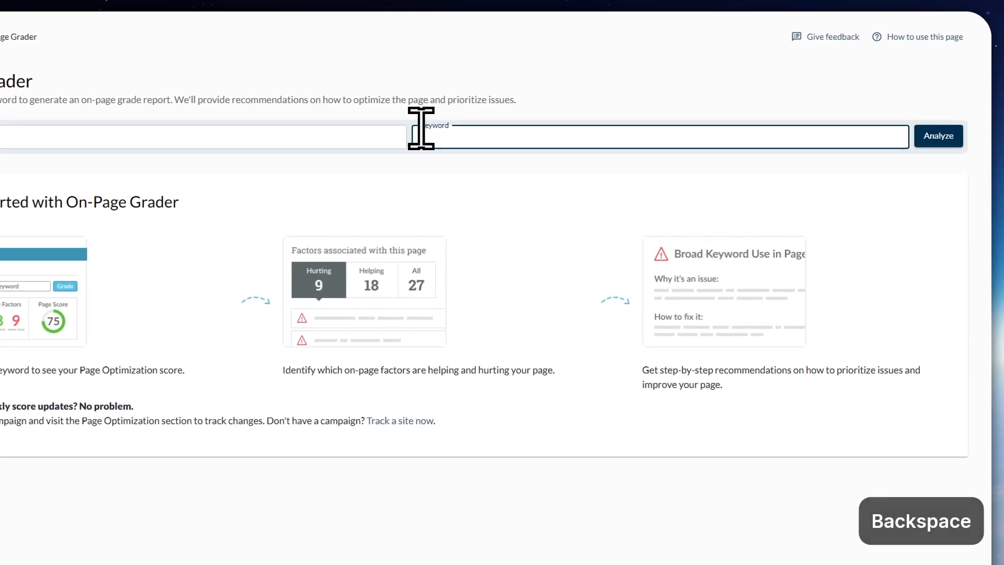
{"action": "type", "text": "moz"}
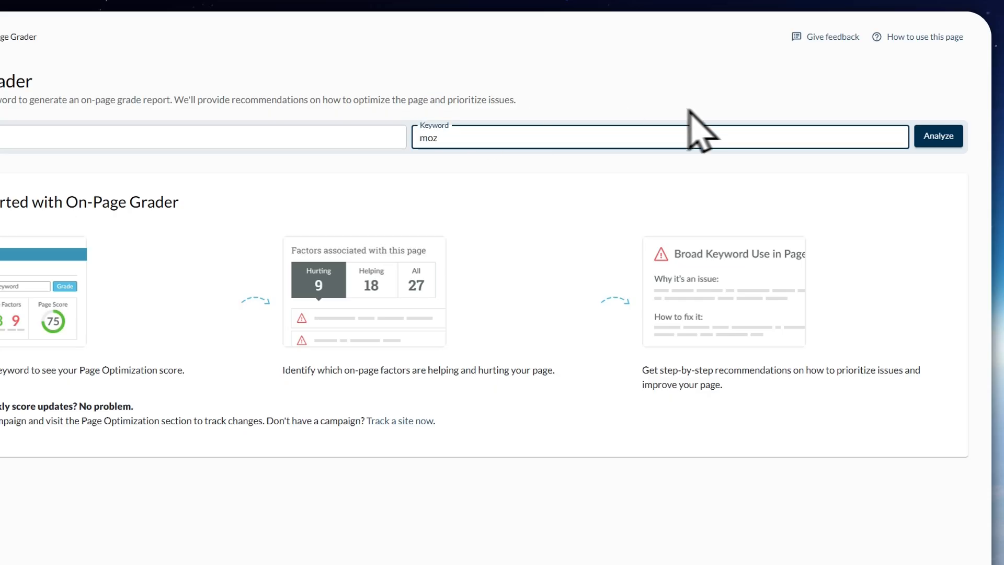
{"action": "left_click", "coordinate": [935, 140]}
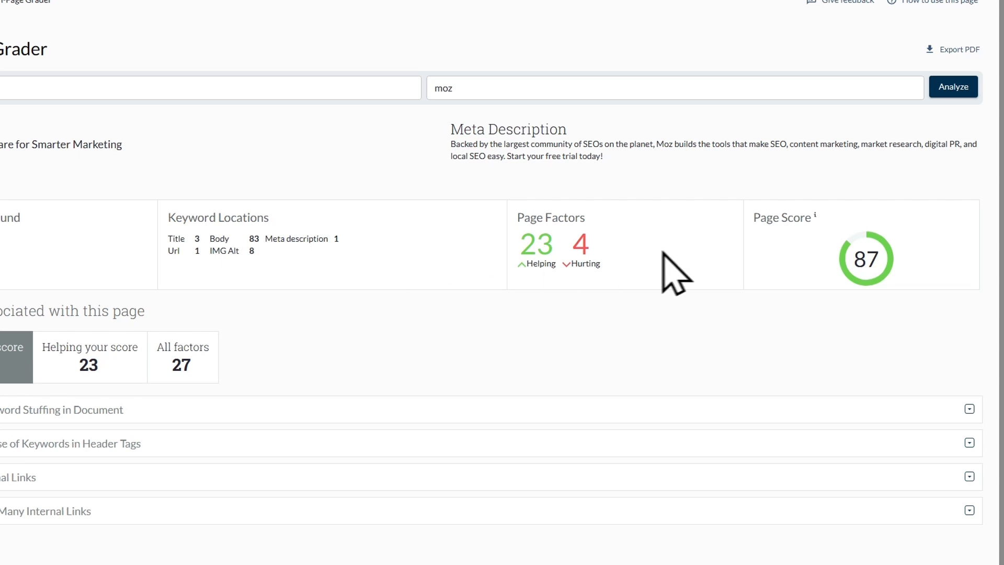
Check the page score and expand the hurting factors on keyword stuffing, keywords in header tags and external links
{"action": "double_click", "coordinate": [872, 256]}
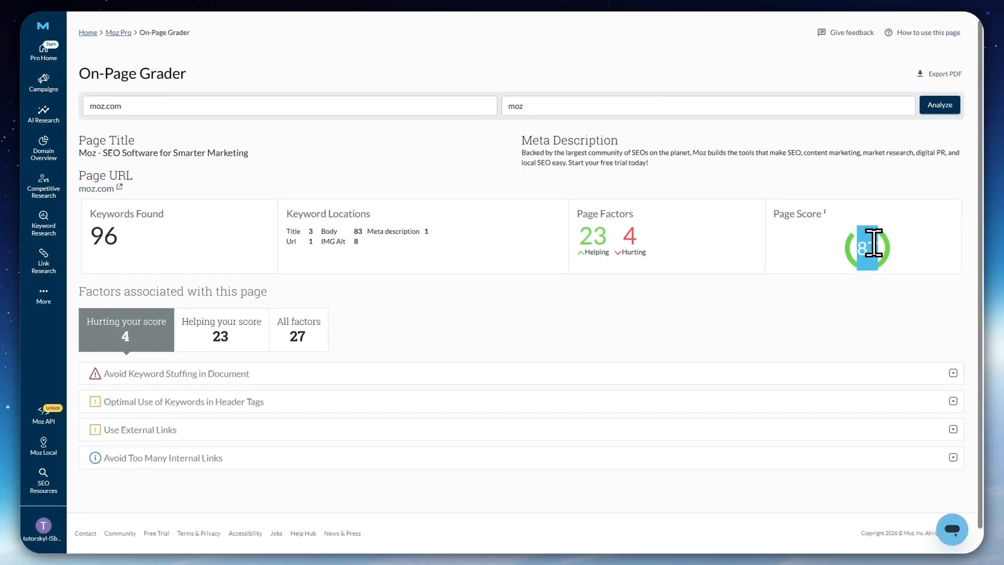
{"action": "left_click", "coordinate": [893, 253]}
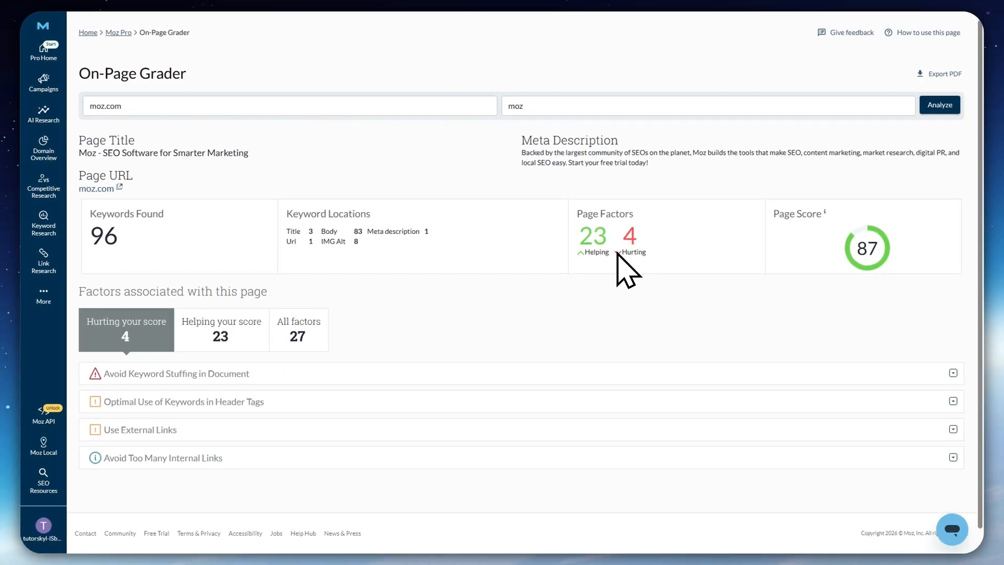
{"action": "left_click", "coordinate": [124, 373]}
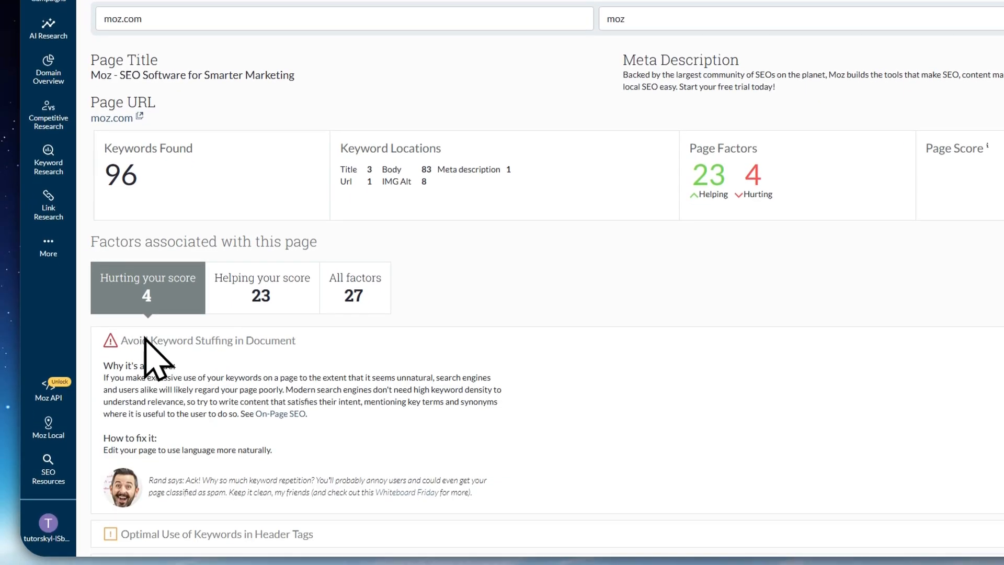
{"action": "scroll", "coordinate": [147, 345], "scroll_direction": "down", "scroll_amount": 3}
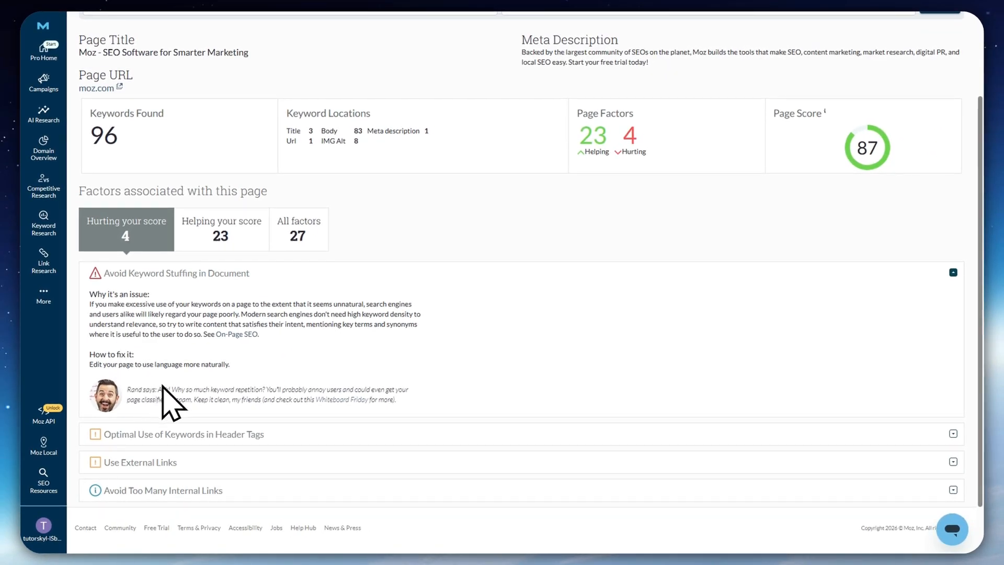
{"action": "left_click", "coordinate": [188, 434]}
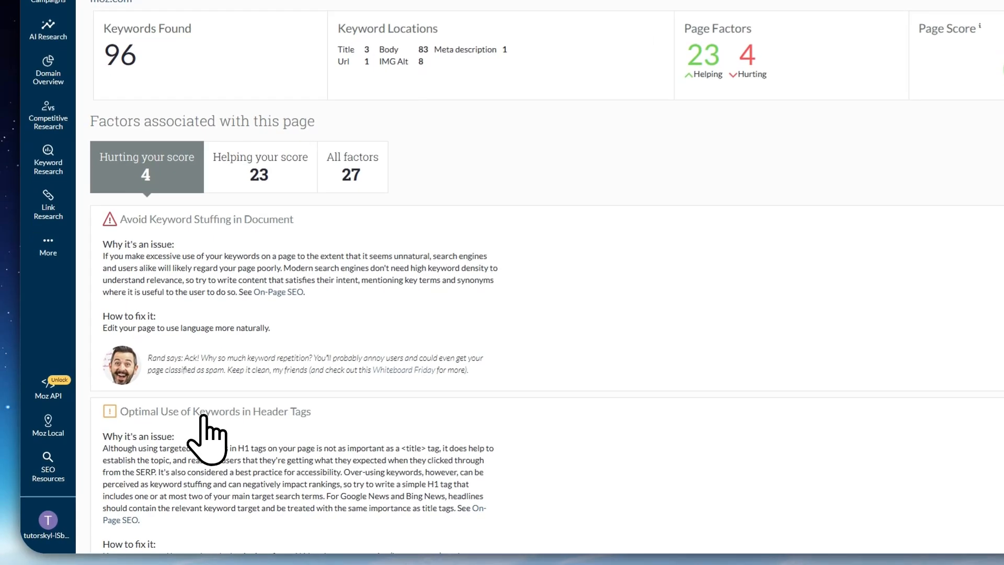
{"action": "scroll", "coordinate": [199, 434], "scroll_direction": "down", "scroll_amount": 5}
{"action": "left_click", "coordinate": [209, 403]}
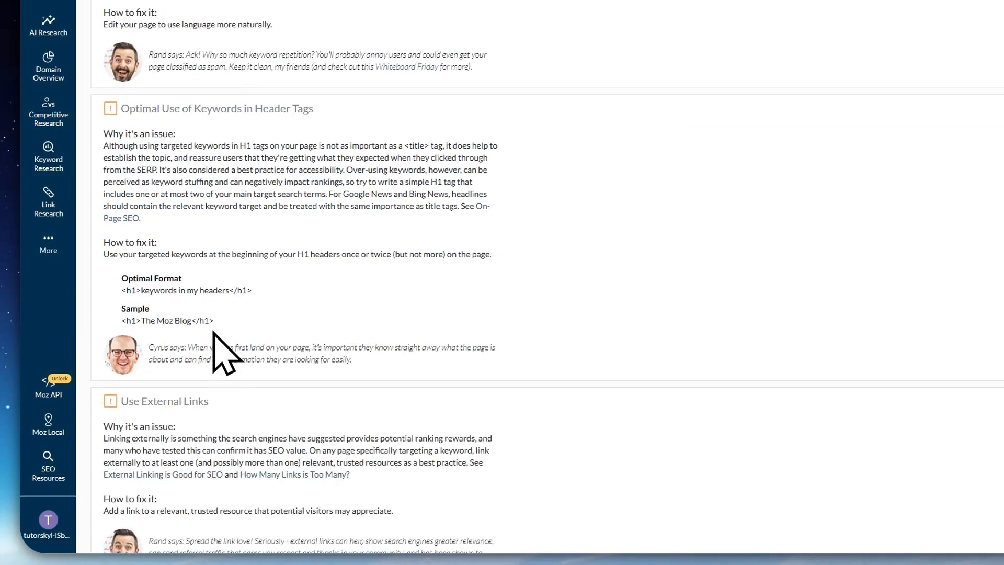
Look back over the hurting factors' explanations and show the factors helping the page score
{"action": "scroll", "coordinate": [265, 264], "scroll_direction": "up", "scroll_amount": 8}
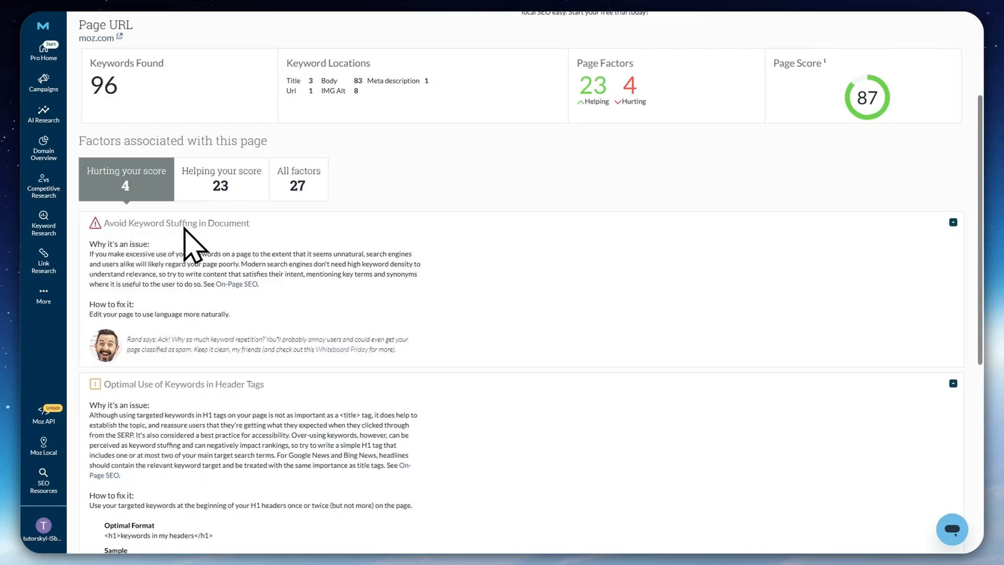
{"action": "scroll", "coordinate": [184, 229], "scroll_direction": "down", "scroll_amount": 7}
{"action": "scroll", "coordinate": [190, 285], "scroll_direction": "up", "scroll_amount": 7}
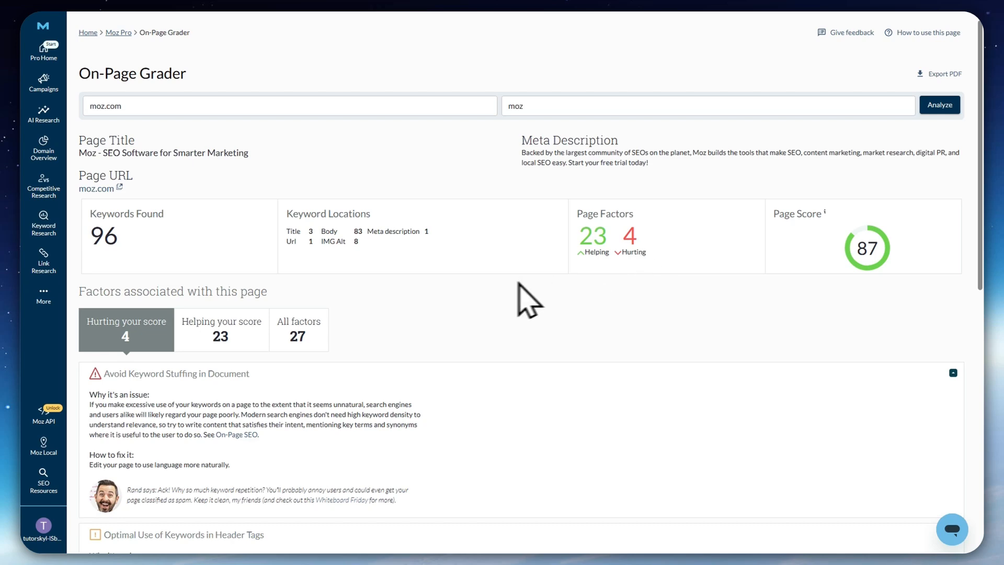
{"action": "left_click", "coordinate": [222, 332]}
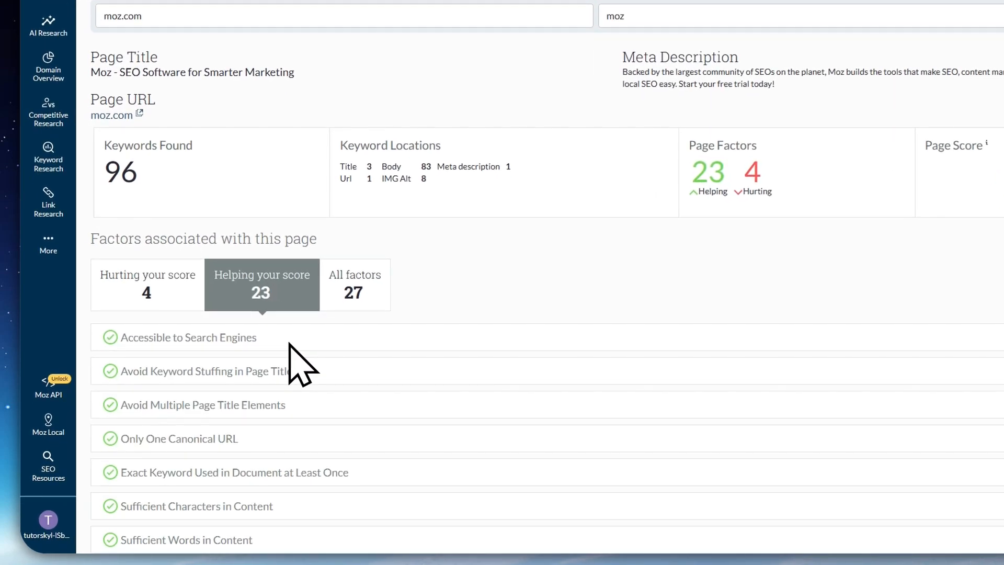
{"action": "scroll", "coordinate": [256, 384], "scroll_direction": "up", "scroll_amount": 3}
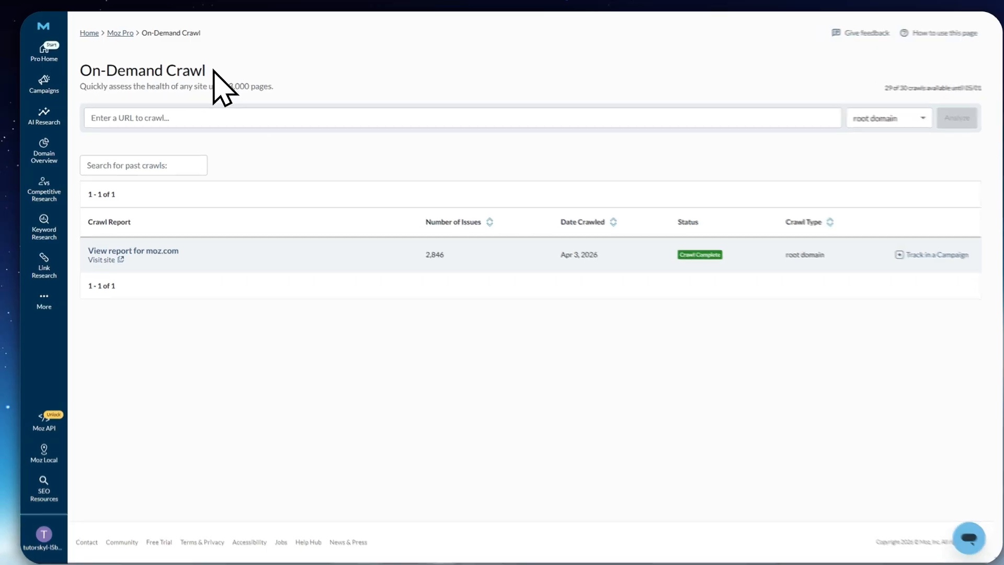
Enter moz.com as the URL to crawl and keep root domain as the crawl scope
{"action": "left_click", "coordinate": [131, 111]}
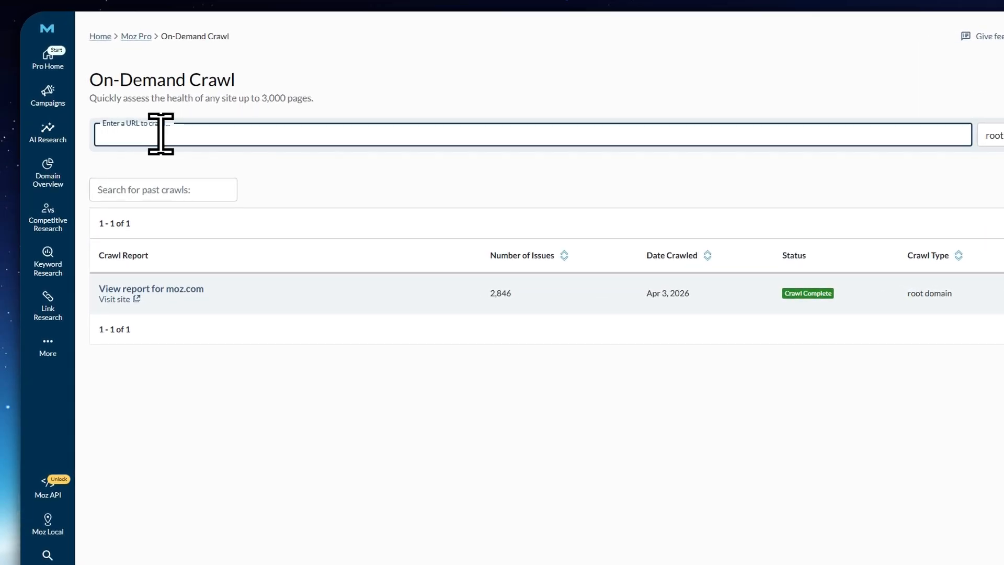
{"action": "type", "text": "moz.c"}
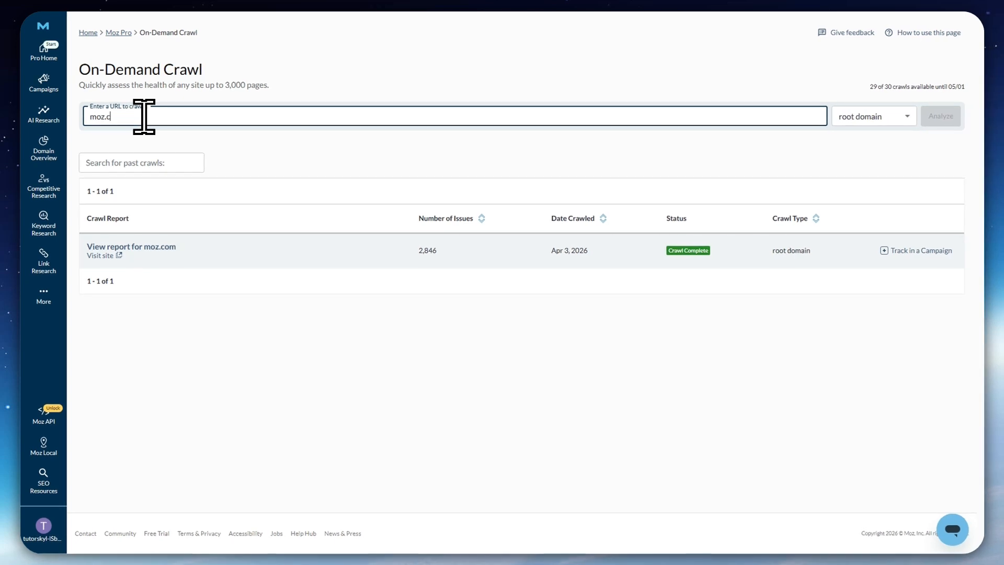
{"action": "type", "text": "om"}
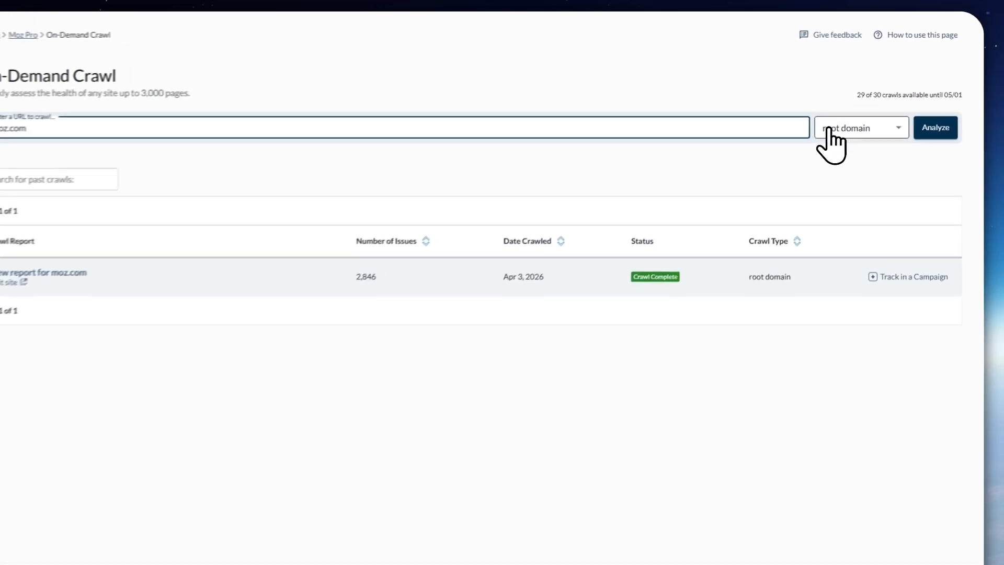
{"action": "left_click", "coordinate": [871, 116]}
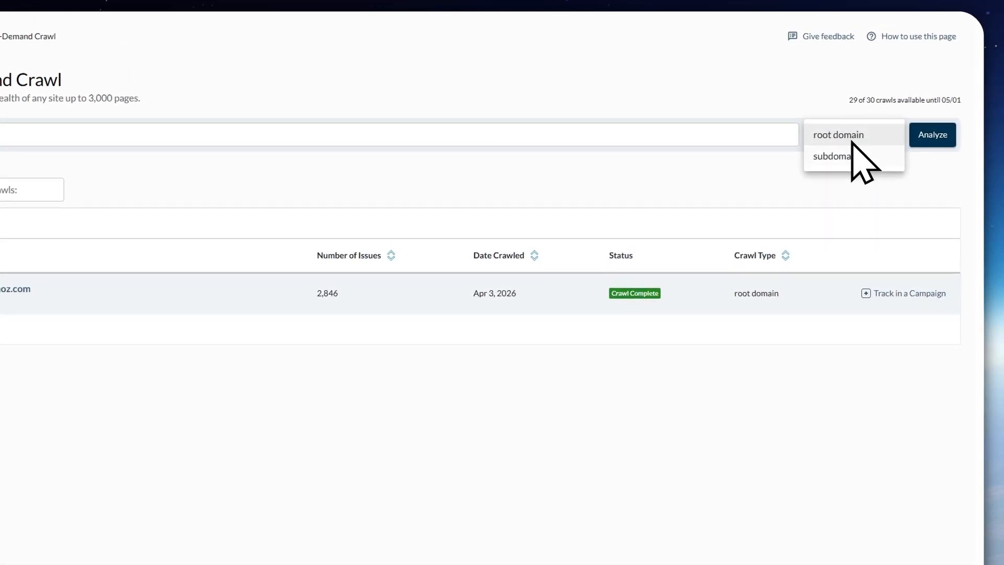
{"action": "left_click", "coordinate": [947, 161]}
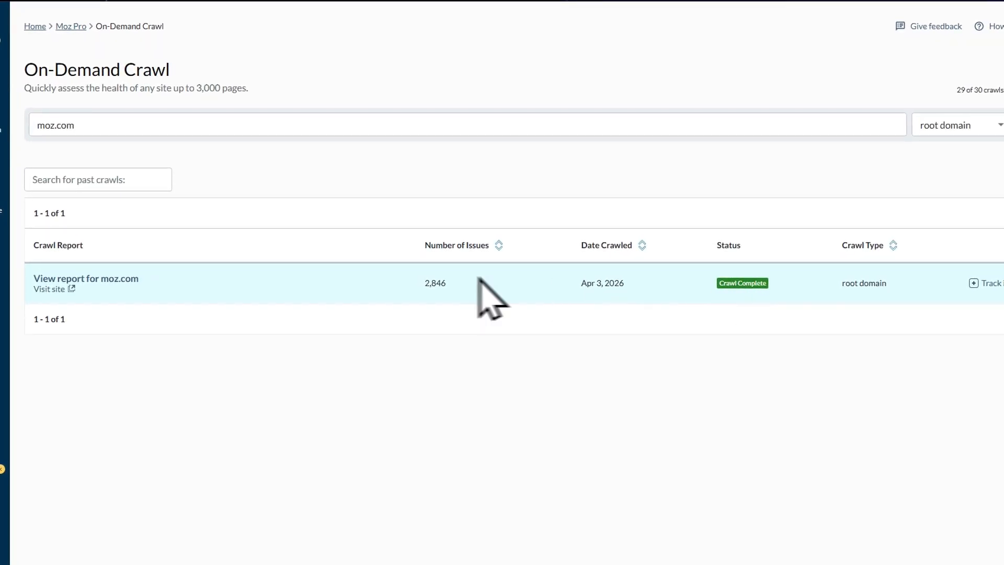
Open the existing crawl report for moz.com and review its issues by category, including the critical crawler issues
{"action": "left_click", "coordinate": [73, 279]}
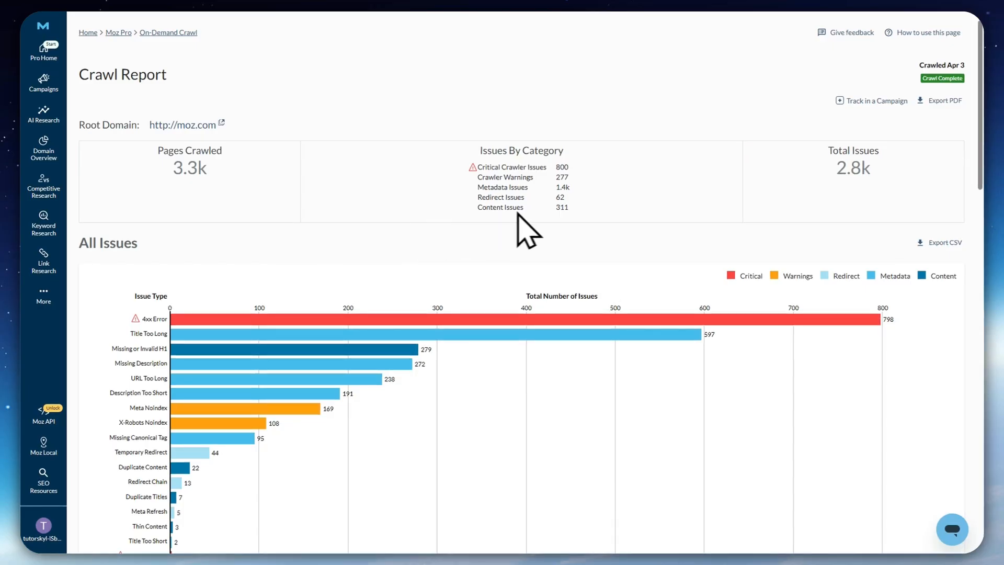
{"action": "scroll", "coordinate": [173, 162], "scroll_direction": "down", "scroll_amount": 1}
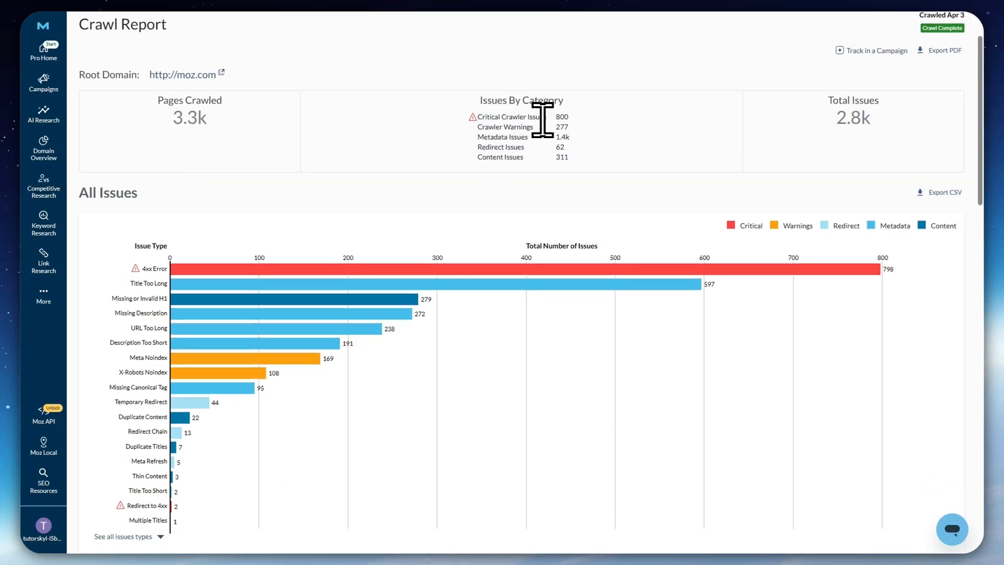
{"action": "left_click_drag", "start_coordinate": [487, 116], "coordinate": [549, 116]}
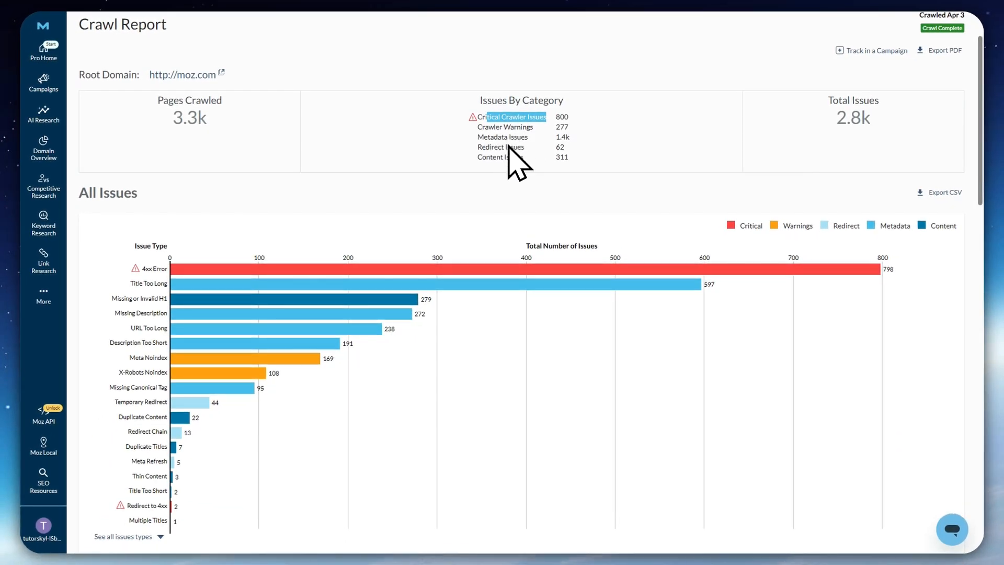
{"action": "left_click", "coordinate": [594, 159]}
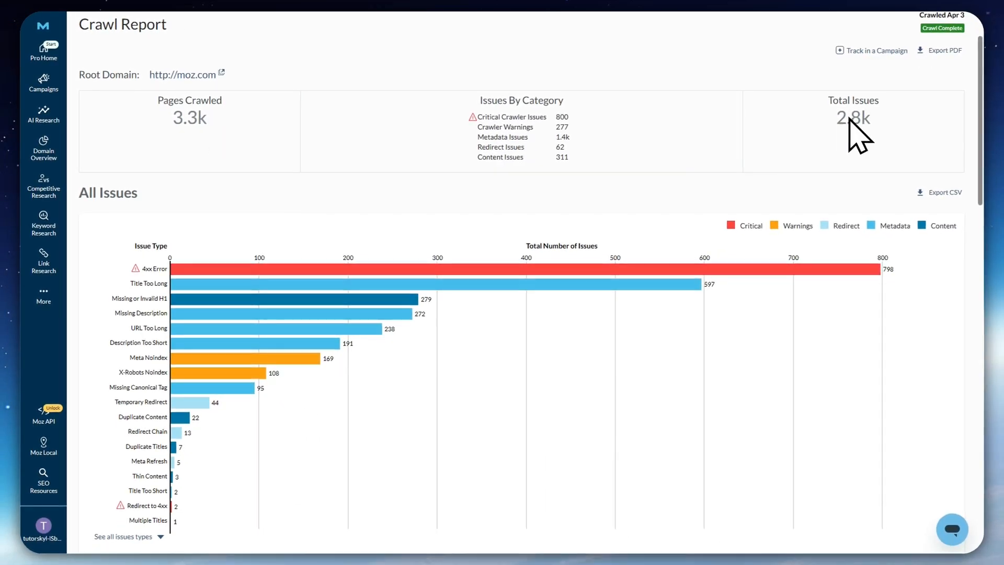
Filter the crawl report to 4xx Error pages from the All Issues chart and look over the crawled pages
{"action": "scroll", "coordinate": [470, 204], "scroll_direction": "down", "scroll_amount": 2}
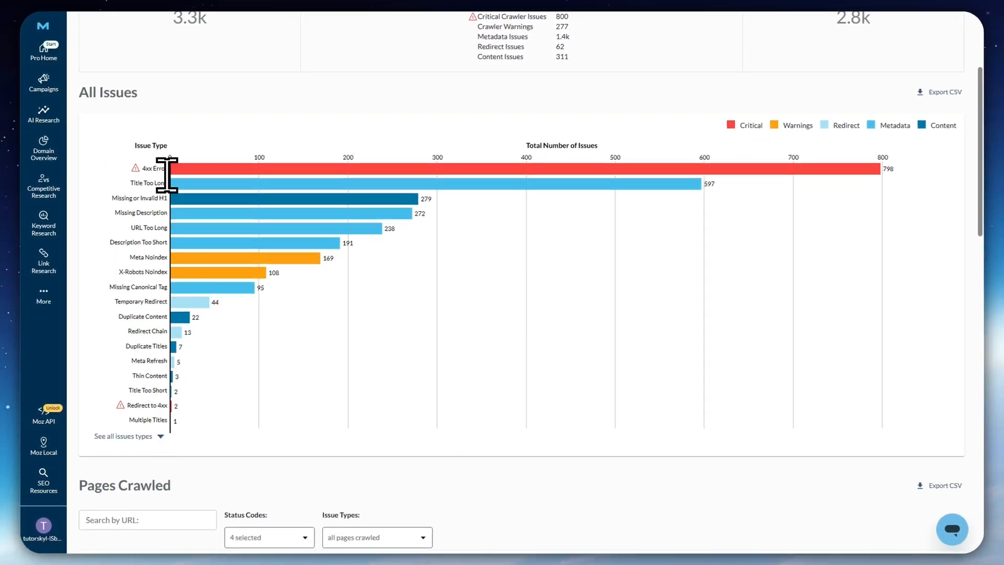
{"action": "left_click_drag", "start_coordinate": [145, 169], "coordinate": [164, 168]}
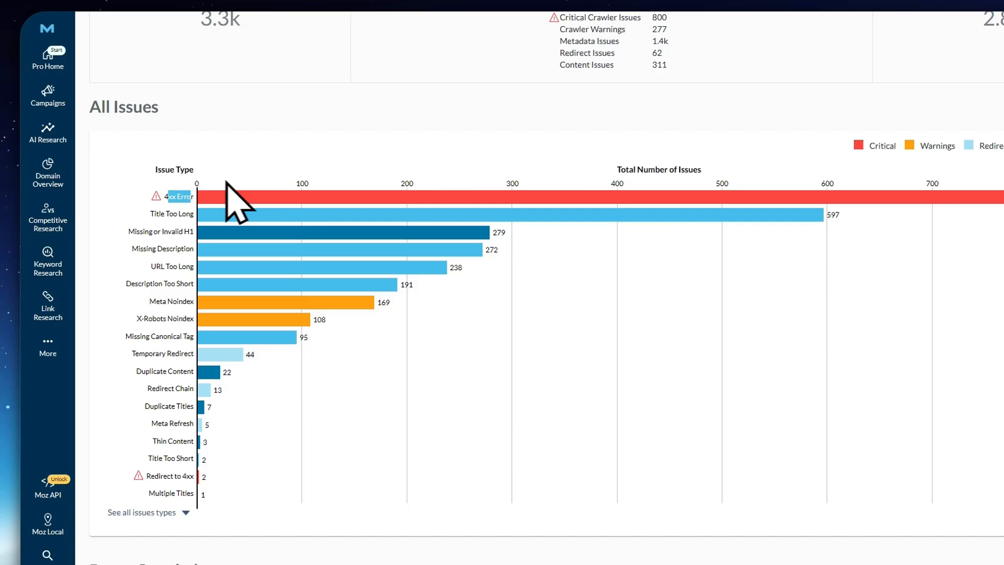
{"action": "left_click", "coordinate": [228, 196]}
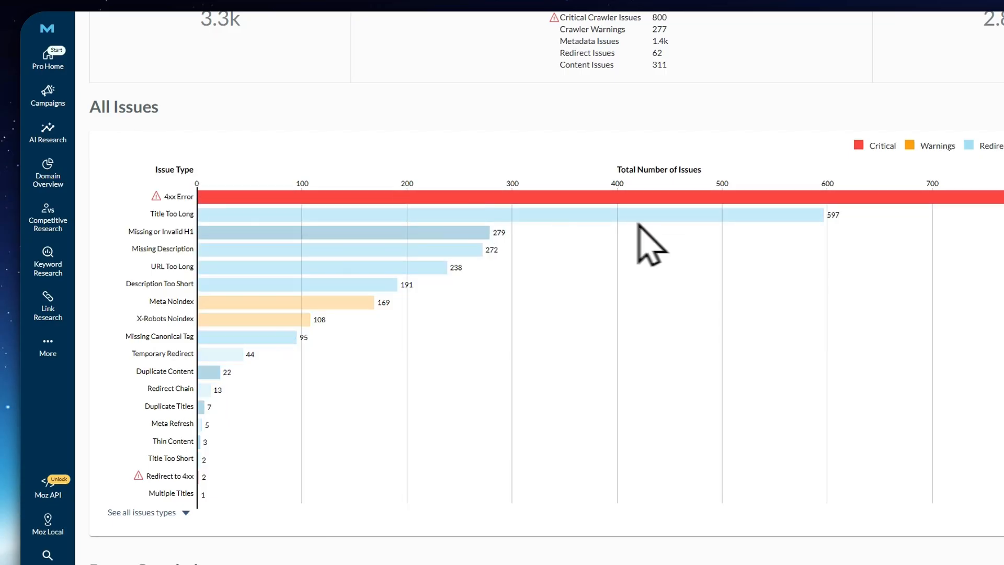
{"action": "scroll", "coordinate": [157, 361], "scroll_direction": "down", "scroll_amount": 6}
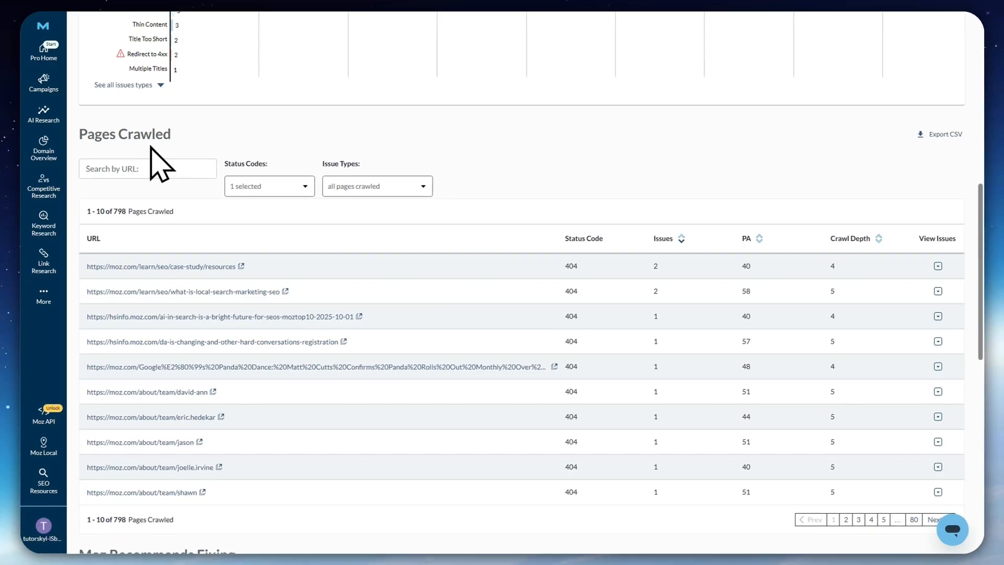
{"action": "scroll", "coordinate": [199, 226], "scroll_direction": "down", "scroll_amount": 3}
{"action": "scroll", "coordinate": [253, 343], "scroll_direction": "up", "scroll_amount": 1}
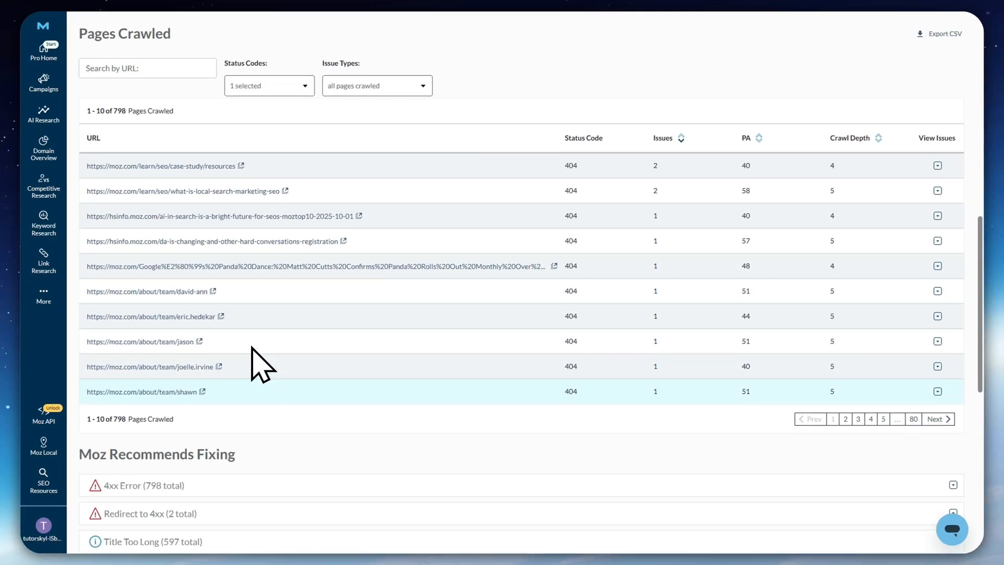
Expand the 4xx Error recommendation under Moz Recommends Fixing and read why it is an issue
{"action": "scroll", "coordinate": [251, 341], "scroll_direction": "down", "scroll_amount": 3}
{"action": "scroll", "coordinate": [252, 341], "scroll_direction": "down", "scroll_amount": 3}
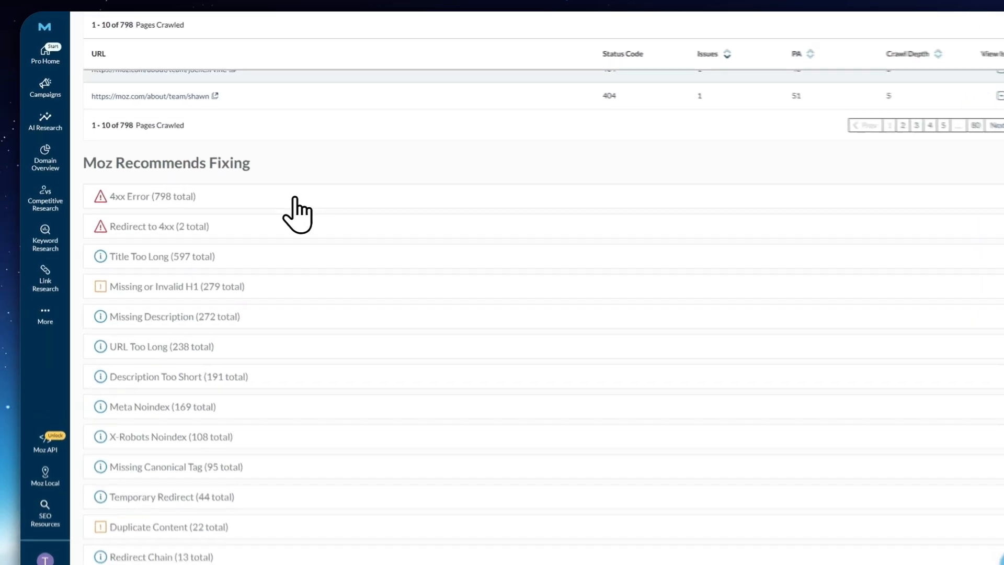
{"action": "left_click", "coordinate": [268, 184]}
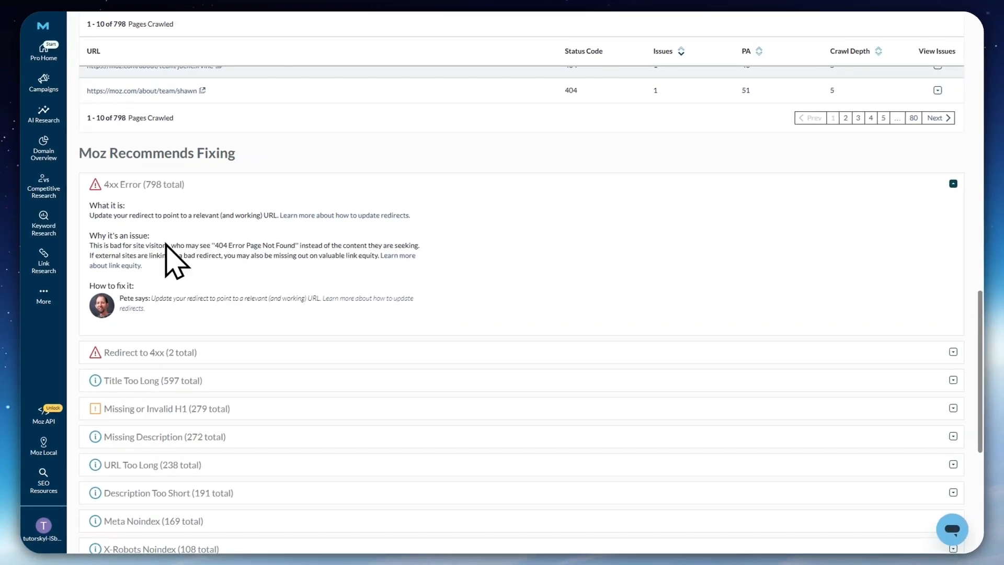
{"action": "scroll", "coordinate": [197, 249], "scroll_direction": "down", "scroll_amount": 4}
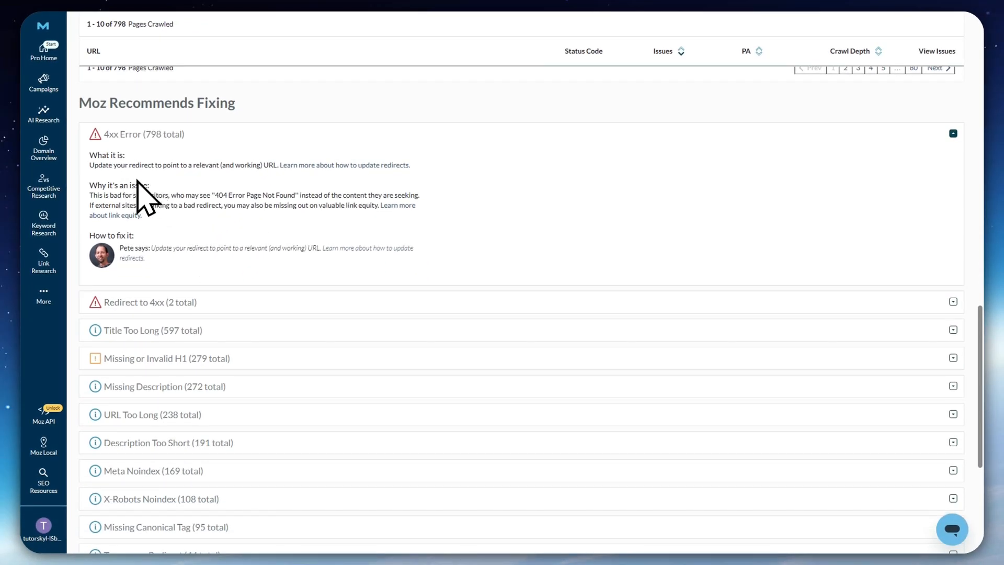
{"action": "scroll", "coordinate": [157, 152], "scroll_direction": "up", "scroll_amount": 2}
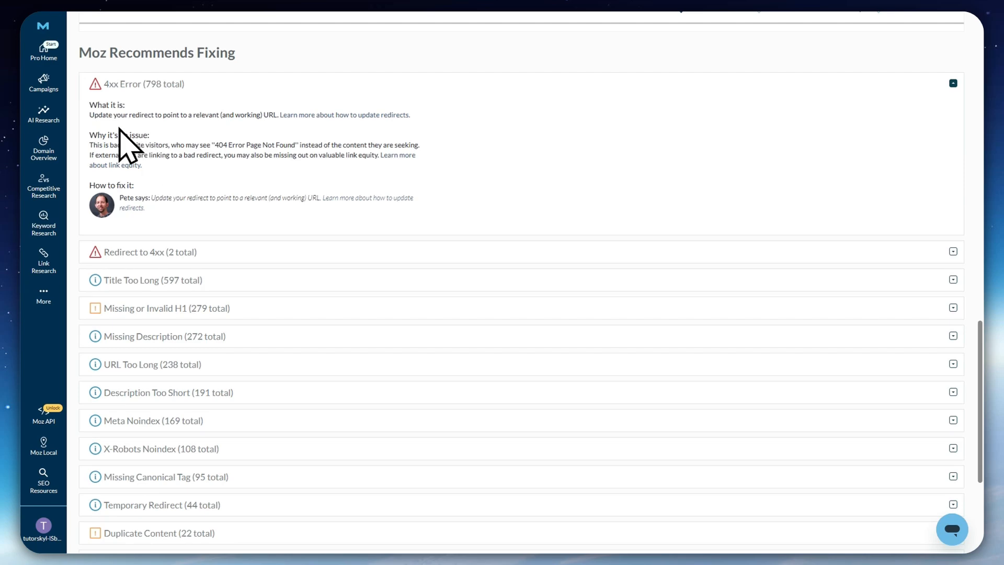
{"action": "left_click_drag", "start_coordinate": [90, 137], "coordinate": [150, 135]}
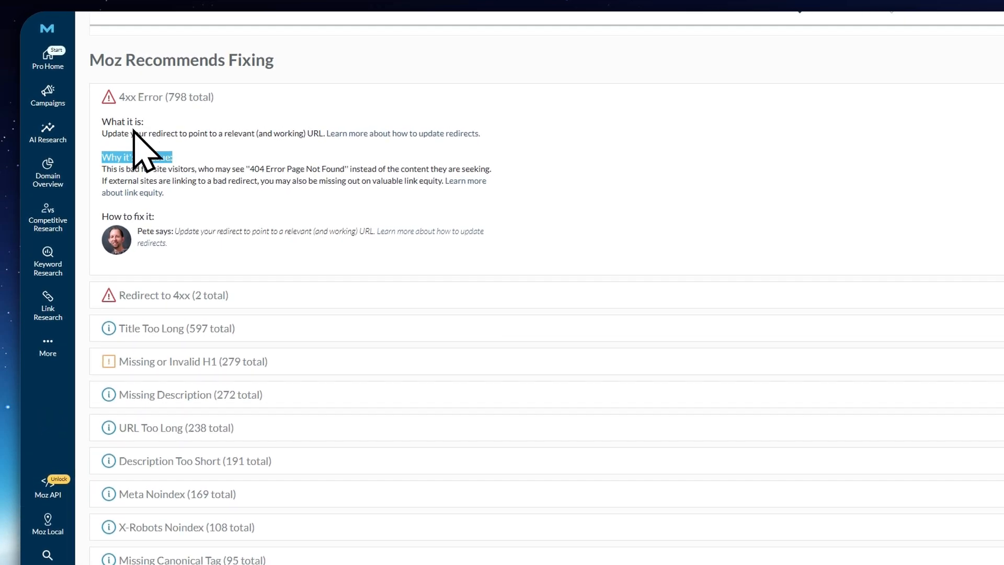
Expand the Redirect to 4xx recommendation and read its explanation and suggested fix
{"action": "left_click", "coordinate": [193, 294]}
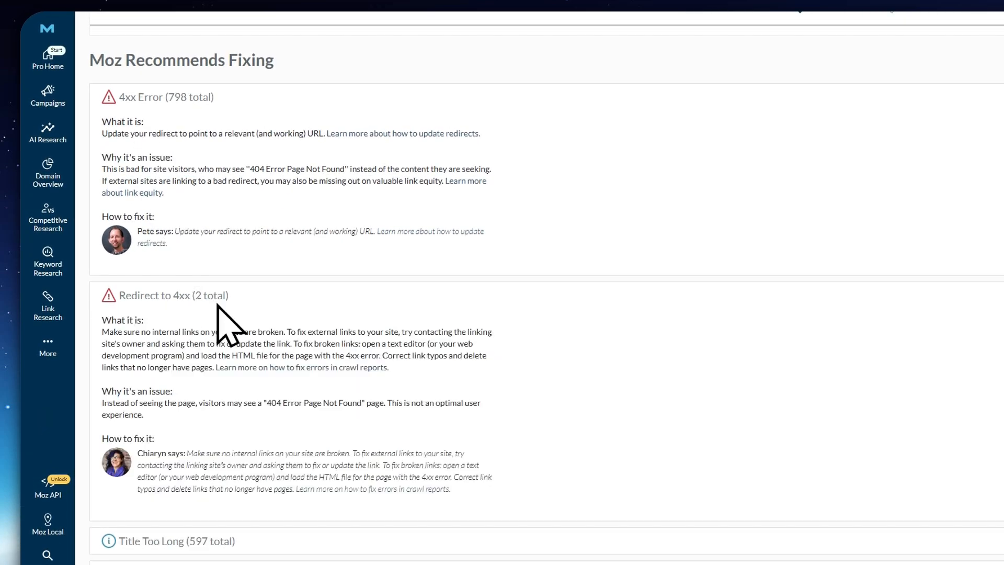
{"action": "scroll", "coordinate": [178, 325], "scroll_direction": "down", "scroll_amount": 8}
{"action": "scroll", "coordinate": [183, 340], "scroll_direction": "up", "scroll_amount": 10}
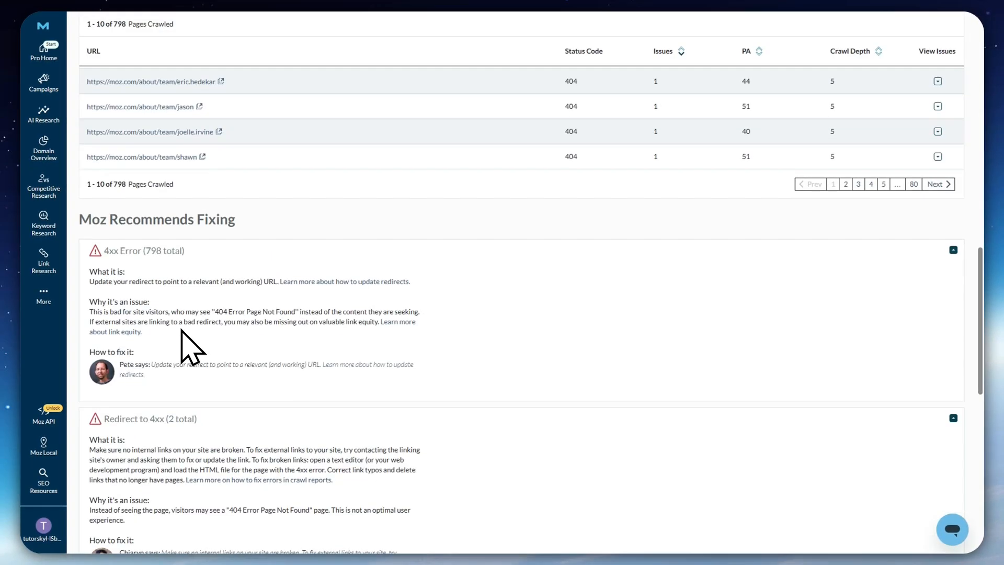
Review the Pages Crawled columns and show the issues of the page moz.com/learn/seo/case-study/resources
{"action": "scroll", "coordinate": [189, 345], "scroll_direction": "up", "scroll_amount": 4}
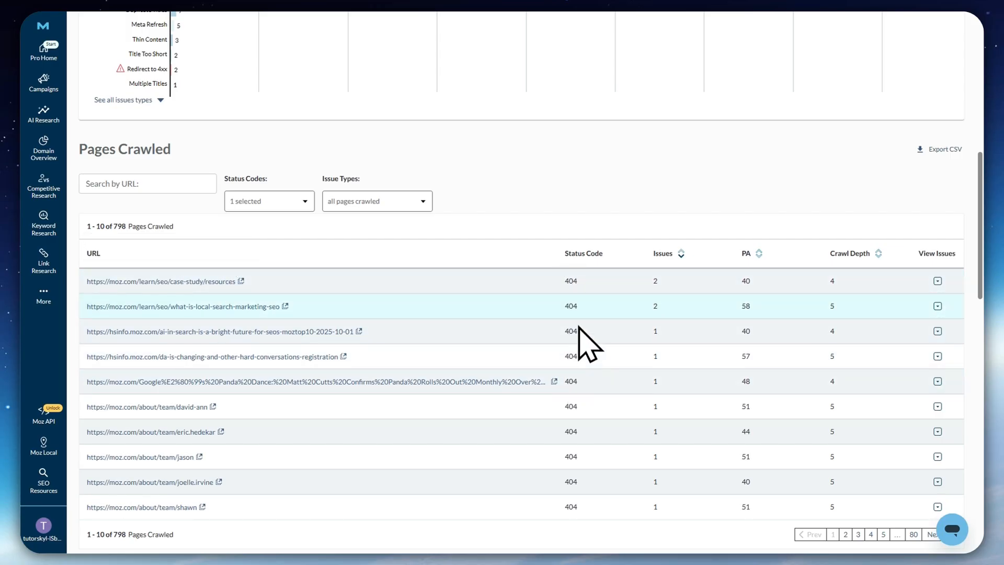
{"action": "scroll", "coordinate": [577, 287], "scroll_direction": "down", "scroll_amount": 1}
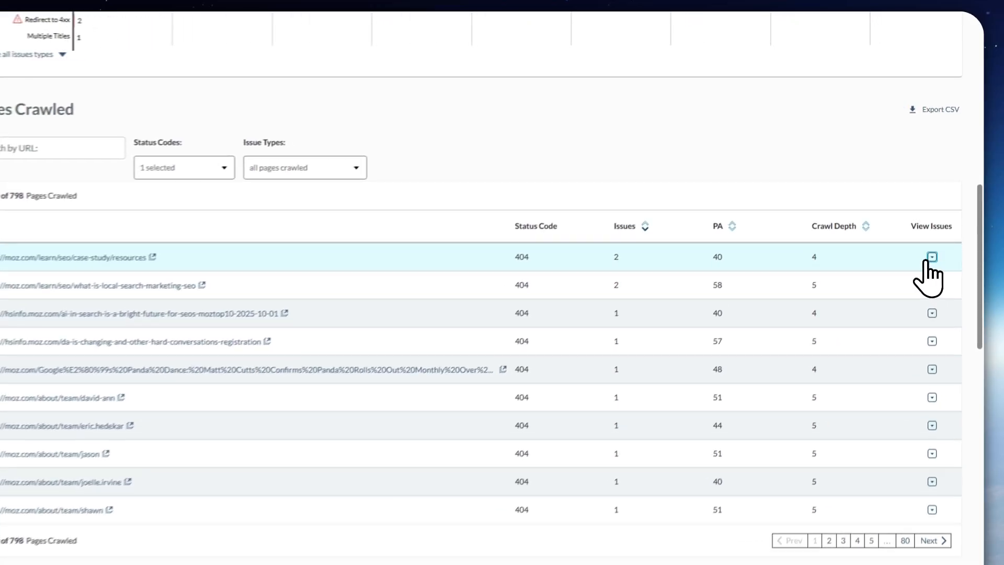
{"action": "left_click", "coordinate": [938, 230]}
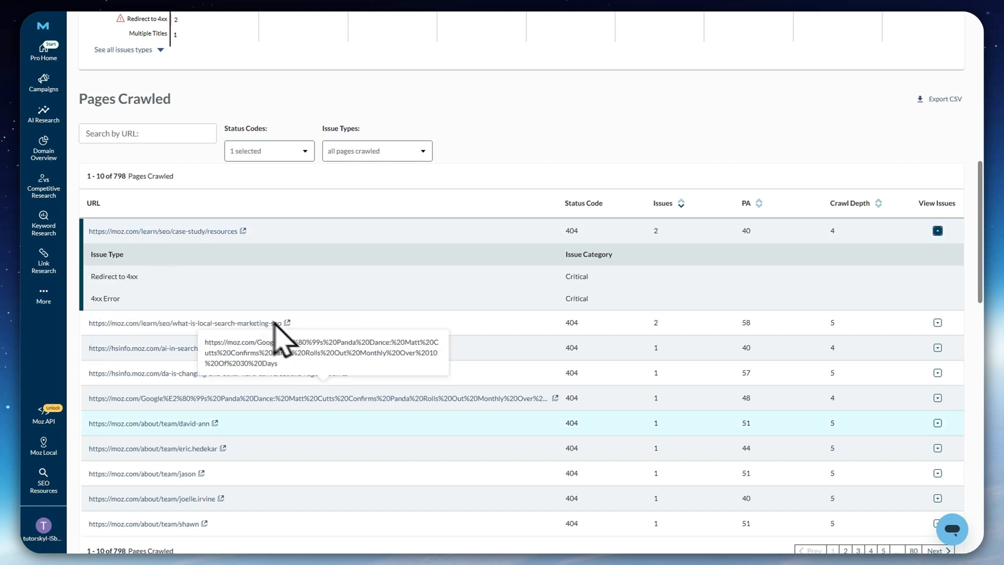
{"action": "scroll", "coordinate": [373, 354], "scroll_direction": "up", "scroll_amount": 1}
{"action": "scroll", "coordinate": [373, 353], "scroll_direction": "up", "scroll_amount": 6}
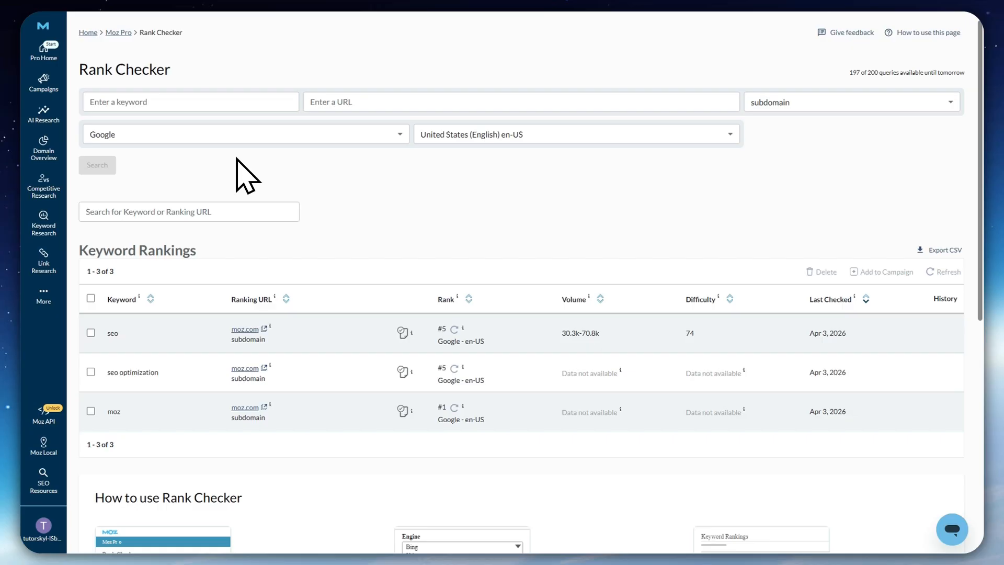
Enter seo as the keyword and moz.com as the URL in Rank Checker
{"action": "left_click", "coordinate": [139, 101]}
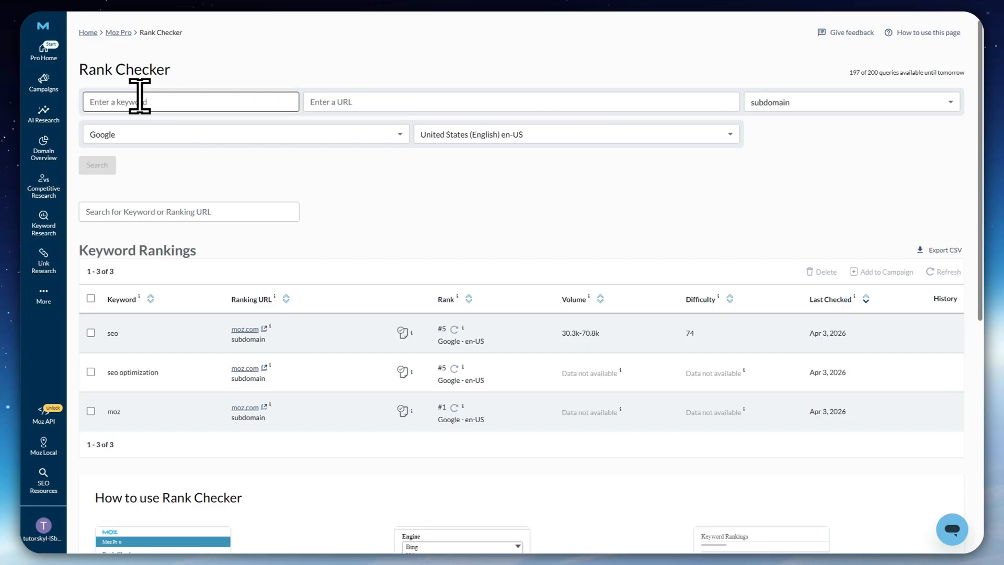
{"action": "type", "text": "moz"}
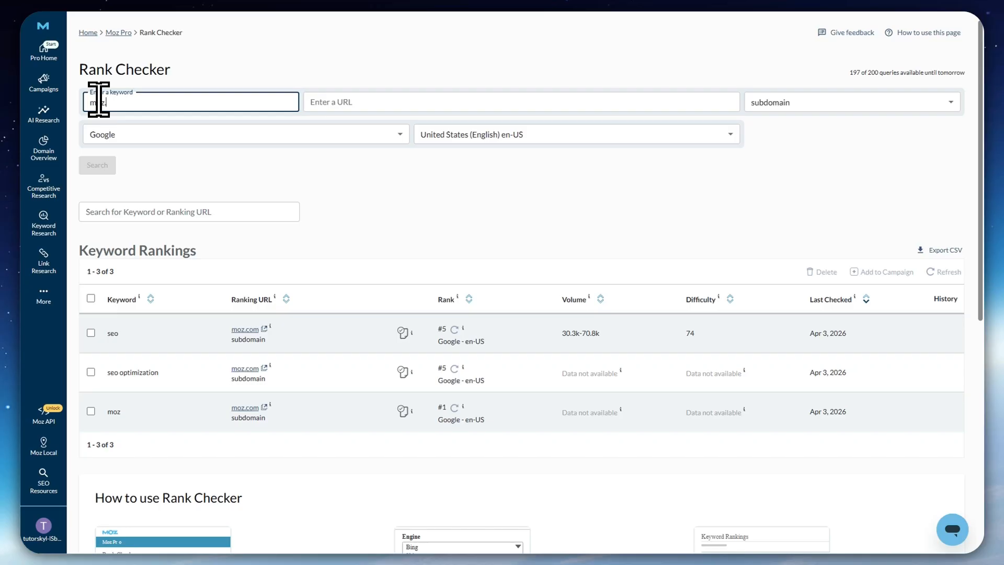
{"action": "key", "text": "BackSpace"}
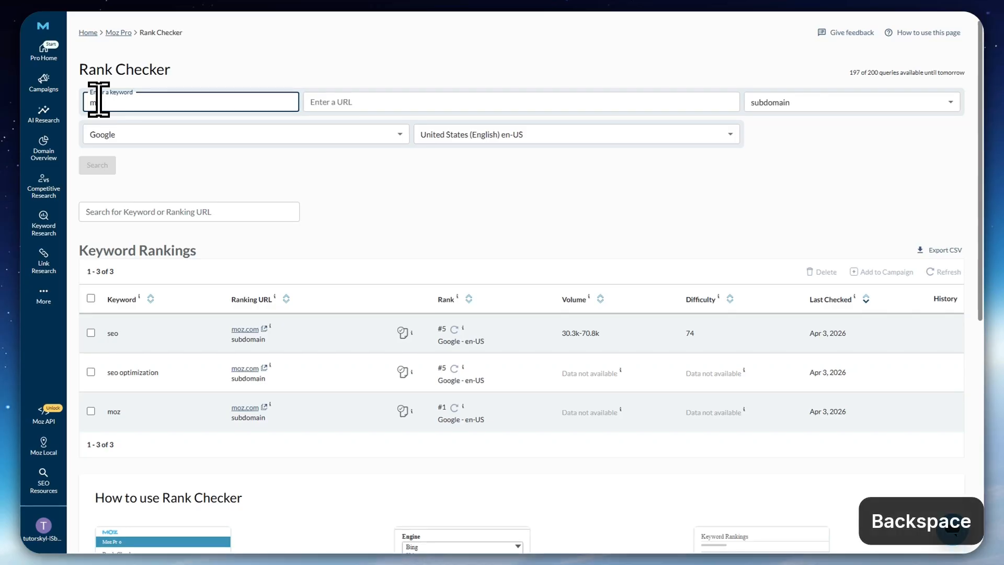
{"action": "type", "text": "seo"}
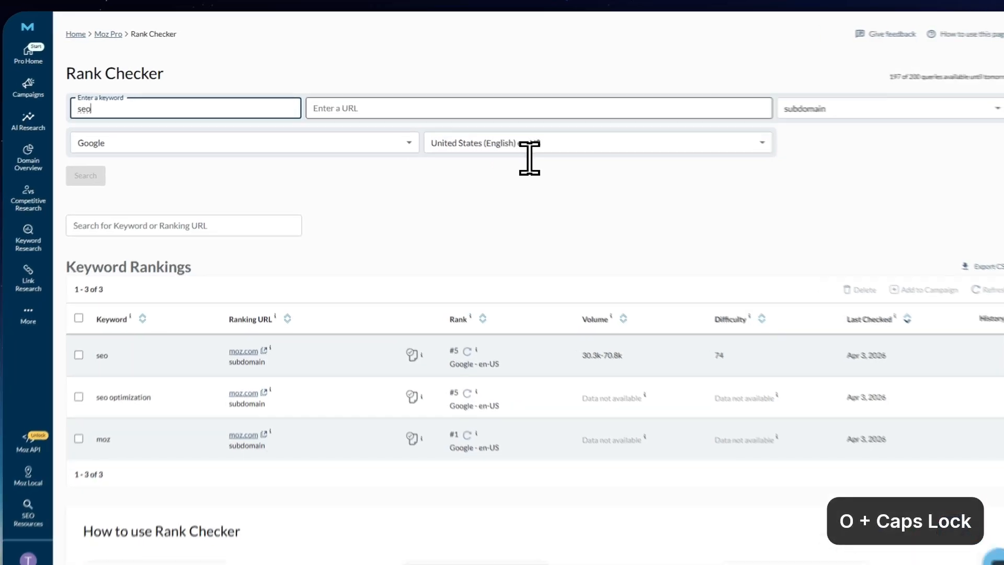
{"action": "left_click", "coordinate": [450, 101]}
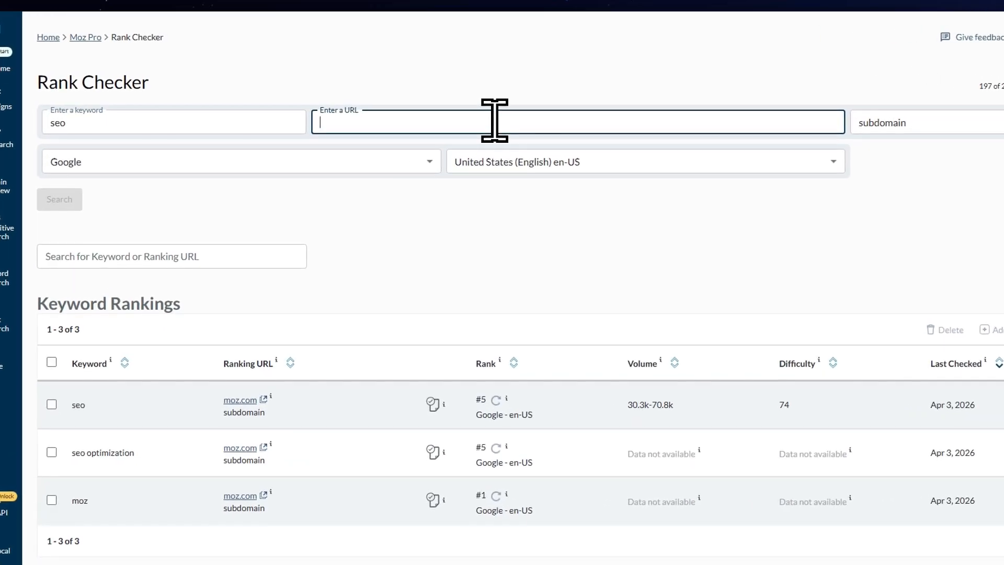
{"action": "type", "text": "MOZ.COM"}
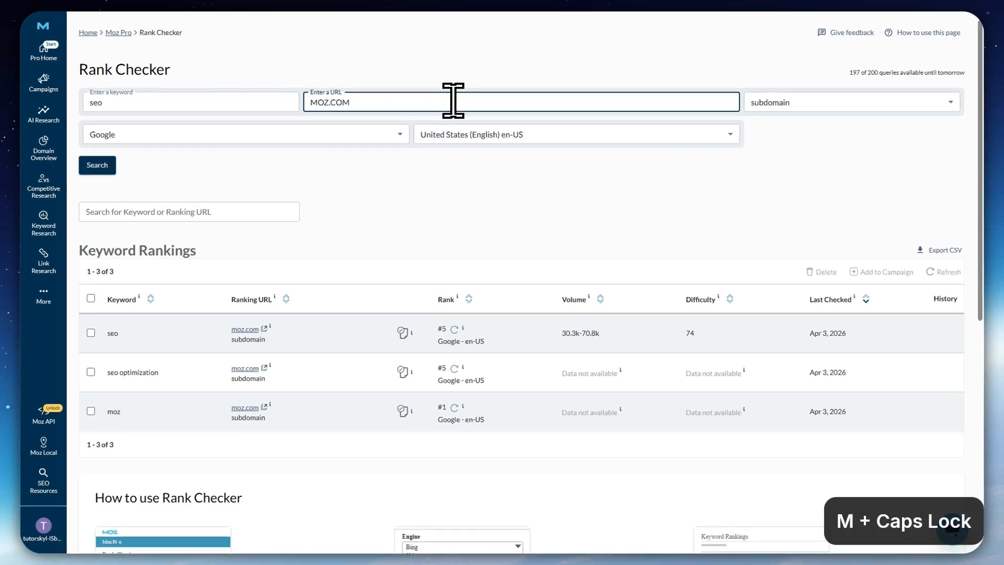
{"action": "key", "text": "ctrl+a"}
{"action": "type", "text": "moz.c"}
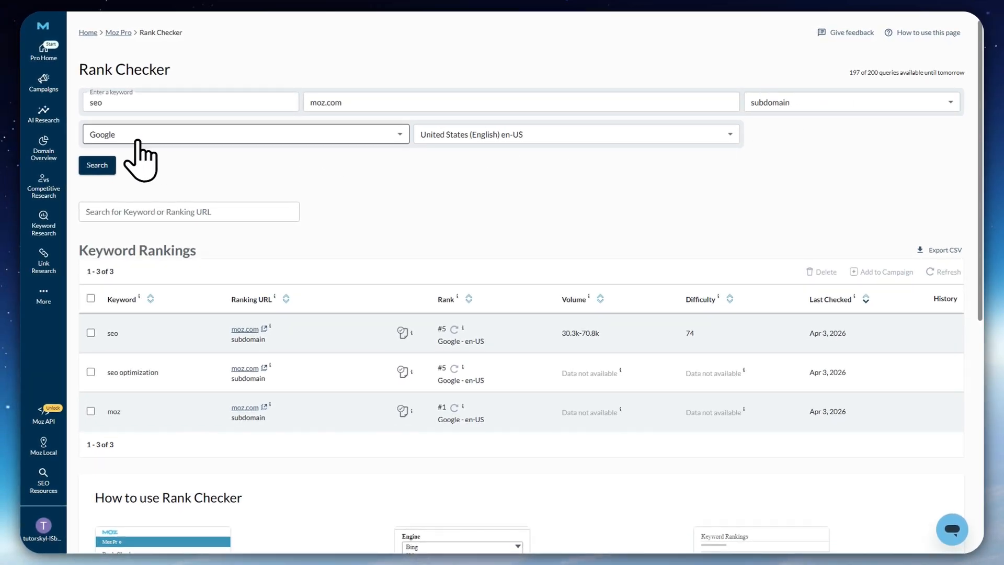
Try to check the ranking with the Google engine and the United States (English) en-US market, and close the message
{"action": "left_click", "coordinate": [285, 135]}
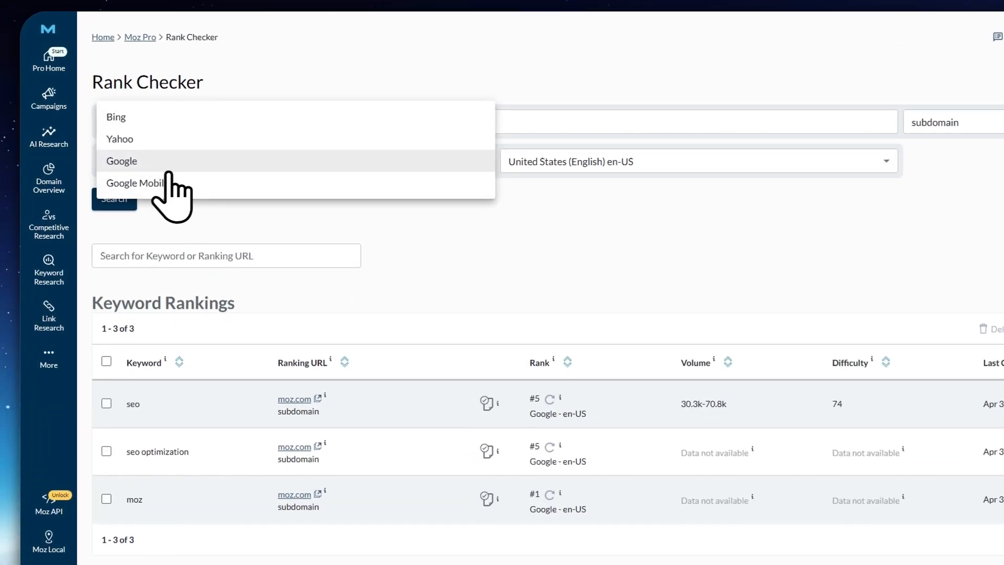
{"action": "left_click", "coordinate": [149, 207]}
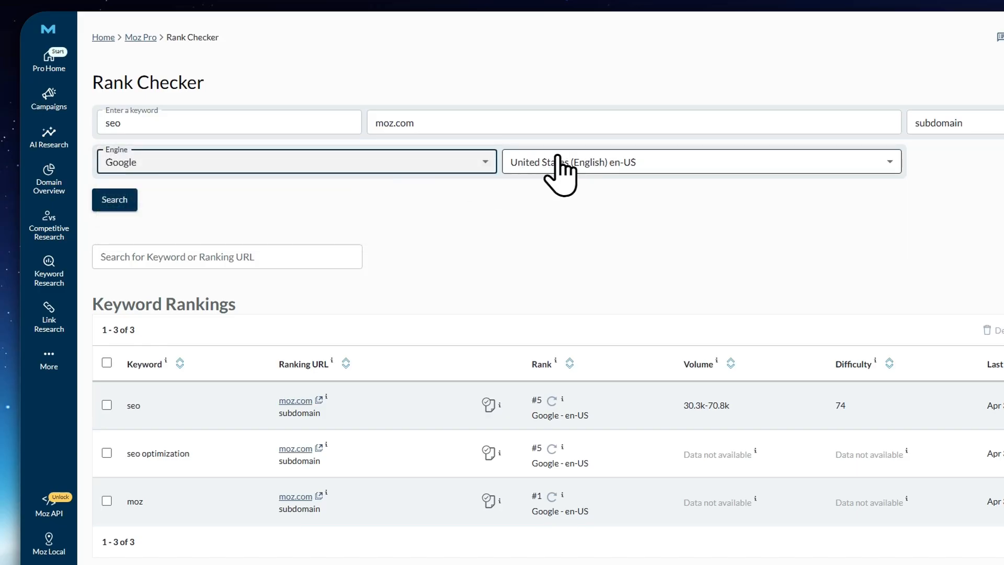
{"action": "left_click", "coordinate": [581, 161]}
{"action": "left_click", "coordinate": [583, 99]}
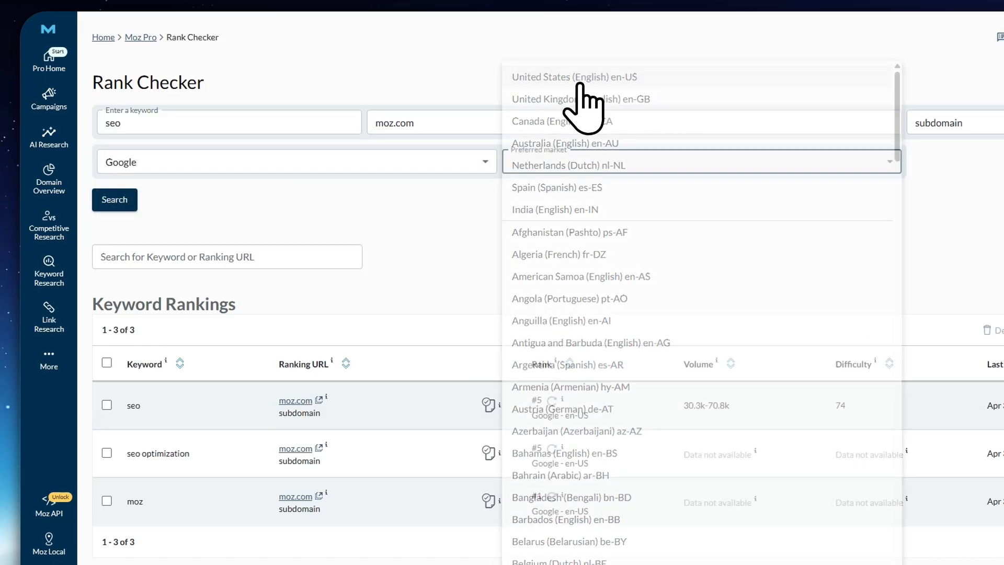
{"action": "left_click", "coordinate": [571, 161]}
{"action": "left_click", "coordinate": [548, 78]}
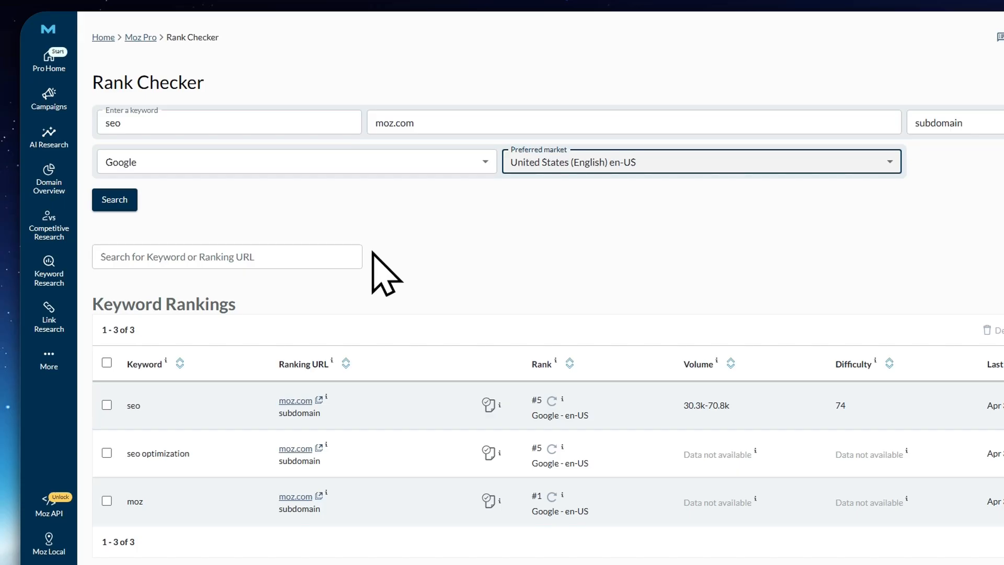
{"action": "left_click", "coordinate": [107, 199]}
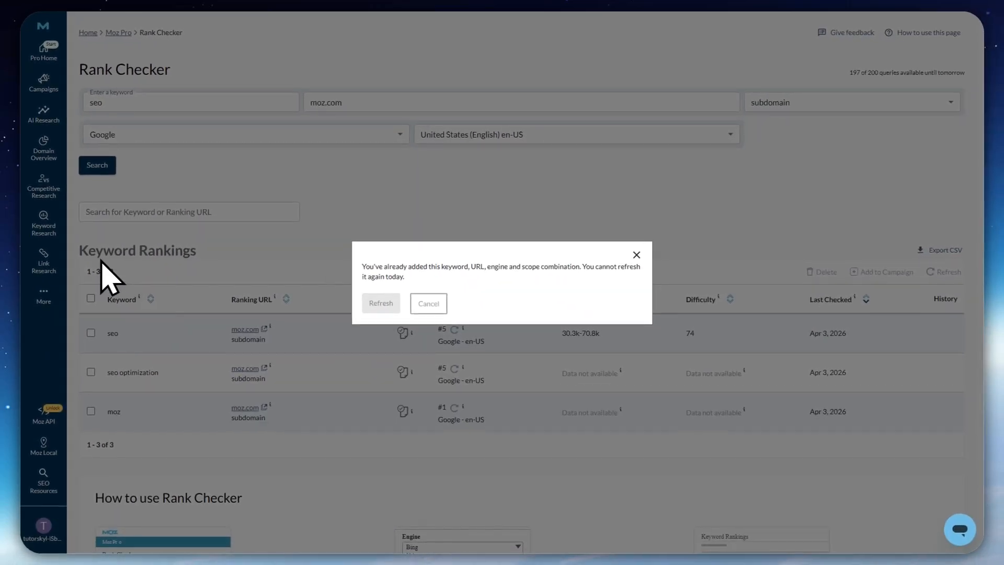
{"action": "left_click", "coordinate": [637, 255]}
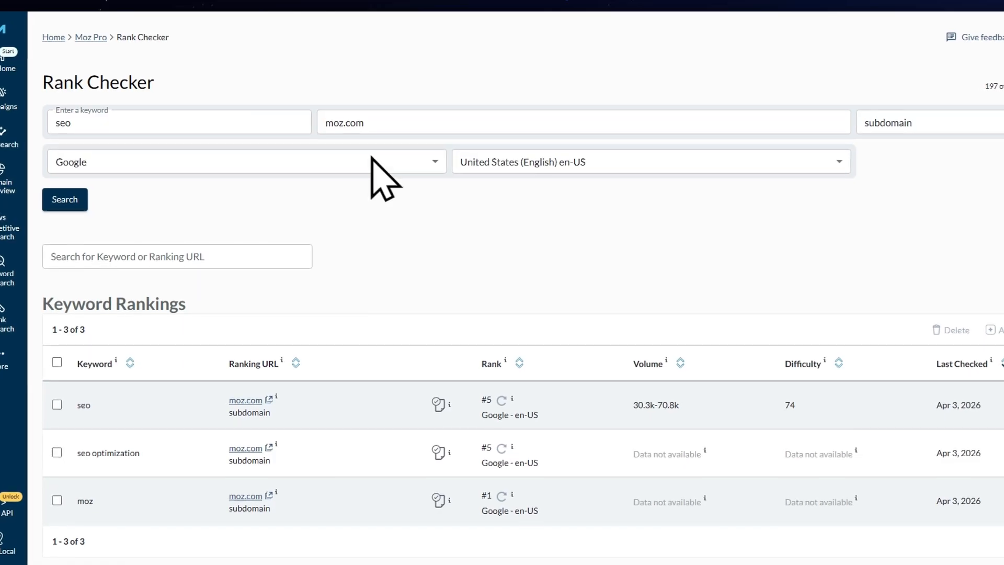